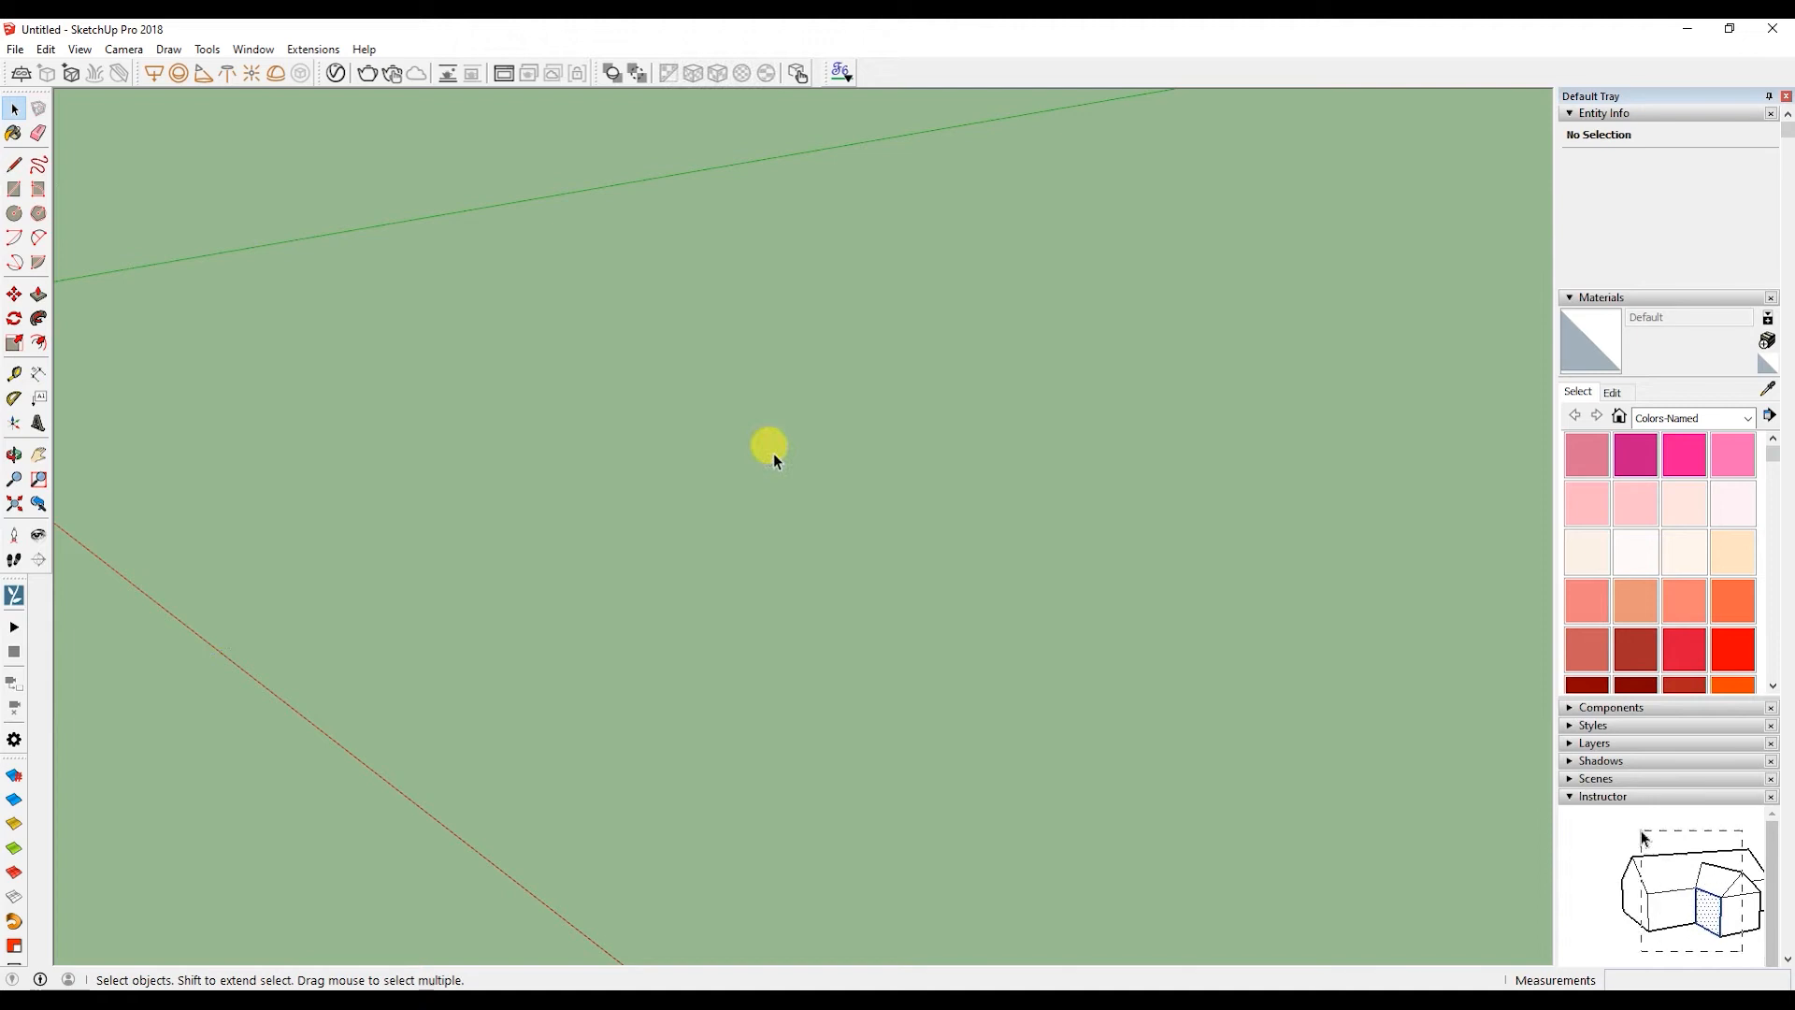
- Draw an 18" by 20" rectangle flat on the ground plane
{"action": "middle_click_drag", "start_coordinate": [613, 520], "coordinate": [175, 400]}
{"action": "left_click", "coordinate": [14, 189]}
{"action": "left_click", "coordinate": [735, 546]}
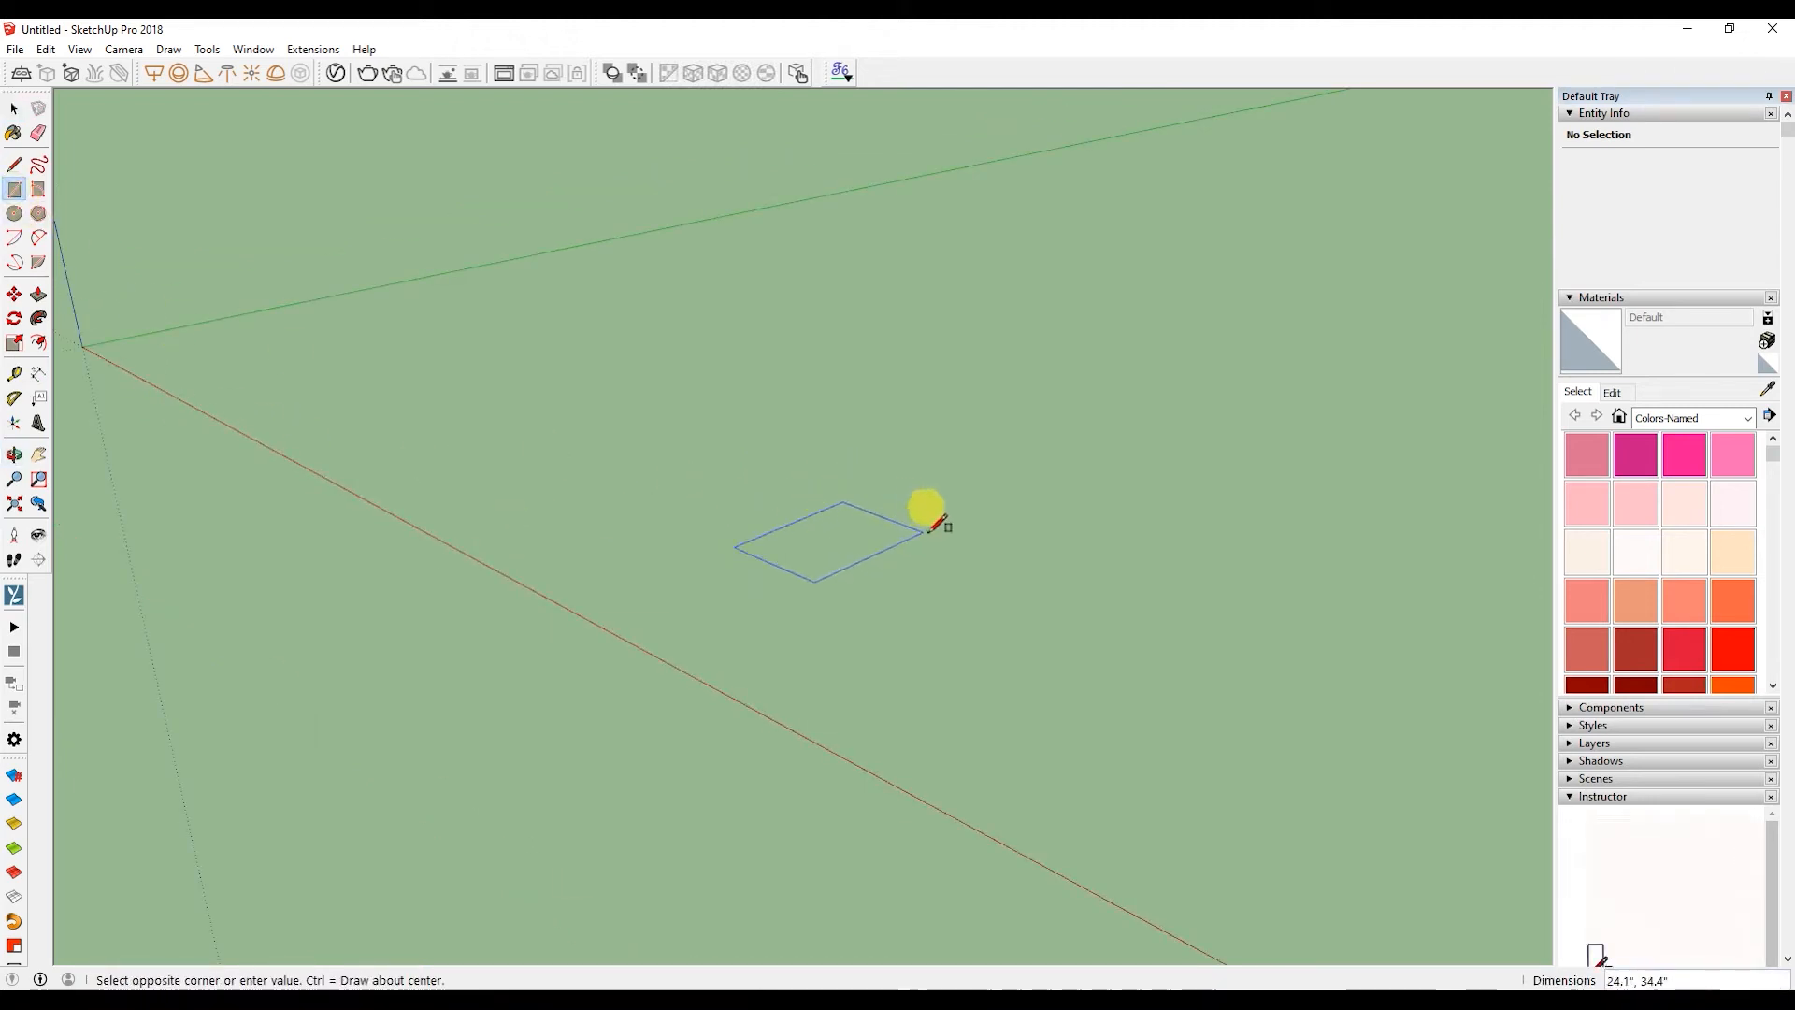
{"action": "type", "text": "18\",20"}
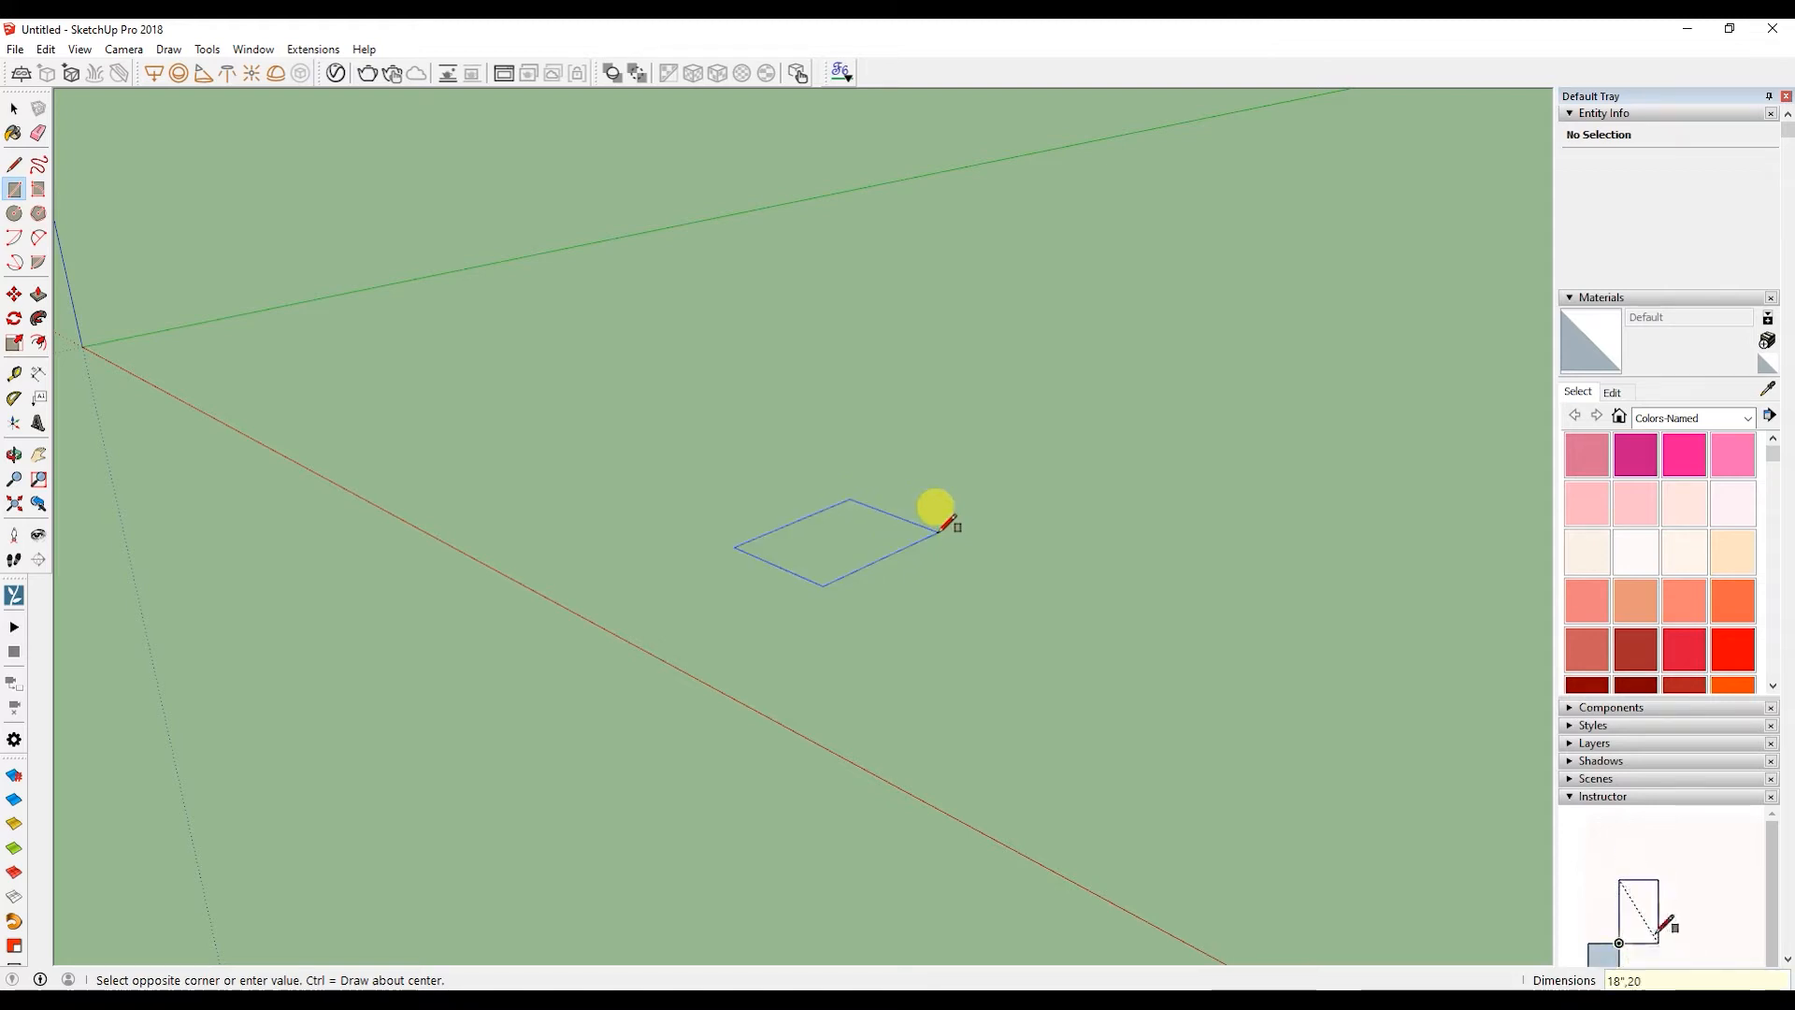
{"action": "key", "text": "Return"}
{"action": "key", "text": "space"}
- Push/Pull the rectangle up 18" into a box
{"action": "scroll", "coordinate": [847, 538], "scroll_direction": "up", "scroll_amount": 8}
{"action": "middle_click_drag", "start_coordinate": [846, 538], "coordinate": [725, 531]}
{"action": "left_click", "coordinate": [725, 531]}
{"action": "right_click", "coordinate": [726, 531]}
{"action": "left_click", "coordinate": [607, 548]}
{"action": "type", "text": "p"}
{"action": "type", "text": "18"}
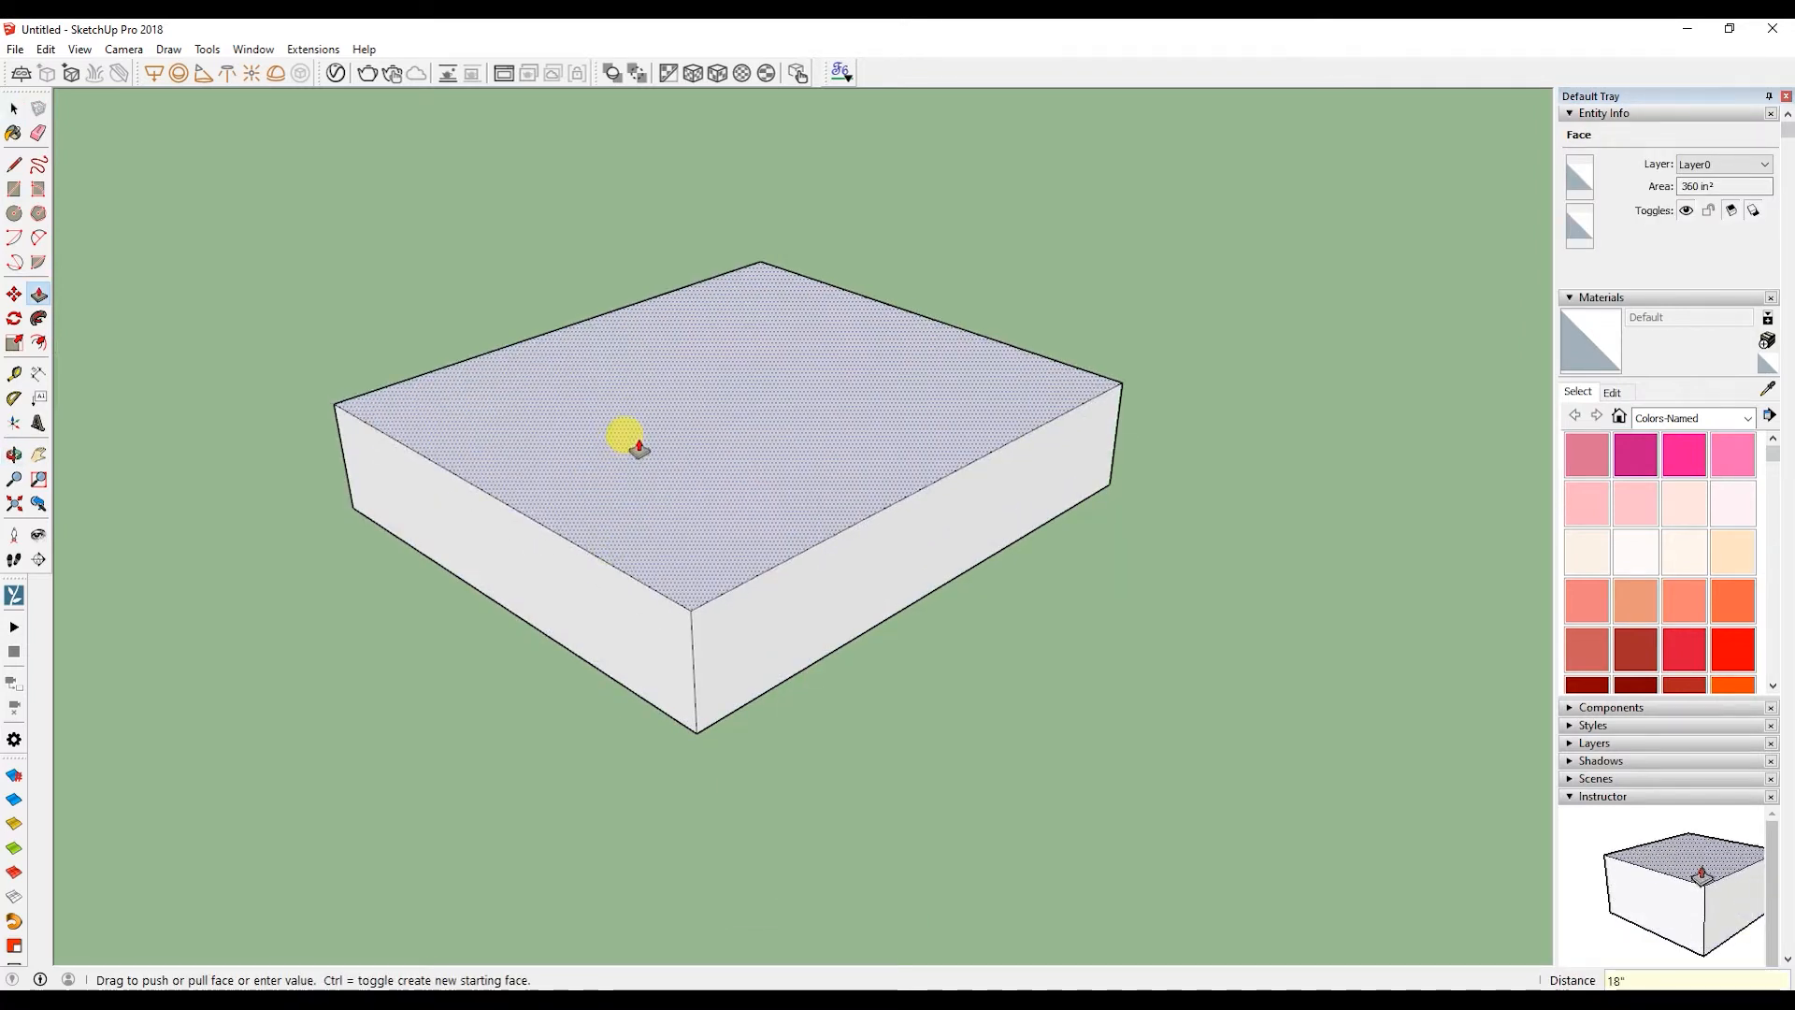
{"action": "key", "text": "Return"}
{"action": "key", "text": "space"}
- Copy the four edges of the box's top face 18mm downward to outline the top board
{"action": "scroll", "coordinate": [682, 440], "scroll_direction": "down", "scroll_amount": 8}
{"action": "middle_click_drag", "start_coordinate": [682, 440], "coordinate": [721, 542]}
{"action": "scroll", "coordinate": [721, 543], "scroll_direction": "up", "scroll_amount": 6}
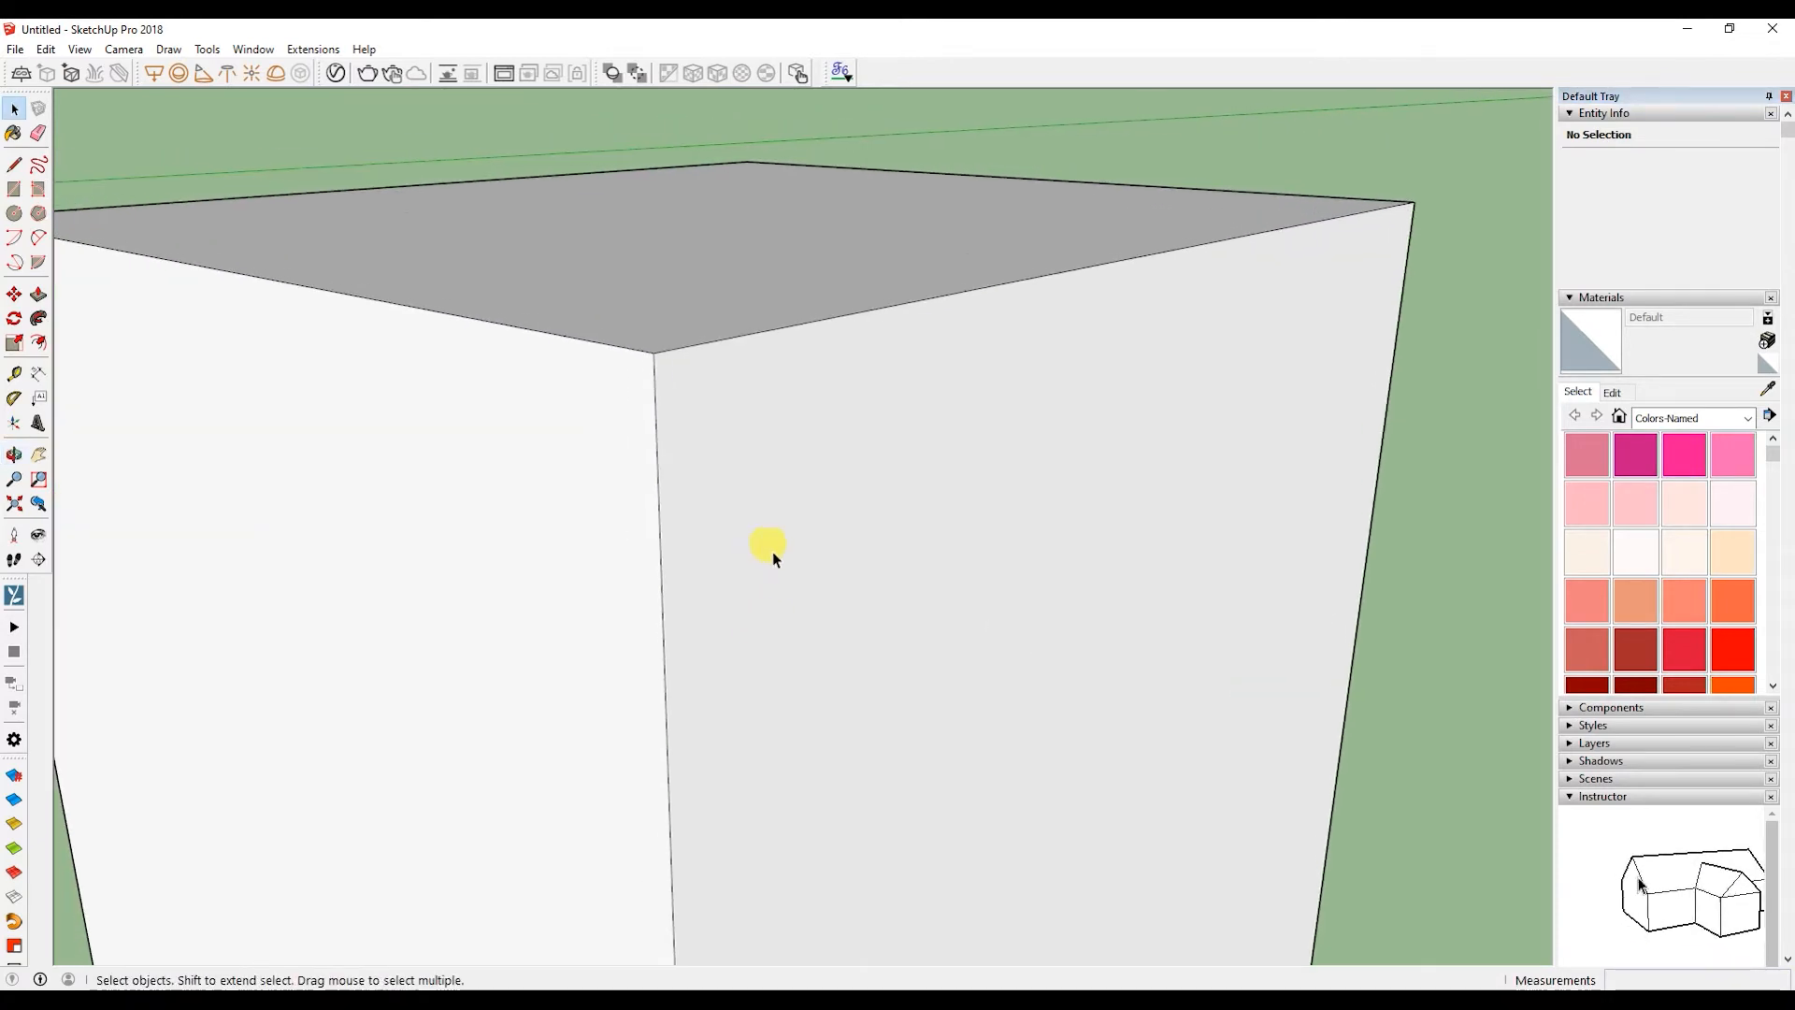
{"action": "double_click", "coordinate": [758, 273]}
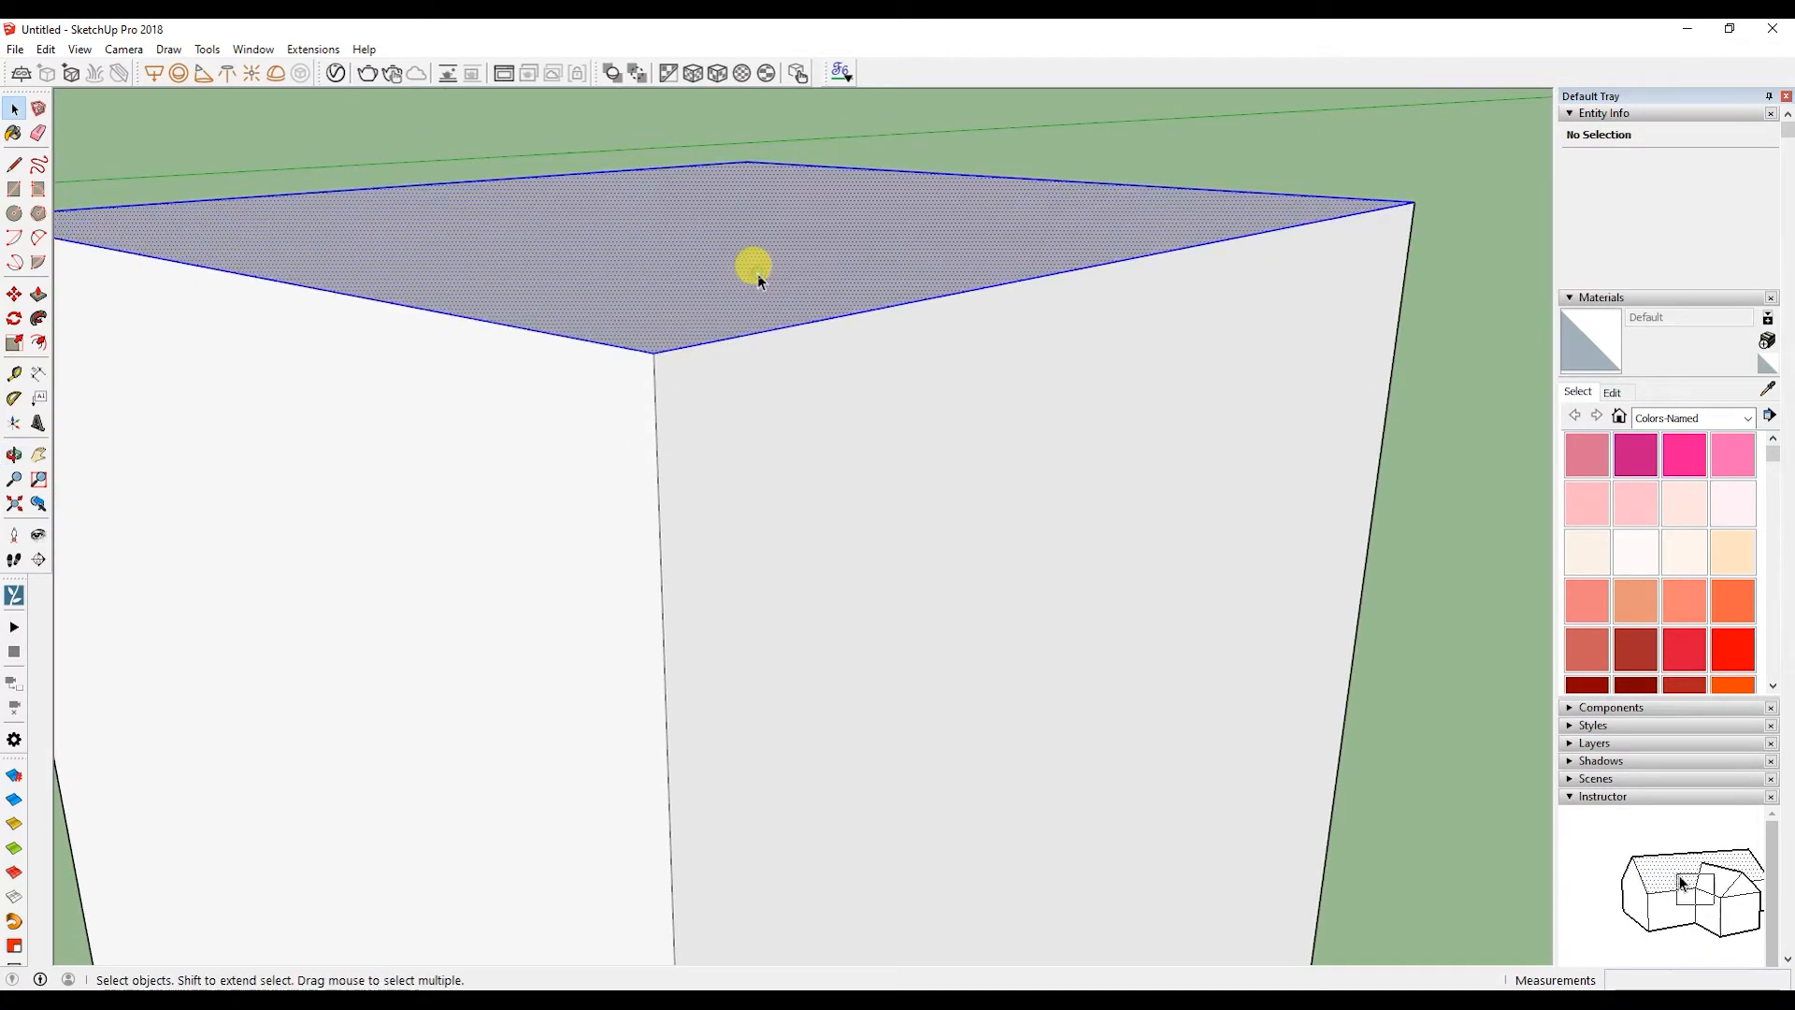
{"action": "left_click", "coordinate": [754, 276], "text": "shift"}
{"action": "key", "text": "m"}
{"action": "key", "text": "ctrl"}
{"action": "left_click", "coordinate": [653, 355]}
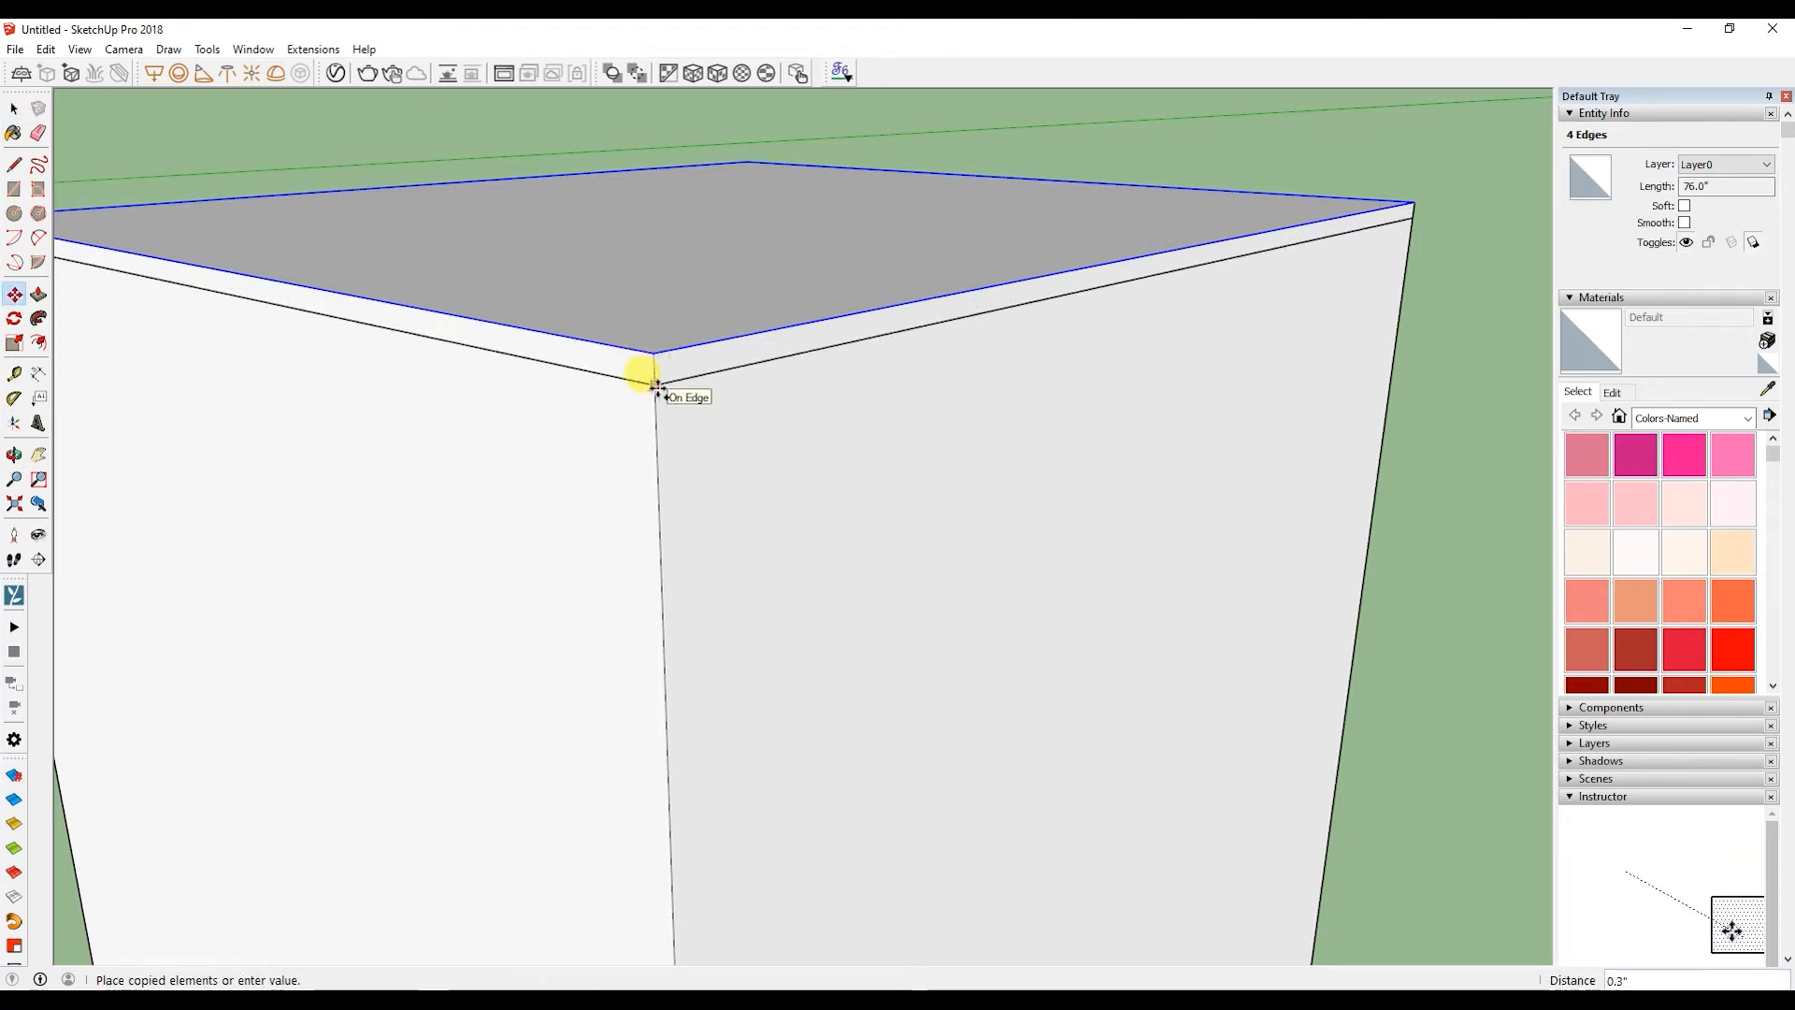
{"action": "type", "text": "18mm"}
{"action": "key", "text": "Return"}
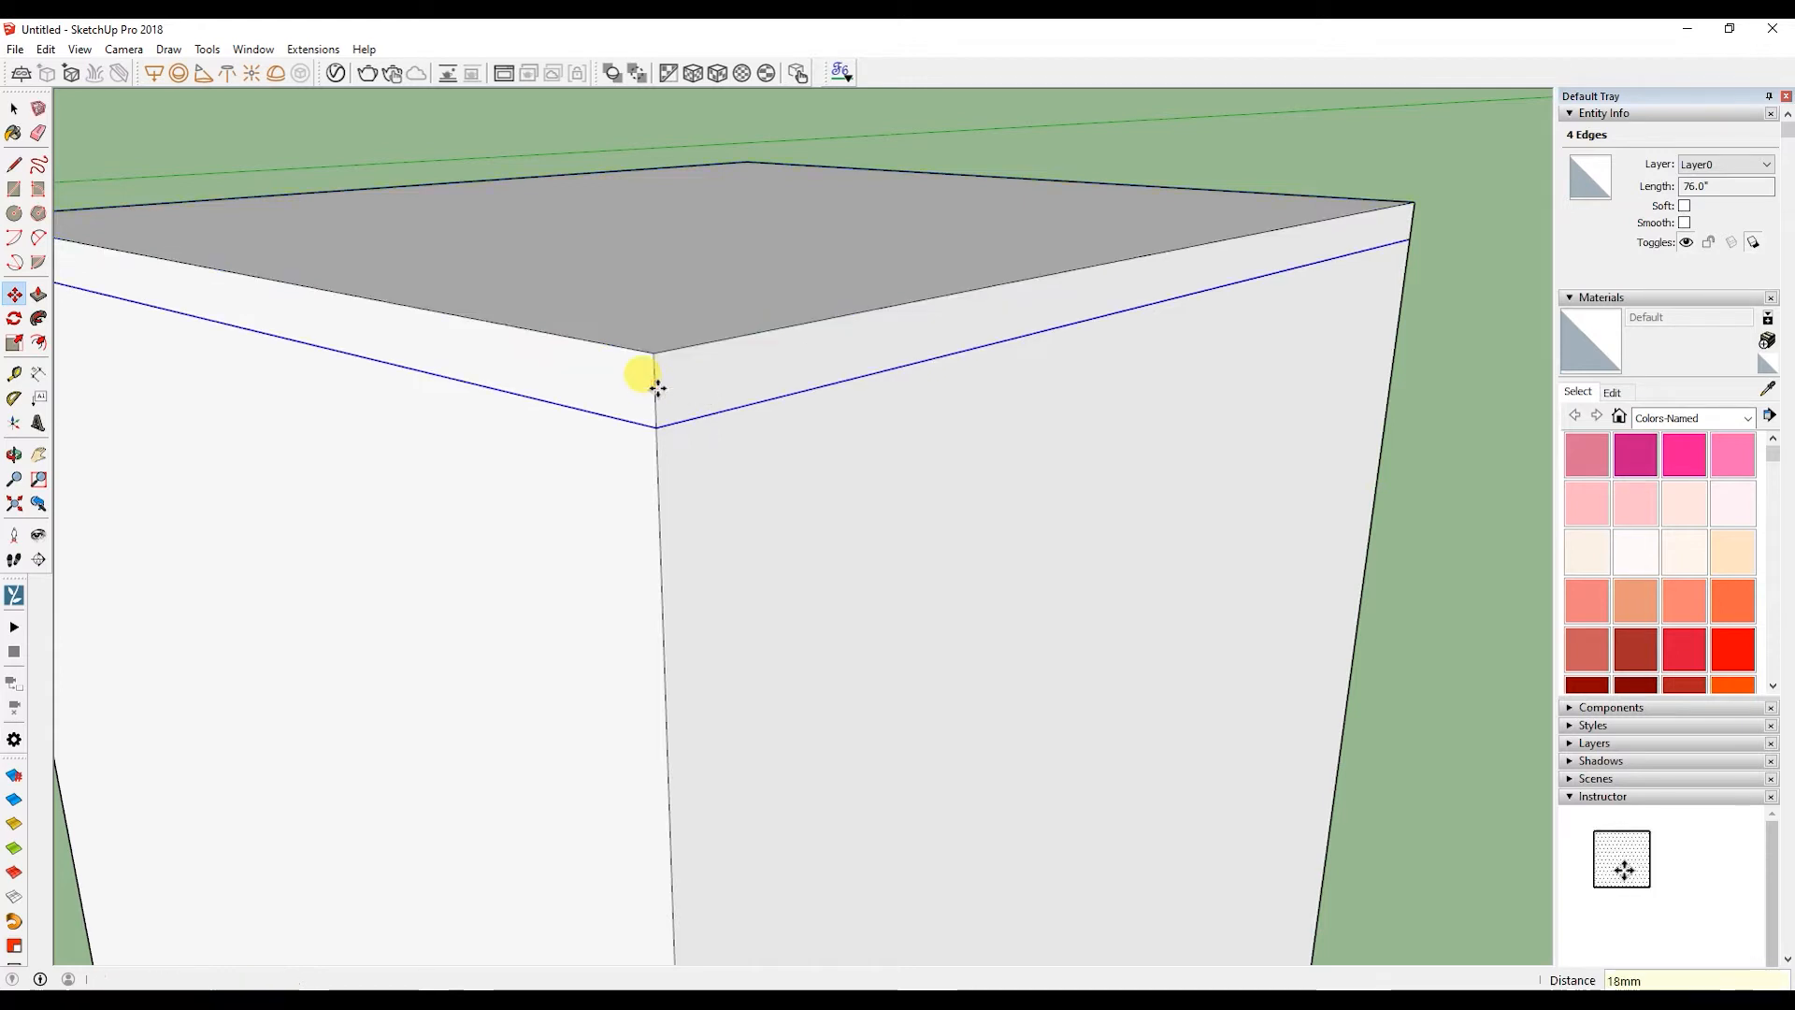
{"action": "scroll", "coordinate": [657, 387], "scroll_direction": "down", "scroll_amount": 5}
{"action": "scroll", "coordinate": [713, 412], "scroll_direction": "up", "scroll_amount": 5}
{"action": "mouse_move", "coordinate": [721, 453]}
{"action": "middle_mouse_down"}
{"action": "mouse_move", "coordinate": [730, 513]}
{"action": "mouse_move", "coordinate": [733, 477]}
{"action": "middle_mouse_up"}
{"action": "scroll", "coordinate": [730, 513], "scroll_direction": "down", "scroll_amount": 5}
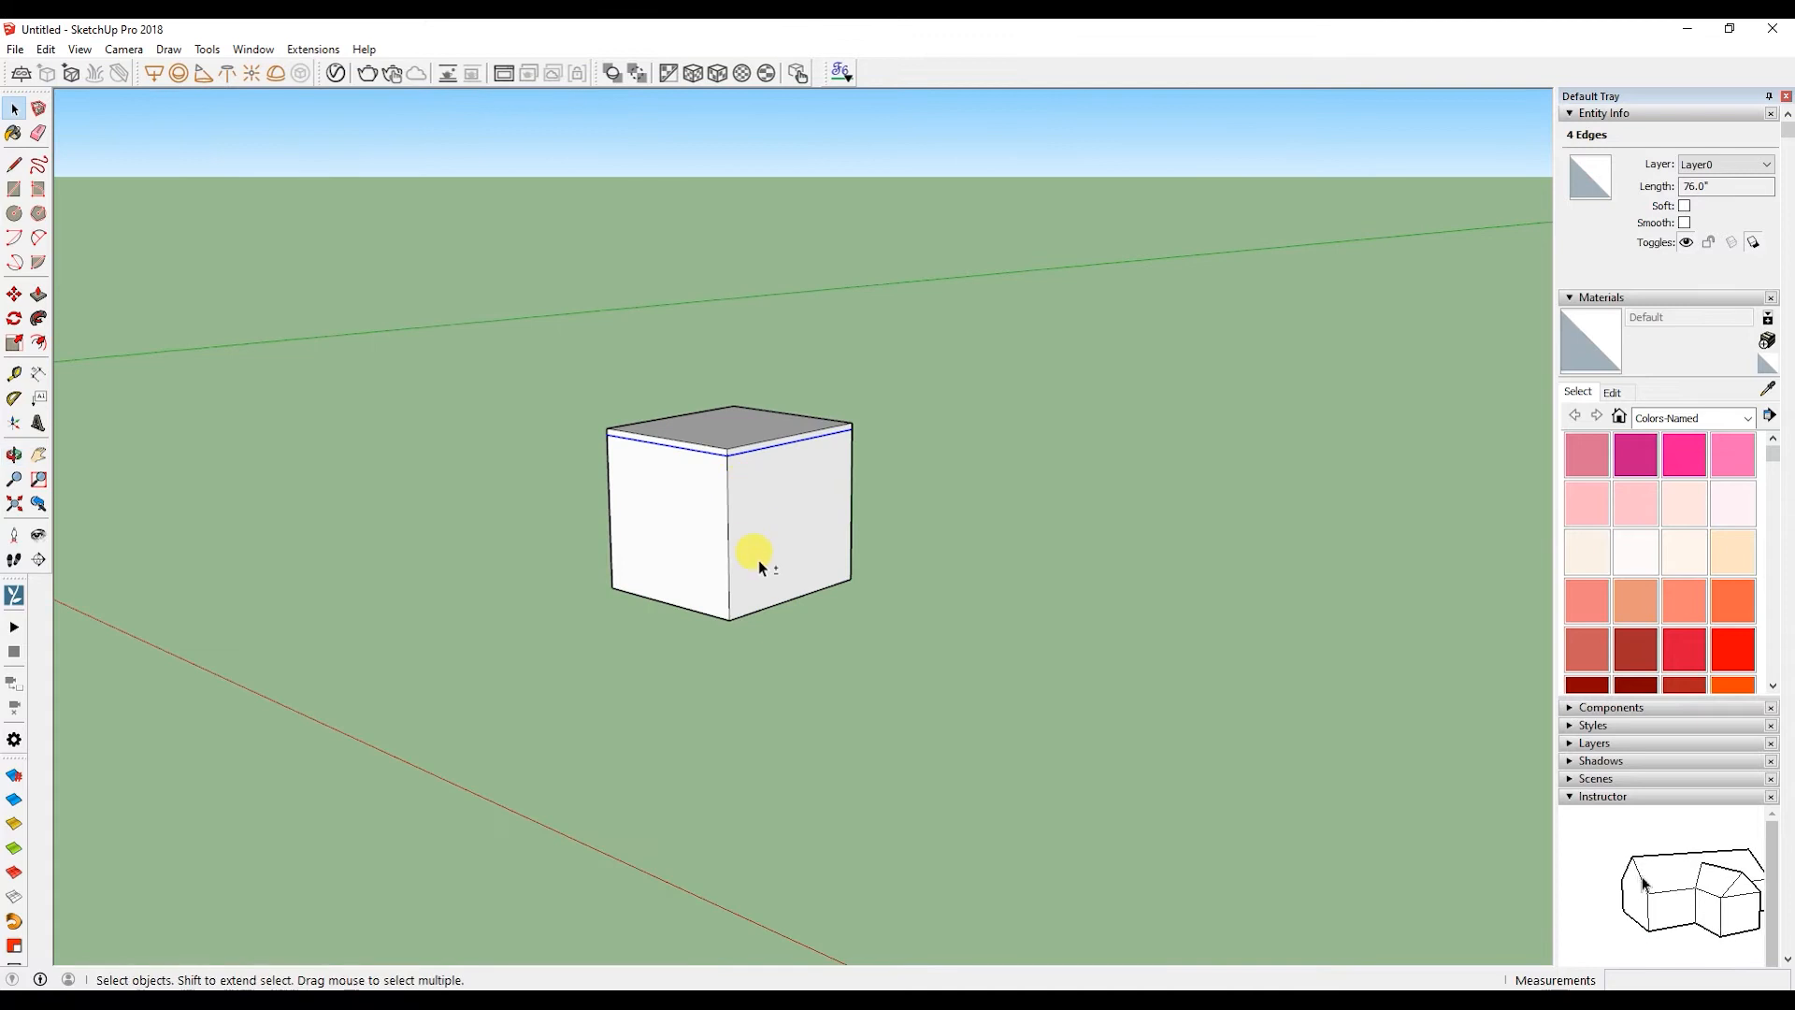
{"action": "middle_click_drag", "start_coordinate": [760, 559], "coordinate": [769, 591], "text": "shift"}
{"action": "scroll", "coordinate": [763, 591], "scroll_direction": "up", "scroll_amount": 6}
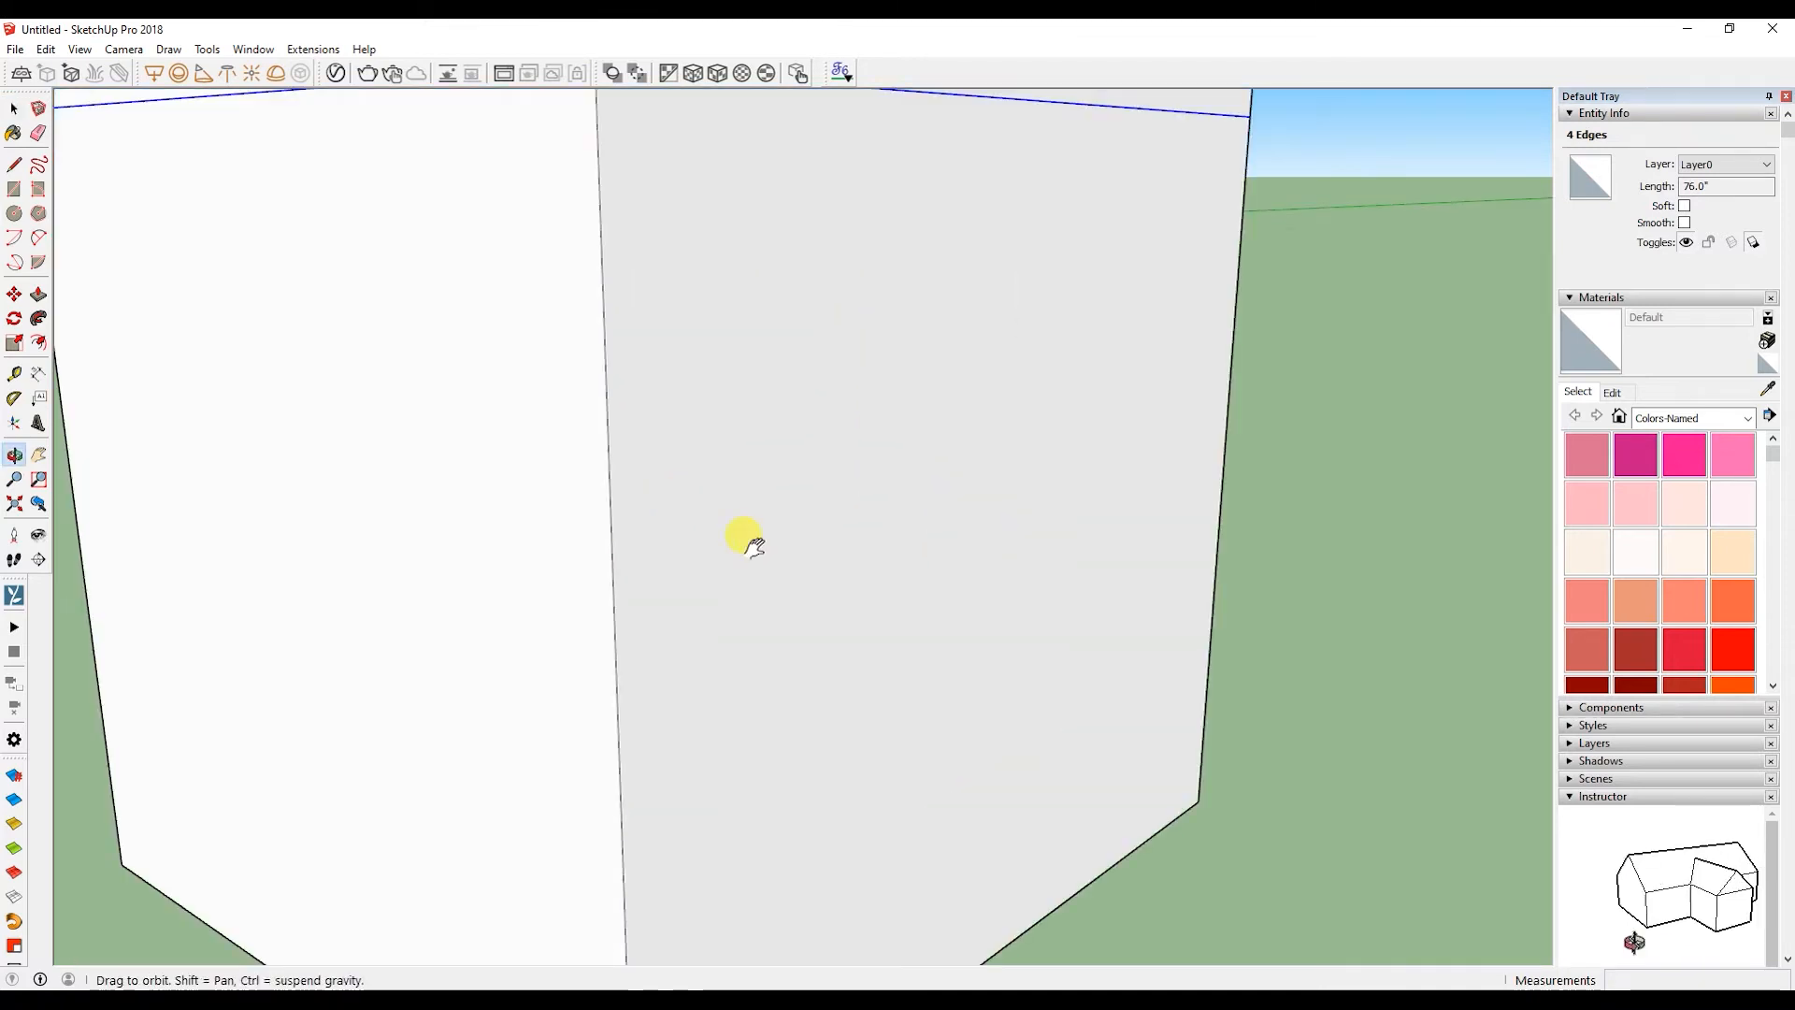
{"action": "scroll", "coordinate": [748, 537], "scroll_direction": "down", "scroll_amount": 5}
{"action": "middle_click_drag", "start_coordinate": [754, 547], "coordinate": [701, 533]}
{"action": "left_click", "coordinate": [763, 523]}
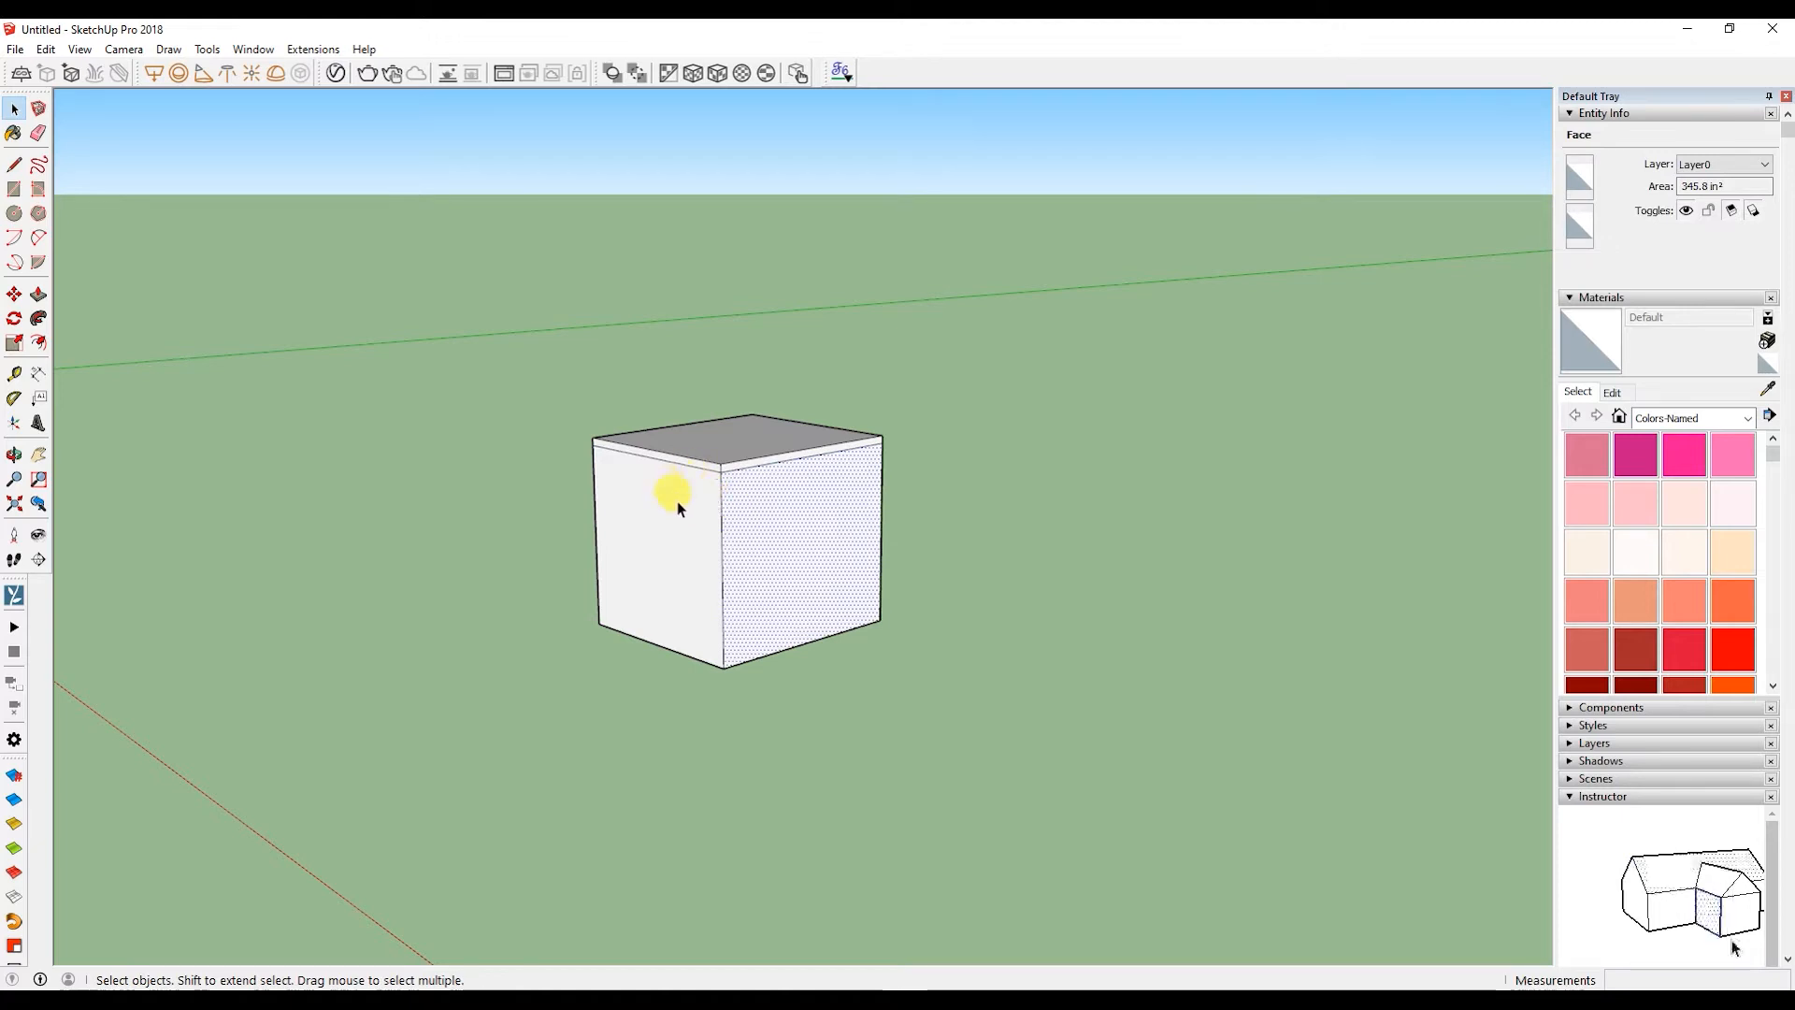
{"action": "scroll", "coordinate": [753, 563], "scroll_direction": "up", "scroll_amount": 5}
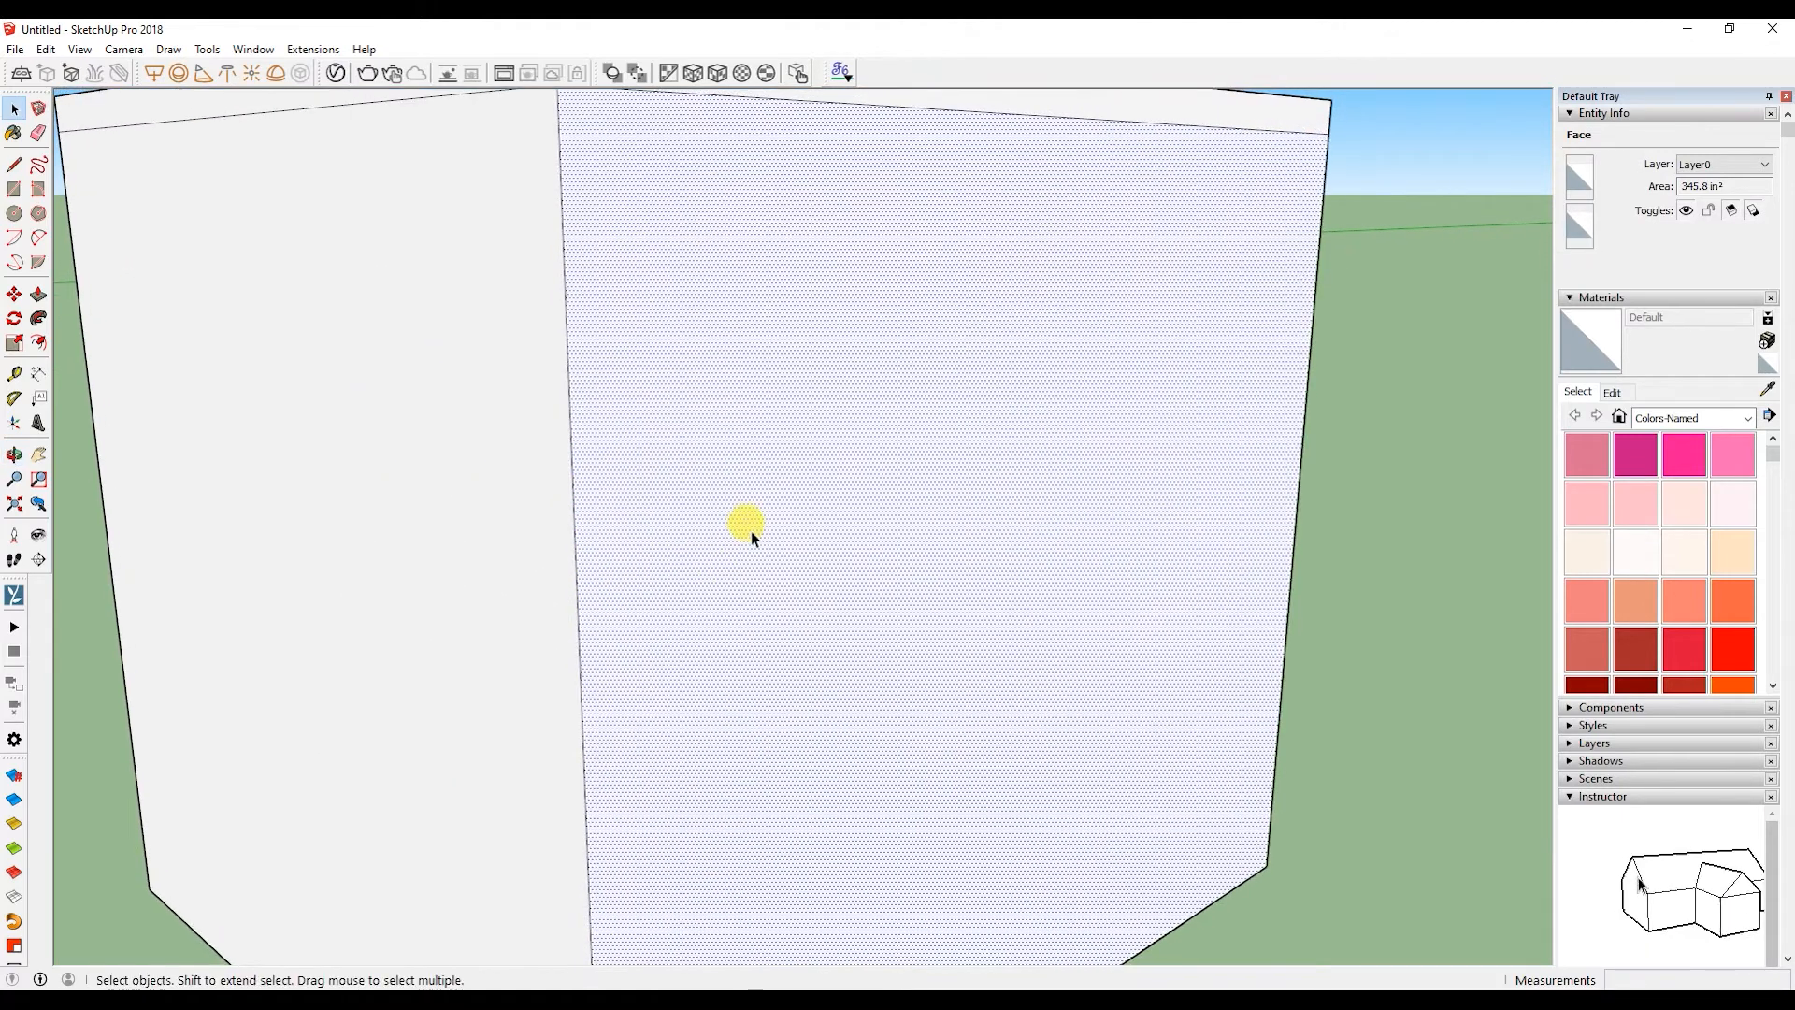
{"action": "left_click", "coordinate": [14, 479]}
{"action": "left_click_drag", "start_coordinate": [800, 402], "coordinate": [793, 647]}
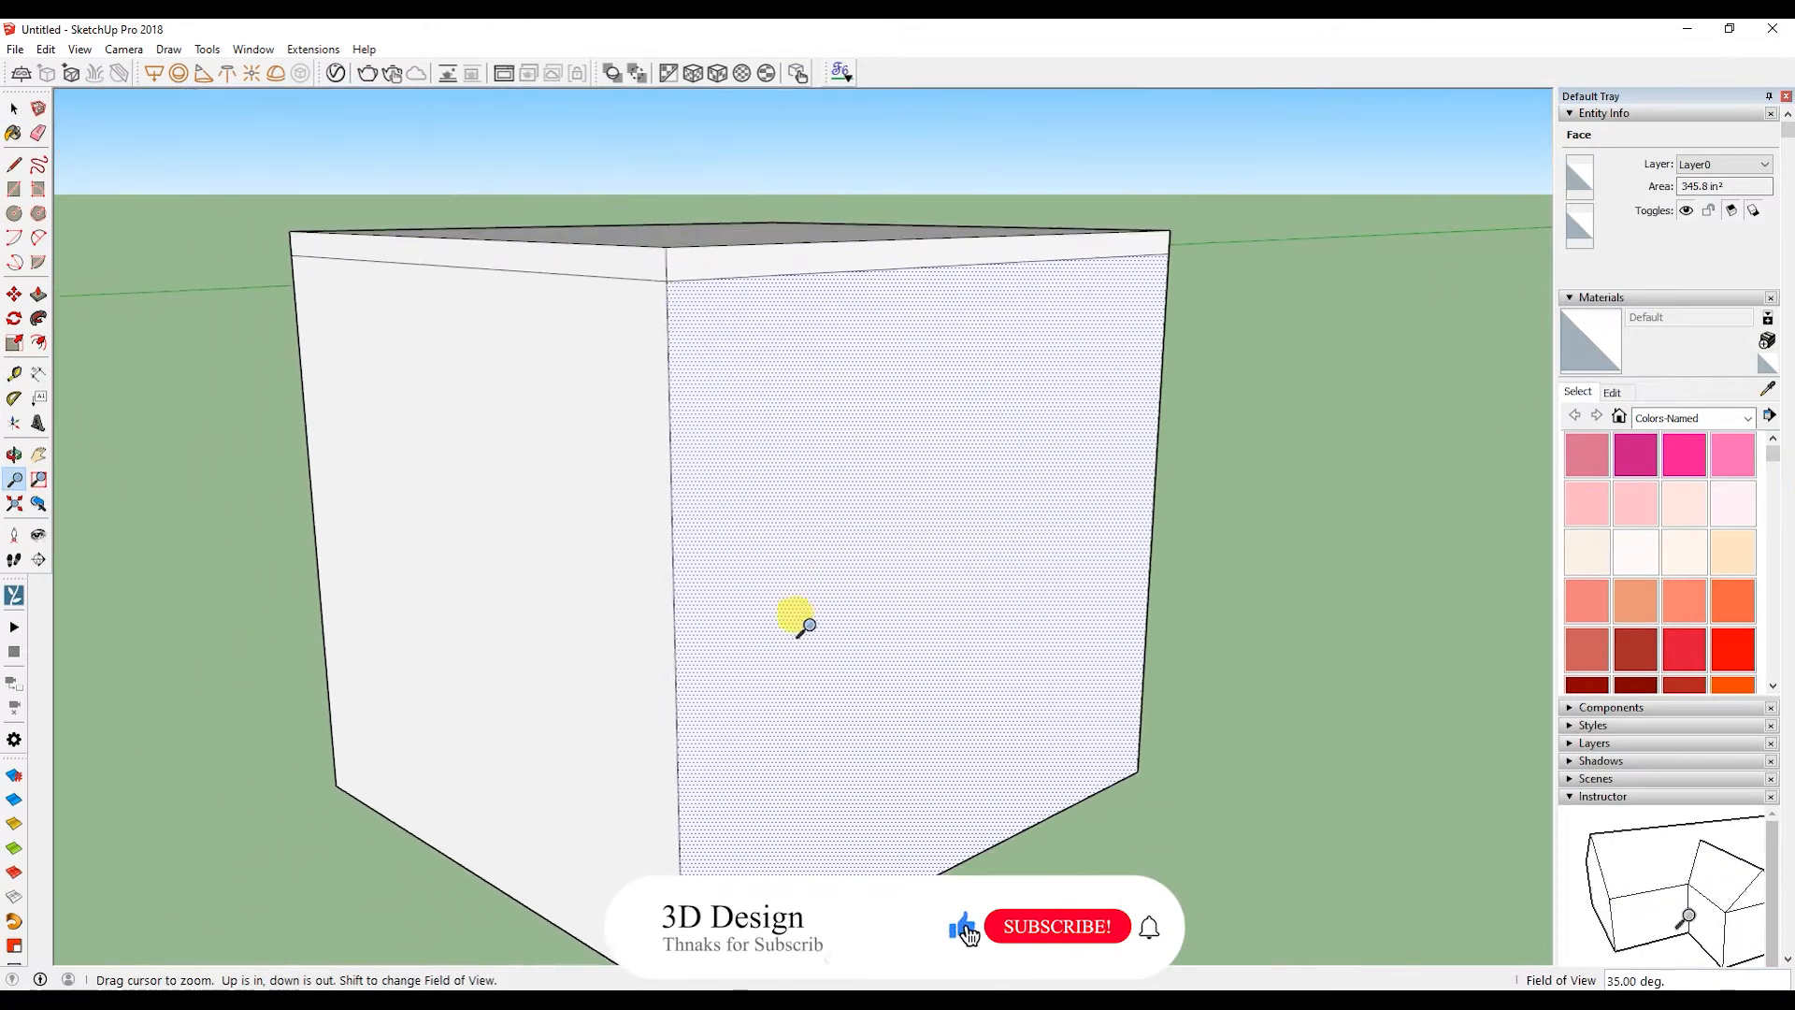
{"action": "middle_click_drag", "start_coordinate": [794, 647], "coordinate": [854, 578]}
{"action": "left_click_drag", "start_coordinate": [803, 459], "coordinate": [799, 495]}
{"action": "key", "text": "space"}
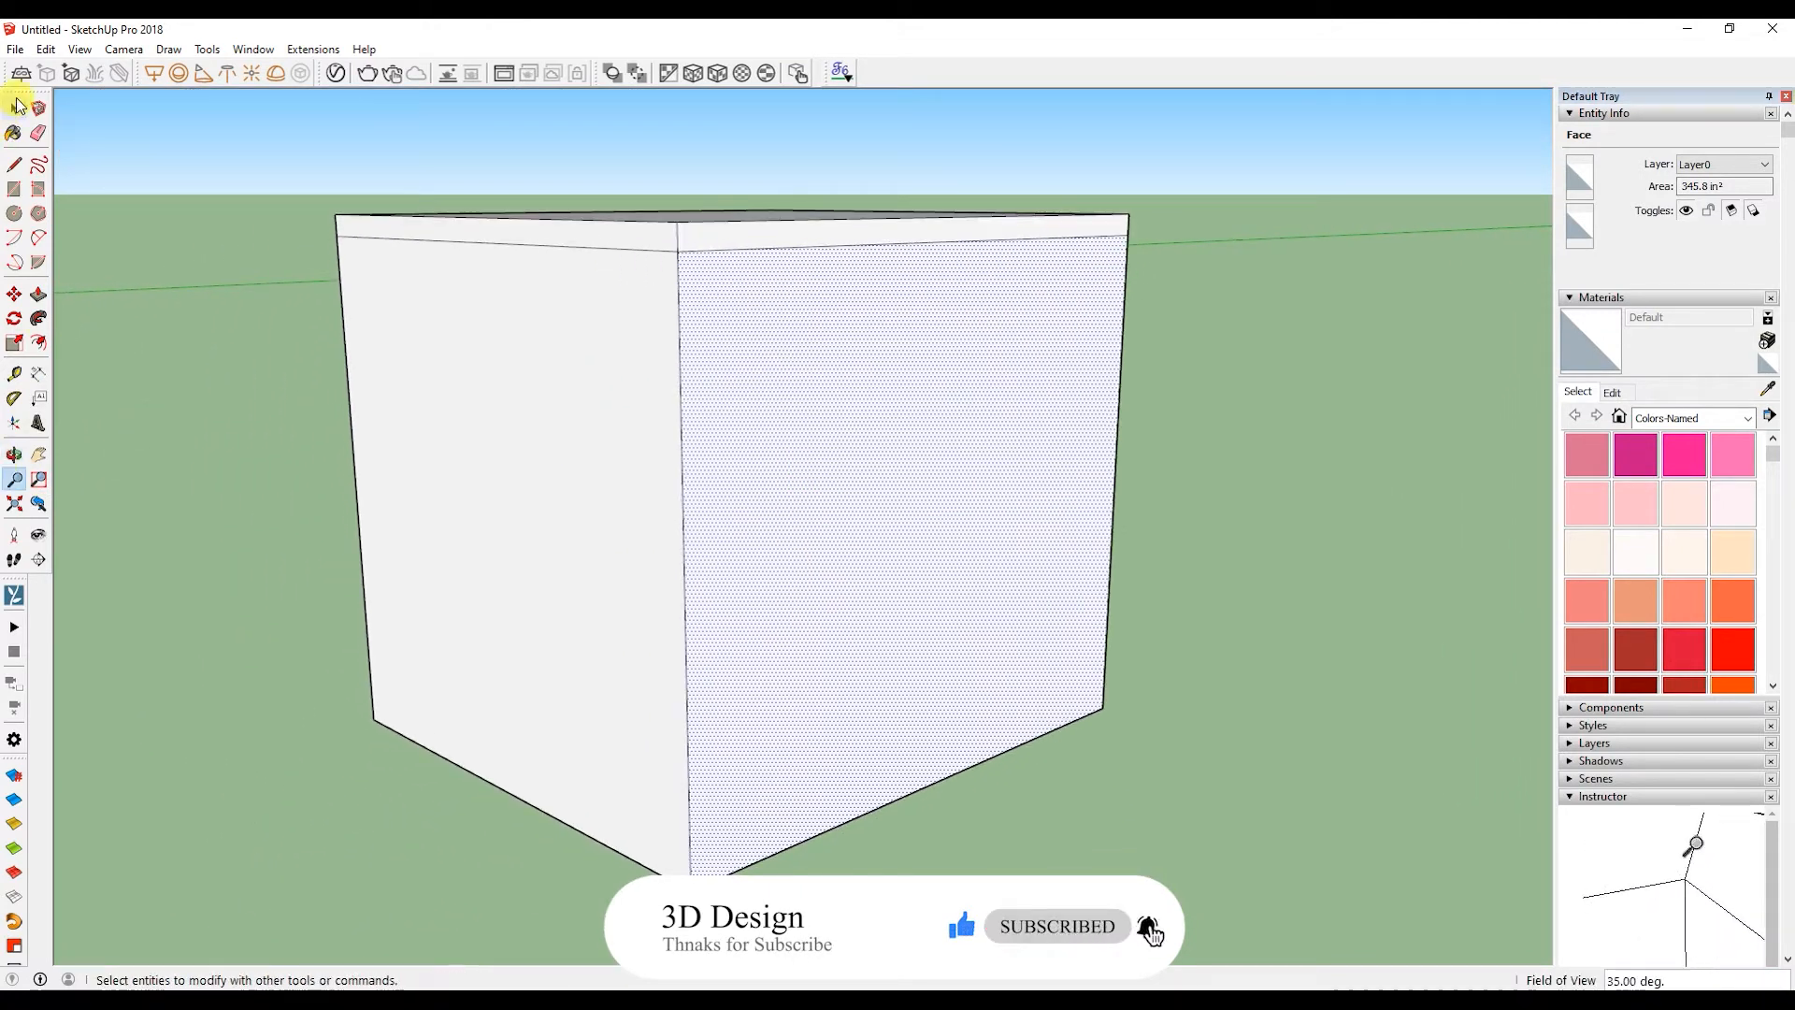
{"action": "left_click", "coordinate": [15, 373]}
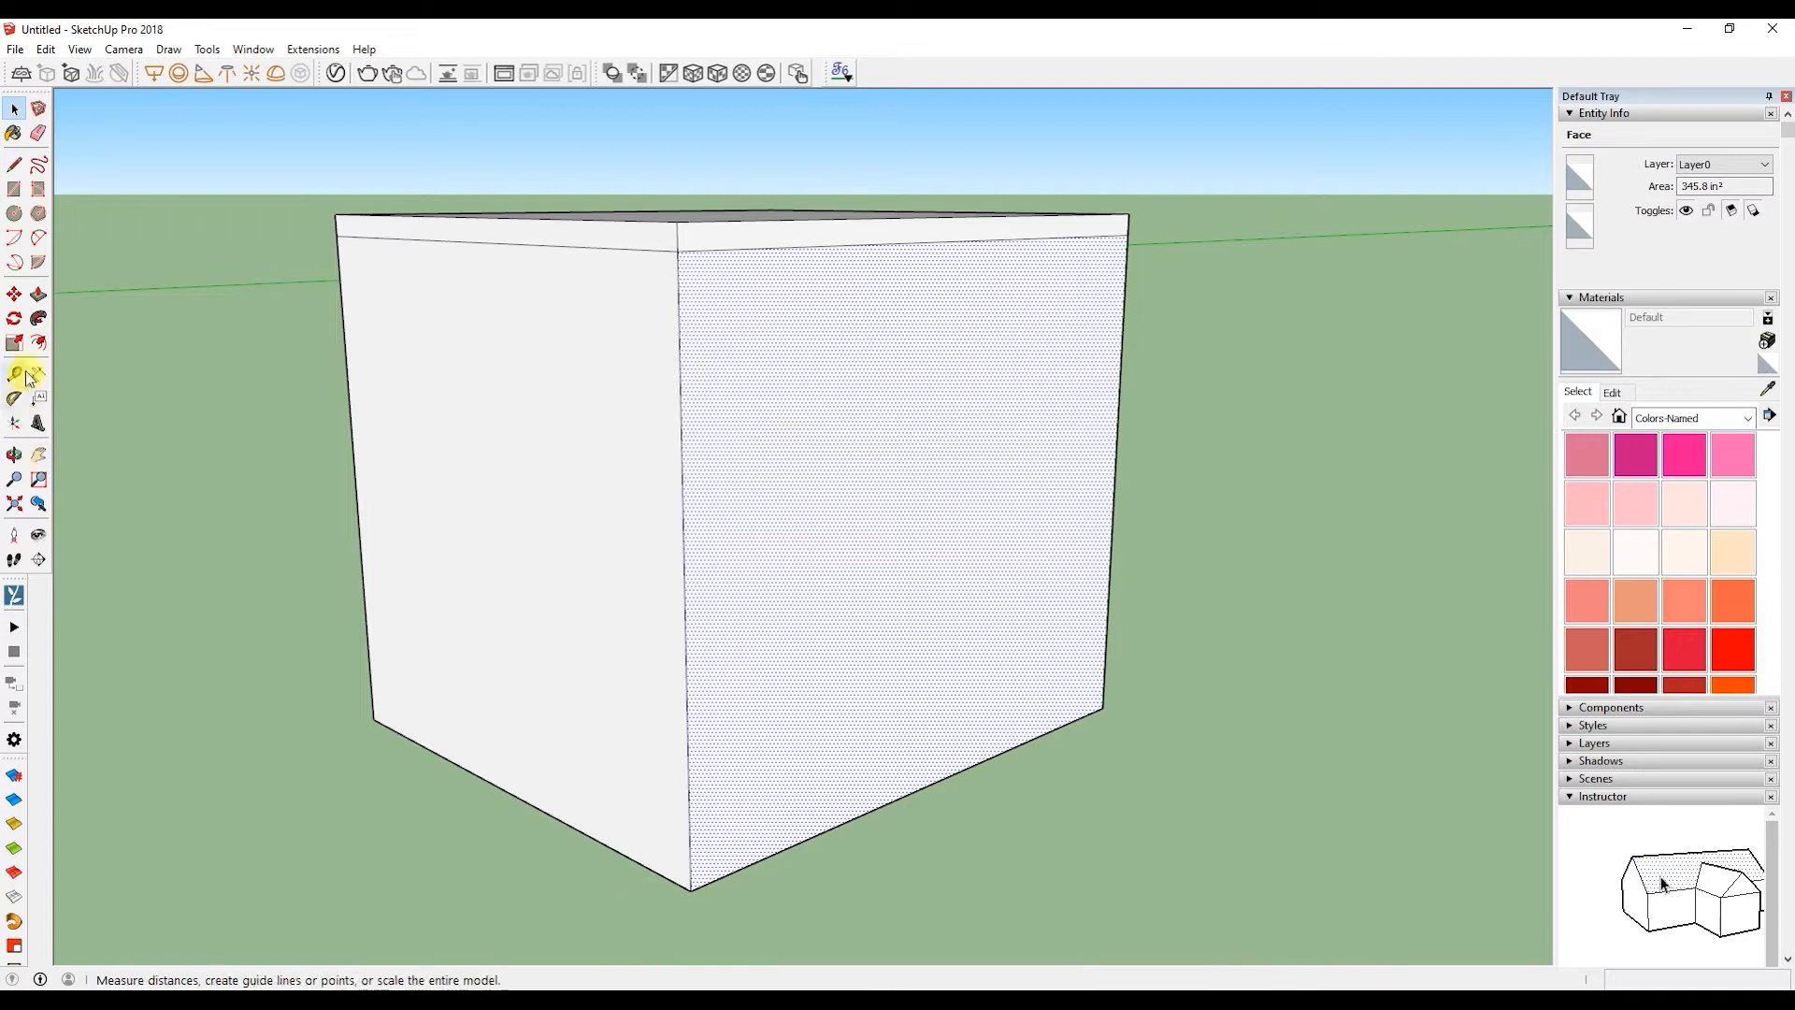
{"action": "key", "text": "space"}
{"action": "left_click", "coordinate": [679, 472]}
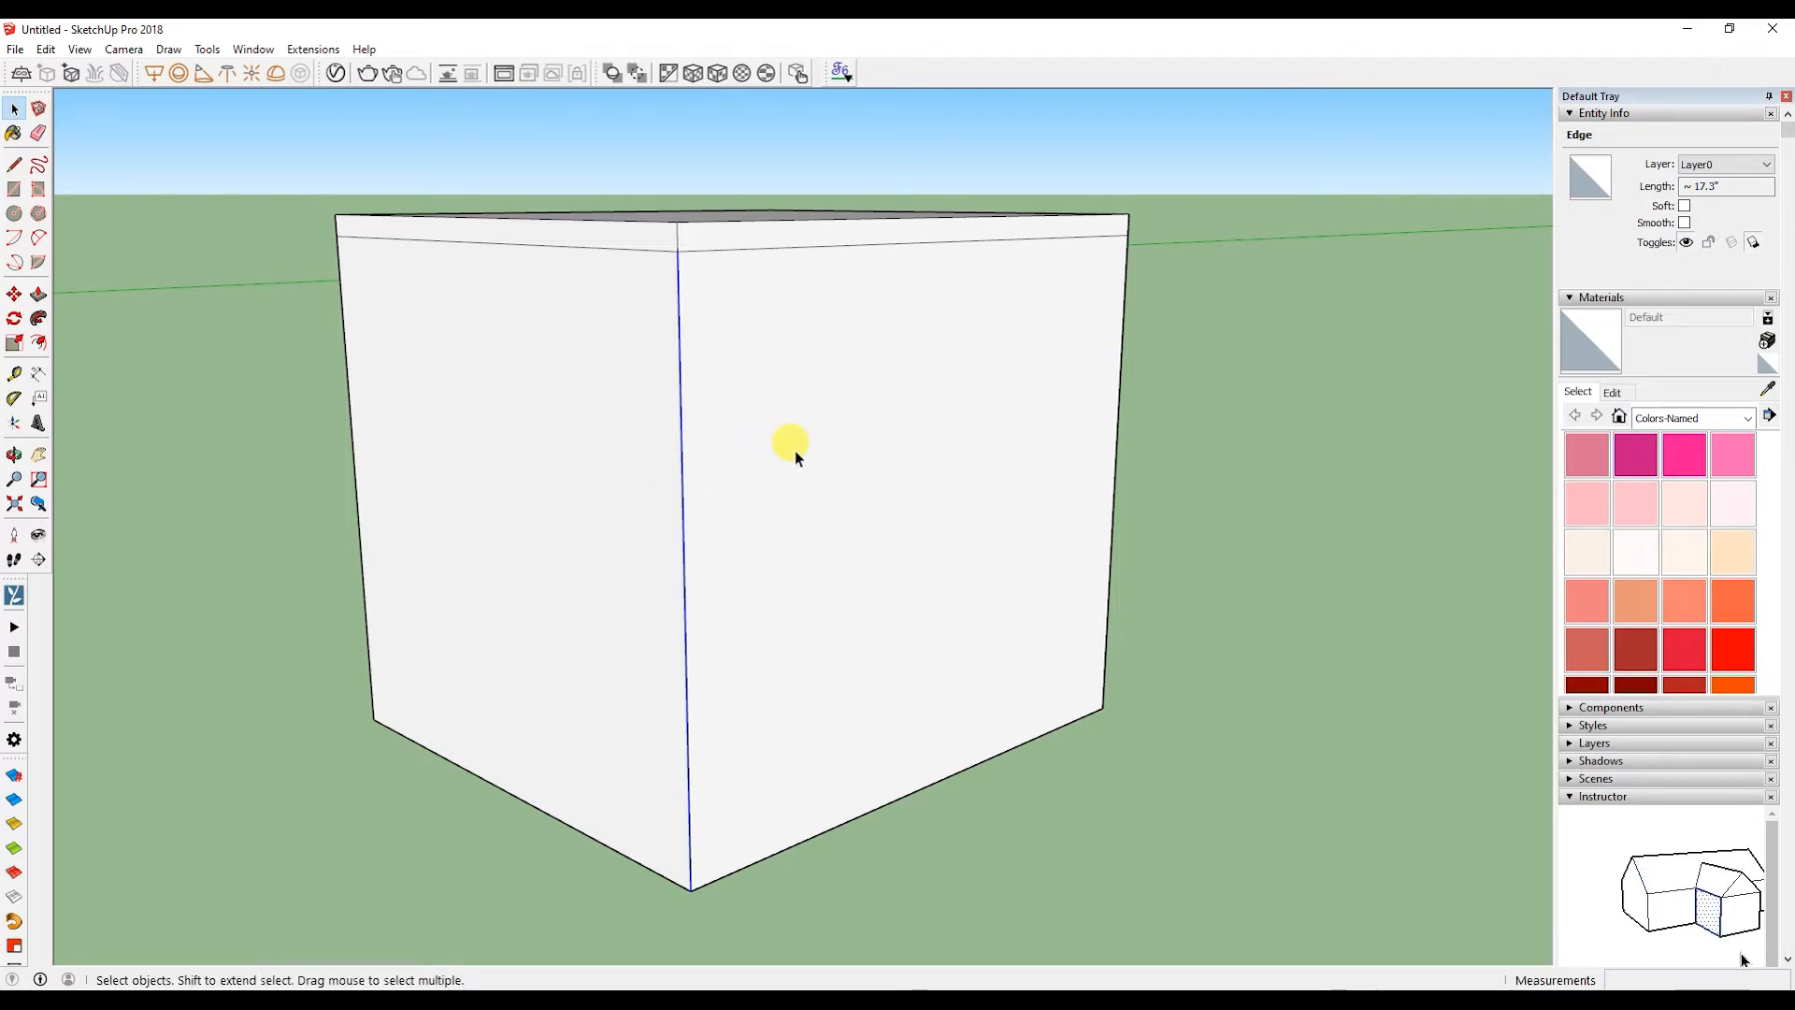
{"action": "middle_click_drag", "start_coordinate": [731, 402], "coordinate": [770, 428]}
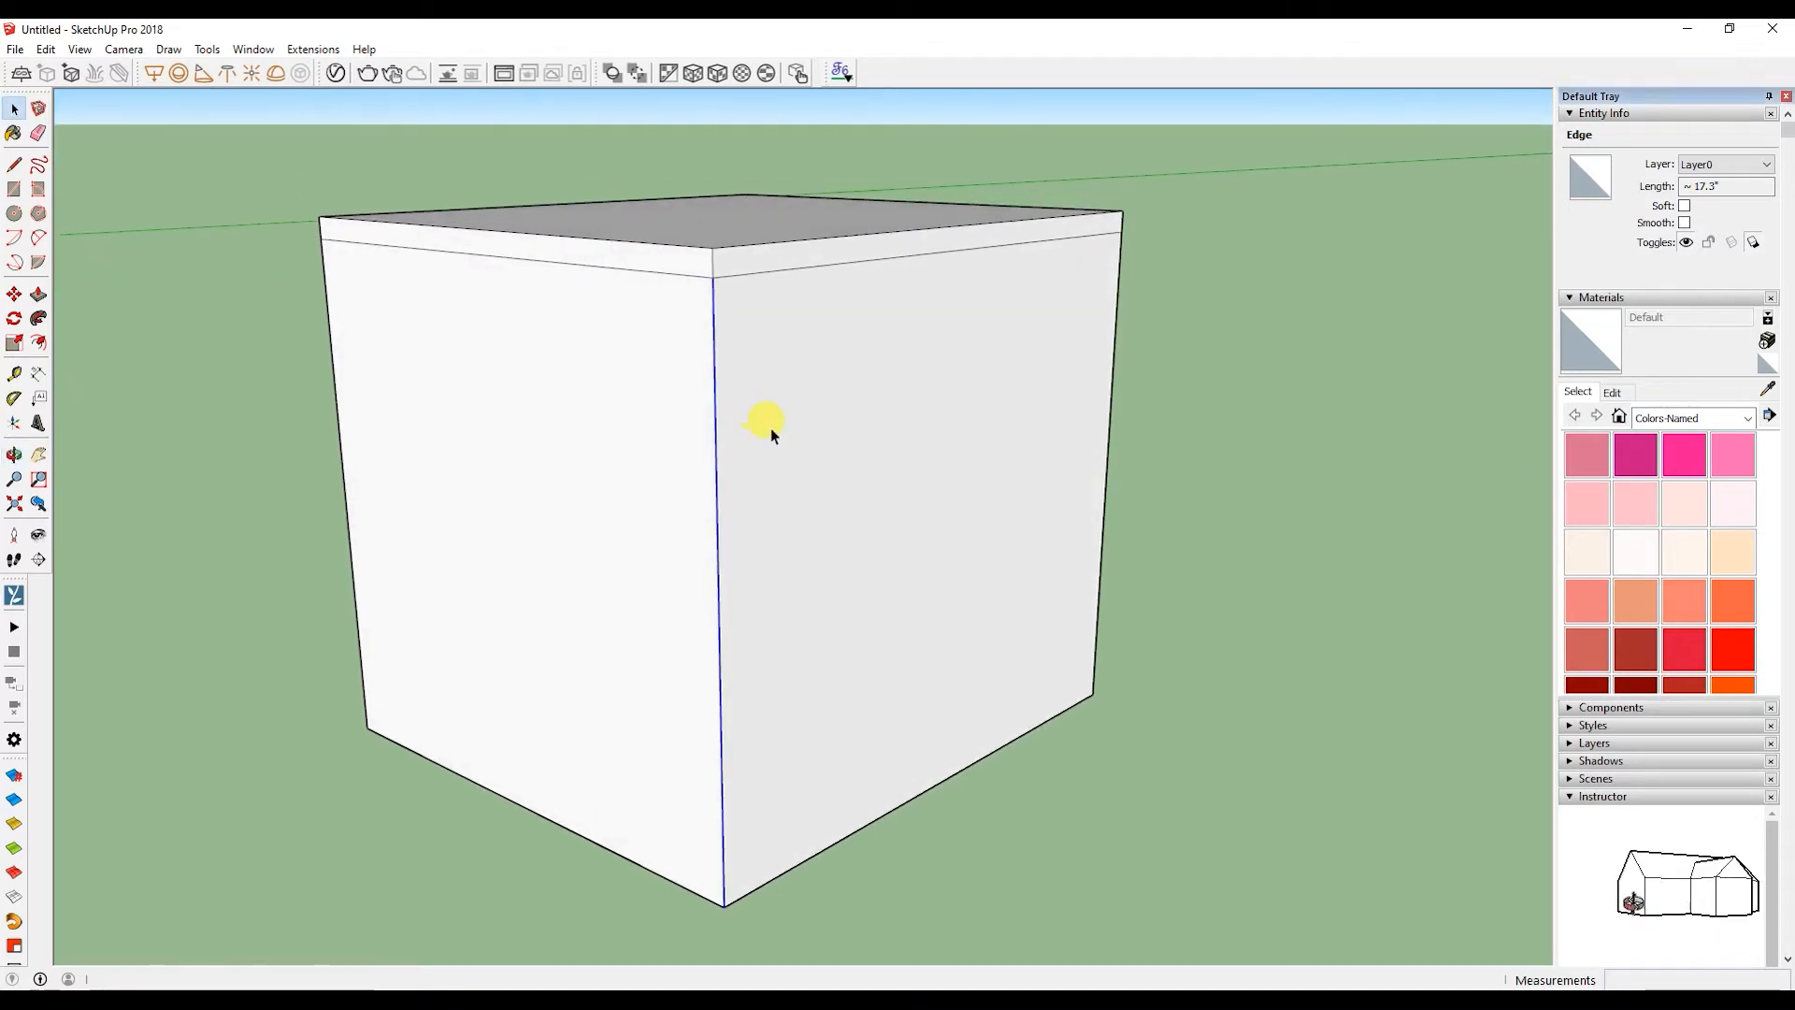
- Push the front face below the top board inward 18mm so the board overhangs it
{"action": "left_click", "coordinate": [783, 423]}
{"action": "key", "text": "p"}
{"action": "left_click_drag", "start_coordinate": [795, 419], "coordinate": [780, 424]}
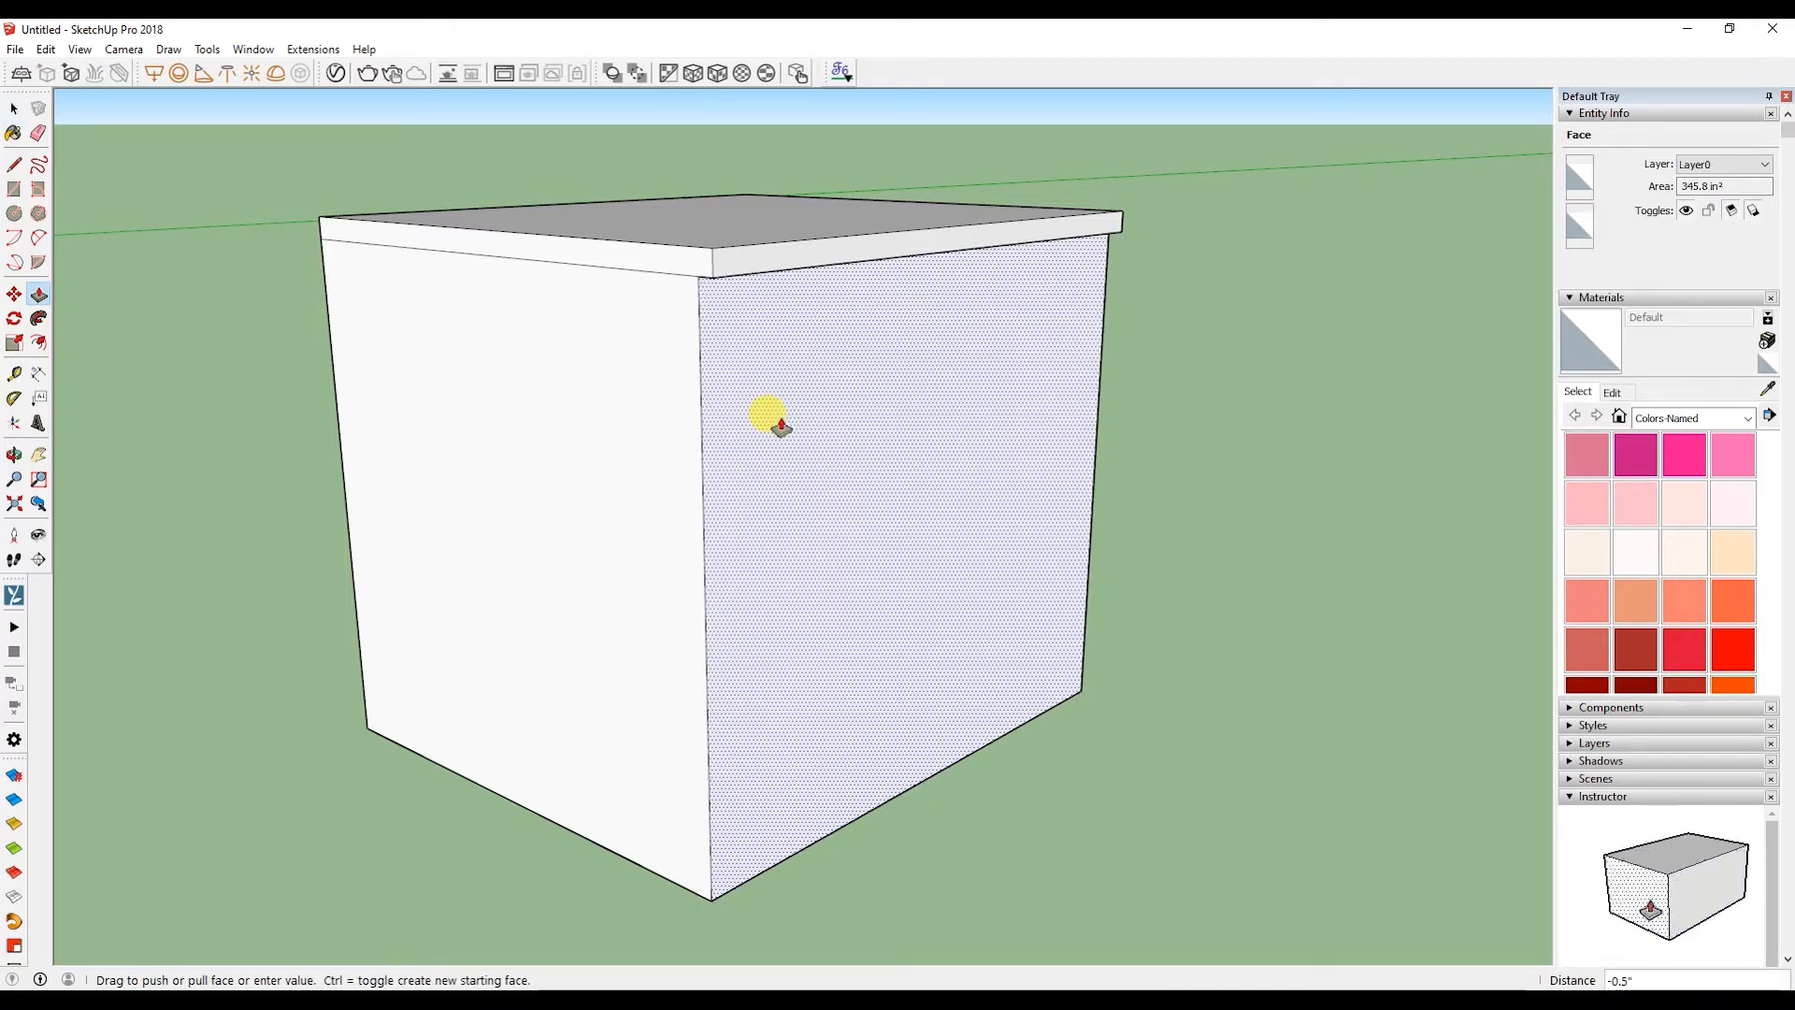
{"action": "middle_click_drag", "start_coordinate": [781, 425], "coordinate": [916, 303]}
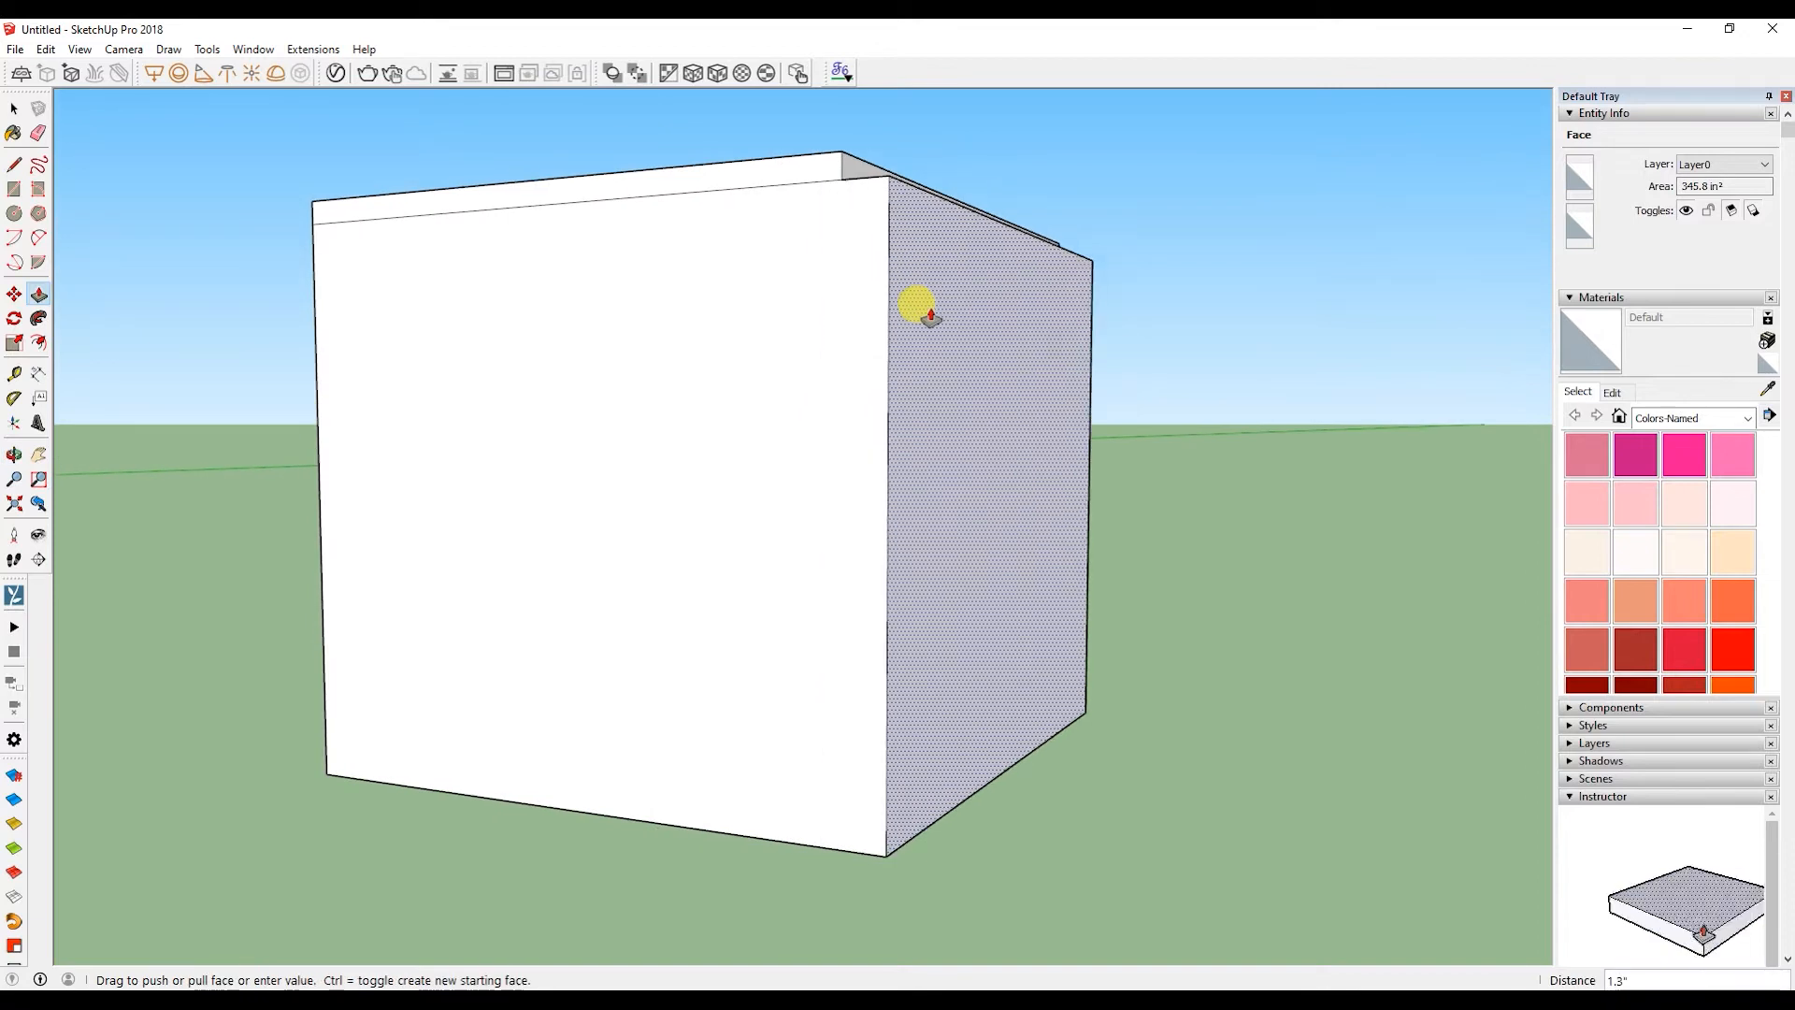
{"action": "left_click_drag", "start_coordinate": [876, 330], "coordinate": [865, 329]}
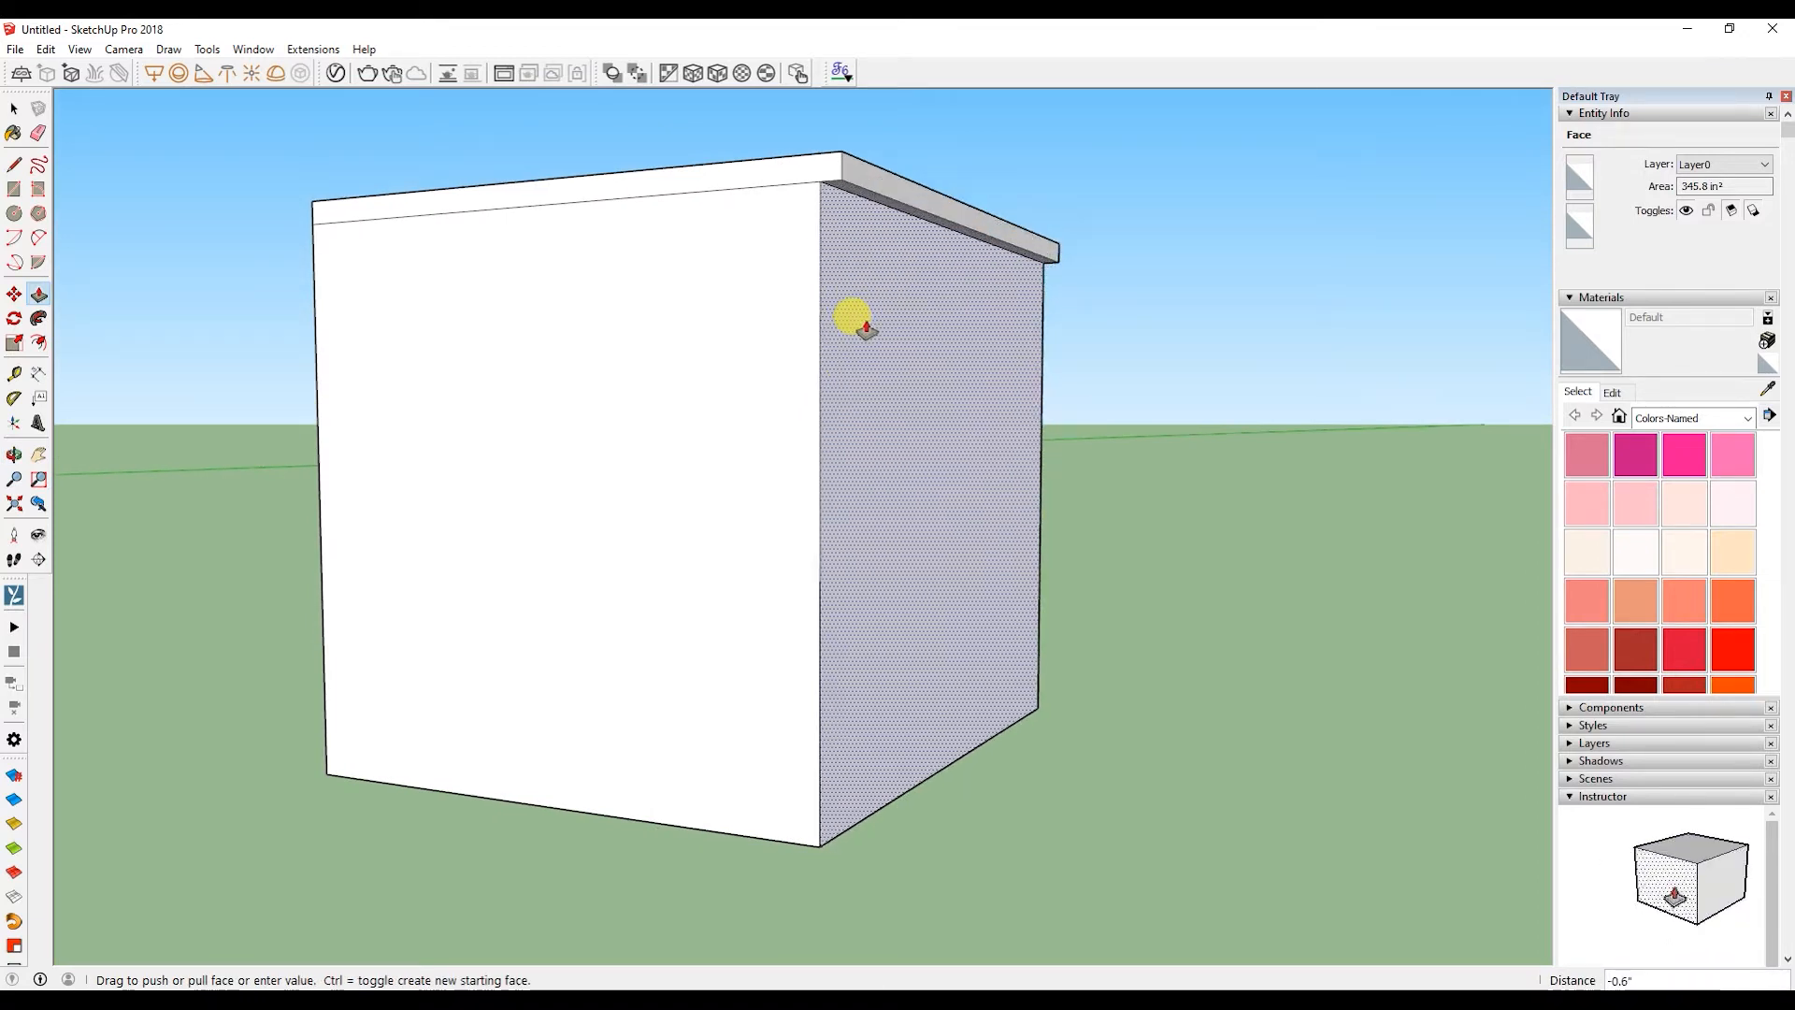
{"action": "type", "text": "1"}
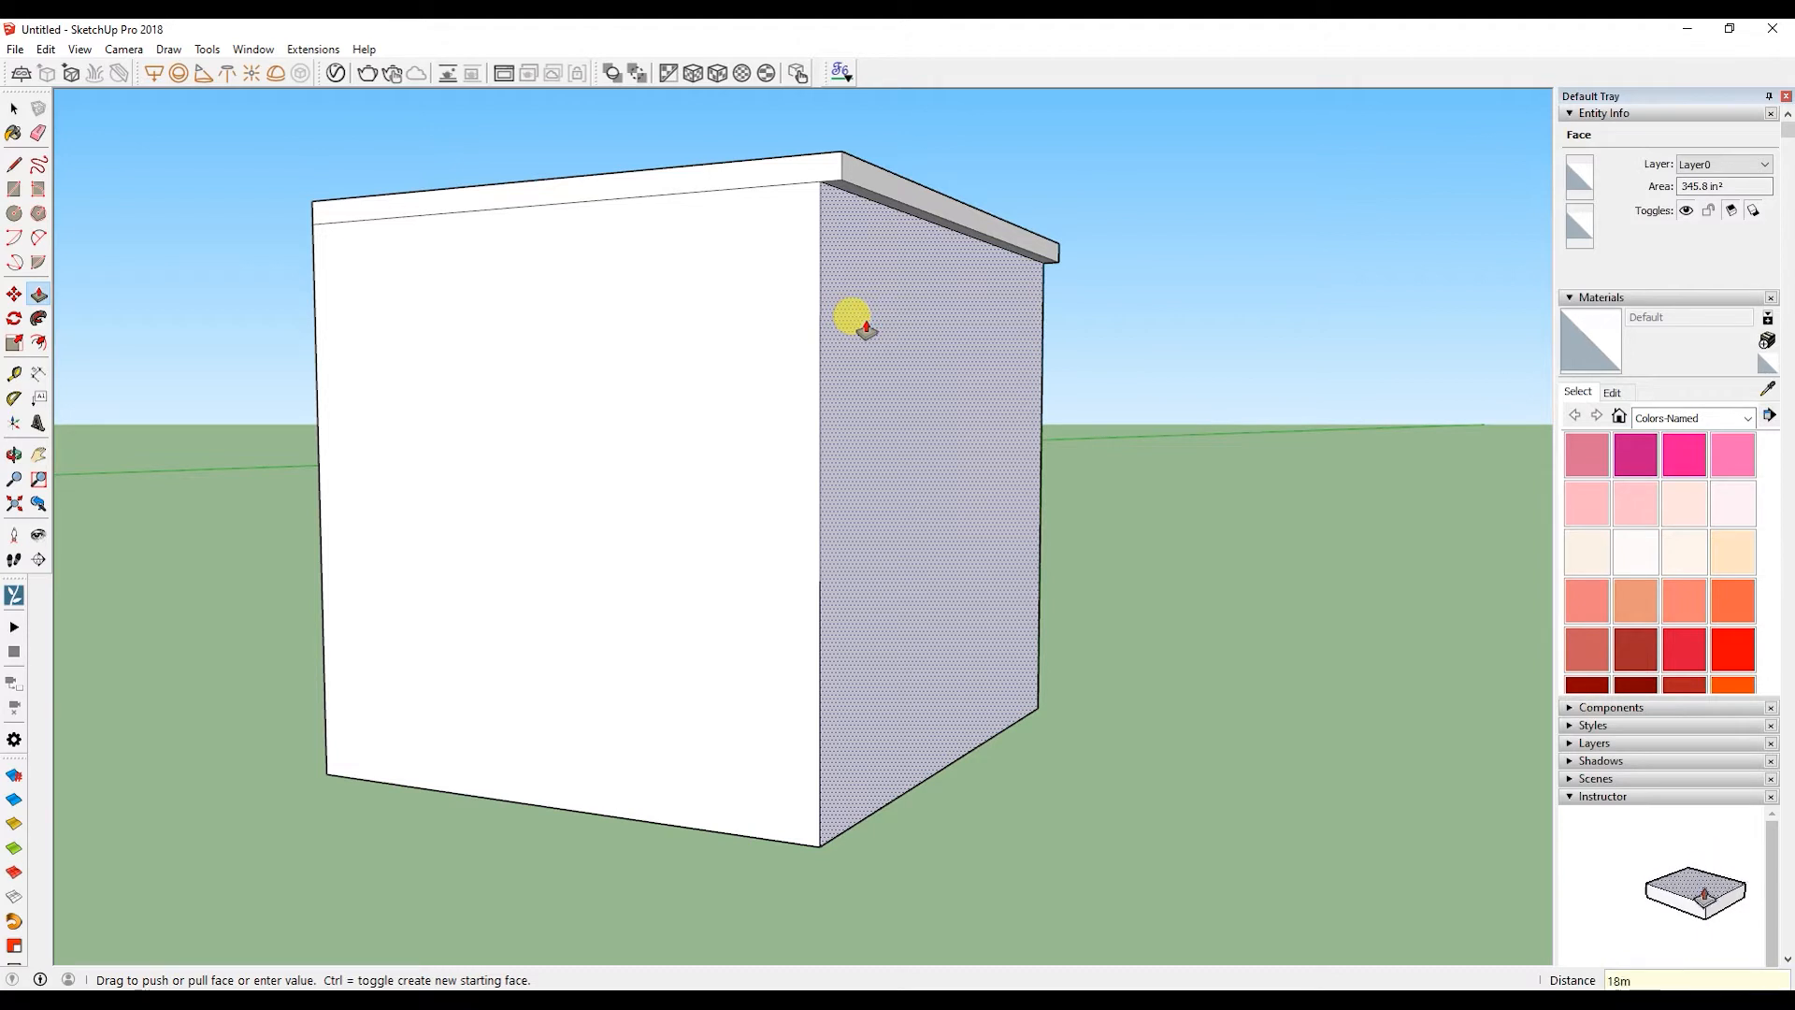
{"action": "type", "text": "8m"}
{"action": "key", "text": "Return"}
{"action": "key", "text": "space"}
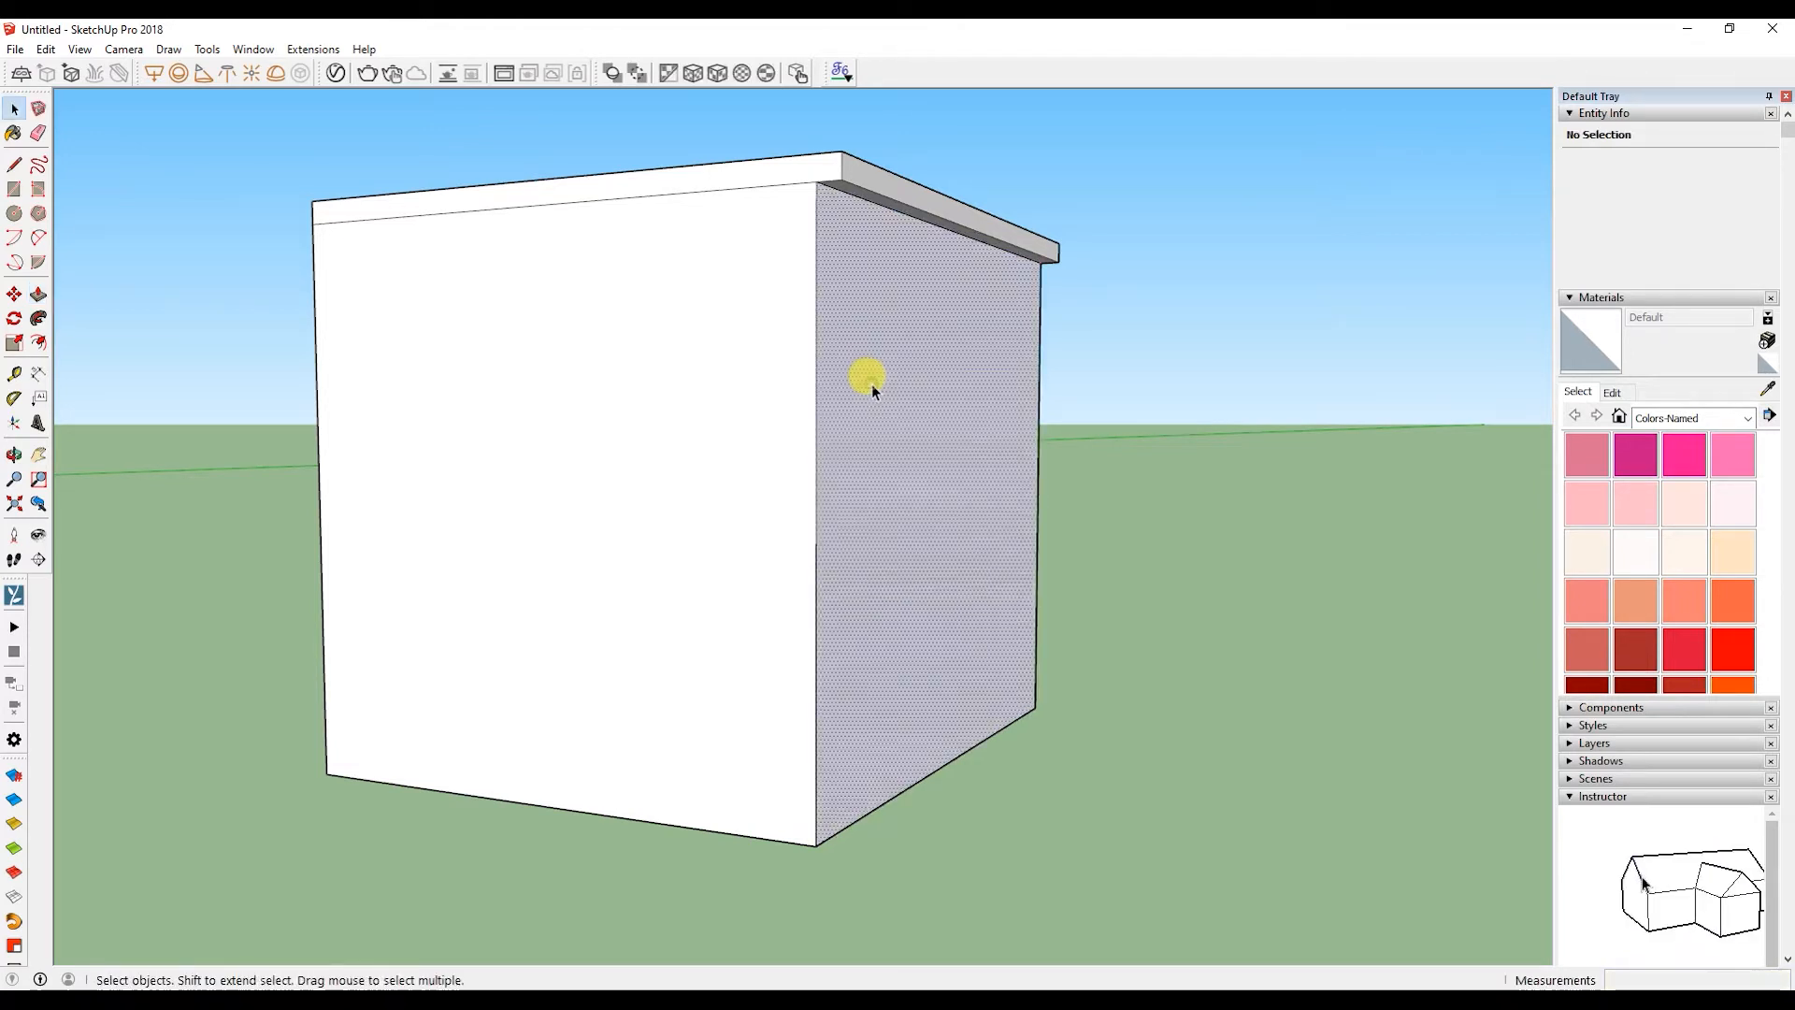
- Offset the recessed front face's outline inward by 18mm
{"action": "left_click", "coordinate": [872, 384]}
{"action": "middle_click_drag", "start_coordinate": [962, 402], "coordinate": [761, 591]}
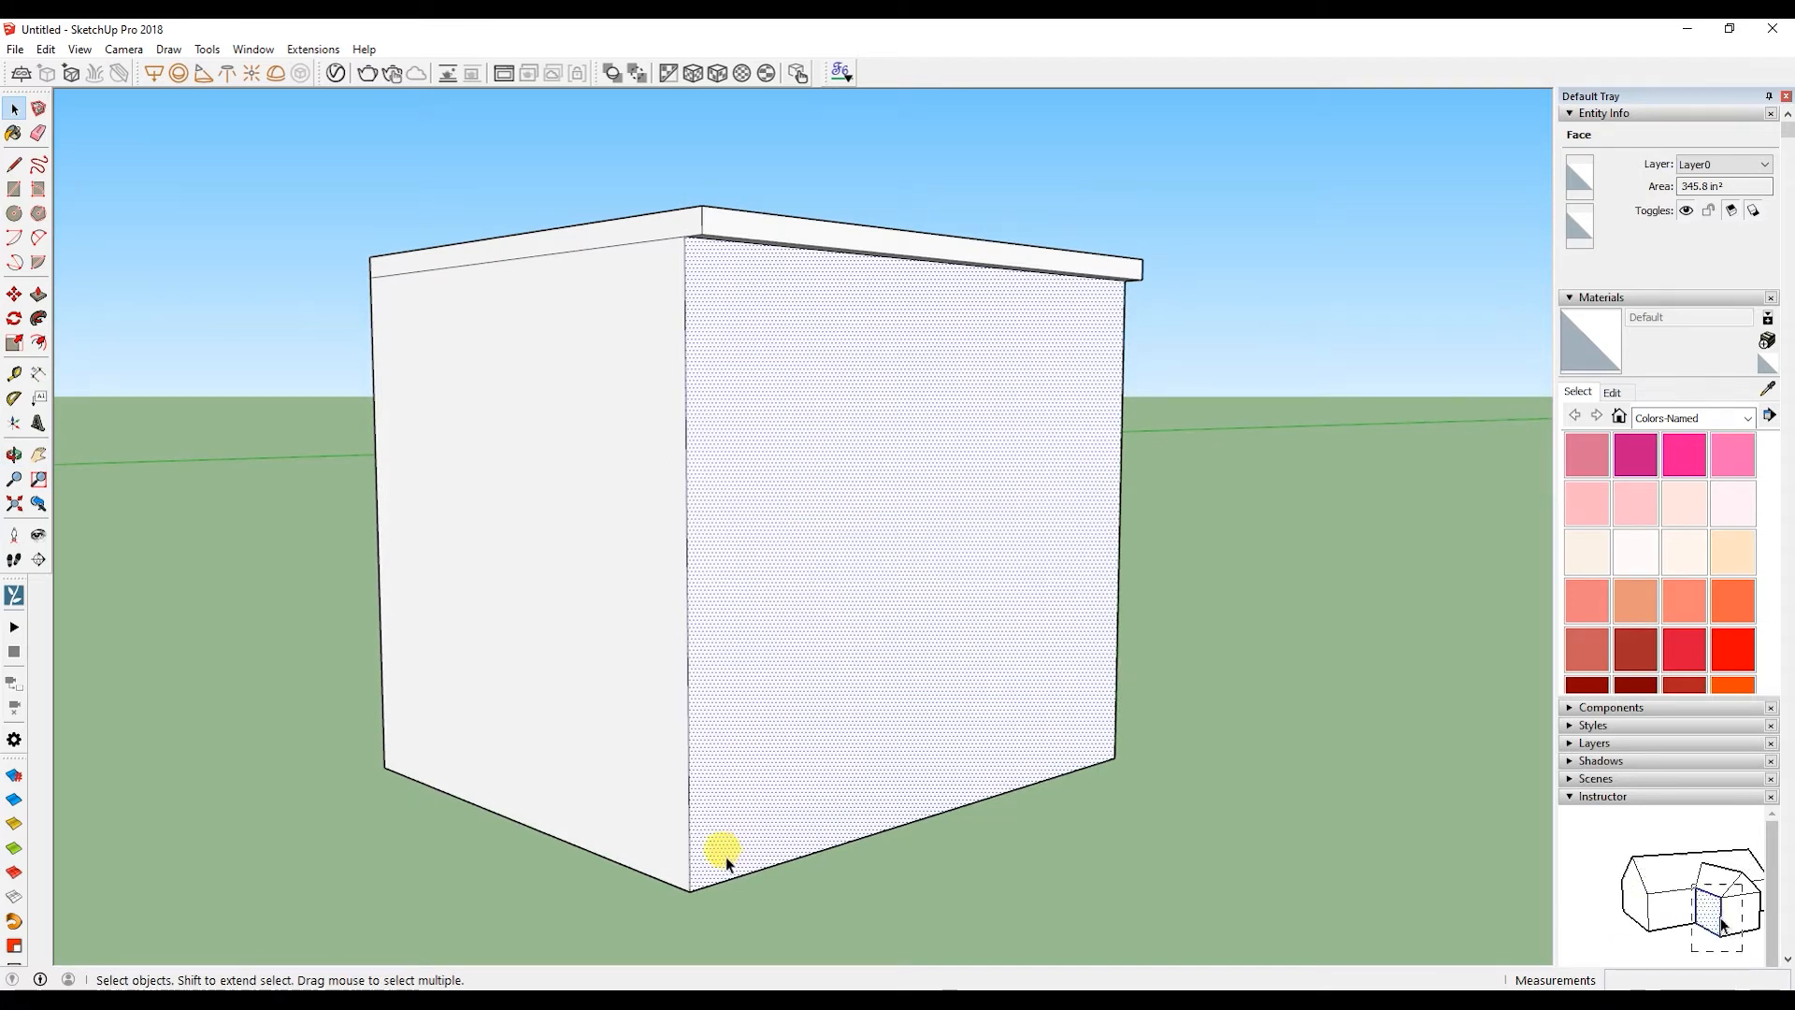
{"action": "left_click", "coordinate": [39, 343]}
{"action": "left_click", "coordinate": [693, 804]}
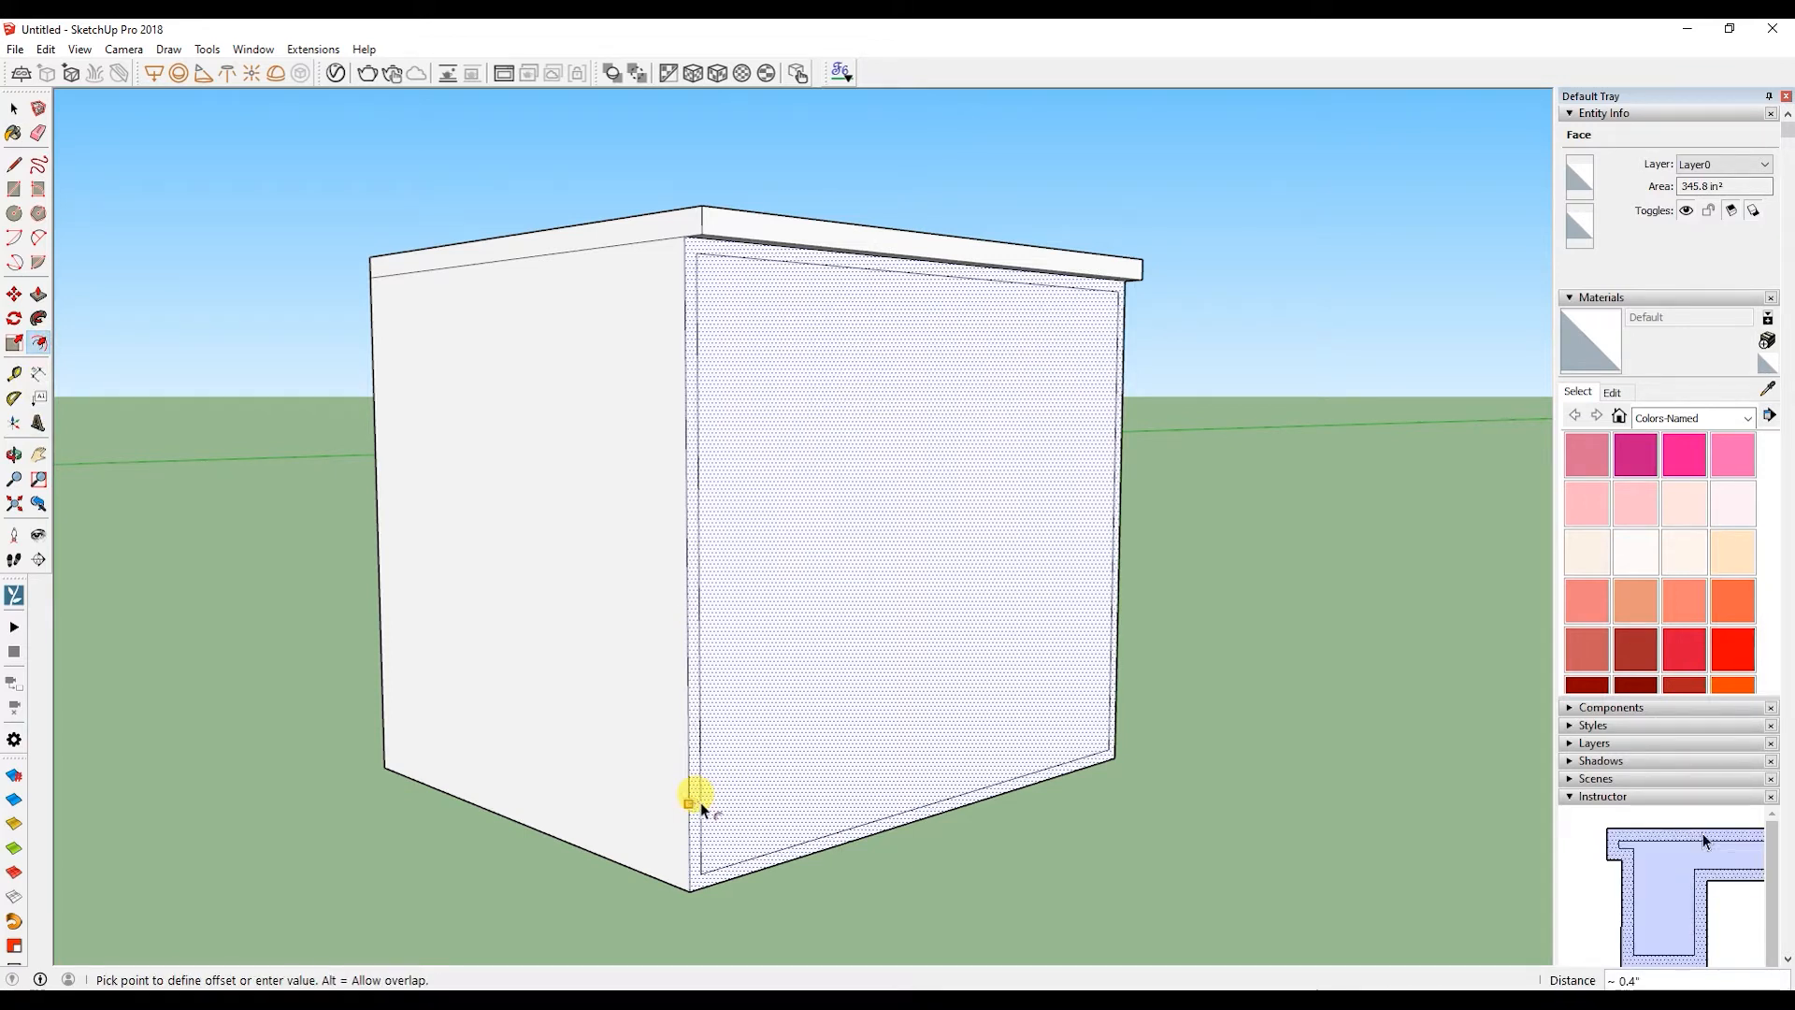
{"action": "type", "text": "18mm"}
{"action": "key", "text": "Return"}
{"action": "key", "text": "o"}
{"action": "left_click_drag", "start_coordinate": [699, 802], "coordinate": [755, 766]}
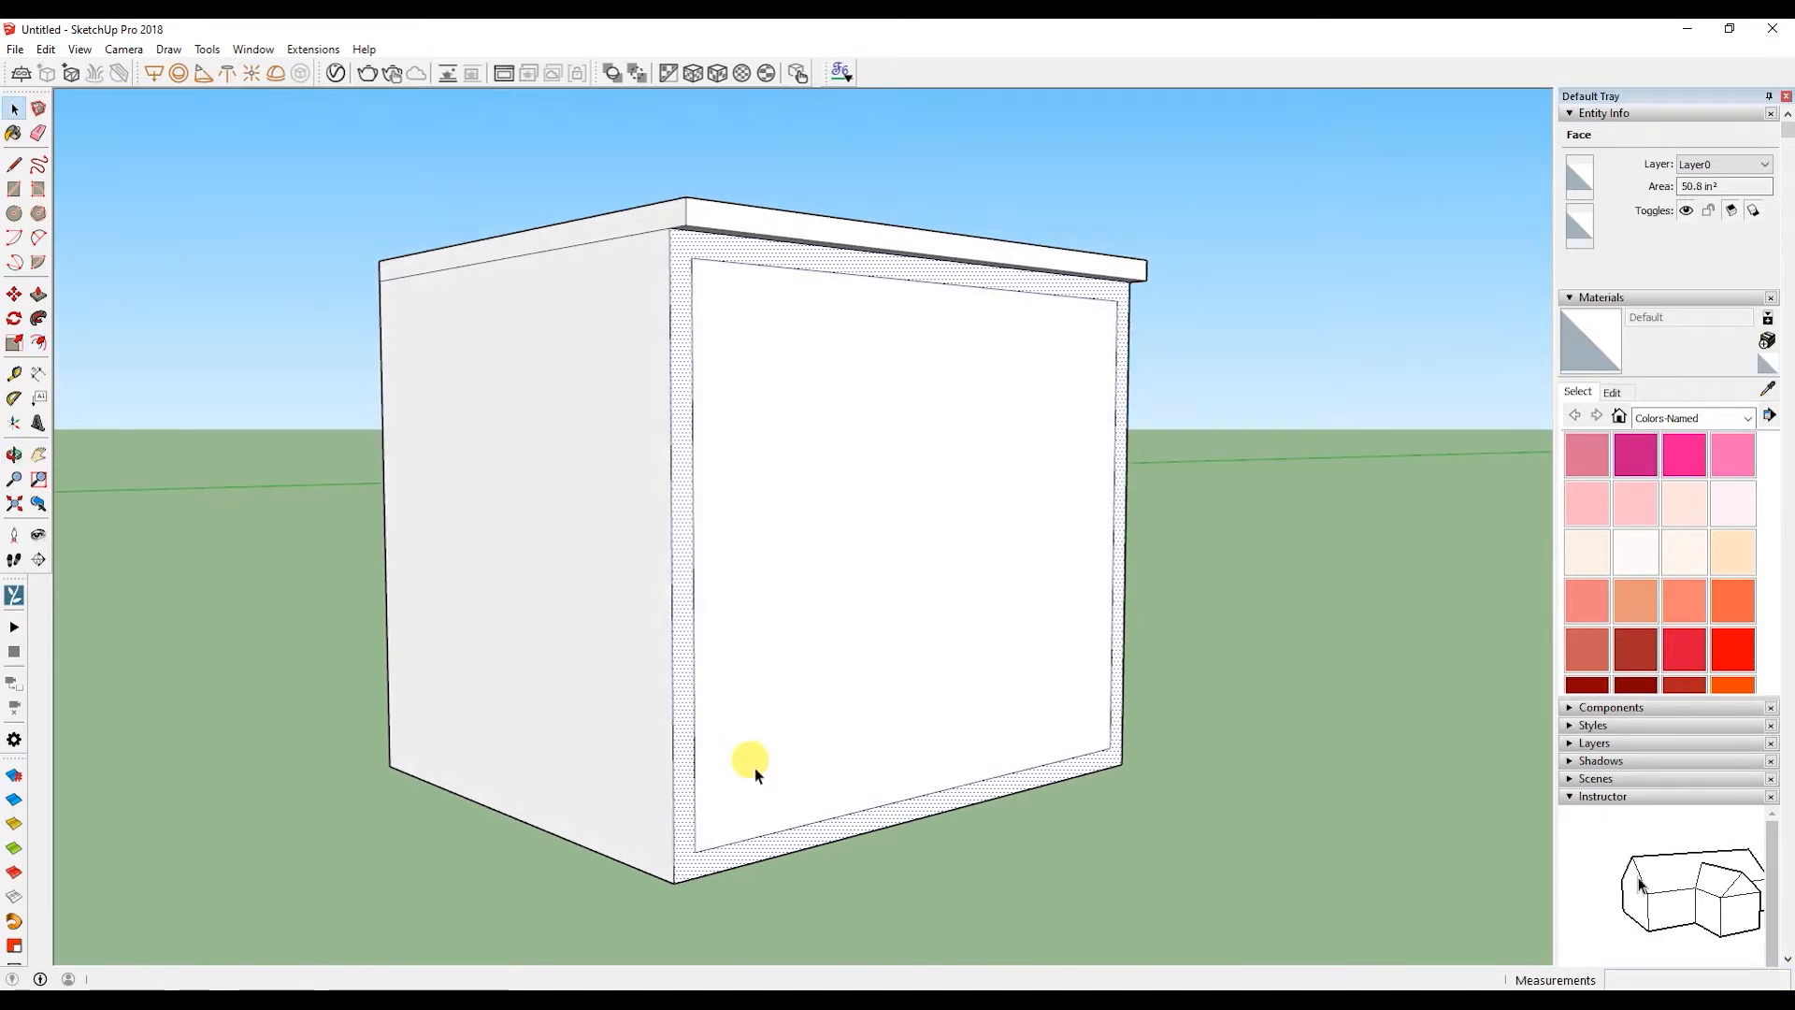
{"action": "key", "text": "space"}
- Draw short vertical lines from both upper corners of the offset outline up to the underside of the top board
{"action": "key", "text": "l"}
{"action": "left_click", "coordinate": [692, 268]}
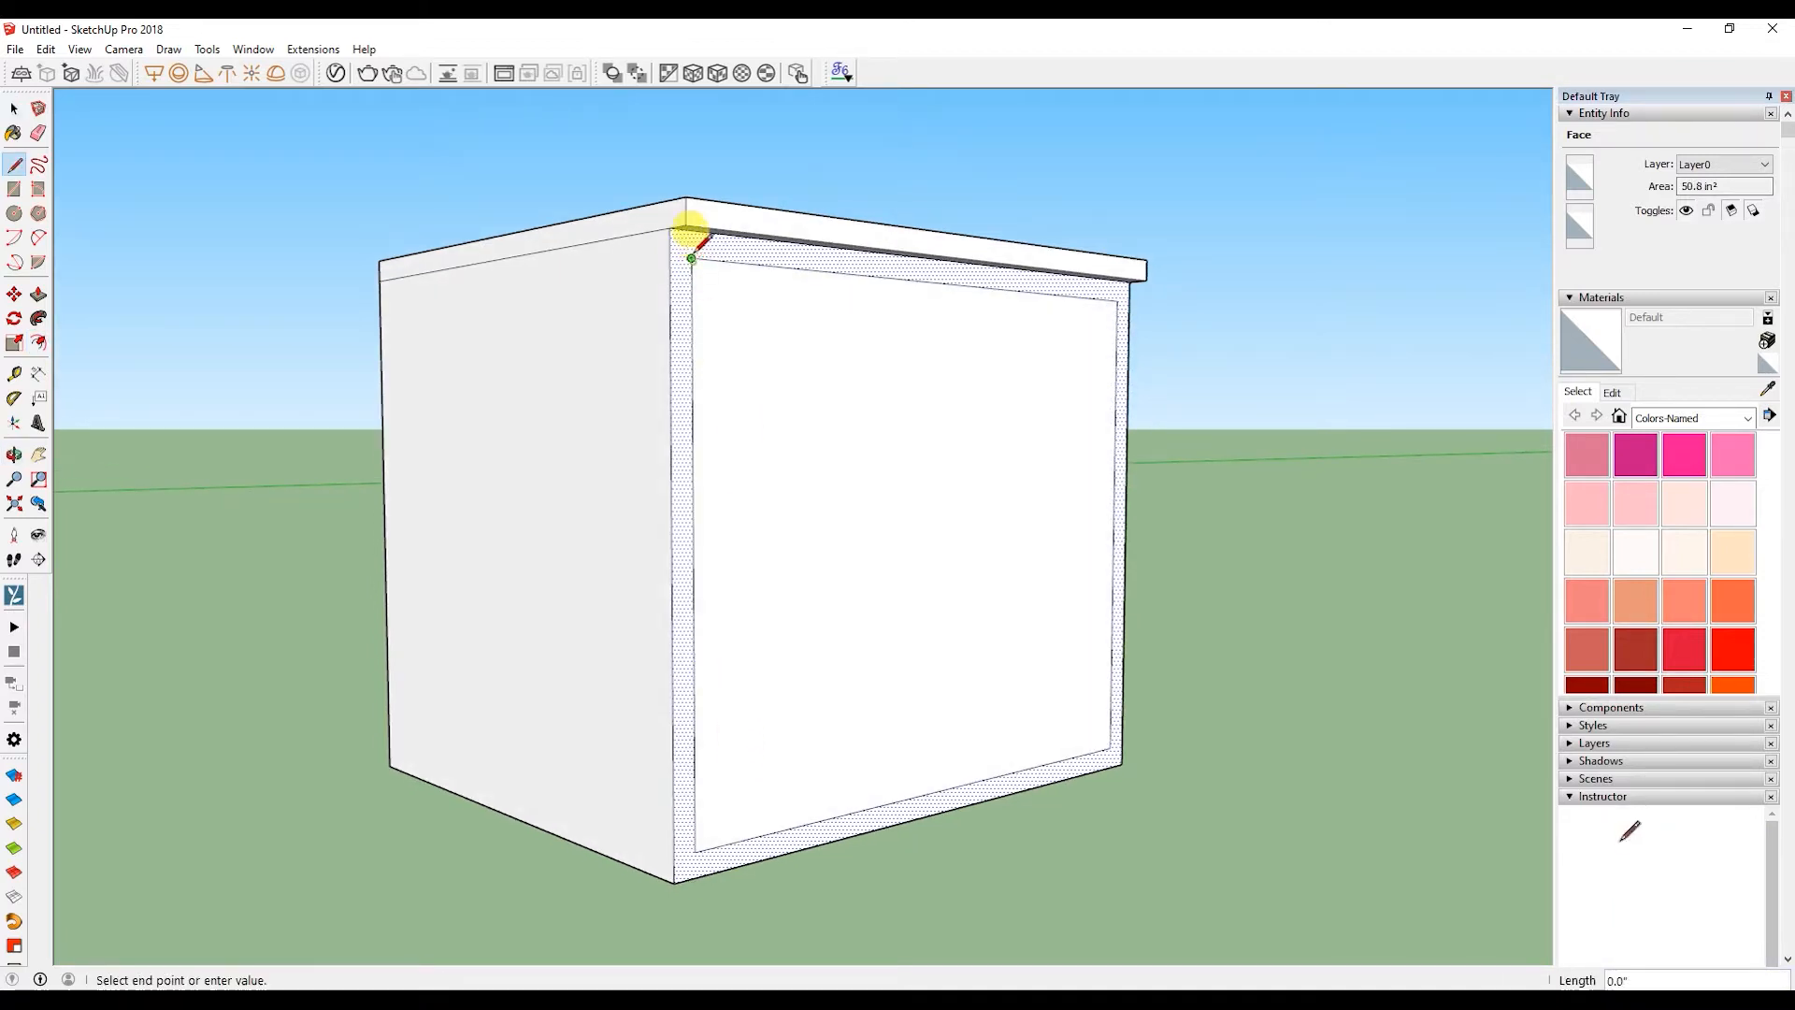
{"action": "middle_click_drag", "start_coordinate": [689, 240], "coordinate": [696, 192]}
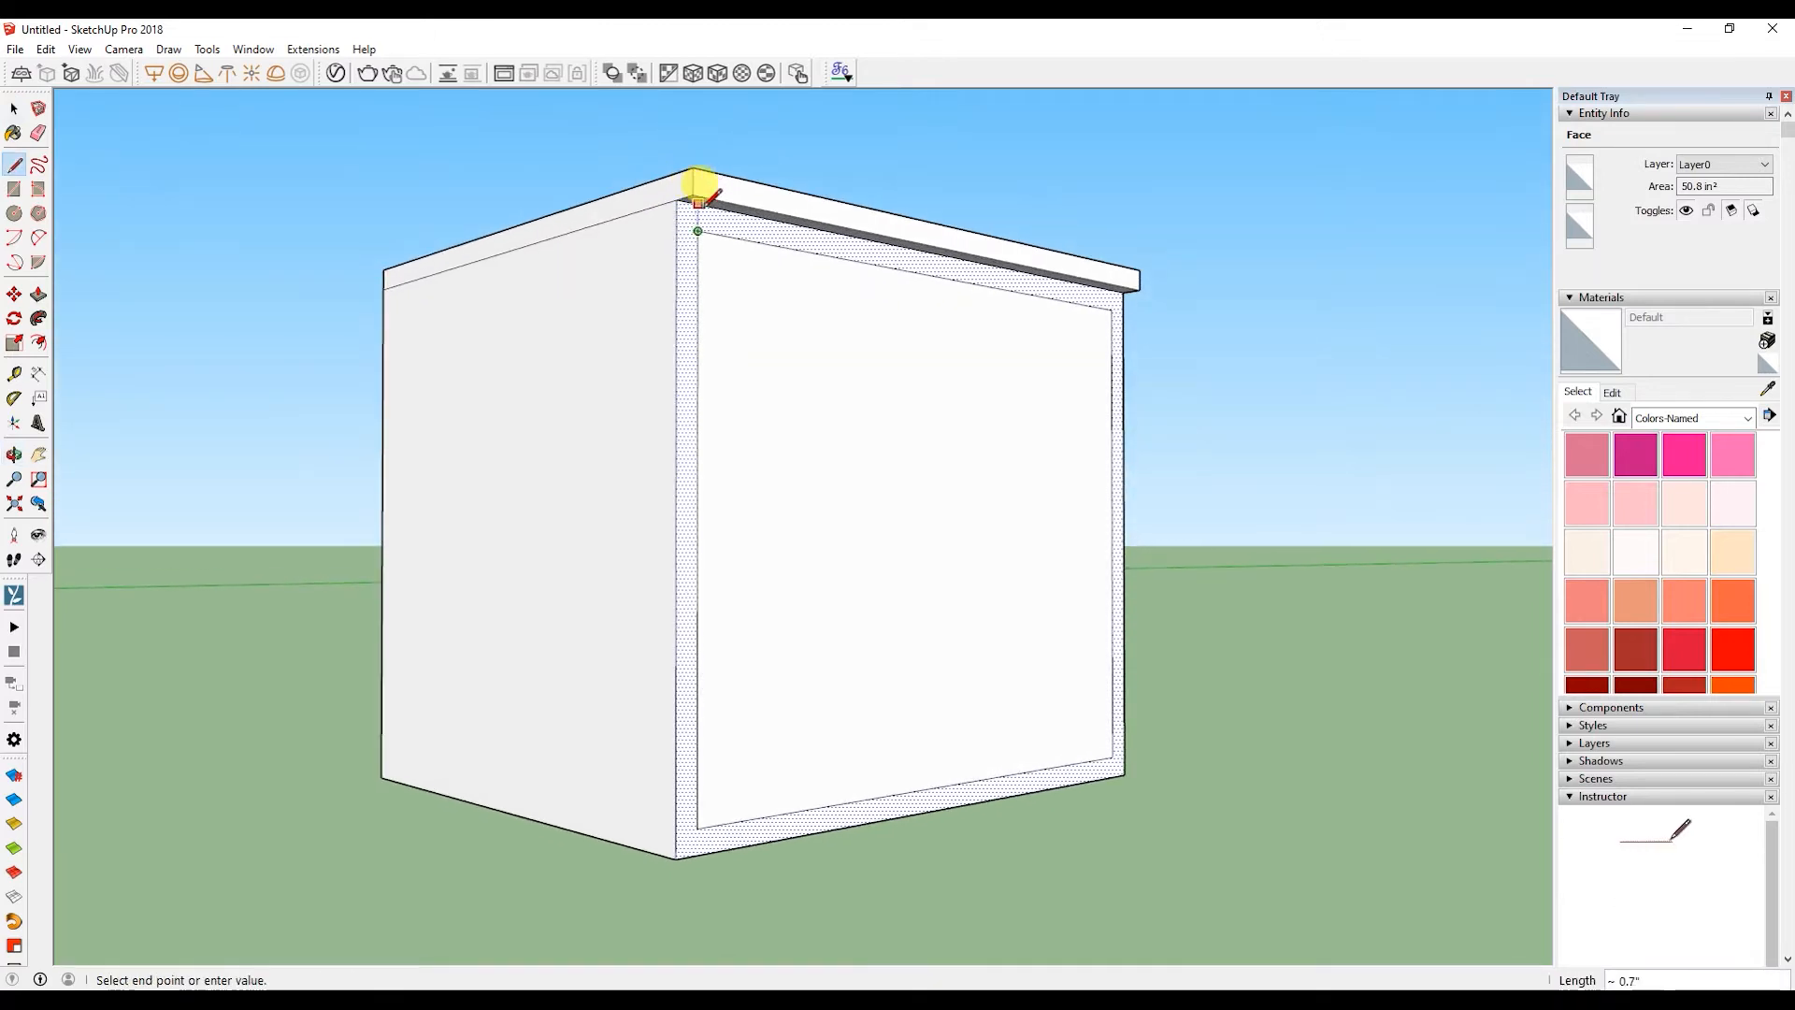
{"action": "scroll", "coordinate": [699, 199], "scroll_direction": "up", "scroll_amount": 5}
{"action": "left_click", "coordinate": [665, 168]}
{"action": "middle_click_drag", "start_coordinate": [939, 431], "coordinate": [346, 552], "text": "shift"}
{"action": "middle_click_drag", "start_coordinate": [1047, 598], "coordinate": [192, 582], "text": "shift"}
{"action": "scroll", "coordinate": [795, 538], "scroll_direction": "up", "scroll_amount": 5}
{"action": "middle_click_drag", "start_coordinate": [769, 549], "coordinate": [819, 418]}
{"action": "left_click", "coordinate": [658, 582]}
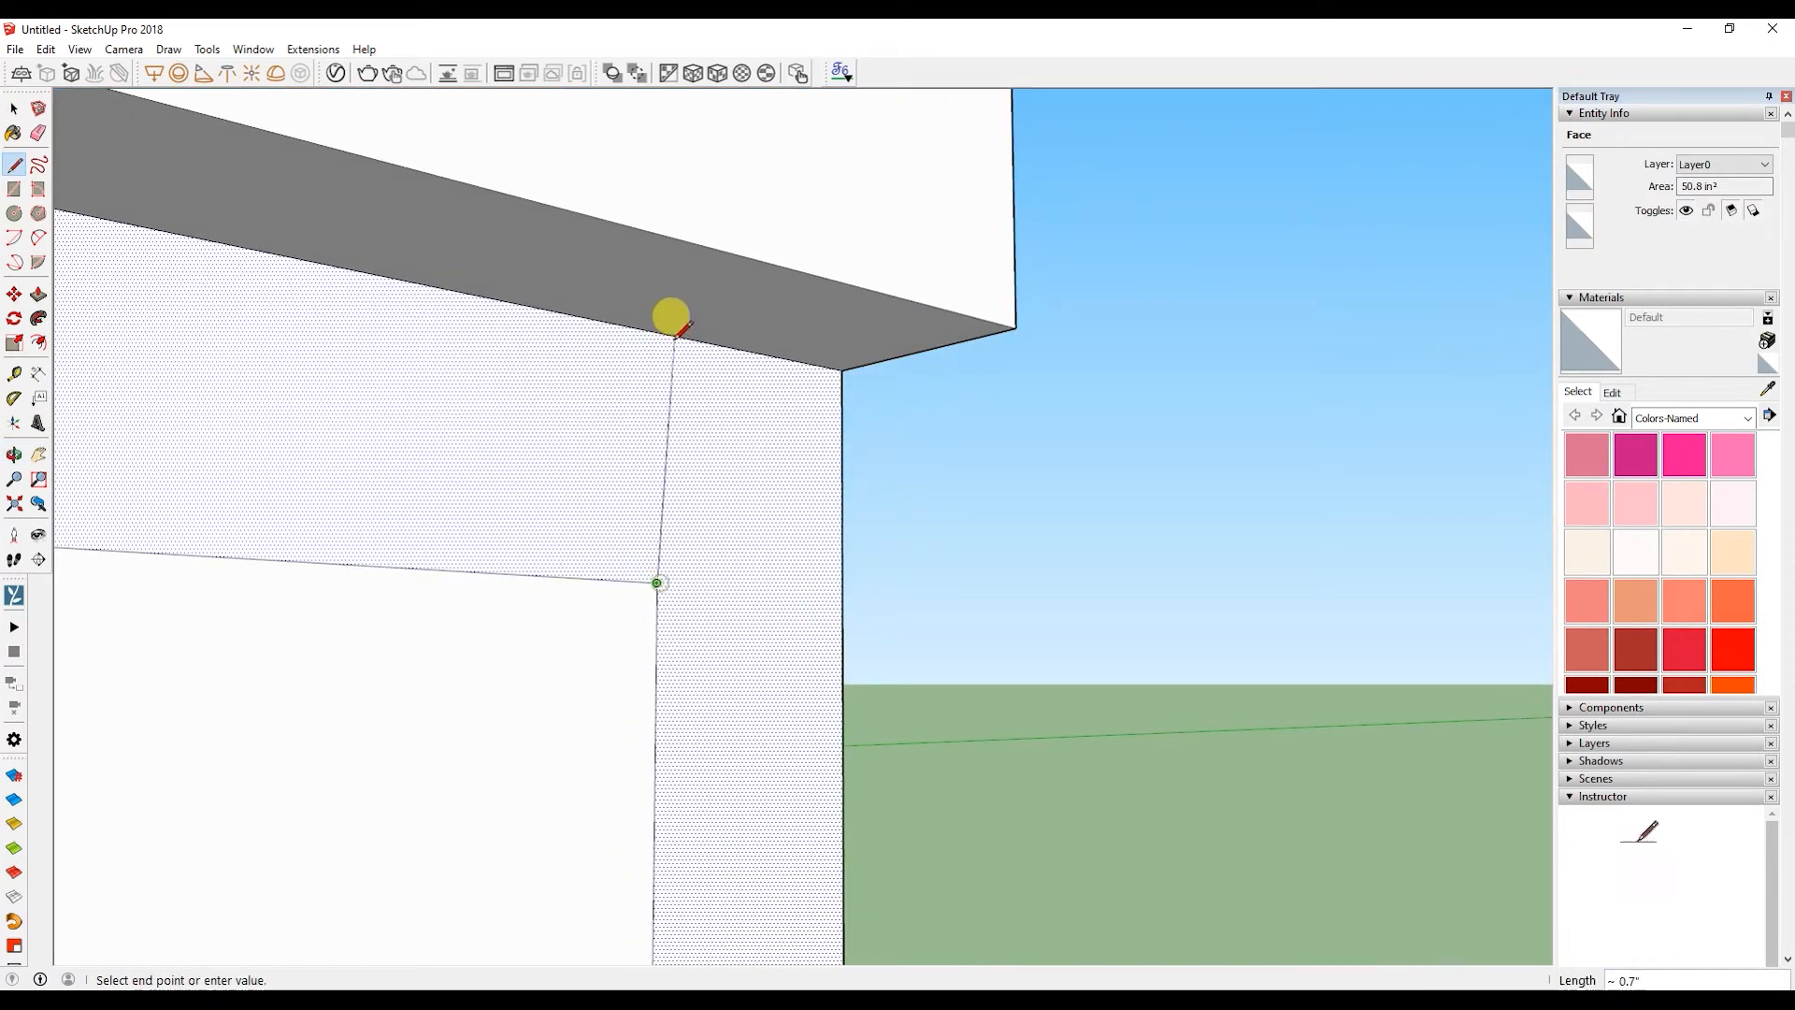
{"action": "left_click", "coordinate": [657, 331]}
- Draw short vertical lines from both lower corners of the offset outline down to the box's bottom edge
{"action": "middle_click_drag", "start_coordinate": [658, 331], "coordinate": [619, 566]}
{"action": "scroll", "coordinate": [613, 655], "scroll_direction": "down", "scroll_amount": 7}
{"action": "middle_click_drag", "start_coordinate": [541, 687], "coordinate": [790, 266], "text": "shift"}
{"action": "scroll", "coordinate": [589, 519], "scroll_direction": "up", "scroll_amount": 6}
{"action": "middle_click_drag", "start_coordinate": [599, 517], "coordinate": [809, 523], "text": "shift"}
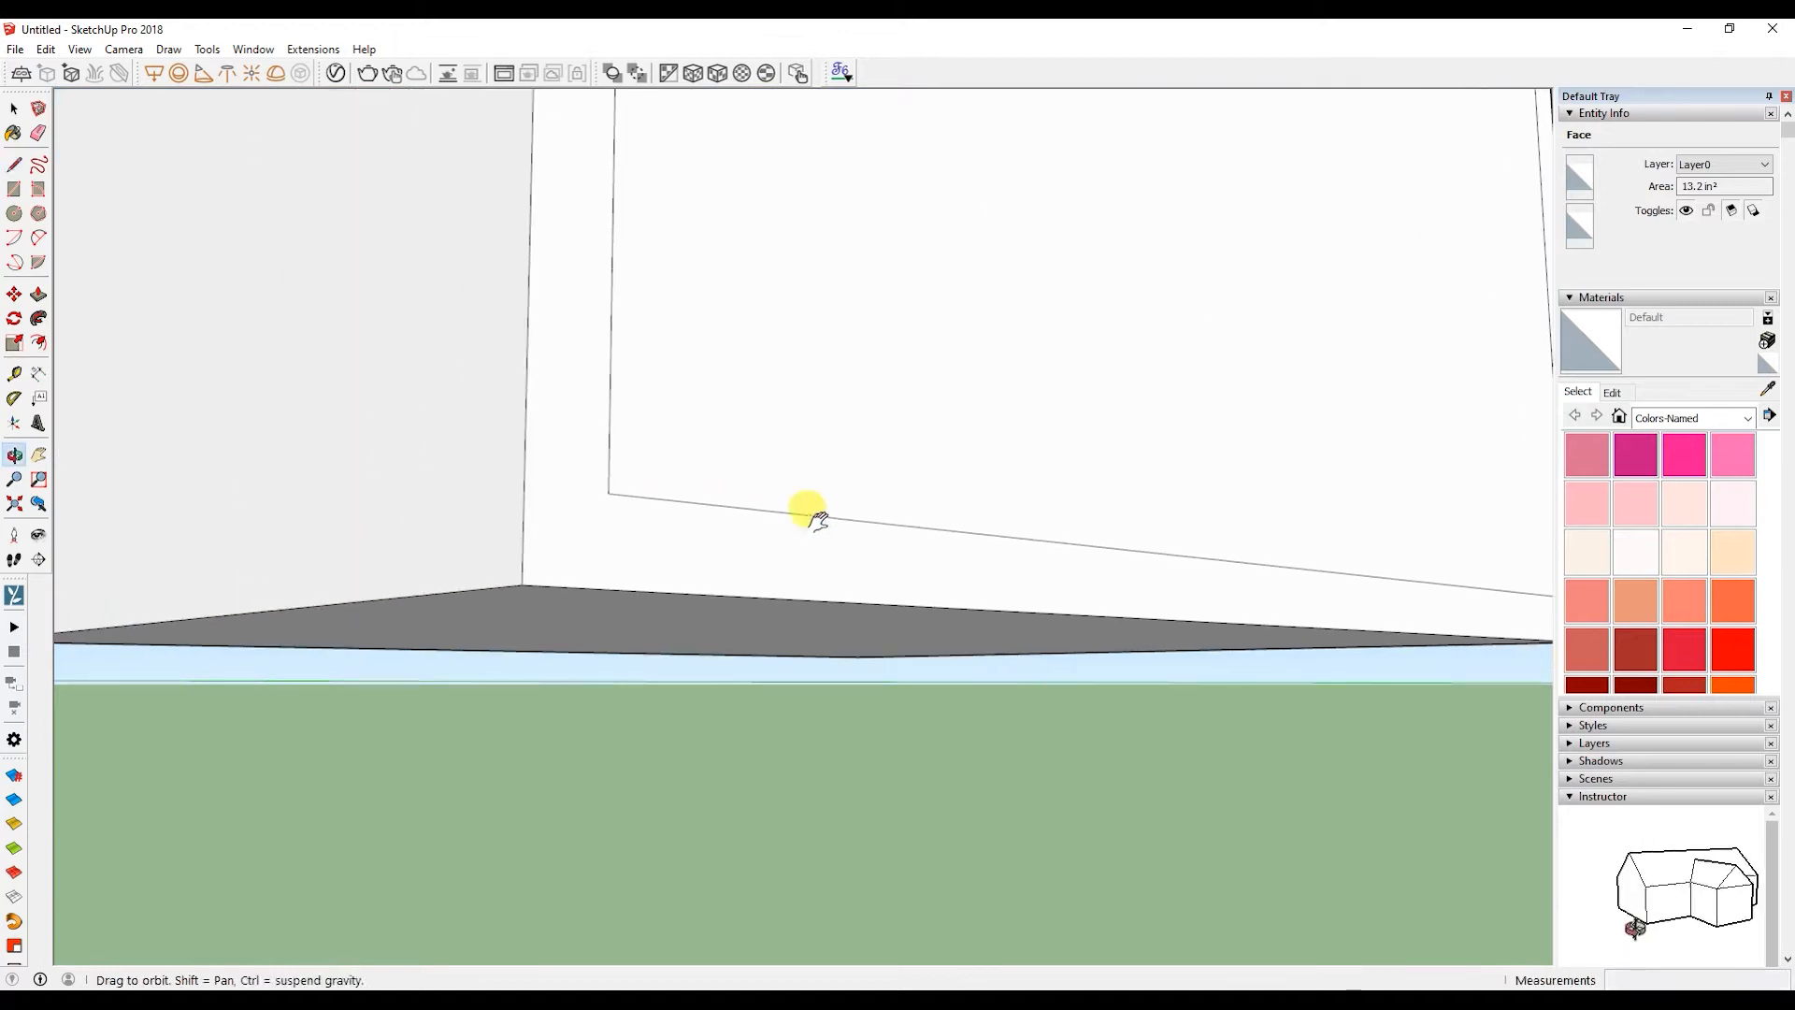
{"action": "left_click", "coordinate": [609, 493]}
{"action": "left_click", "coordinate": [606, 587]}
{"action": "middle_click_drag", "start_coordinate": [790, 573], "coordinate": [1099, 617]}
{"action": "left_click", "coordinate": [1073, 620]}
{"action": "scroll", "coordinate": [1070, 646], "scroll_direction": "up", "scroll_amount": 3}
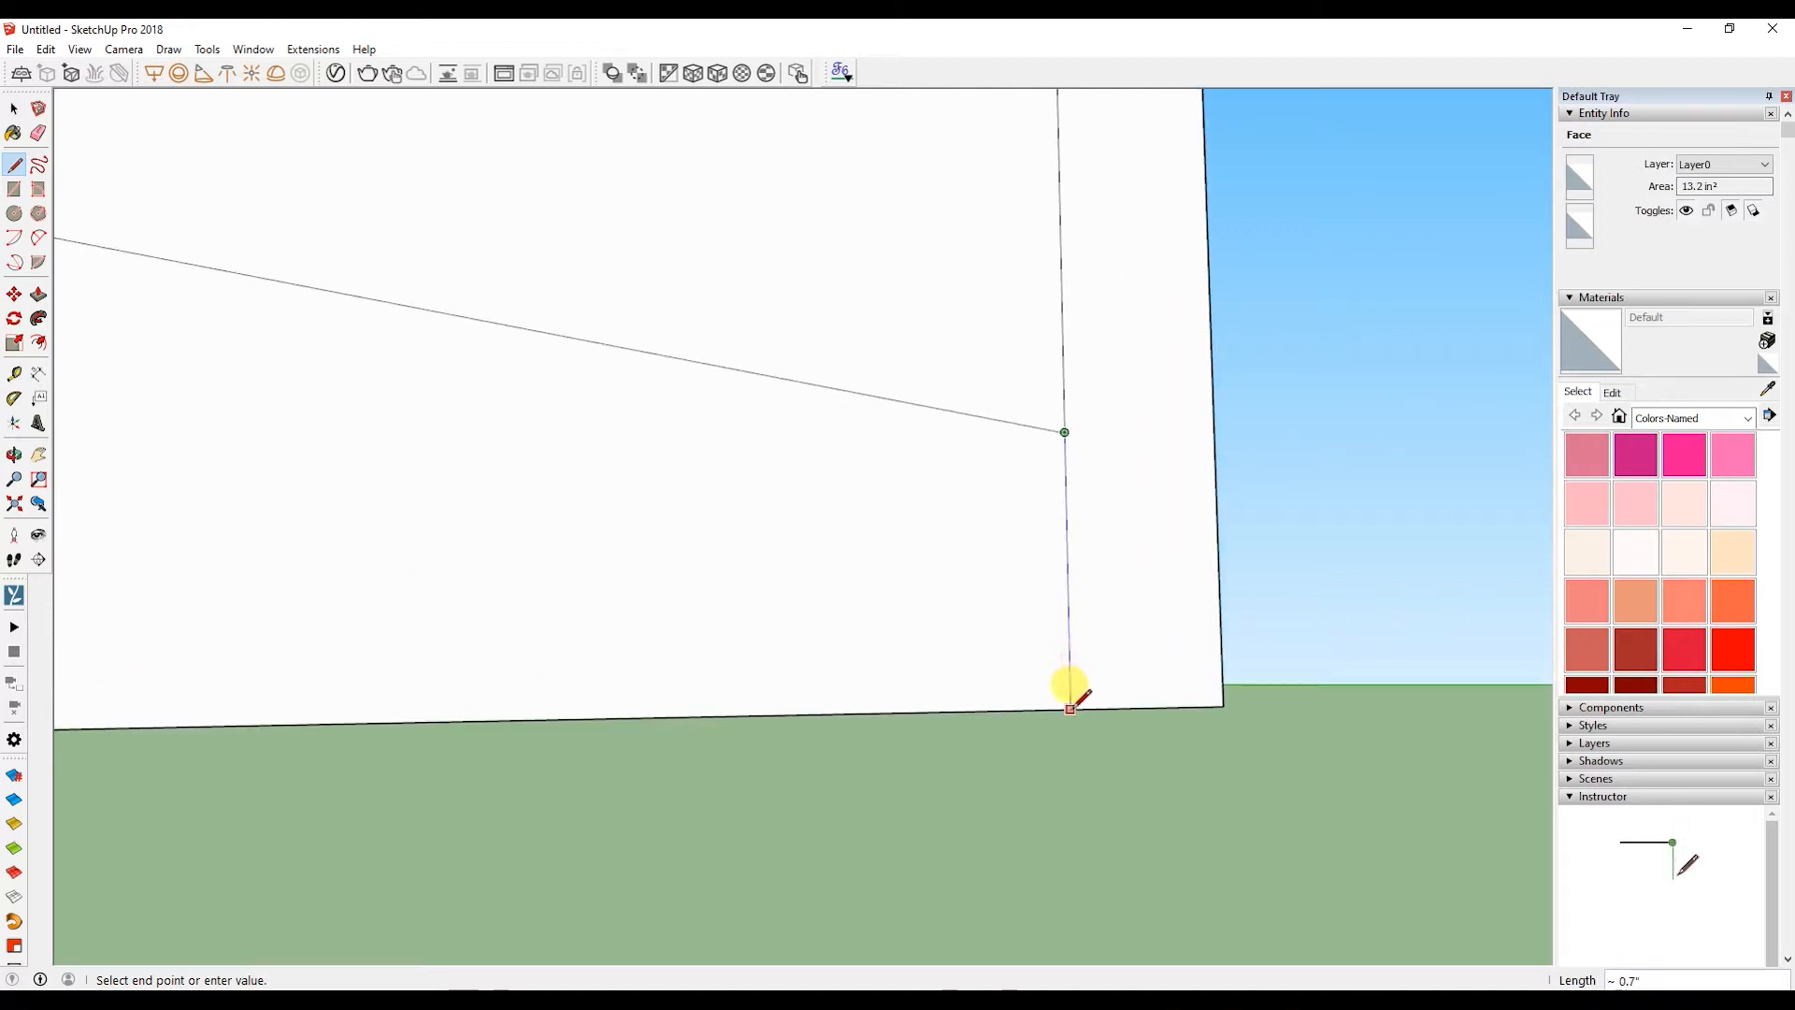
{"action": "left_click", "coordinate": [1070, 708]}
{"action": "key", "text": "space"}
- Delete the offset outline's upper horizontal edge to merge the strip under the top board with the inner face
{"action": "middle_click_drag", "start_coordinate": [1066, 682], "coordinate": [802, 622]}
{"action": "scroll", "coordinate": [793, 581], "scroll_direction": "down", "scroll_amount": 5}
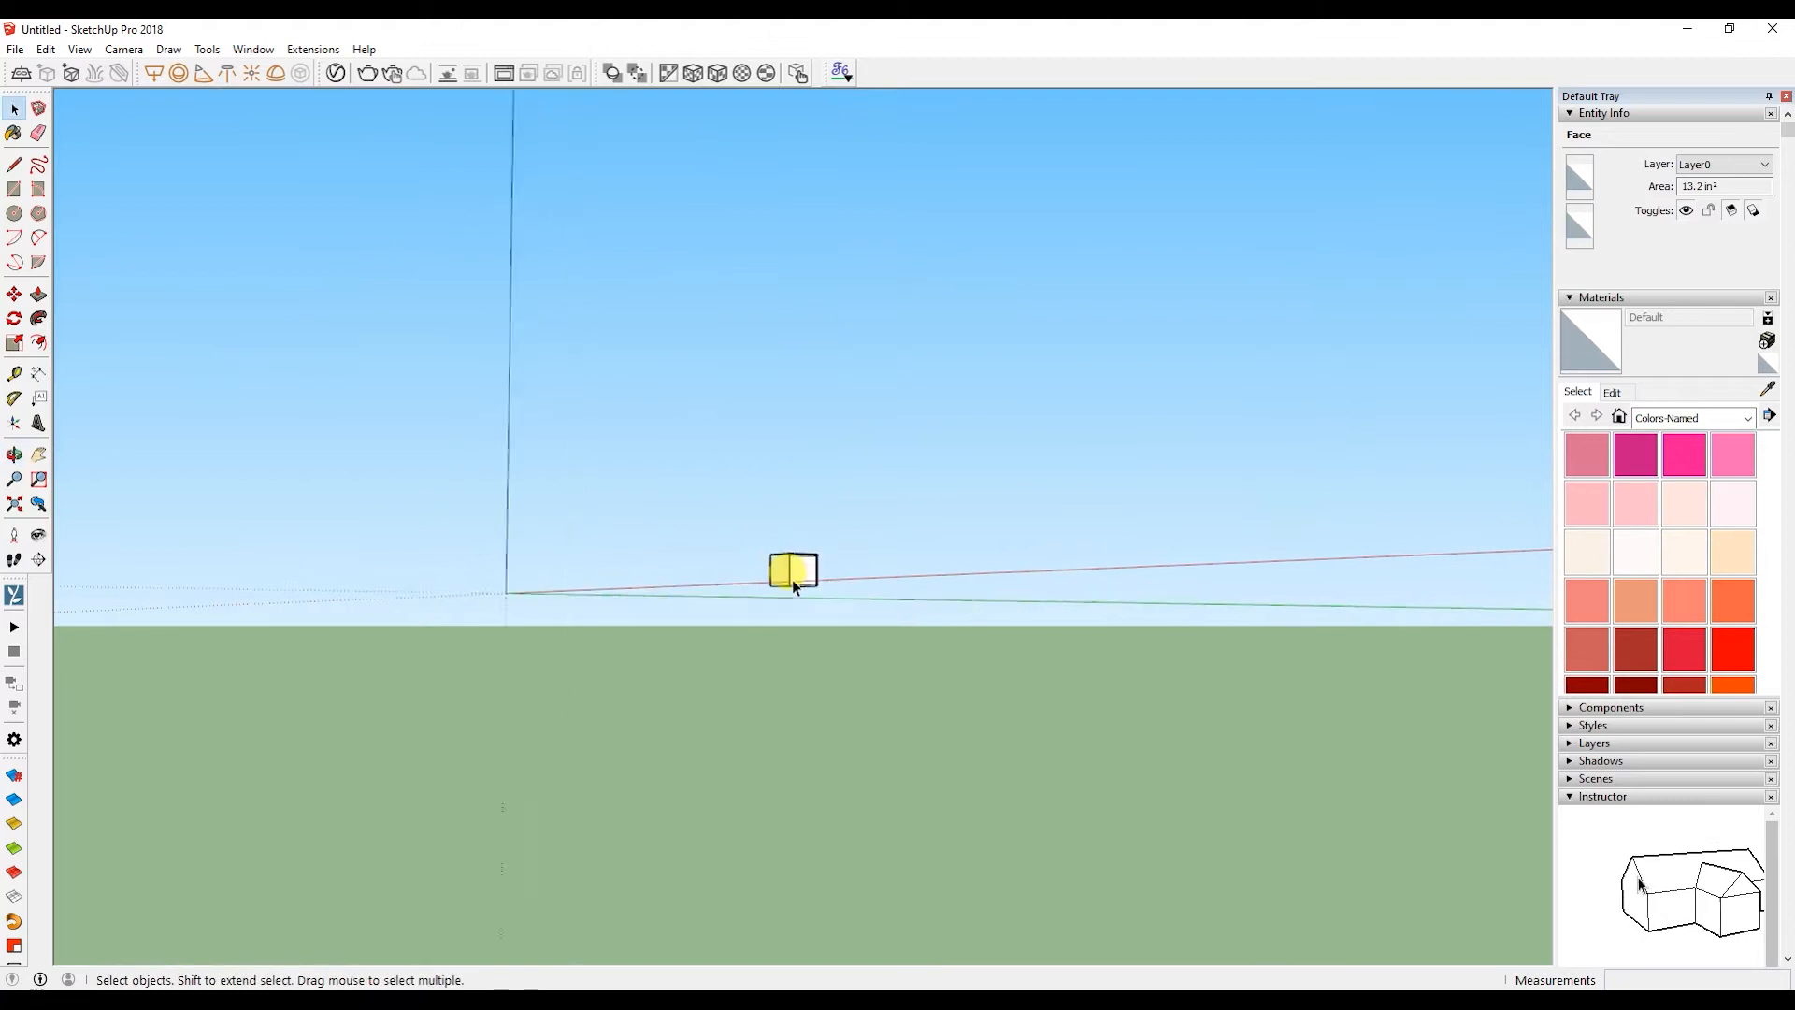
{"action": "scroll", "coordinate": [793, 575], "scroll_direction": "up", "scroll_amount": 6}
{"action": "middle_click_drag", "start_coordinate": [804, 586], "coordinate": [805, 597]}
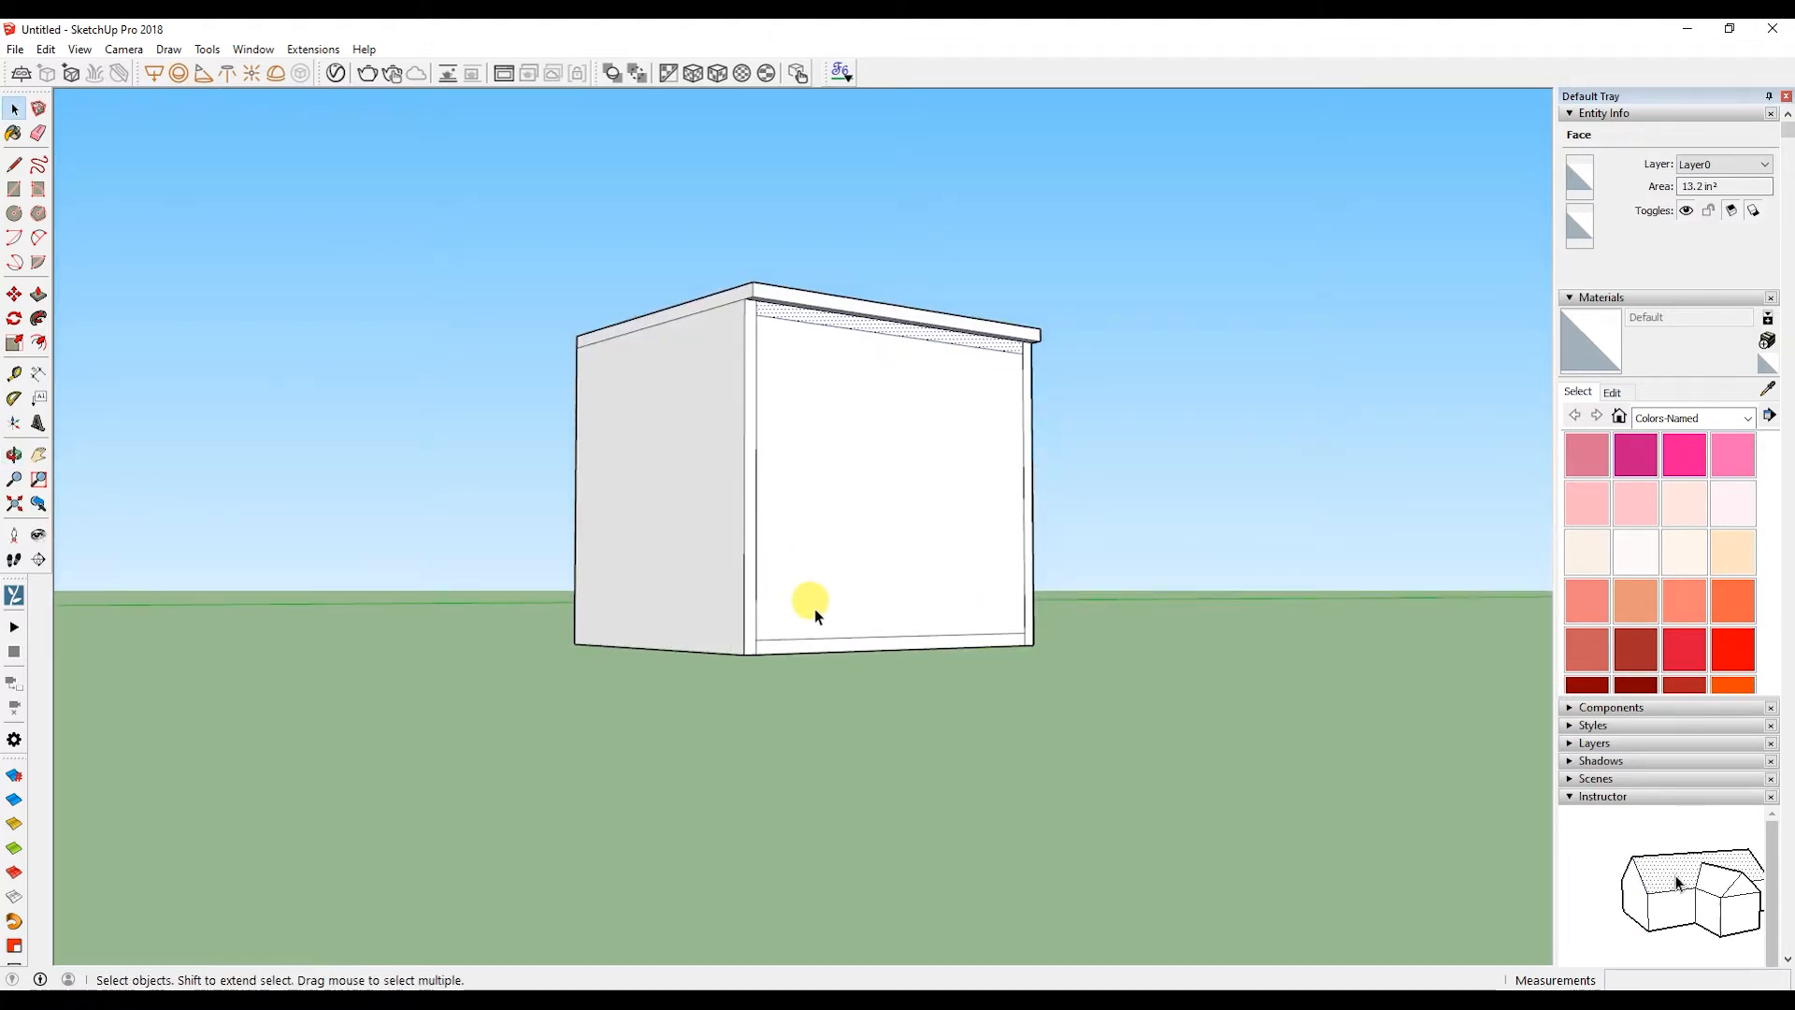
{"action": "middle_click_drag", "start_coordinate": [829, 530], "coordinate": [822, 534]}
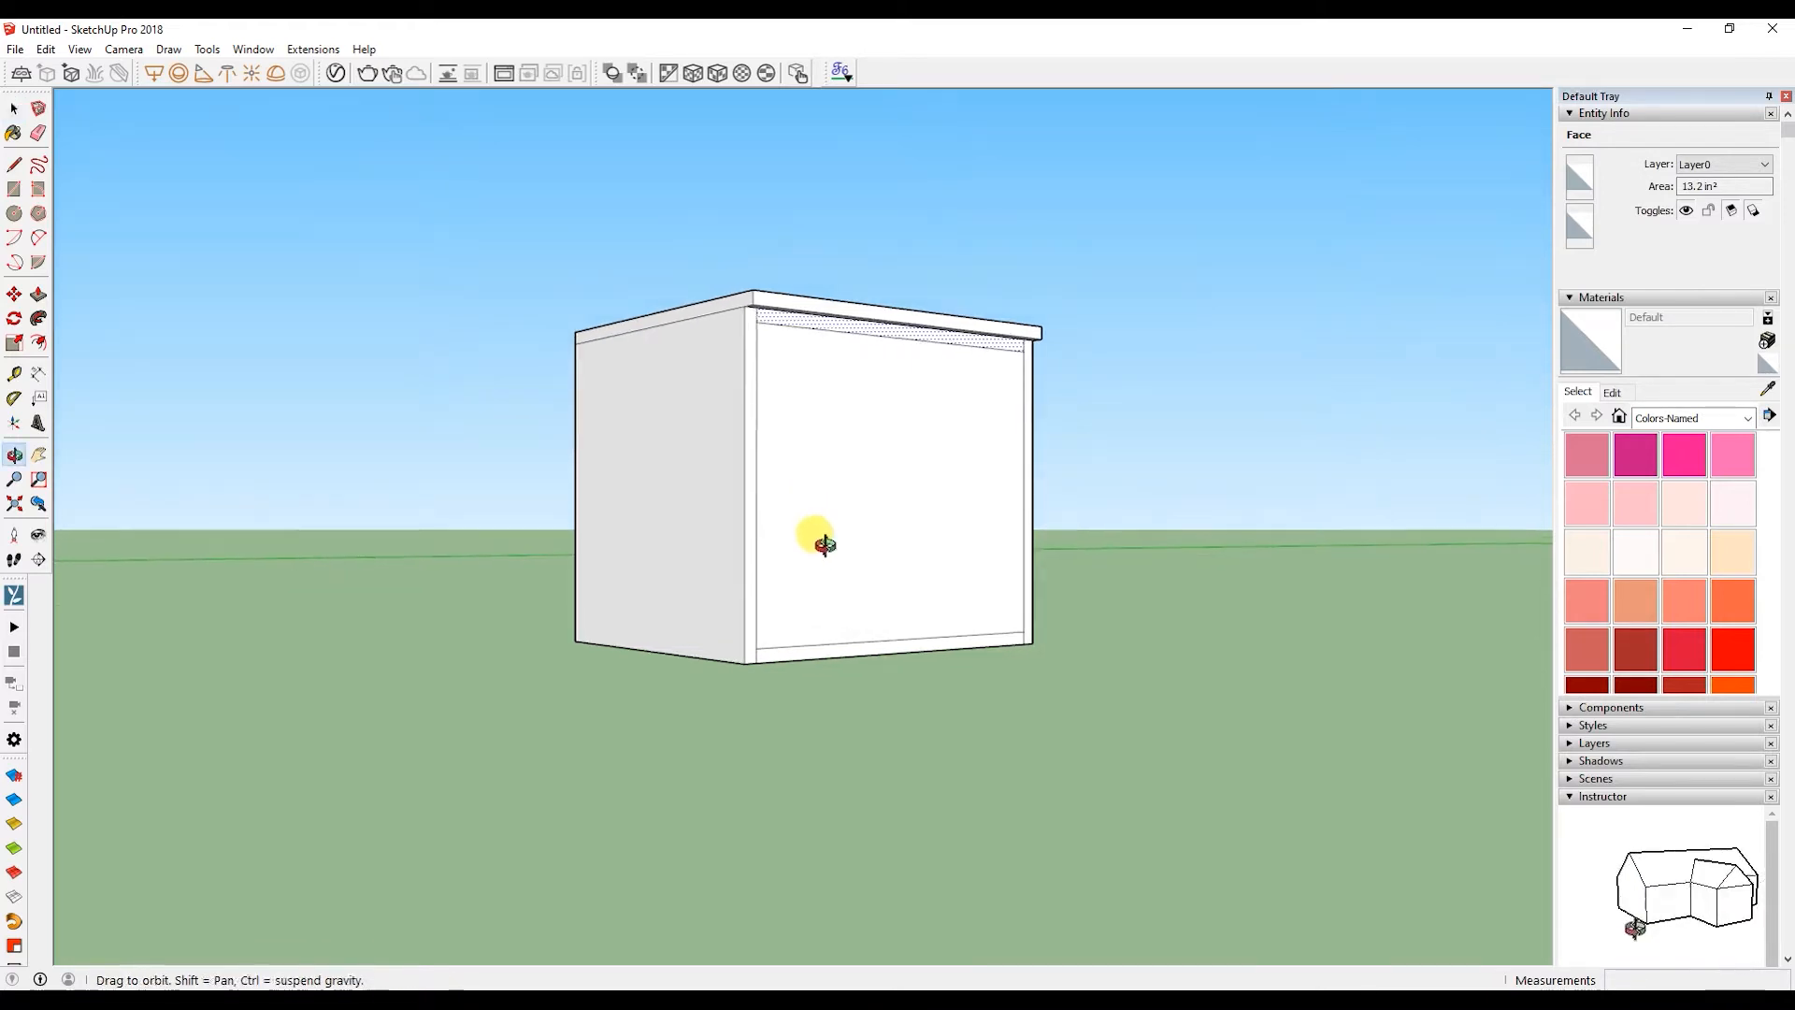
{"action": "left_click", "coordinate": [823, 329]}
- Push the inner front face 17" into the cabinet to hollow out the open interior
{"action": "left_click", "coordinate": [830, 453]}
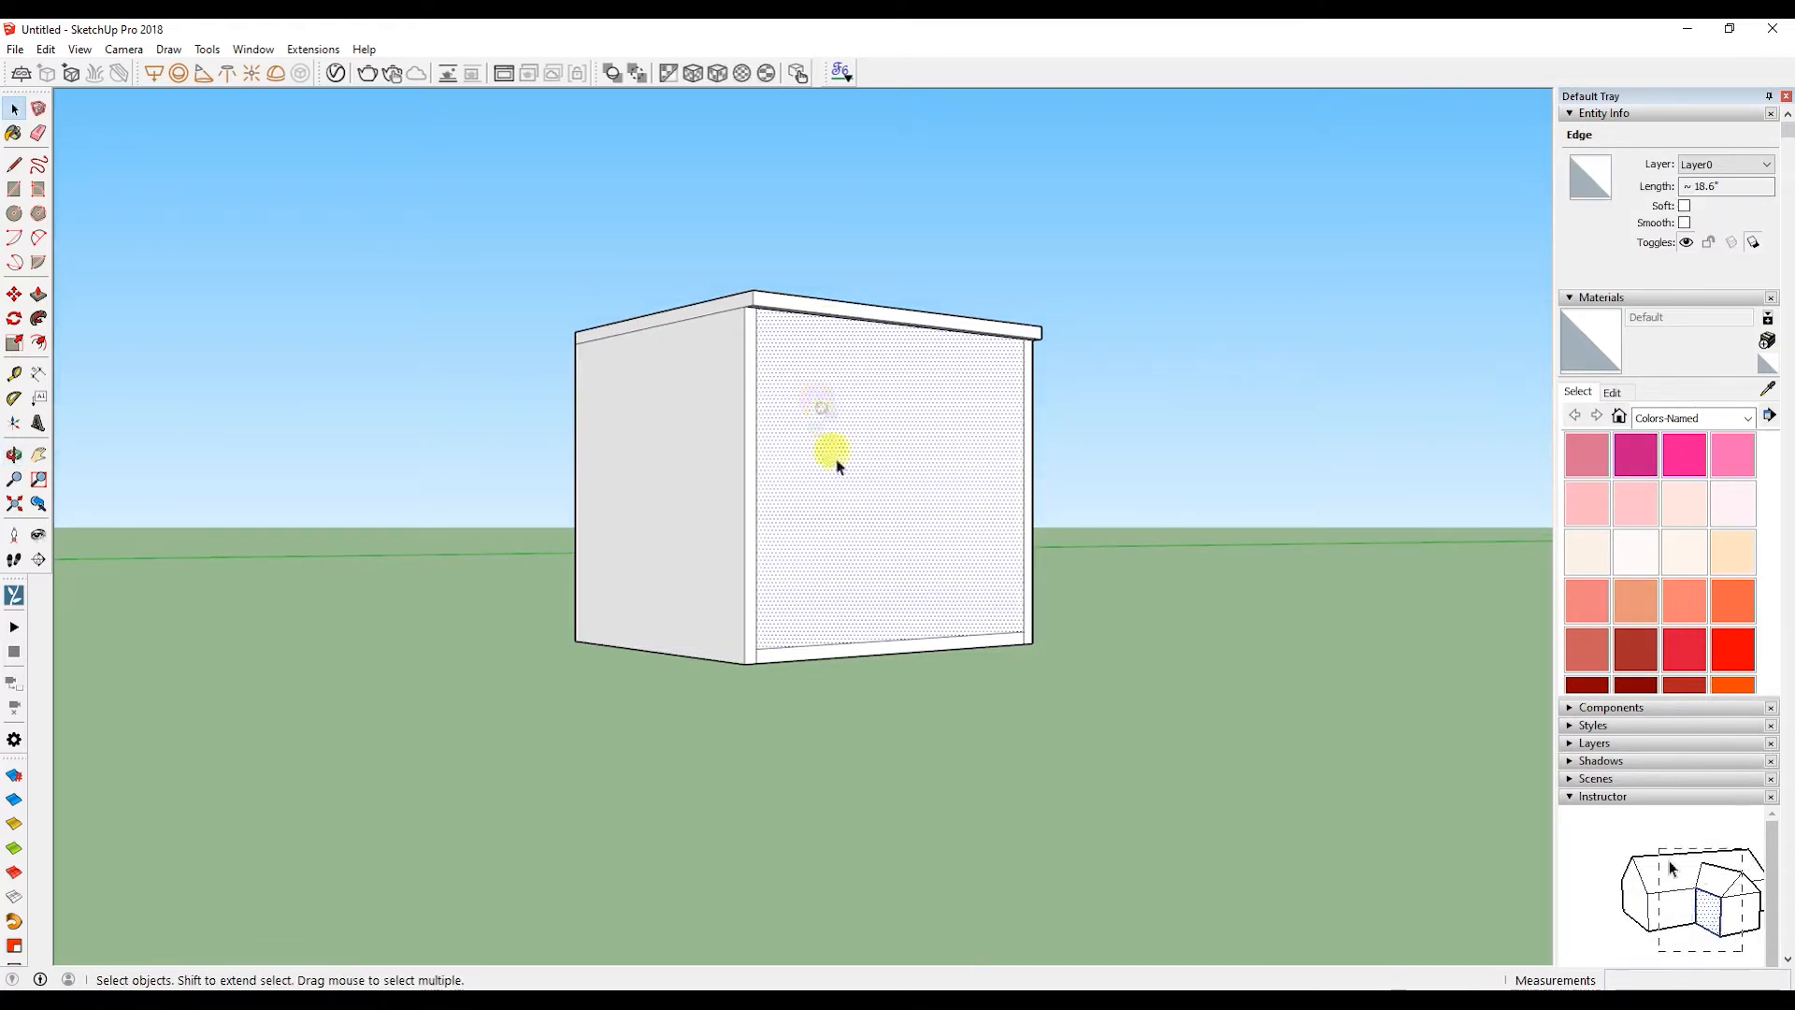
{"action": "middle_click_drag", "start_coordinate": [830, 452], "coordinate": [929, 473]}
{"action": "key", "text": "p"}
{"action": "left_click_drag", "start_coordinate": [915, 521], "coordinate": [830, 510]}
{"action": "middle_click_drag", "start_coordinate": [830, 509], "coordinate": [793, 565]}
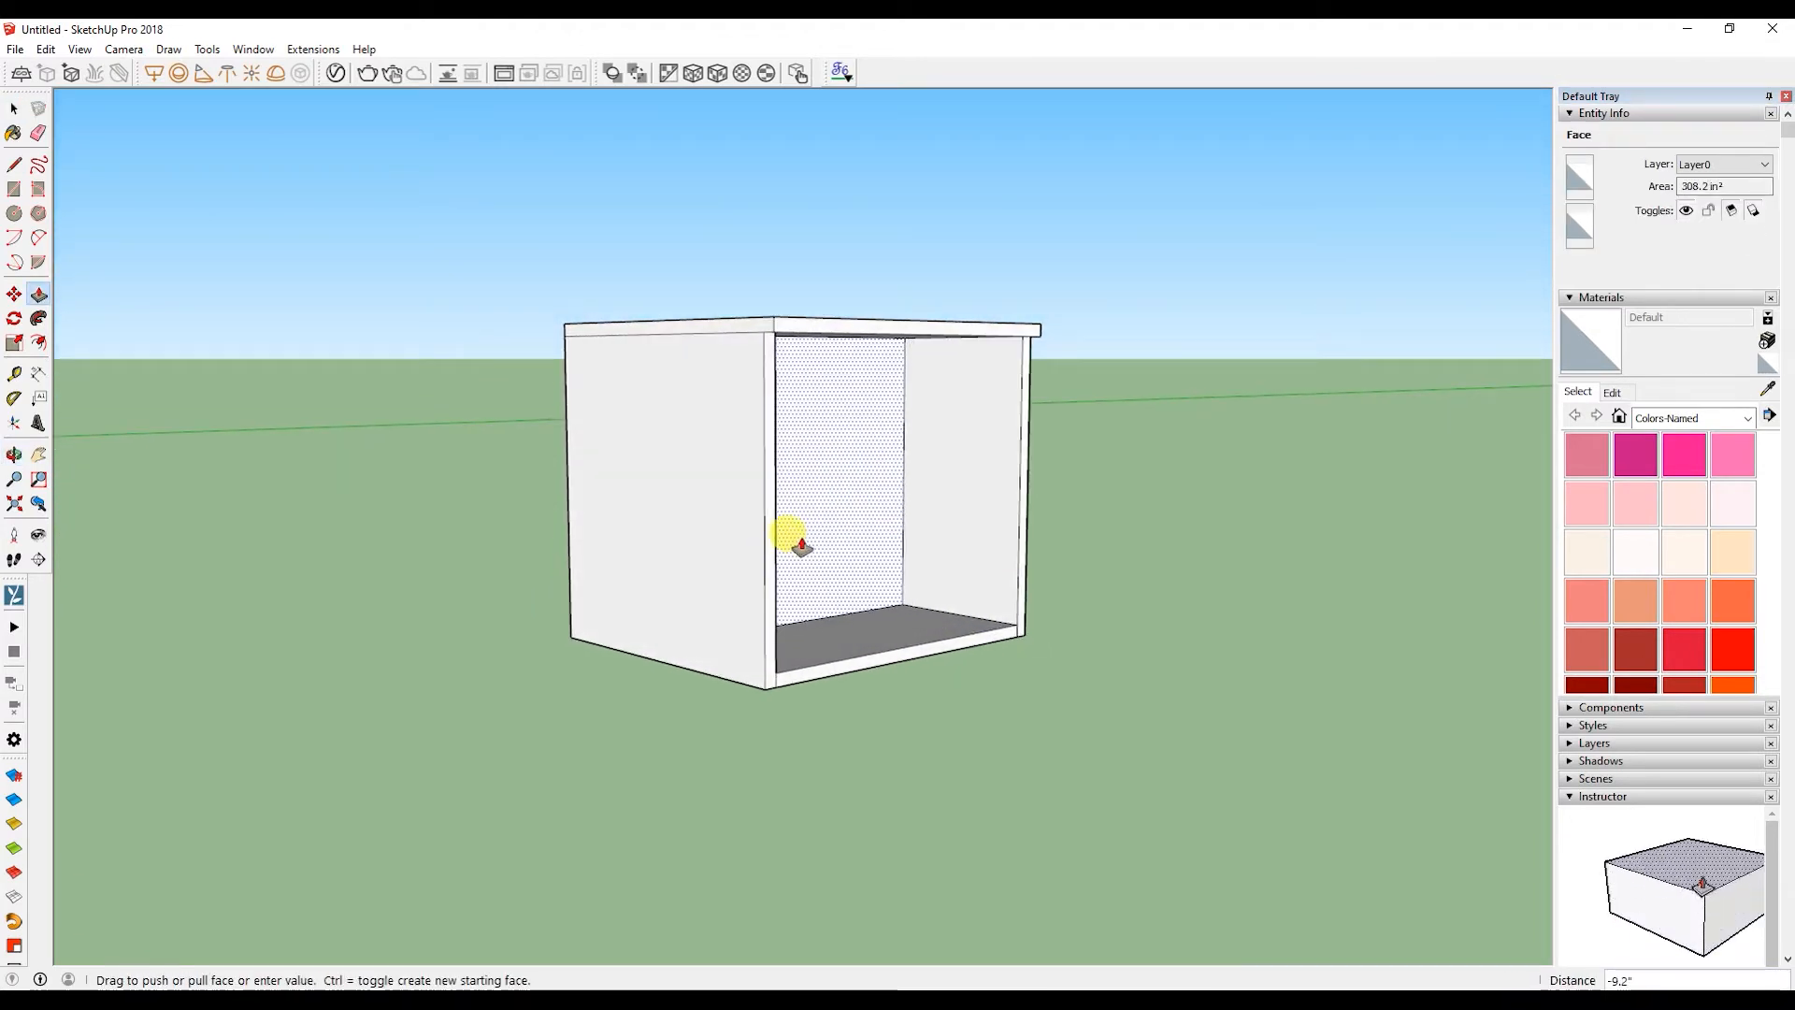
{"action": "type", "text": "17"}
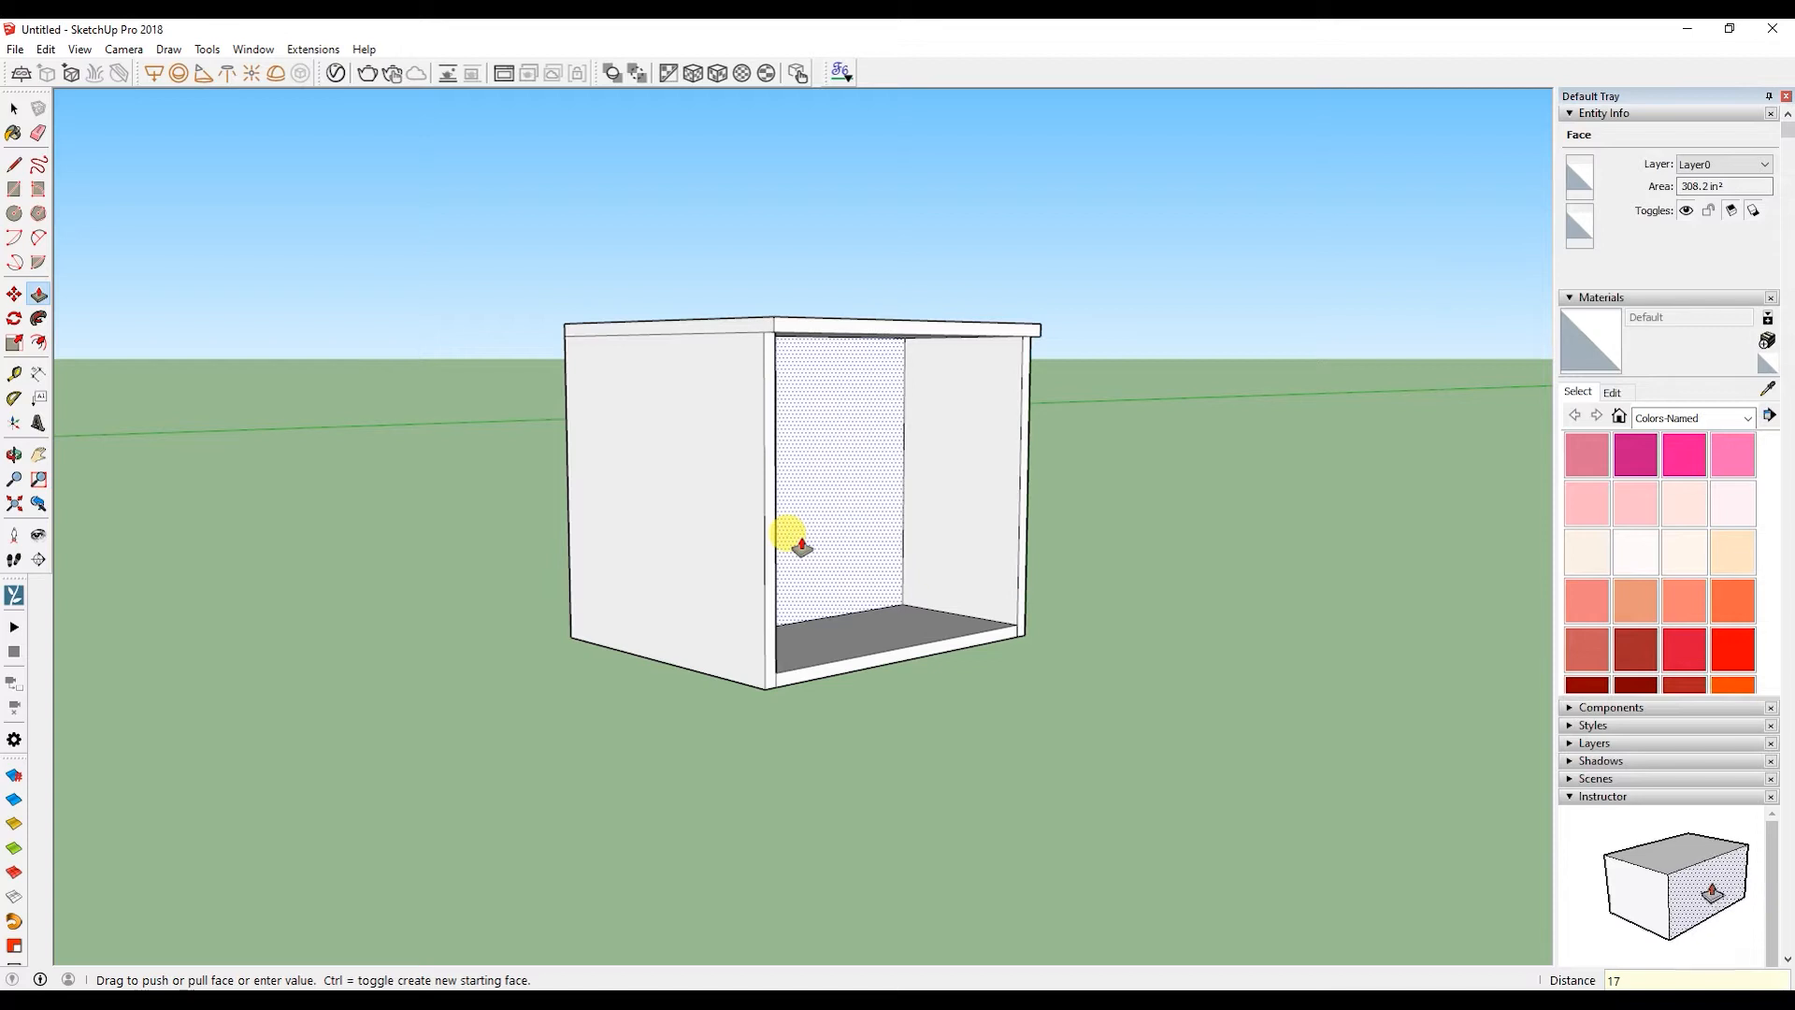
{"action": "key", "text": "Return"}
{"action": "key", "text": "space"}
- Select the entire cabinet geometry and make it a group
{"action": "middle_click_drag", "start_coordinate": [898, 541], "coordinate": [764, 578]}
{"action": "triple_click", "coordinate": [765, 577]}
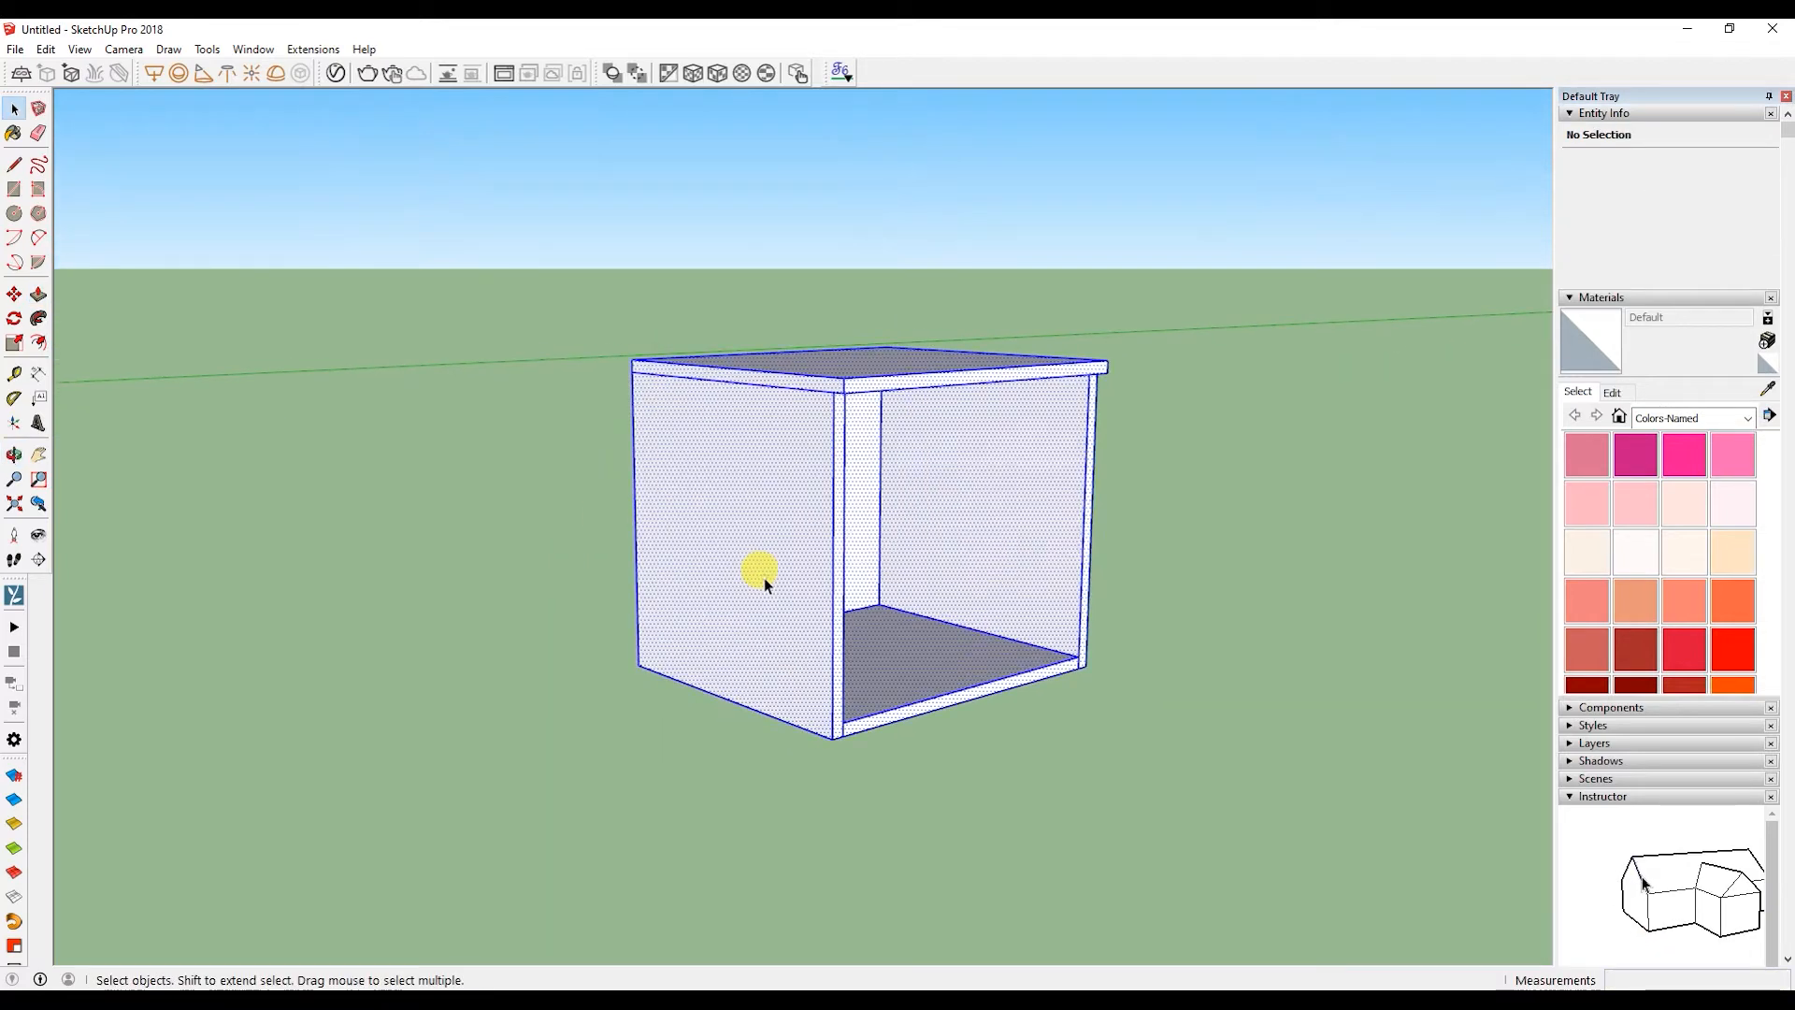
{"action": "right_click", "coordinate": [765, 578]}
{"action": "left_click", "coordinate": [827, 740]}
- Place a guide line on the cabinet's top, parallel to its back edge at a distance of 6"
{"action": "middle_click_drag", "start_coordinate": [827, 741], "coordinate": [1023, 798]}
{"action": "key", "text": "space"}
{"action": "left_click", "coordinate": [14, 373]}
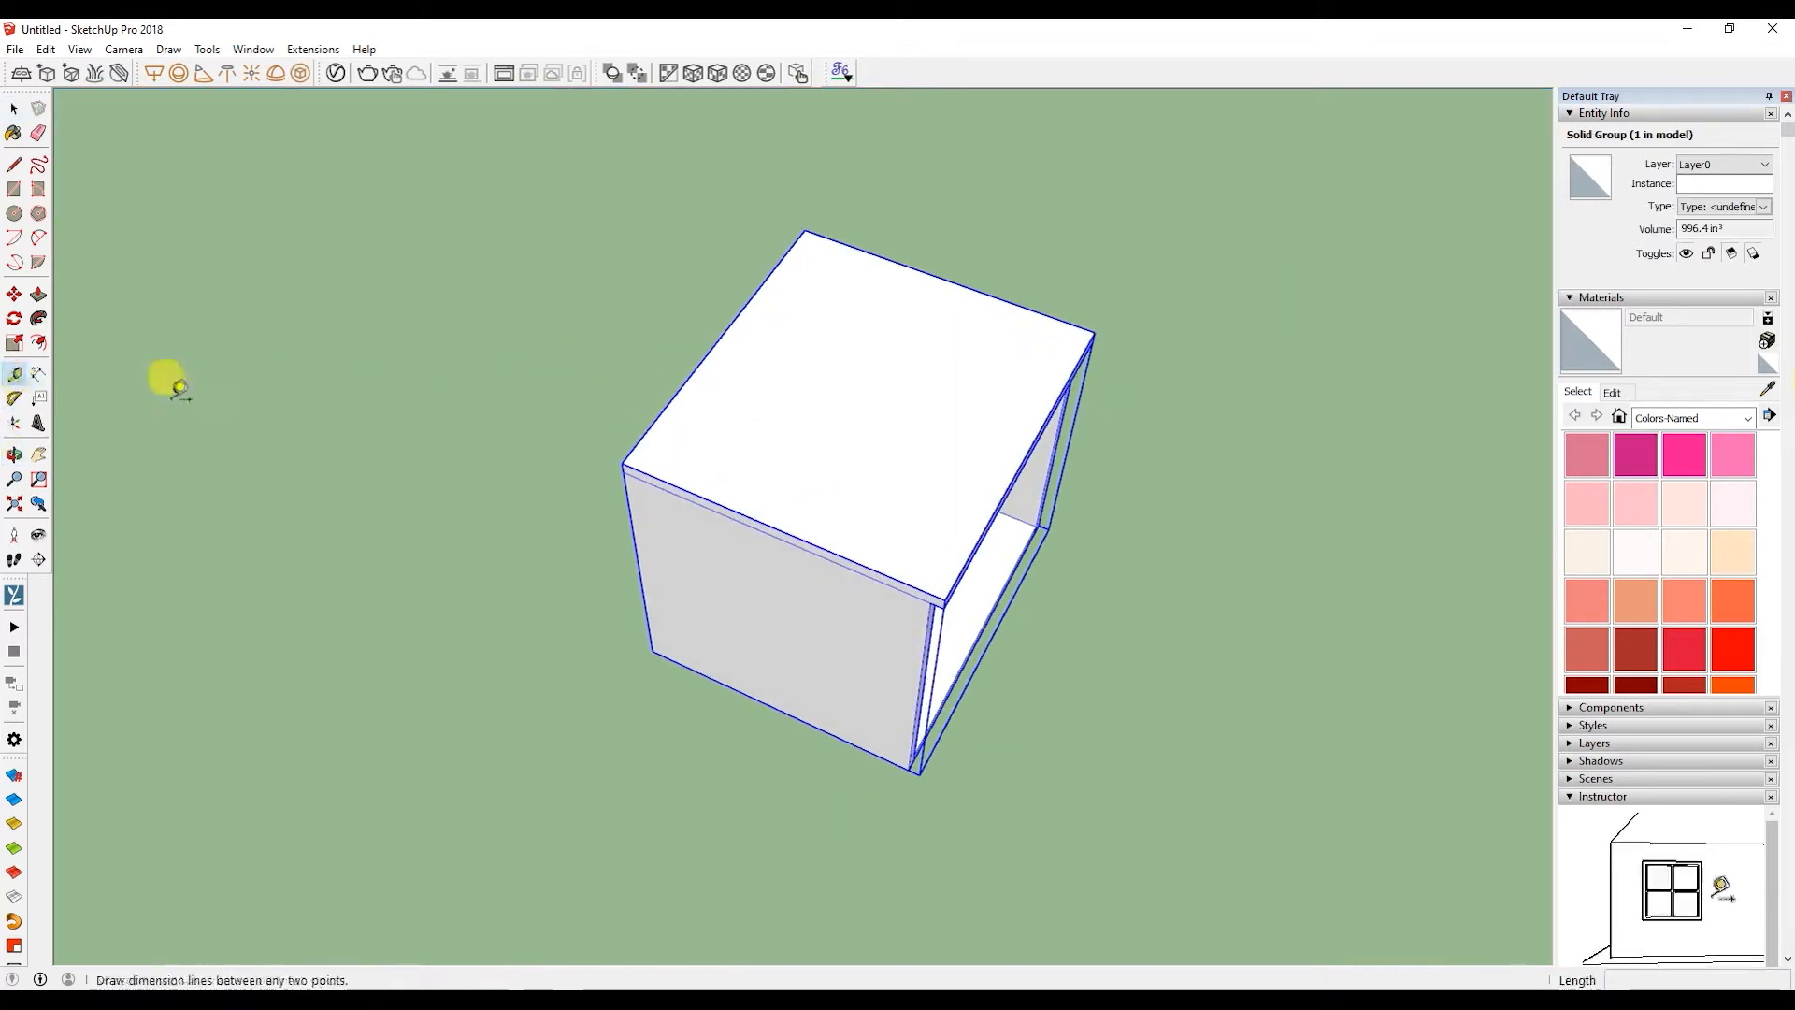
{"action": "left_click", "coordinate": [677, 395]}
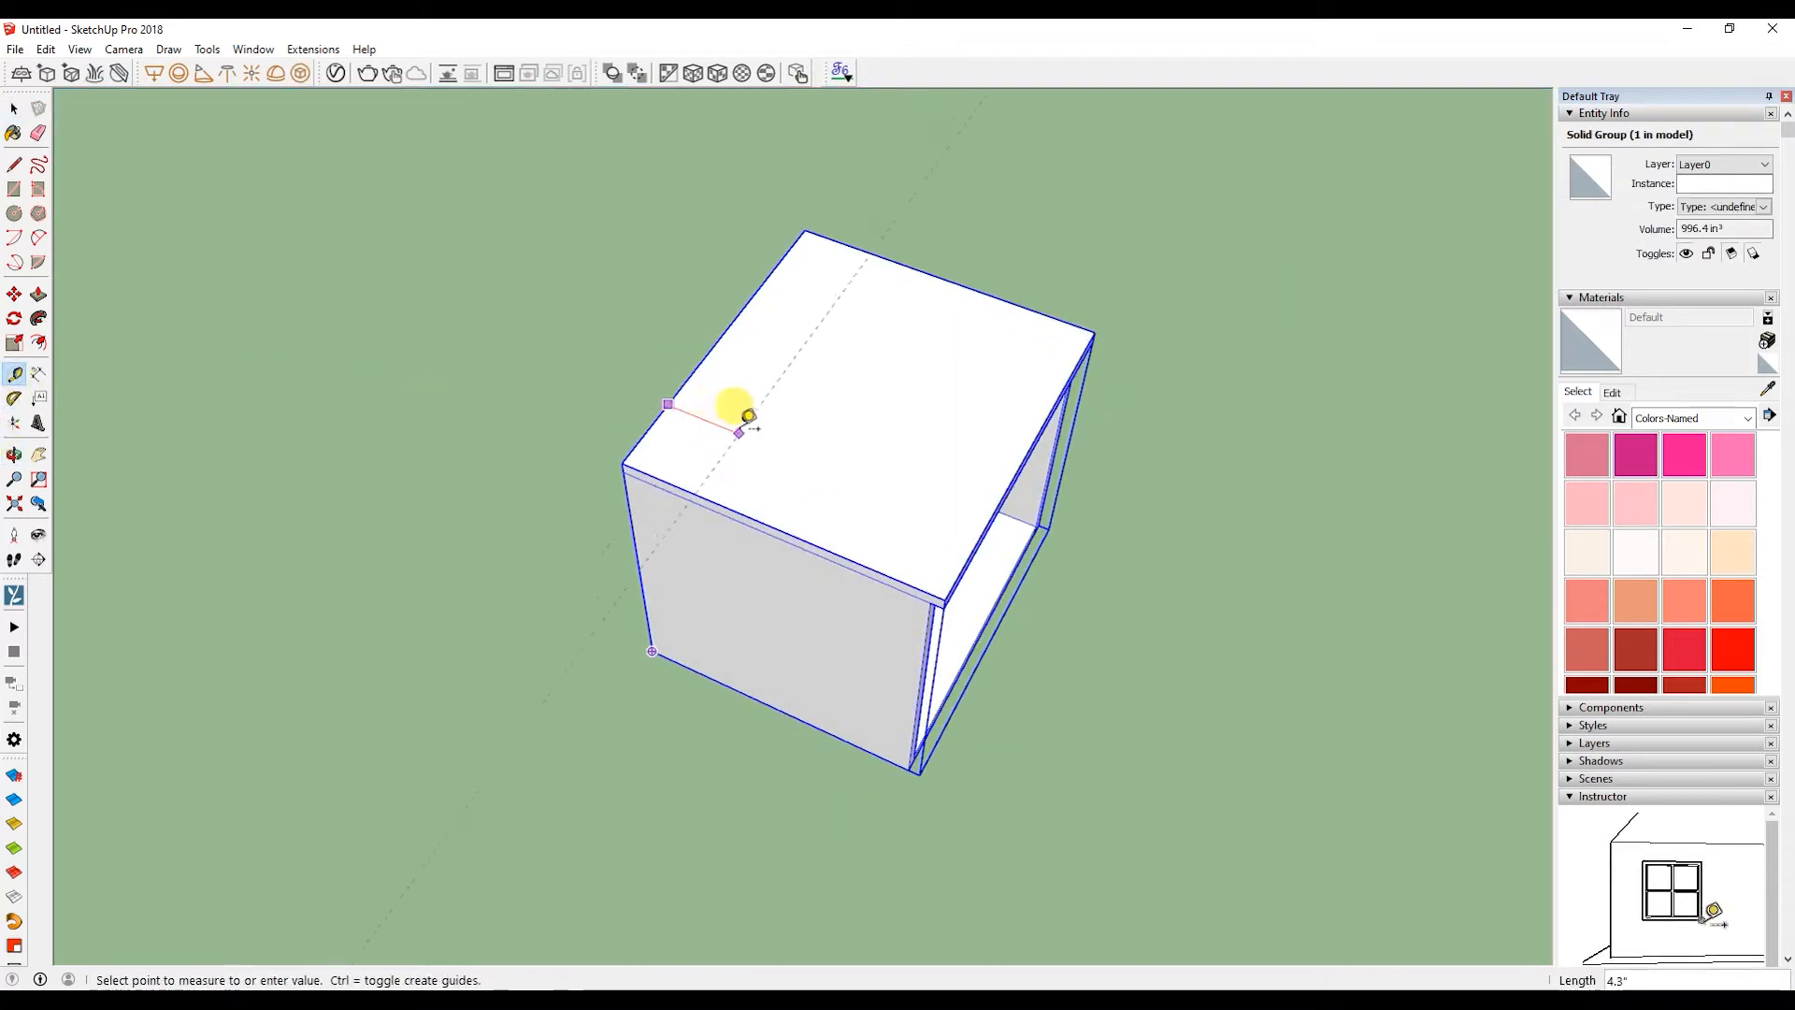
{"action": "key", "text": "Return"}
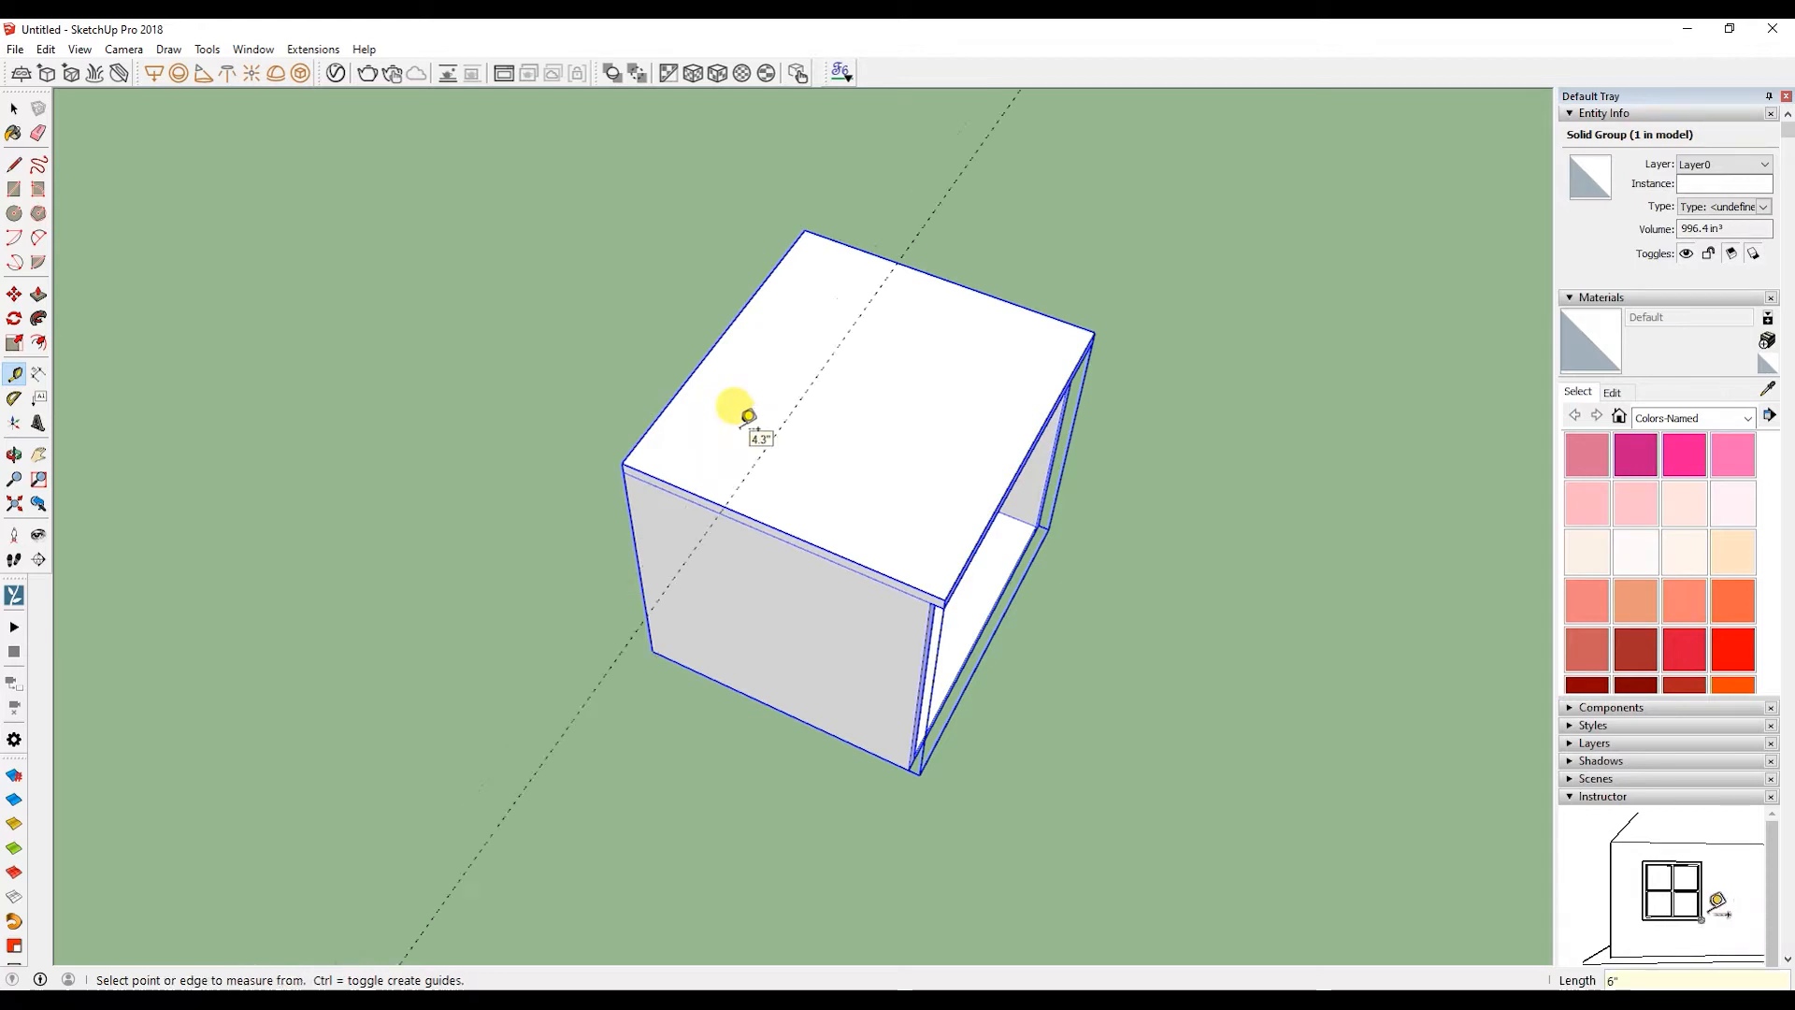
- Draw a rectangle on the cabinet top from the back corner to the guide, covering the full-length rear strip
{"action": "key", "text": "space"}
{"action": "key", "text": "r"}
{"action": "left_click", "coordinate": [620, 462]}
{"action": "left_click", "coordinate": [895, 264]}
{"action": "key", "text": "space"}
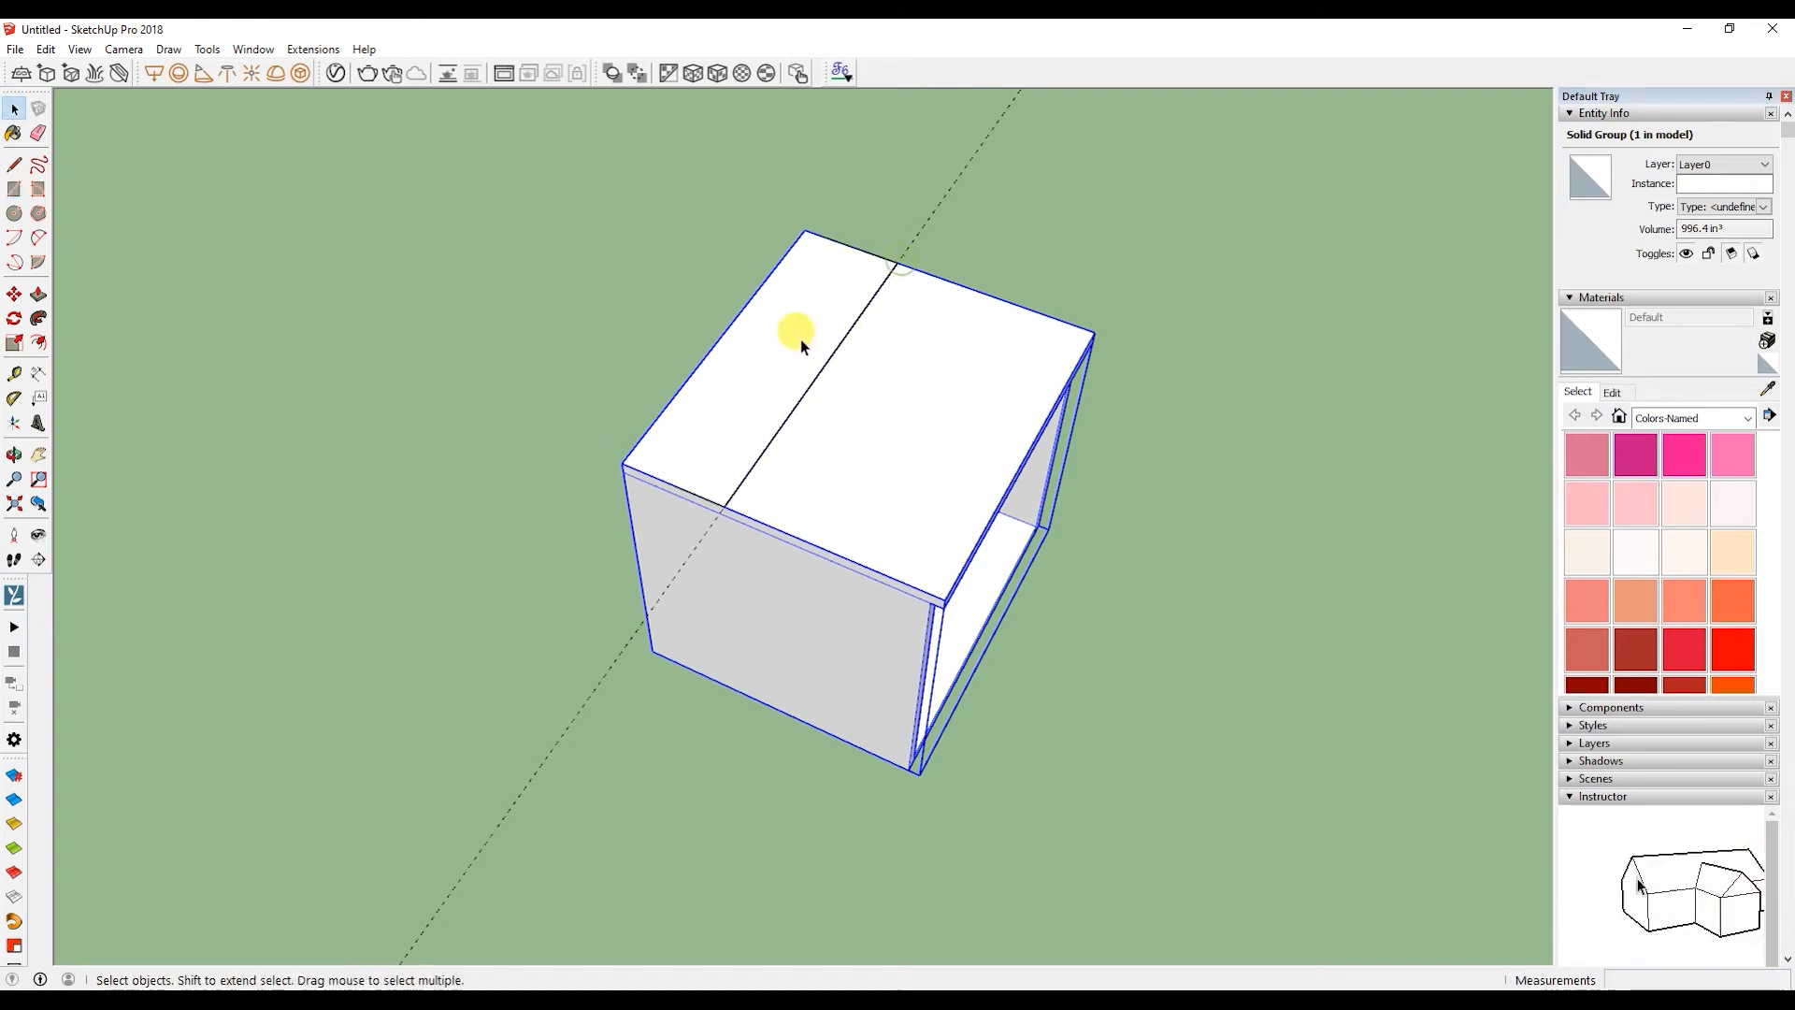
- Extrude the rear strip rectangle upward 54" to form a tall column above the cabinet
{"action": "double_click", "coordinate": [807, 333]}
{"action": "left_click", "coordinate": [792, 339]}
{"action": "key", "text": "p"}
{"action": "left_click_drag", "start_coordinate": [794, 345], "coordinate": [802, 283]}
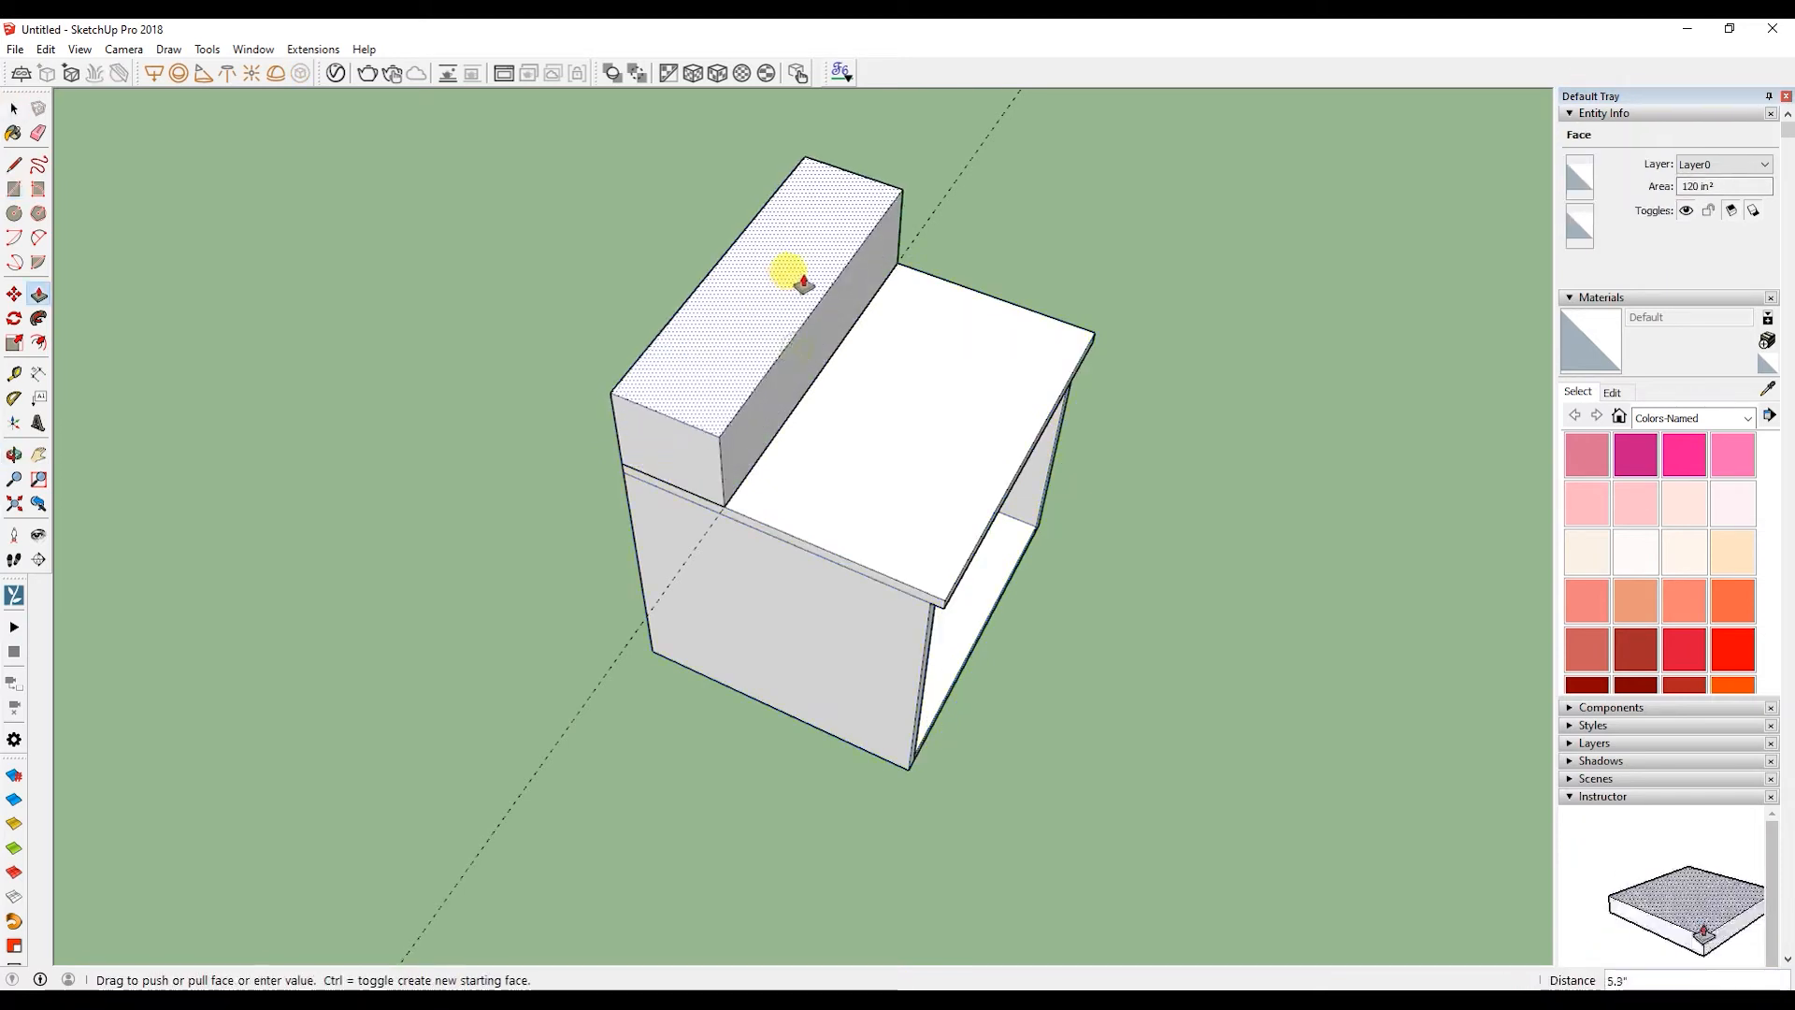
{"action": "middle_click_drag", "start_coordinate": [788, 271], "coordinate": [717, 111]}
{"action": "middle_click_drag", "start_coordinate": [827, 210], "coordinate": [794, 421], "text": "shift"}
{"action": "scroll", "coordinate": [819, 282], "scroll_direction": "down", "scroll_amount": 8}
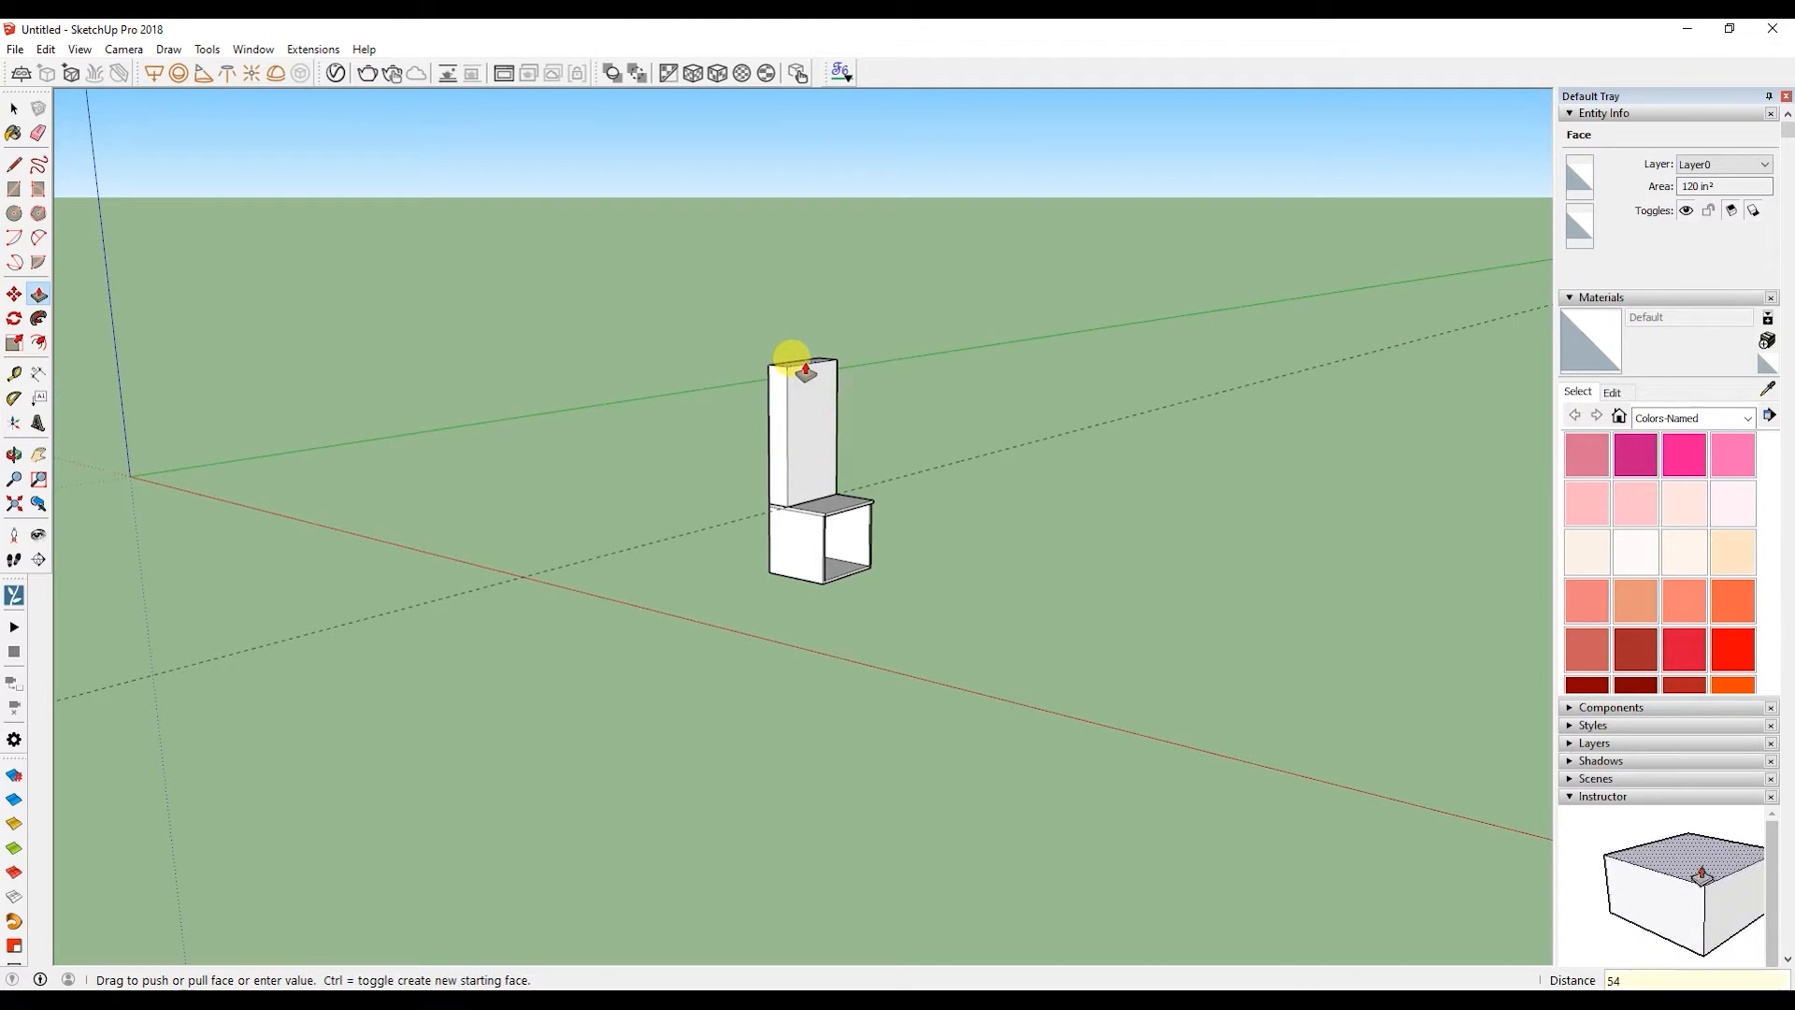
{"action": "key", "text": "Return"}
{"action": "key", "text": "space"}
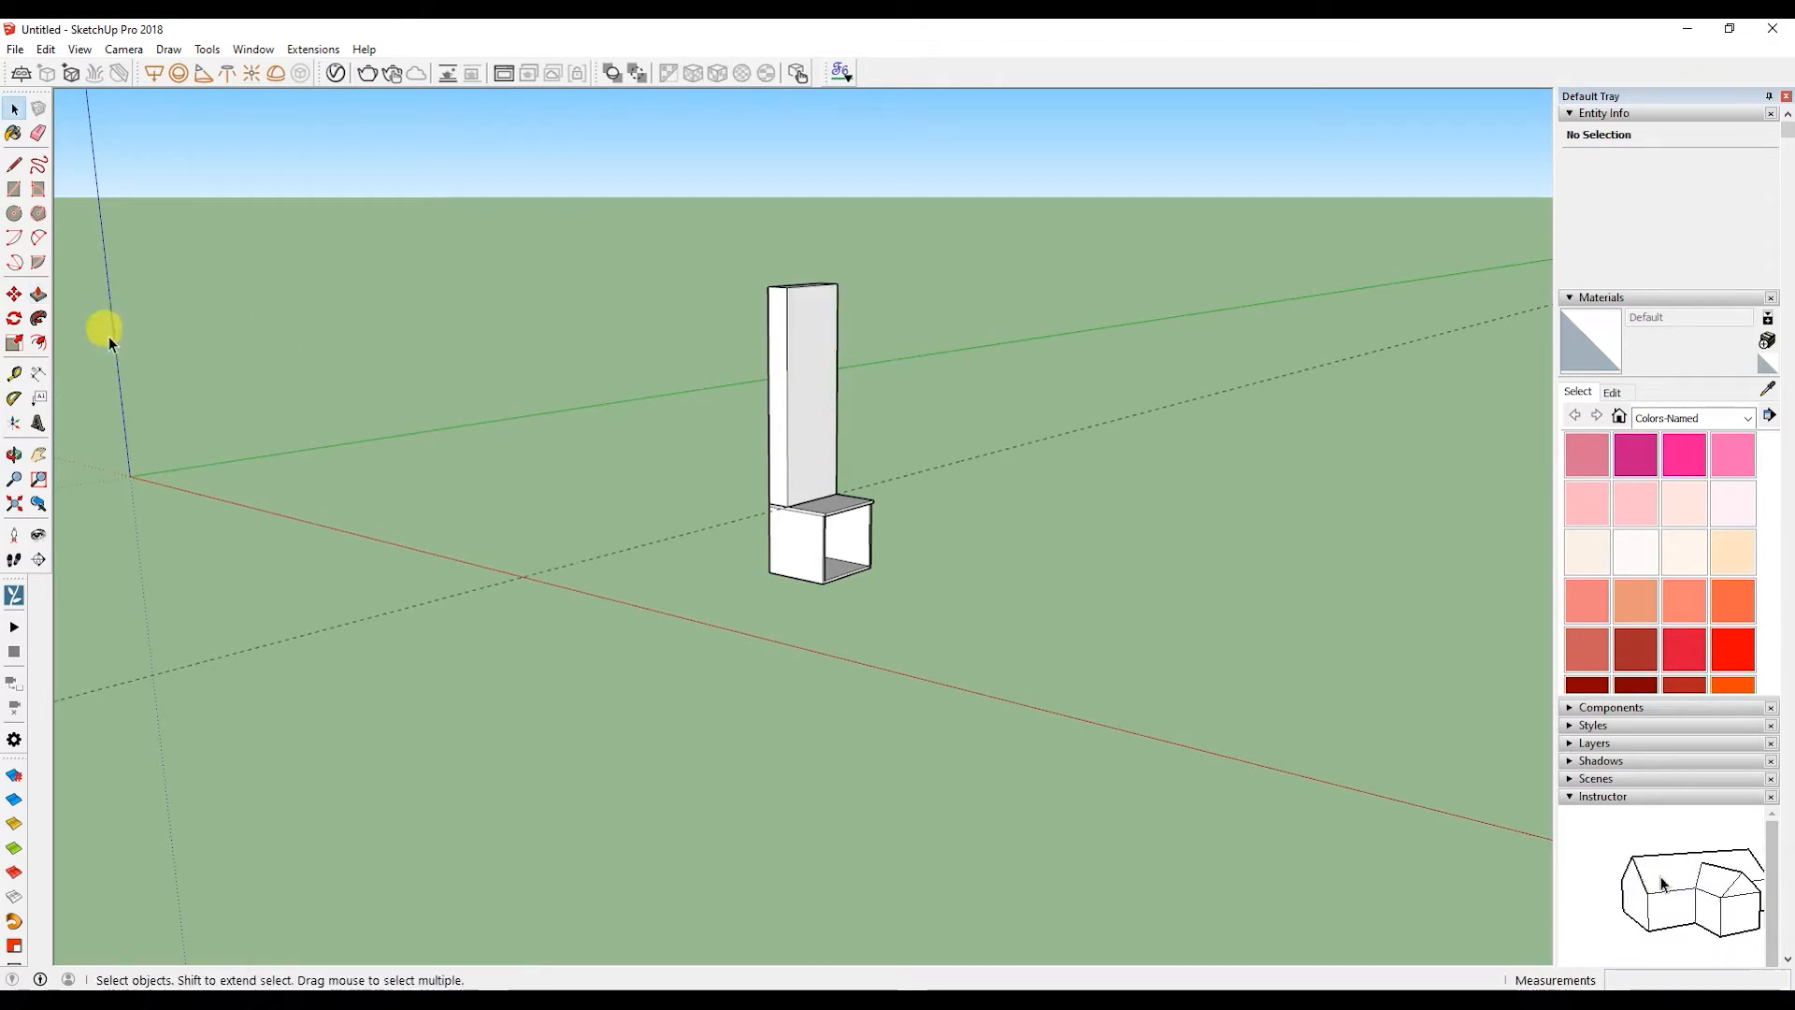
- Dimension the overall height from the column's top corner to the cabinet's base and delete that dimension
{"action": "left_click", "coordinate": [38, 373]}
{"action": "left_click", "coordinate": [768, 286]}
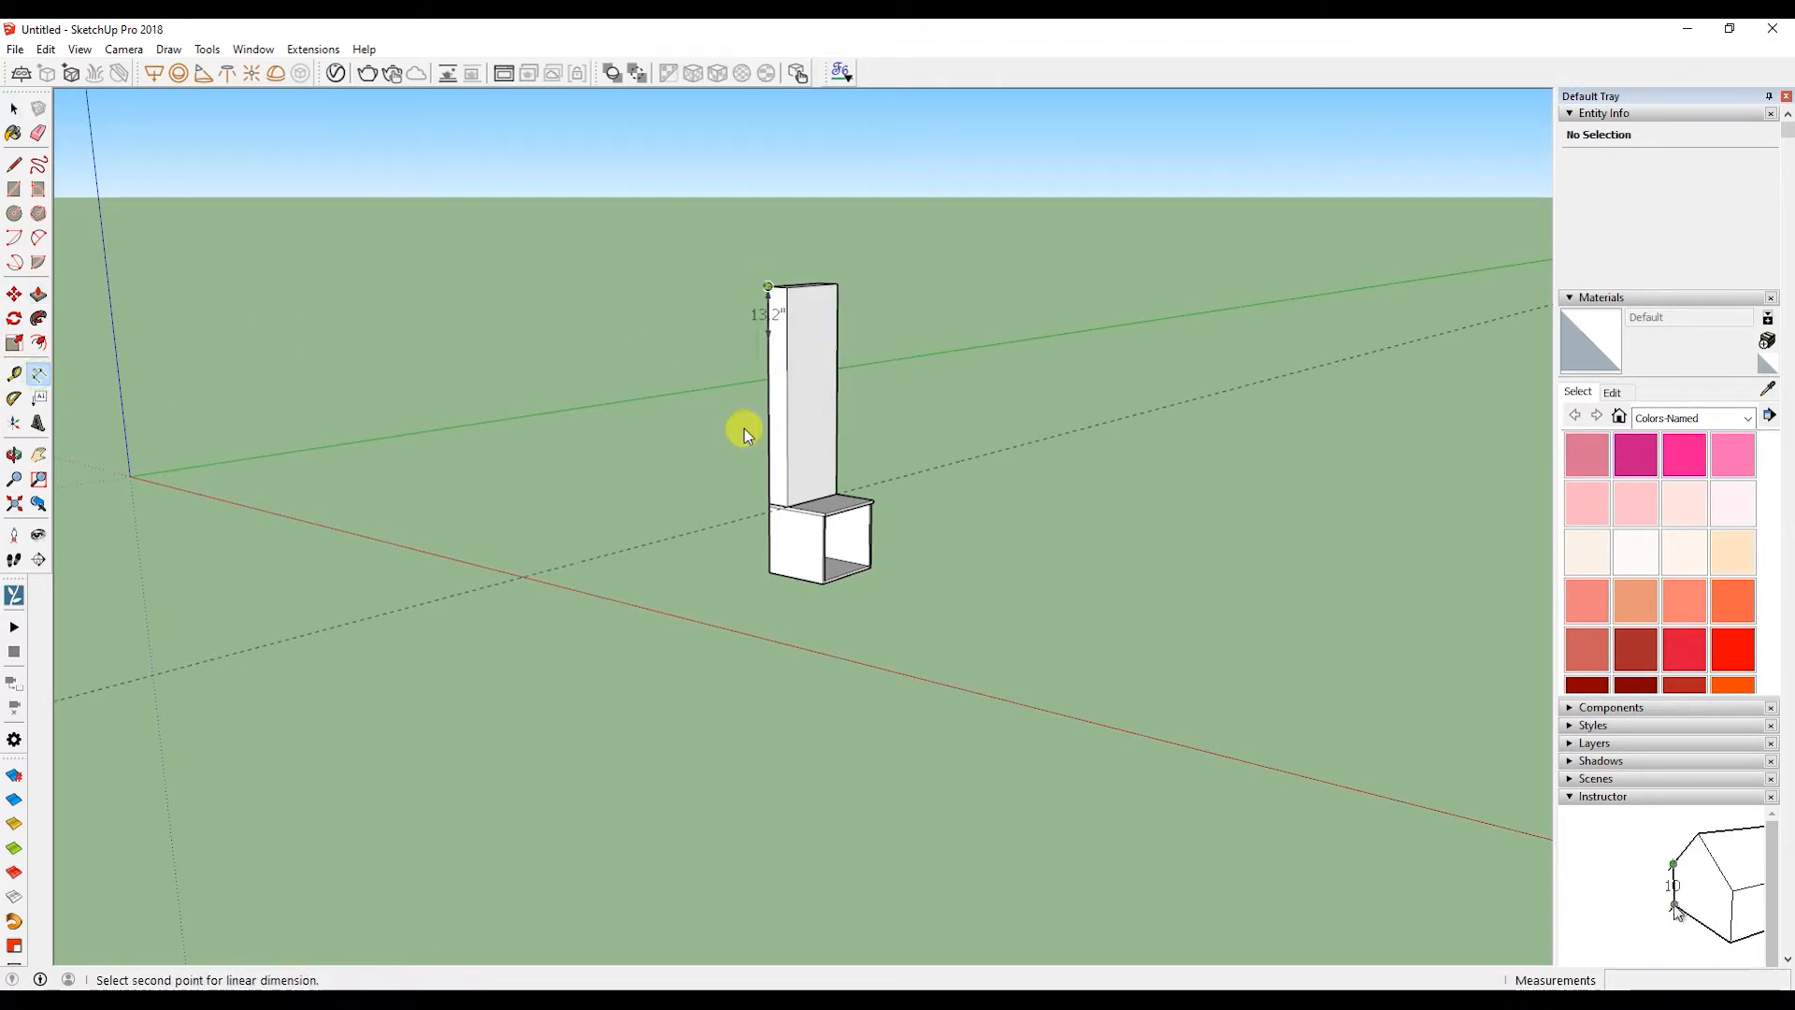
{"action": "left_click", "coordinate": [766, 570]}
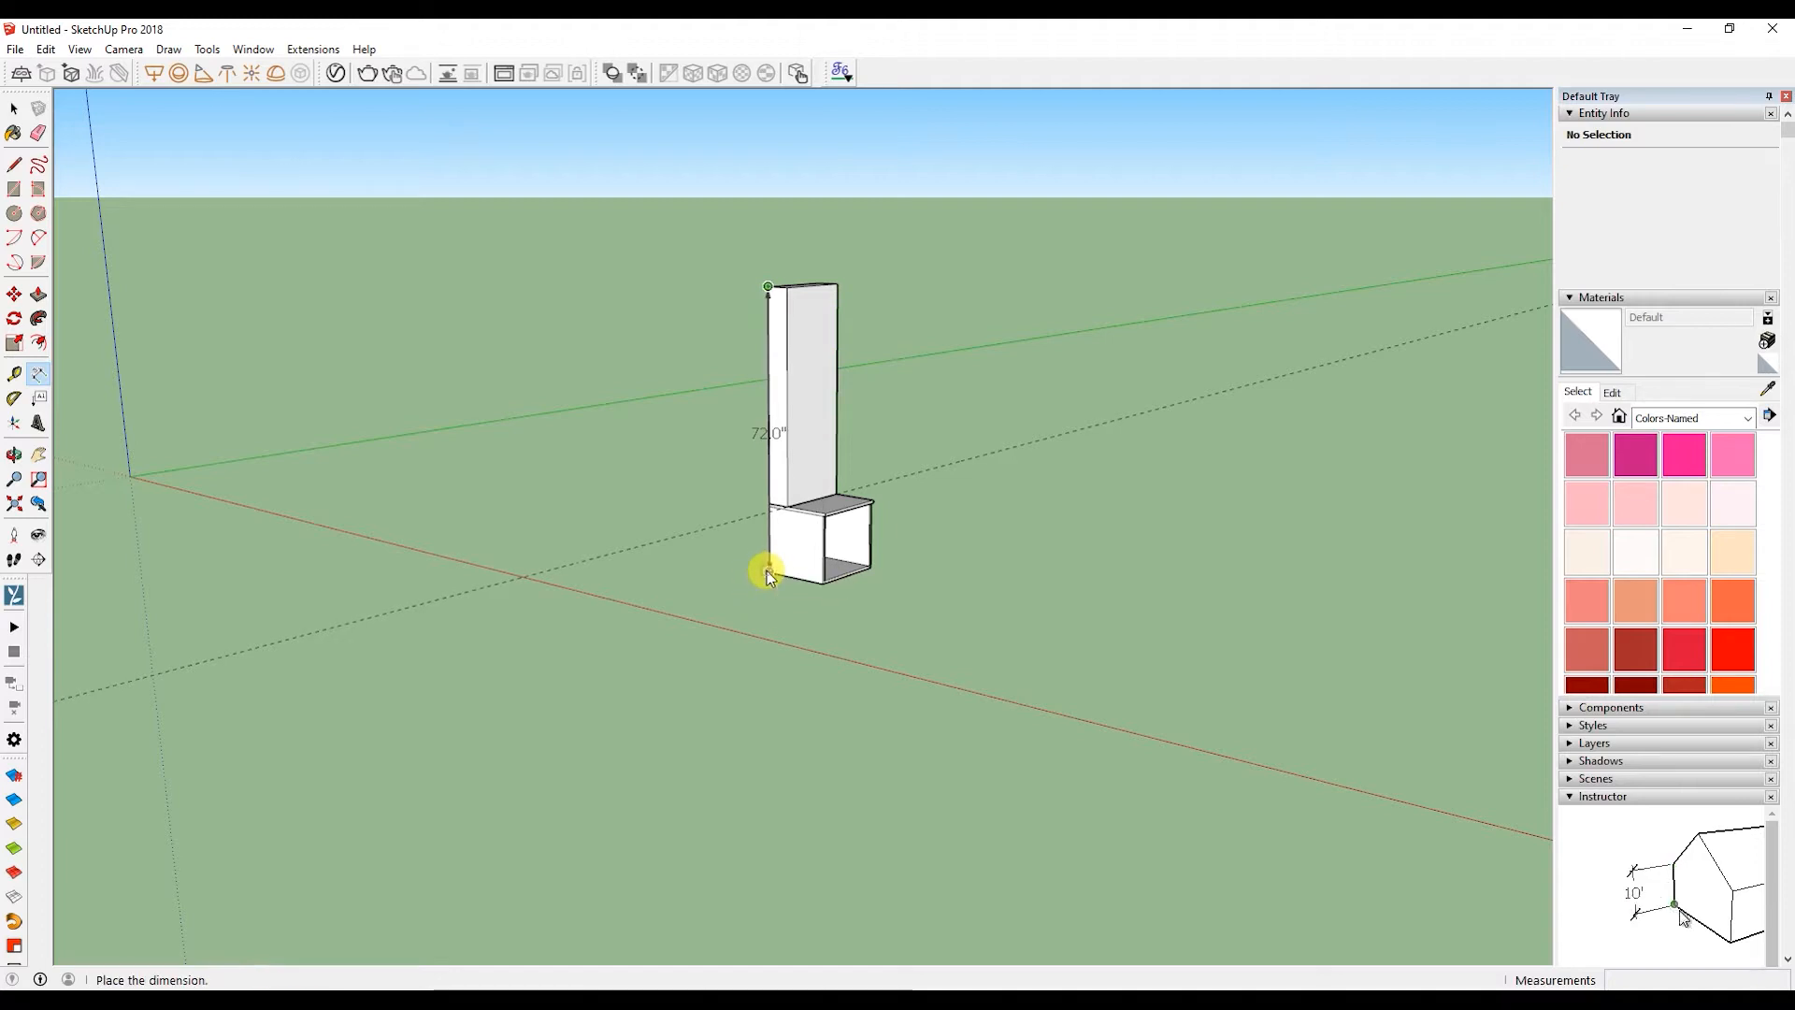
{"action": "left_click", "coordinate": [731, 548]}
{"action": "key", "text": "space"}
{"action": "left_click", "coordinate": [726, 419]}
{"action": "key", "text": "Delete"}
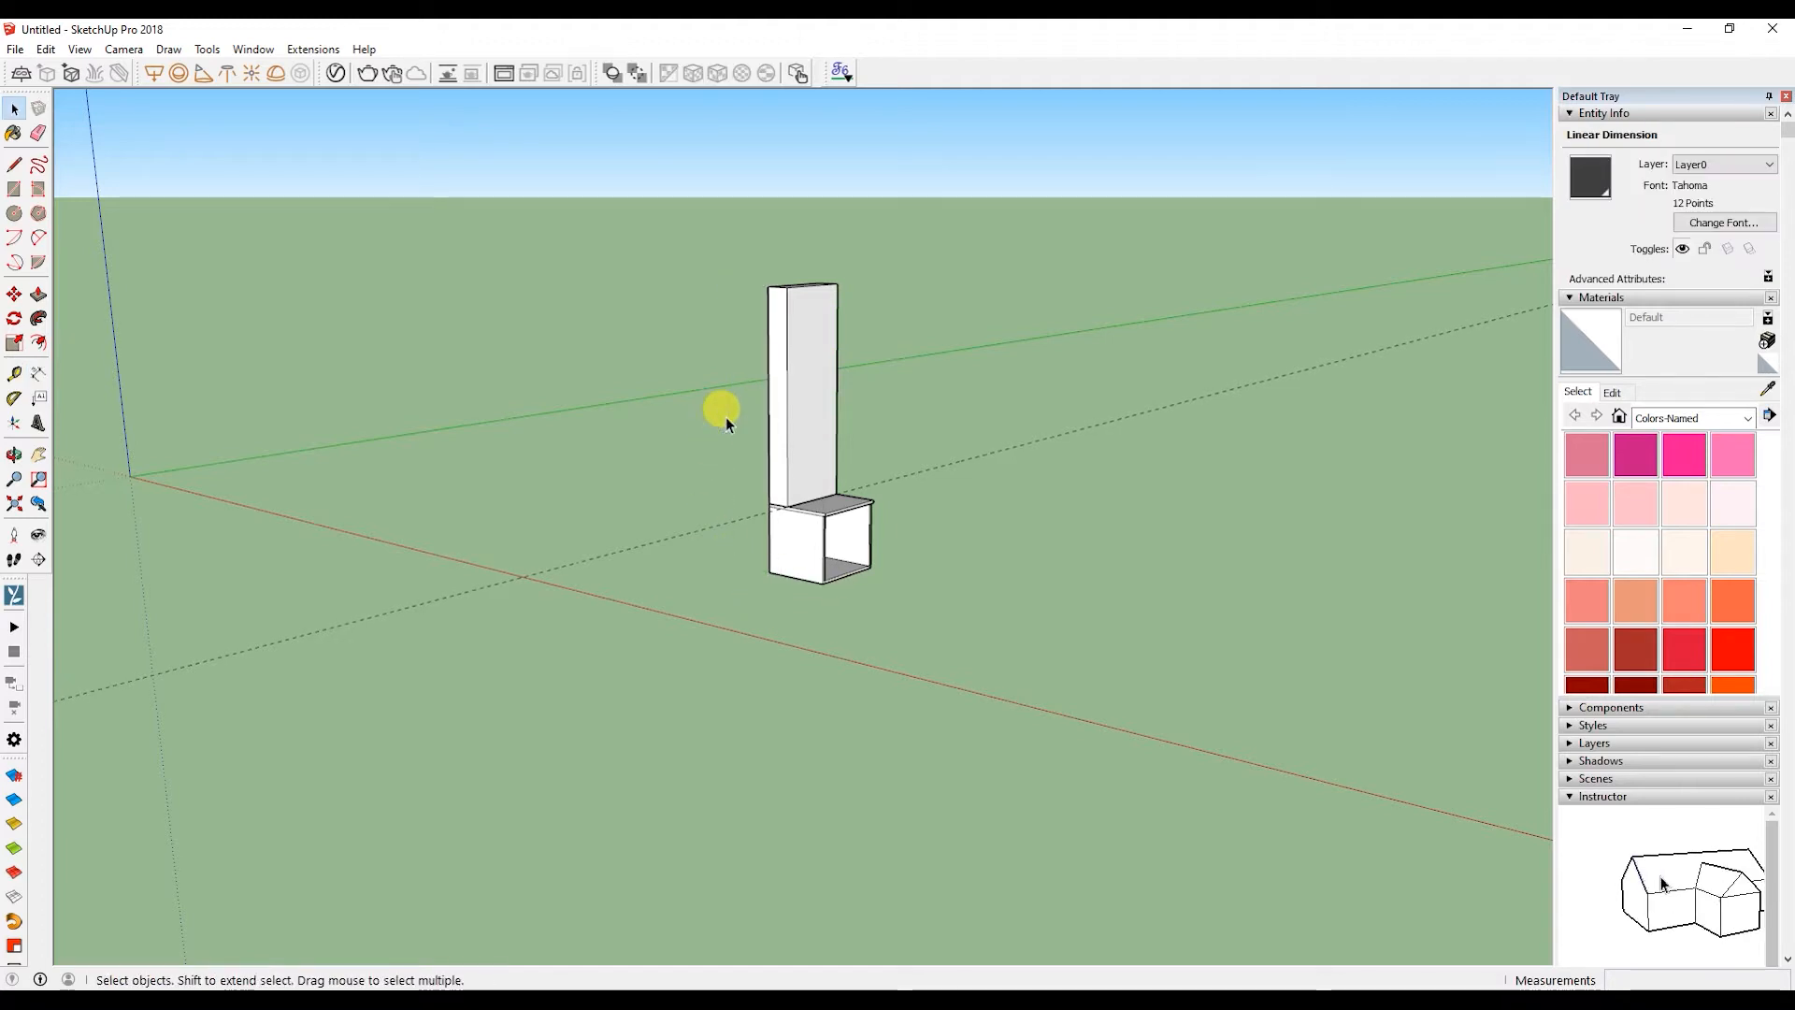
- Copy the four edges of the column's top face 18mm downward
{"action": "scroll", "coordinate": [800, 392], "scroll_direction": "up", "scroll_amount": 6}
{"action": "middle_click_drag", "start_coordinate": [800, 392], "coordinate": [796, 465], "text": "shift"}
{"action": "scroll", "coordinate": [797, 469], "scroll_direction": "down", "scroll_amount": 6}
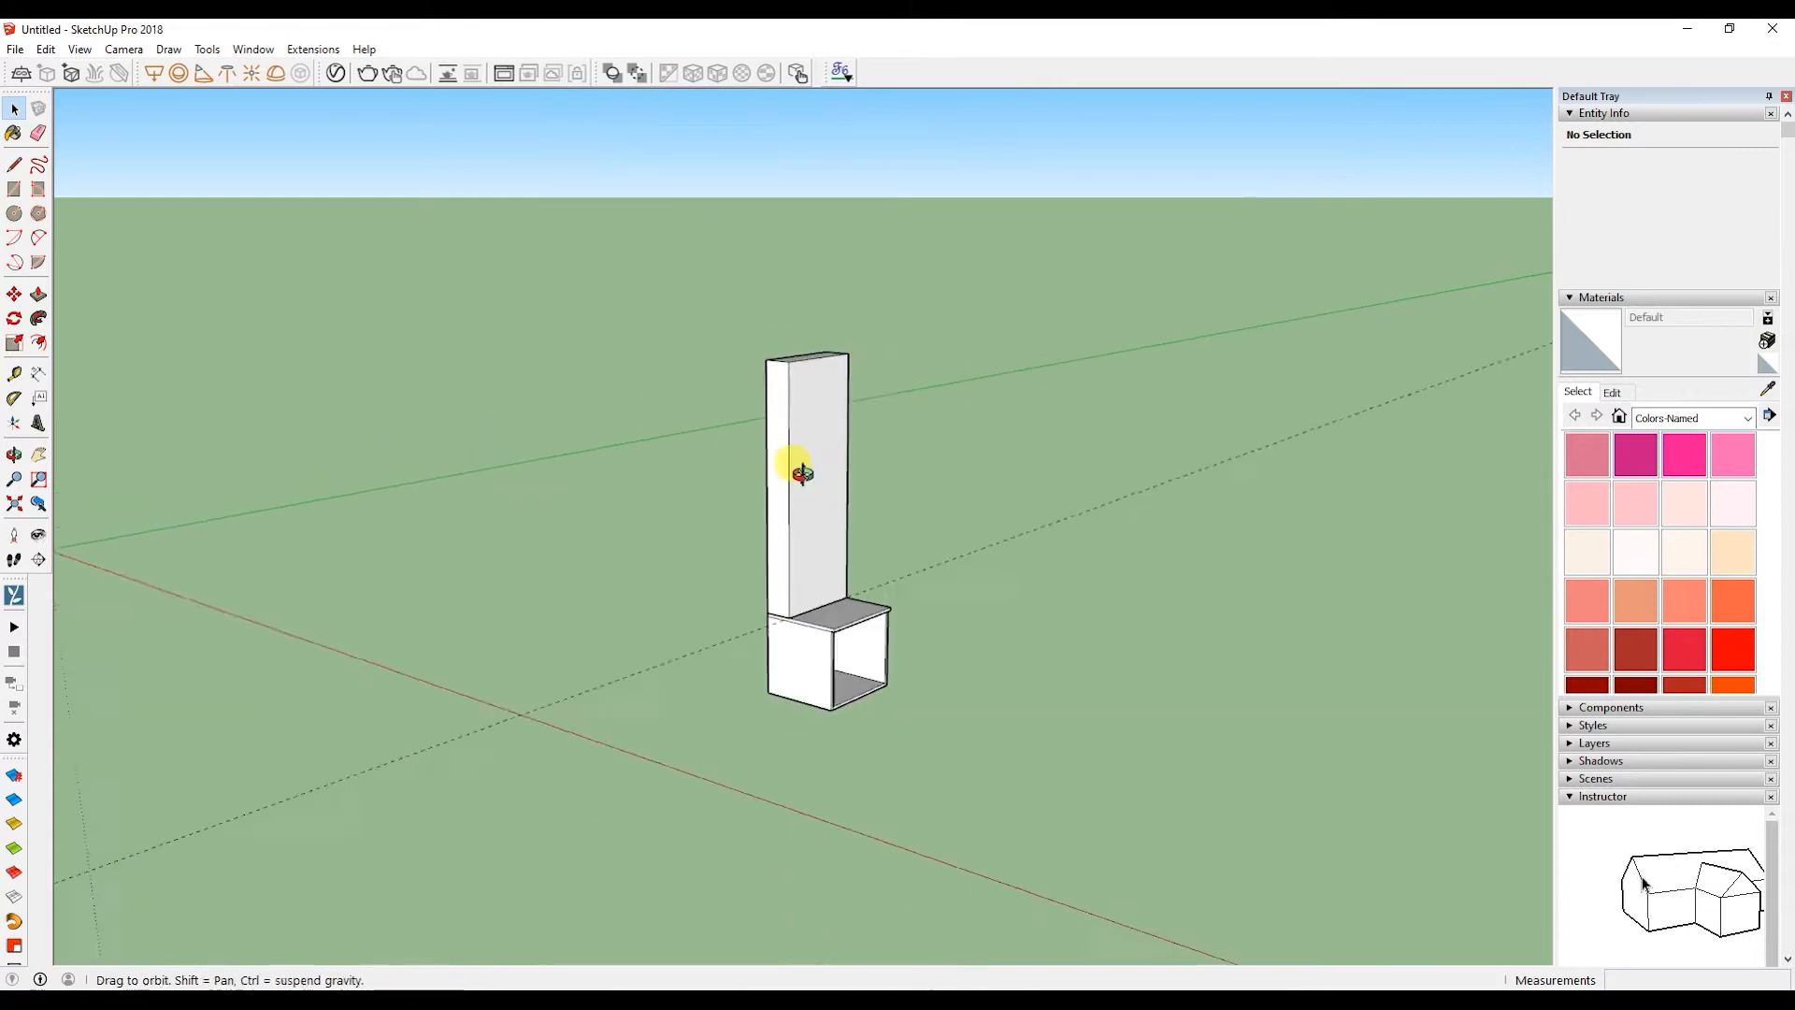
{"action": "scroll", "coordinate": [805, 480], "scroll_direction": "up", "scroll_amount": 7}
{"action": "middle_click_drag", "start_coordinate": [731, 533], "coordinate": [773, 473]}
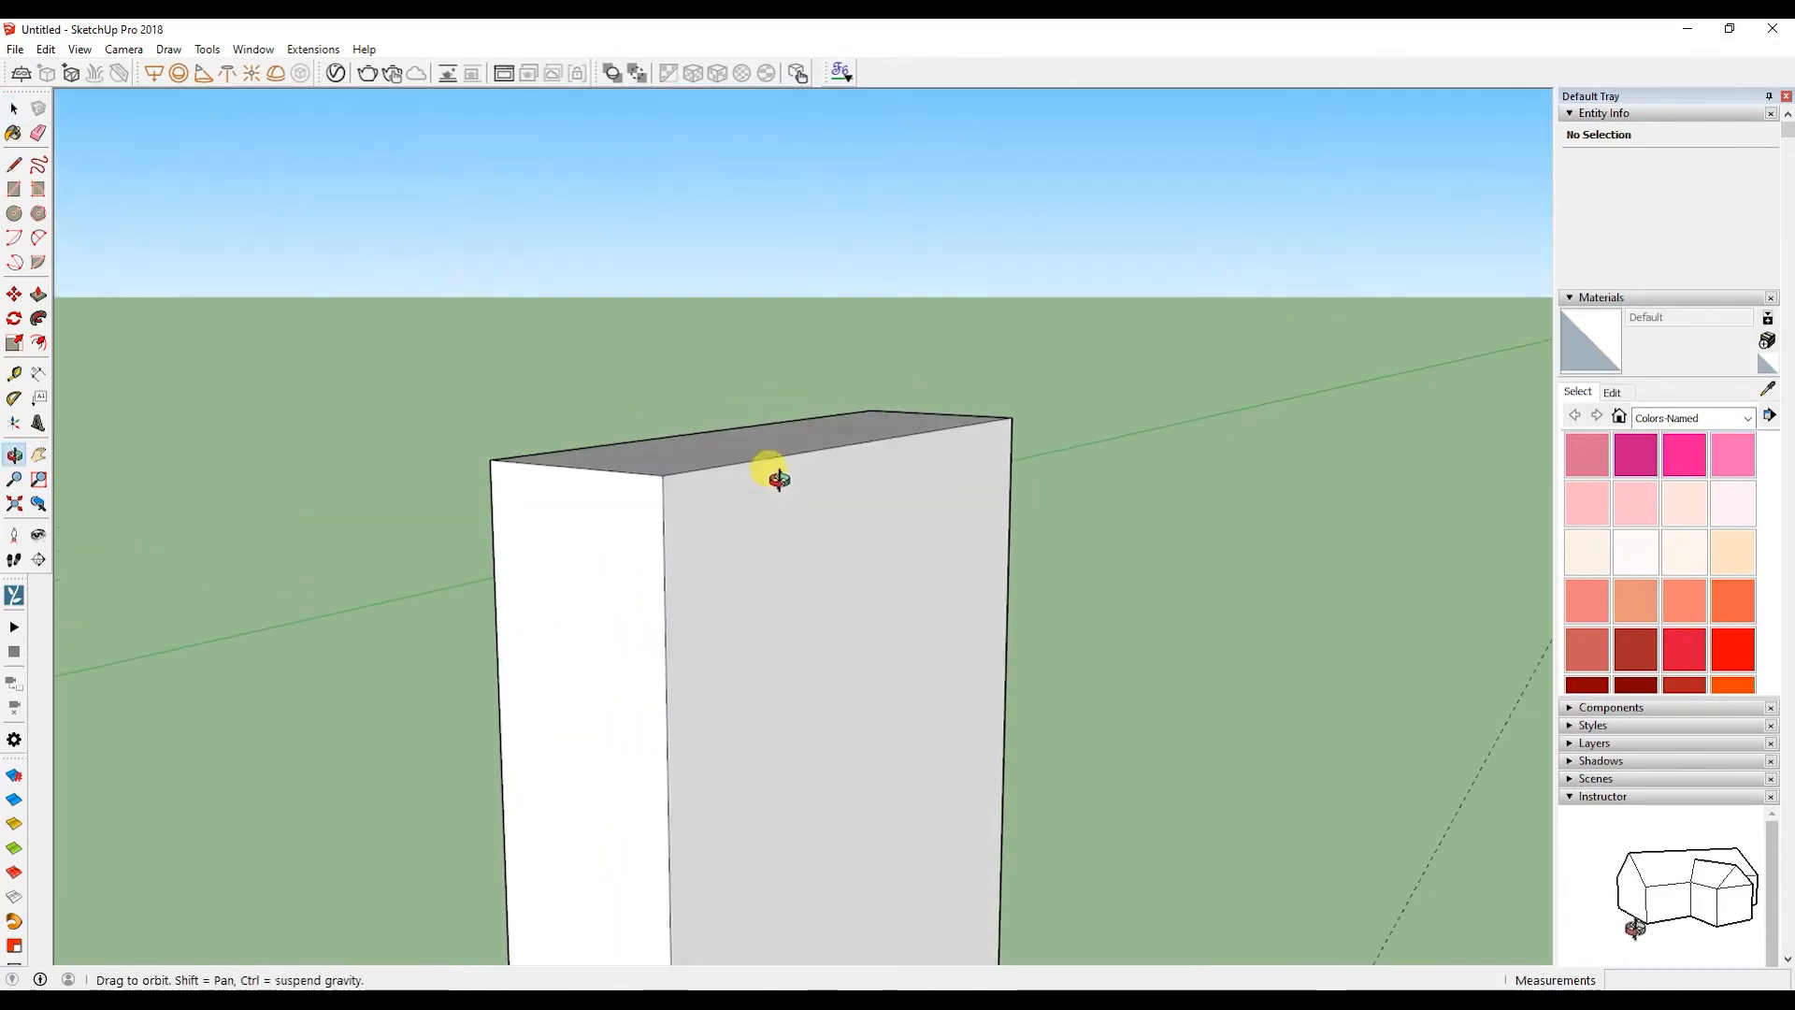
{"action": "double_click", "coordinate": [684, 462]}
{"action": "left_click", "coordinate": [681, 461], "text": "shift"}
{"action": "key", "text": "m"}
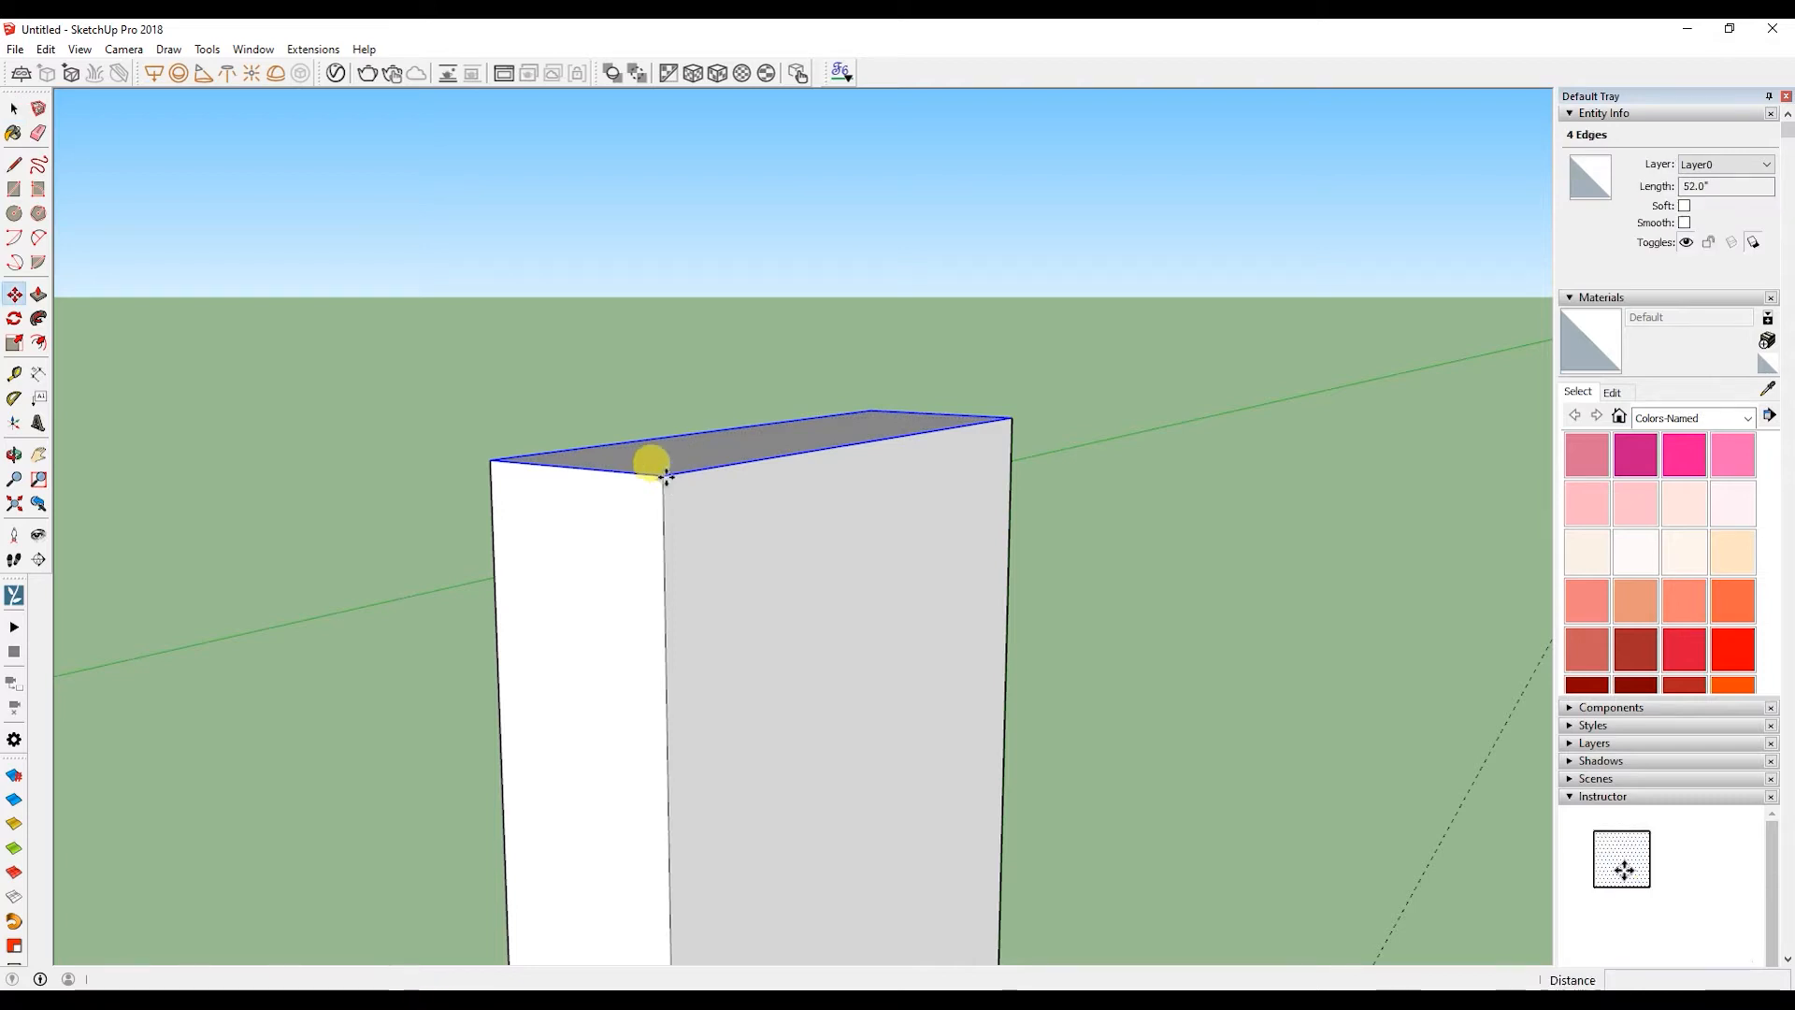
{"action": "left_click", "coordinate": [666, 476]}
{"action": "key", "text": "ctrl"}
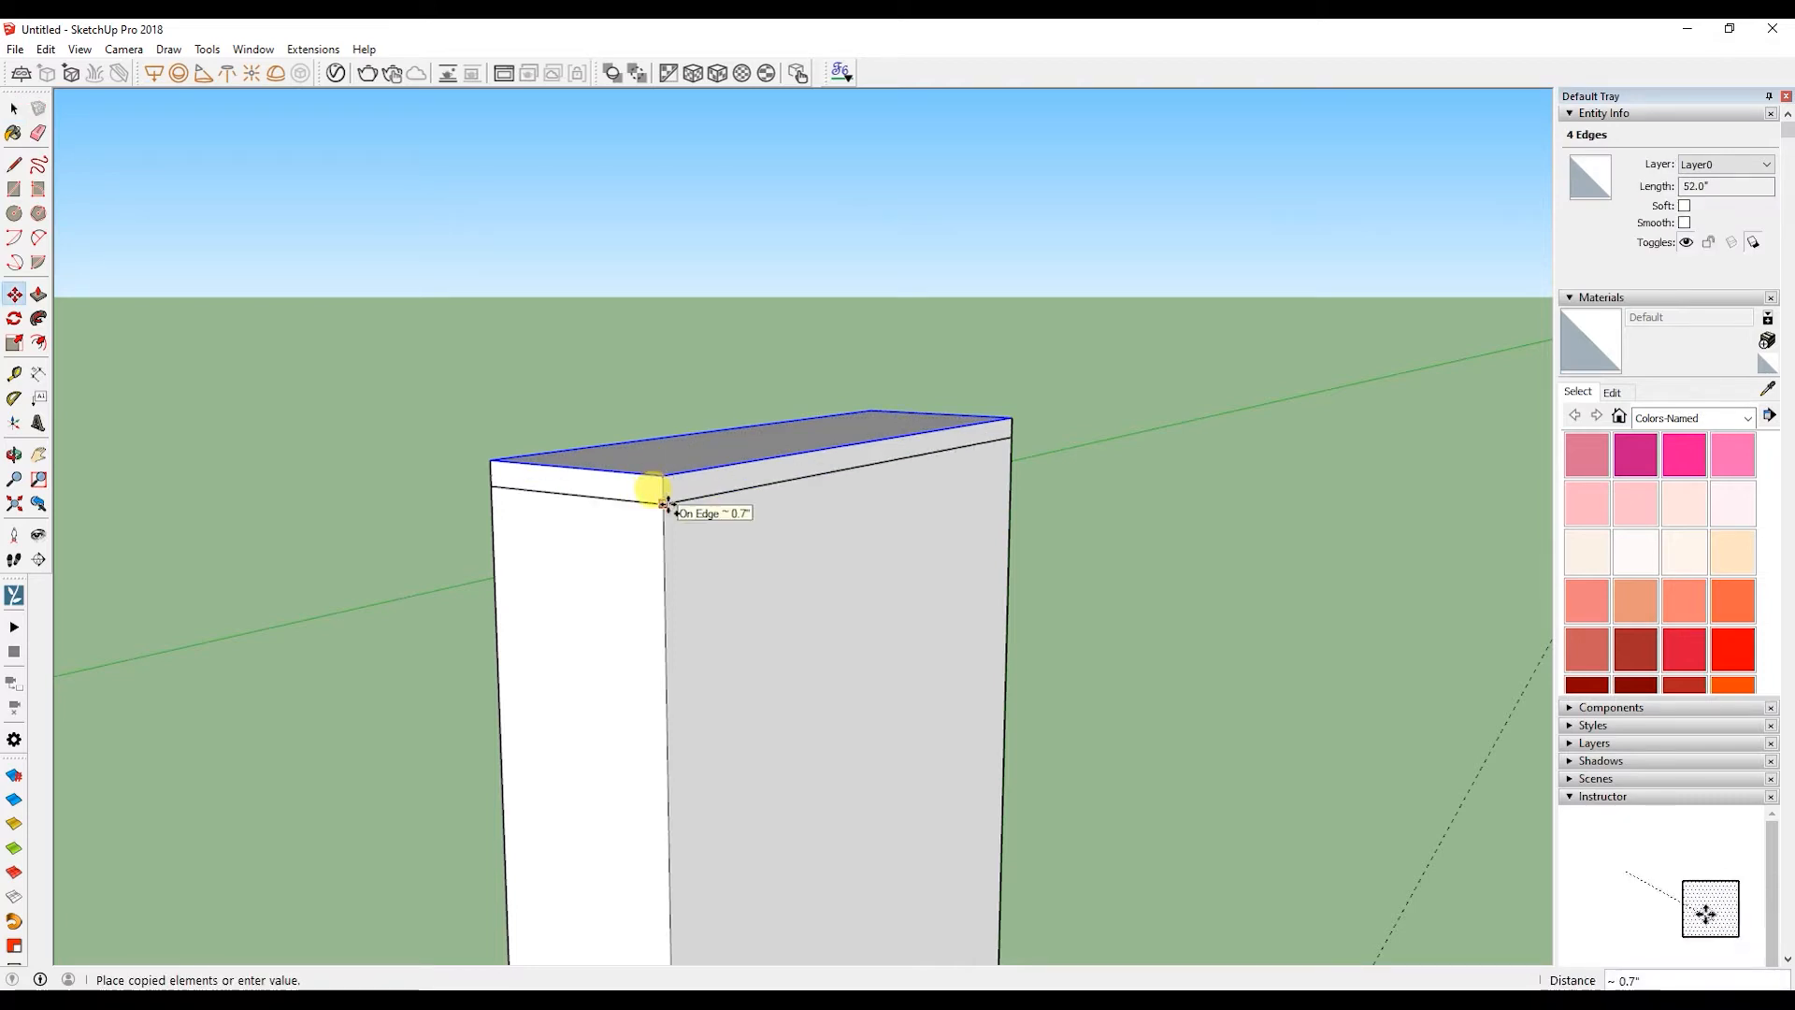
{"action": "type", "text": "18"}
{"action": "type", "text": "\""}
{"action": "left_click", "coordinate": [666, 504]}
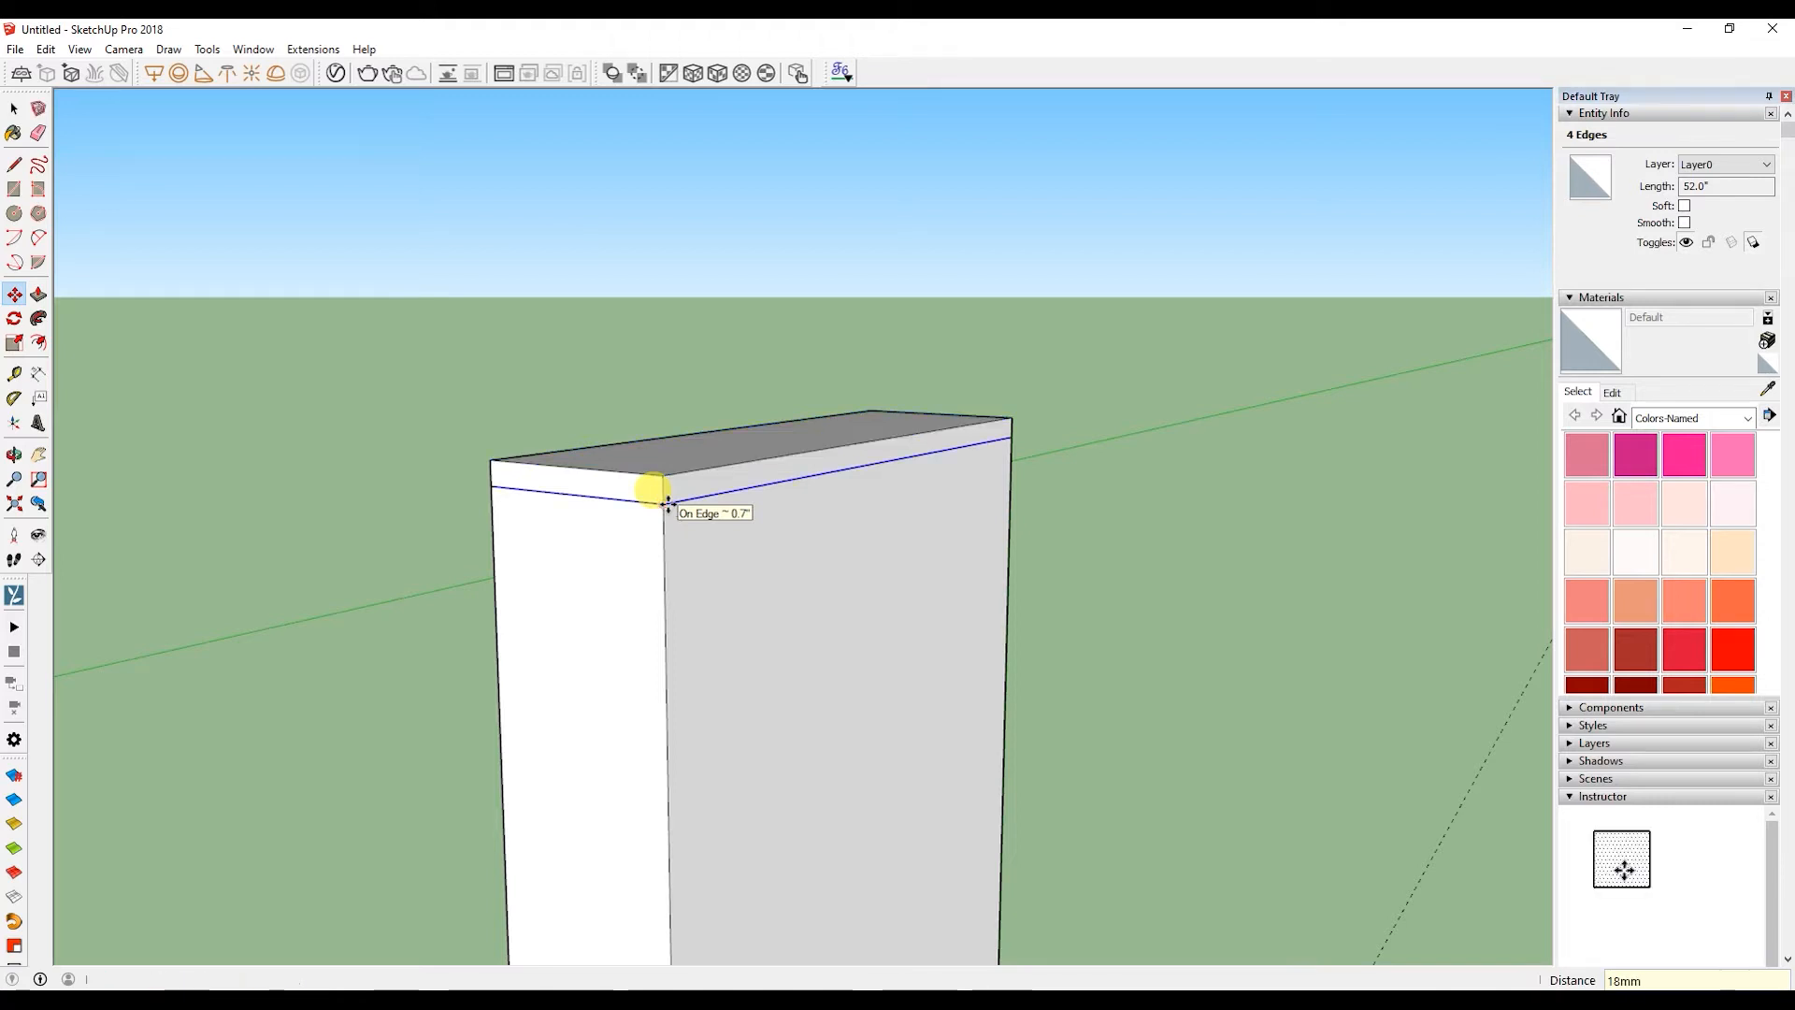
- Extrude the narrow front strip at the column's top outward 6" to form an overhanging top board
{"action": "key", "text": "space"}
{"action": "left_click", "coordinate": [682, 489]}
{"action": "key", "text": "p"}
{"action": "left_click", "coordinate": [680, 490]}
{"action": "middle_click_drag", "start_coordinate": [734, 502], "coordinate": [933, 393]}
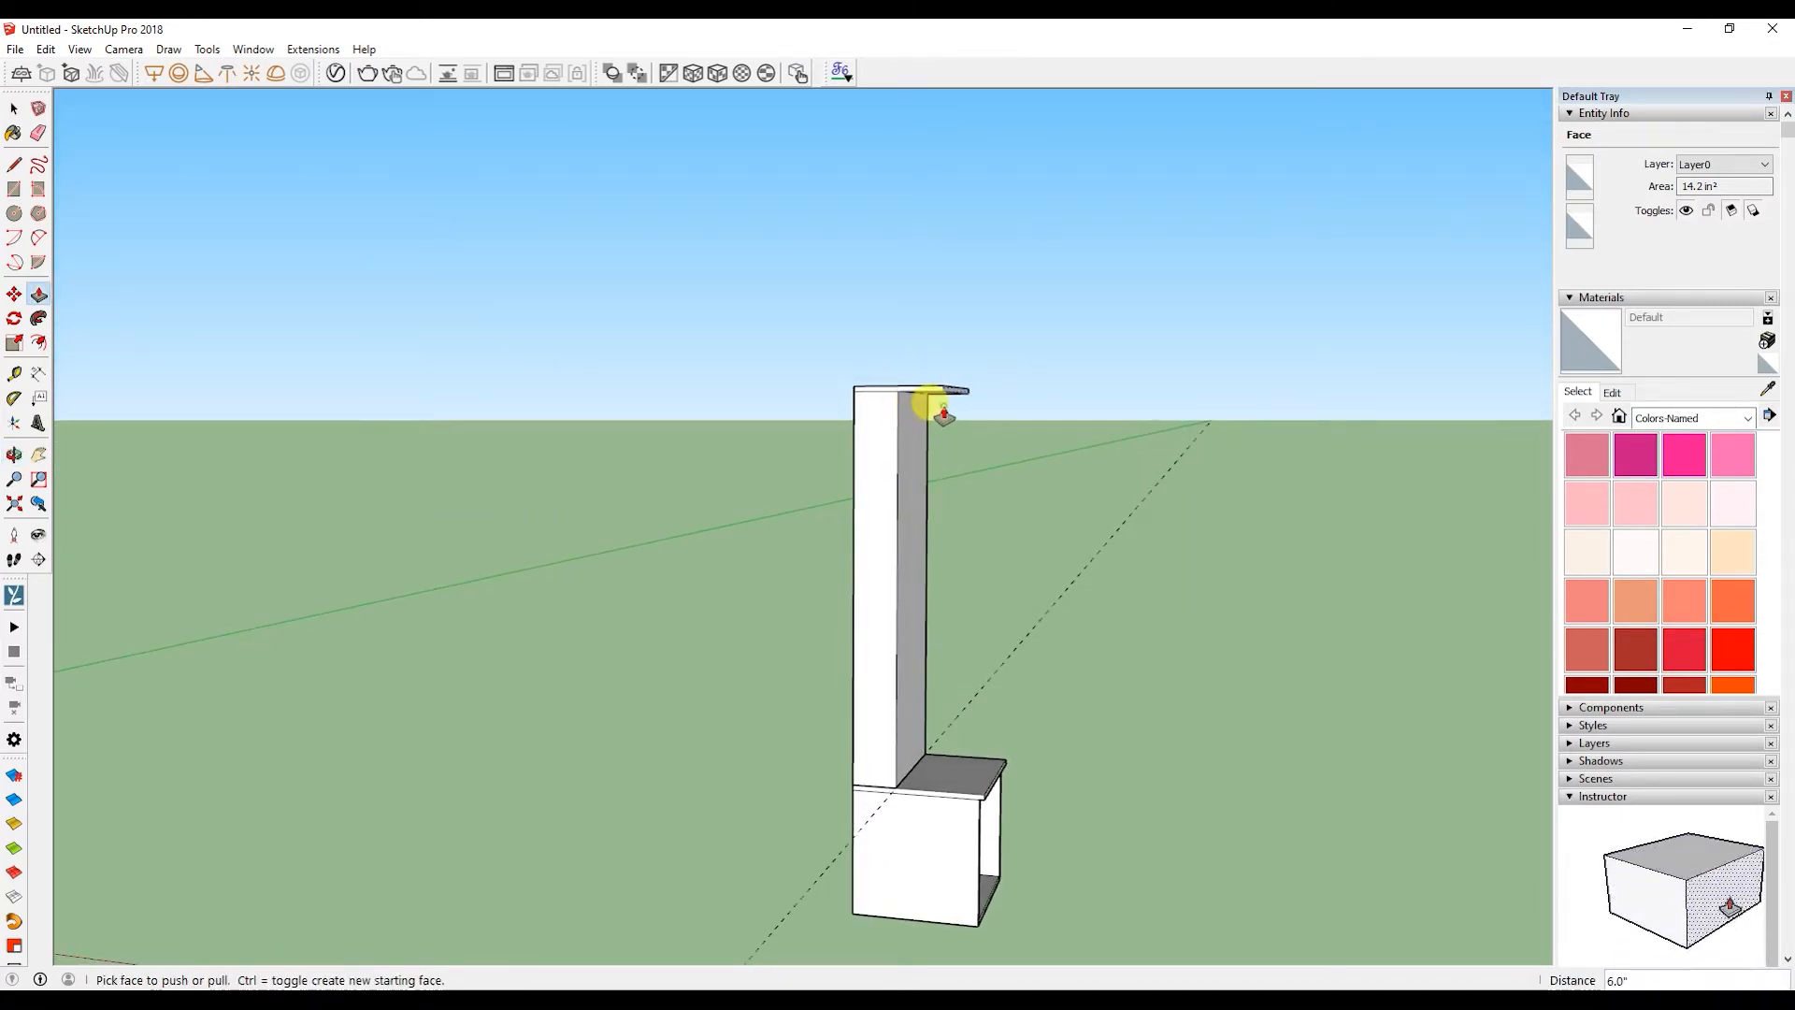
{"action": "middle_click_drag", "start_coordinate": [944, 405], "coordinate": [889, 460]}
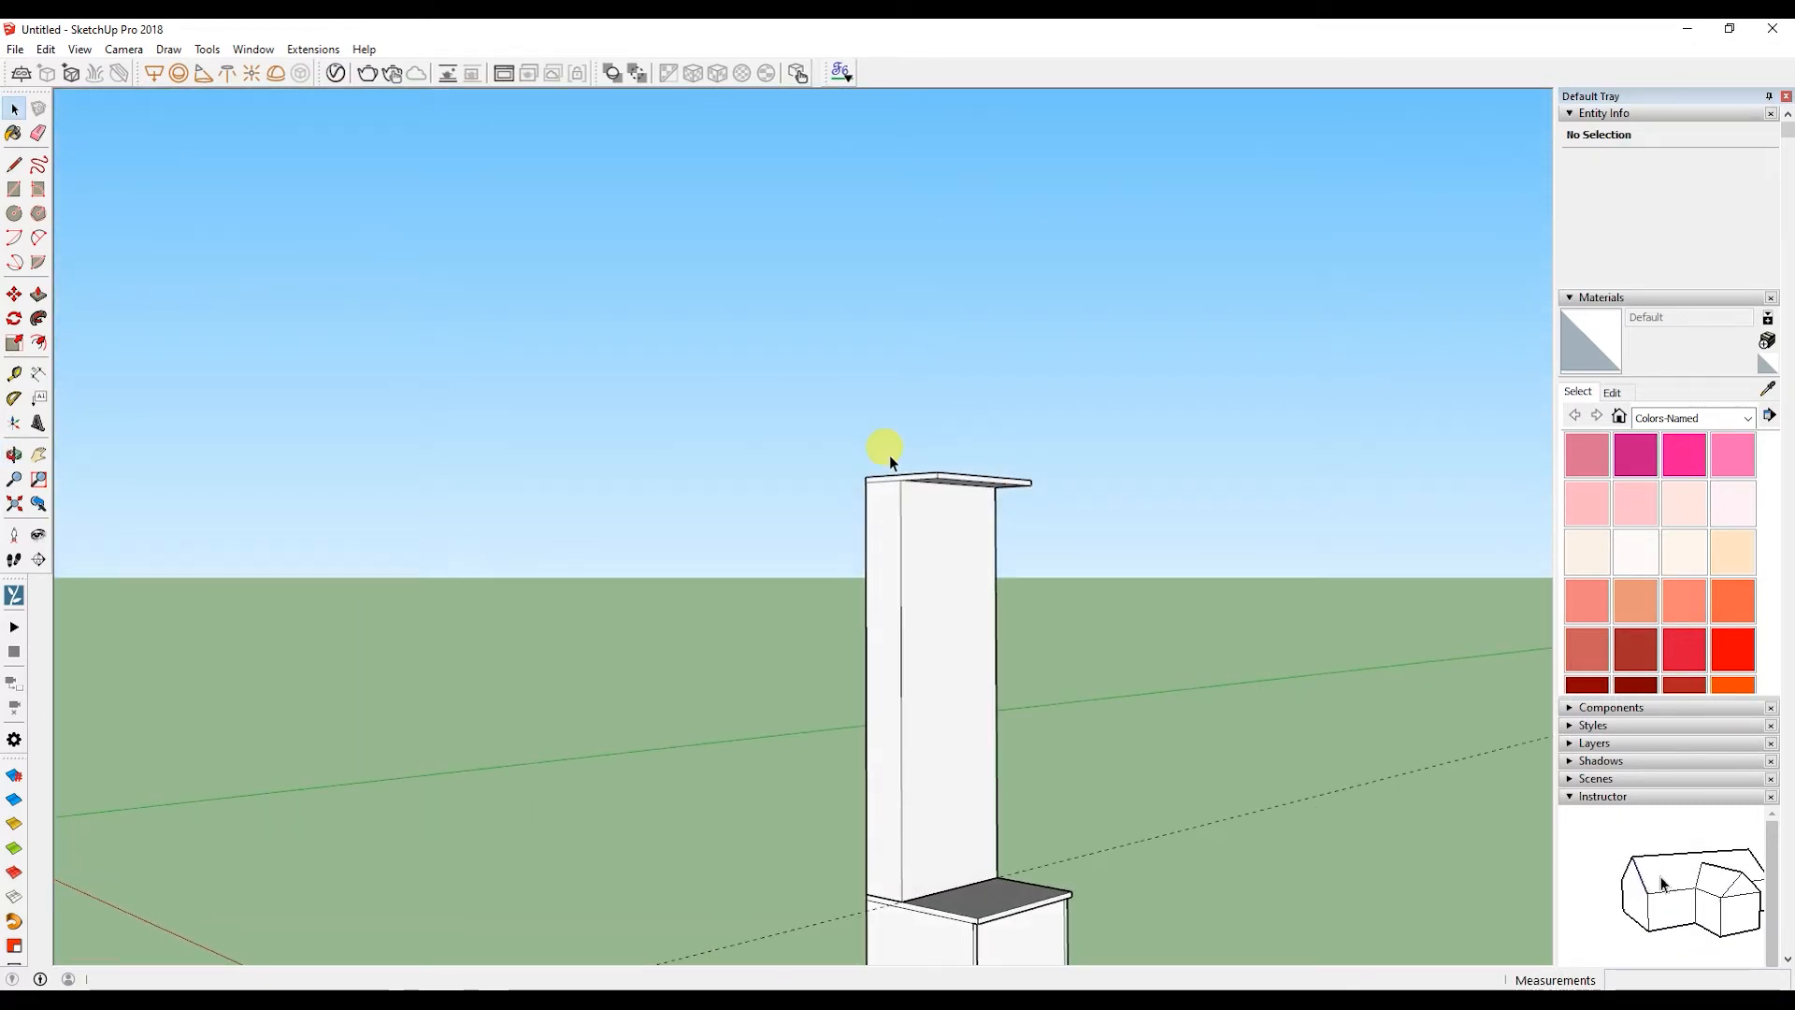
- Try offsetting the outline of the column's tall front face inward
{"action": "scroll", "coordinate": [905, 497], "scroll_direction": "up", "scroll_amount": 6}
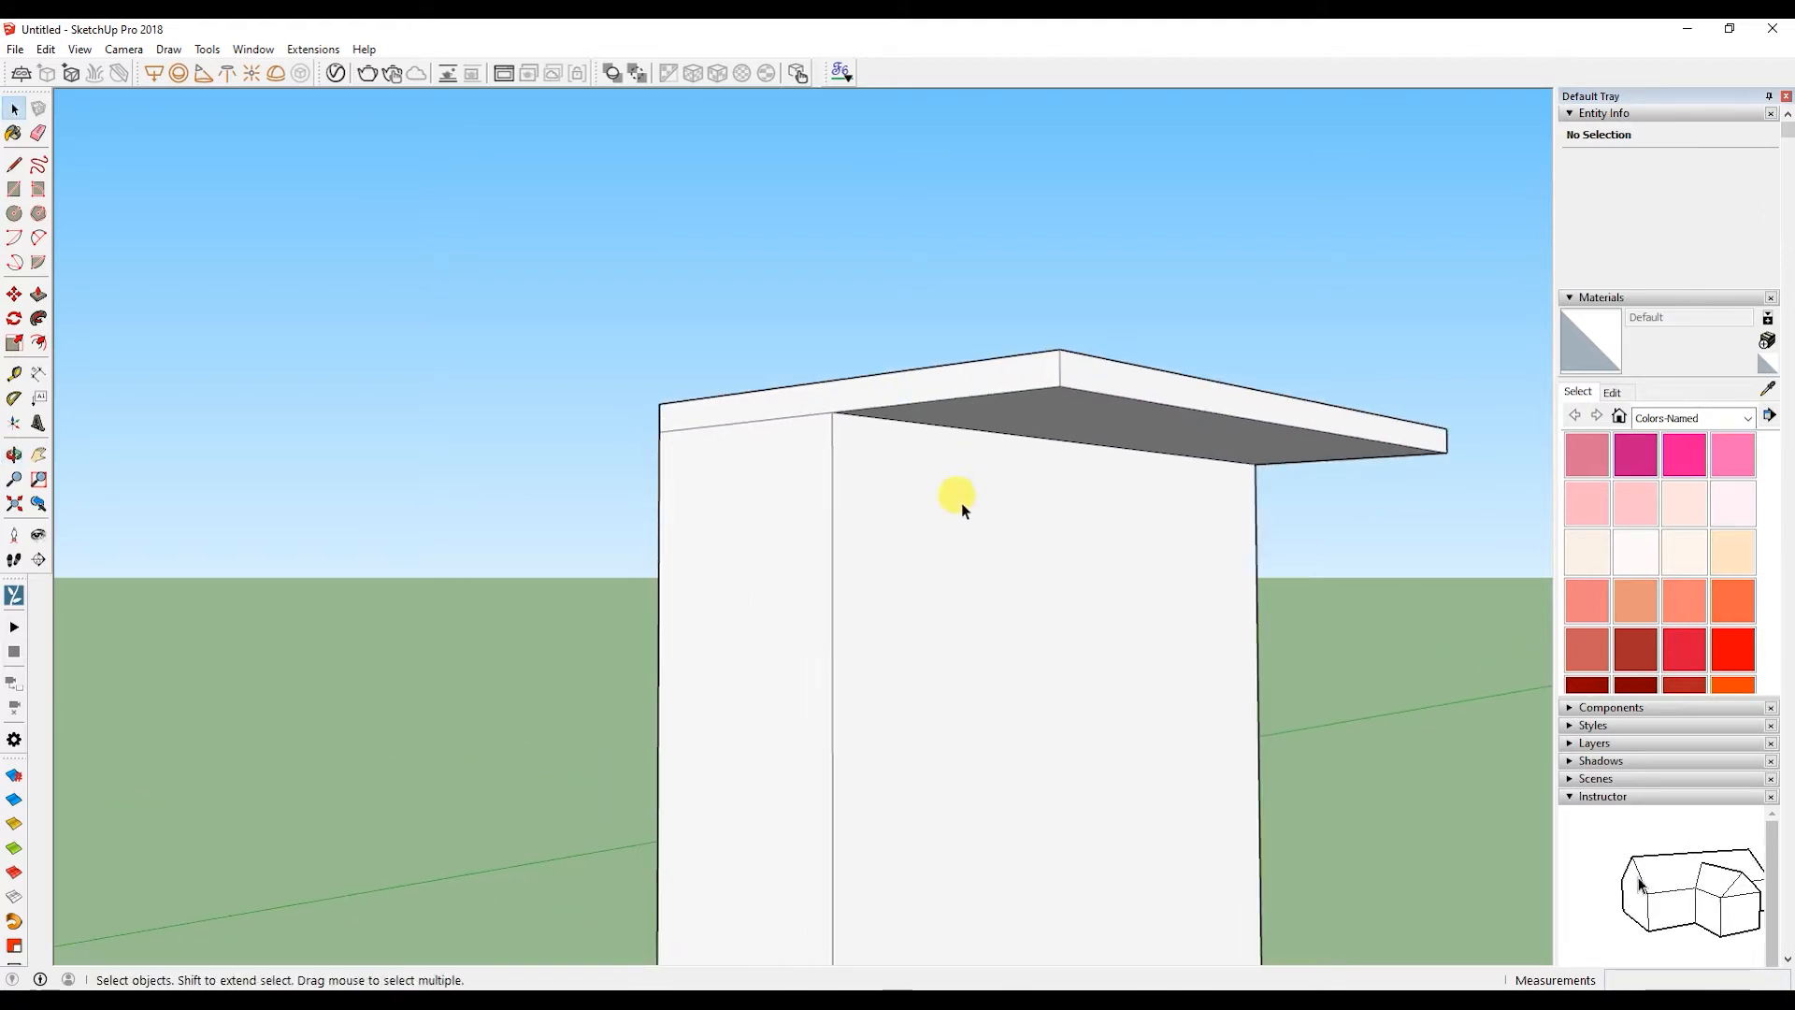
{"action": "left_click", "coordinate": [961, 505]}
{"action": "key", "text": "o"}
{"action": "left_click", "coordinate": [39, 343]}
{"action": "left_click", "coordinate": [855, 553]}
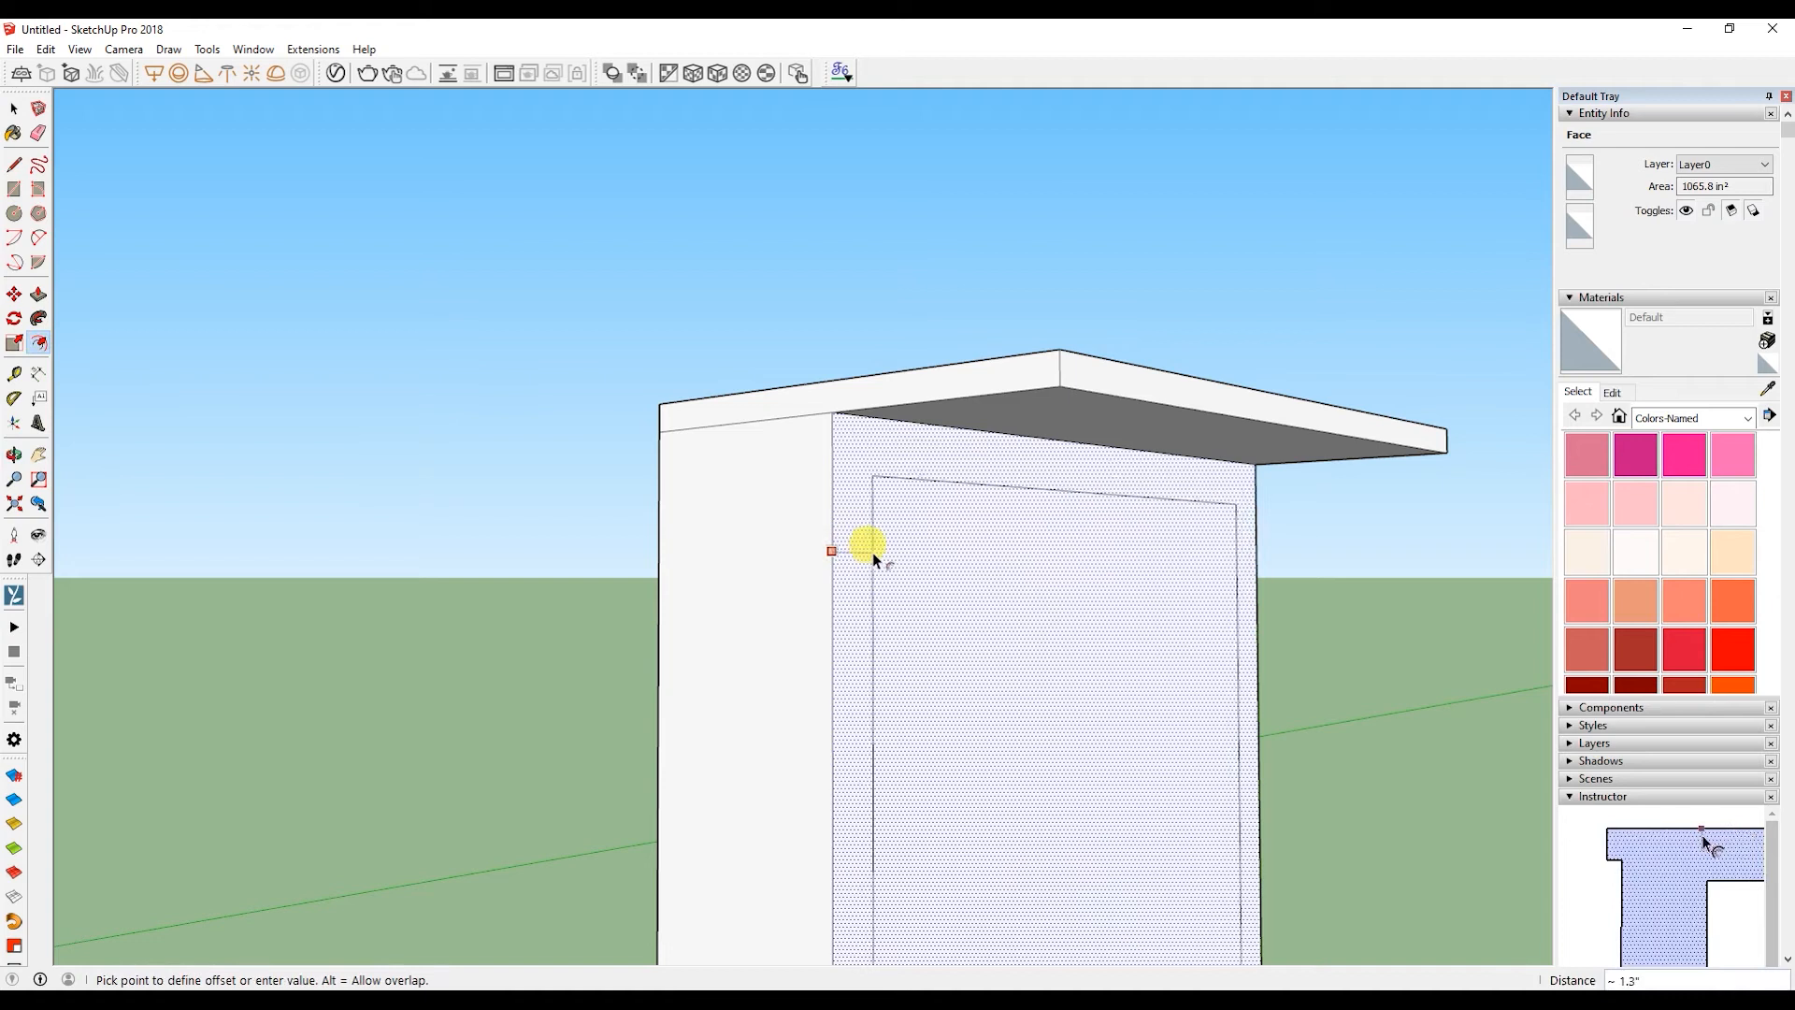
{"action": "key", "text": "Return"}
{"action": "key", "text": "space"}
{"action": "scroll", "coordinate": [973, 604], "scroll_direction": "down", "scroll_amount": 3}
{"action": "middle_click_drag", "start_coordinate": [973, 604], "coordinate": [1000, 442], "text": "shift"}
{"action": "scroll", "coordinate": [985, 389], "scroll_direction": "down", "scroll_amount": 6}
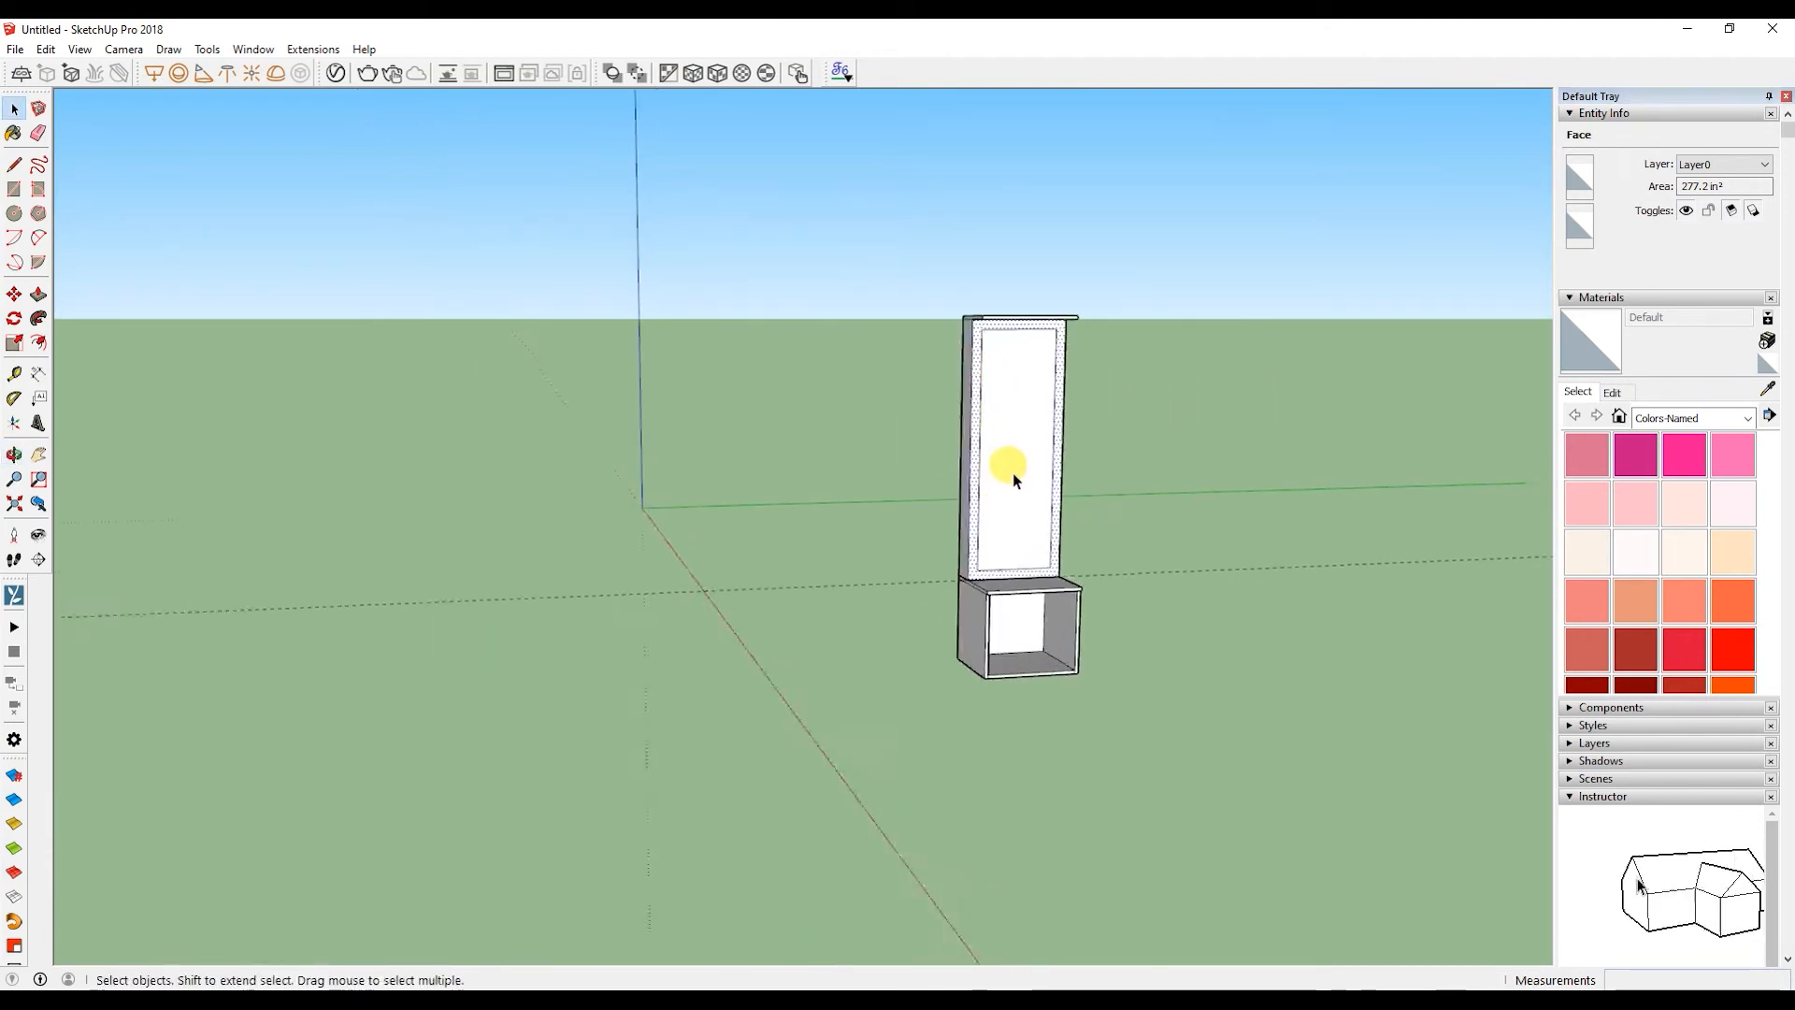
{"action": "scroll", "coordinate": [1013, 473], "scroll_direction": "up", "scroll_amount": 5}
{"action": "key", "text": "space"}
{"action": "middle_click_drag", "start_coordinate": [1035, 589], "coordinate": [1087, 569]}
{"action": "left_click", "coordinate": [1056, 620]}
{"action": "middle_click_drag", "start_coordinate": [1007, 684], "coordinate": [1019, 697]}
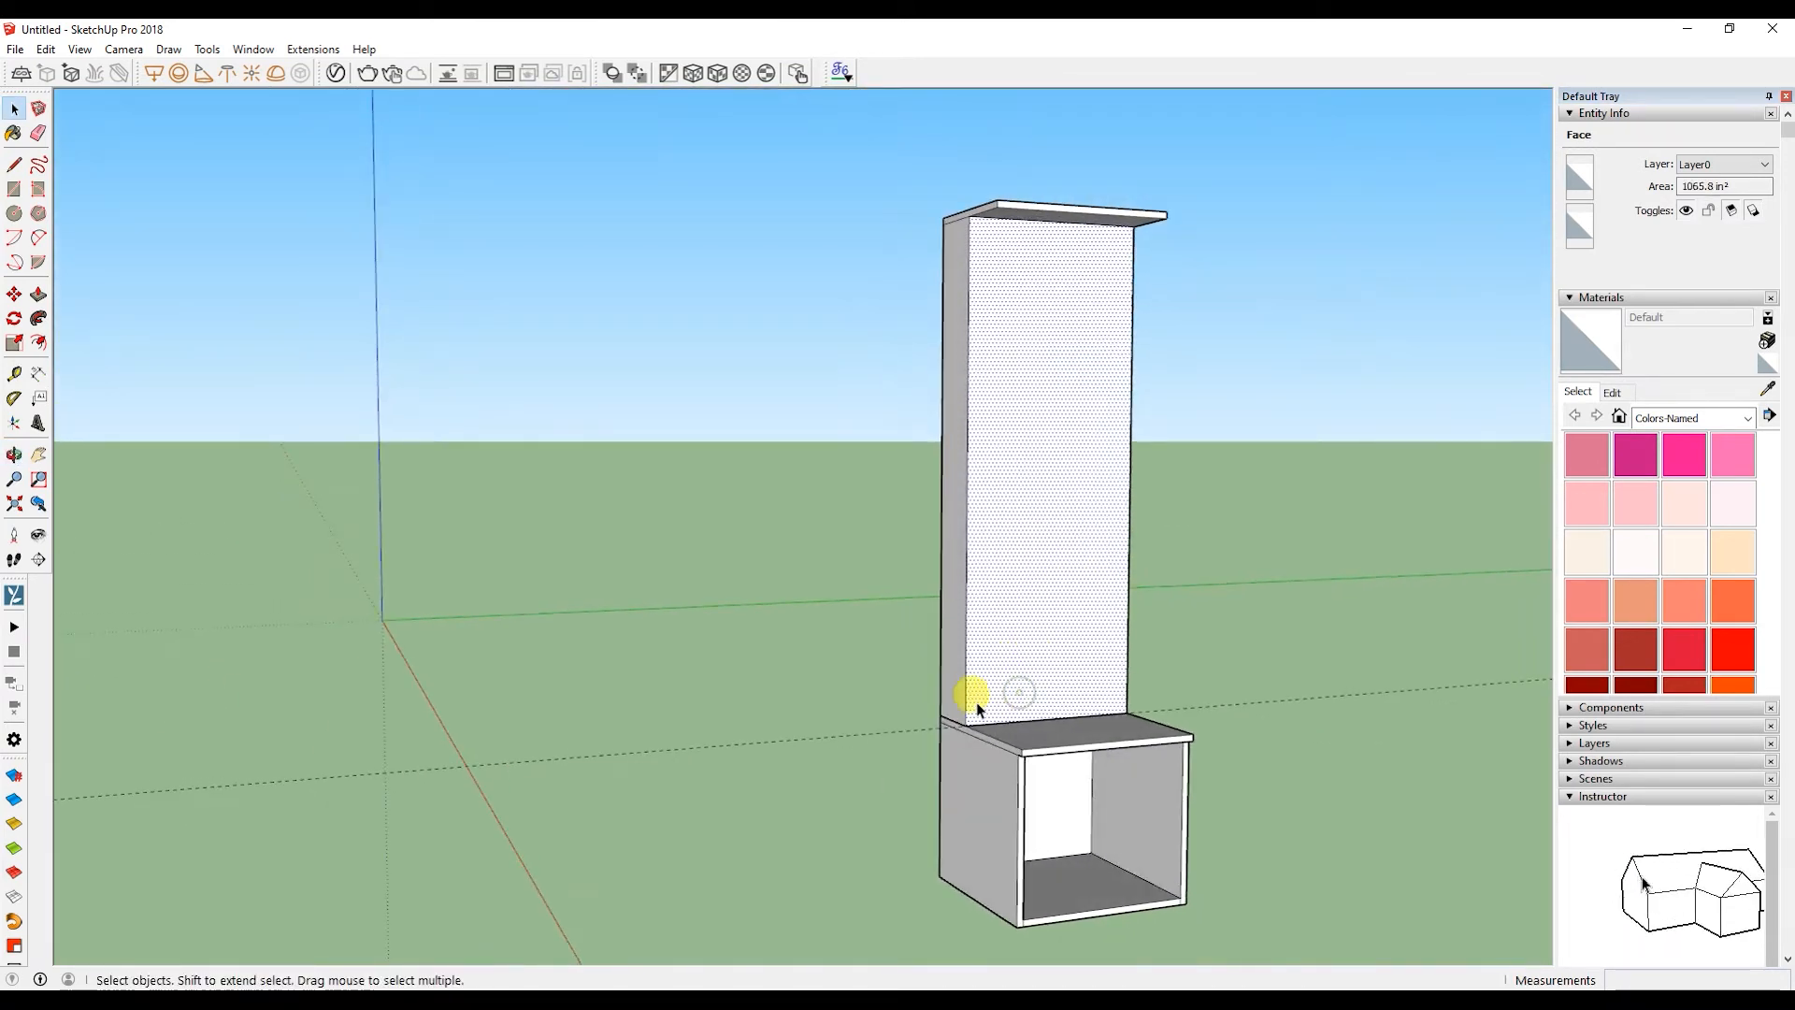
- Try copying the column's lower front edge upward by 5" on the front face
{"action": "scroll", "coordinate": [976, 703], "scroll_direction": "down", "scroll_amount": 6}
{"action": "scroll", "coordinate": [976, 706], "scroll_direction": "up", "scroll_amount": 4}
{"action": "scroll", "coordinate": [973, 700], "scroll_direction": "down", "scroll_amount": 3}
{"action": "scroll", "coordinate": [975, 702], "scroll_direction": "up", "scroll_amount": 6}
{"action": "scroll", "coordinate": [1038, 697], "scroll_direction": "up", "scroll_amount": 2}
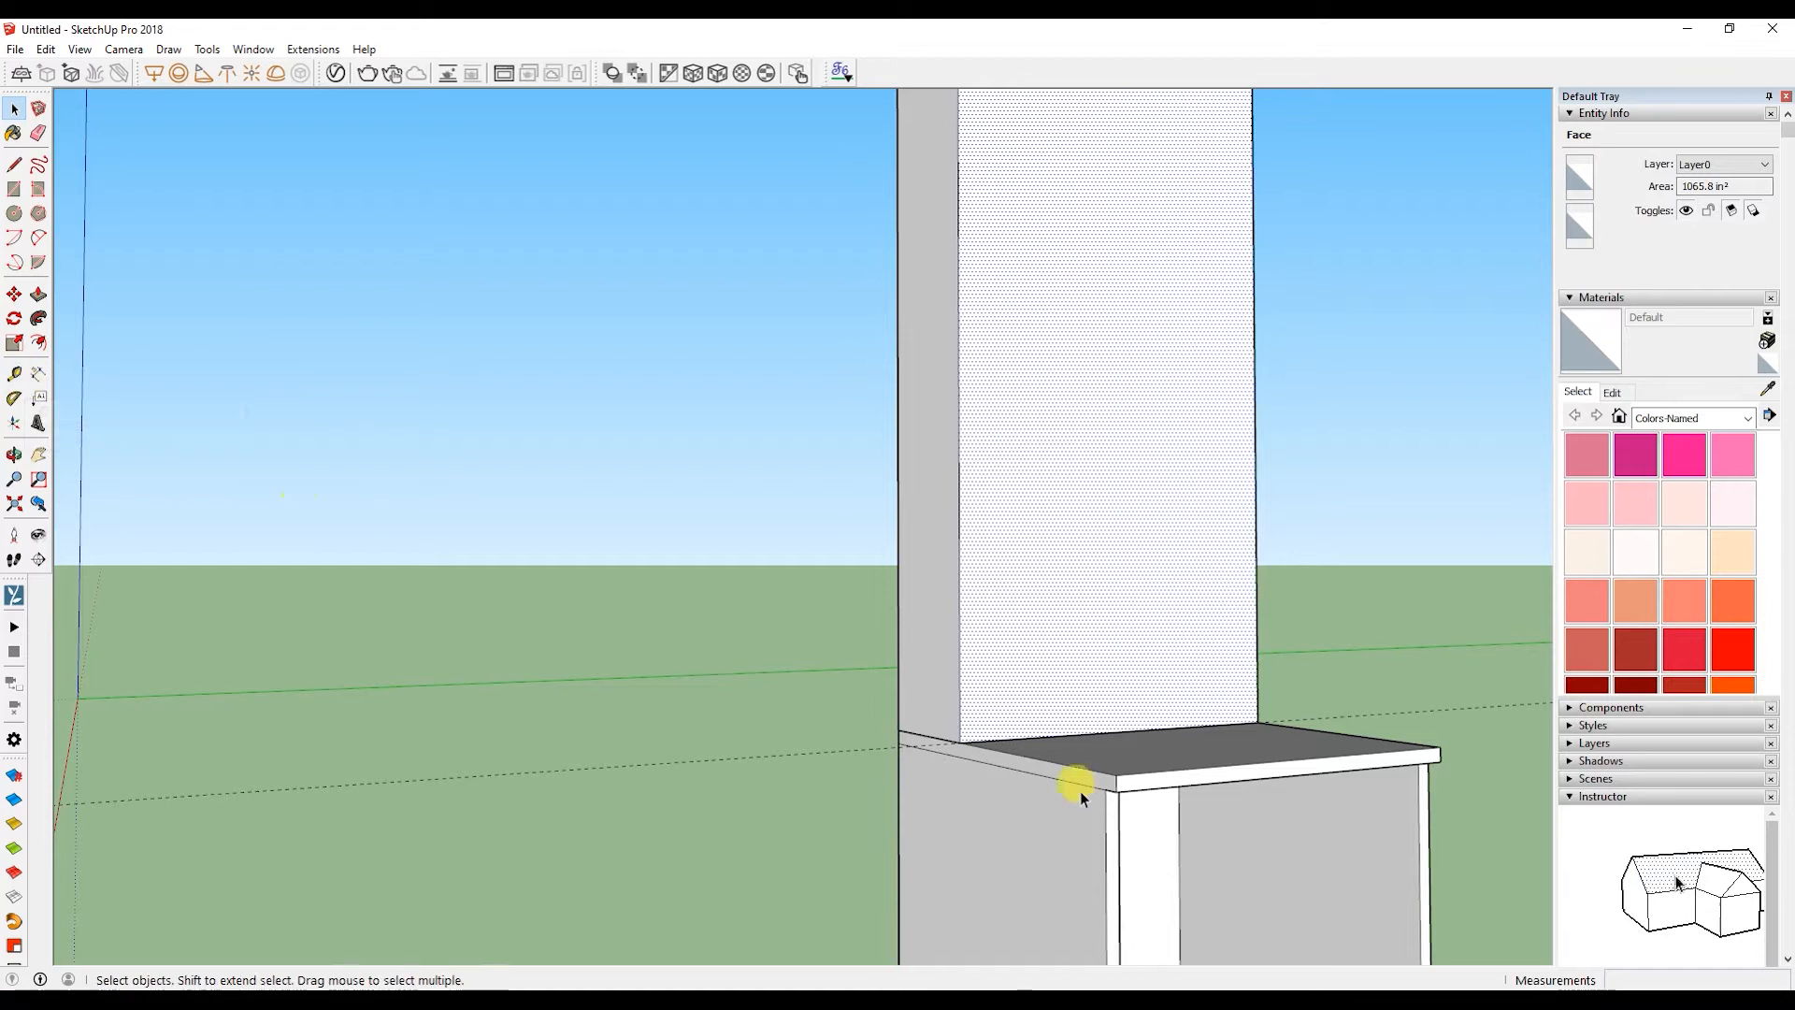
{"action": "left_click", "coordinate": [995, 739]}
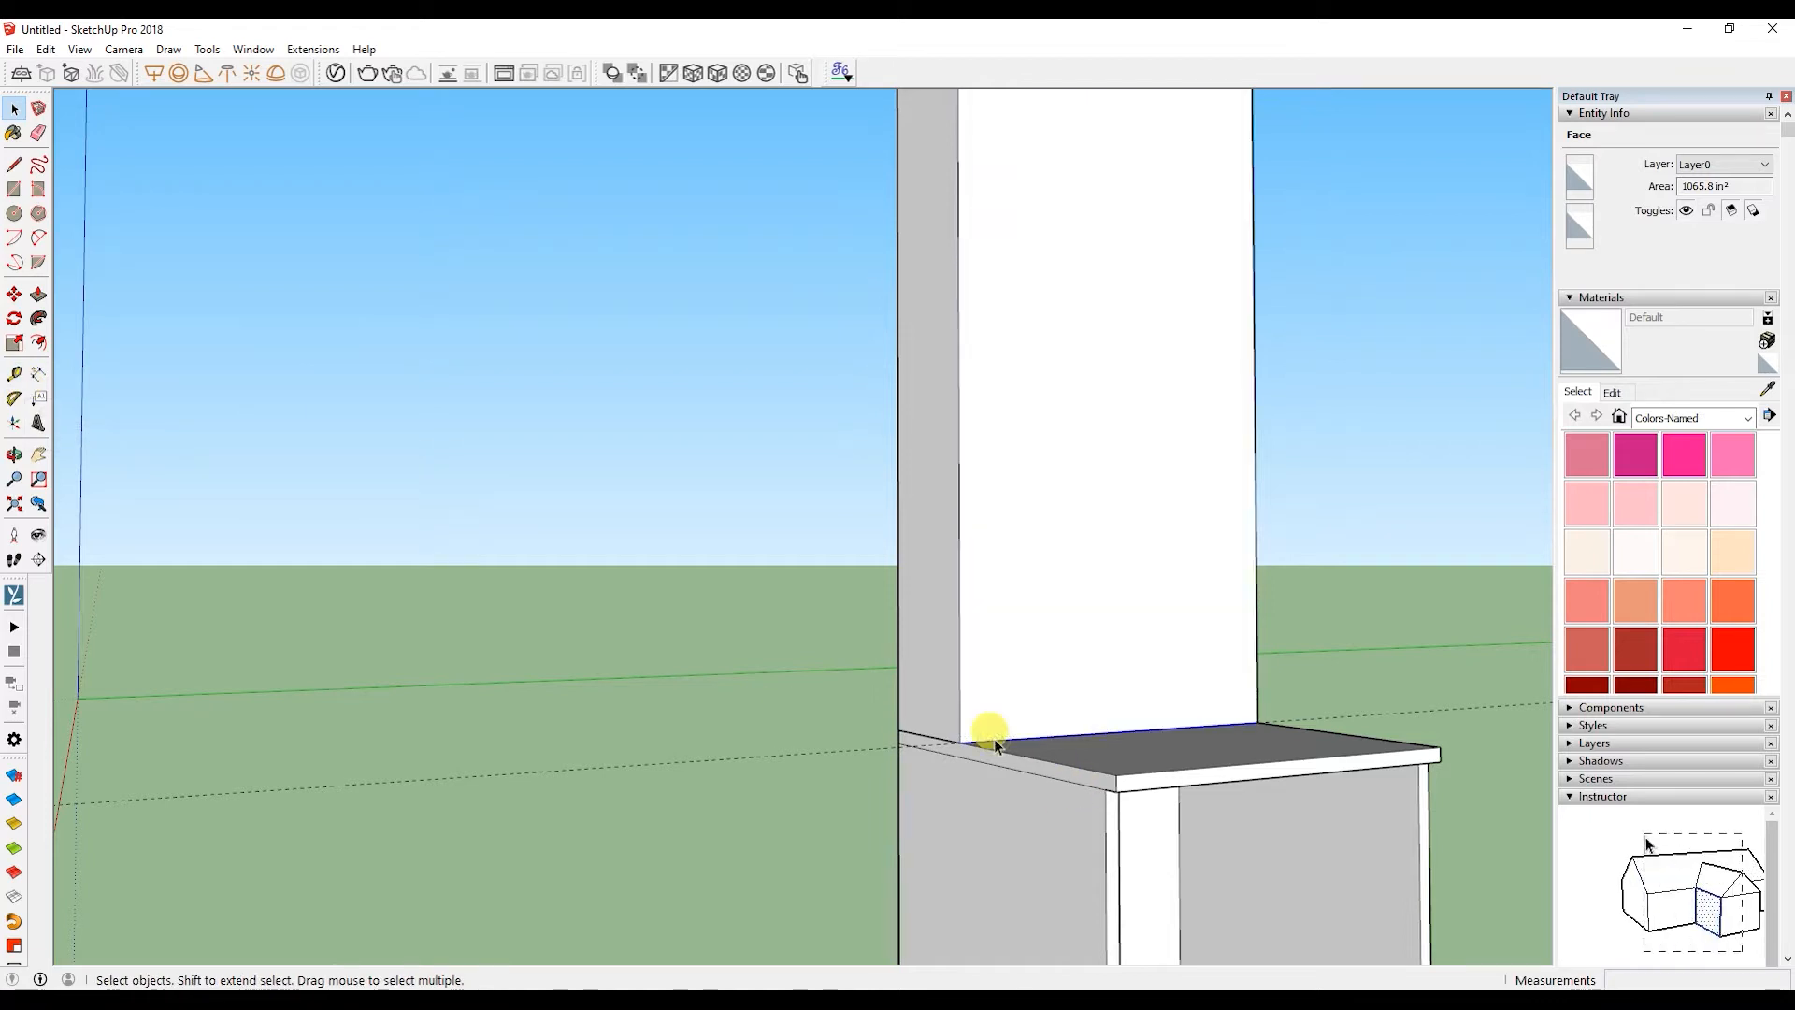
{"action": "key", "text": "m"}
{"action": "left_click", "coordinate": [959, 743]}
{"action": "key", "text": "ctrl"}
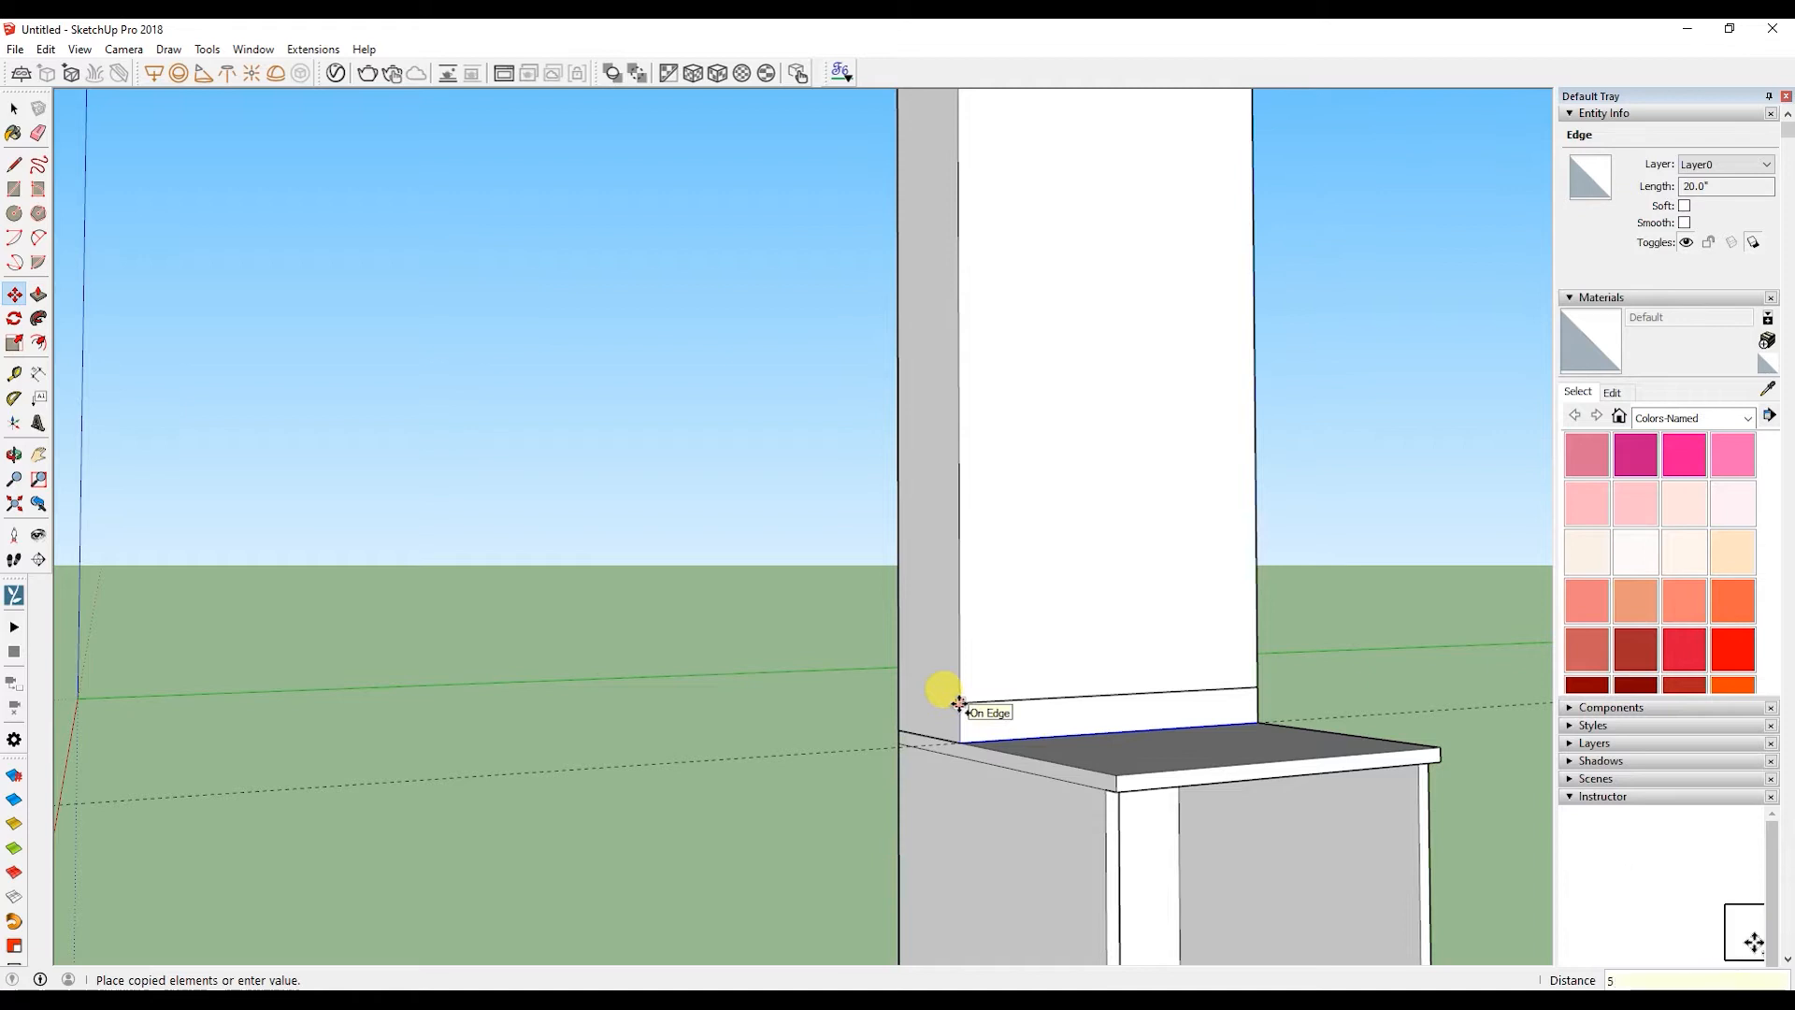
{"action": "key", "text": "Return"}
{"action": "key", "text": "space"}
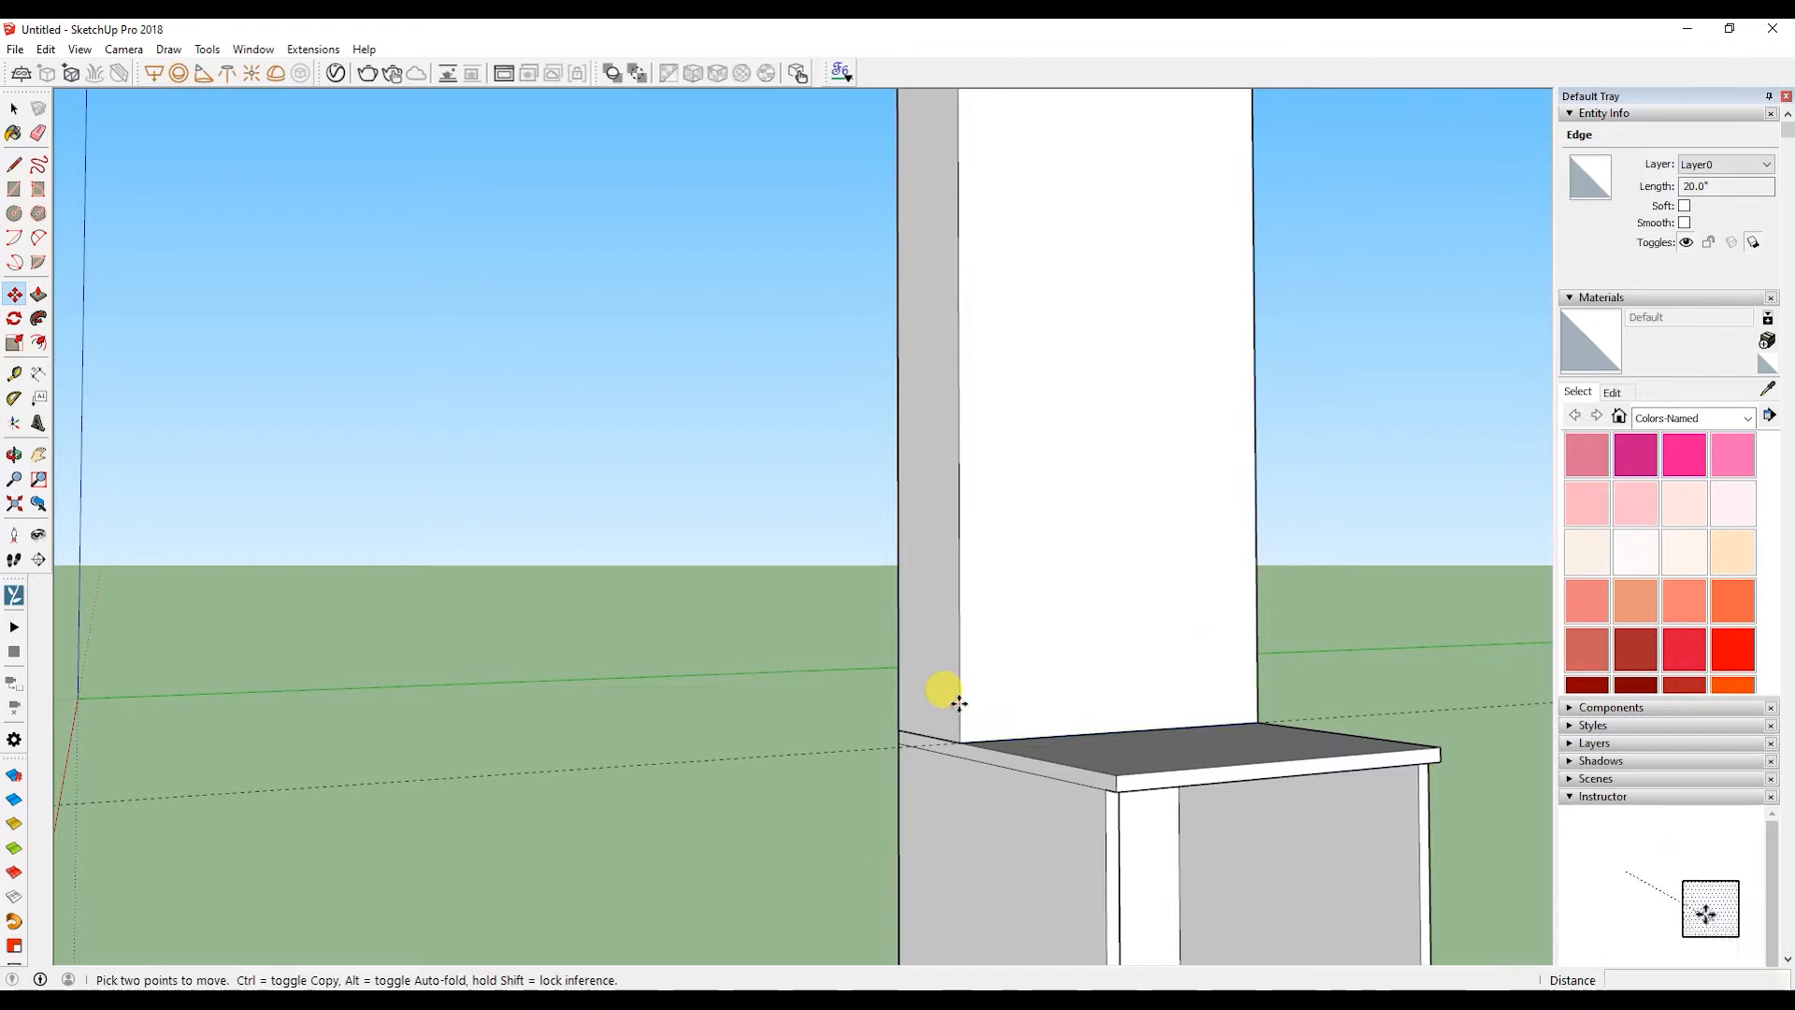
- Copy the column's lower front edge upward to mark off an 80 in² strip above the cabinet top
{"action": "left_click", "coordinate": [965, 728]}
{"action": "left_click", "coordinate": [983, 735]}
{"action": "left_click", "coordinate": [973, 739]}
{"action": "left_click", "coordinate": [962, 740]}
{"action": "key", "text": "m"}
{"action": "left_click", "coordinate": [962, 740]}
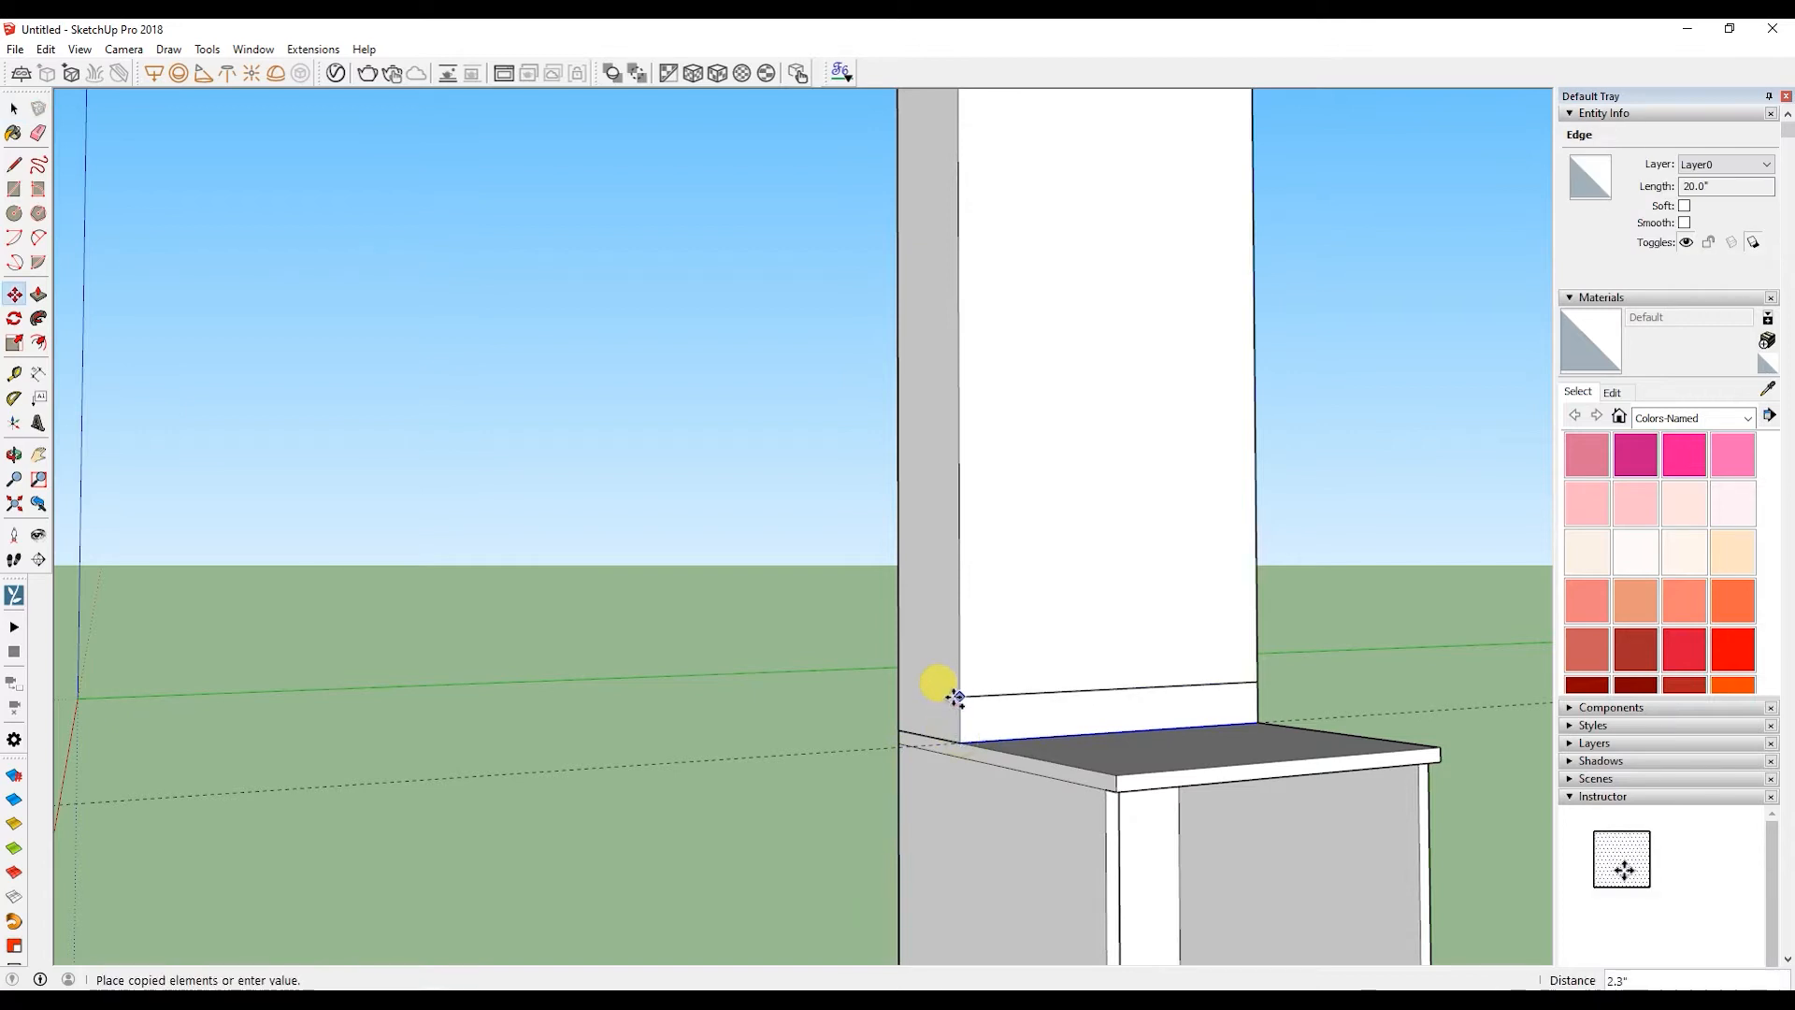
{"action": "key", "text": "space"}
- Offset the outline of the strip at the column's foot inward by 18mm
{"action": "left_click", "coordinate": [974, 701]}
{"action": "mouse_move", "coordinate": [973, 701]}
{"action": "middle_mouse_down"}
{"action": "mouse_move", "coordinate": [901, 674]}
{"action": "mouse_move", "coordinate": [946, 693]}
{"action": "middle_mouse_up"}
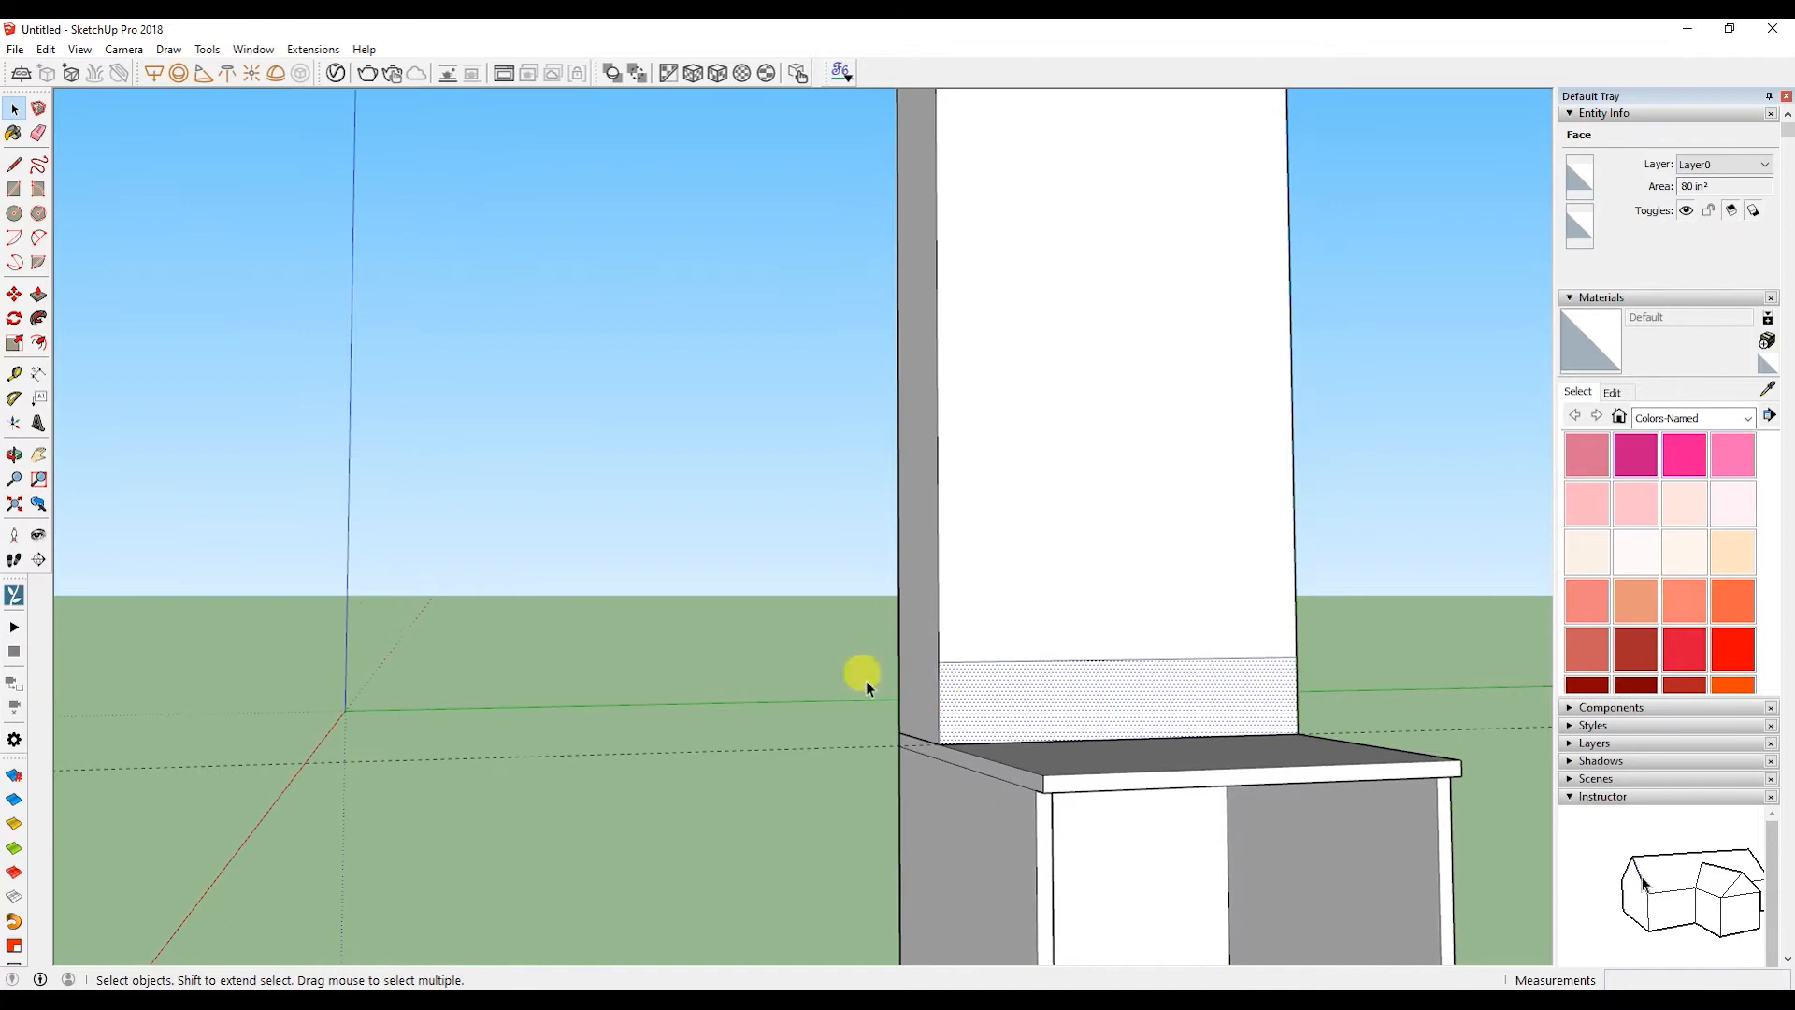
{"action": "left_click", "coordinate": [39, 343]}
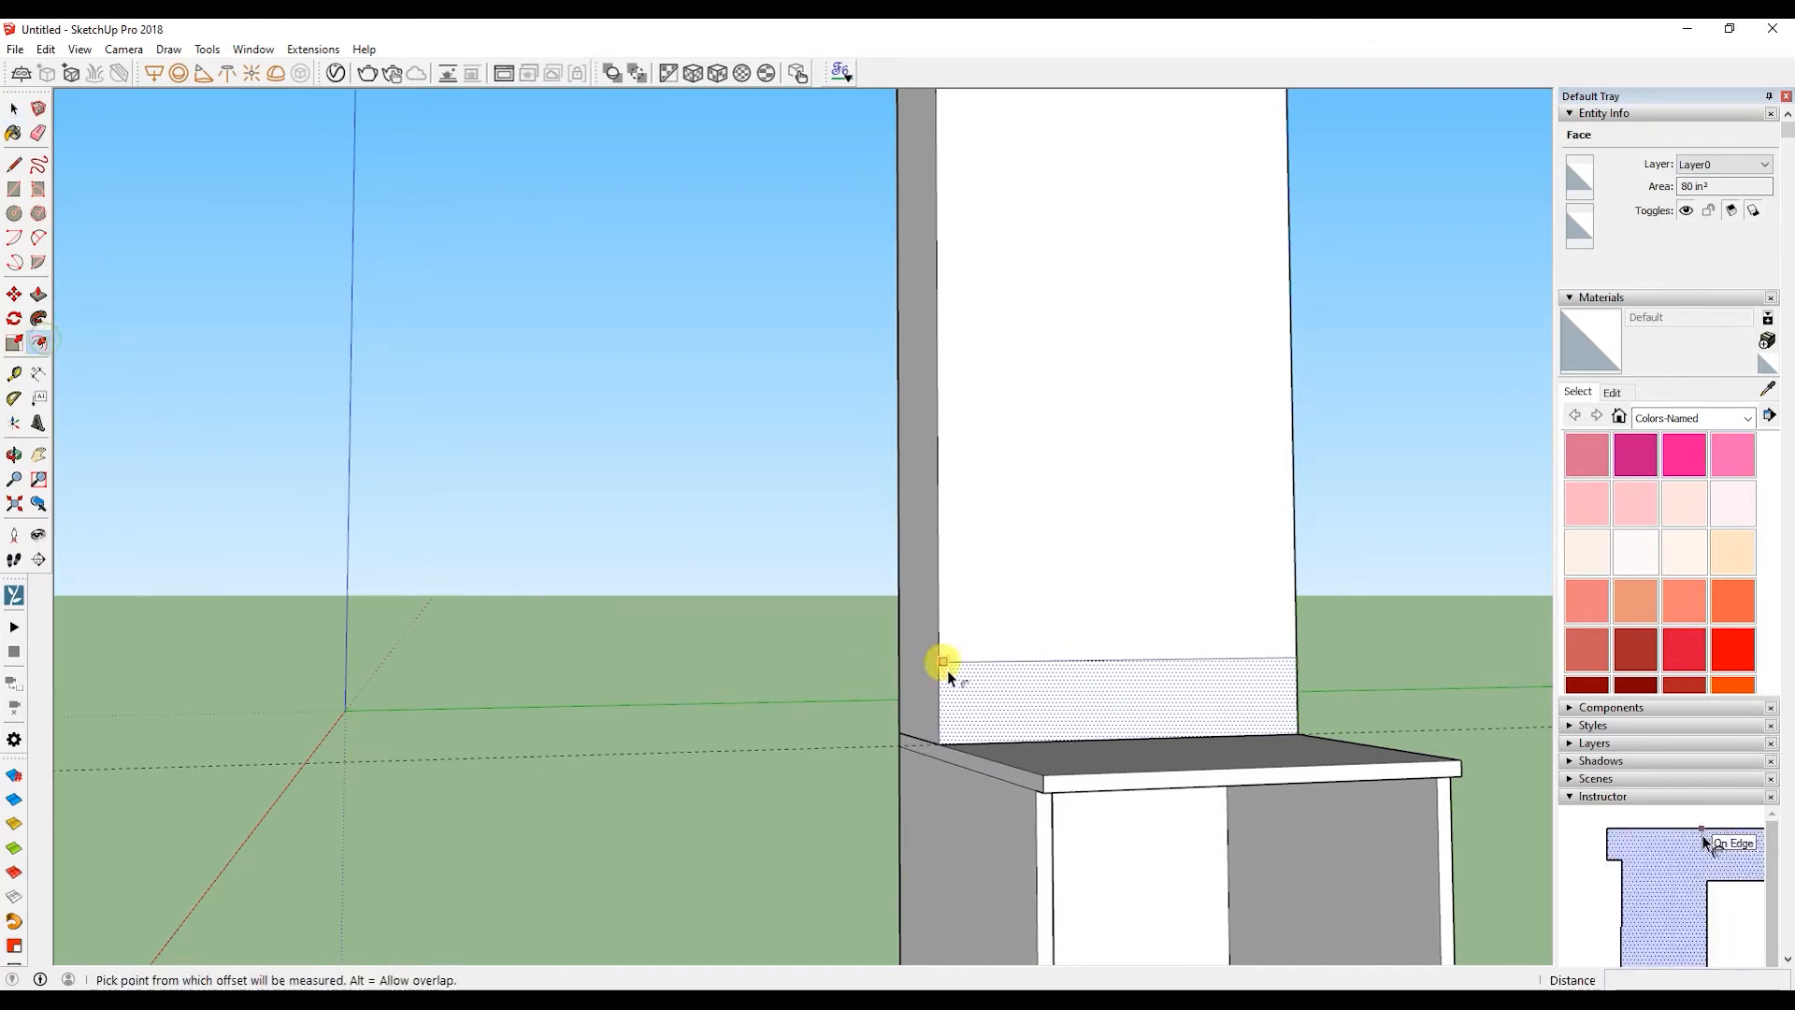
{"action": "left_click", "coordinate": [951, 709]}
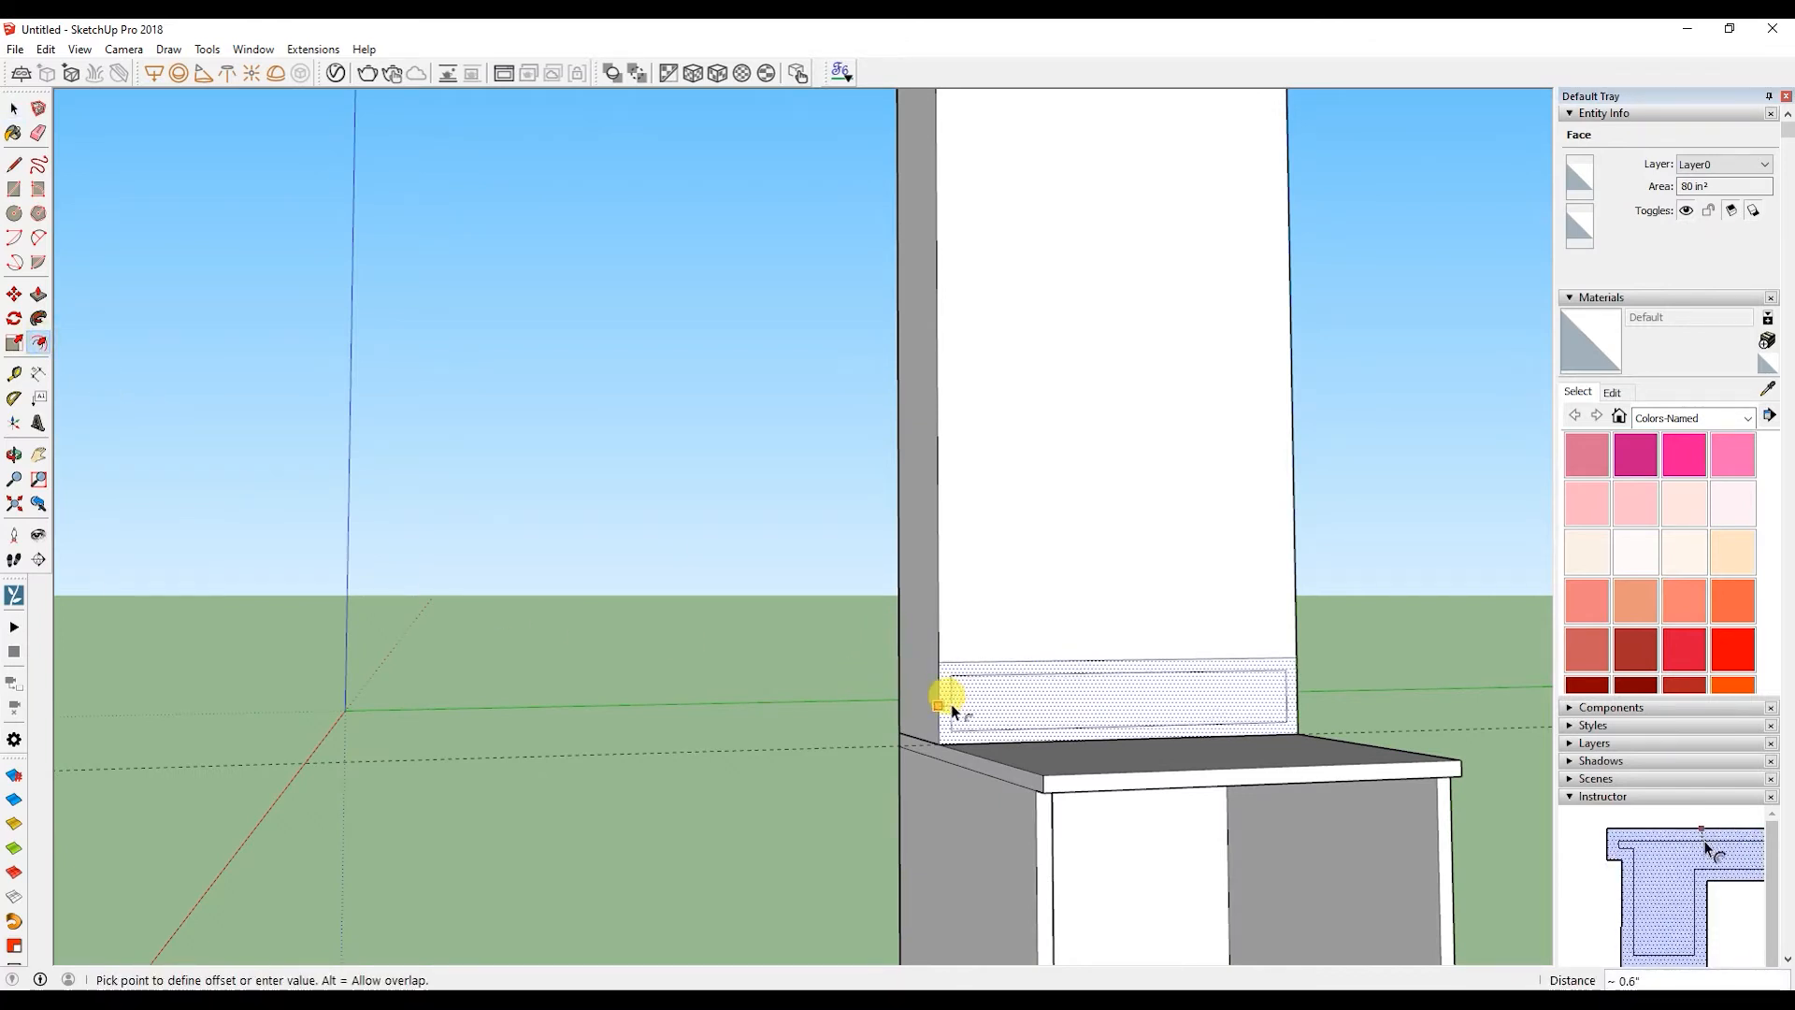
{"action": "type", "text": "18mm"}
{"action": "key", "text": "Return"}
- Extend the inset's vertical sides across the full height of the strip at the column's foot and erase the horizontal inset lines
{"action": "key", "text": "l"}
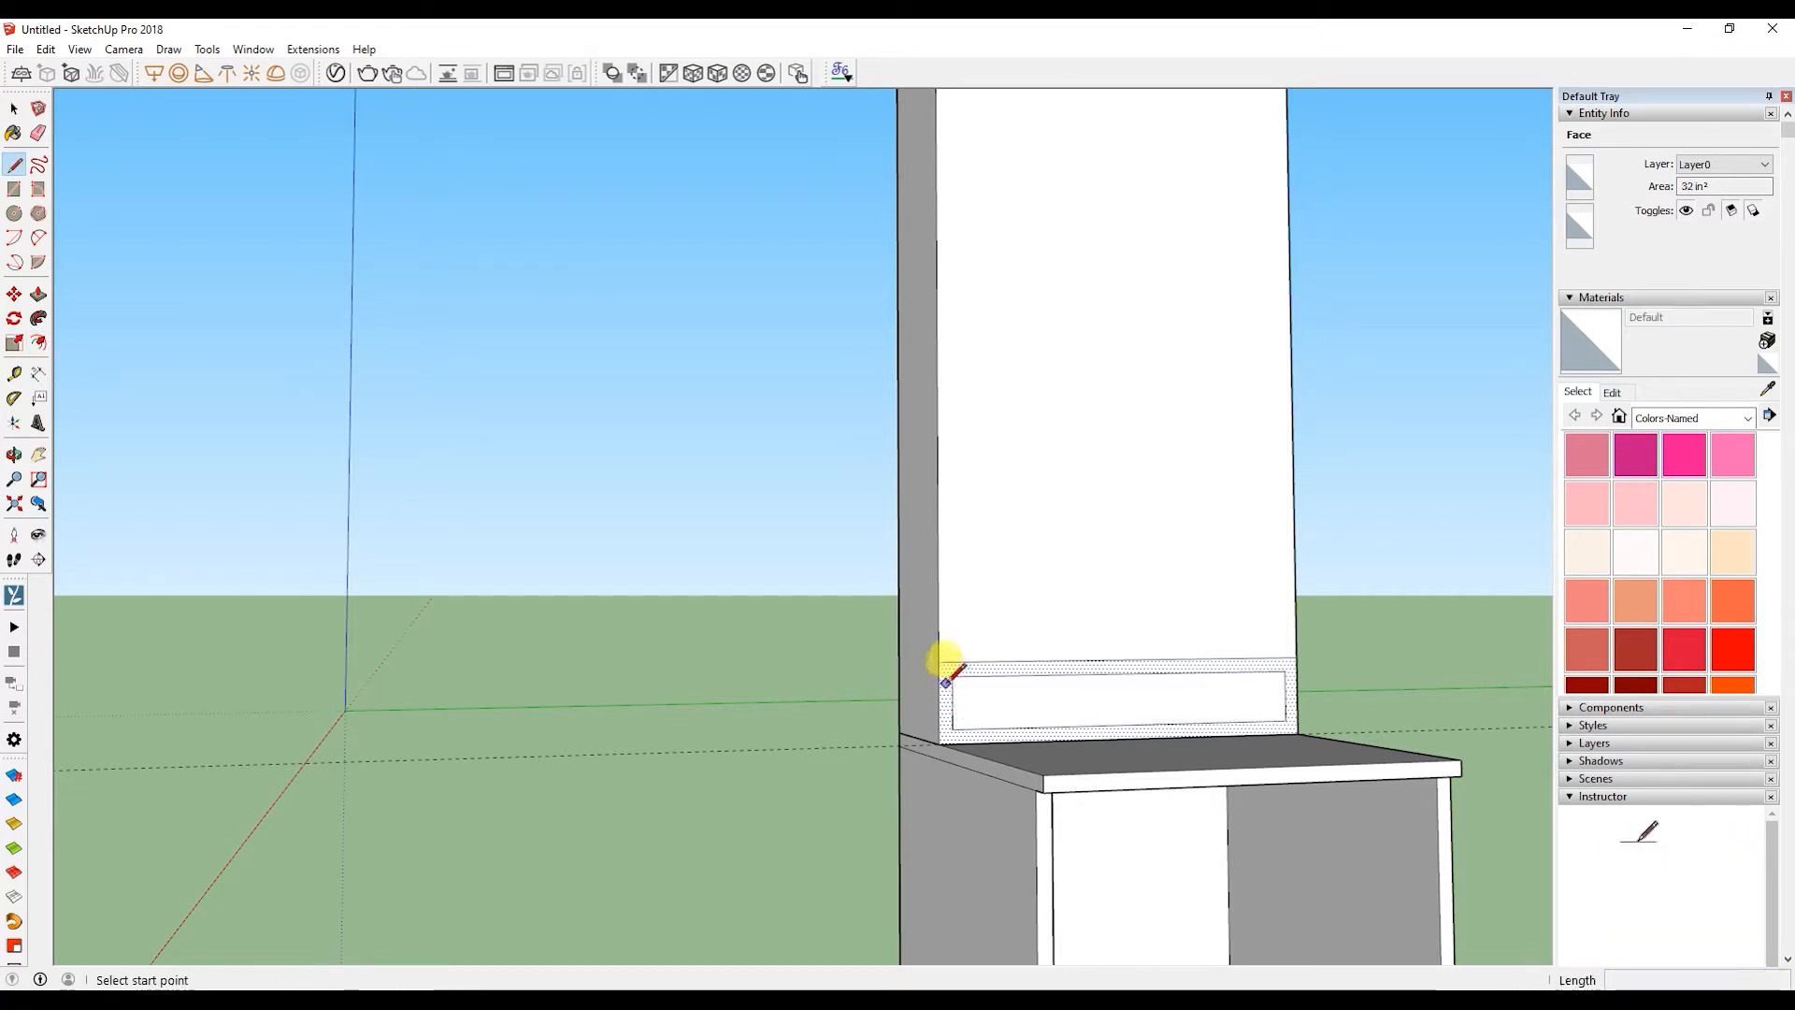
{"action": "left_click", "coordinate": [952, 675]}
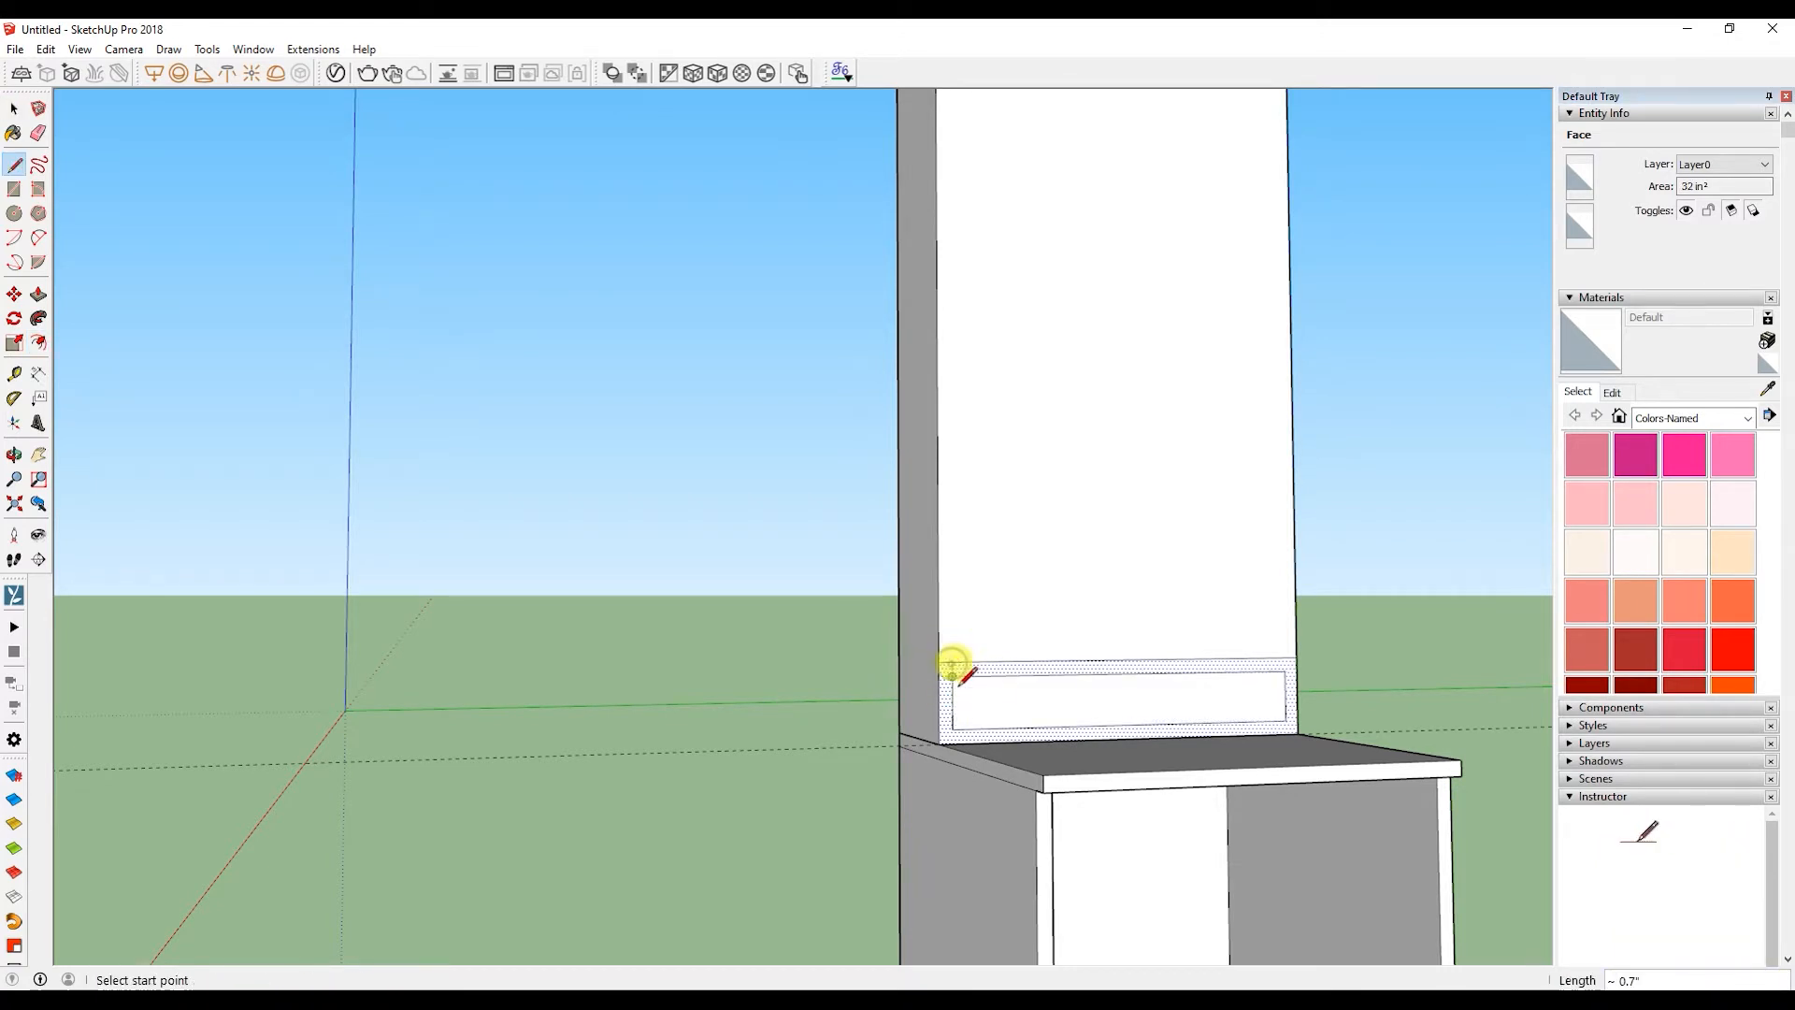
{"action": "left_click", "coordinate": [951, 730]}
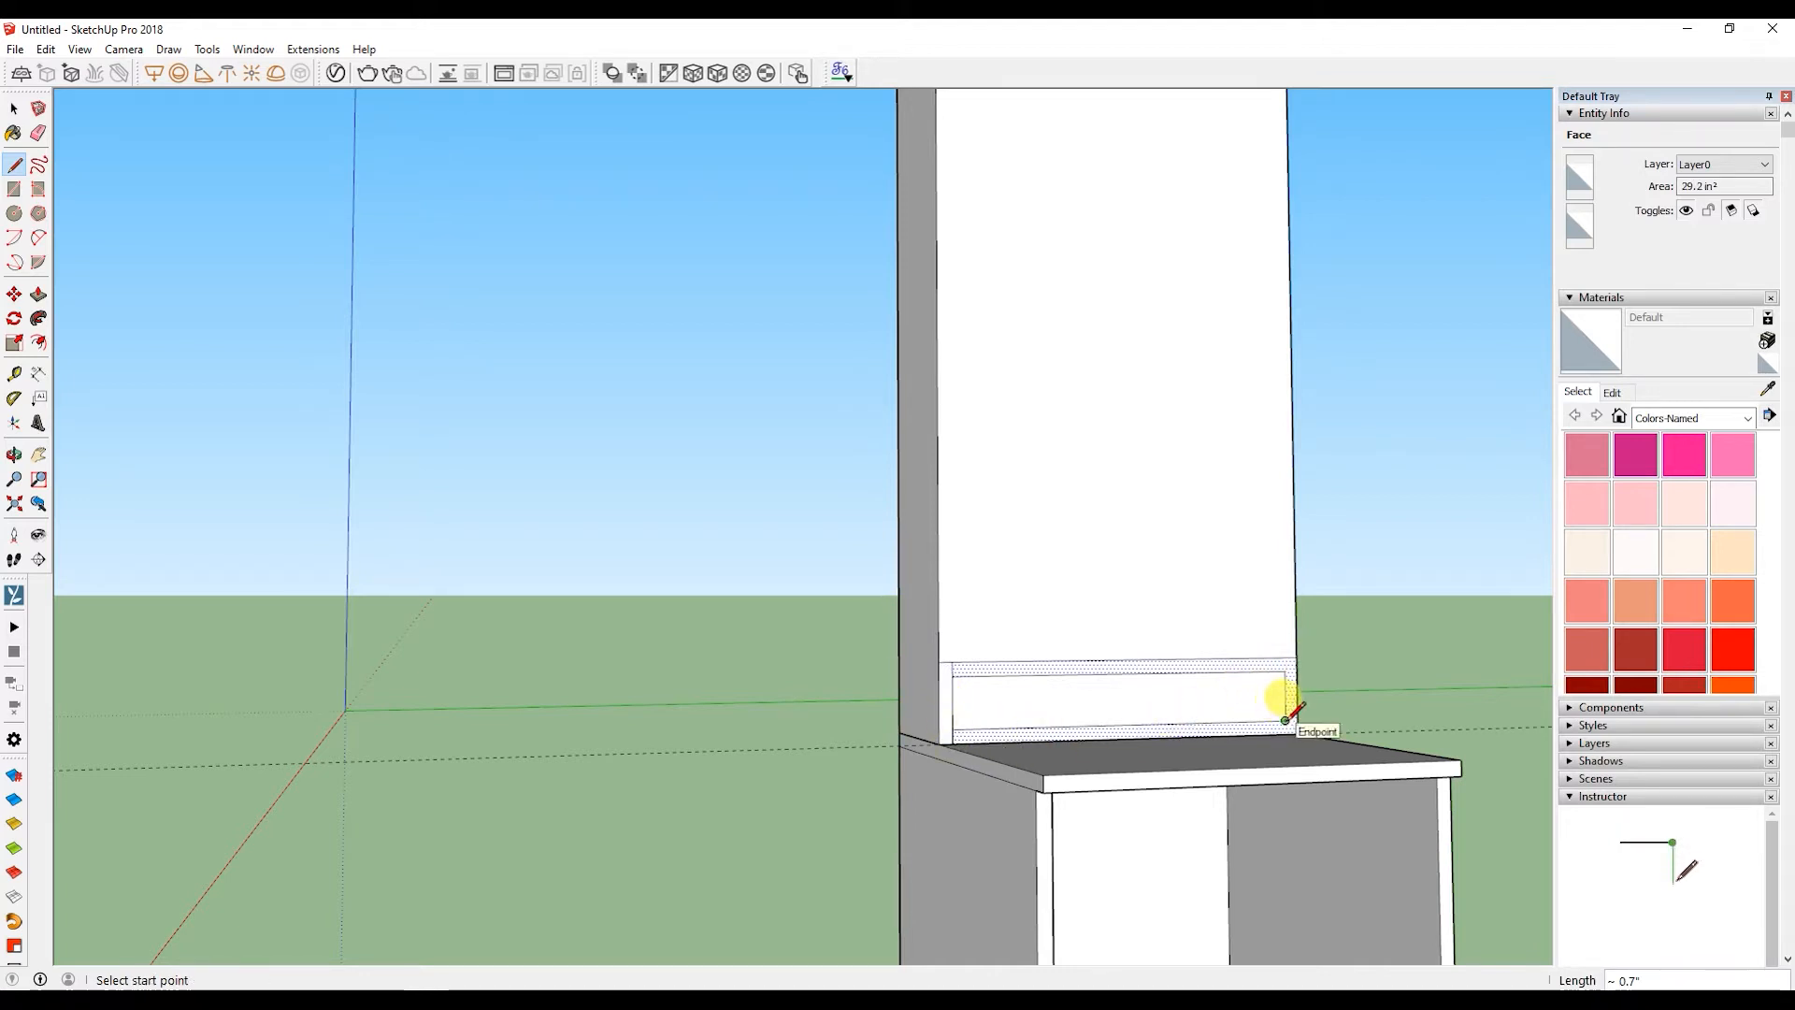
{"action": "left_click", "coordinate": [1285, 670]}
{"action": "left_click", "coordinate": [1287, 696]}
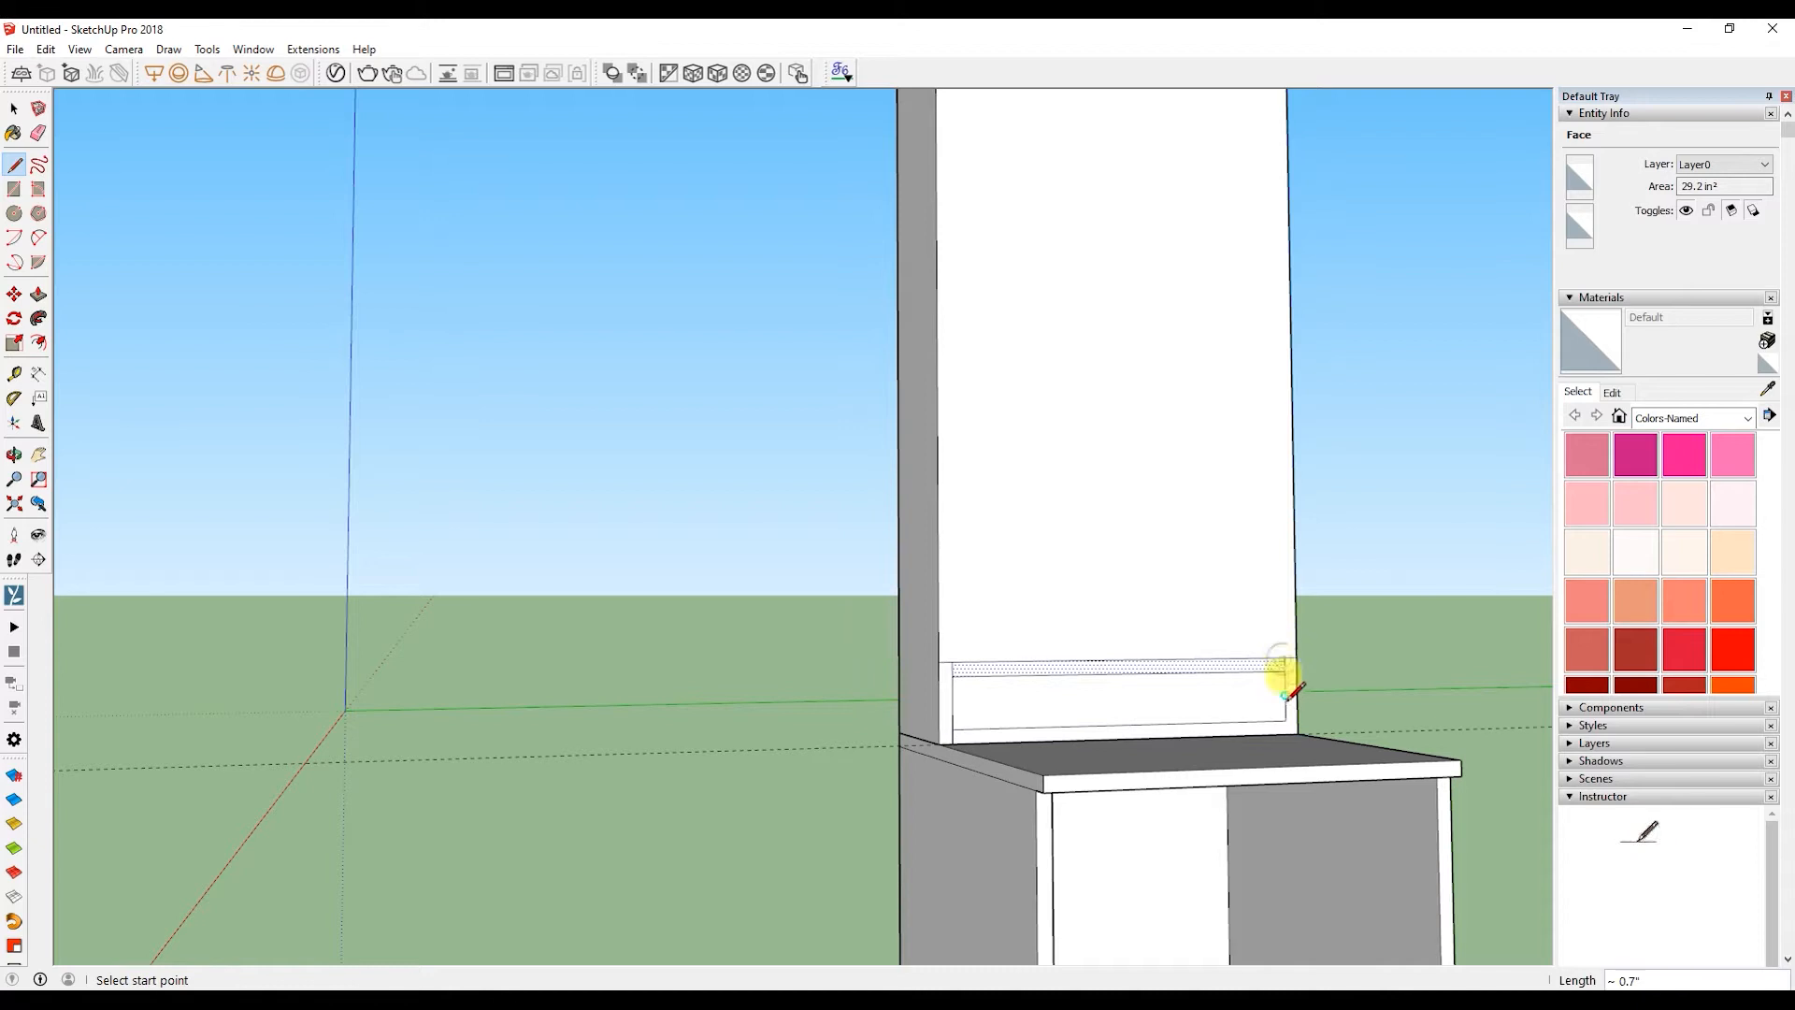
{"action": "key", "text": "space"}
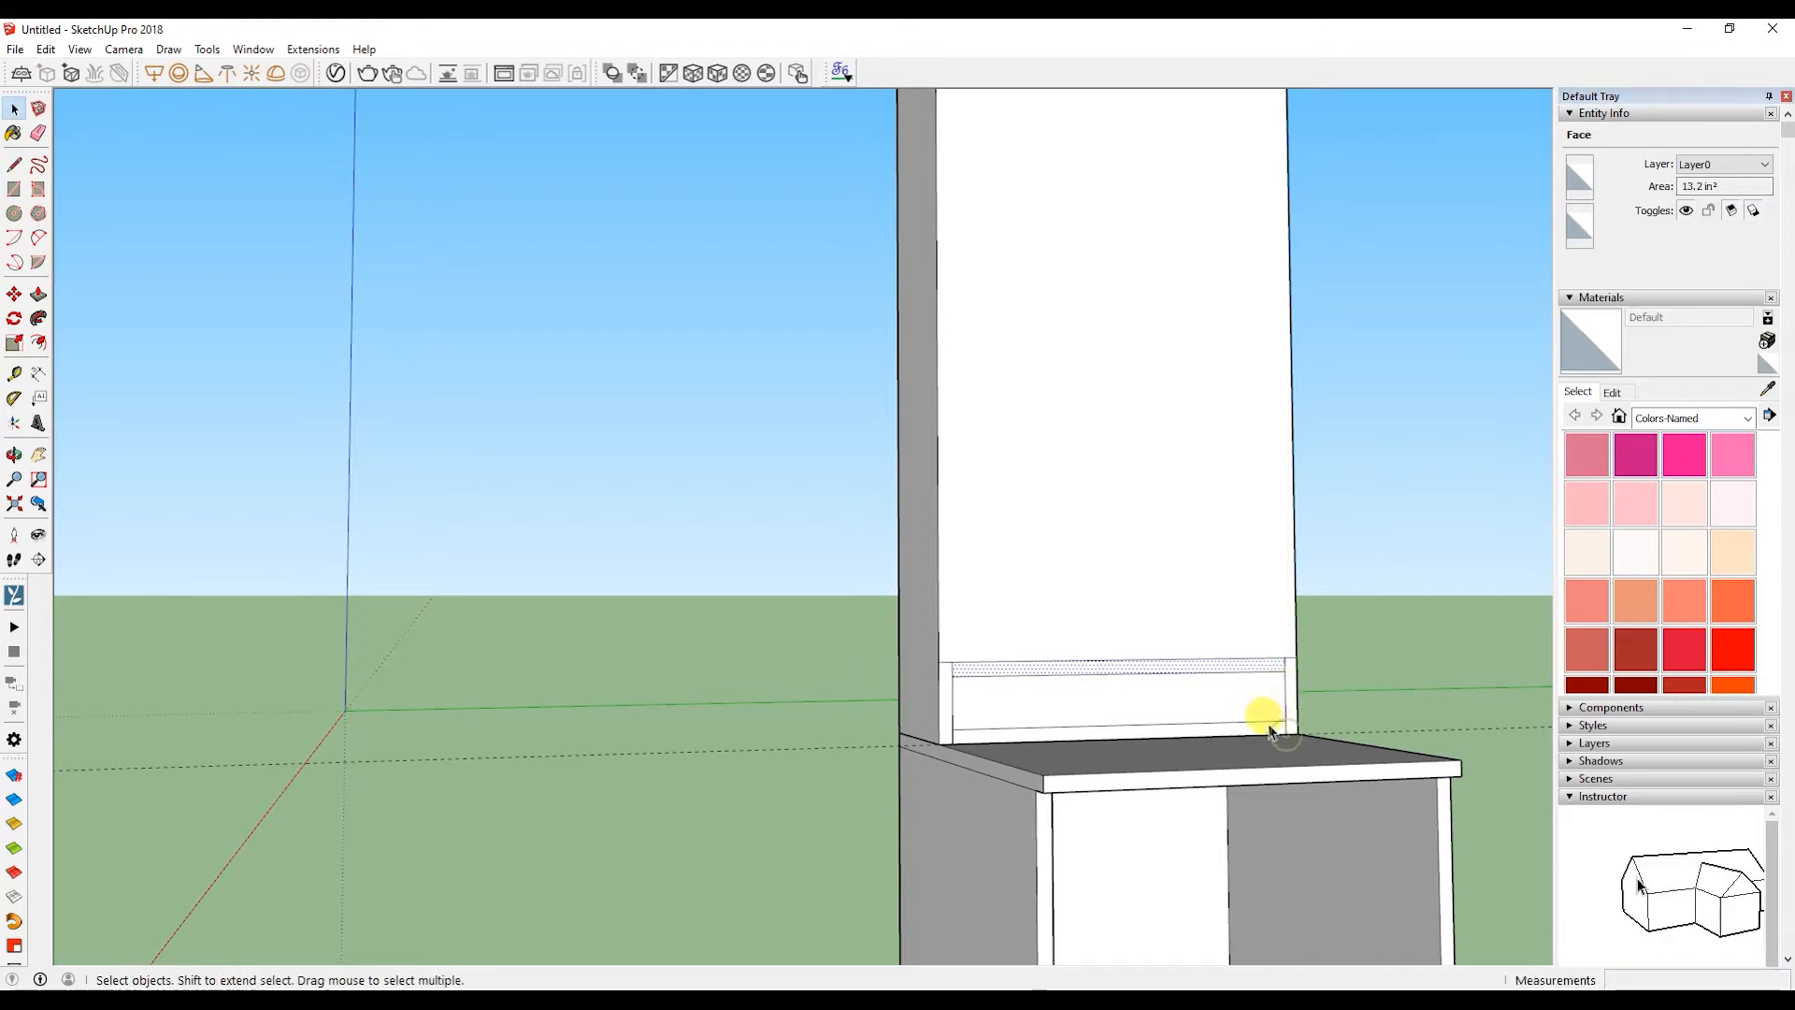
{"action": "left_click", "coordinate": [1258, 718]}
{"action": "key", "text": "Delete"}
{"action": "scroll", "coordinate": [1084, 694], "scroll_direction": "up", "scroll_amount": 3}
- Push the widened strip face at the column's foot inward by 5" to form an open compartment
{"action": "left_click", "coordinate": [1074, 700]}
{"action": "key", "text": "p"}
{"action": "left_click_drag", "start_coordinate": [1075, 699], "coordinate": [1040, 699]}
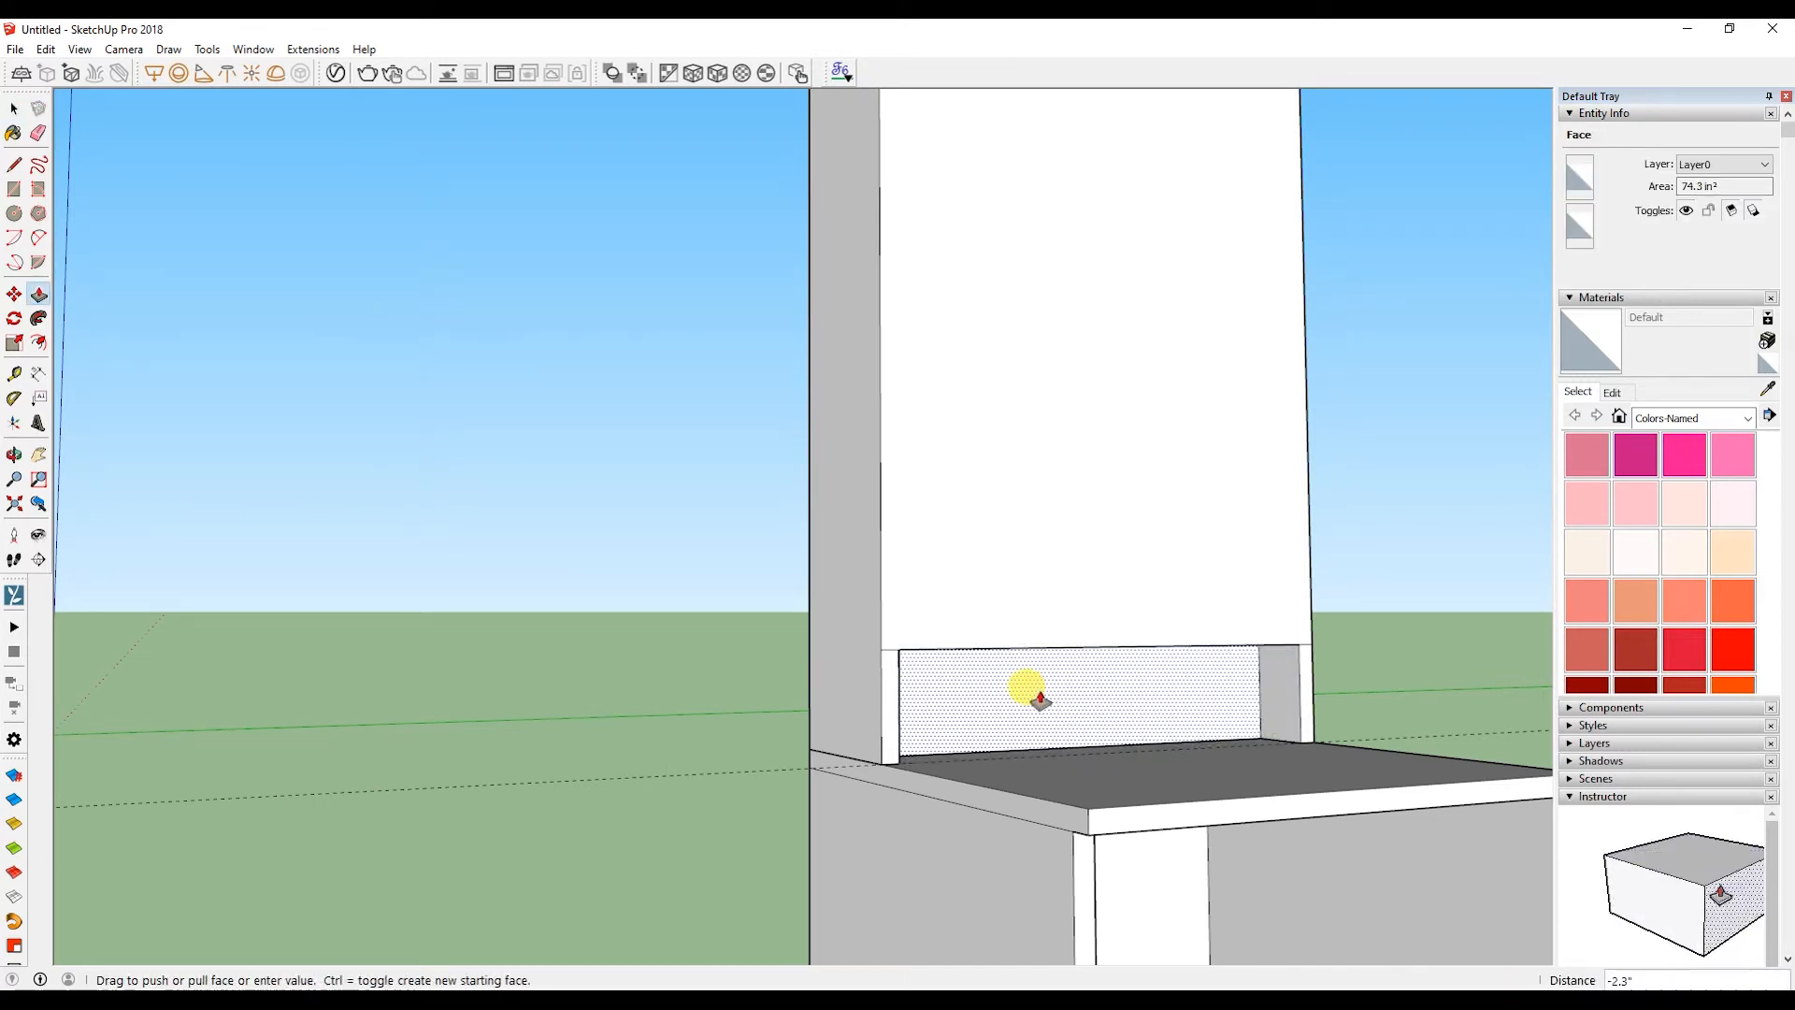
{"action": "type", "text": "5"}
{"action": "key", "text": "Return"}
{"action": "key", "text": "space"}
{"action": "middle_click_drag", "start_coordinate": [1014, 601], "coordinate": [1091, 682], "text": "shift"}
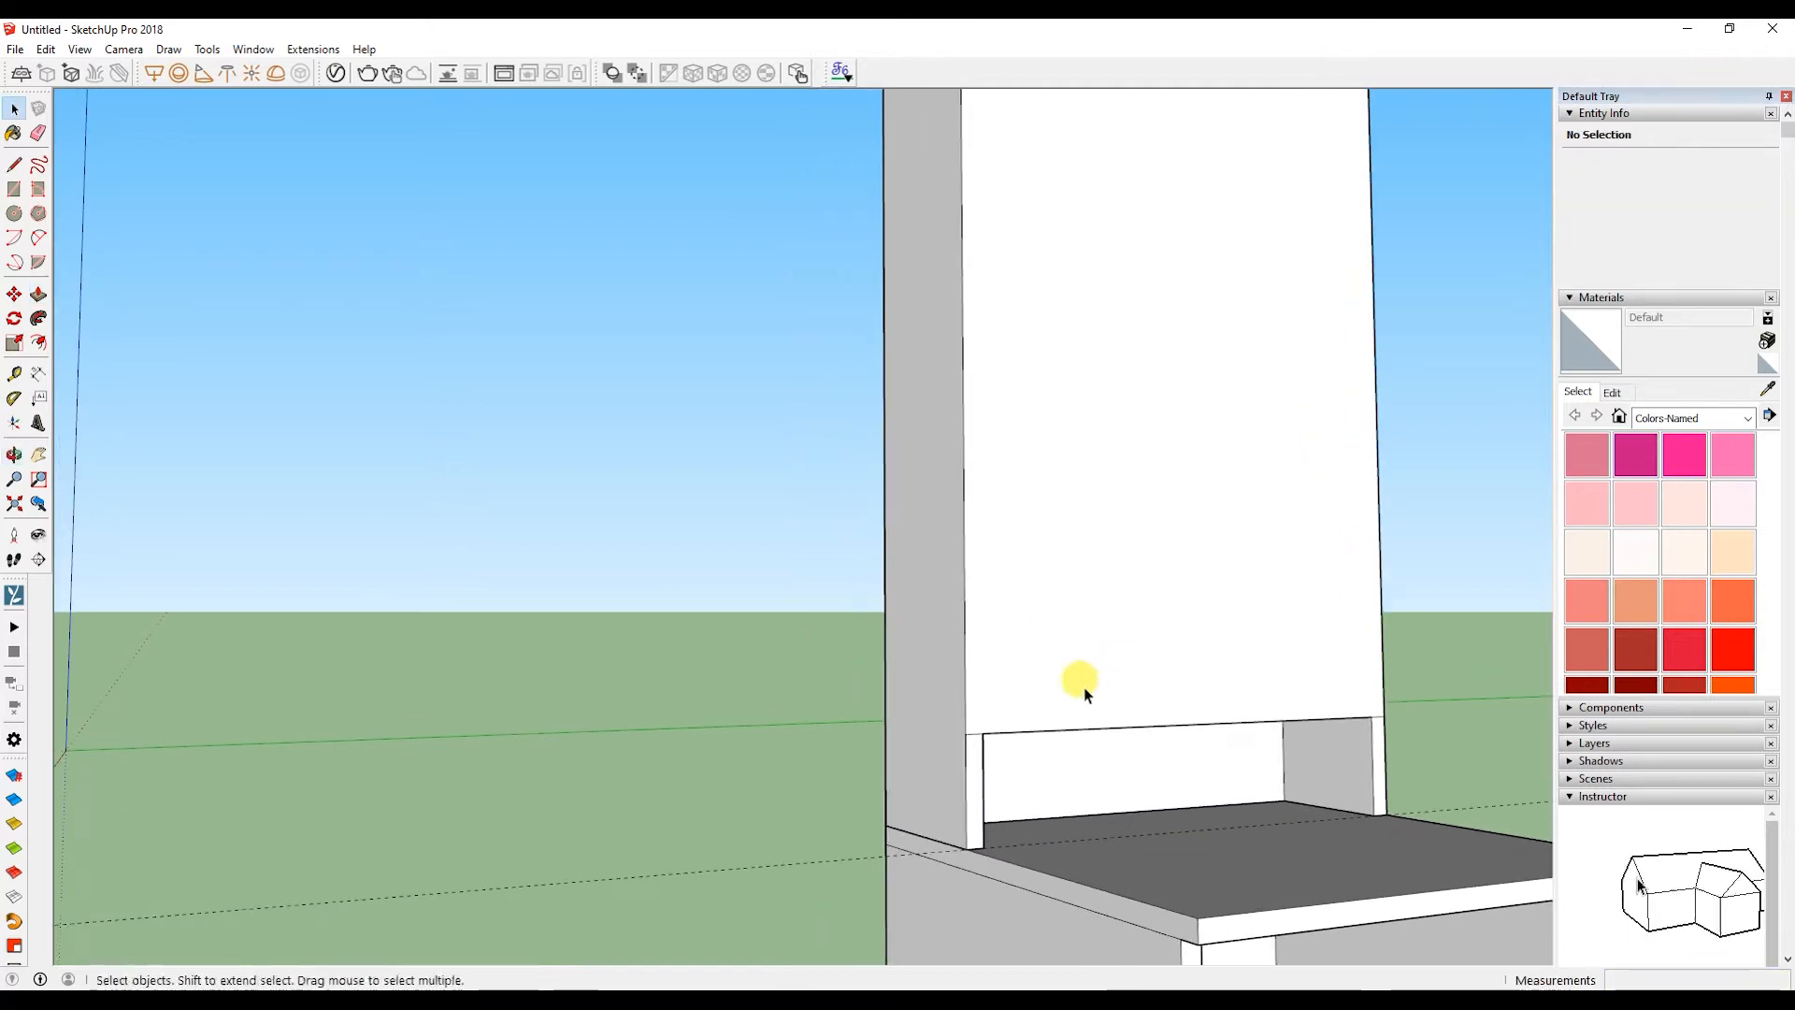
{"action": "left_click", "coordinate": [1046, 687]}
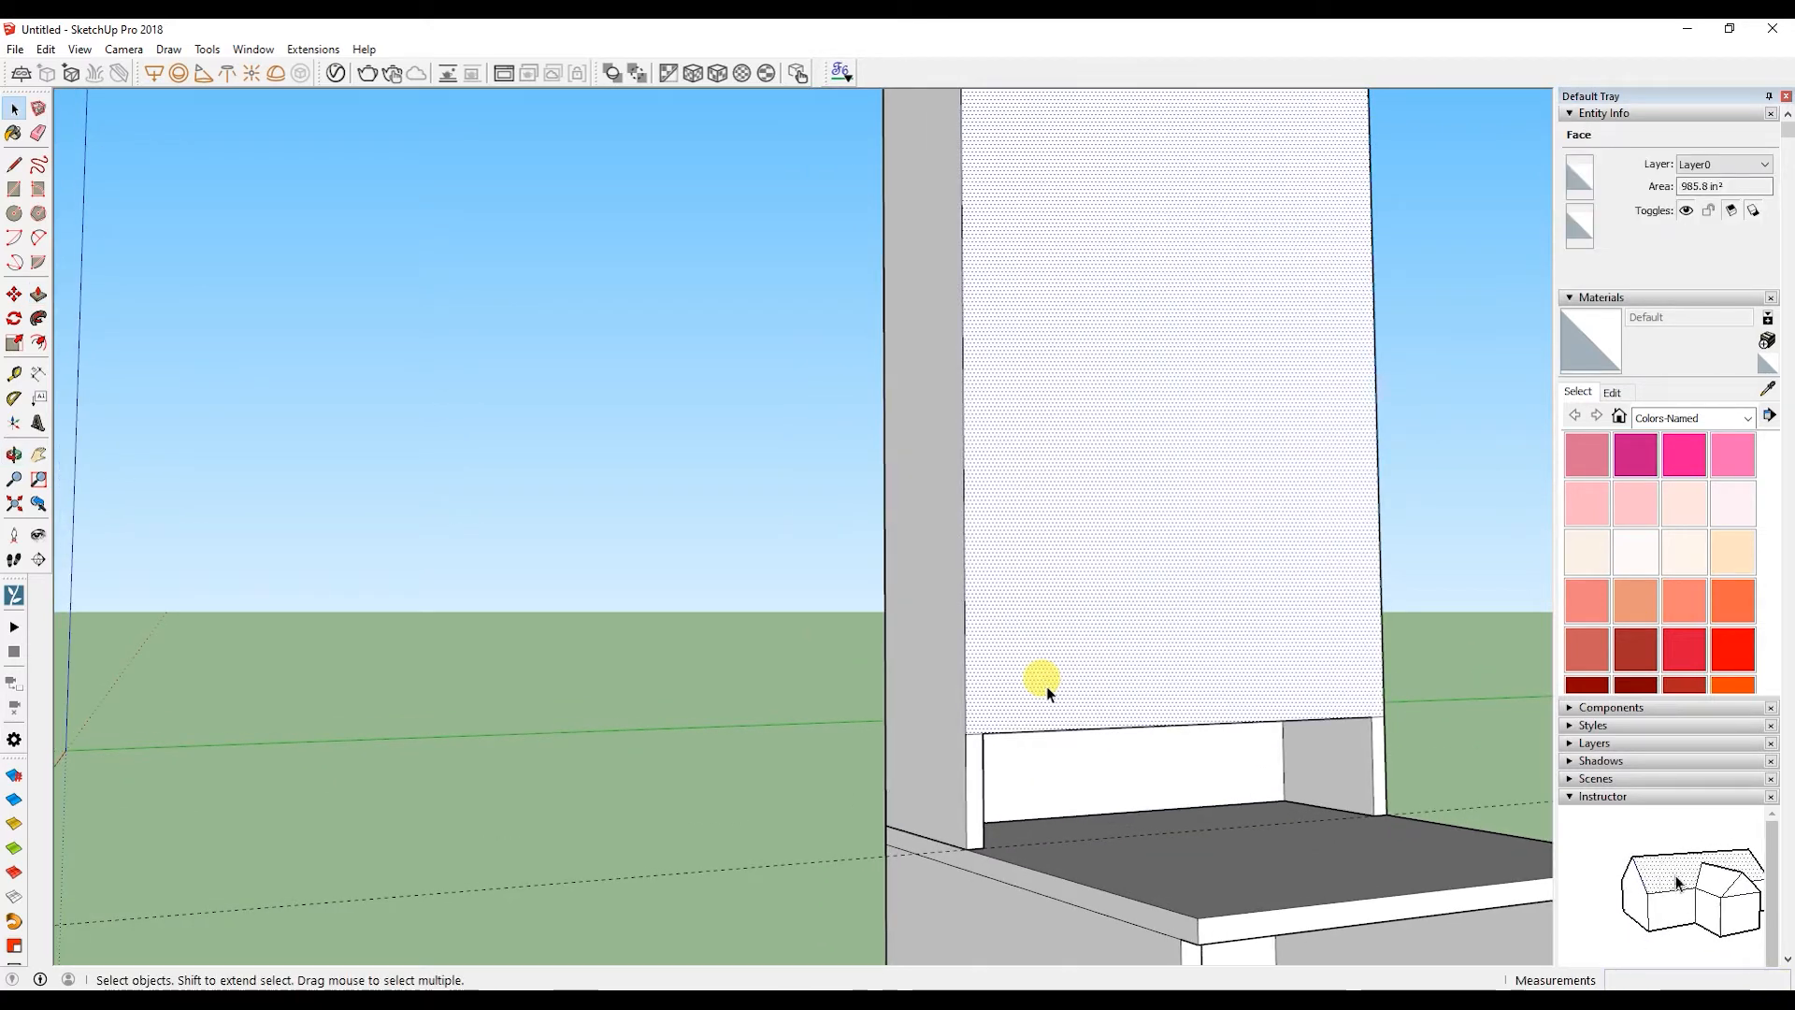
{"action": "left_click", "coordinate": [1021, 735]}
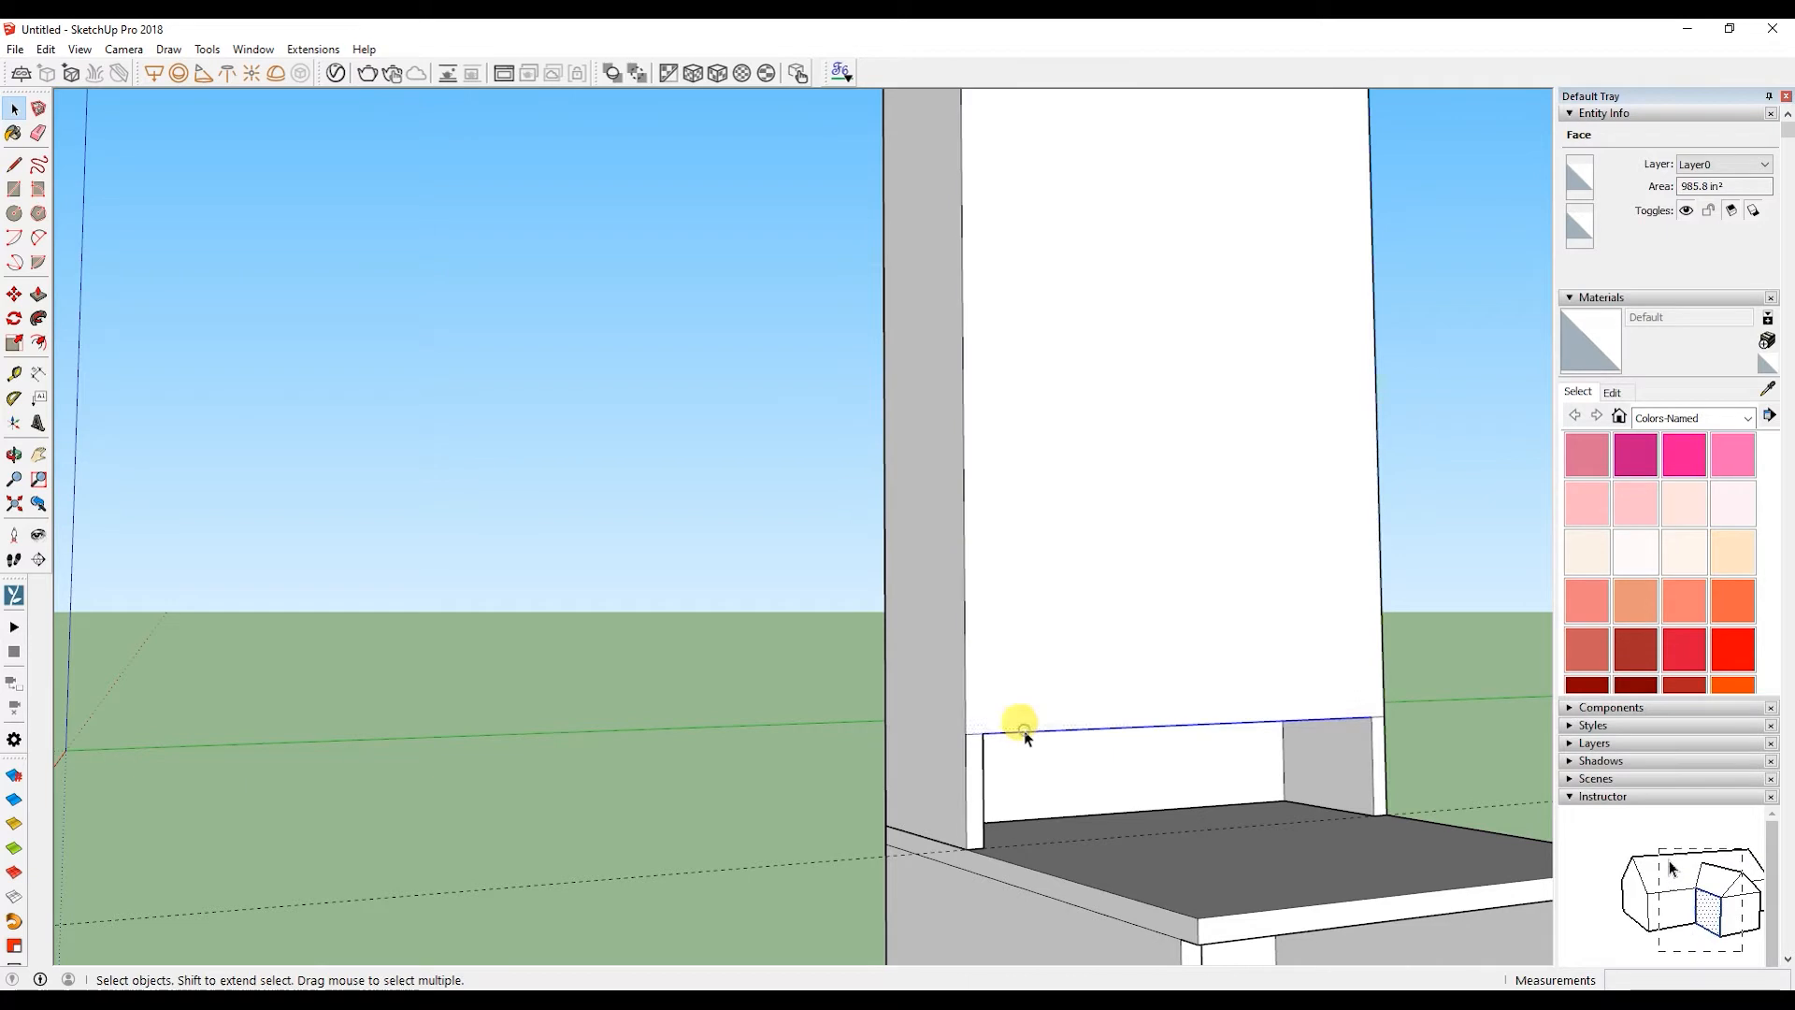
{"action": "left_click", "coordinate": [970, 728]}
{"action": "double_click", "coordinate": [1017, 660]}
{"action": "left_click", "coordinate": [980, 727], "text": "shift"}
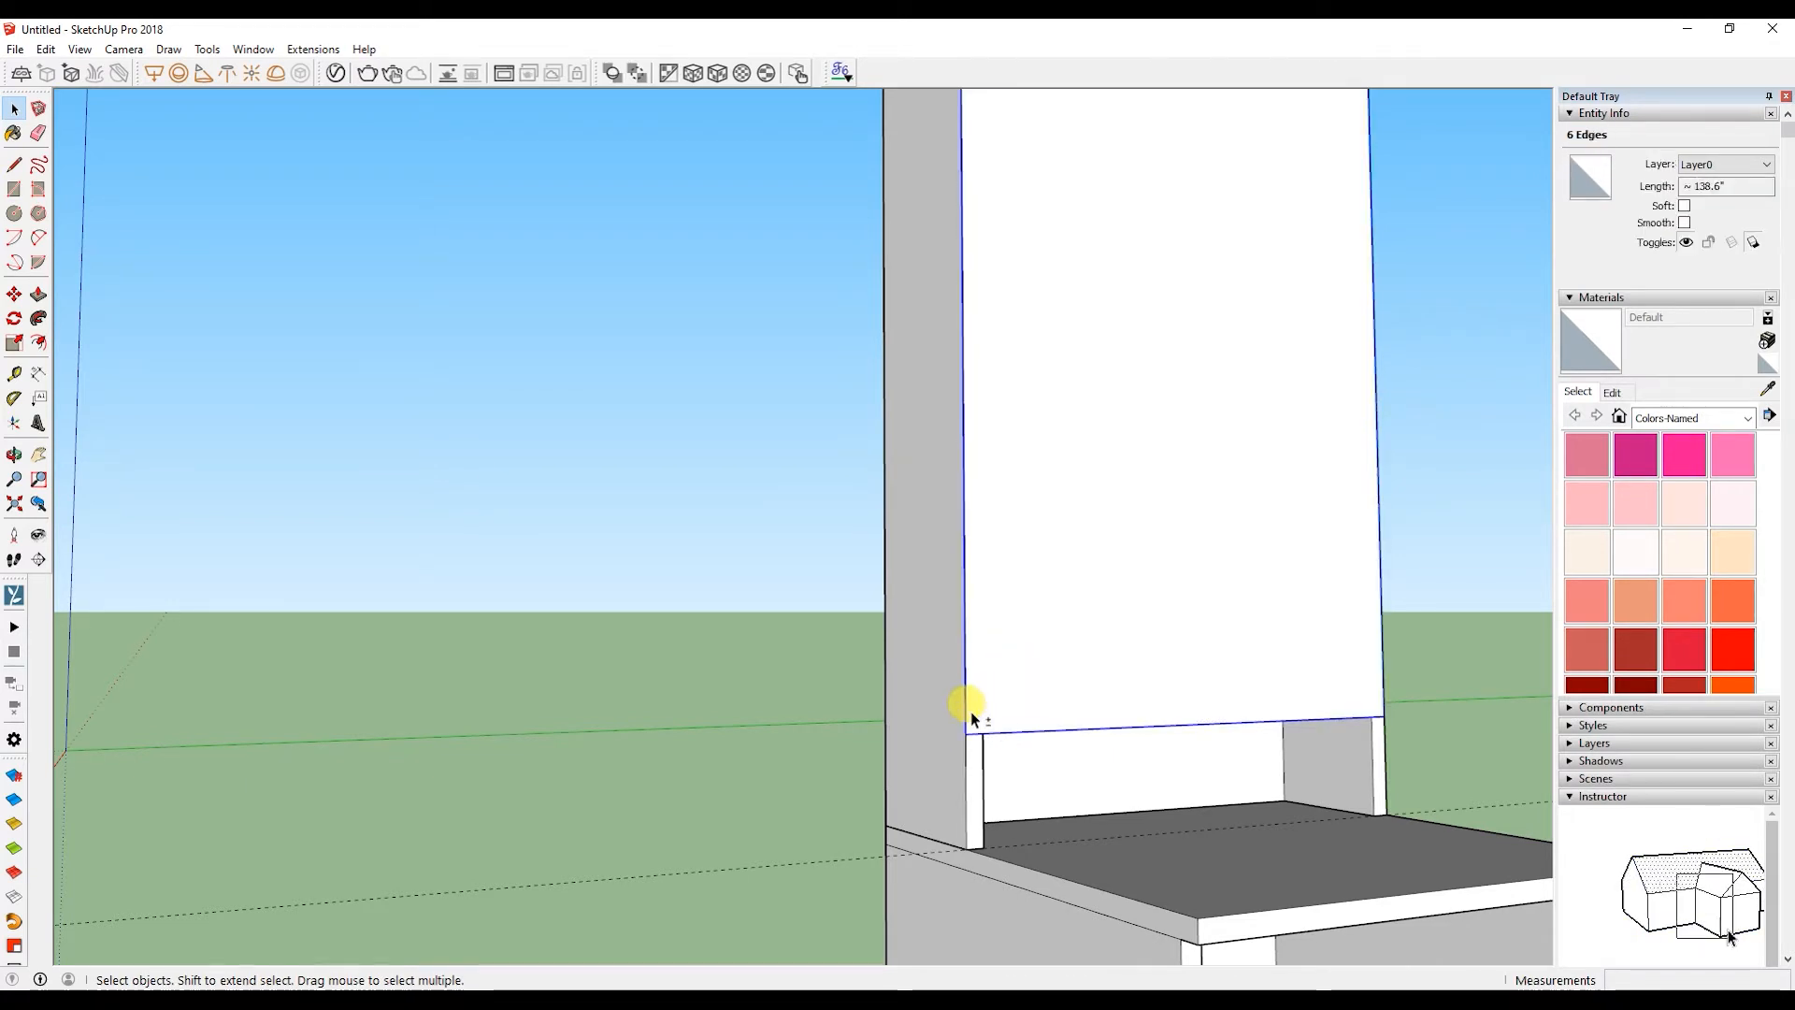
{"action": "left_click", "coordinate": [963, 703], "text": "shift"}
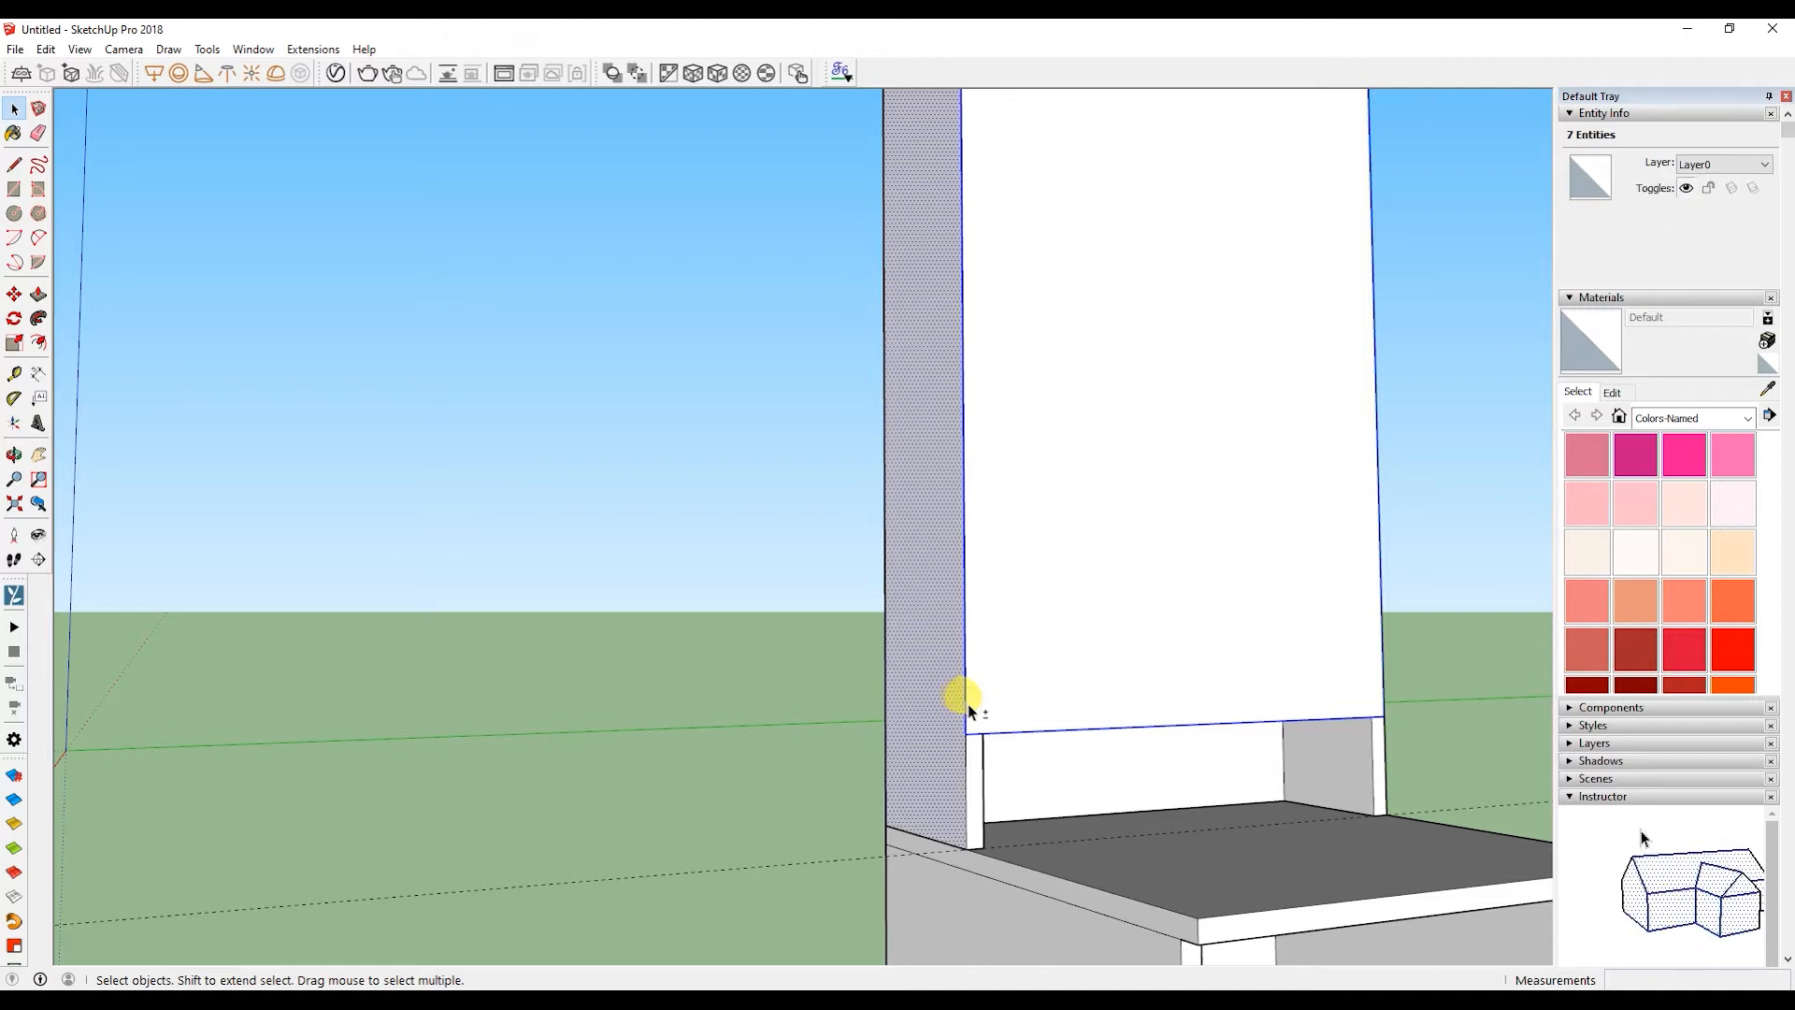
{"action": "left_click", "coordinate": [1170, 715]}
- Try copying the lower edge segments of the column's tall front face upward by 18mm
{"action": "left_click", "coordinate": [1033, 731]}
{"action": "left_click", "coordinate": [1377, 719], "text": "shift"}
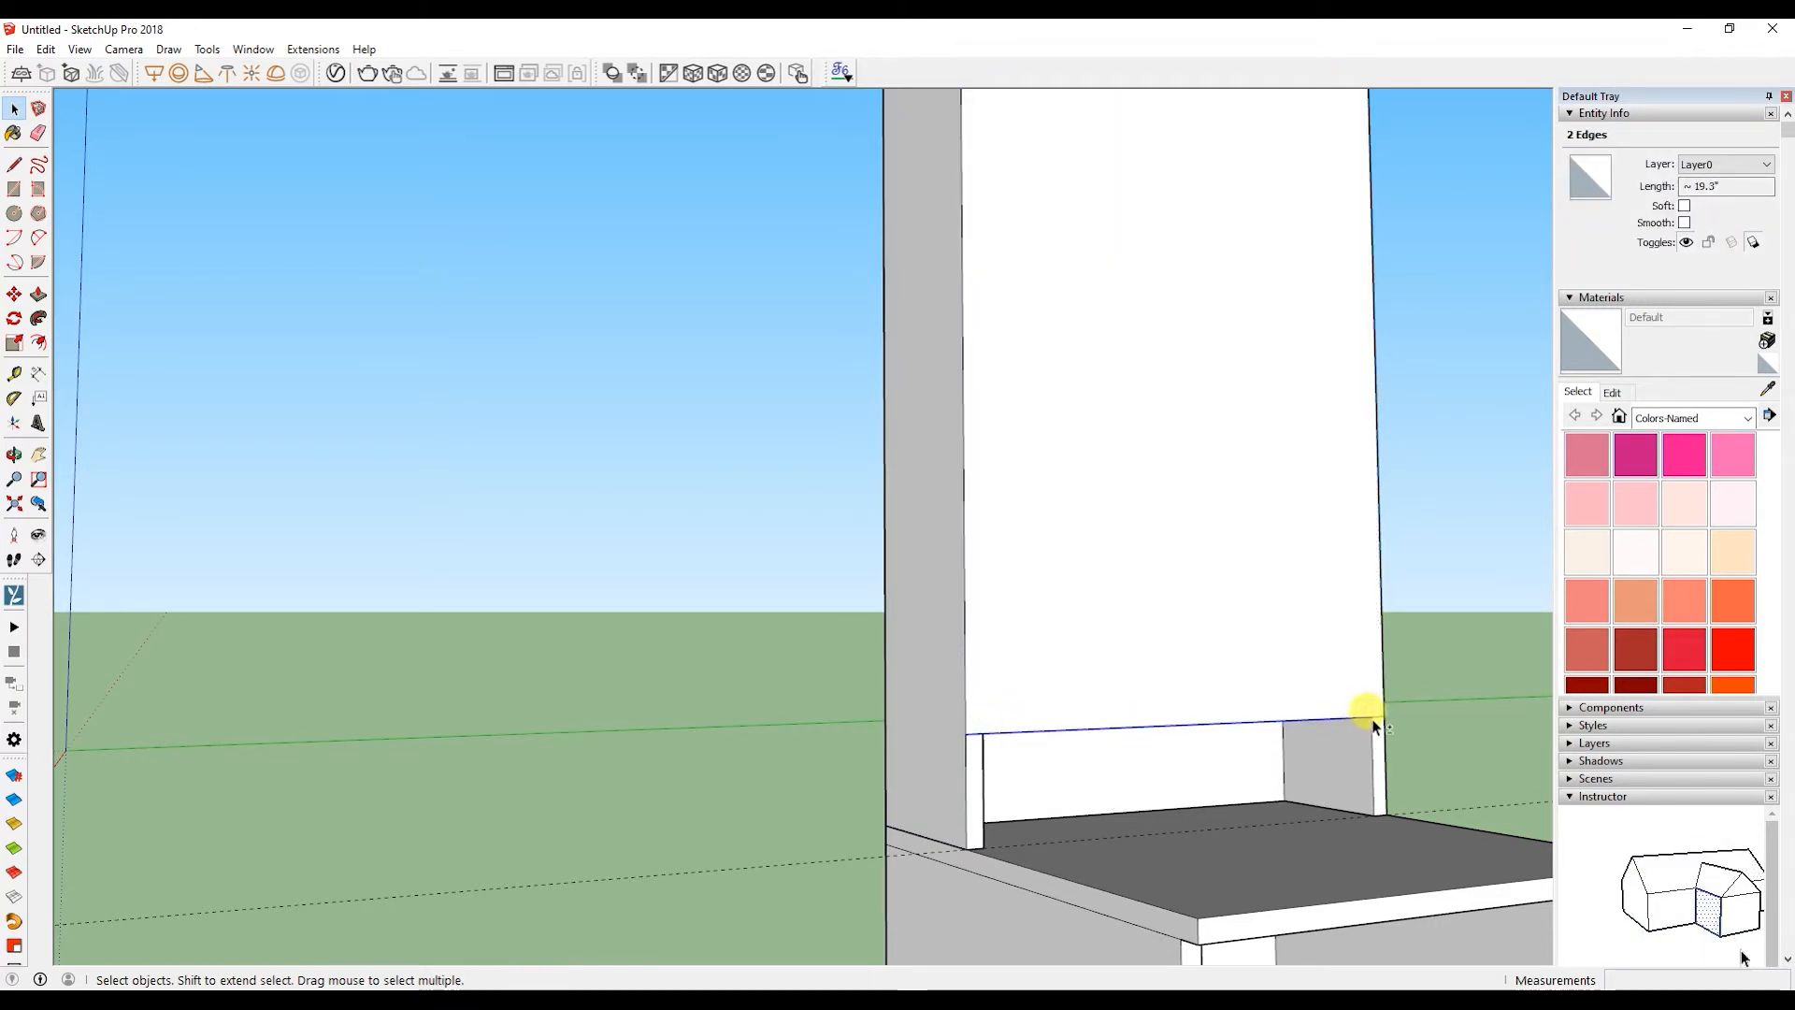
{"action": "key", "text": "m"}
{"action": "key", "text": "ctrl"}
{"action": "left_click", "coordinate": [952, 716]}
{"action": "type", "text": "18"}
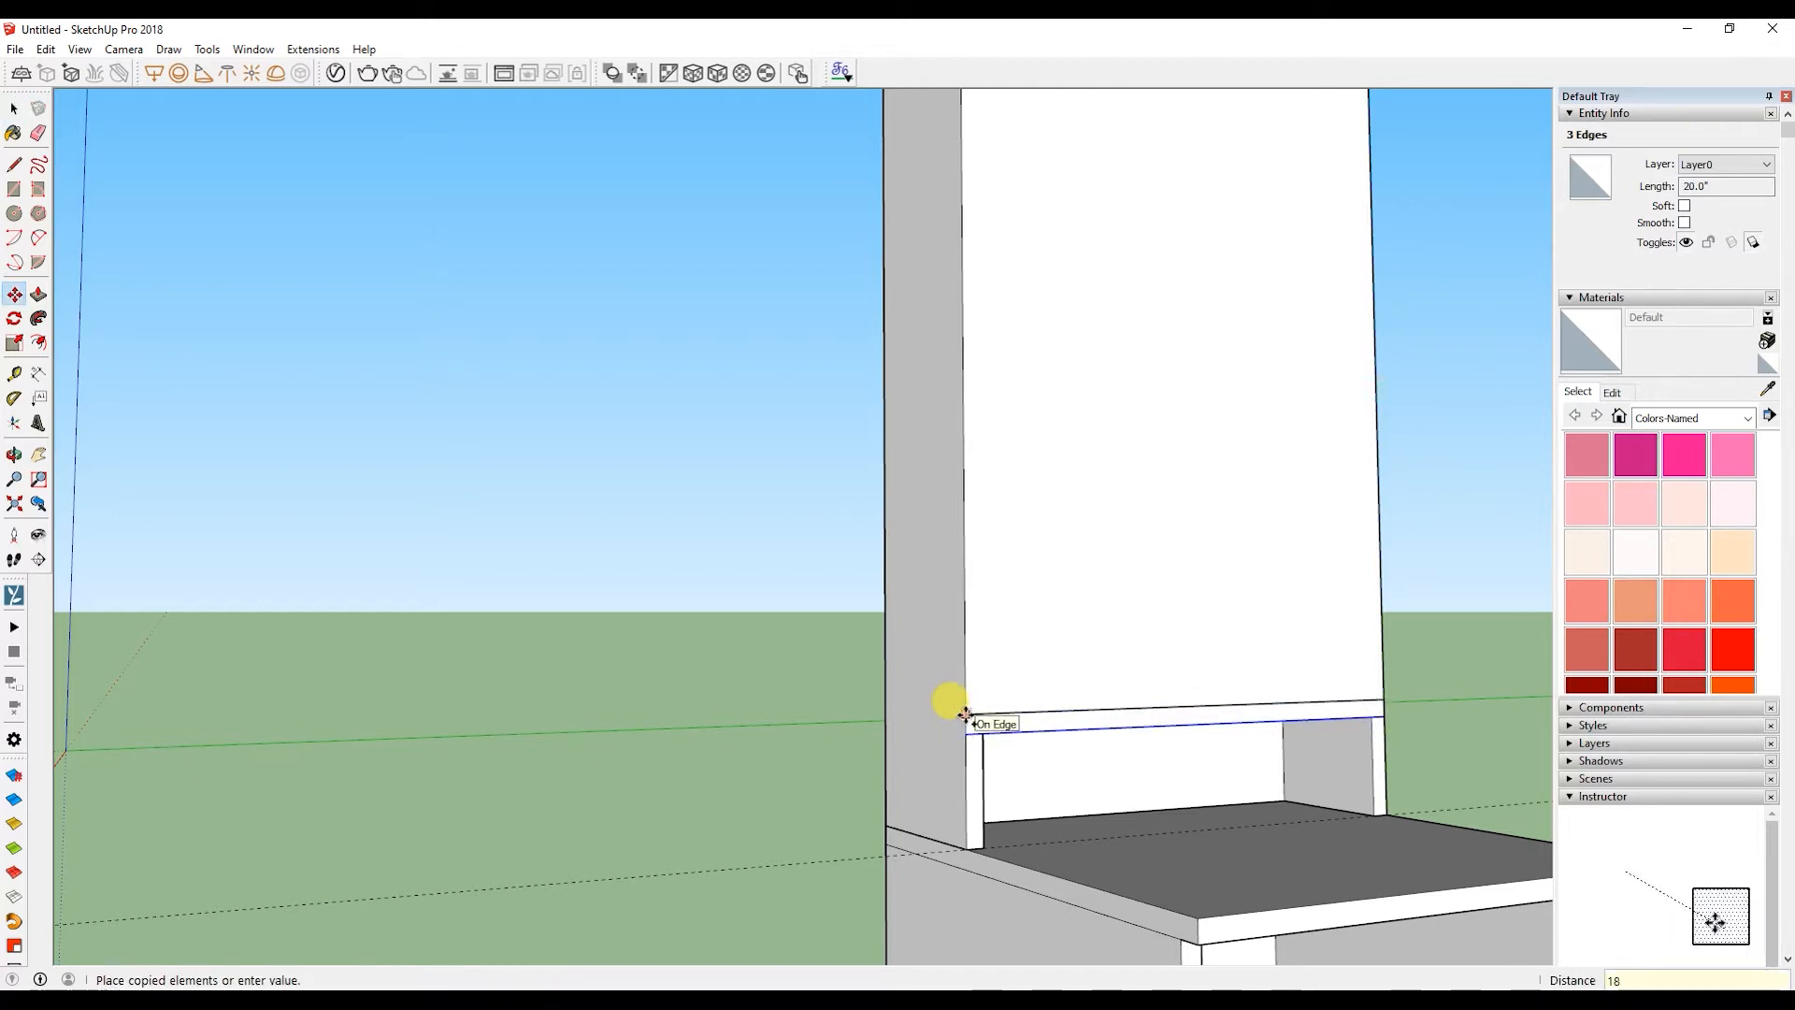
{"action": "key", "text": "Return"}
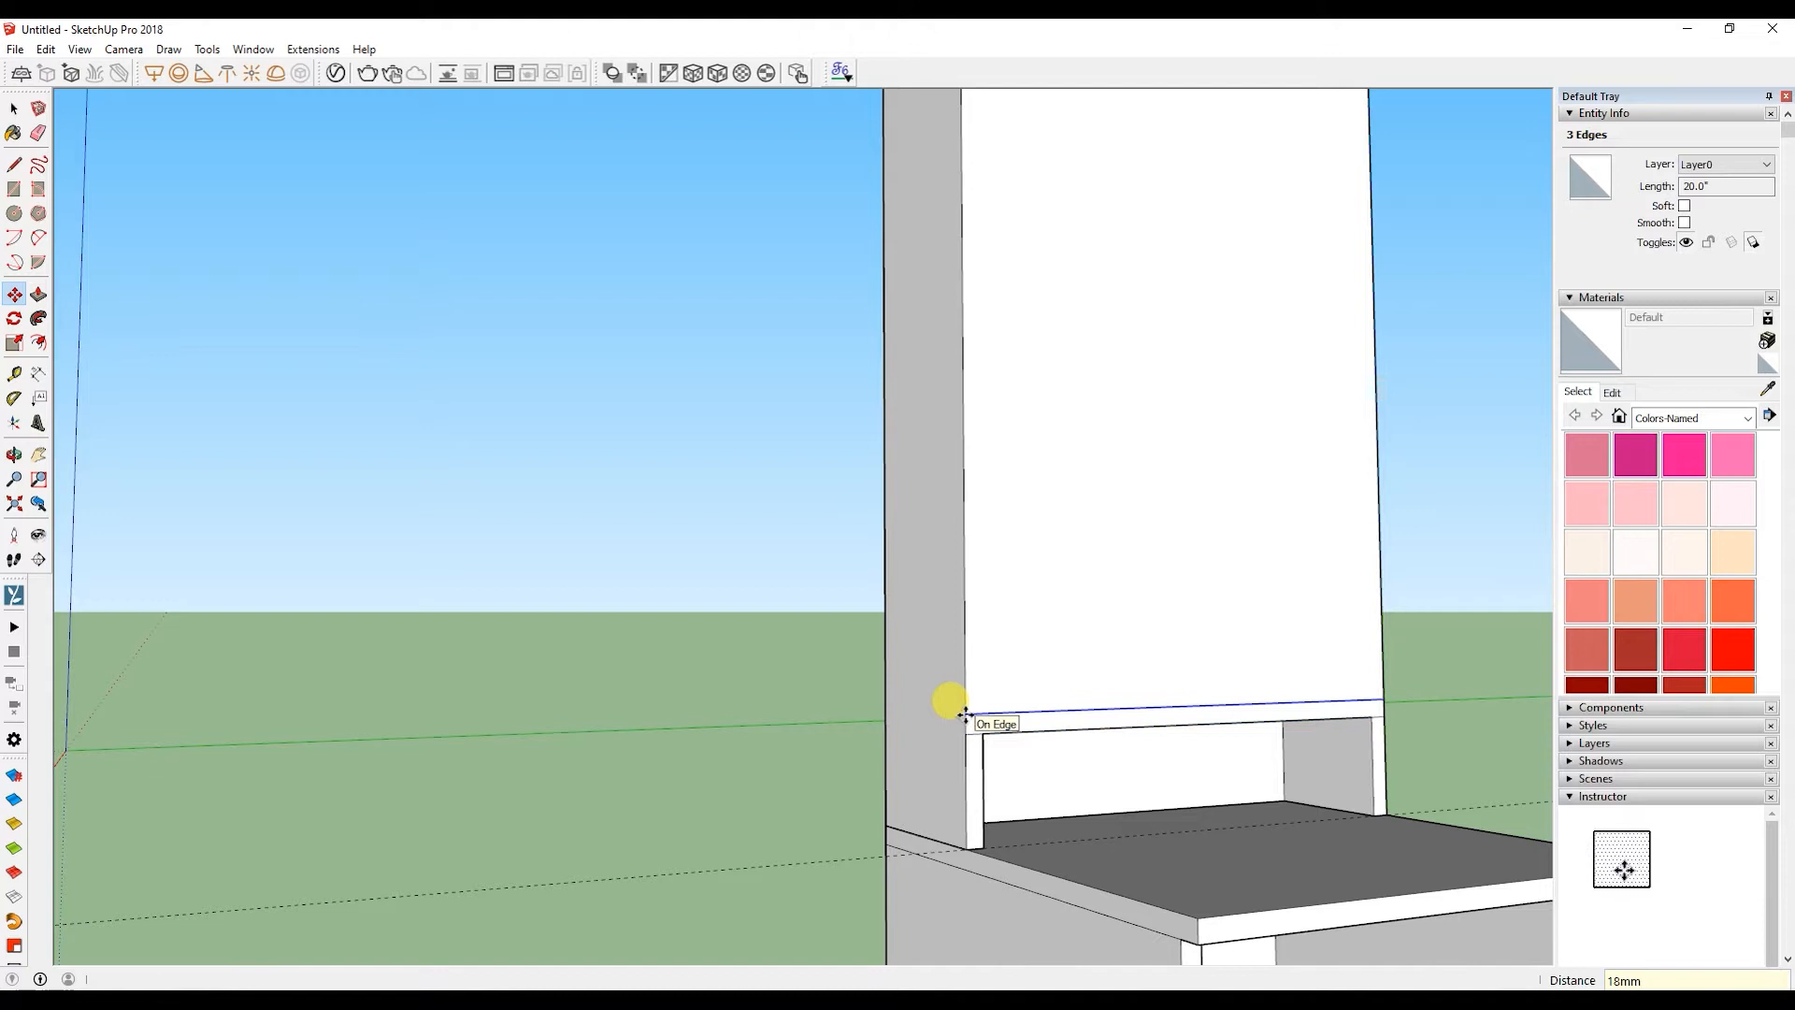
{"action": "key", "text": "space"}
{"action": "left_click", "coordinate": [987, 677]}
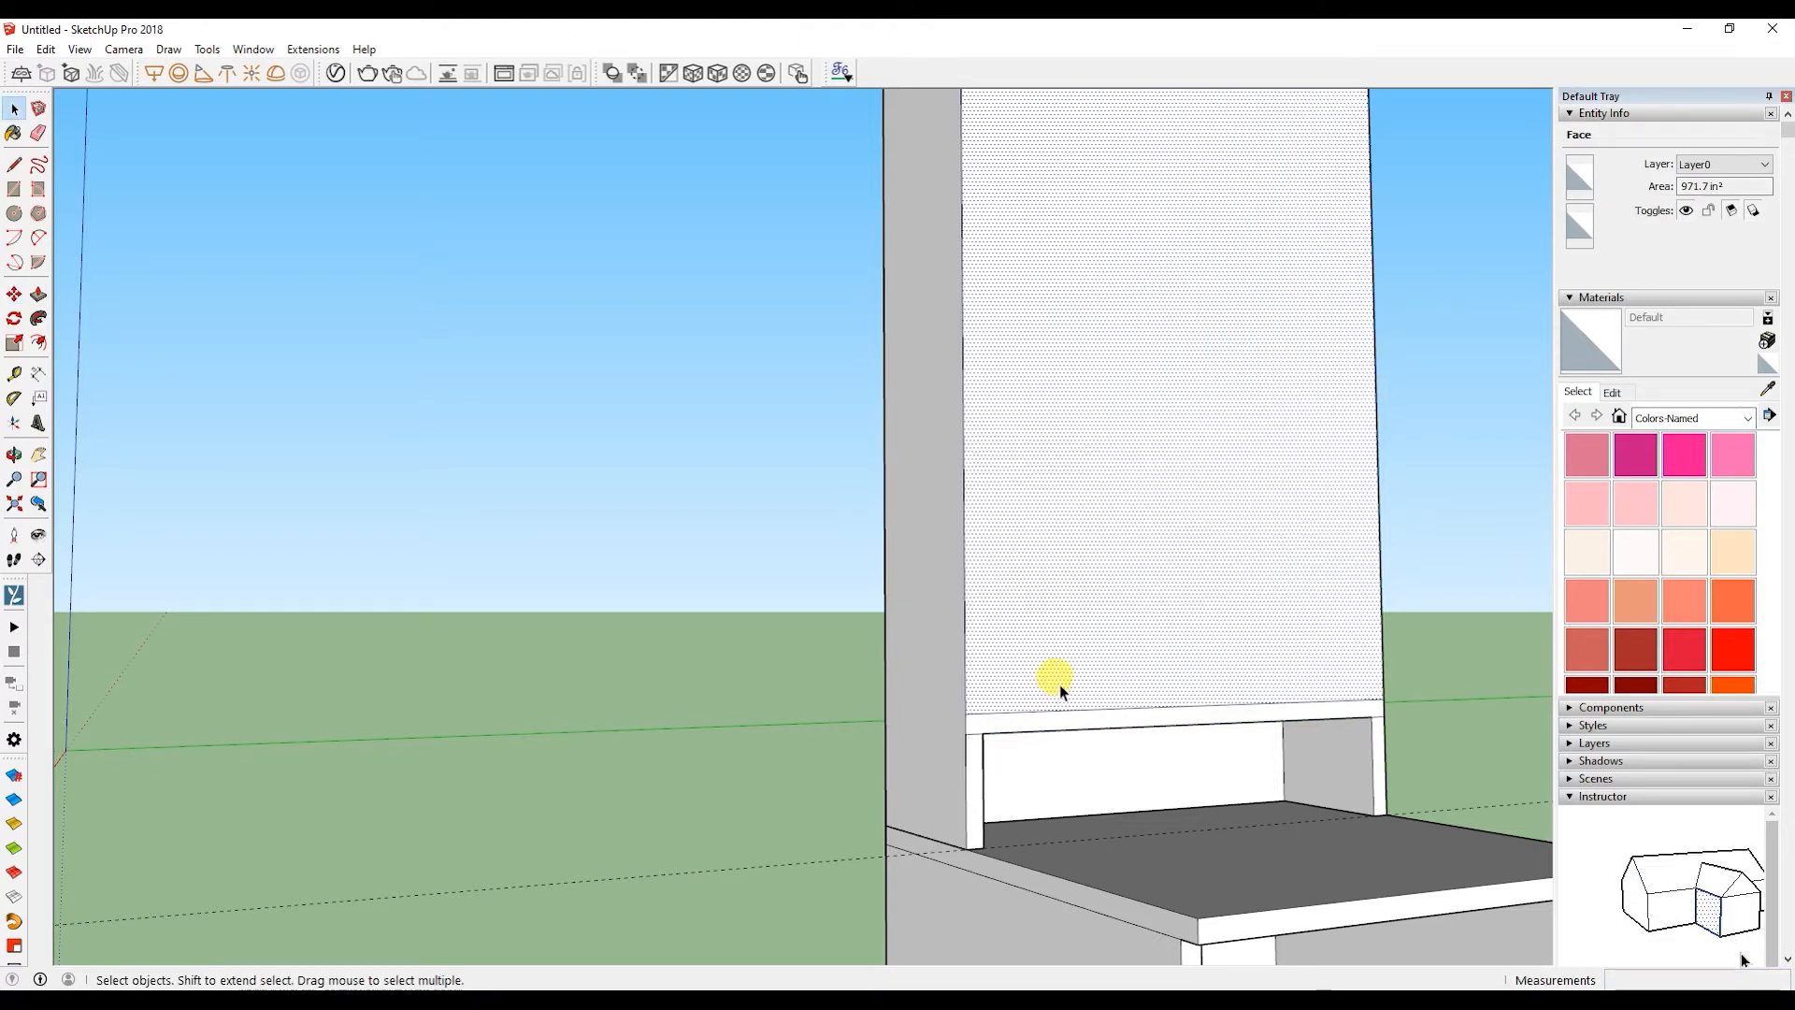
{"action": "left_click", "coordinate": [963, 661]}
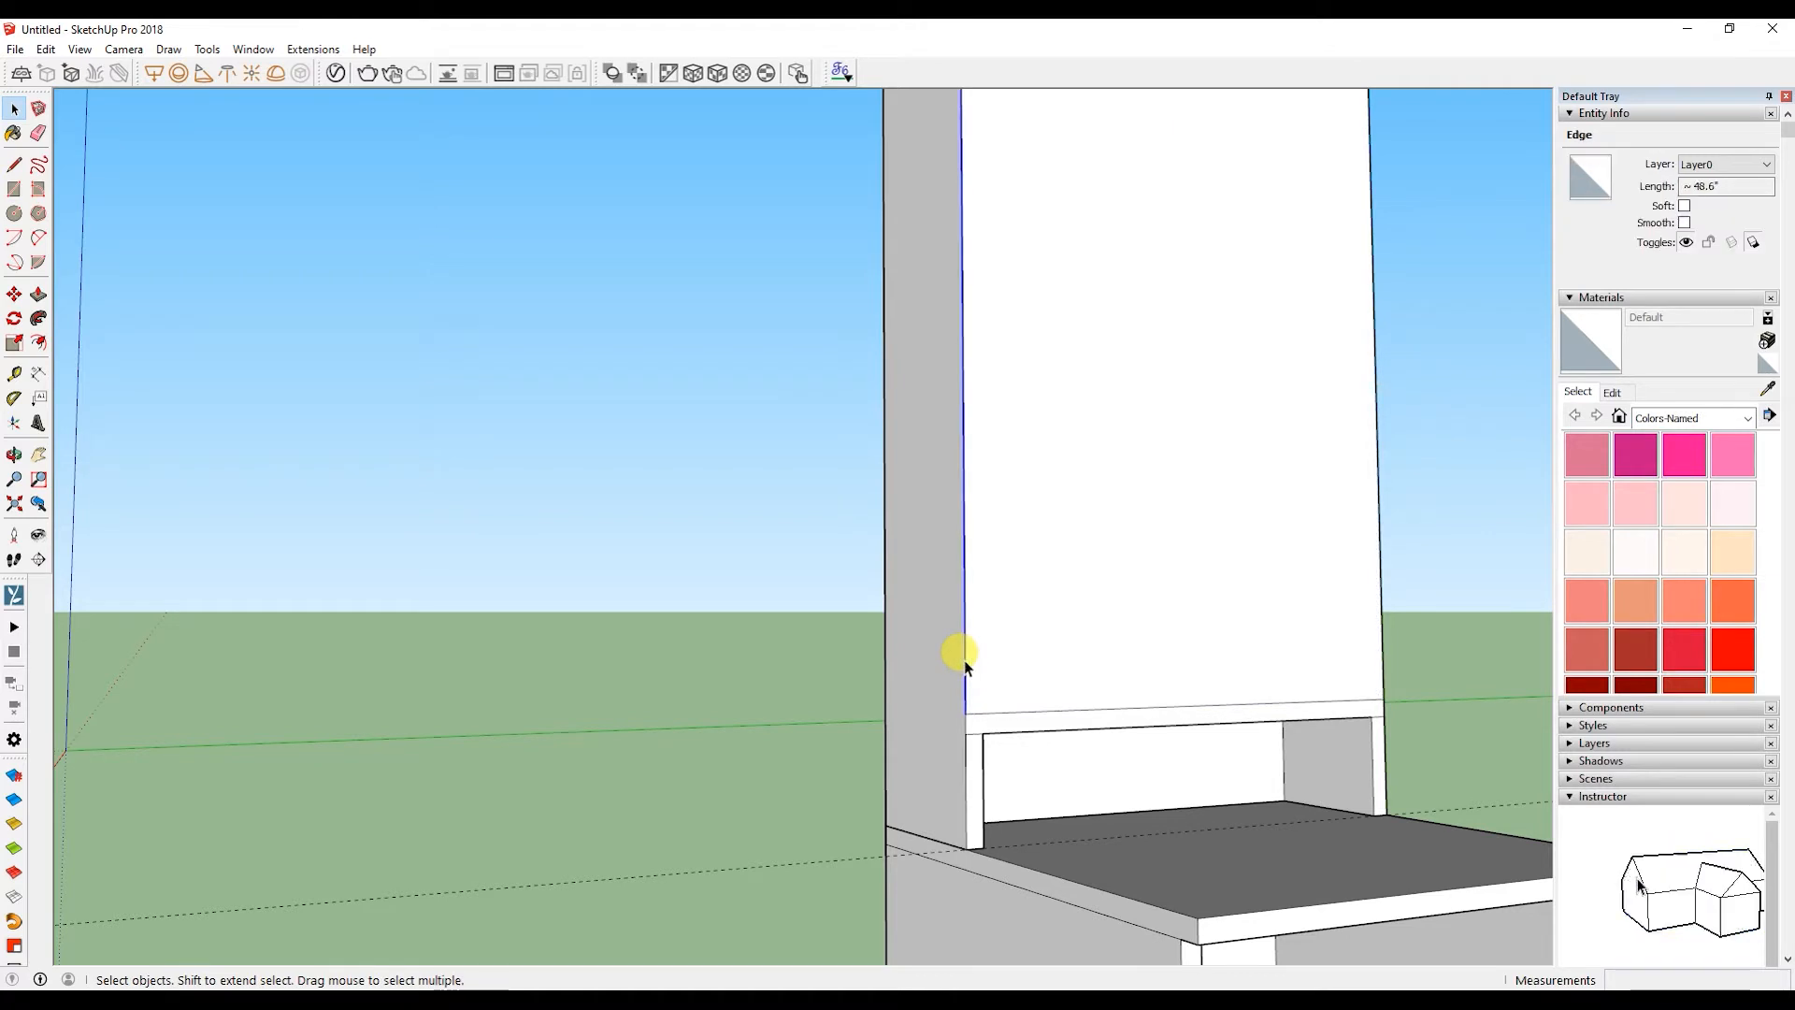
- Offset the full outline of the column's tall front face inward by 18mm
{"action": "double_click", "coordinate": [1029, 659]}
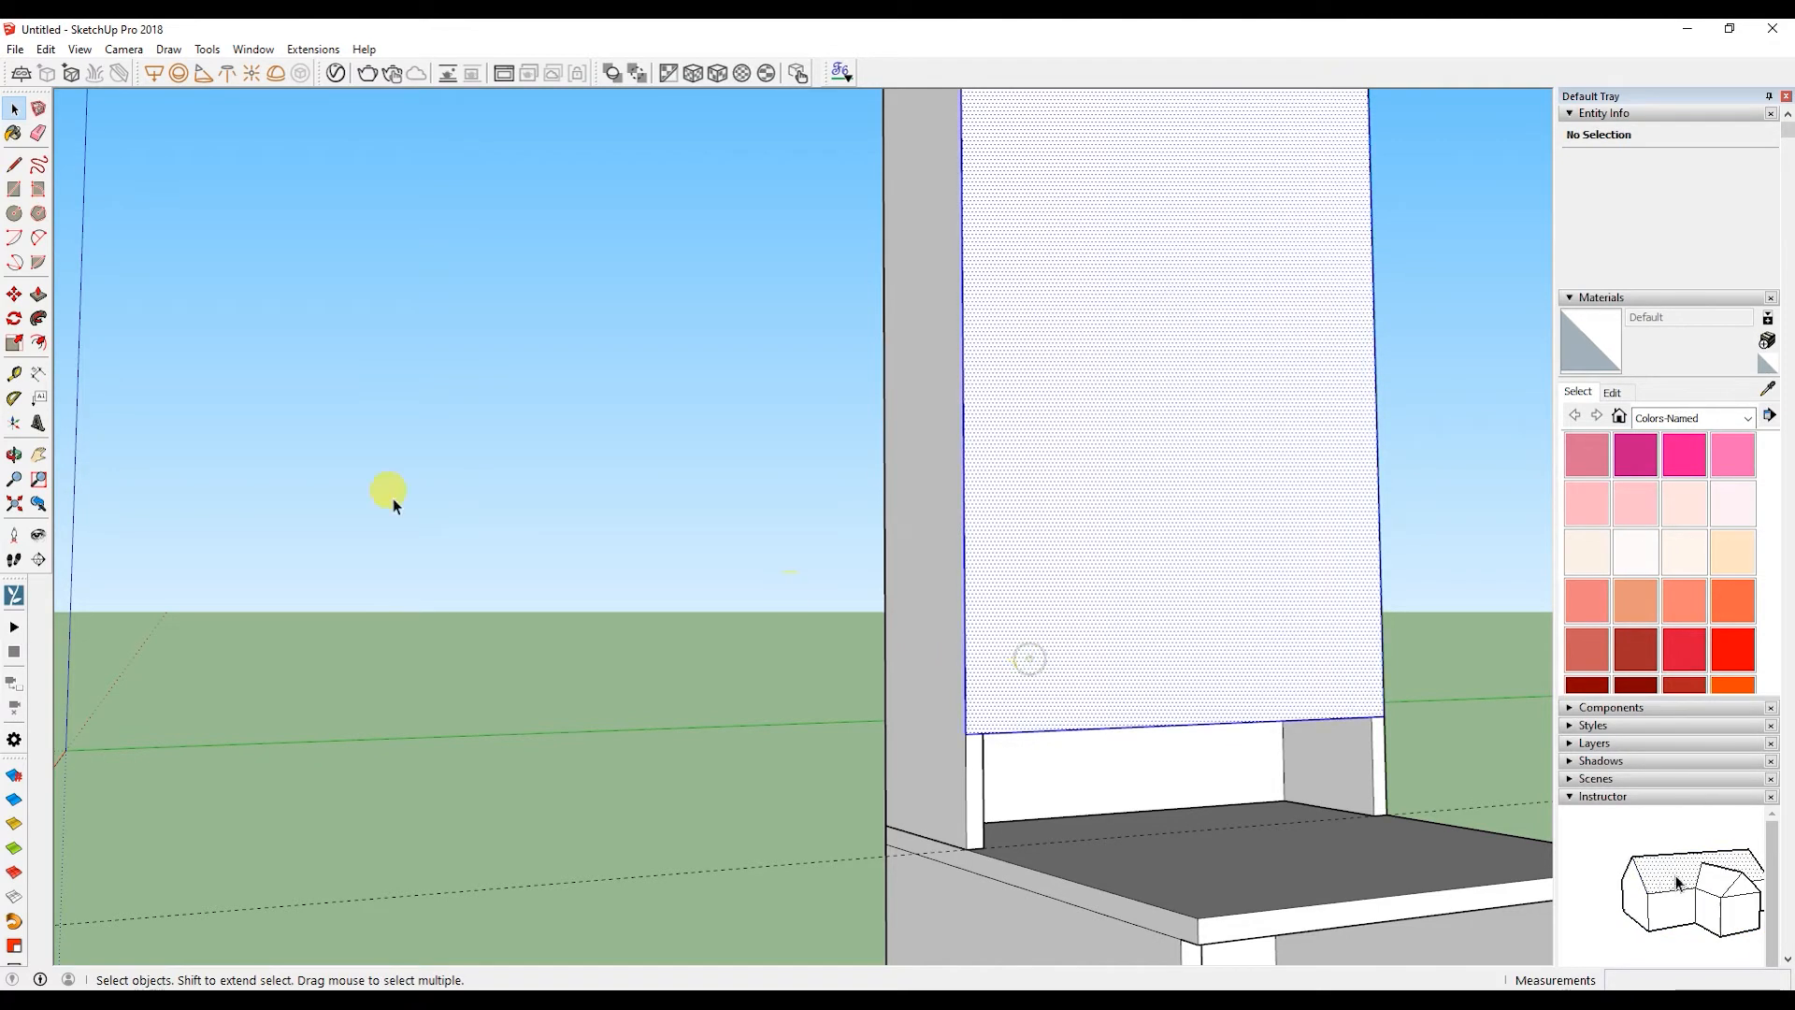
{"action": "left_click", "coordinate": [40, 344]}
{"action": "left_click", "coordinate": [965, 649]}
{"action": "type", "text": "18mm"}
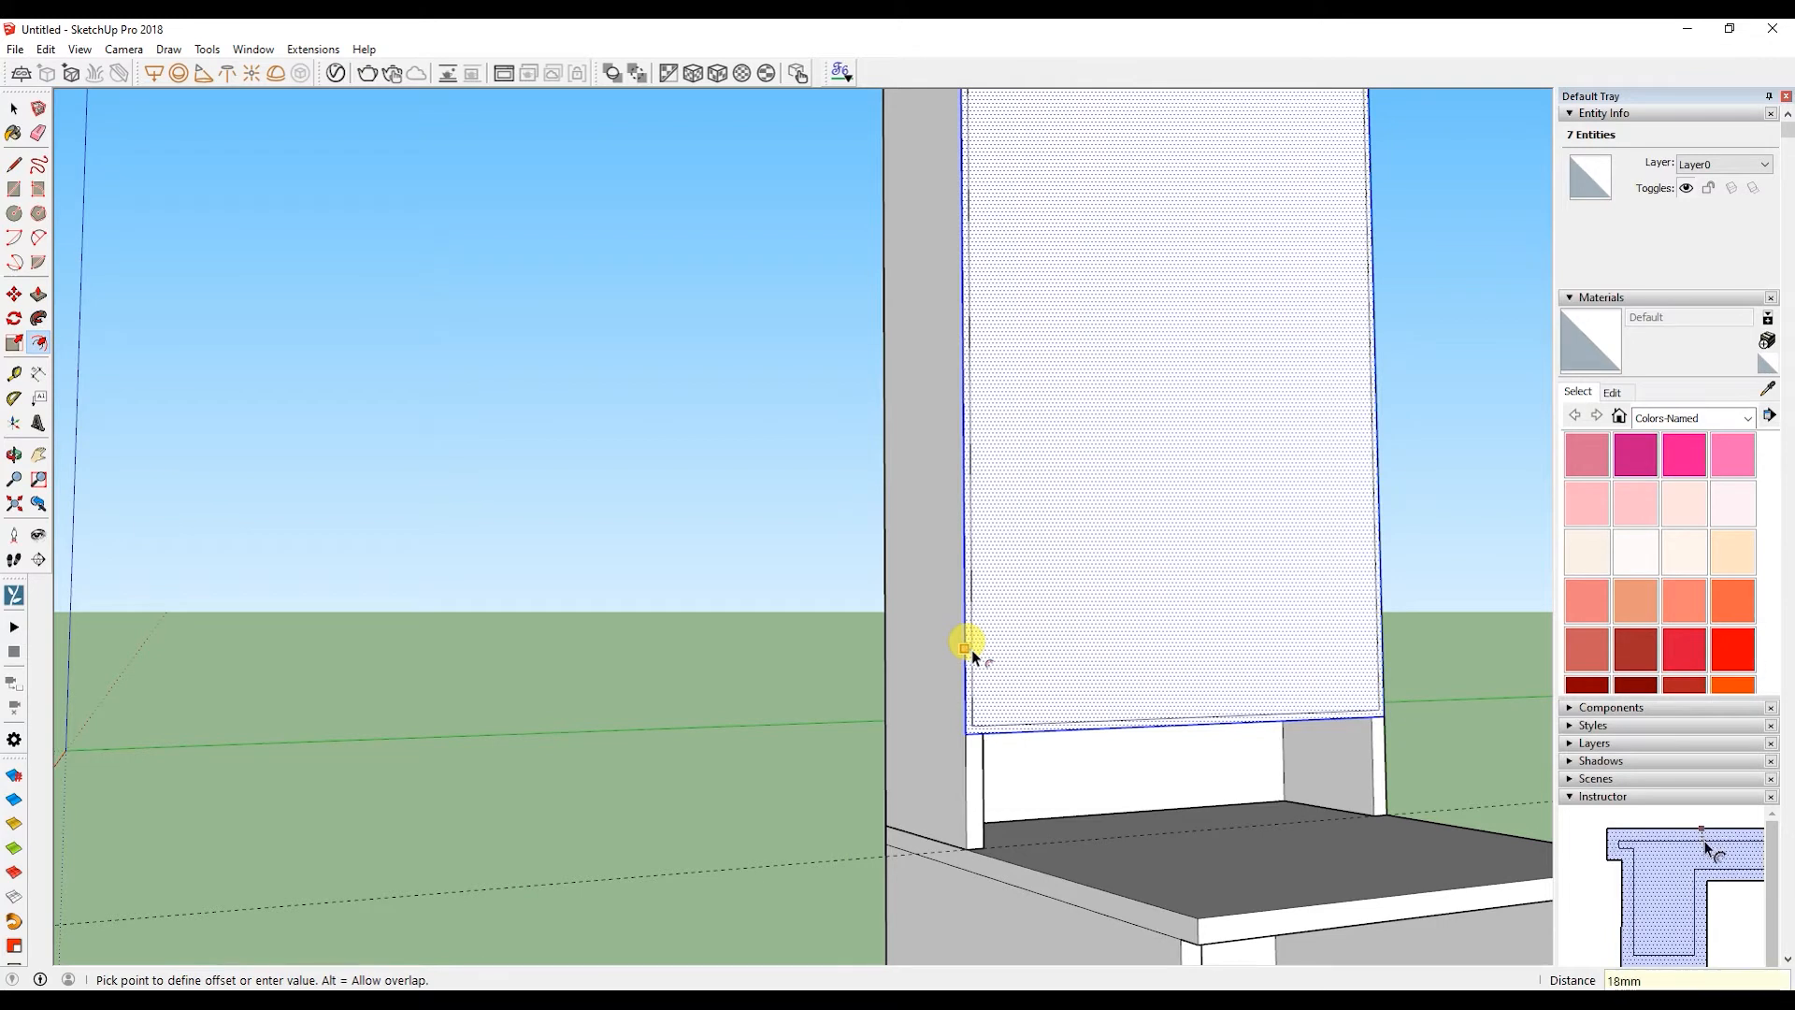
{"action": "key", "text": "Return"}
{"action": "key", "text": "space"}
- Push the inner panel of the column's tall front face inward by 5" to hollow out the column
{"action": "left_click", "coordinate": [1024, 641]}
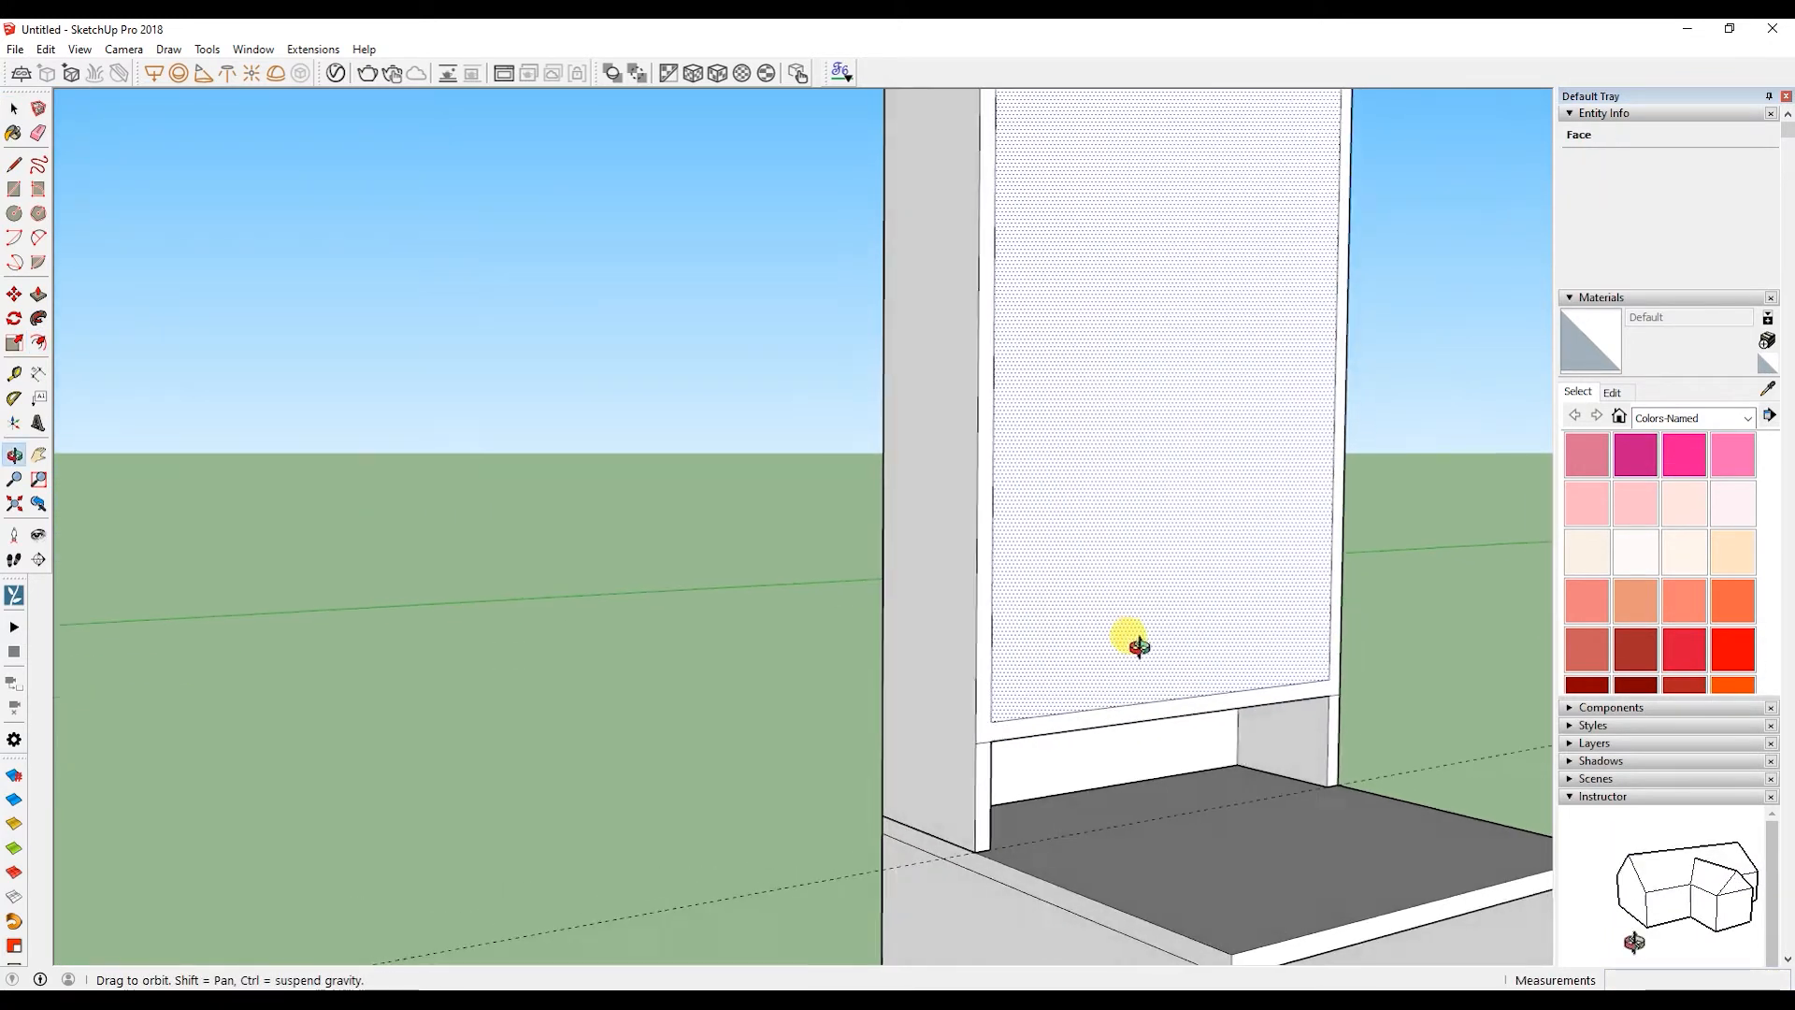
{"action": "scroll", "coordinate": [1131, 636], "scroll_direction": "down", "scroll_amount": 5}
{"action": "scroll", "coordinate": [1112, 598], "scroll_direction": "up", "scroll_amount": 3}
{"action": "scroll", "coordinate": [1112, 593], "scroll_direction": "up", "scroll_amount": 3}
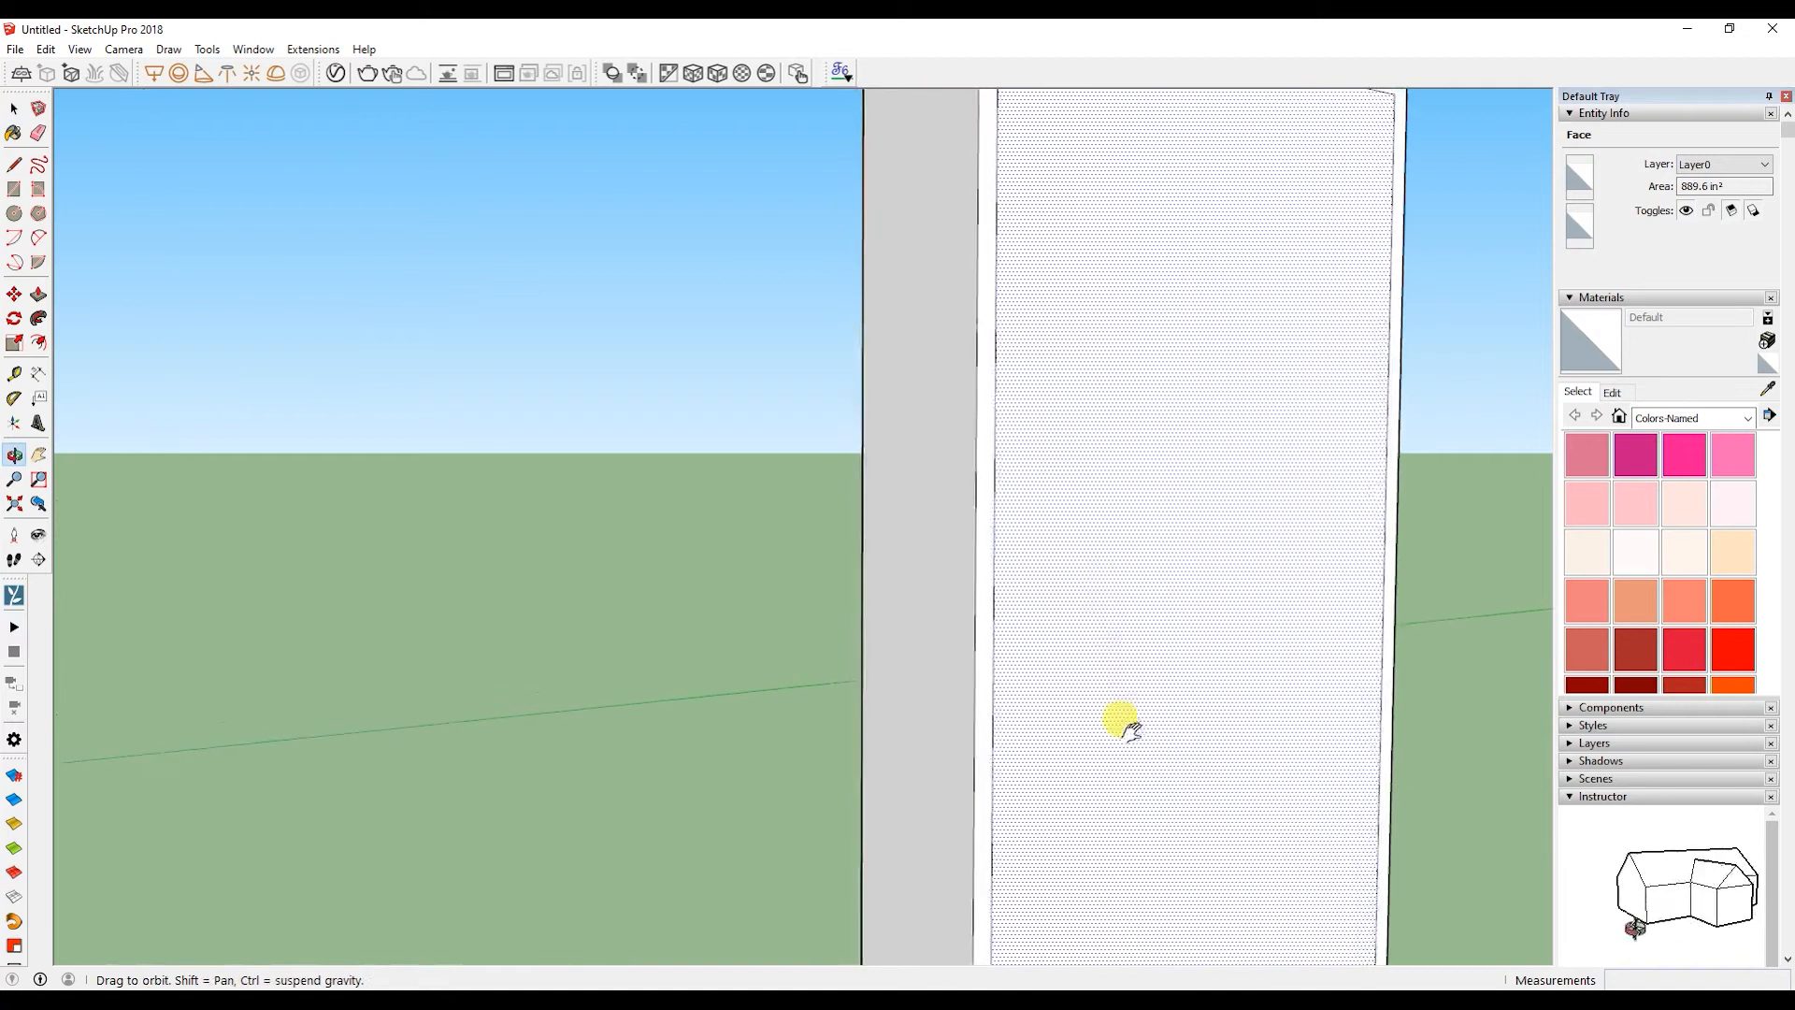
{"action": "scroll", "coordinate": [1136, 579], "scroll_direction": "down", "scroll_amount": 5}
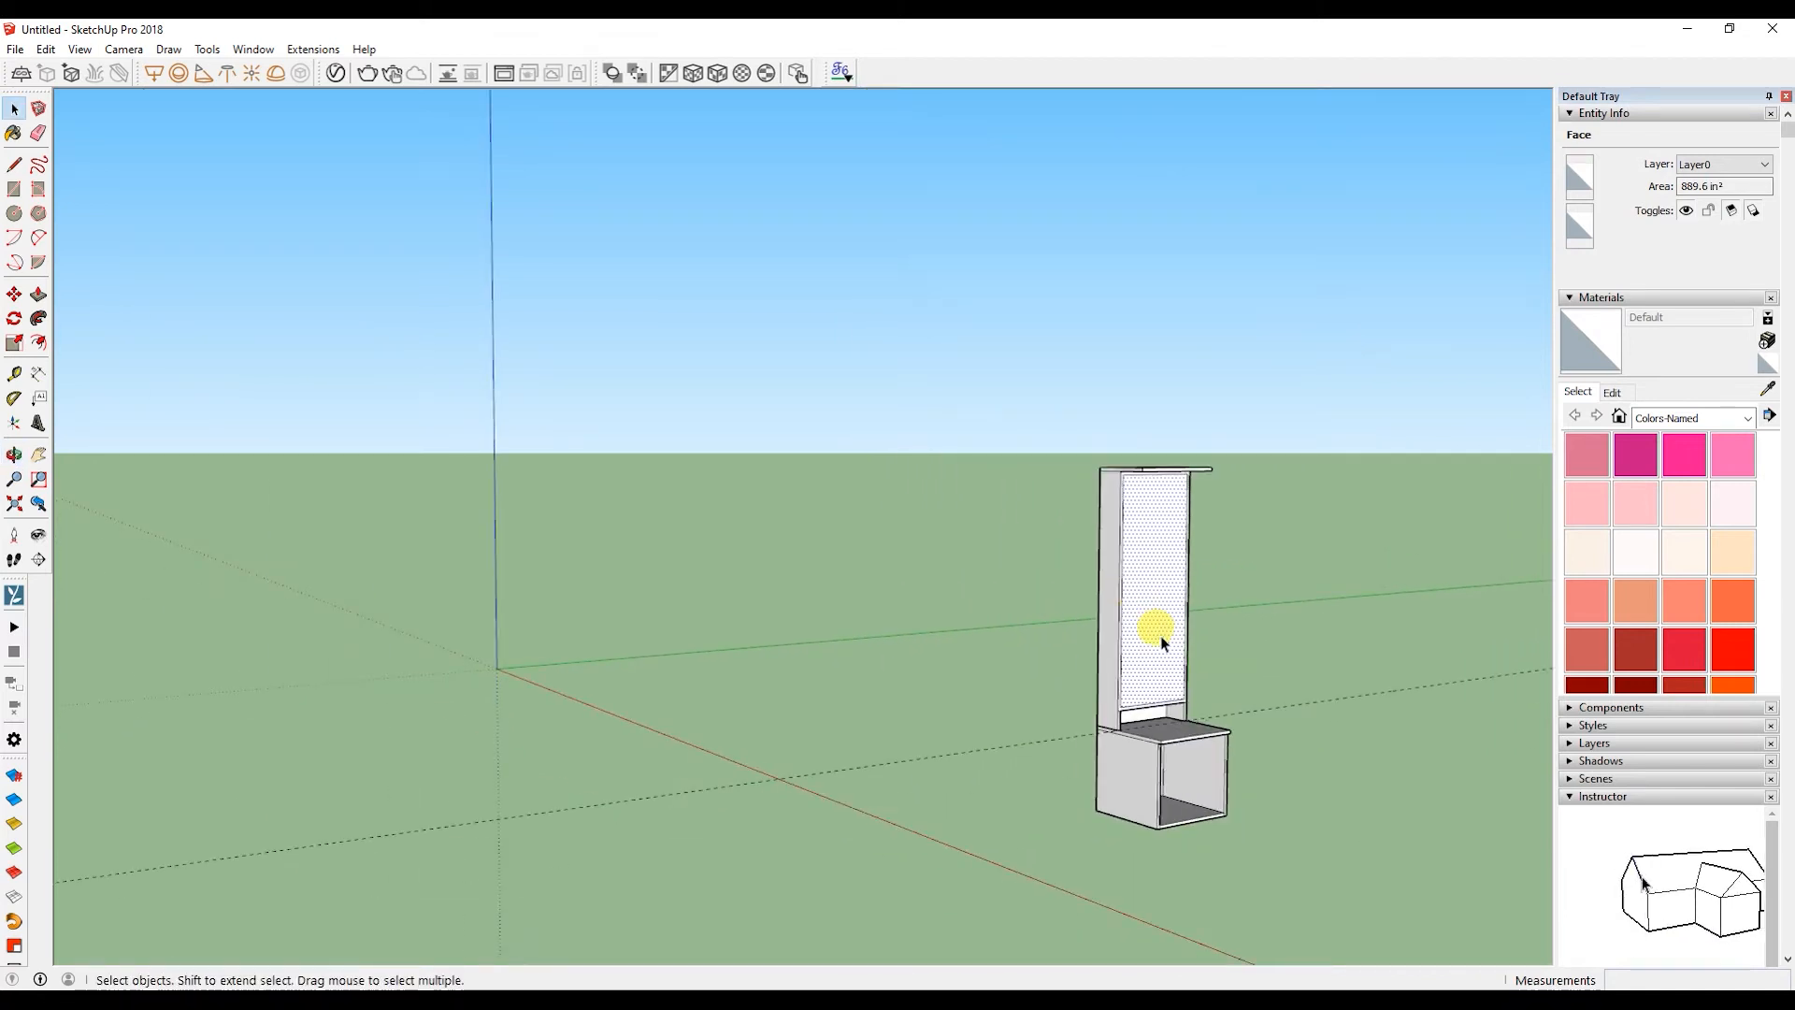
{"action": "key", "text": "p"}
{"action": "left_click", "coordinate": [1152, 636]}
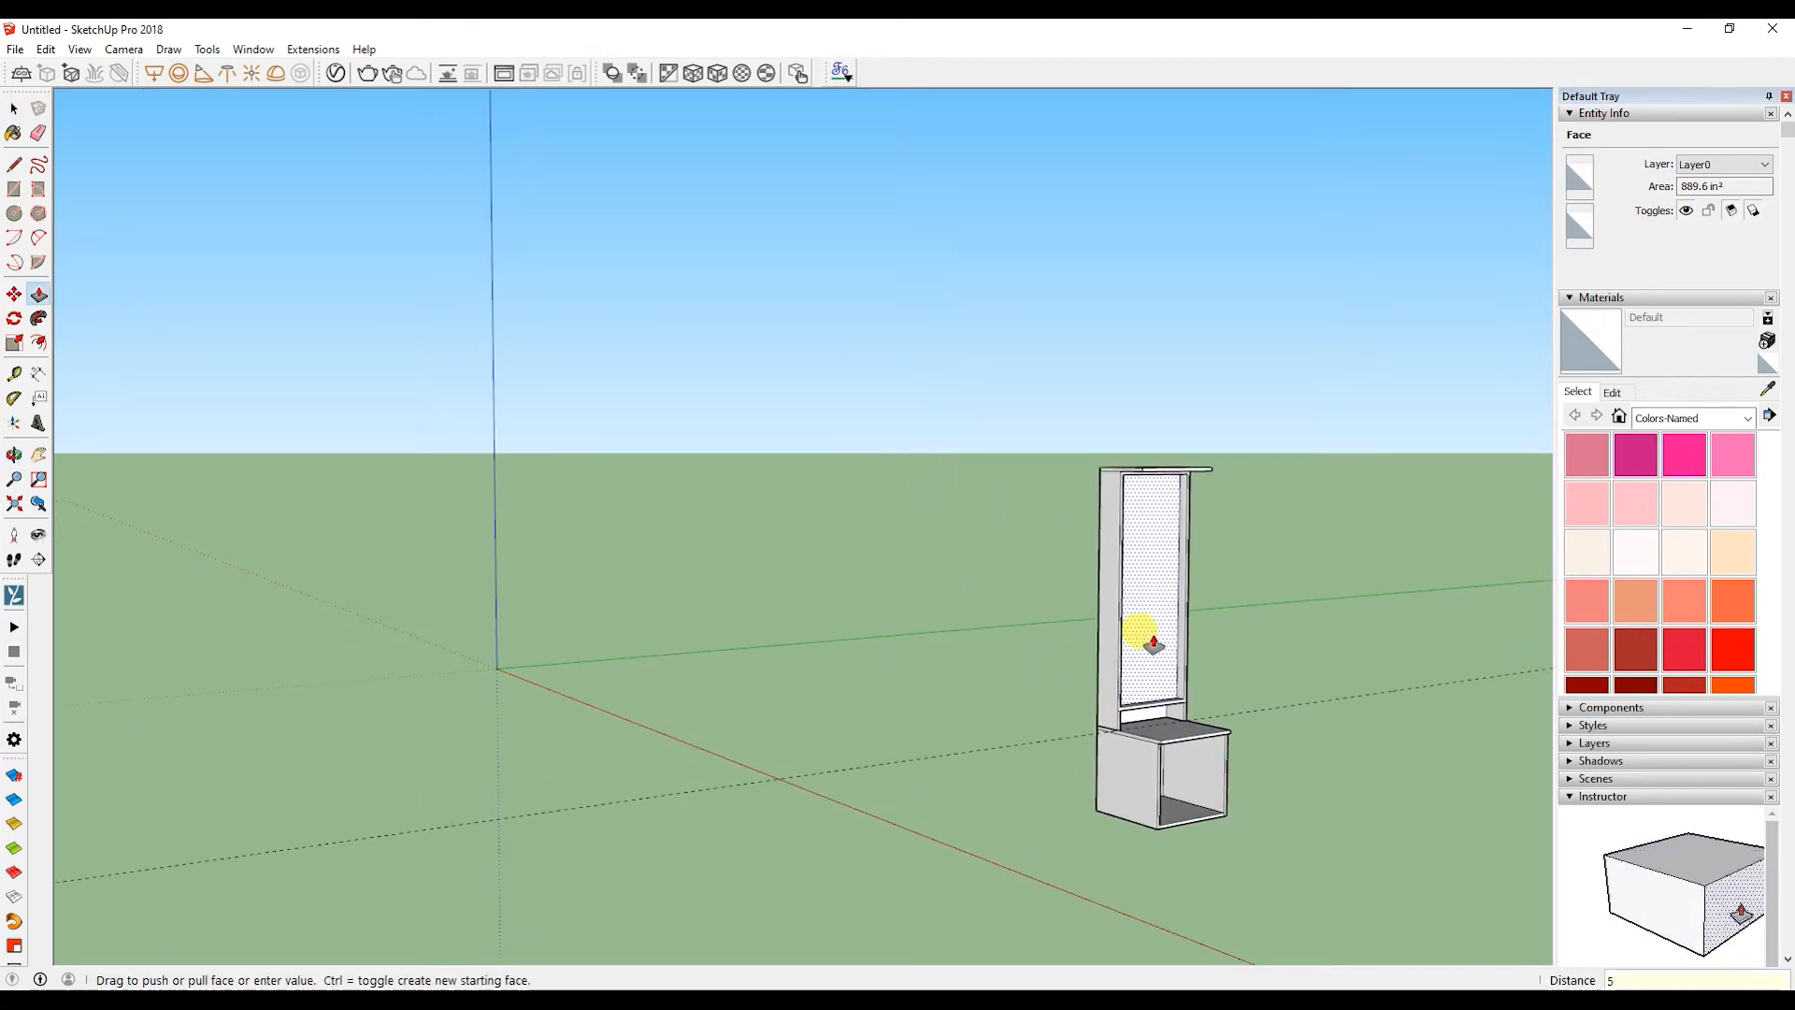
{"action": "left_click", "coordinate": [1137, 634]}
{"action": "key", "text": "space"}
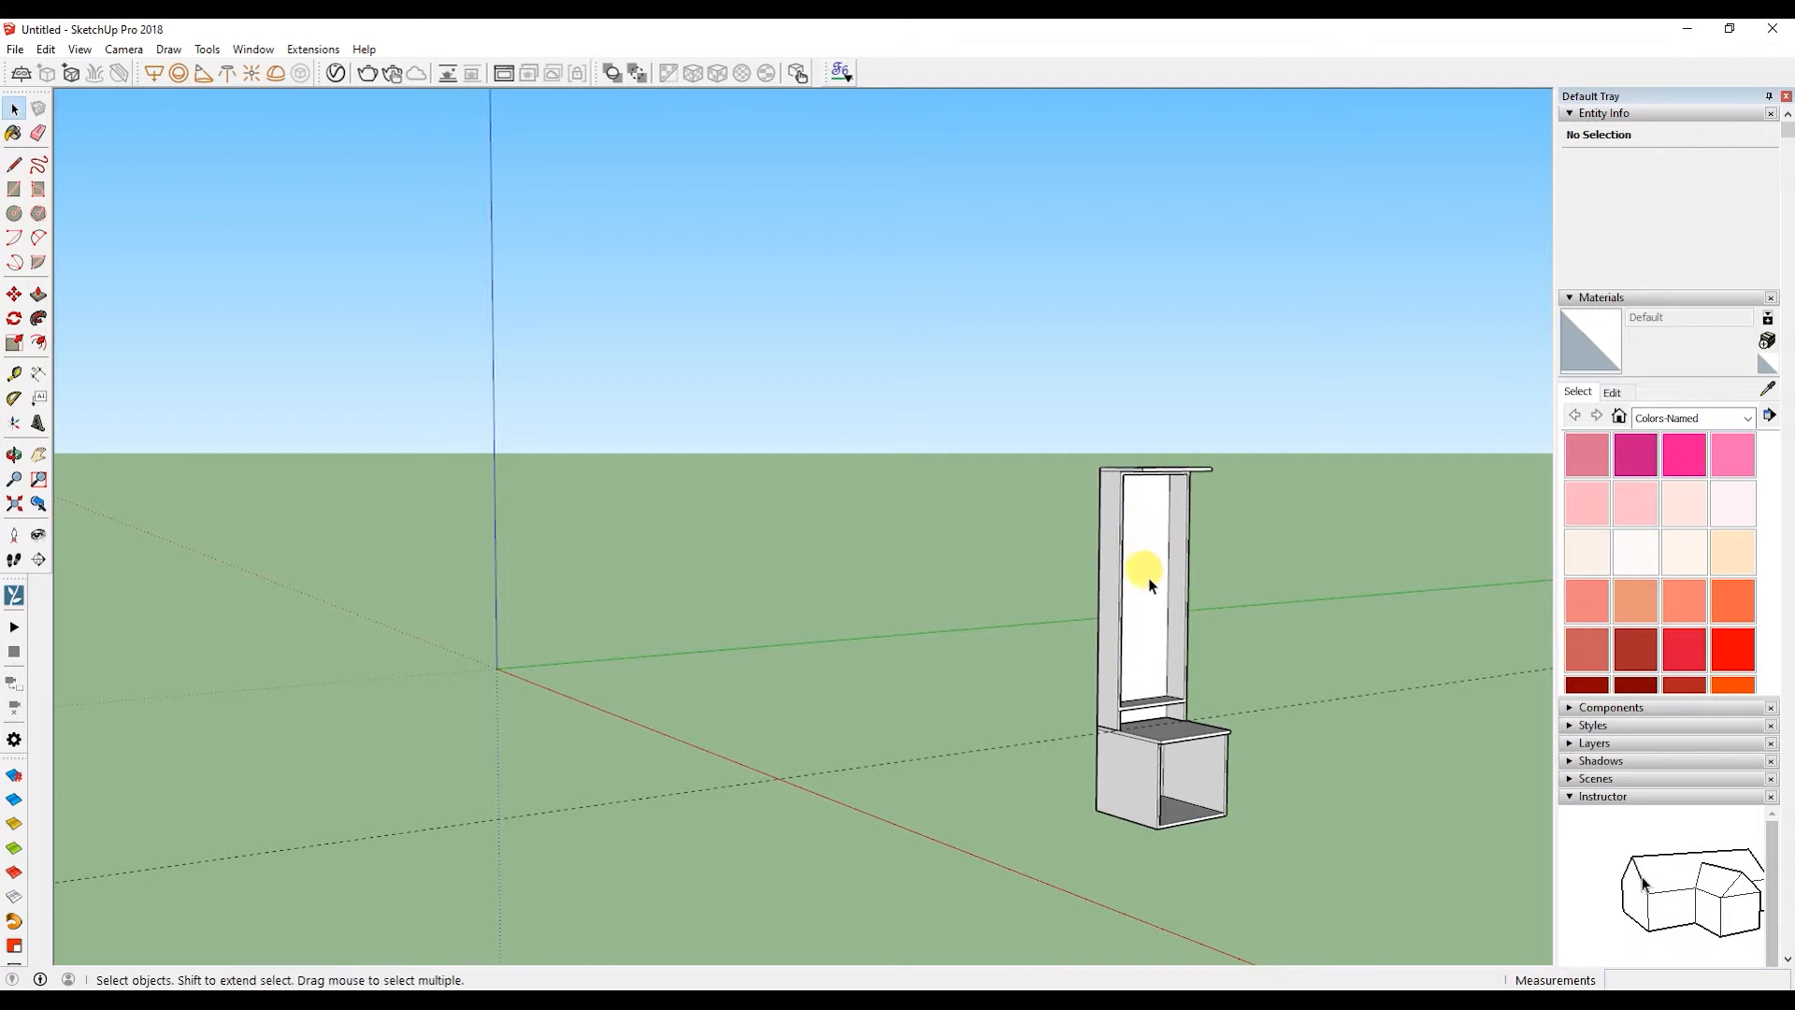
- Make a group of all the geometry connected to the column's recessed back face
{"action": "scroll", "coordinate": [1152, 636], "scroll_direction": "up", "scroll_amount": 5}
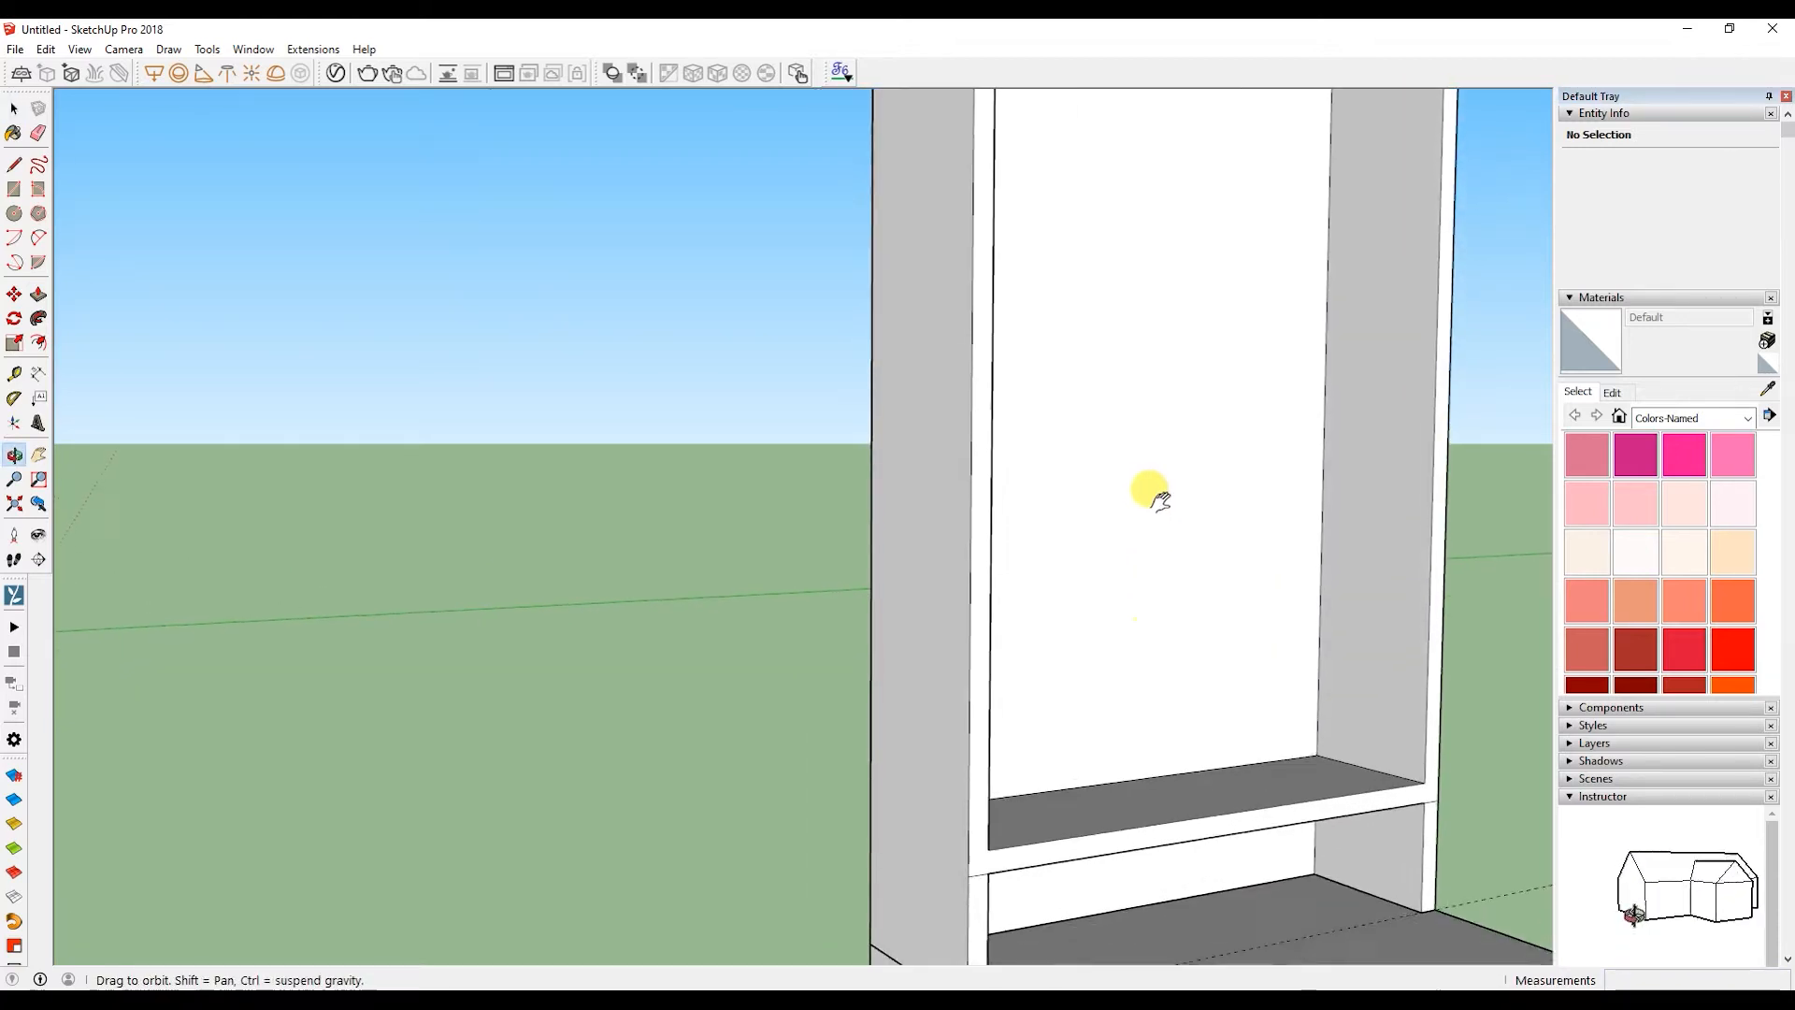
{"action": "middle_click_drag", "start_coordinate": [1169, 617], "coordinate": [1141, 641]}
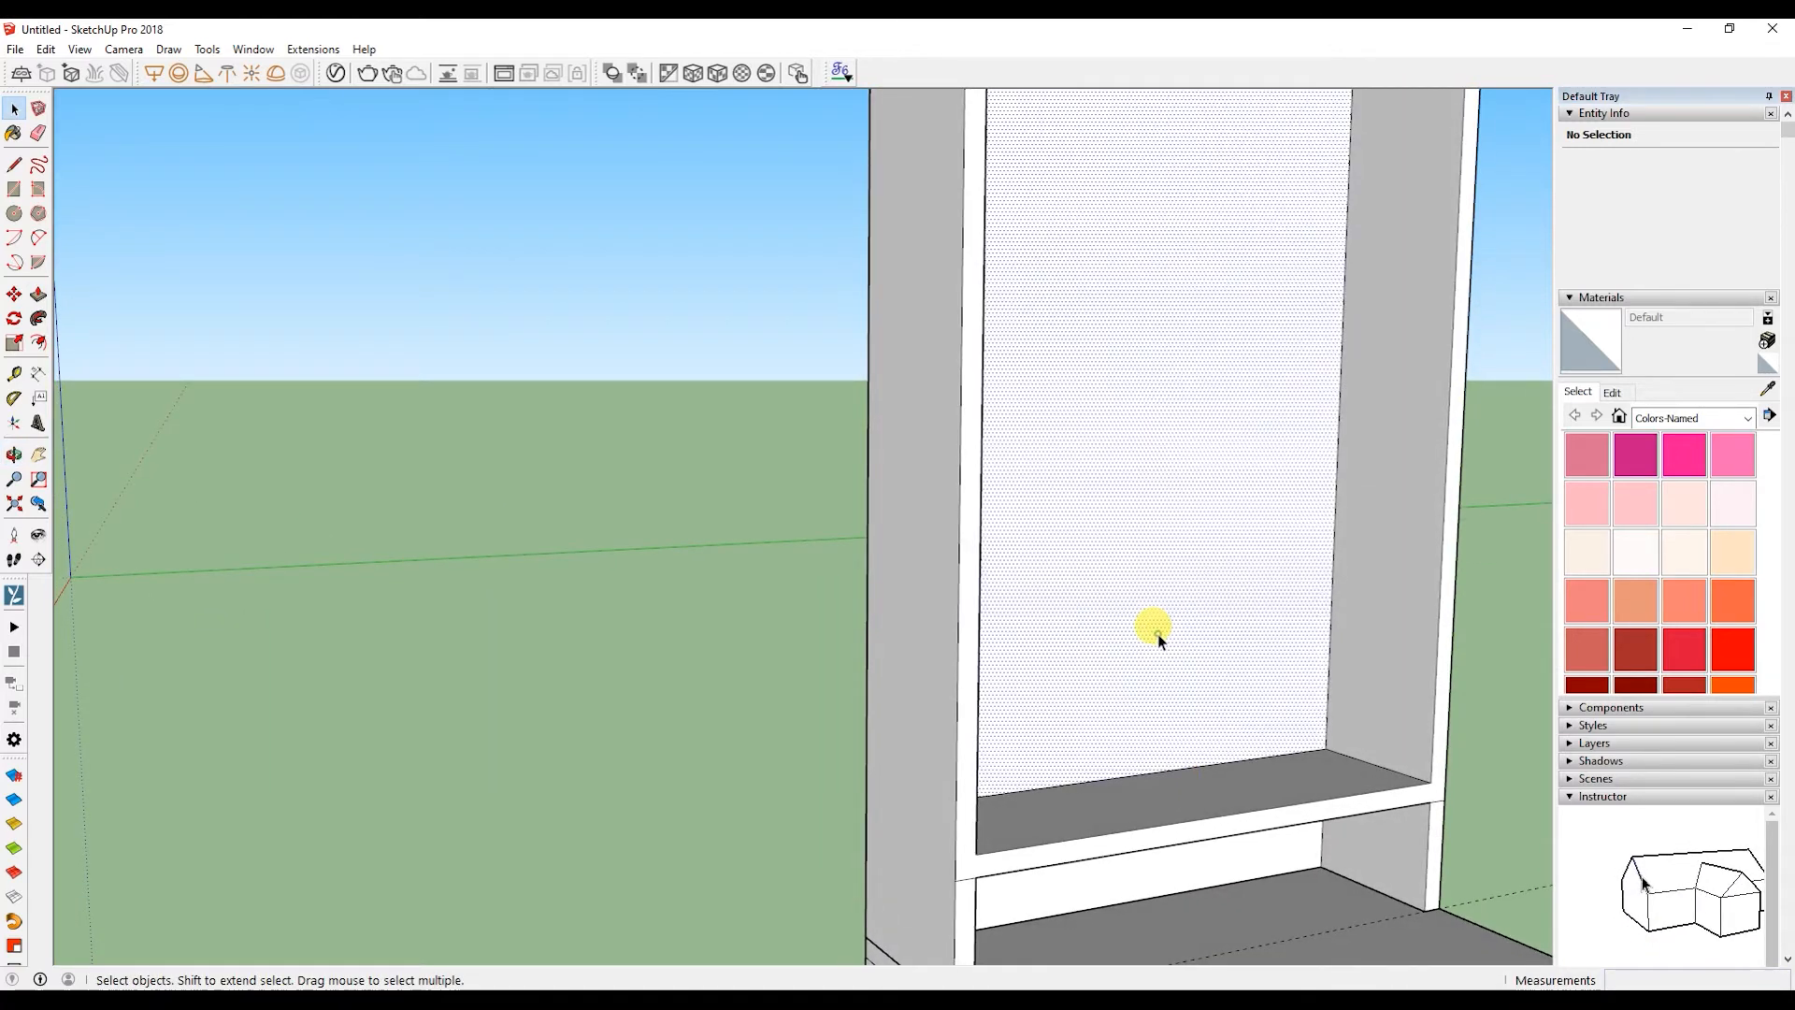
{"action": "triple_click", "coordinate": [1157, 636]}
{"action": "right_click", "coordinate": [1157, 625]}
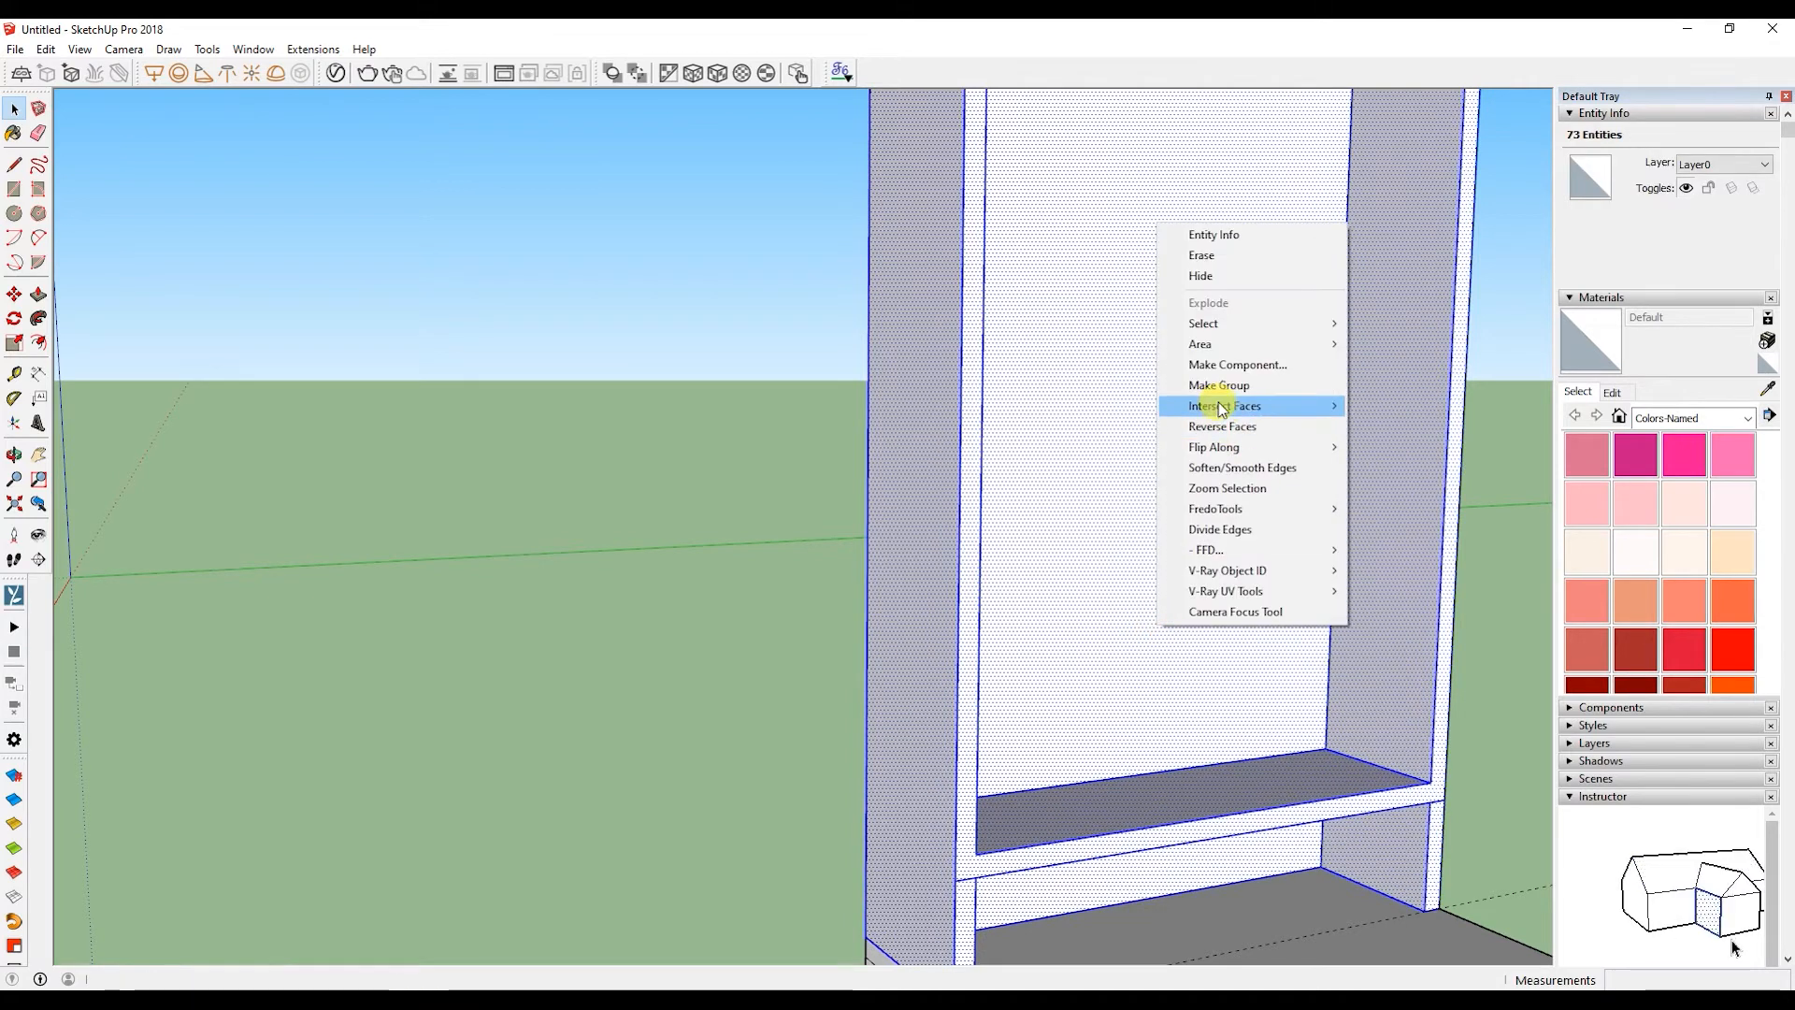
{"action": "left_click", "coordinate": [1221, 389]}
- Draw a rectangle covering the floor of the column's tall opening, from its front corner to the opposite back corner
{"action": "middle_click_drag", "start_coordinate": [1066, 640], "coordinate": [733, 789]}
{"action": "left_click", "coordinate": [829, 761]}
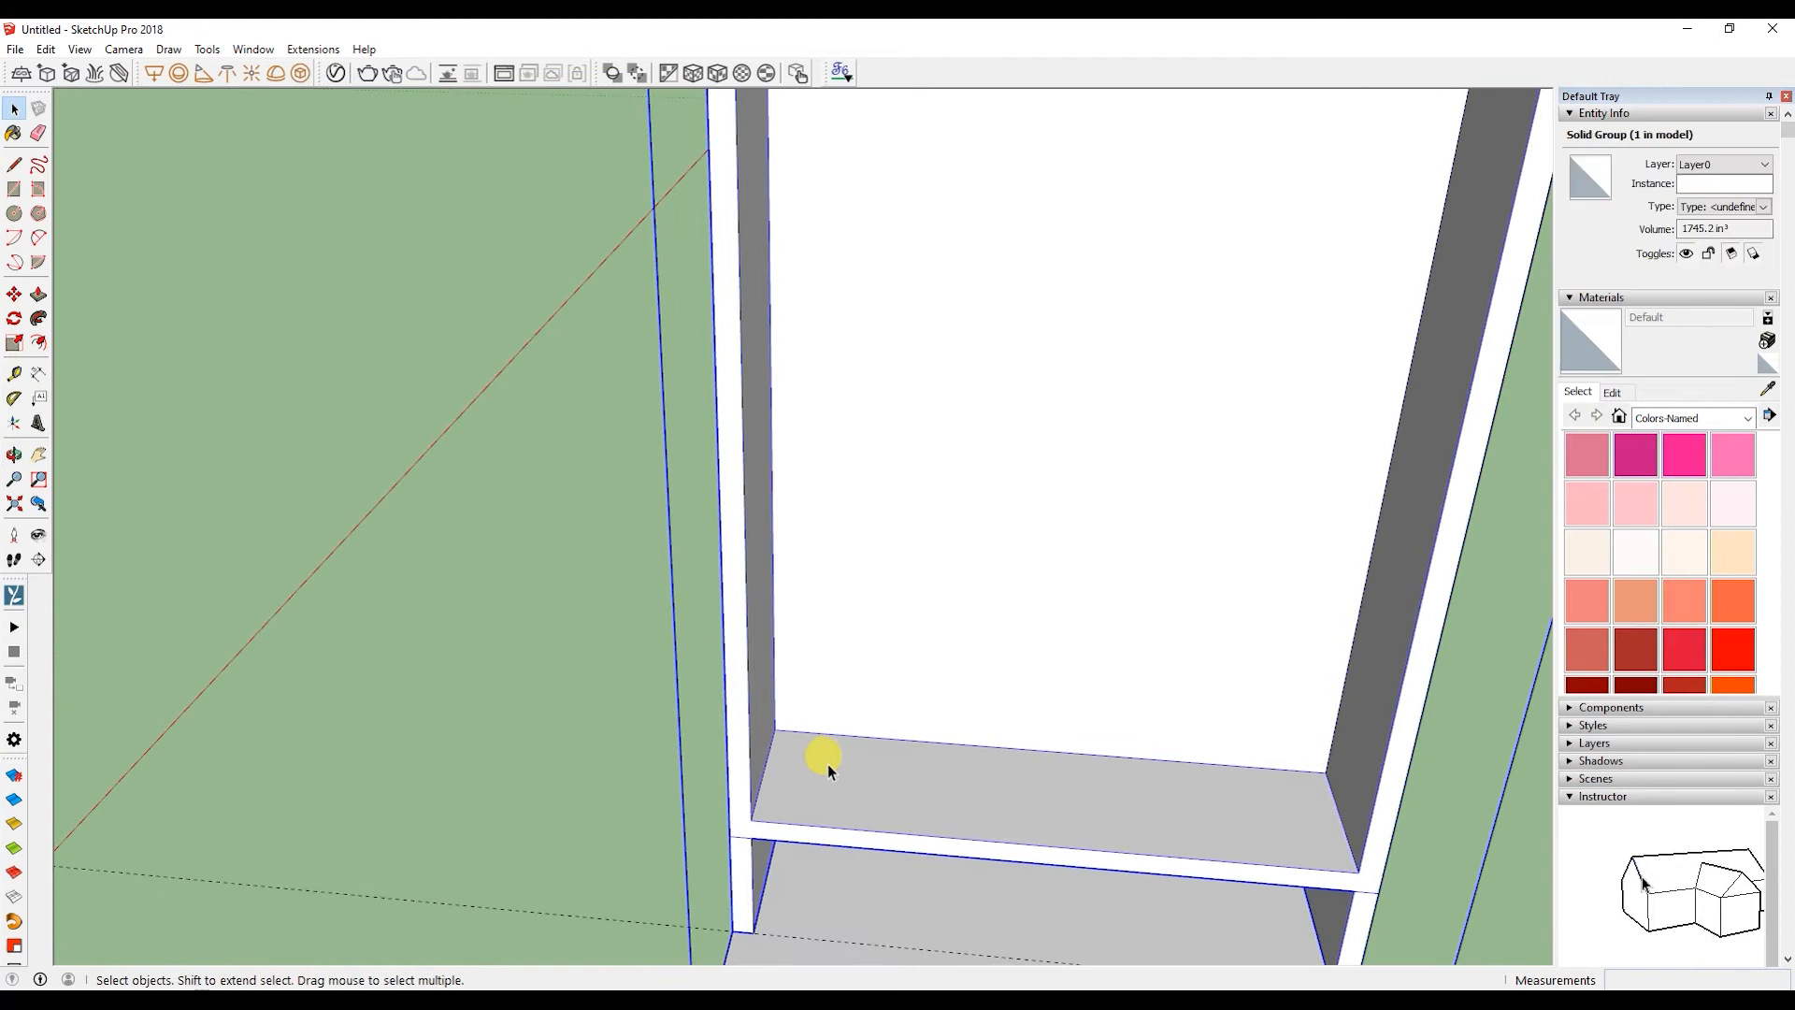
{"action": "key", "text": "r"}
{"action": "left_click", "coordinate": [753, 818]}
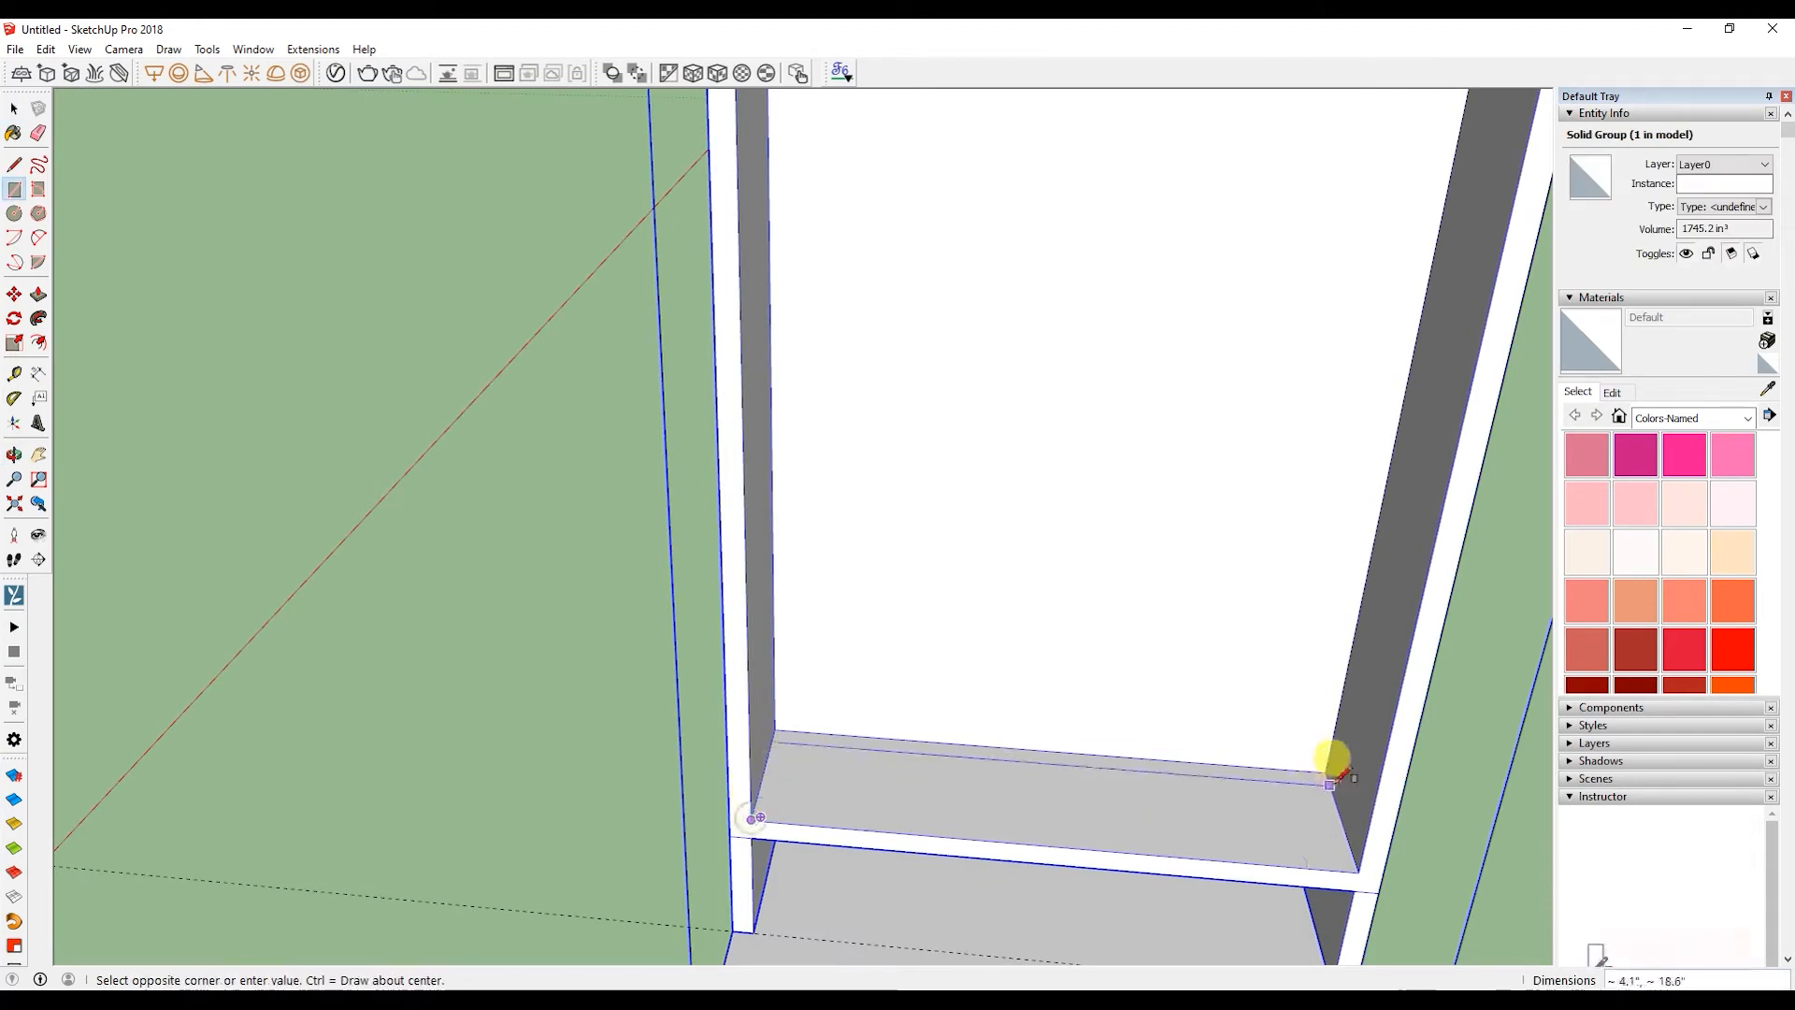
{"action": "left_click", "coordinate": [1324, 770]}
{"action": "key", "text": "space"}
- Extrude the rectangle on the tall opening's floor upward by 18mm into a shelf board
{"action": "left_click", "coordinate": [905, 780]}
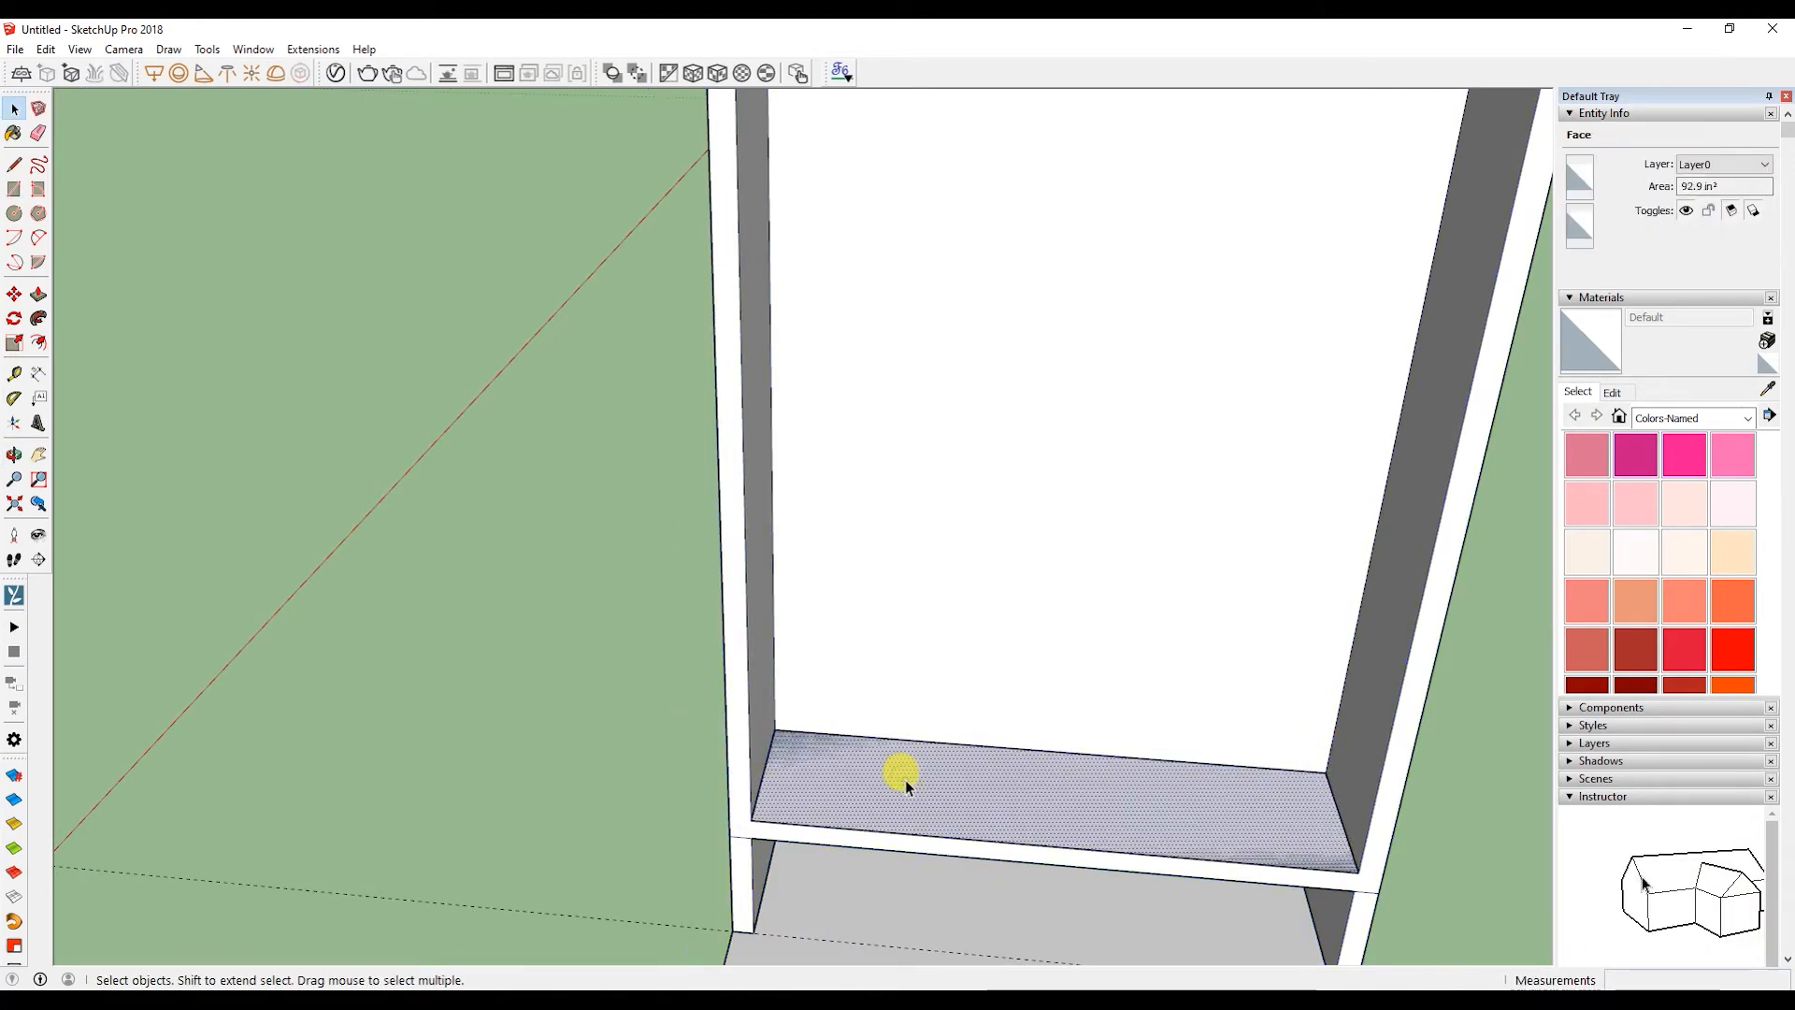
{"action": "key", "text": "p"}
{"action": "left_click", "coordinate": [905, 779]}
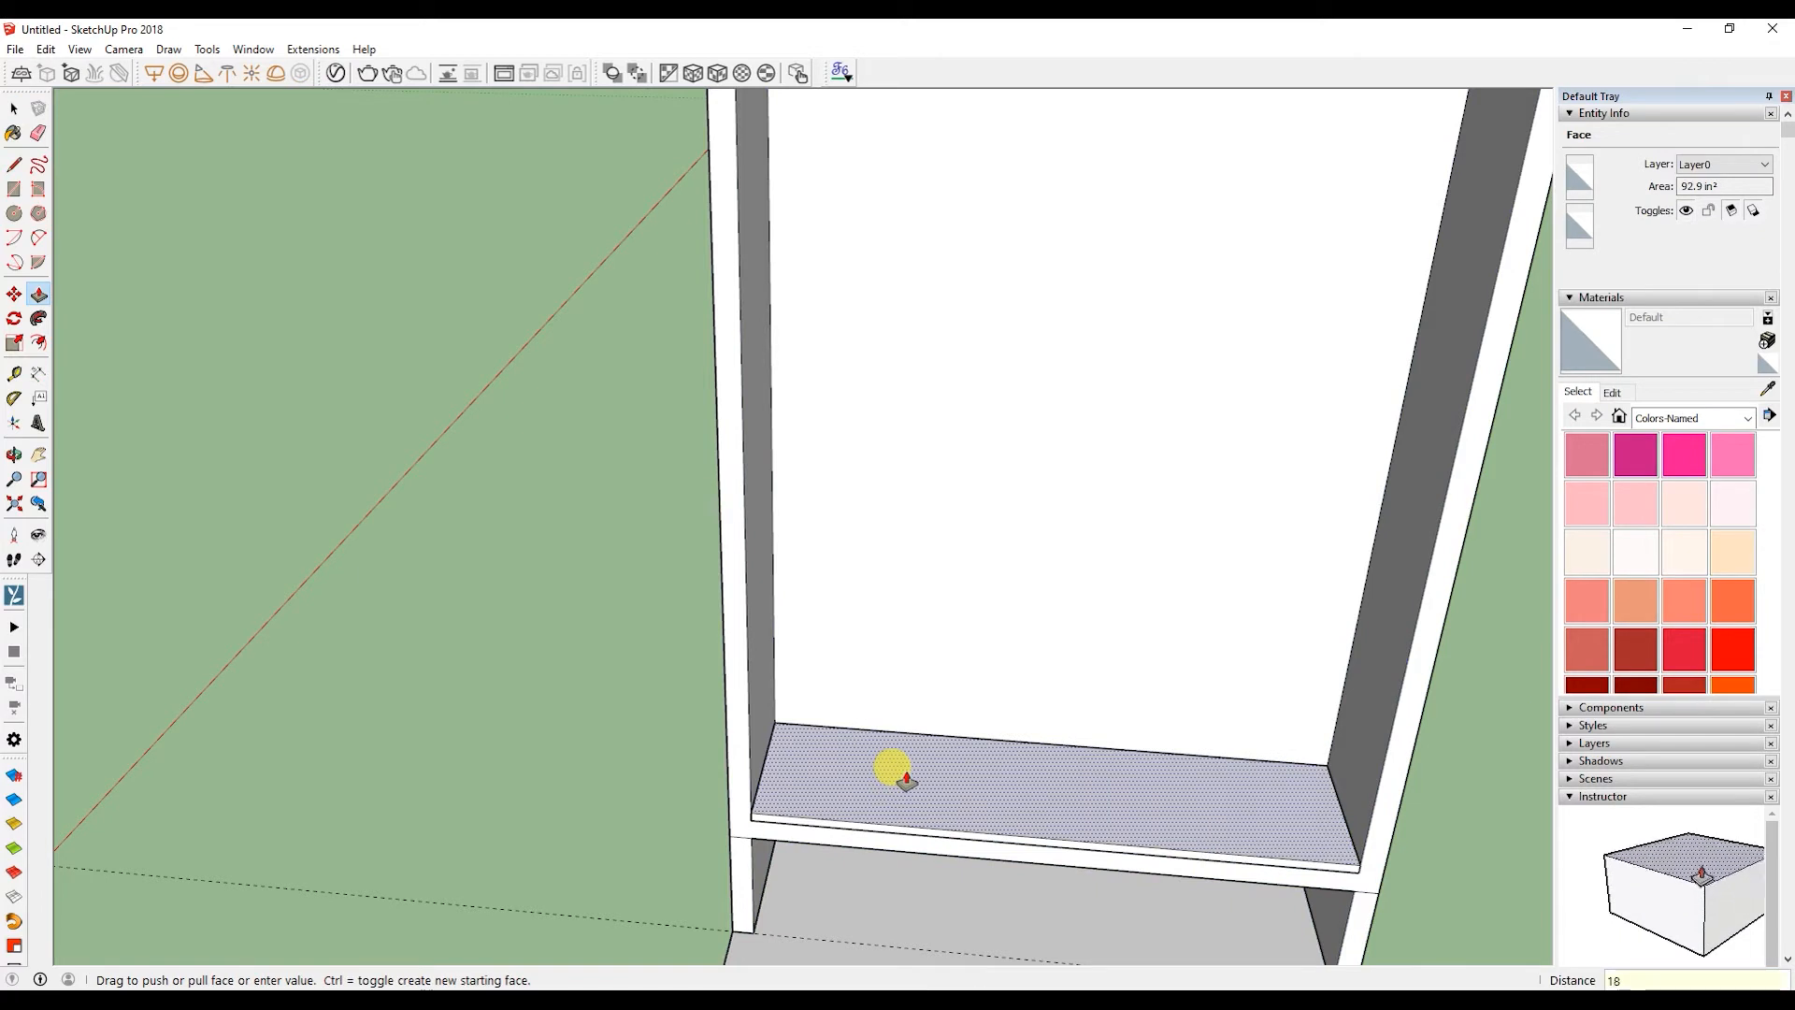
{"action": "left_click", "coordinate": [907, 778]}
{"action": "key", "text": "space"}
- Make the new shelf board in the column's tall opening a separate group
{"action": "triple_click", "coordinate": [905, 771]}
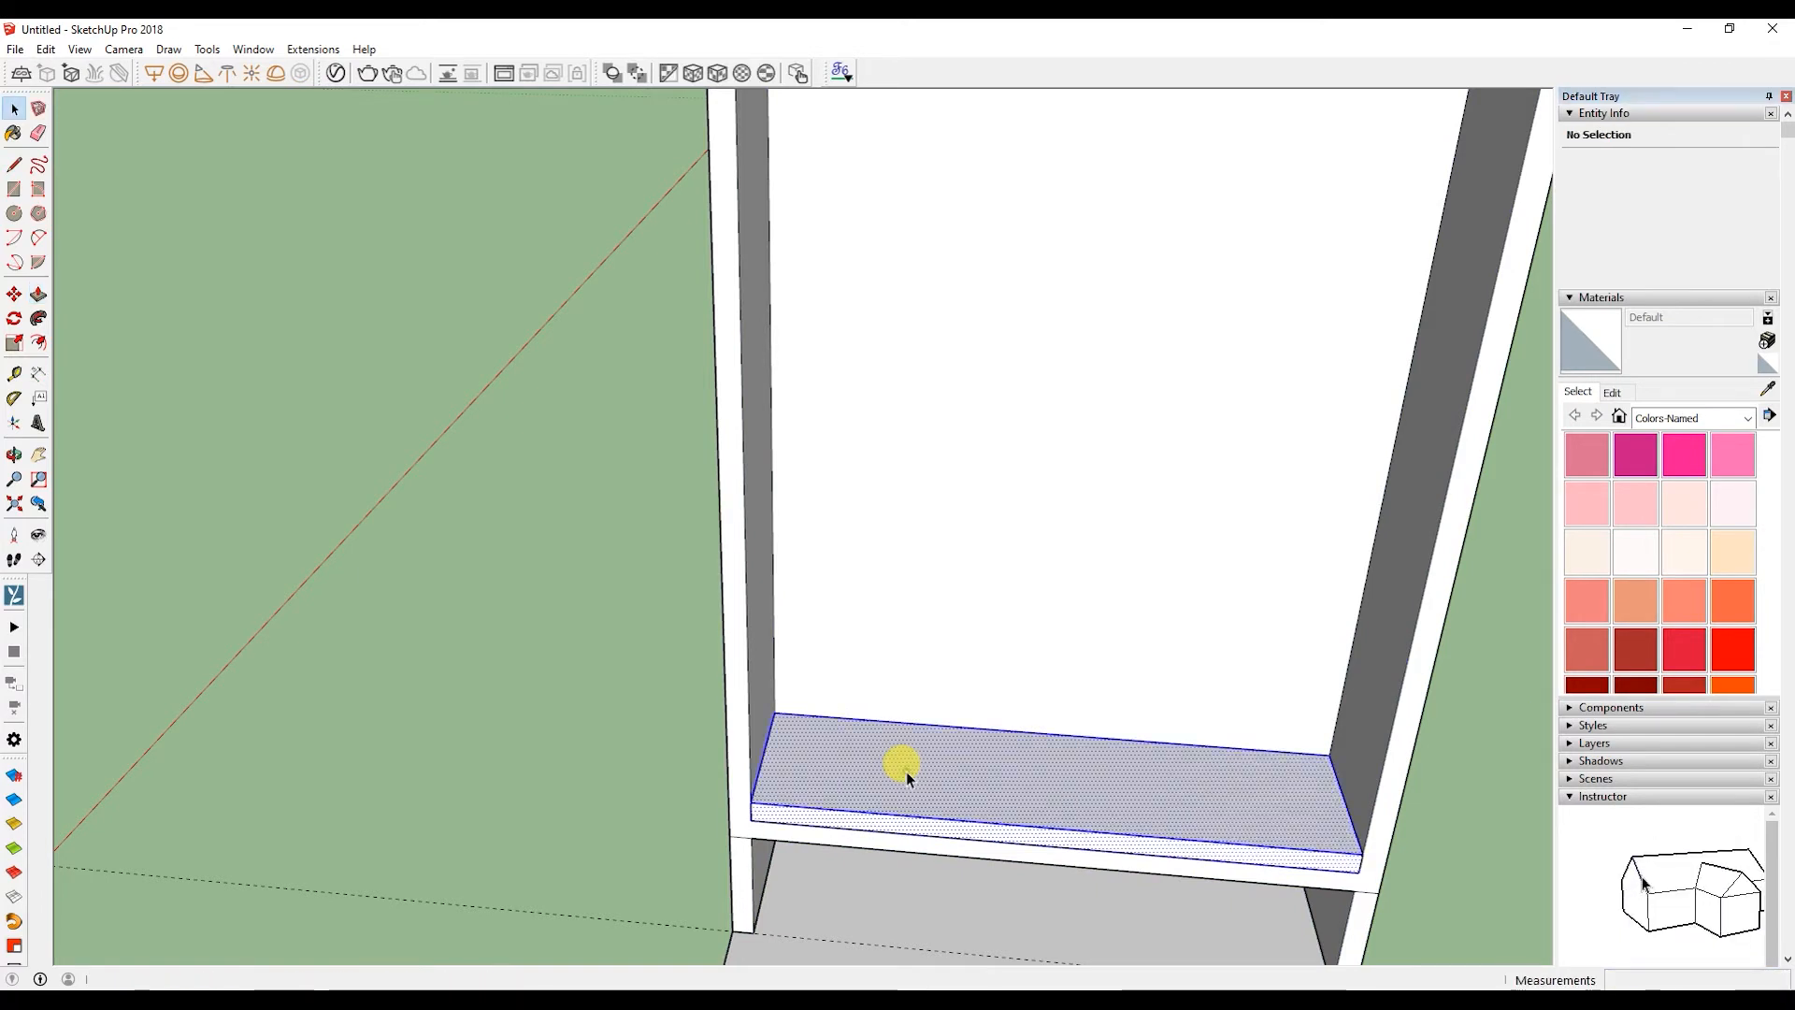
{"action": "right_click", "coordinate": [906, 772]}
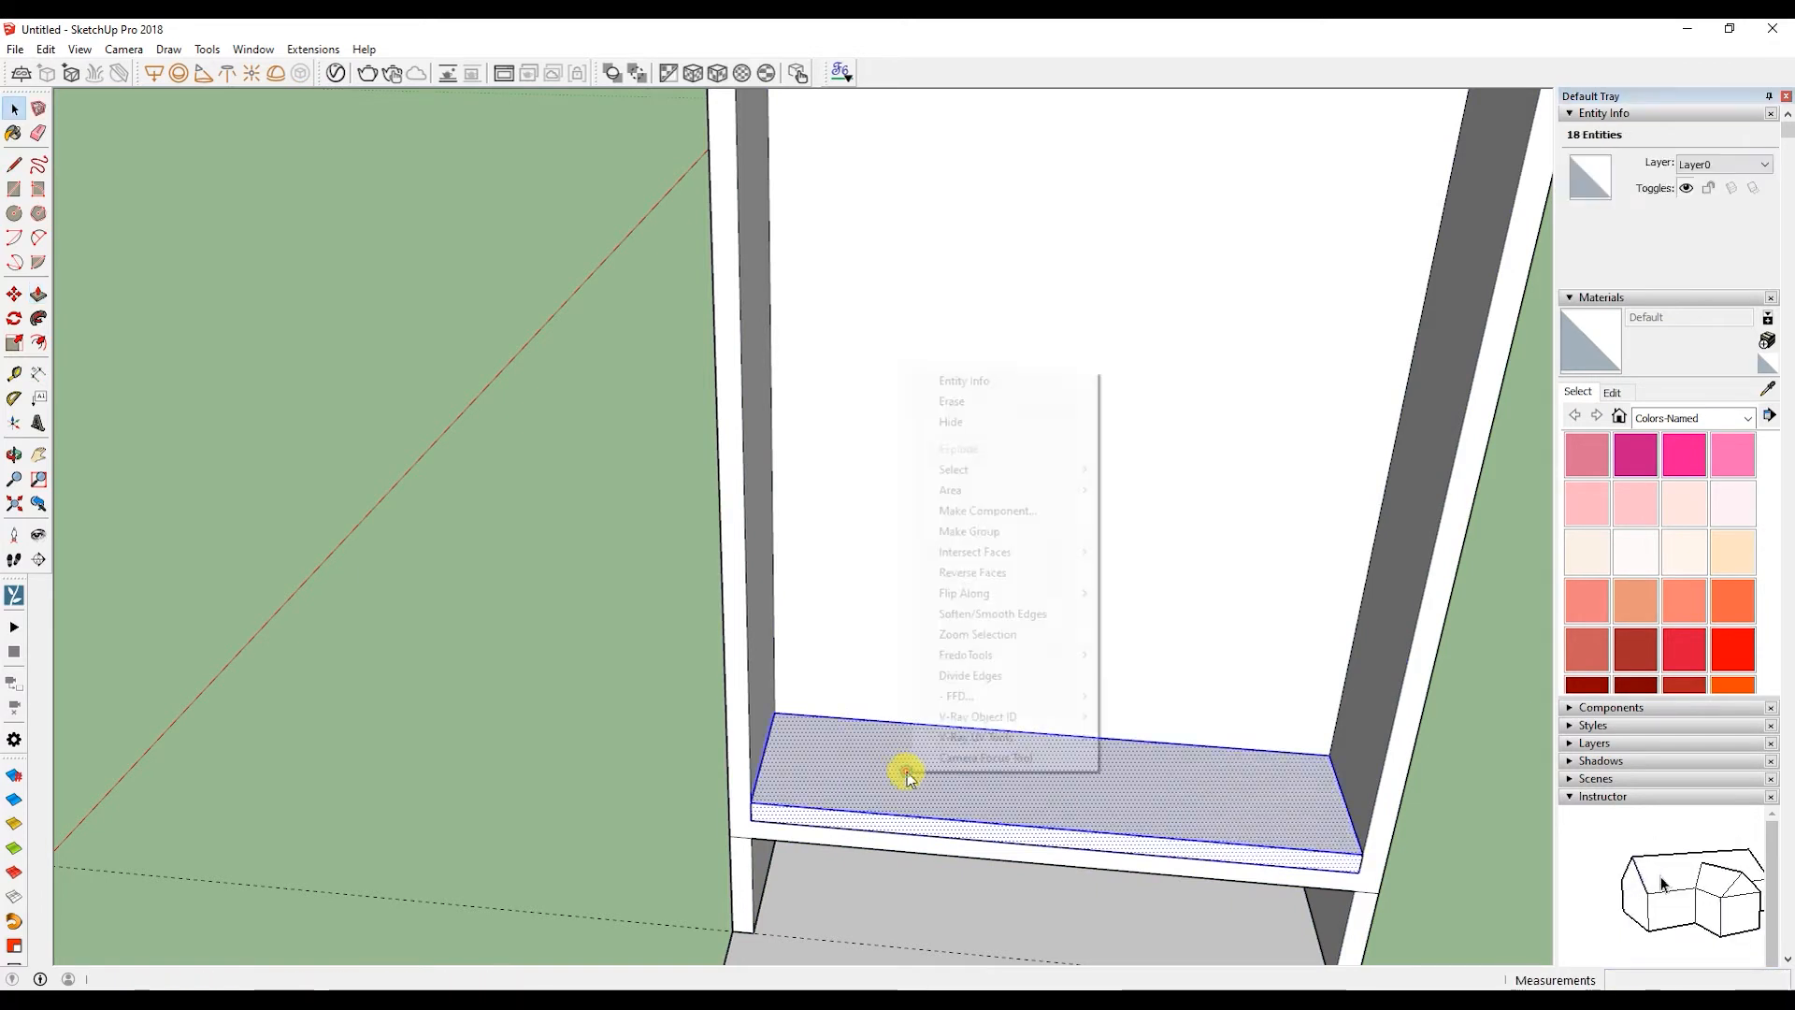
{"action": "left_click", "coordinate": [967, 538]}
{"action": "middle_click_drag", "start_coordinate": [968, 537], "coordinate": [851, 713]}
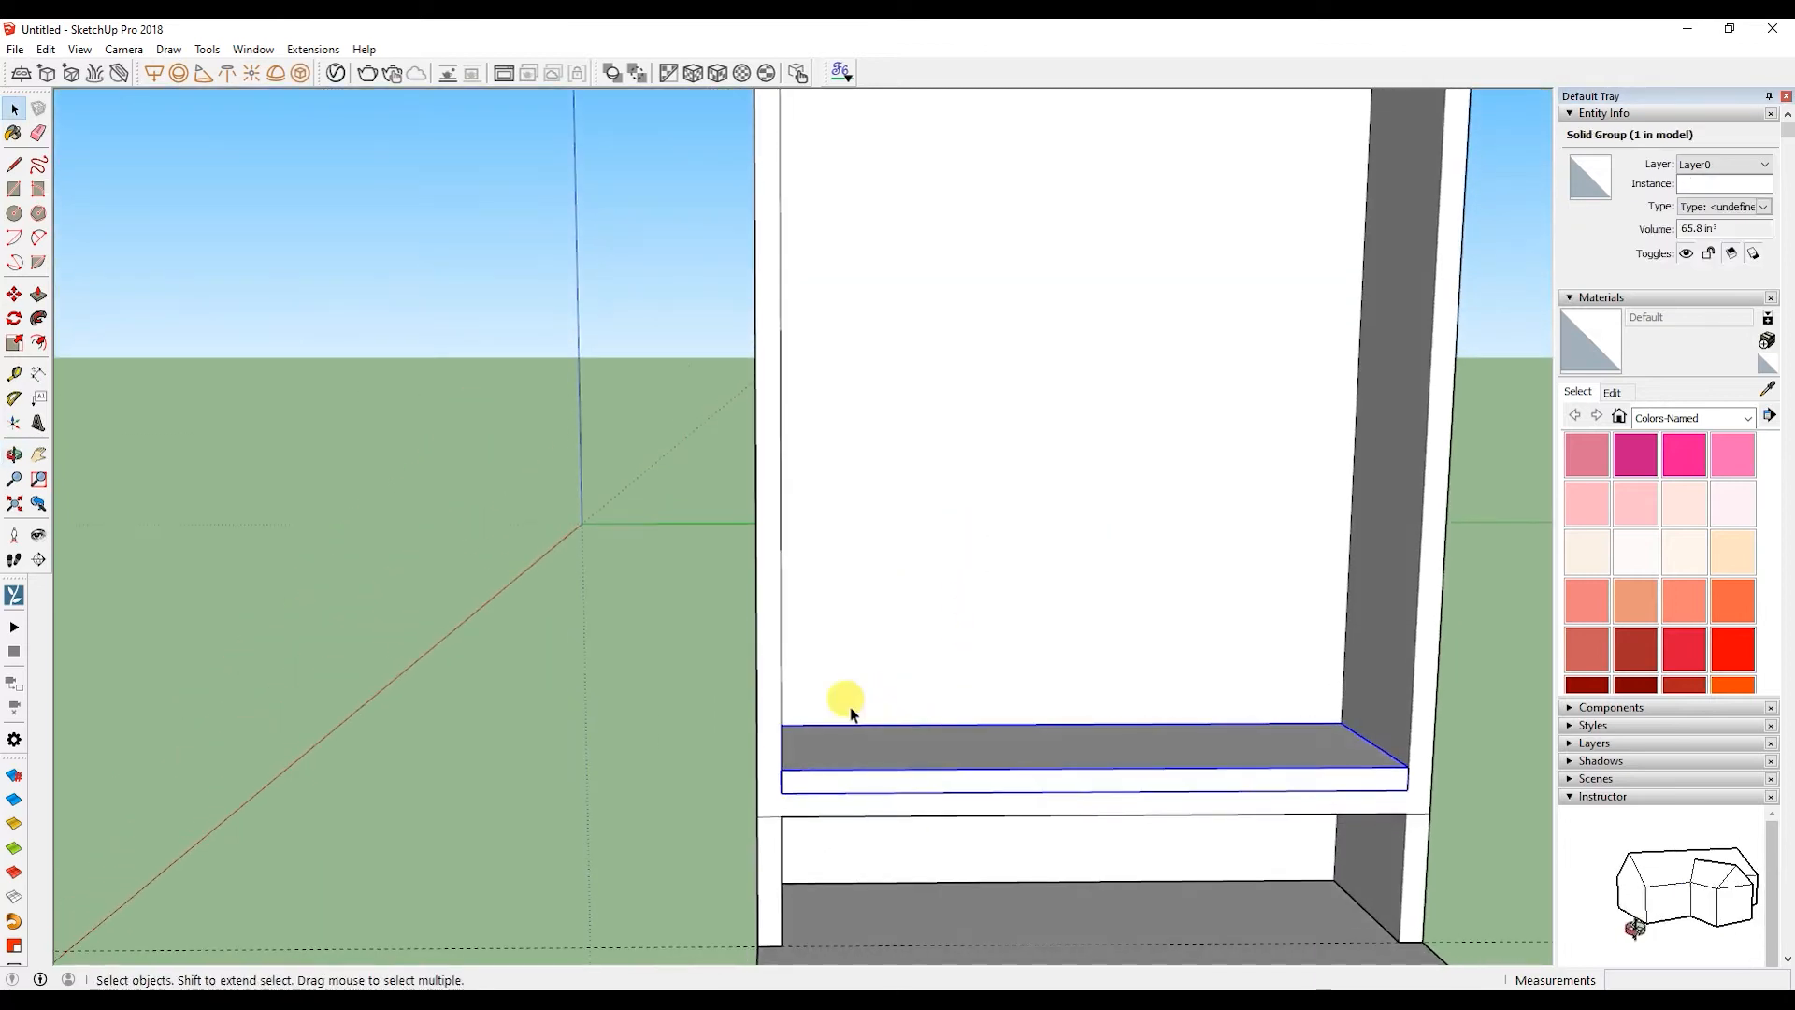
- Move the new shelf board in the tall opening down so it coincides with the column's bottom board
{"action": "key", "text": "m"}
{"action": "left_click", "coordinate": [780, 784]}
{"action": "left_click", "coordinate": [780, 795]}
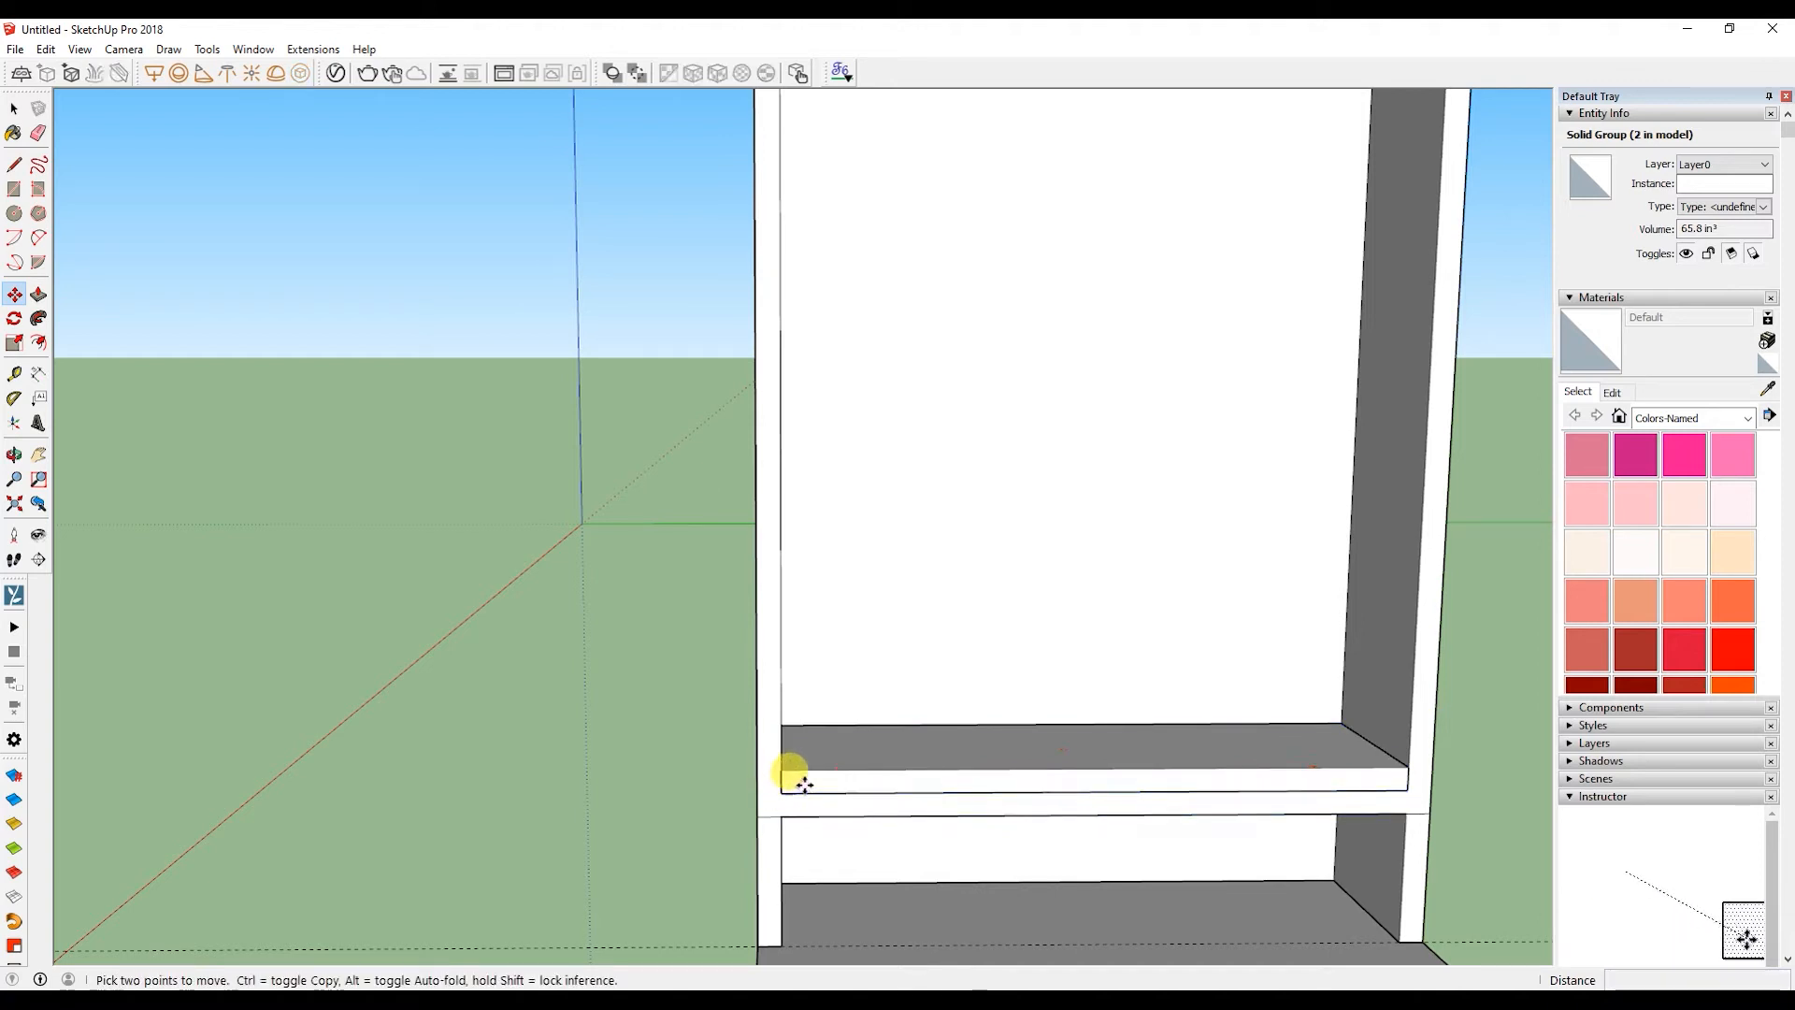
{"action": "key", "text": "ctrl"}
{"action": "left_click", "coordinate": [783, 772]}
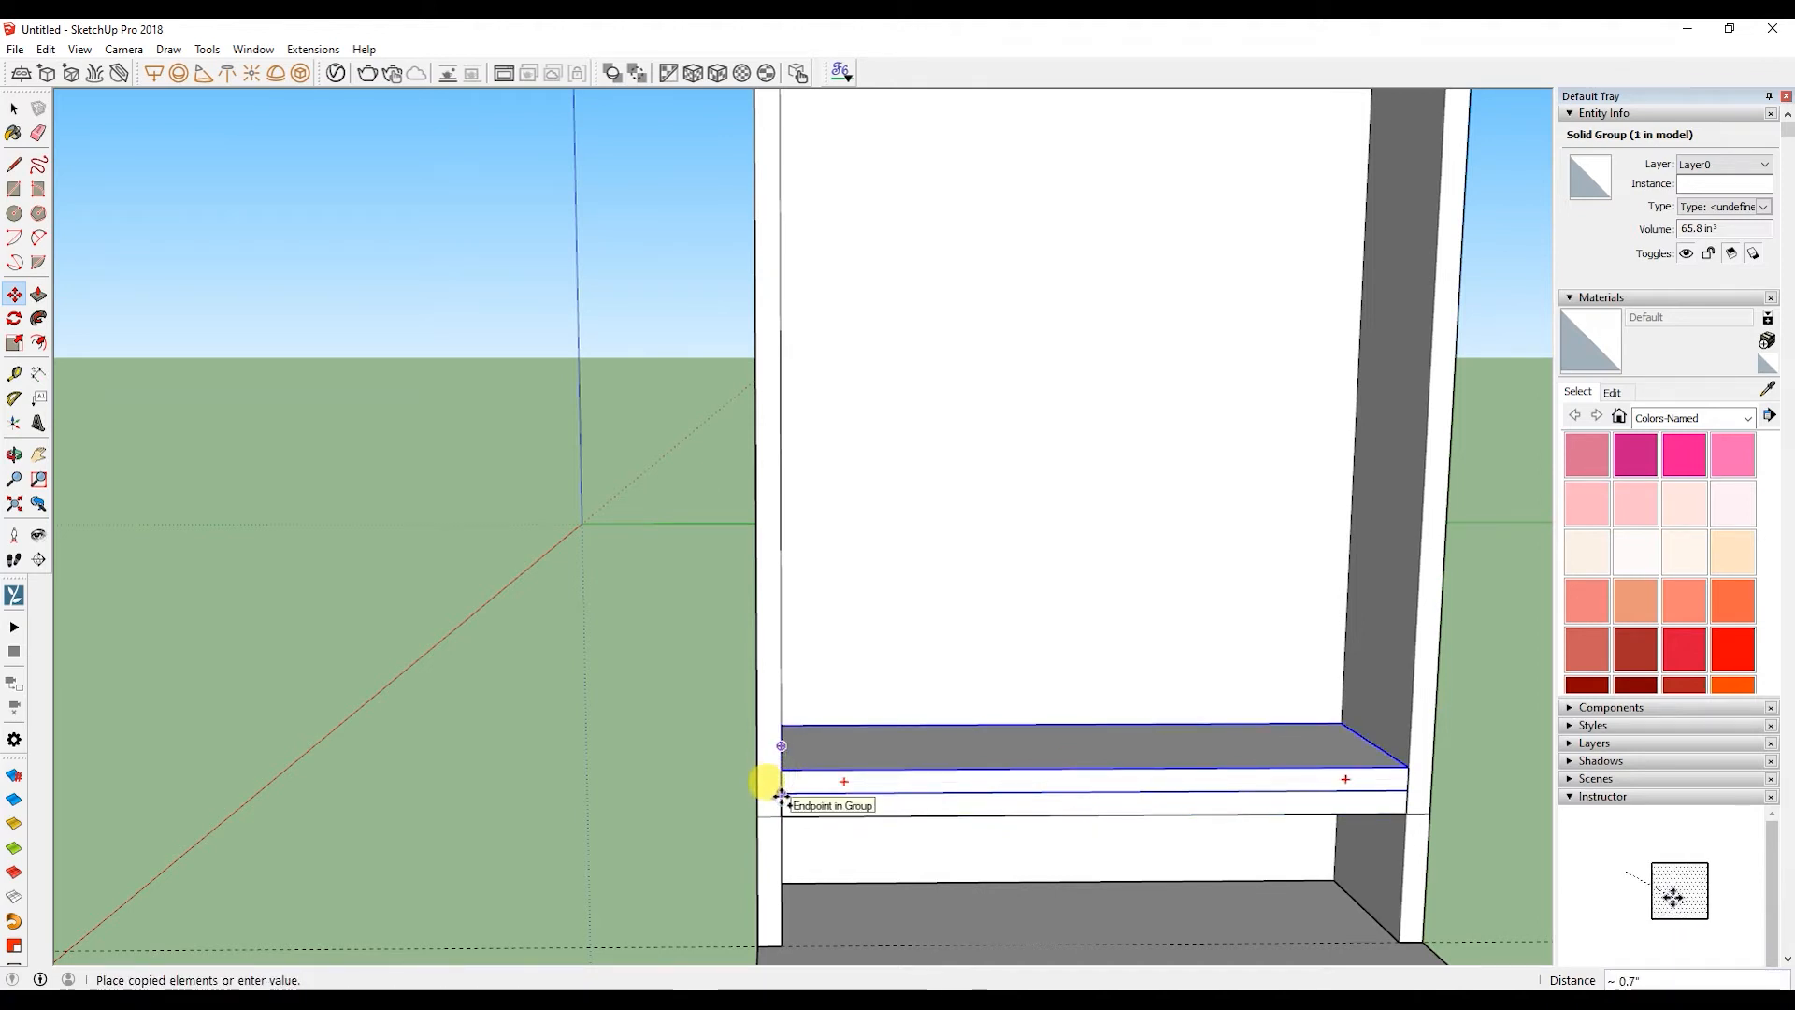
{"action": "key", "text": "Escape"}
{"action": "key", "text": "ctrl+z"}
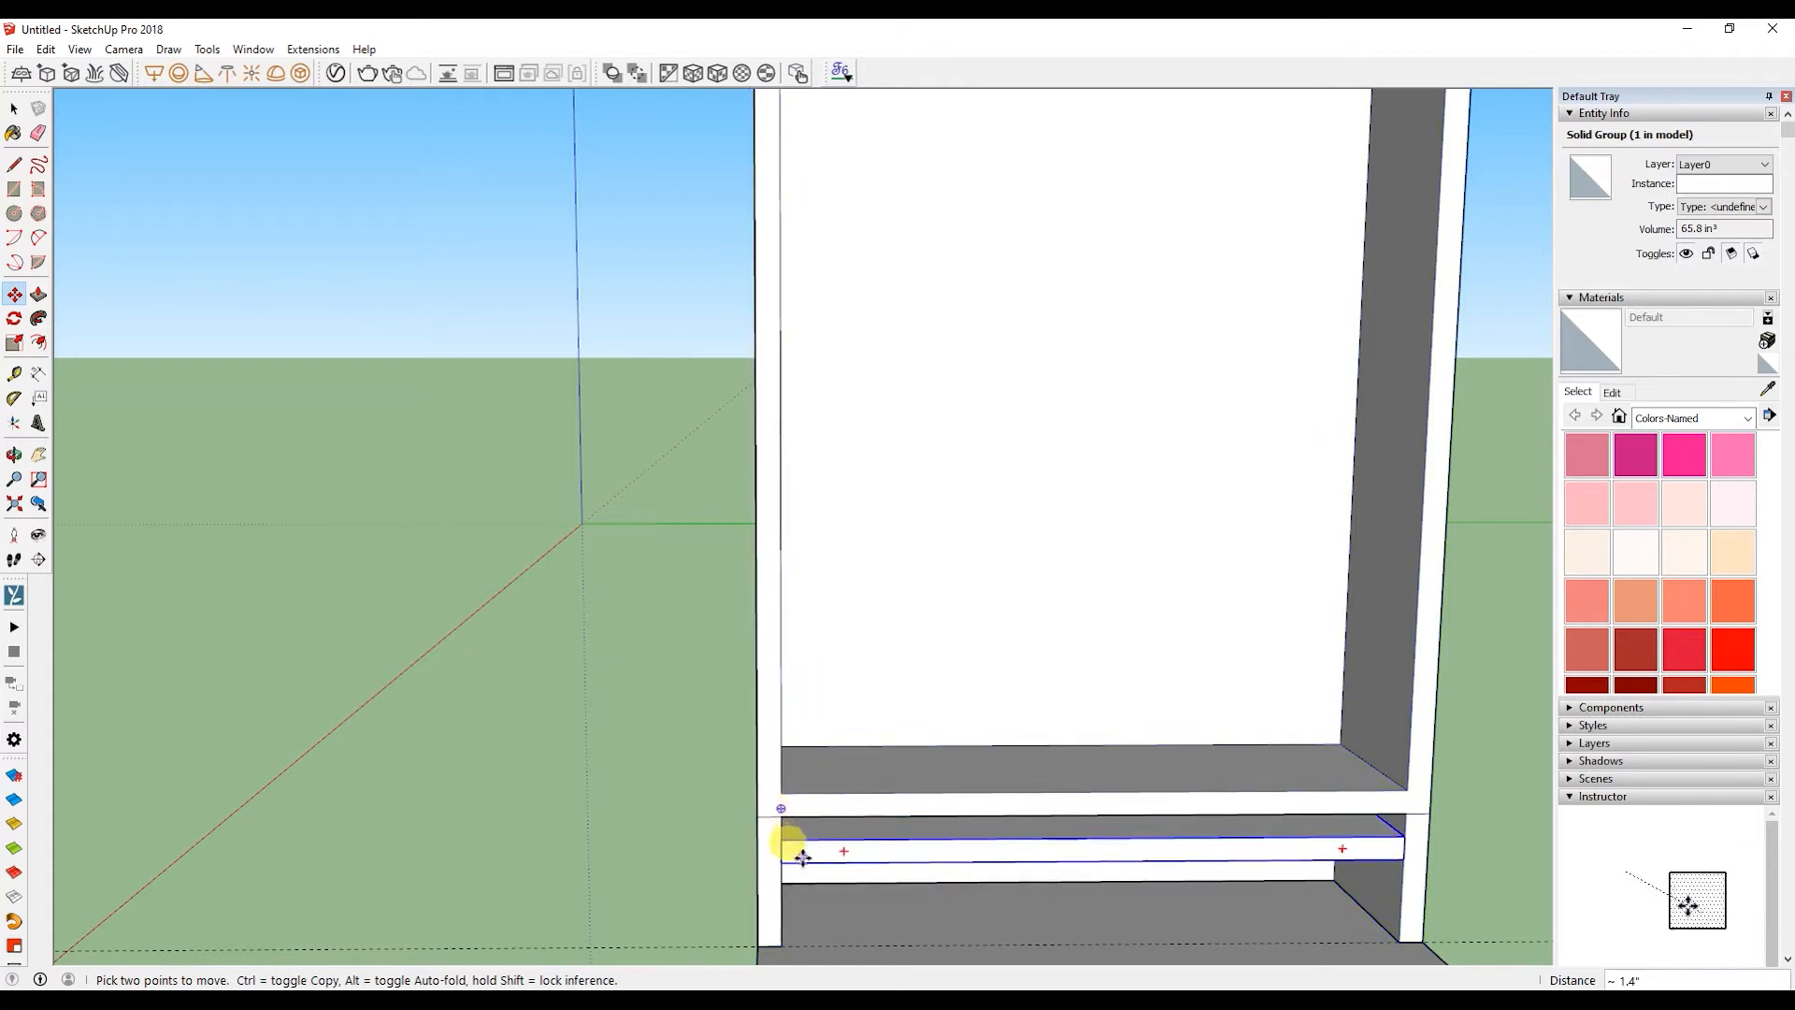
{"action": "left_click", "coordinate": [782, 841]}
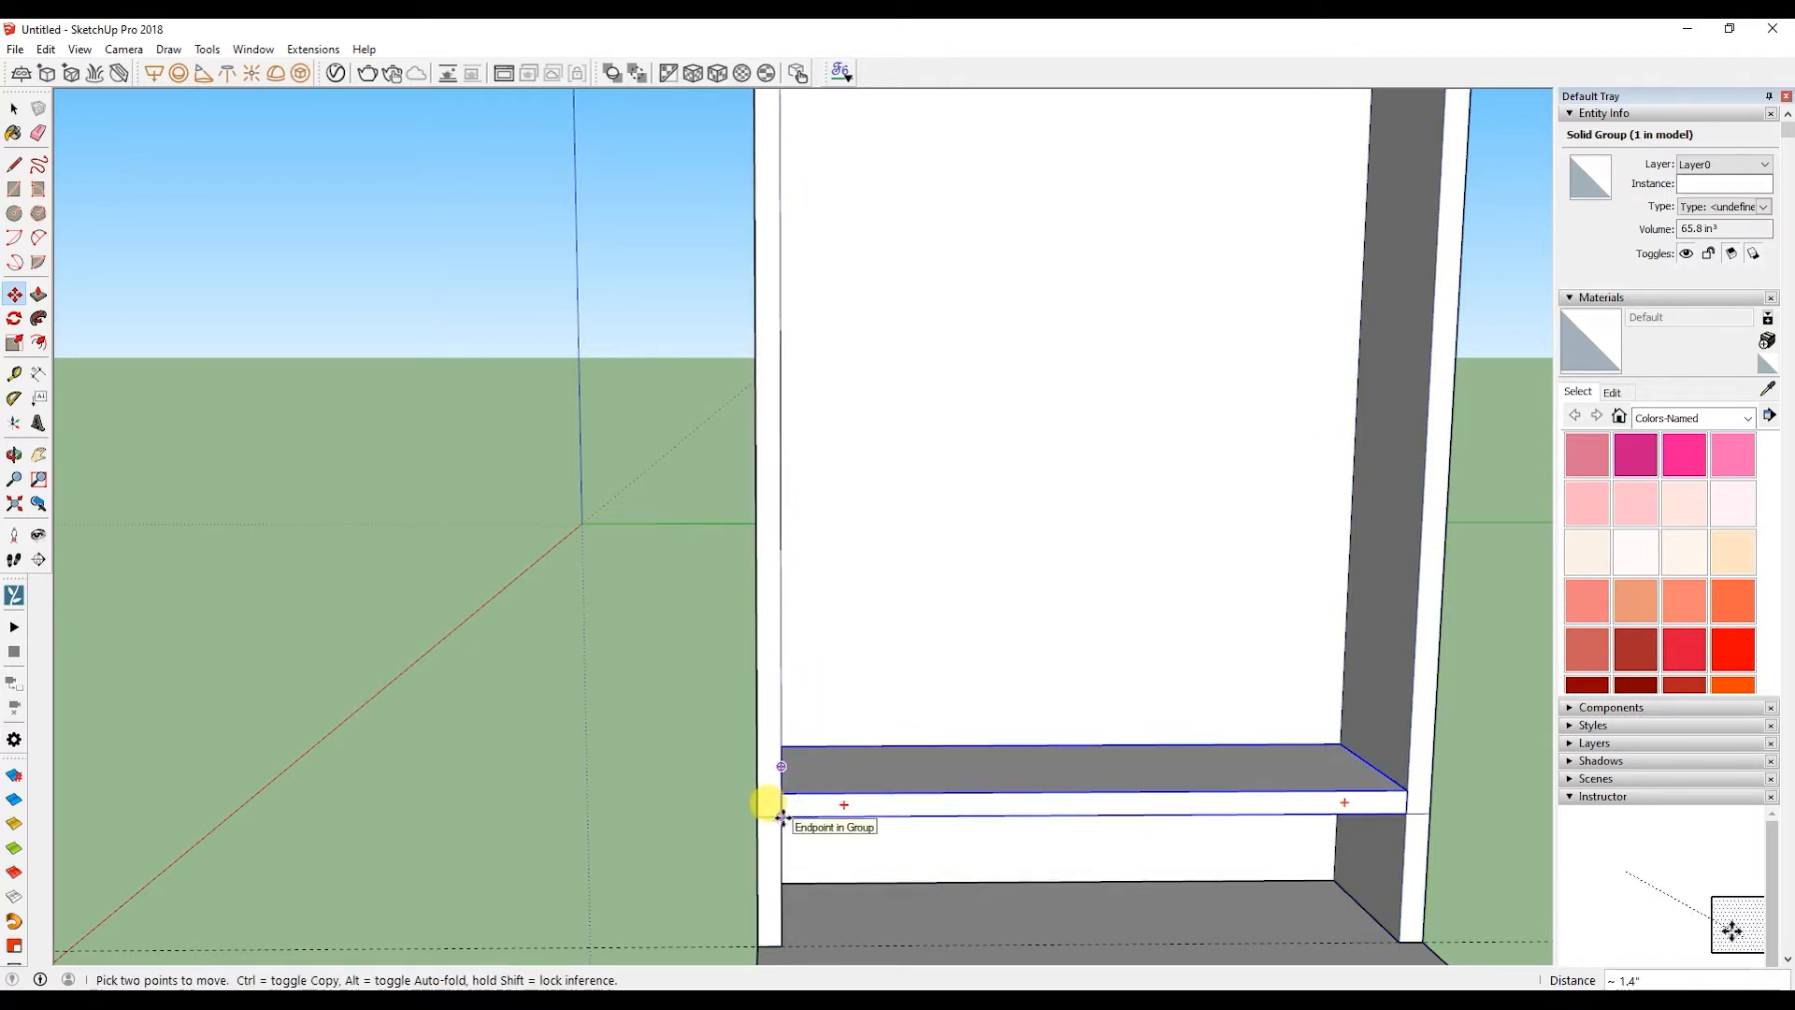
- Copy the shelf board up to the column's top board, divide the distance into 6 equal intervals and remove overlapping duplicates
{"action": "key", "text": "ctrl"}
{"action": "left_click", "coordinate": [782, 816]}
{"action": "scroll", "coordinate": [769, 725], "scroll_direction": "down", "scroll_amount": 6}
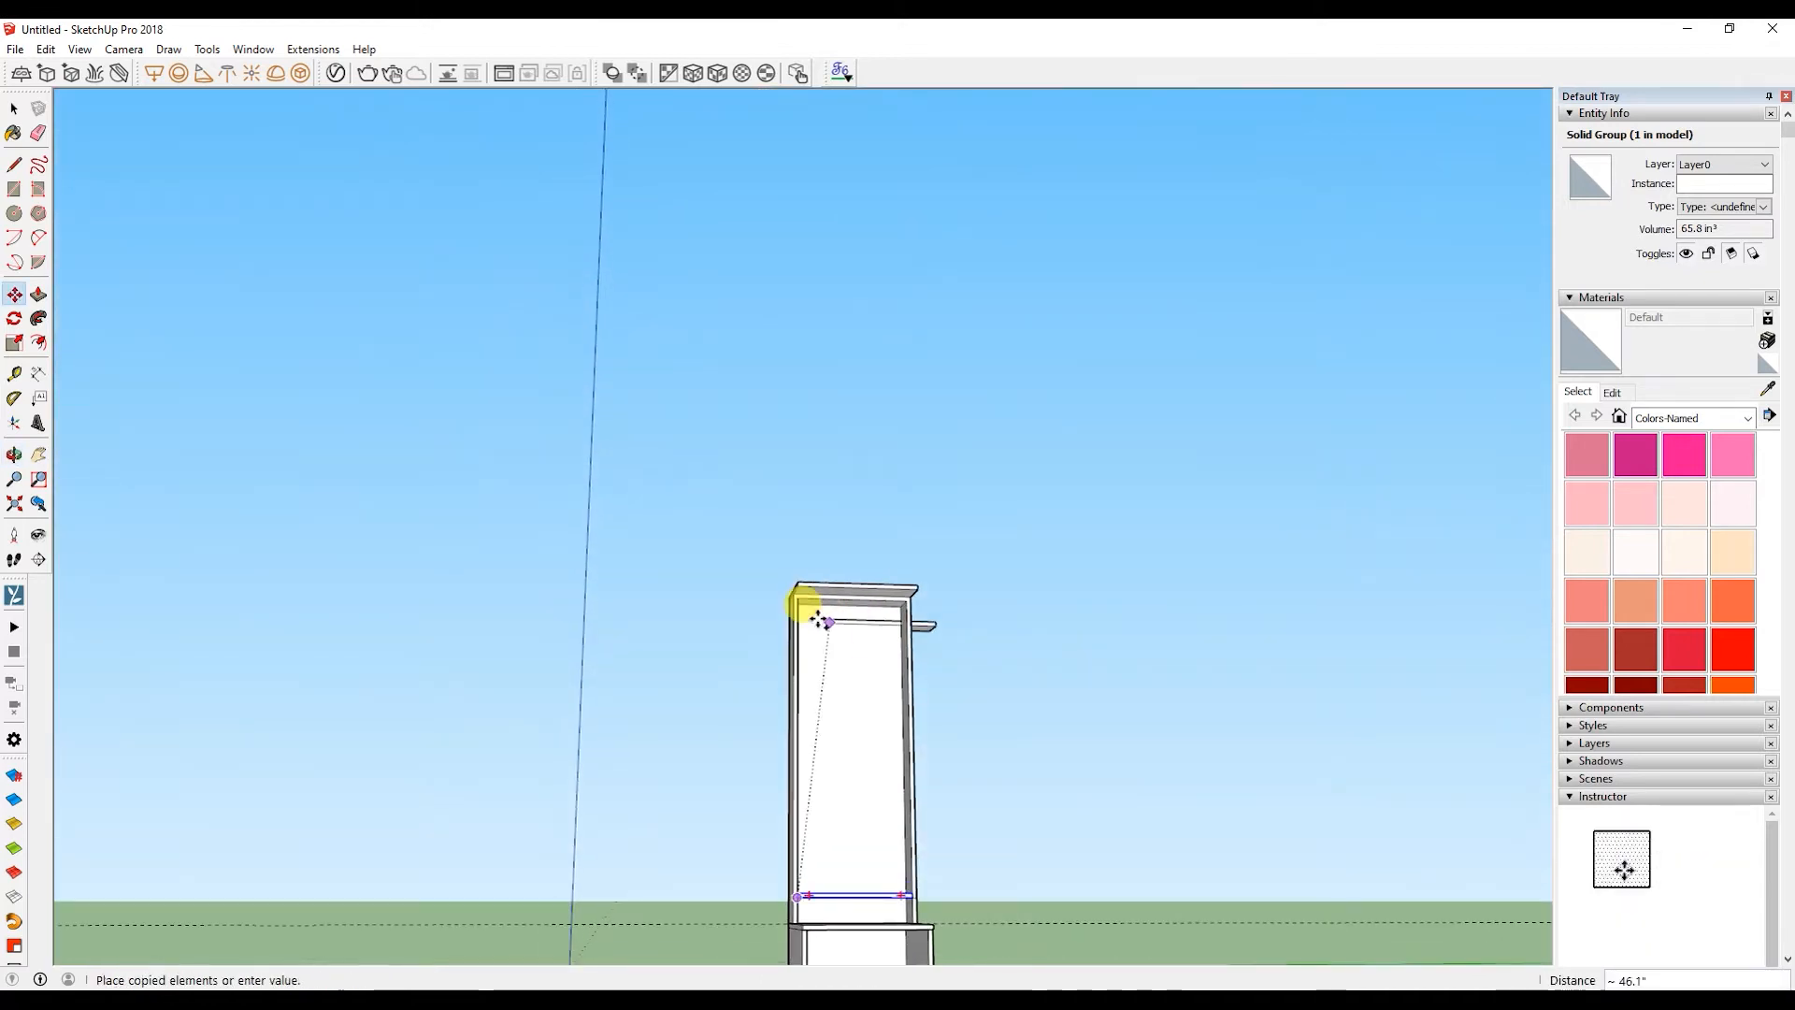
{"action": "scroll", "coordinate": [820, 620], "scroll_direction": "up", "scroll_amount": 6}
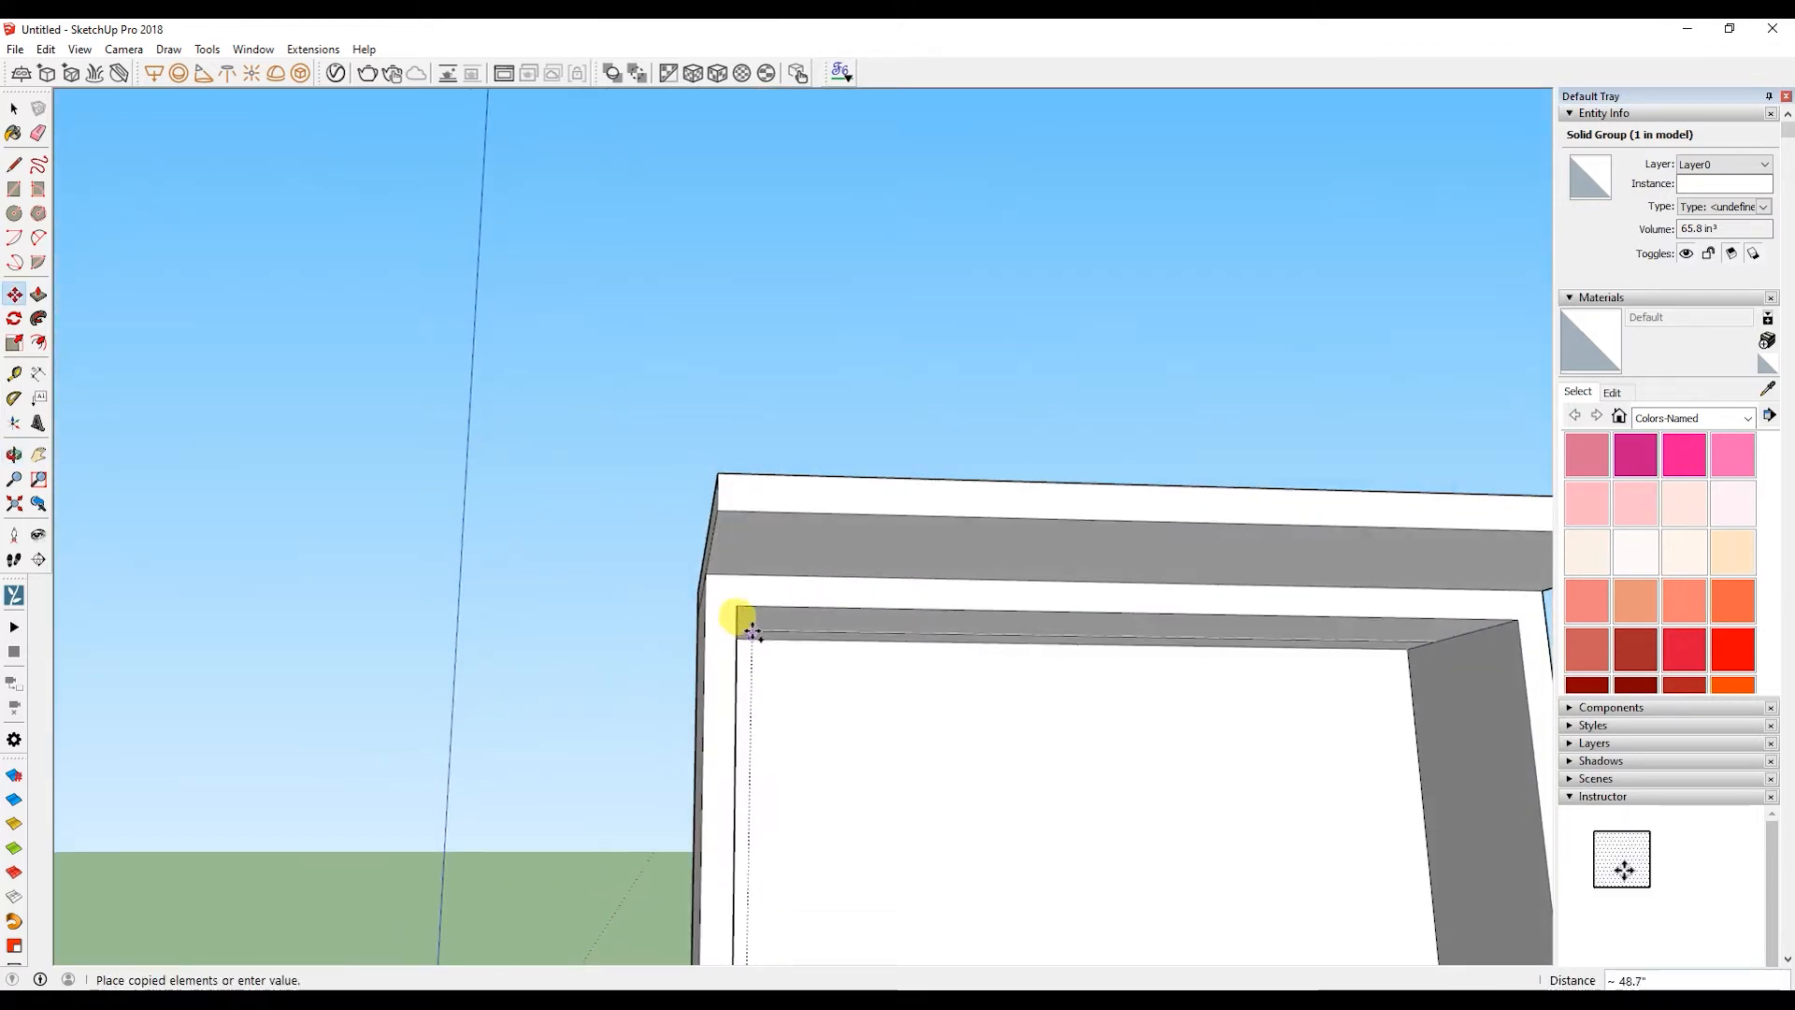
{"action": "left_click", "coordinate": [743, 613]}
{"action": "type", "text": "/"}
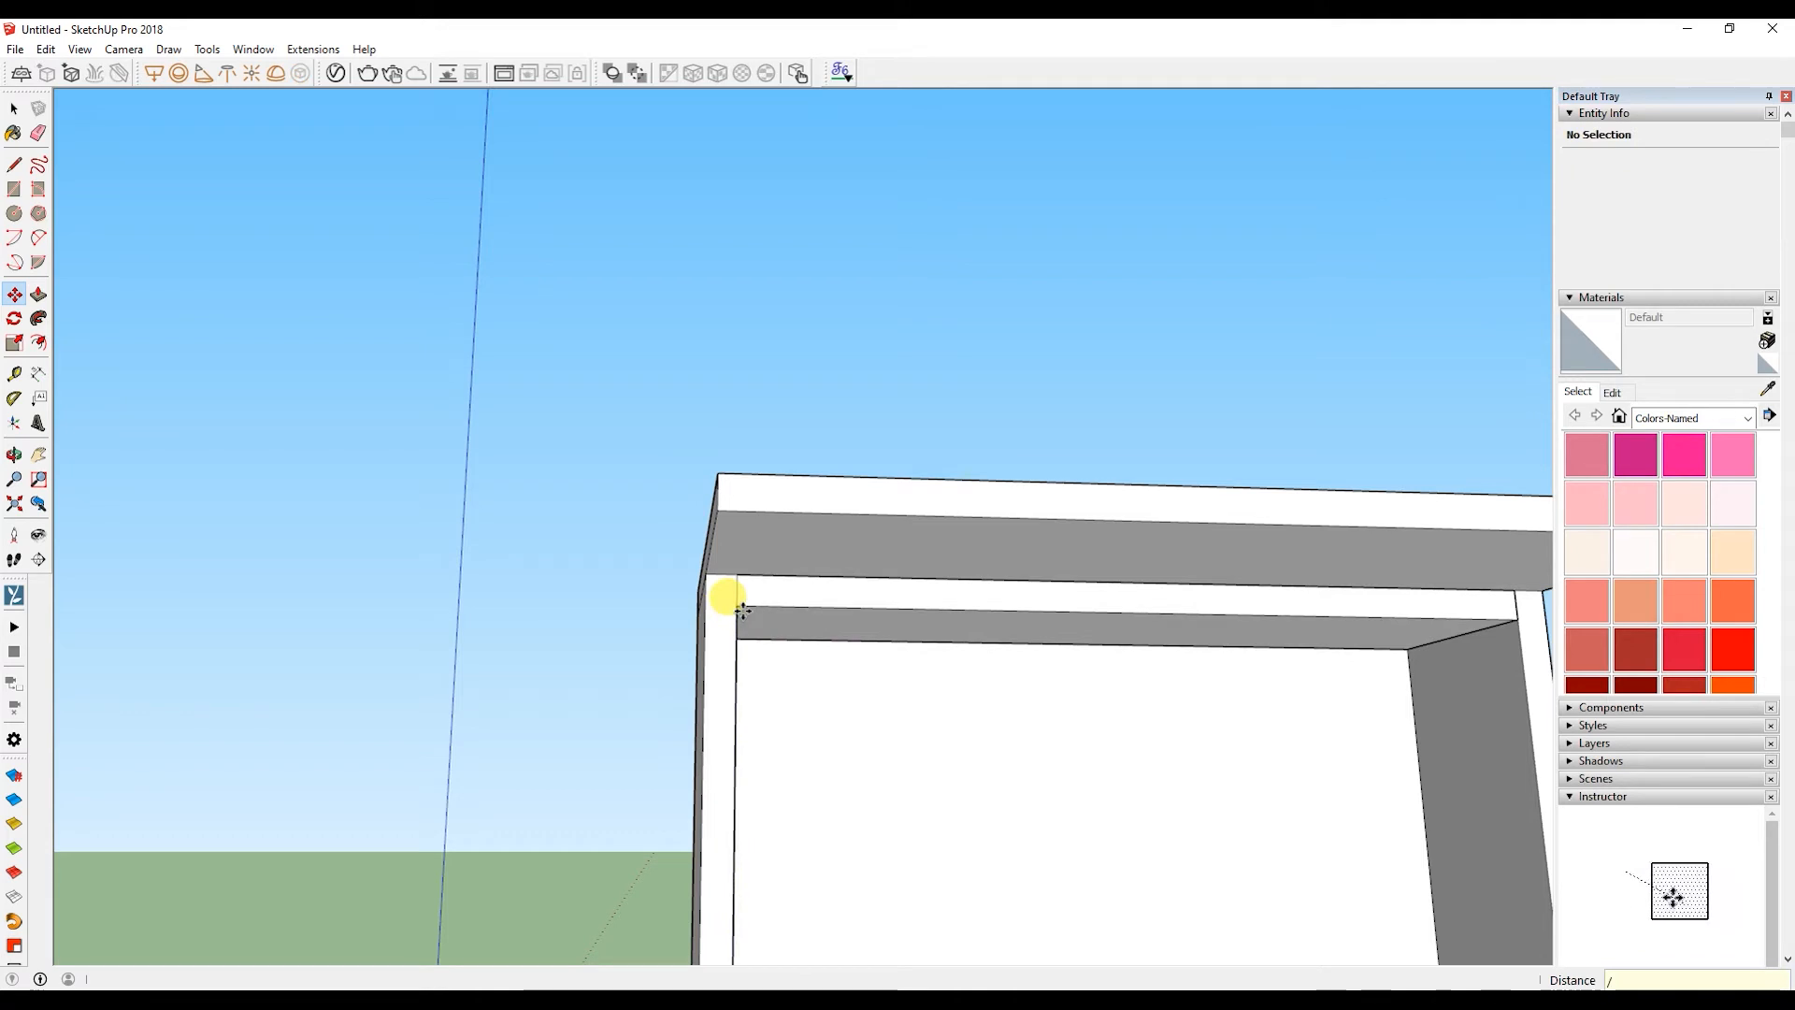
{"action": "type", "text": "6"}
{"action": "key", "text": "Return"}
{"action": "scroll", "coordinate": [817, 755], "scroll_direction": "down", "scroll_amount": 8}
{"action": "mouse_move", "coordinate": [862, 559]}
{"action": "middle_mouse_down"}
{"action": "mouse_move", "coordinate": [895, 651]}
{"action": "mouse_move", "coordinate": [857, 583]}
{"action": "middle_mouse_up"}
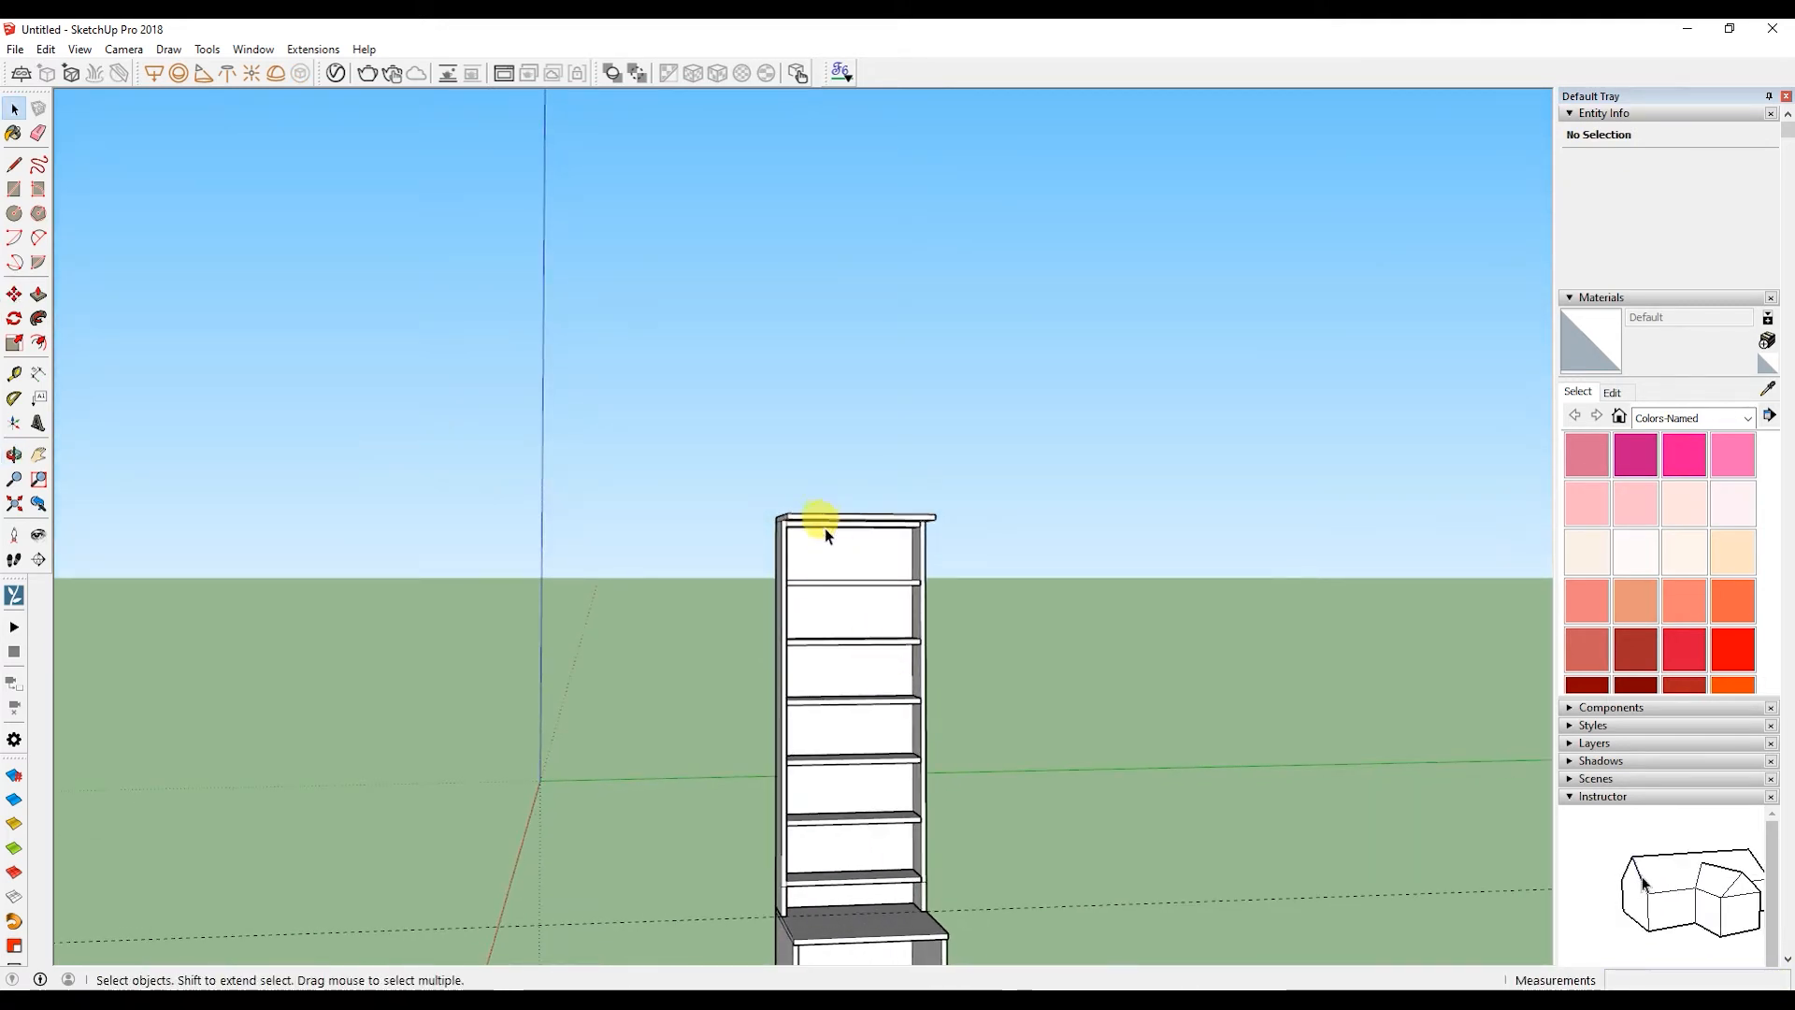
{"action": "key", "text": "Delete"}
{"action": "left_click", "coordinate": [827, 882]}
- Dimension the clear height between two neighbouring shelves in the column and delete that dimension
{"action": "middle_click_drag", "start_coordinate": [841, 822], "coordinate": [955, 807]}
{"action": "scroll", "coordinate": [843, 644], "scroll_direction": "up", "scroll_amount": 9}
{"action": "middle_click_drag", "start_coordinate": [844, 643], "coordinate": [861, 580]}
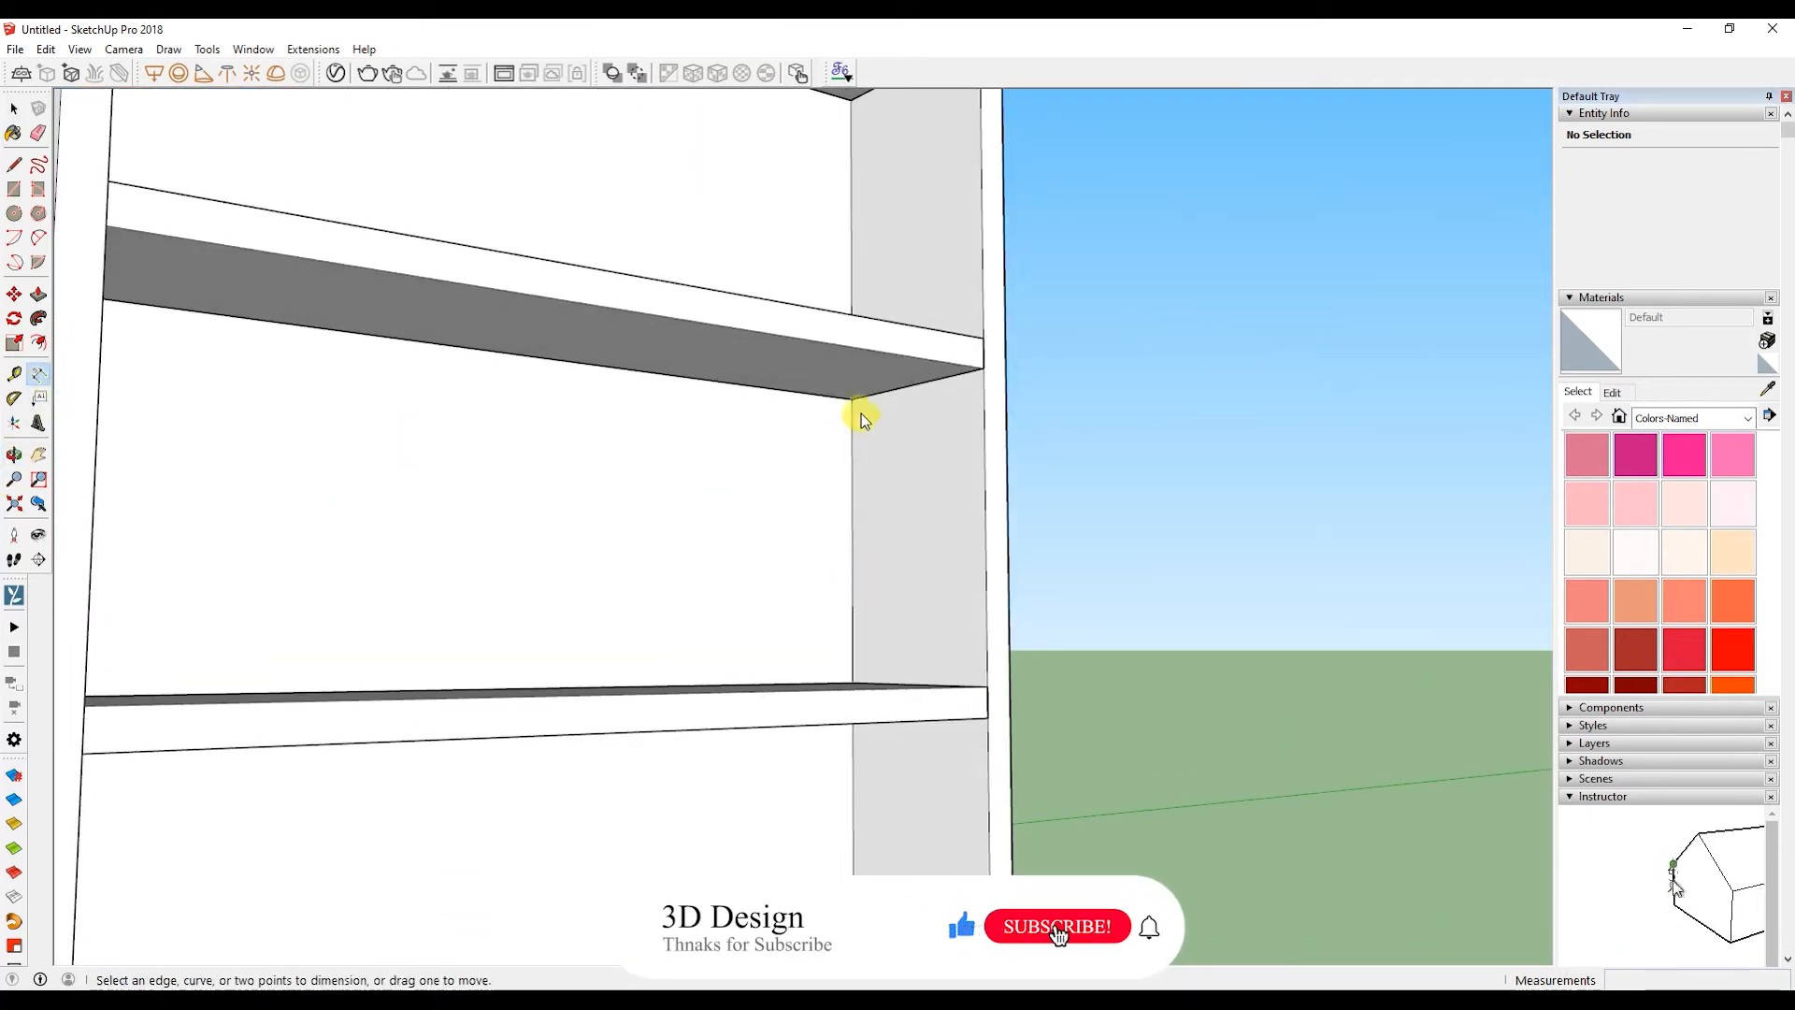
{"action": "middle_click_drag", "start_coordinate": [849, 401], "coordinate": [868, 656]}
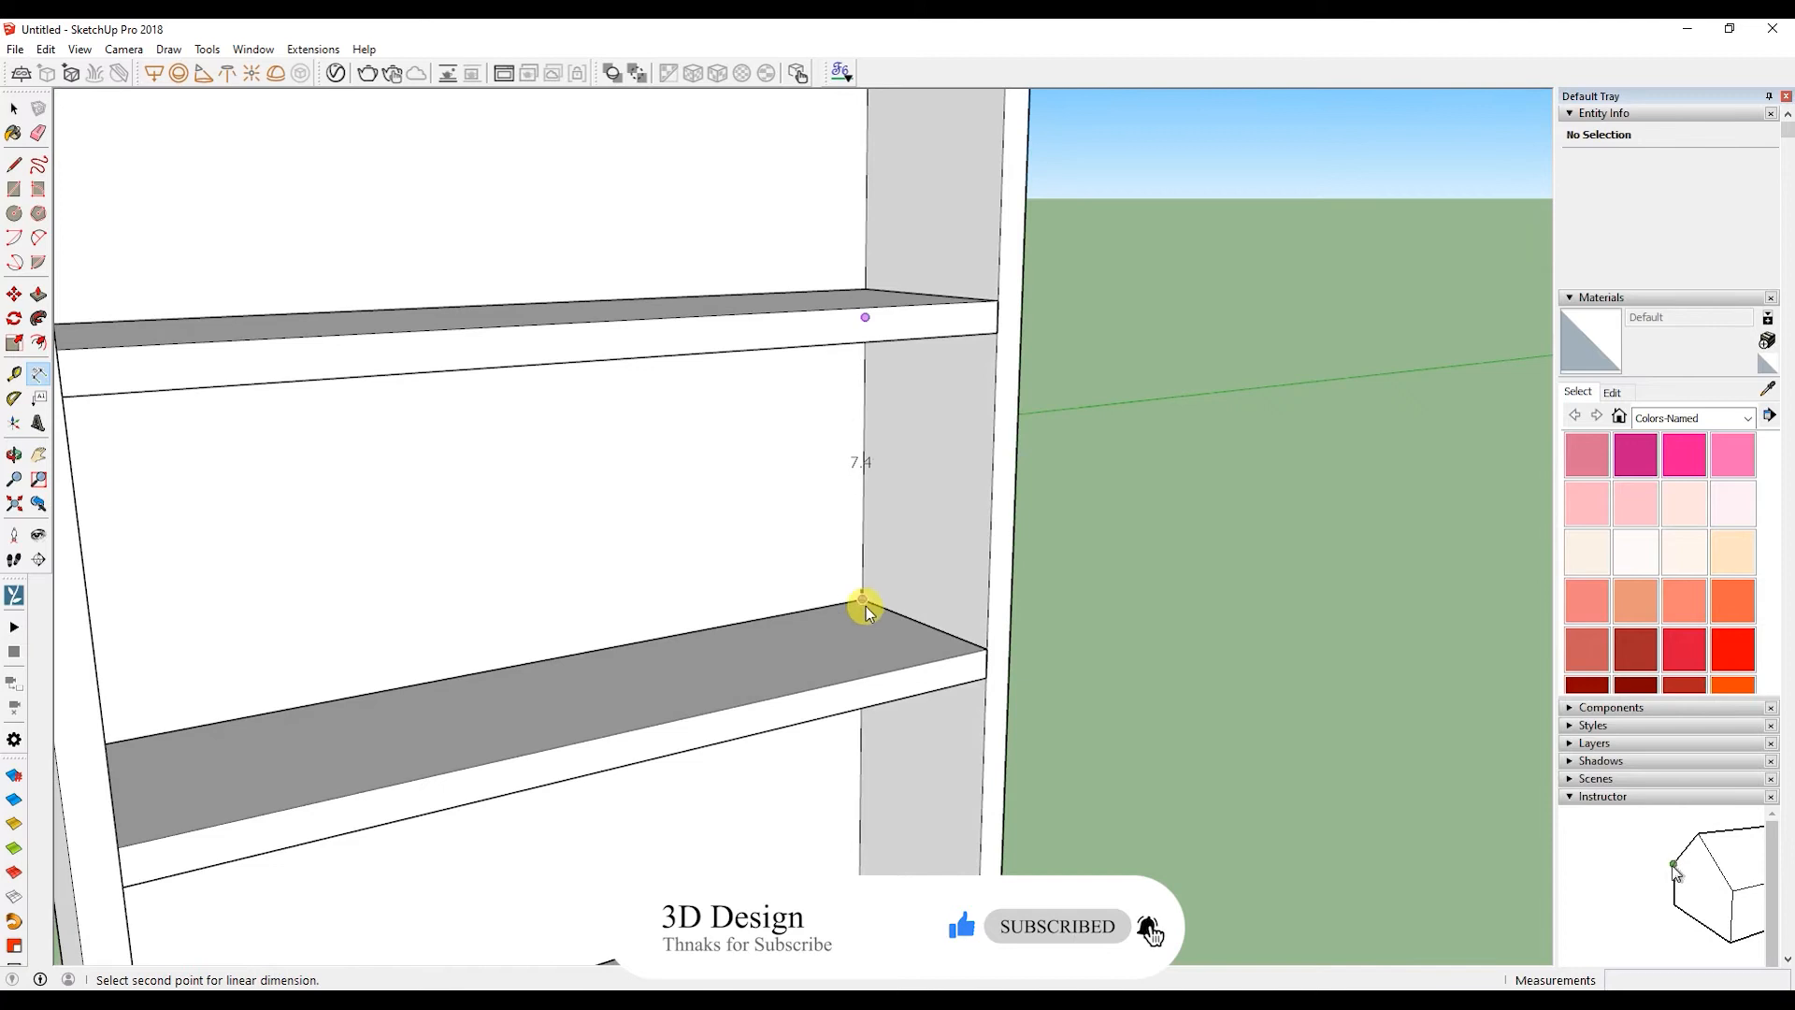
{"action": "left_click", "coordinate": [862, 601]}
{"action": "left_click", "coordinate": [730, 617]}
{"action": "key", "text": "space"}
{"action": "left_click", "coordinate": [727, 484]}
{"action": "key", "text": "Delete"}
- Draw a rectangle of about 49.3 by 20 inches over the column's front, from its upper corner to the bottom board's opposite lower corner
{"action": "scroll", "coordinate": [726, 509], "scroll_direction": "down", "scroll_amount": 9}
{"action": "middle_click_drag", "start_coordinate": [729, 519], "coordinate": [820, 530]}
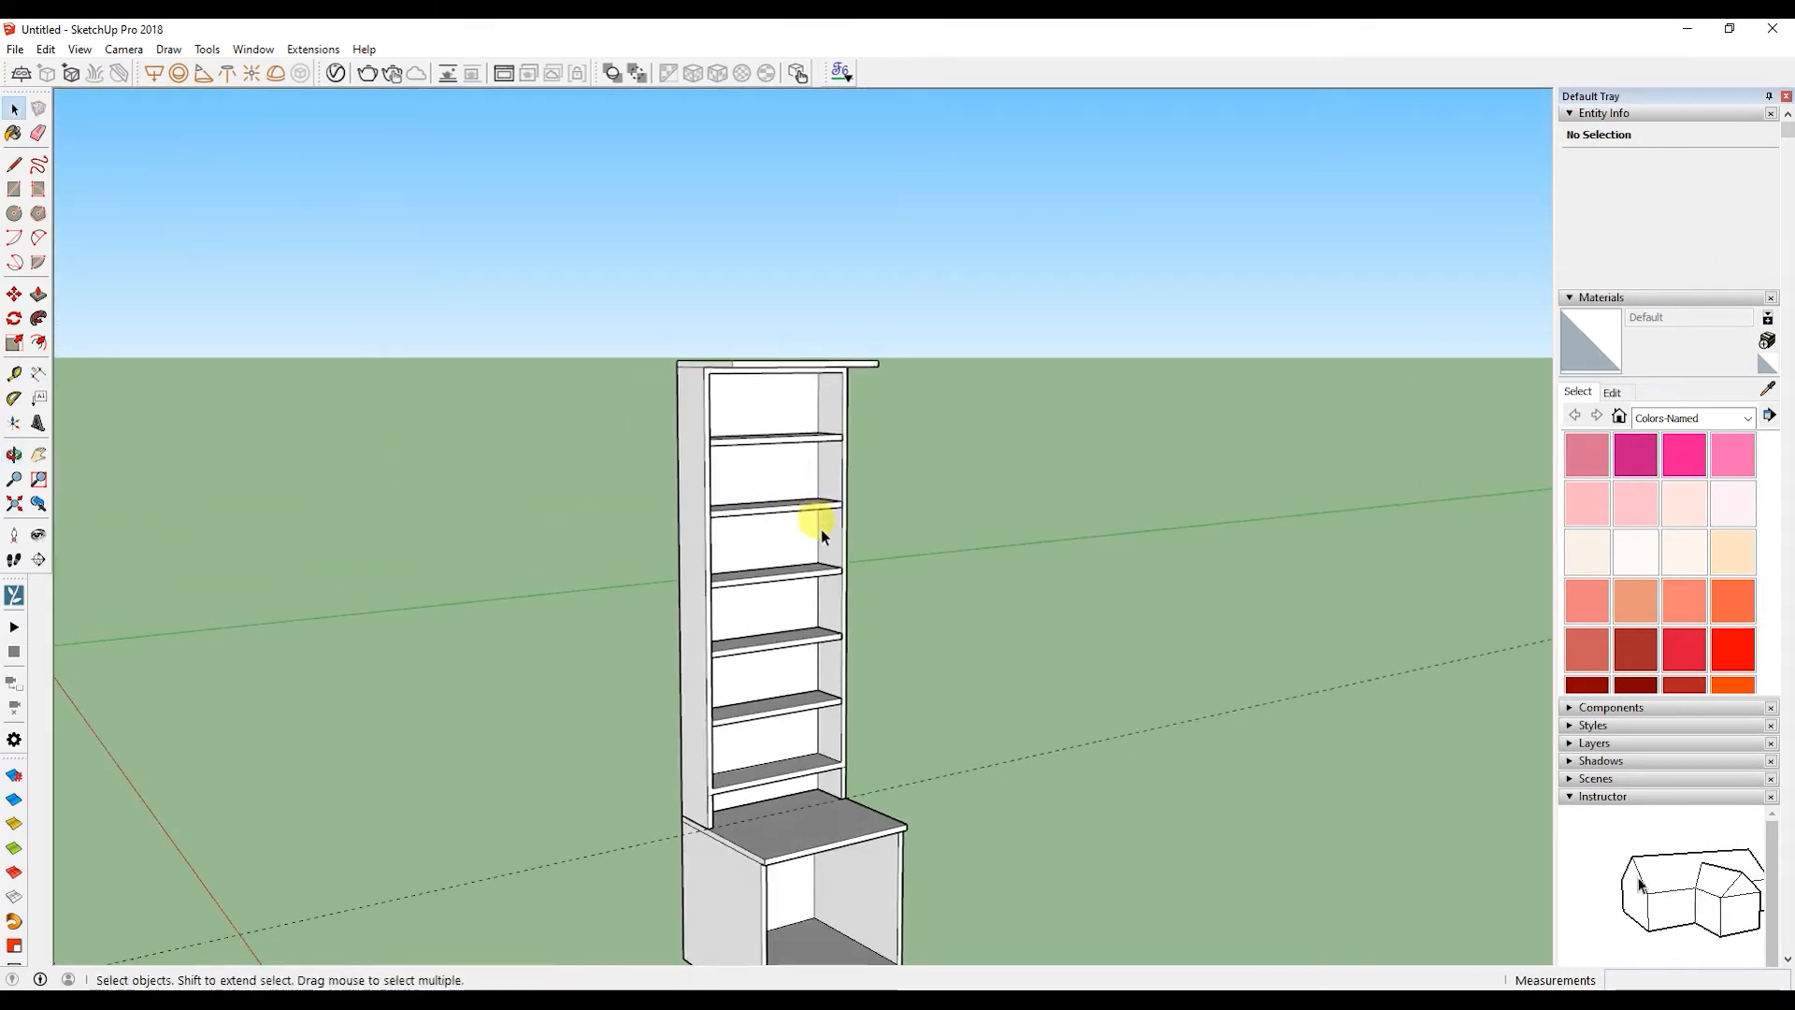
{"action": "middle_click_drag", "start_coordinate": [791, 654], "coordinate": [810, 631]}
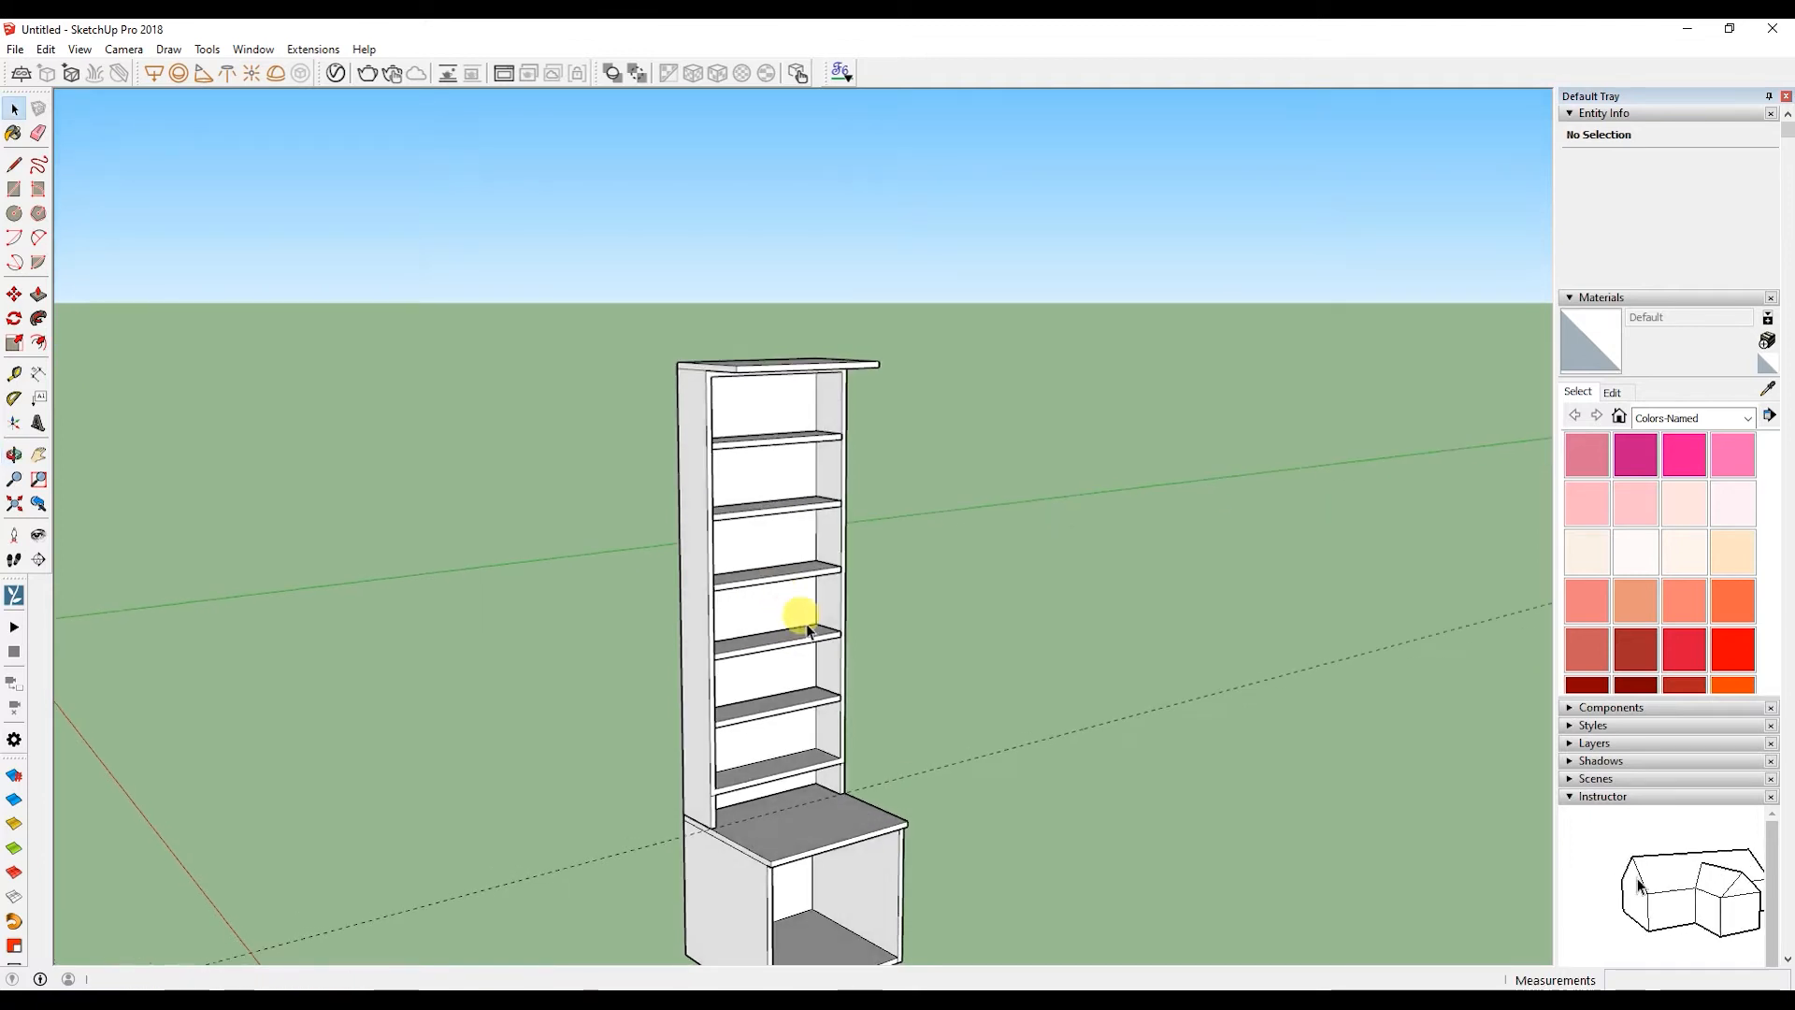
{"action": "scroll", "coordinate": [761, 401], "scroll_direction": "up", "scroll_amount": 6}
{"action": "scroll", "coordinate": [781, 441], "scroll_direction": "down", "scroll_amount": 5}
{"action": "middle_click_drag", "start_coordinate": [782, 441], "coordinate": [701, 400]}
{"action": "scroll", "coordinate": [721, 389], "scroll_direction": "up", "scroll_amount": 6}
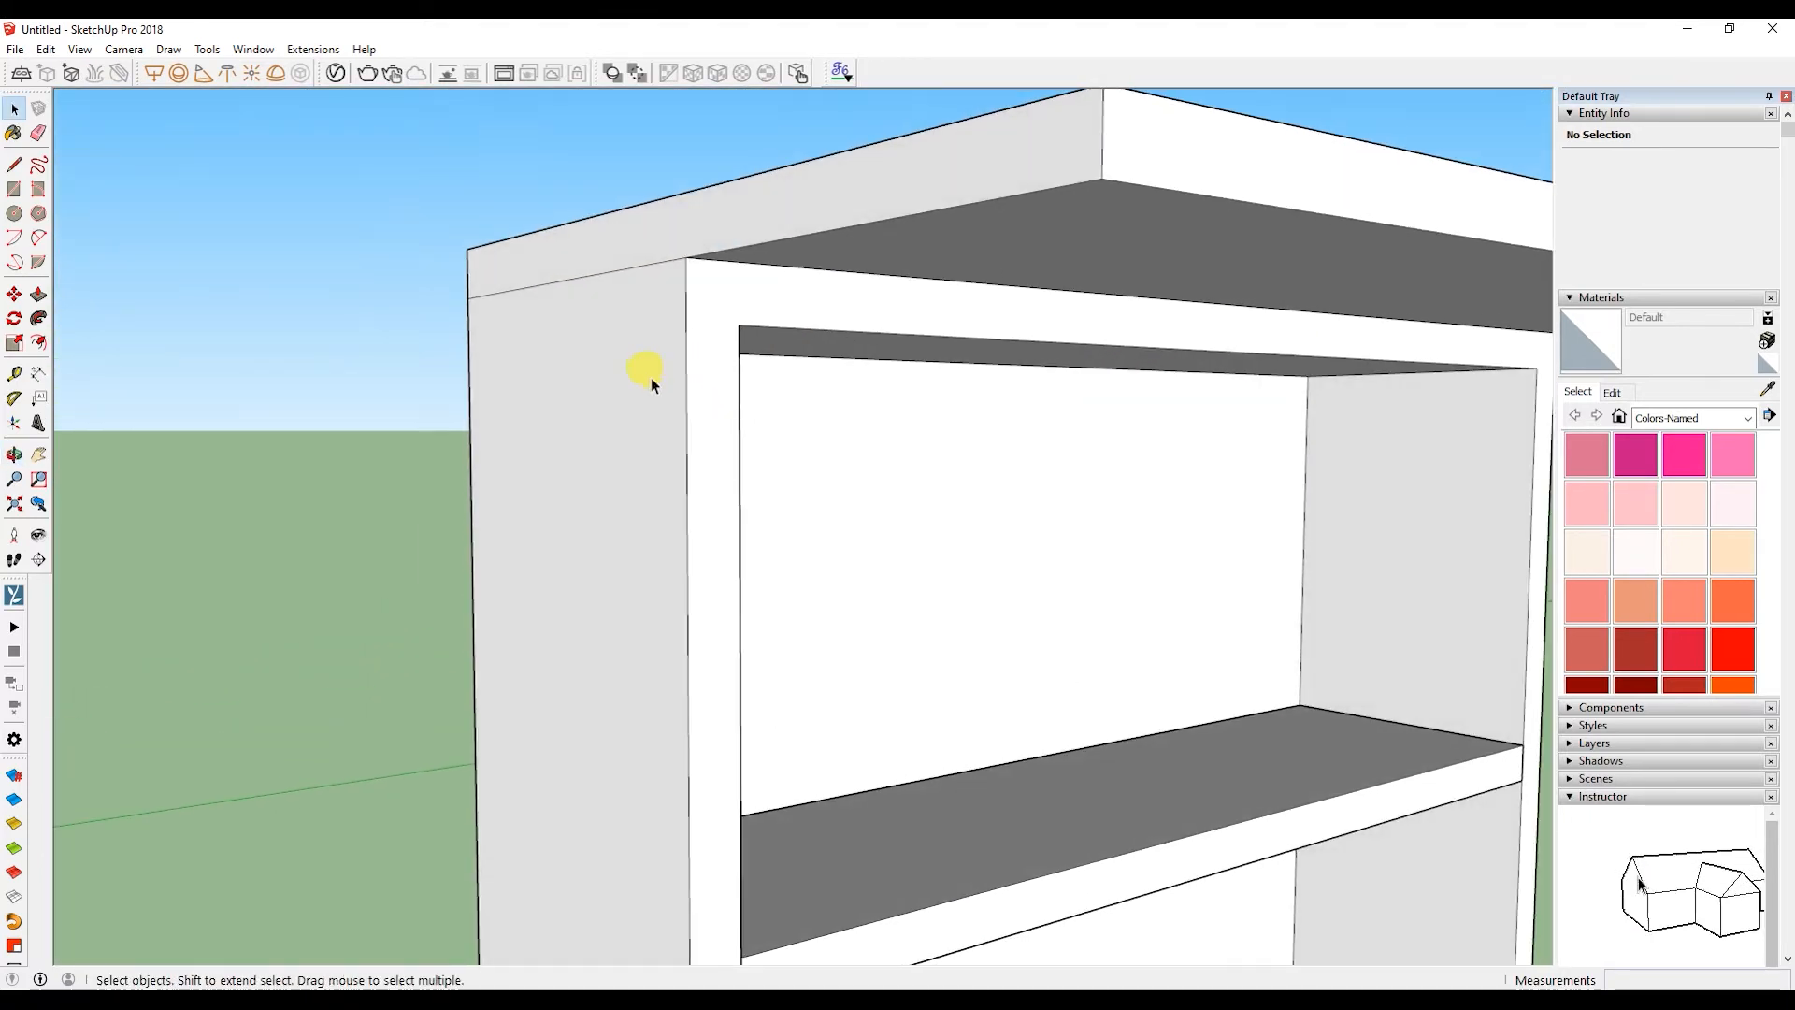
{"action": "left_click", "coordinate": [15, 191]}
{"action": "left_click", "coordinate": [687, 254]}
{"action": "middle_click_drag", "start_coordinate": [1186, 593], "coordinate": [805, 524]}
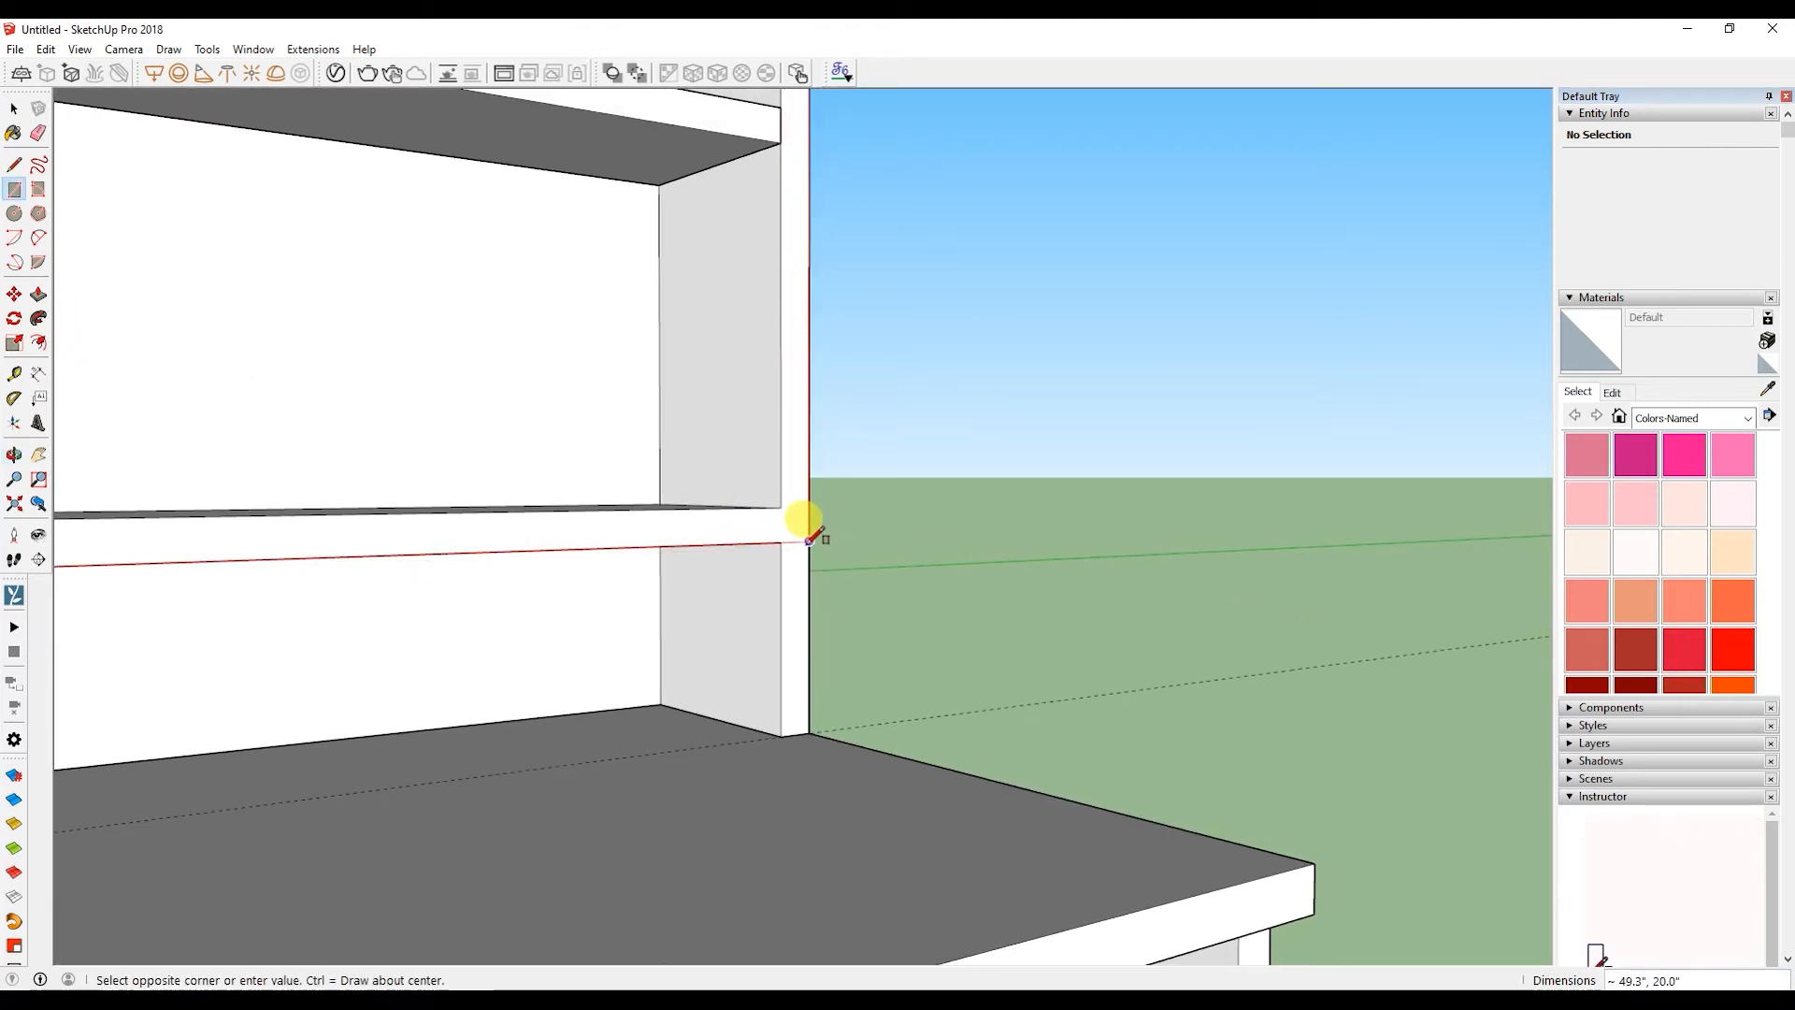
{"action": "left_click", "coordinate": [810, 541]}
{"action": "key", "text": "space"}
- Extrude the rectangle on the column's front outward by 1.5 inches to form a door
{"action": "left_click", "coordinate": [661, 461]}
{"action": "key", "text": "p"}
{"action": "left_click", "coordinate": [661, 461]}
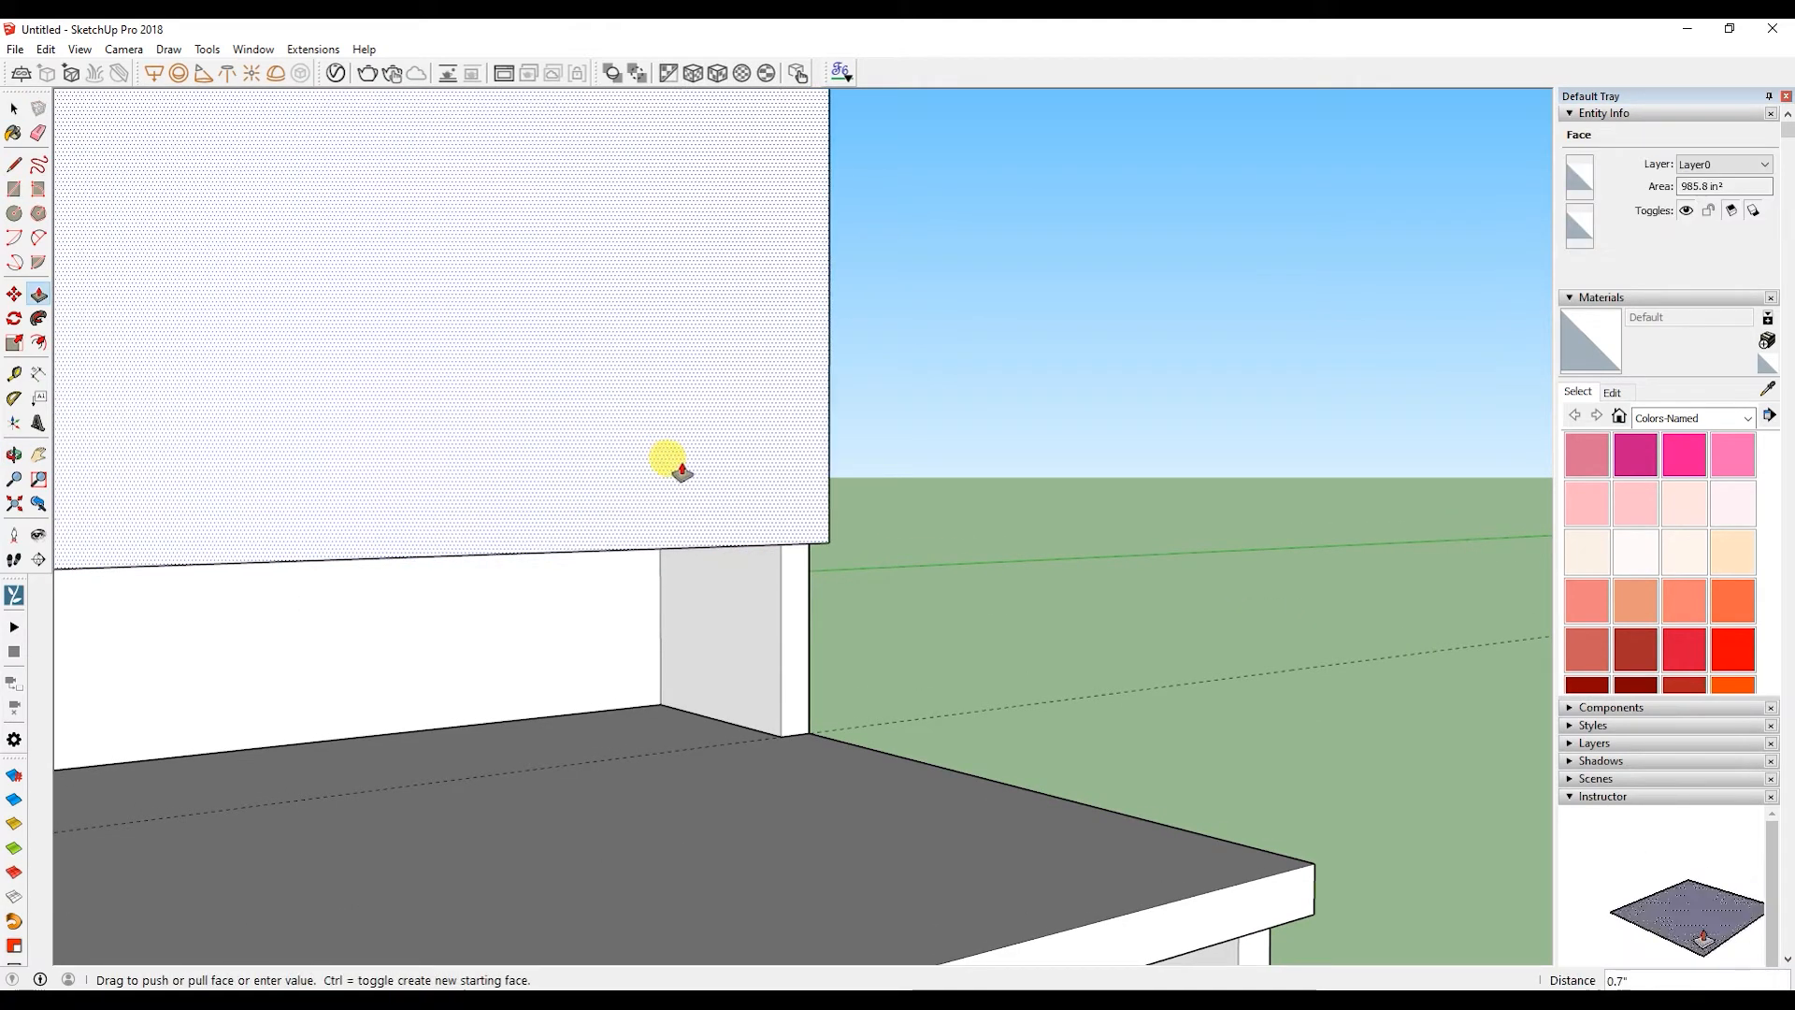
{"action": "type", "text": "1.5"}
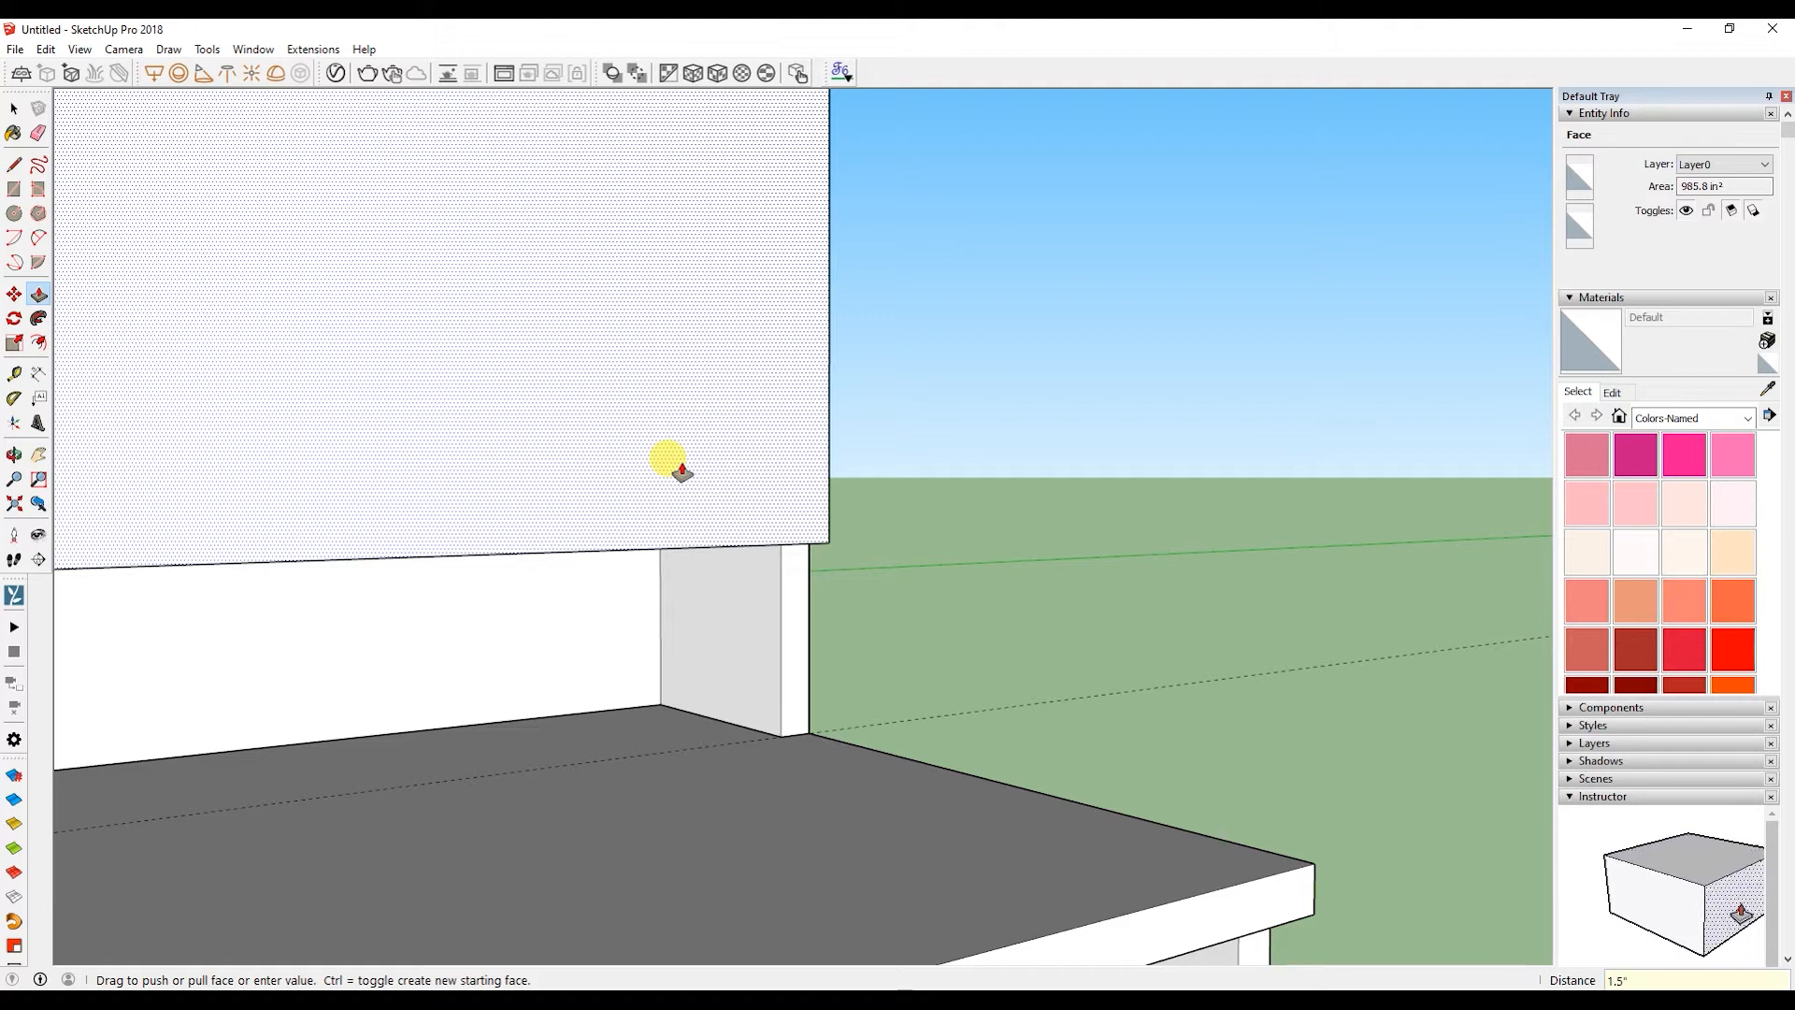
{"action": "key", "text": "Return"}
{"action": "key", "text": "space"}
- Offset the outline of the door's front face inward by 1.8 inches
{"action": "scroll", "coordinate": [679, 464], "scroll_direction": "down", "scroll_amount": 7}
{"action": "scroll", "coordinate": [608, 458], "scroll_direction": "down", "scroll_amount": 2}
{"action": "middle_click_drag", "start_coordinate": [609, 449], "coordinate": [645, 557]}
{"action": "left_click", "coordinate": [645, 558]}
{"action": "left_click", "coordinate": [15, 373]}
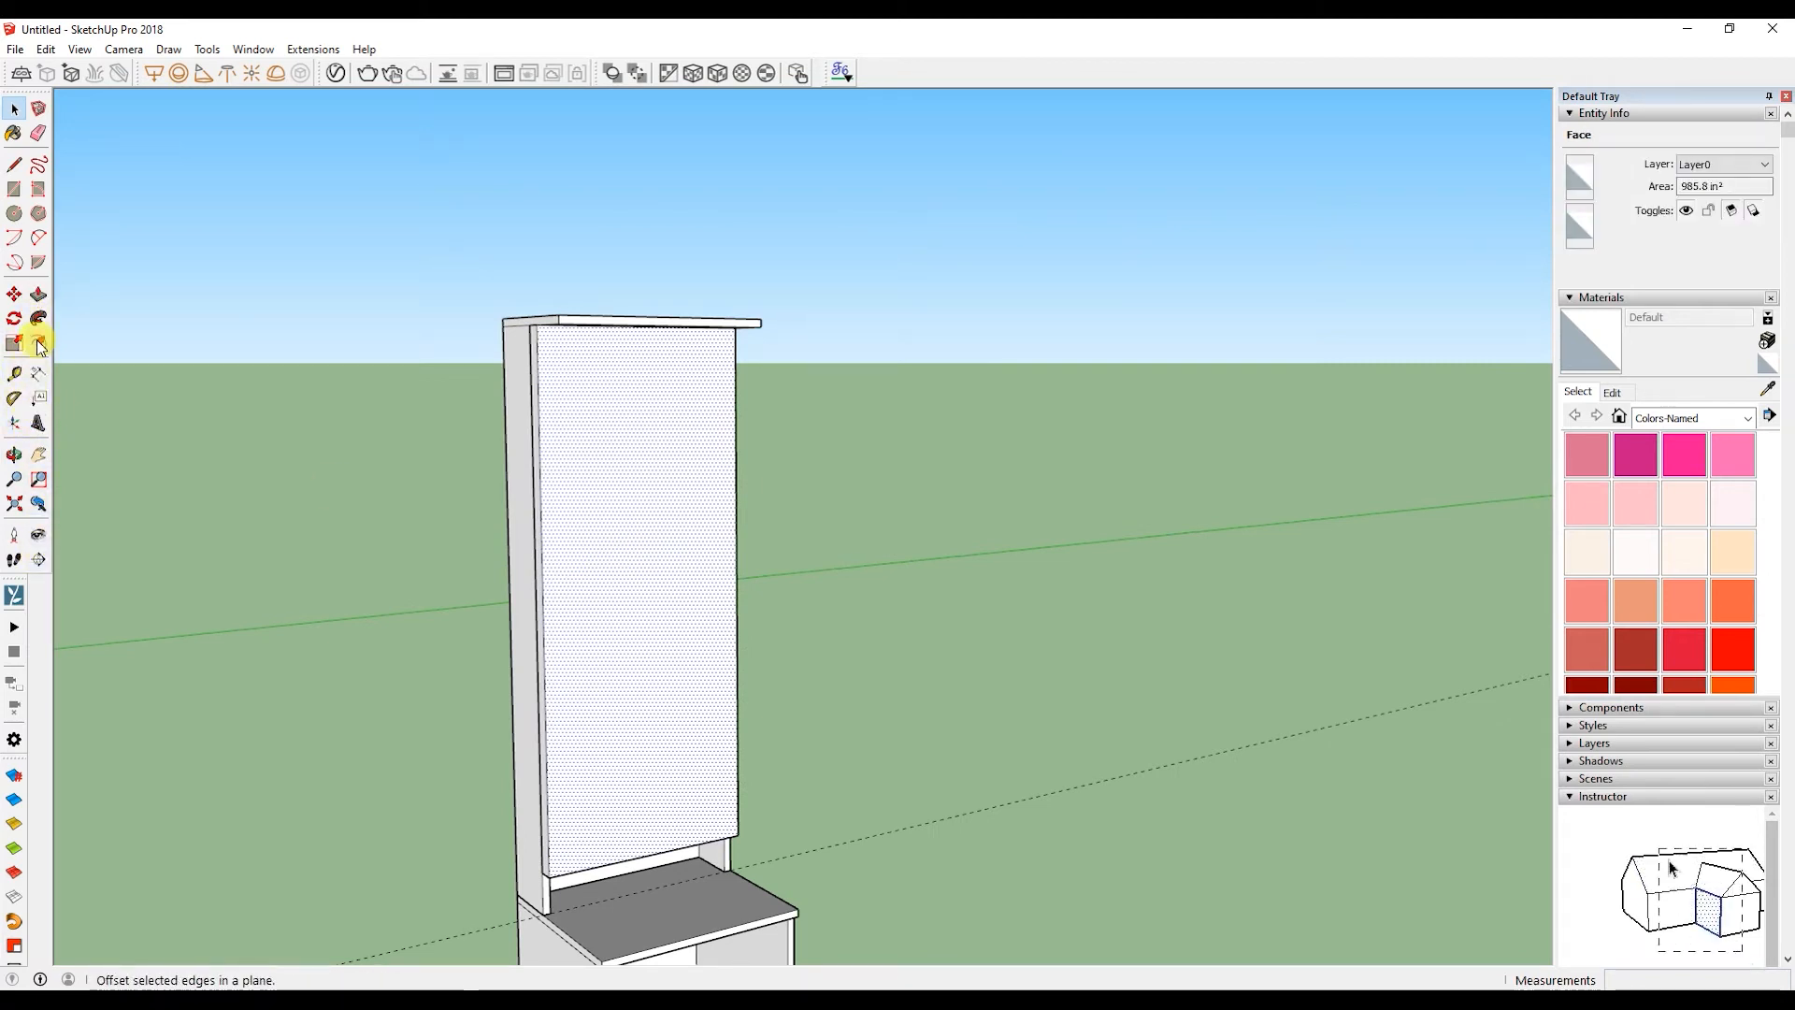
{"action": "left_click", "coordinate": [39, 344]}
{"action": "left_click", "coordinate": [541, 603]}
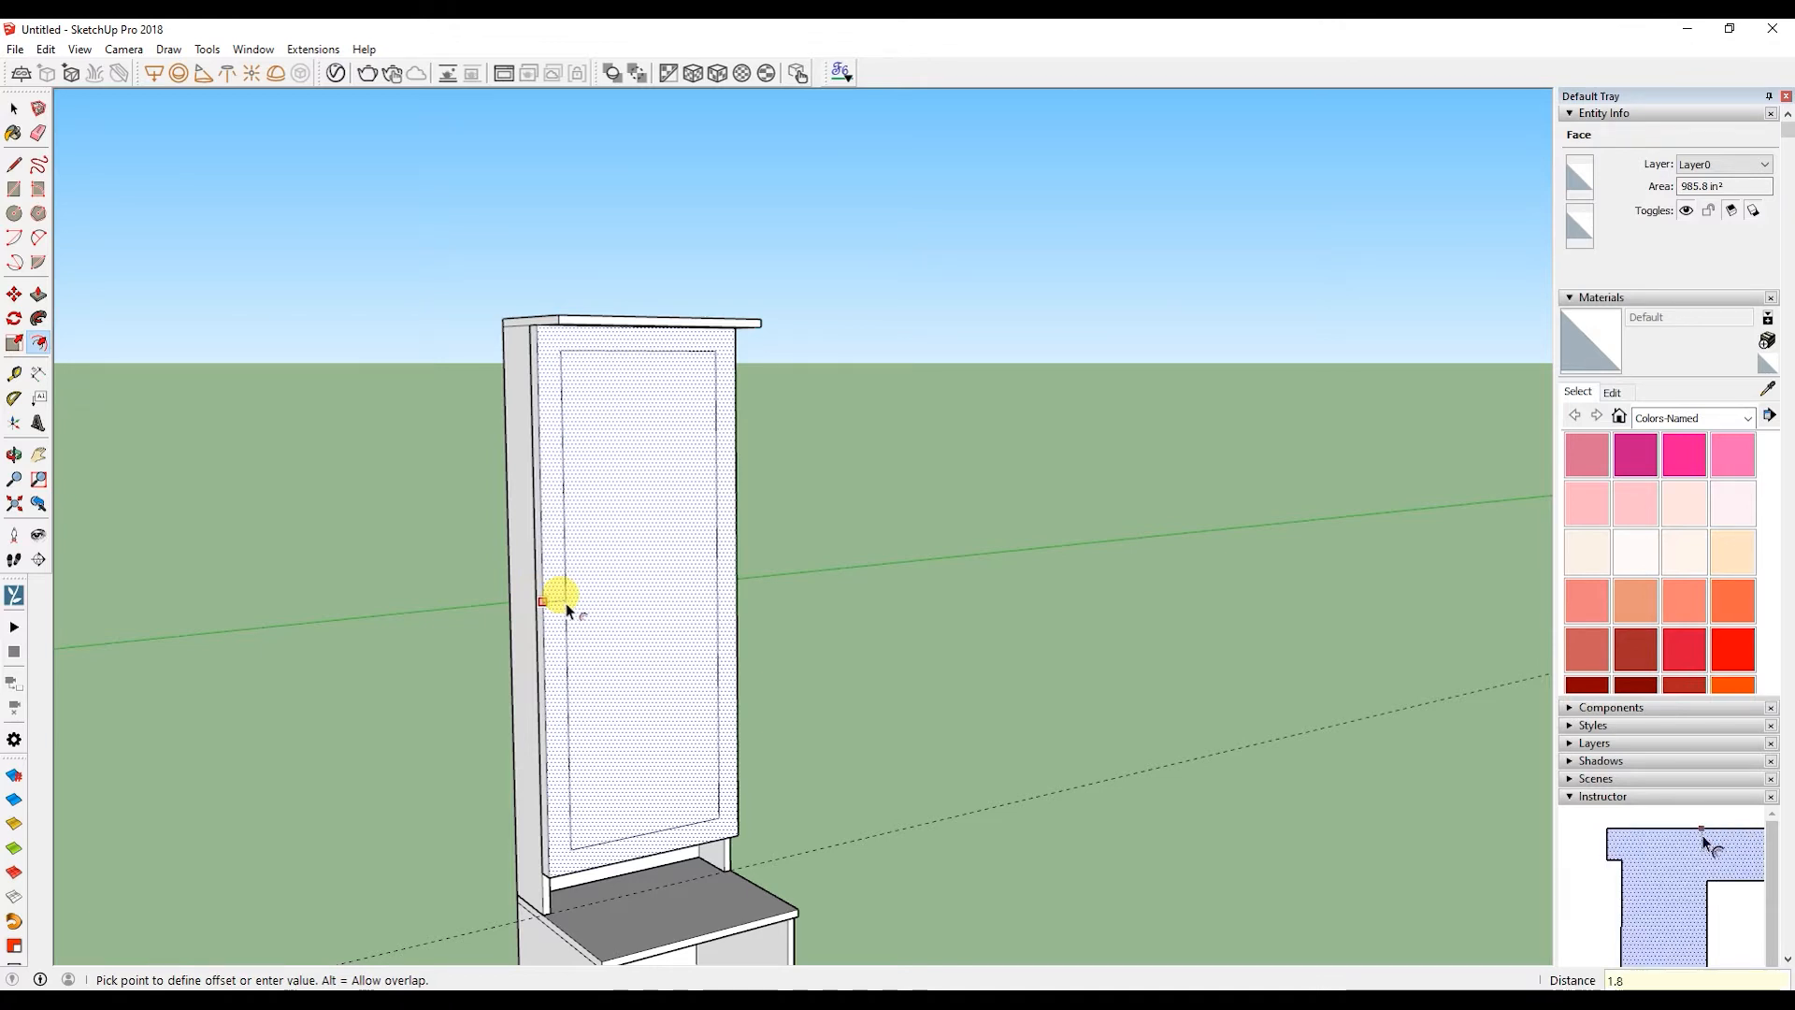
{"action": "left_click", "coordinate": [567, 607]}
{"action": "key", "text": "space"}
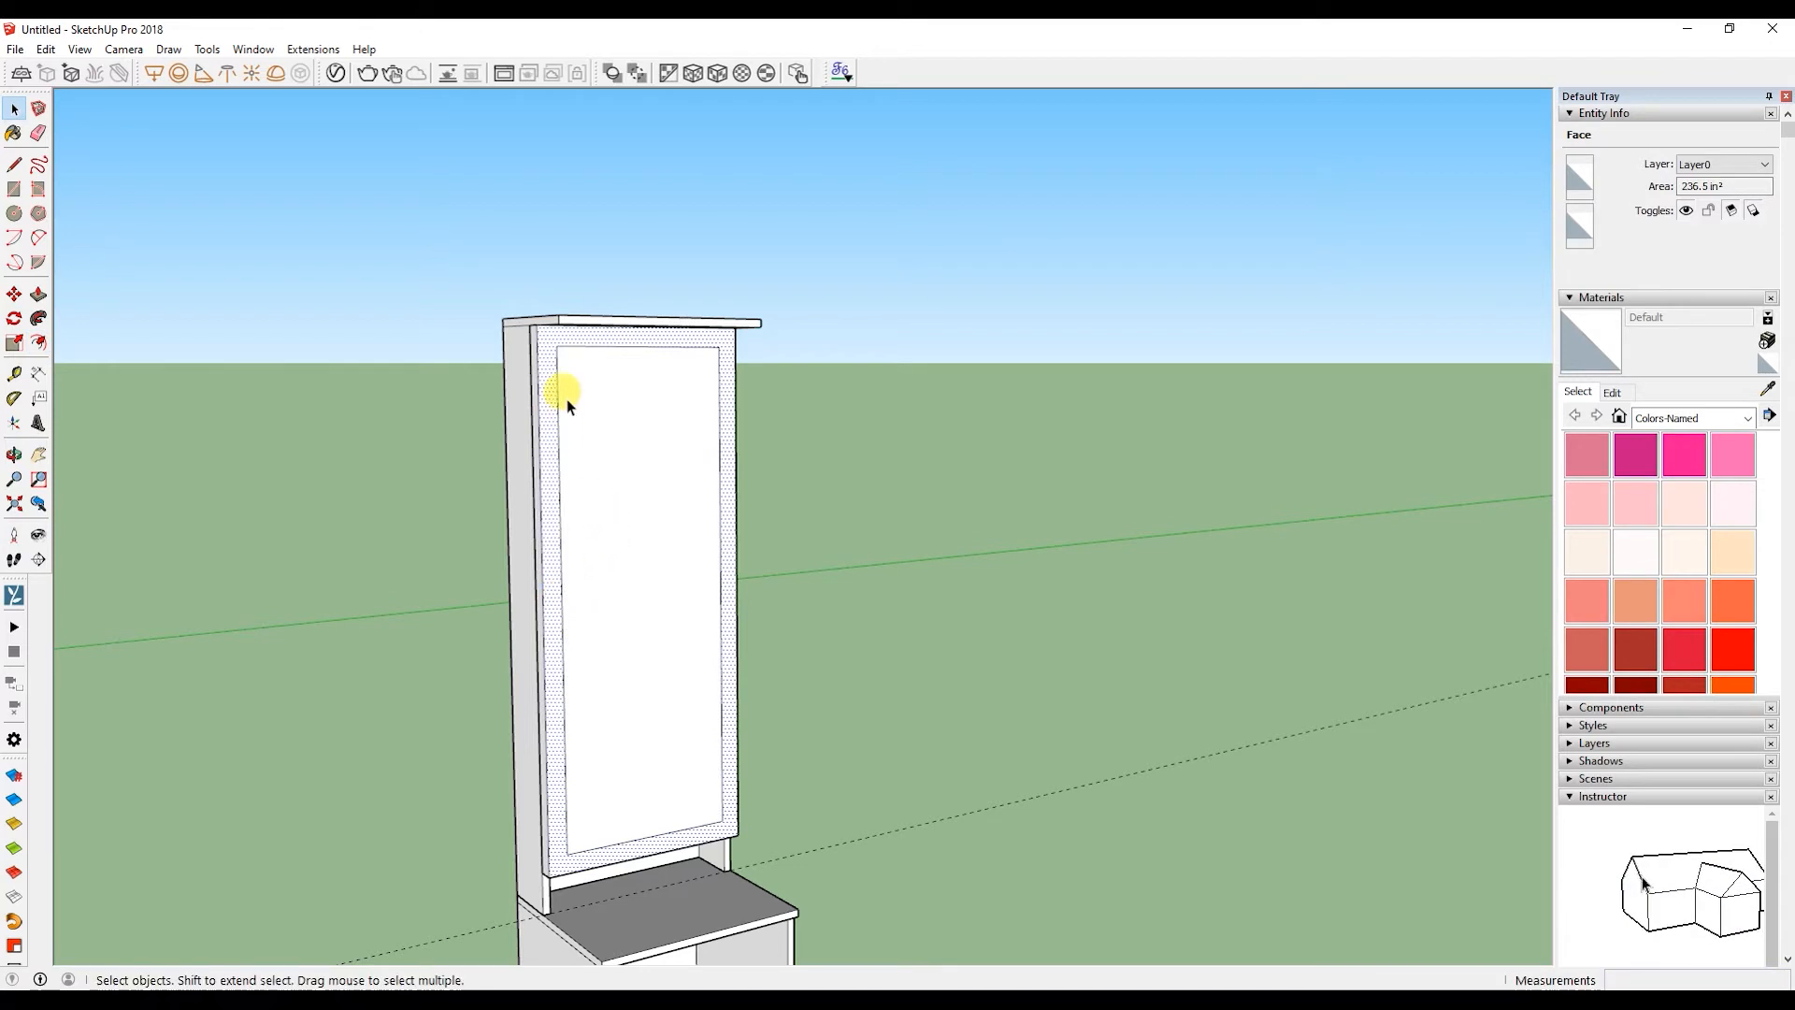
- Offset the door's inner panel outline inward by 18mm to create a narrow border strip
{"action": "scroll", "coordinate": [568, 404], "scroll_direction": "up", "scroll_amount": 6}
{"action": "left_click", "coordinate": [559, 437]}
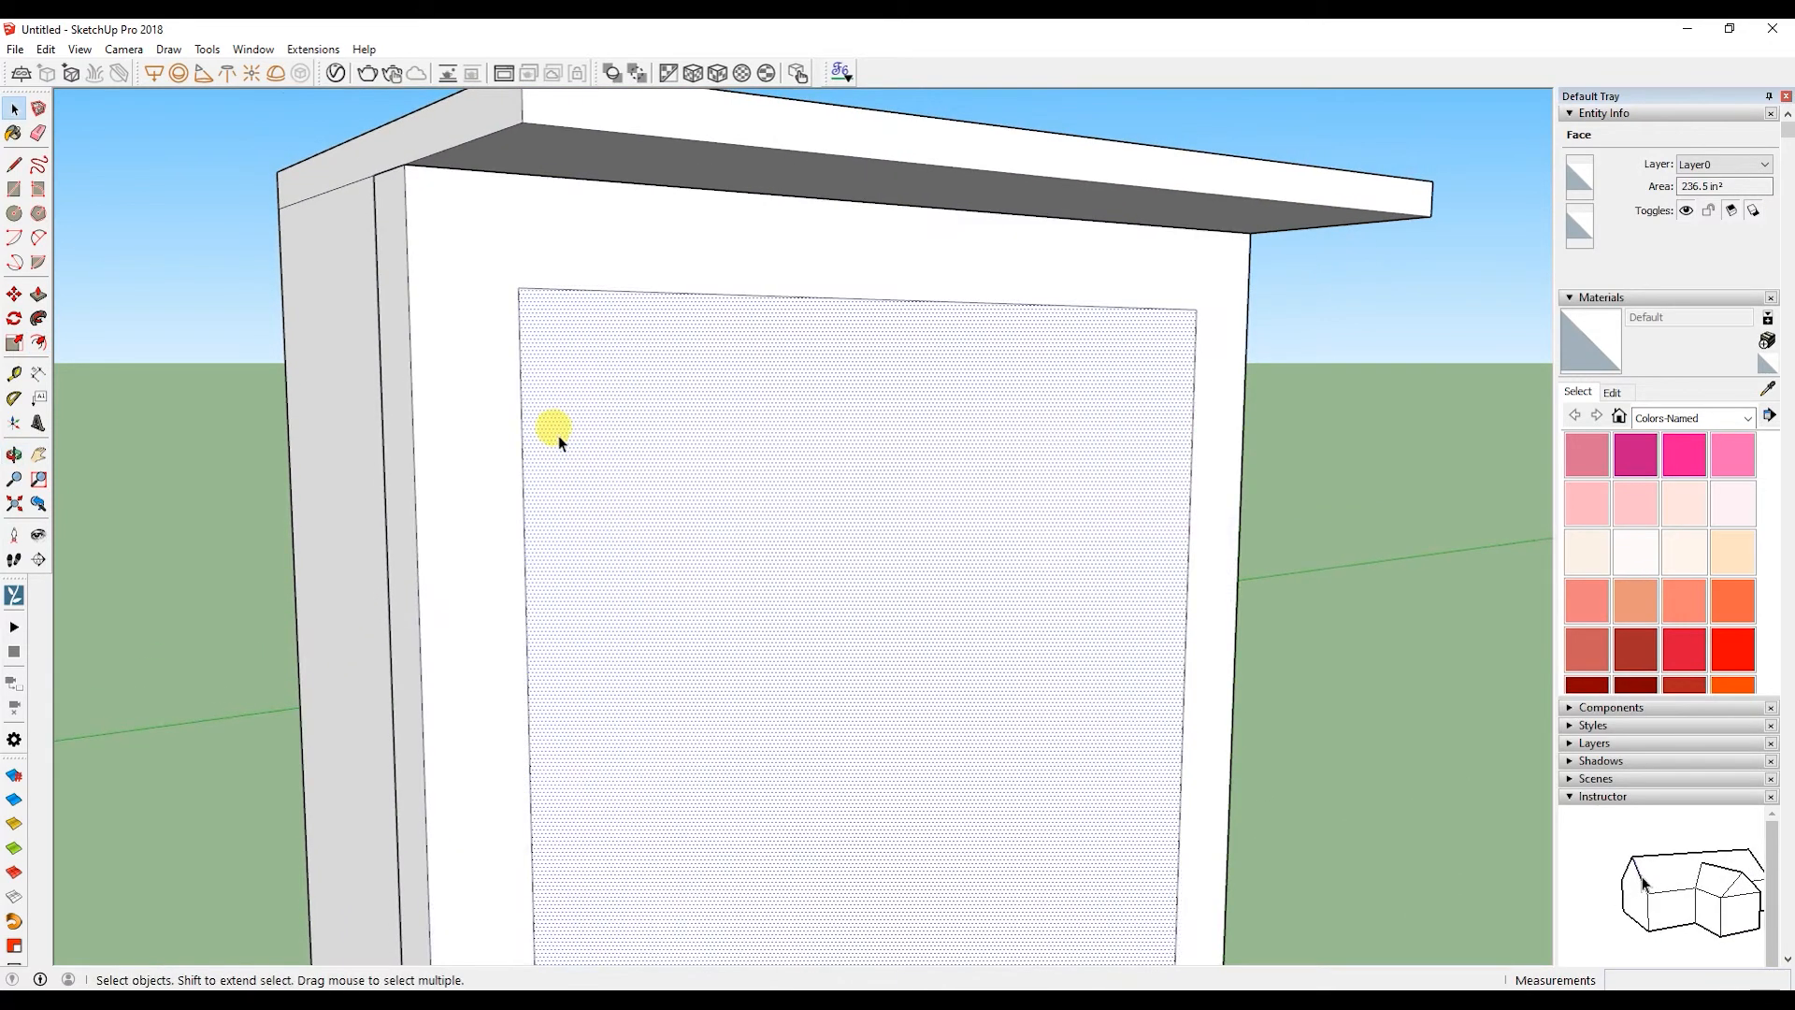
{"action": "middle_click_drag", "start_coordinate": [559, 435], "coordinate": [524, 417]}
{"action": "left_click", "coordinate": [514, 417]}
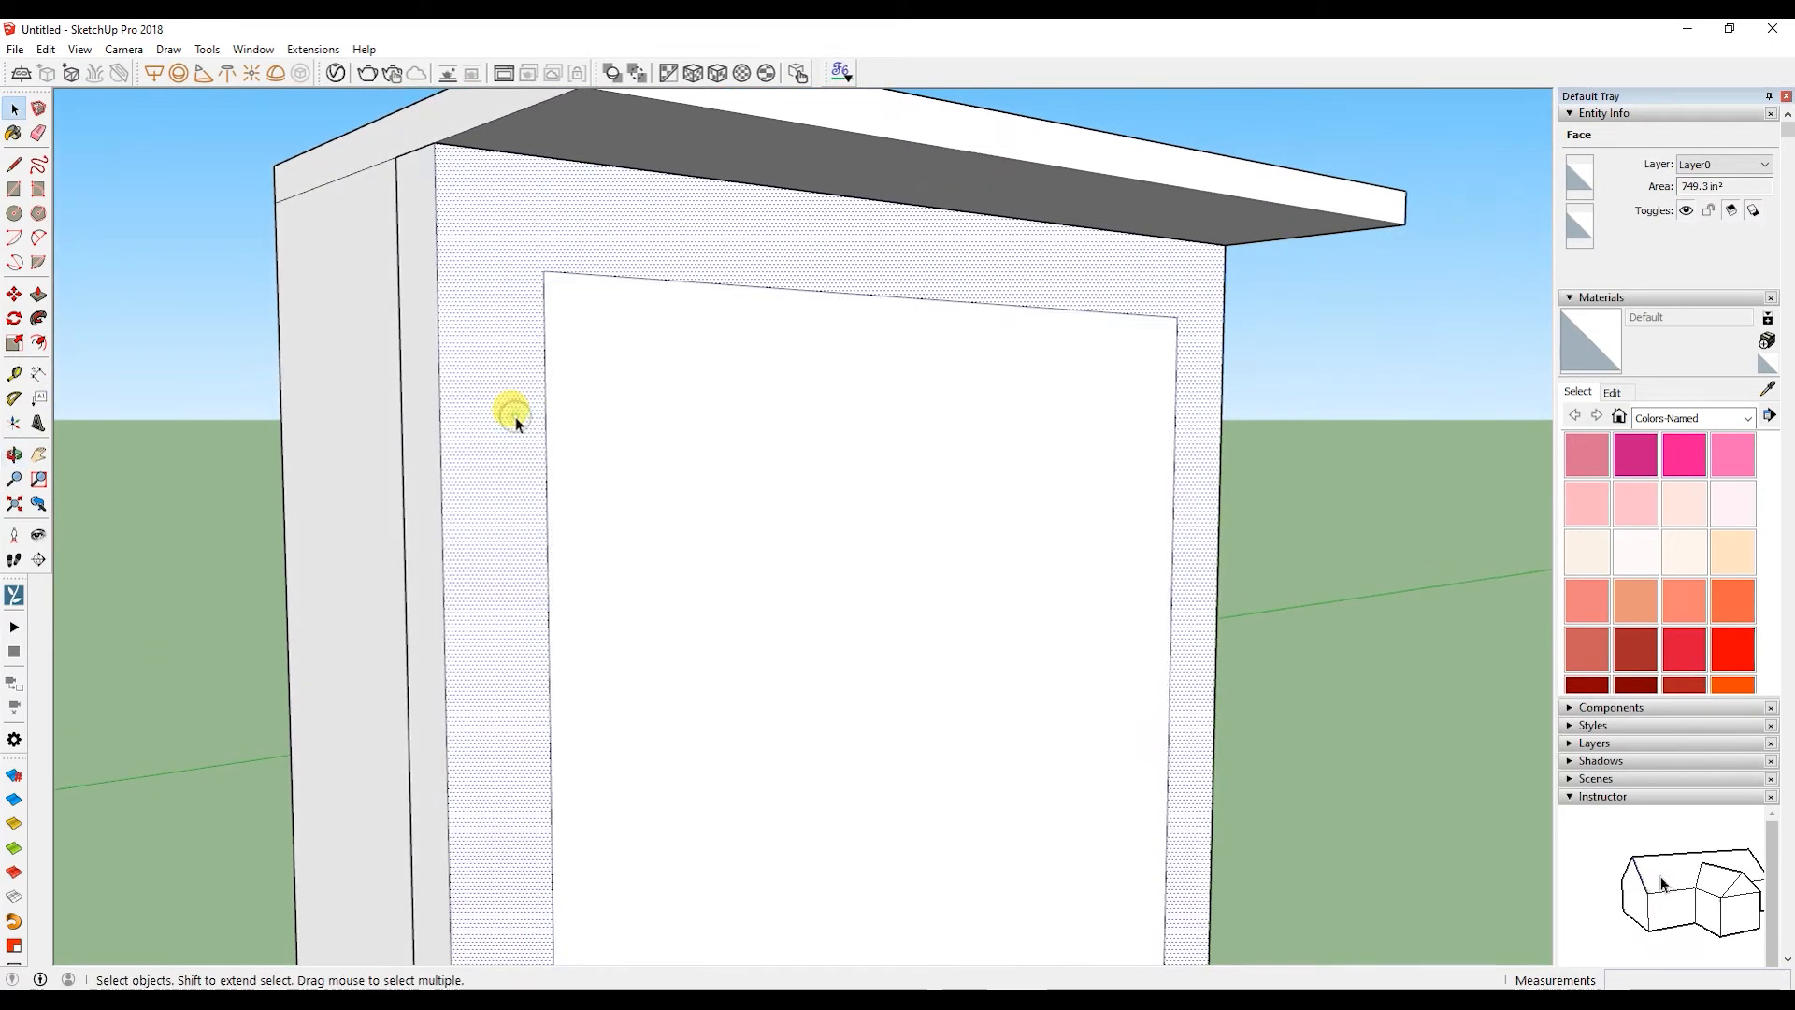
{"action": "left_click", "coordinate": [595, 410]}
{"action": "left_click", "coordinate": [34, 348]}
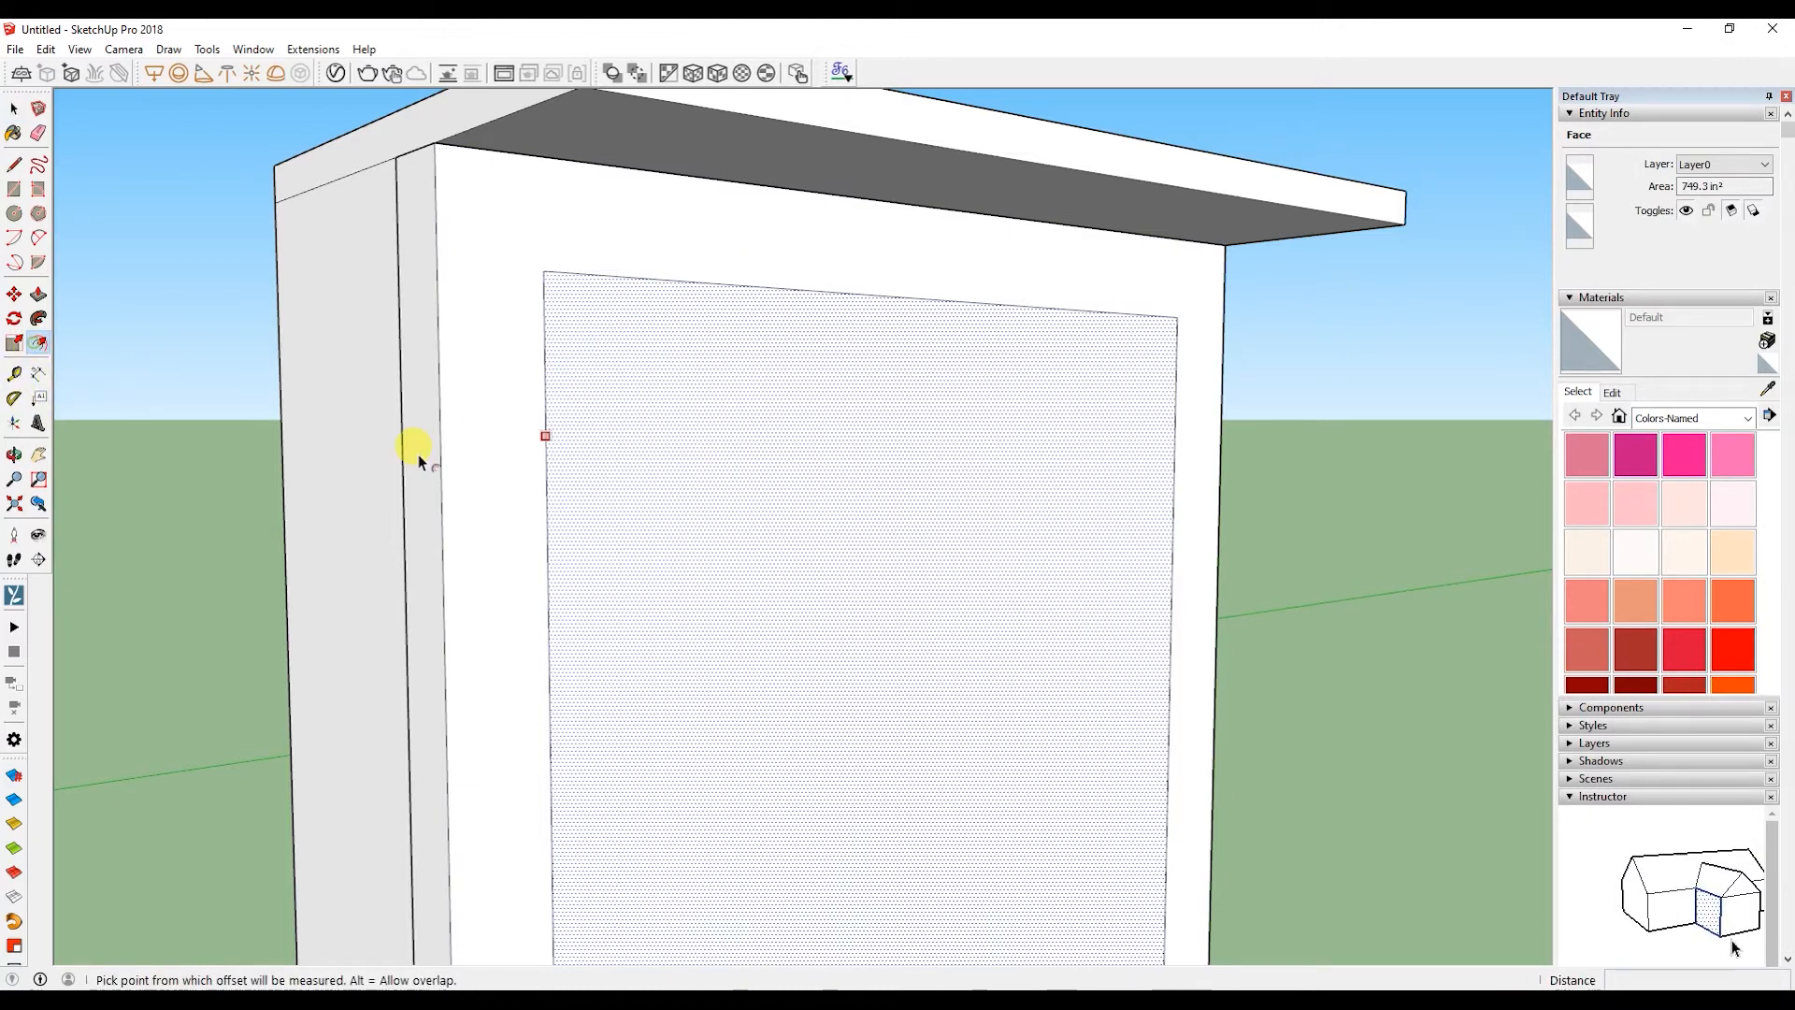
{"action": "left_click", "coordinate": [546, 445]}
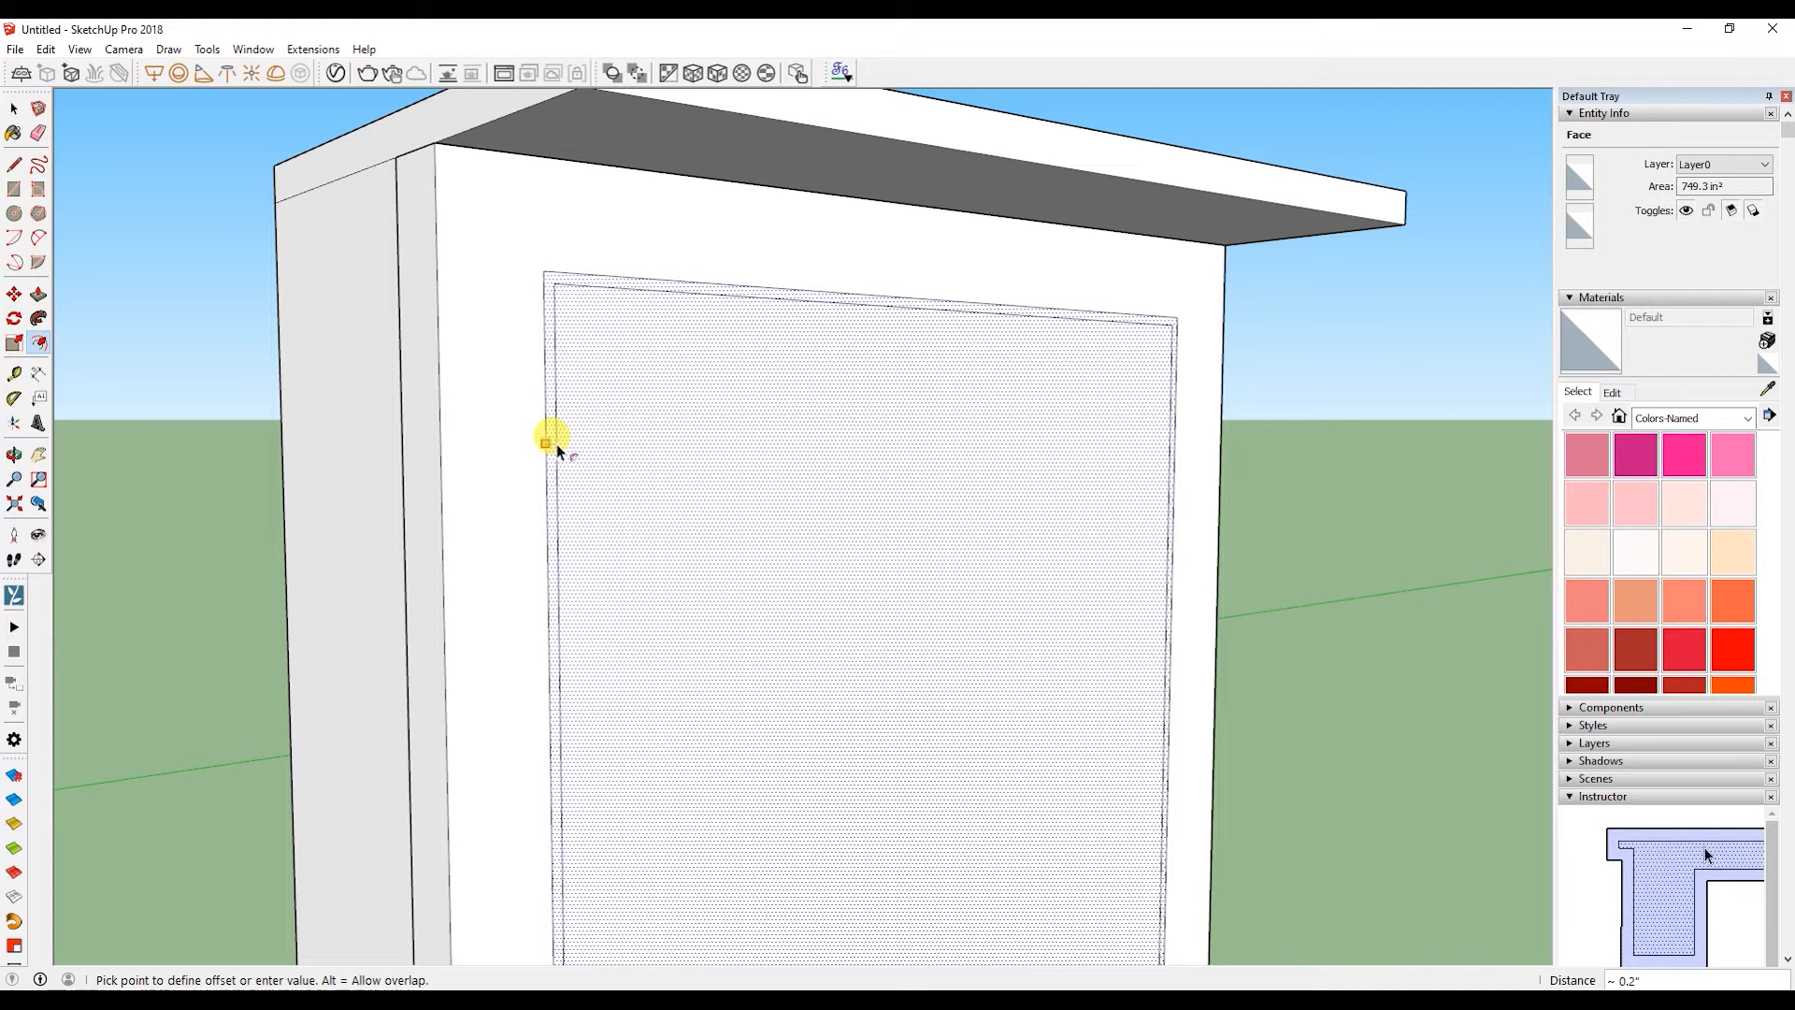
{"action": "type", "text": "18"}
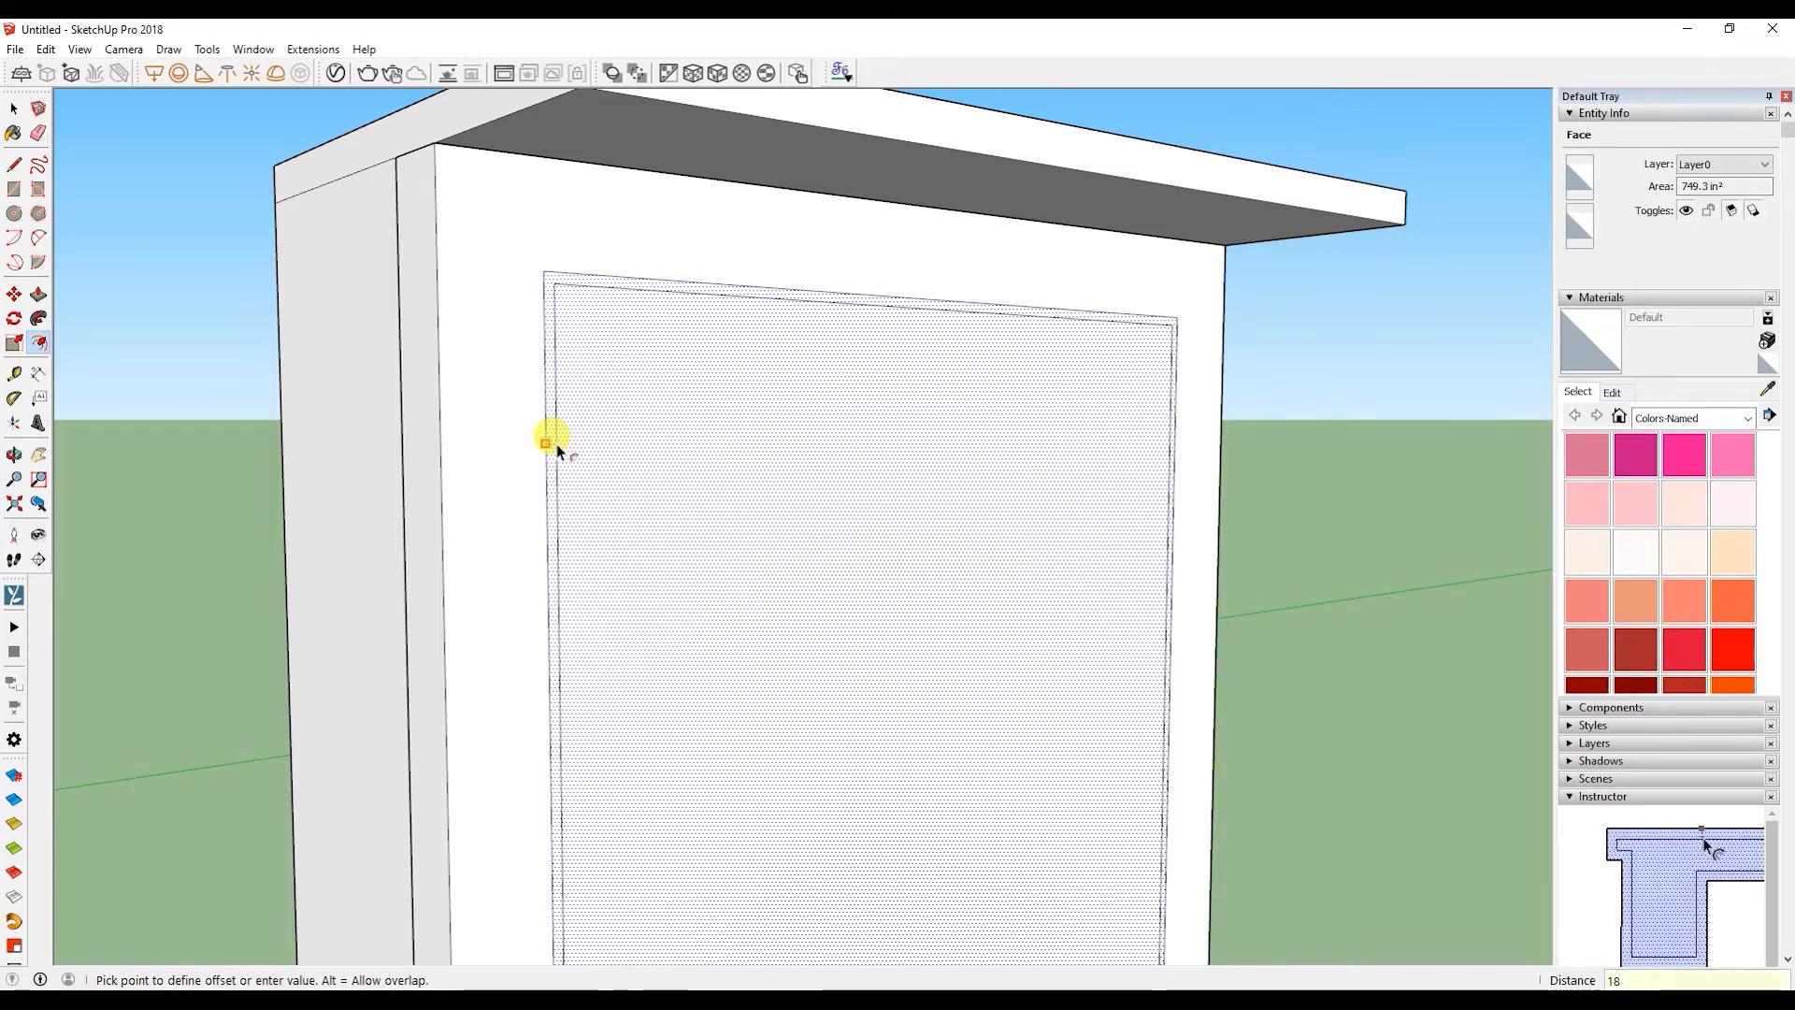
{"action": "key", "text": "Return"}
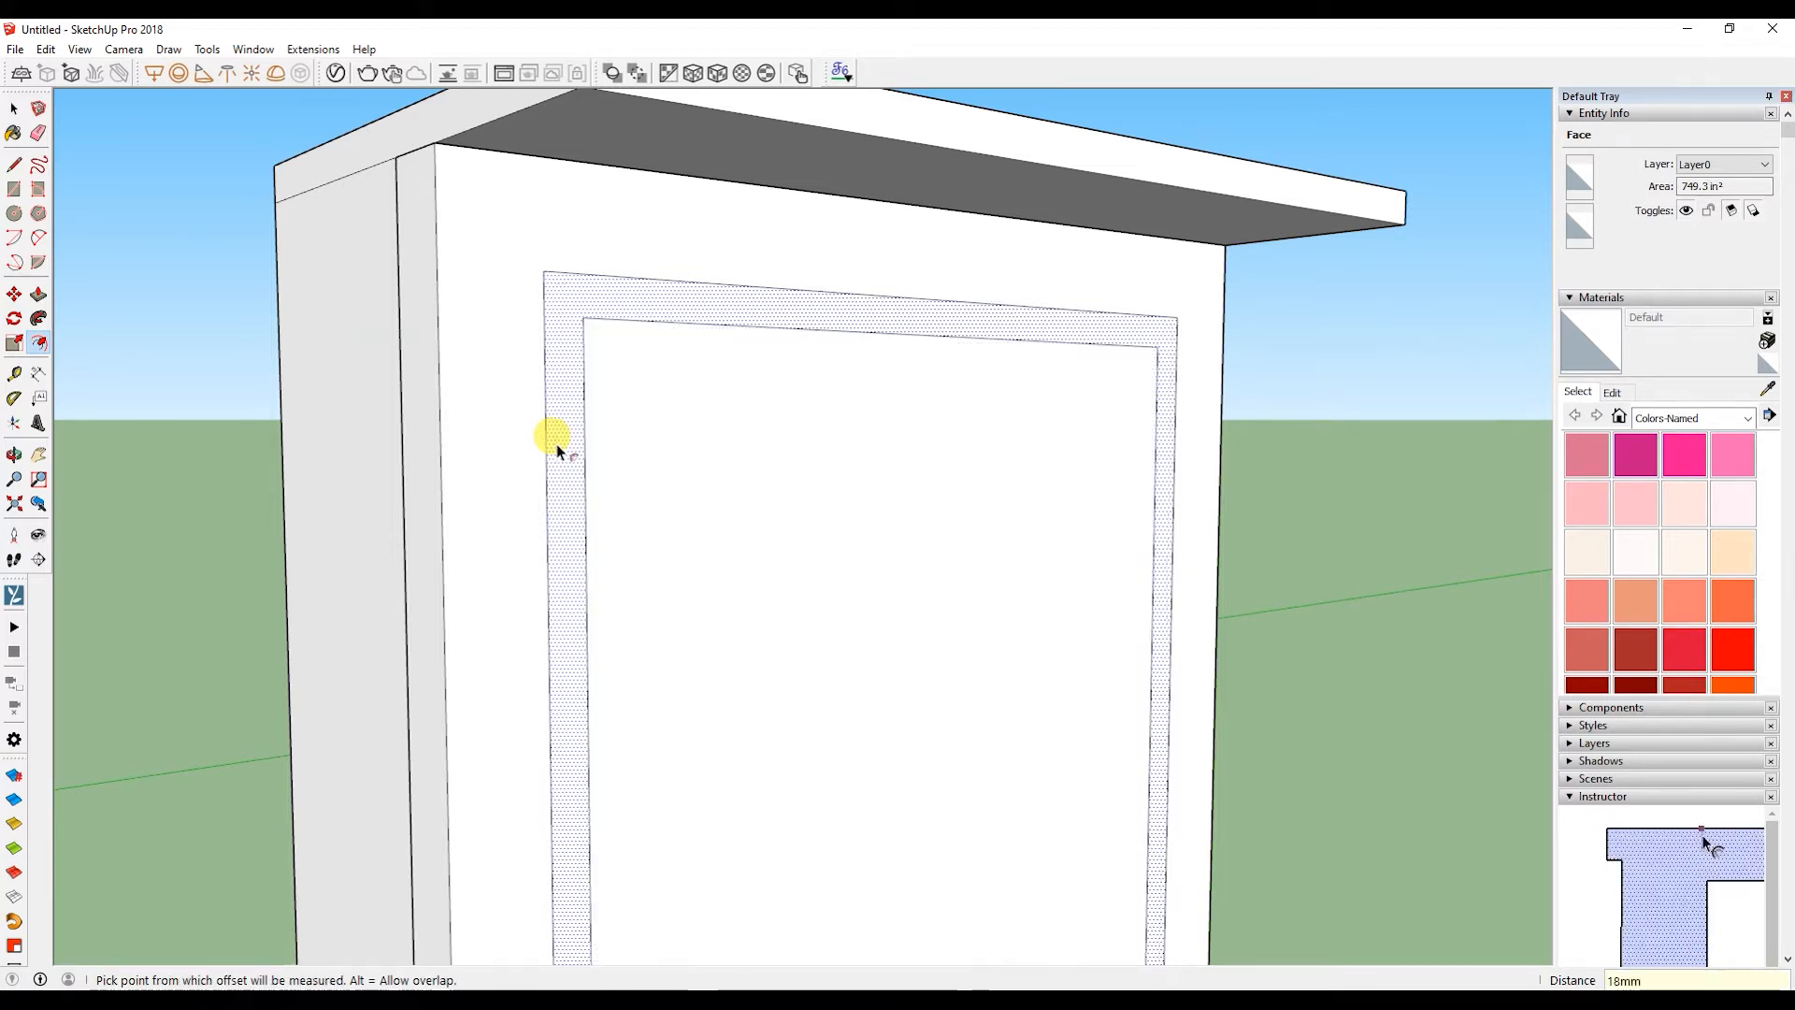
{"action": "key", "text": "space"}
- Try to push/pull the 18mm border strip around the door's inner panel
{"action": "scroll", "coordinate": [641, 441], "scroll_direction": "down", "scroll_amount": 6}
{"action": "scroll", "coordinate": [666, 486], "scroll_direction": "up", "scroll_amount": 5}
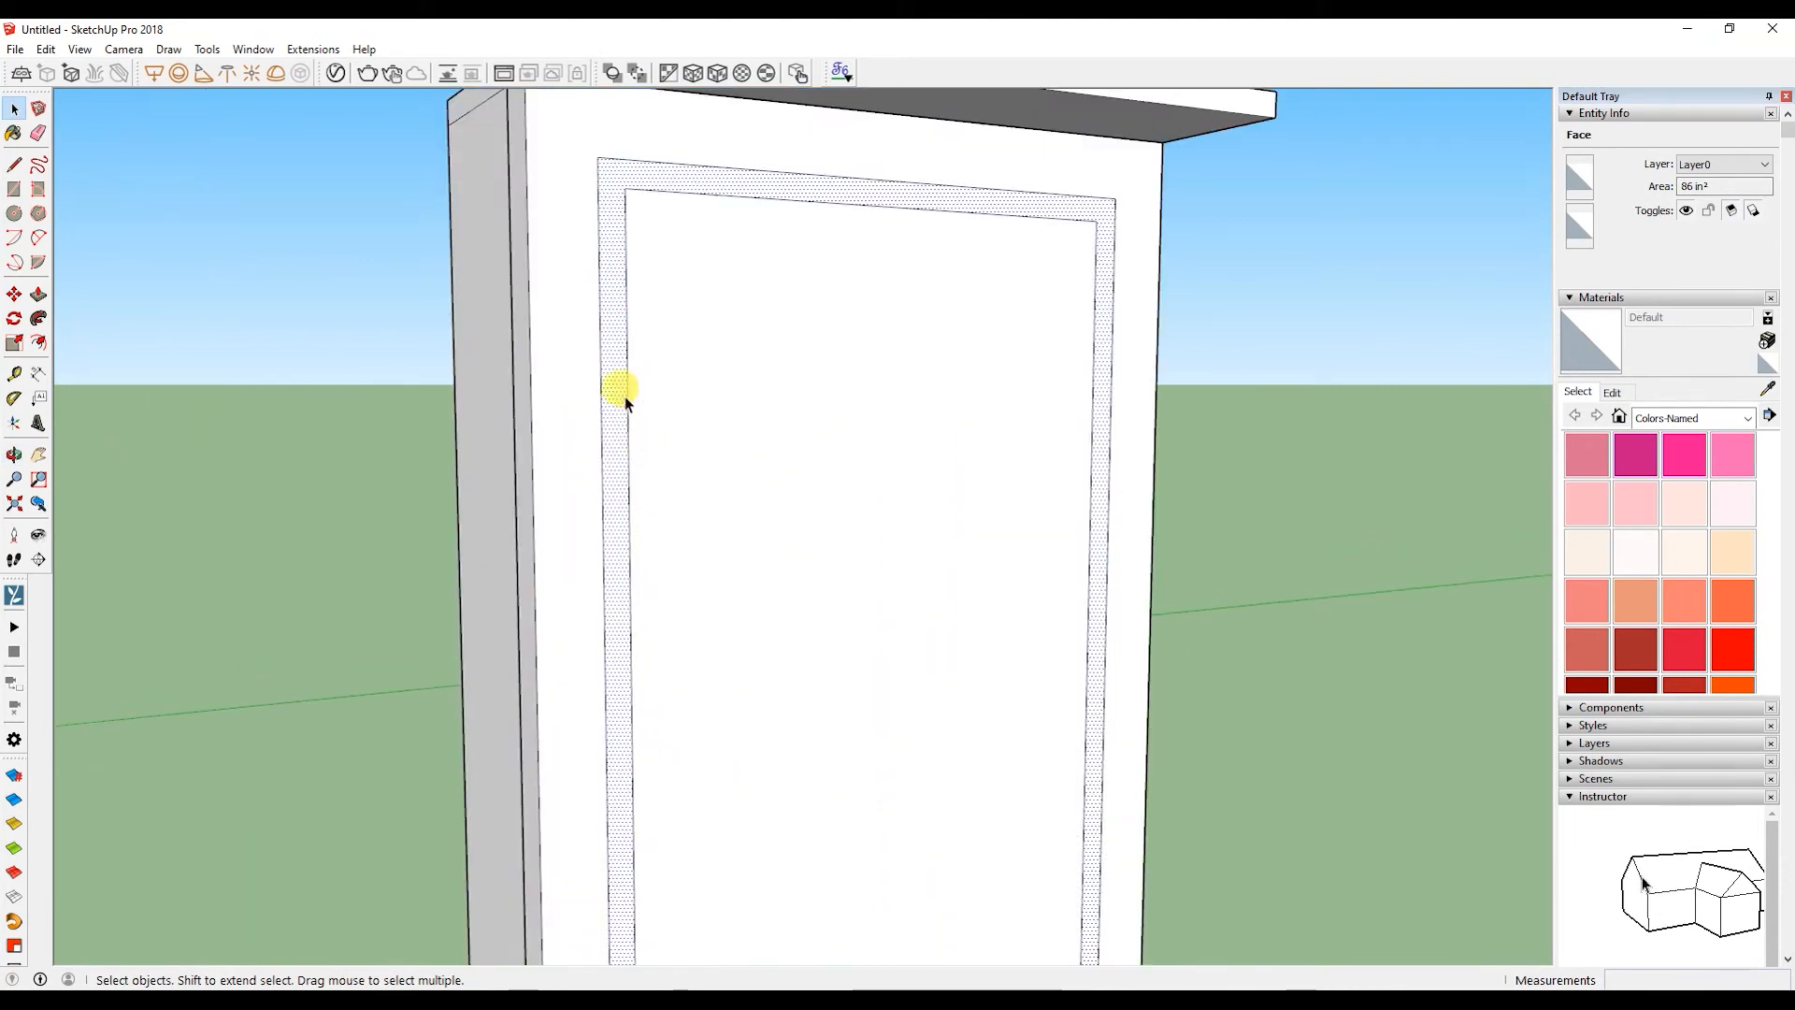
{"action": "key", "text": "p"}
{"action": "left_click", "coordinate": [615, 389]}
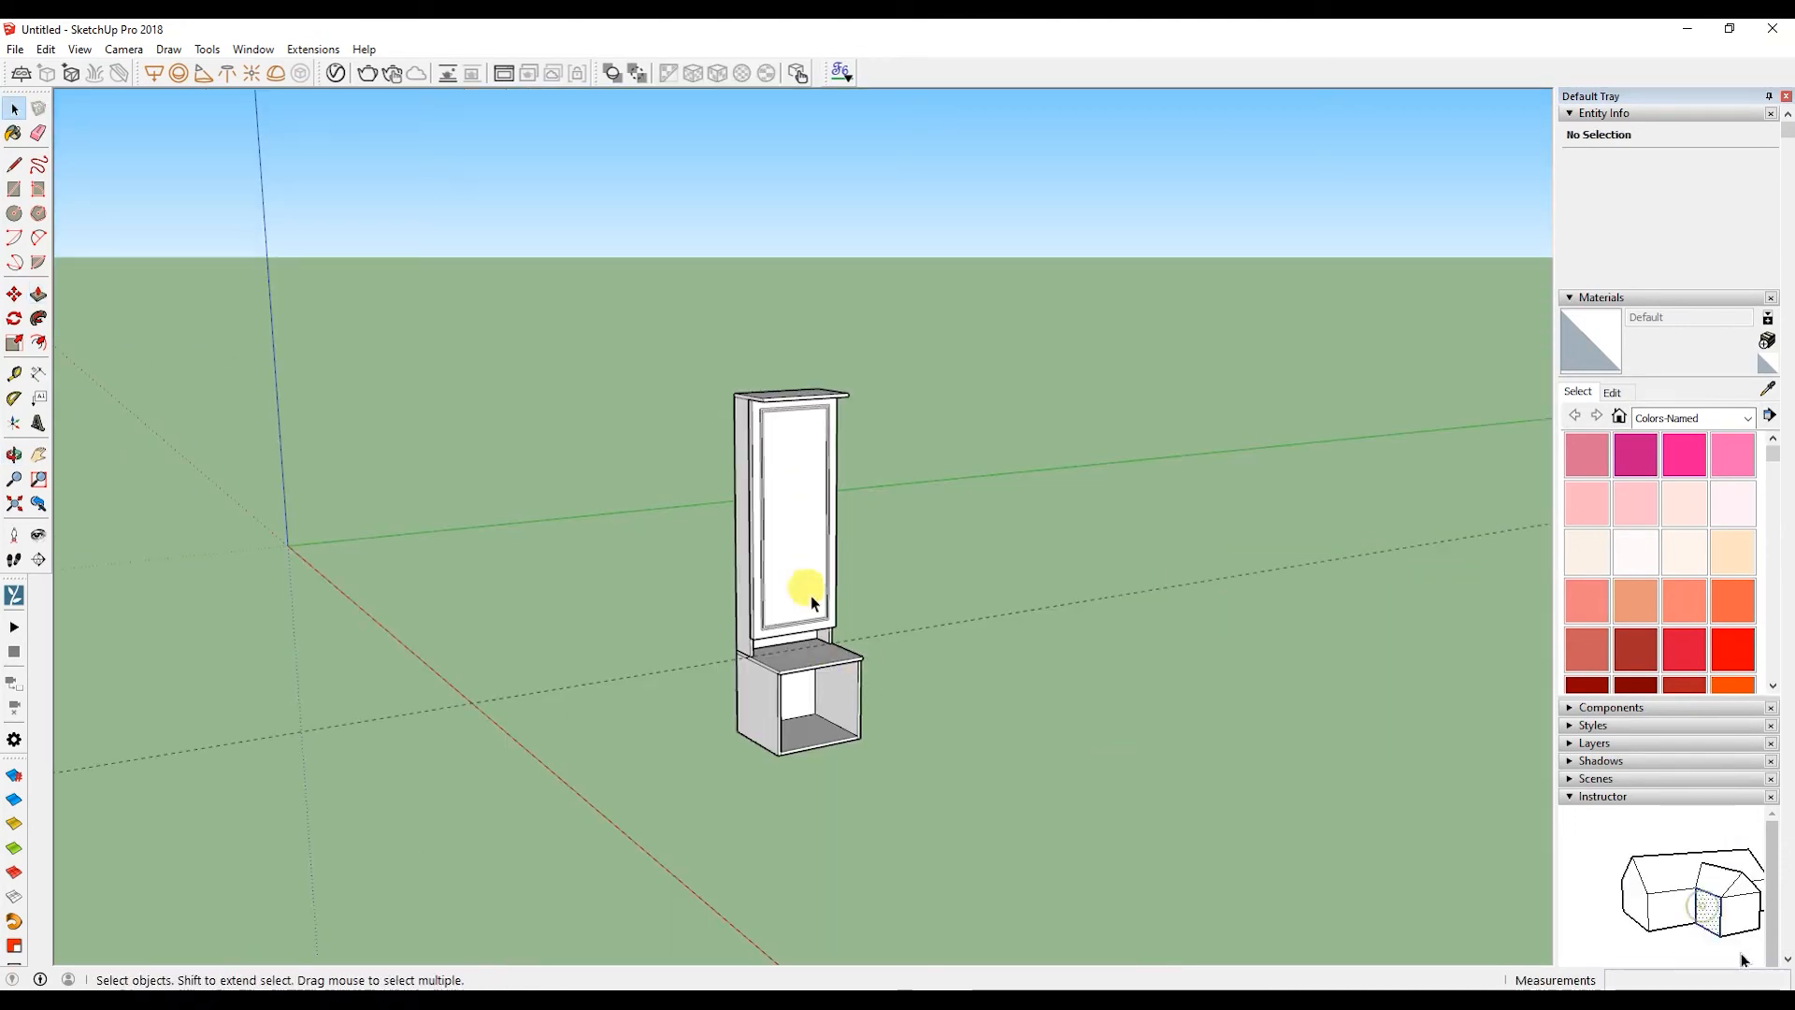
- Draw a horizontal circle centred on the middle line of the door's border strips, reaching to the adjacent parallel line
{"action": "scroll", "coordinate": [810, 596], "scroll_direction": "up", "scroll_amount": 6}
{"action": "middle_click_drag", "start_coordinate": [739, 688], "coordinate": [748, 749], "text": "shift"}
{"action": "scroll", "coordinate": [778, 658], "scroll_direction": "up", "scroll_amount": 5}
{"action": "scroll", "coordinate": [783, 710], "scroll_direction": "up", "scroll_amount": 3}
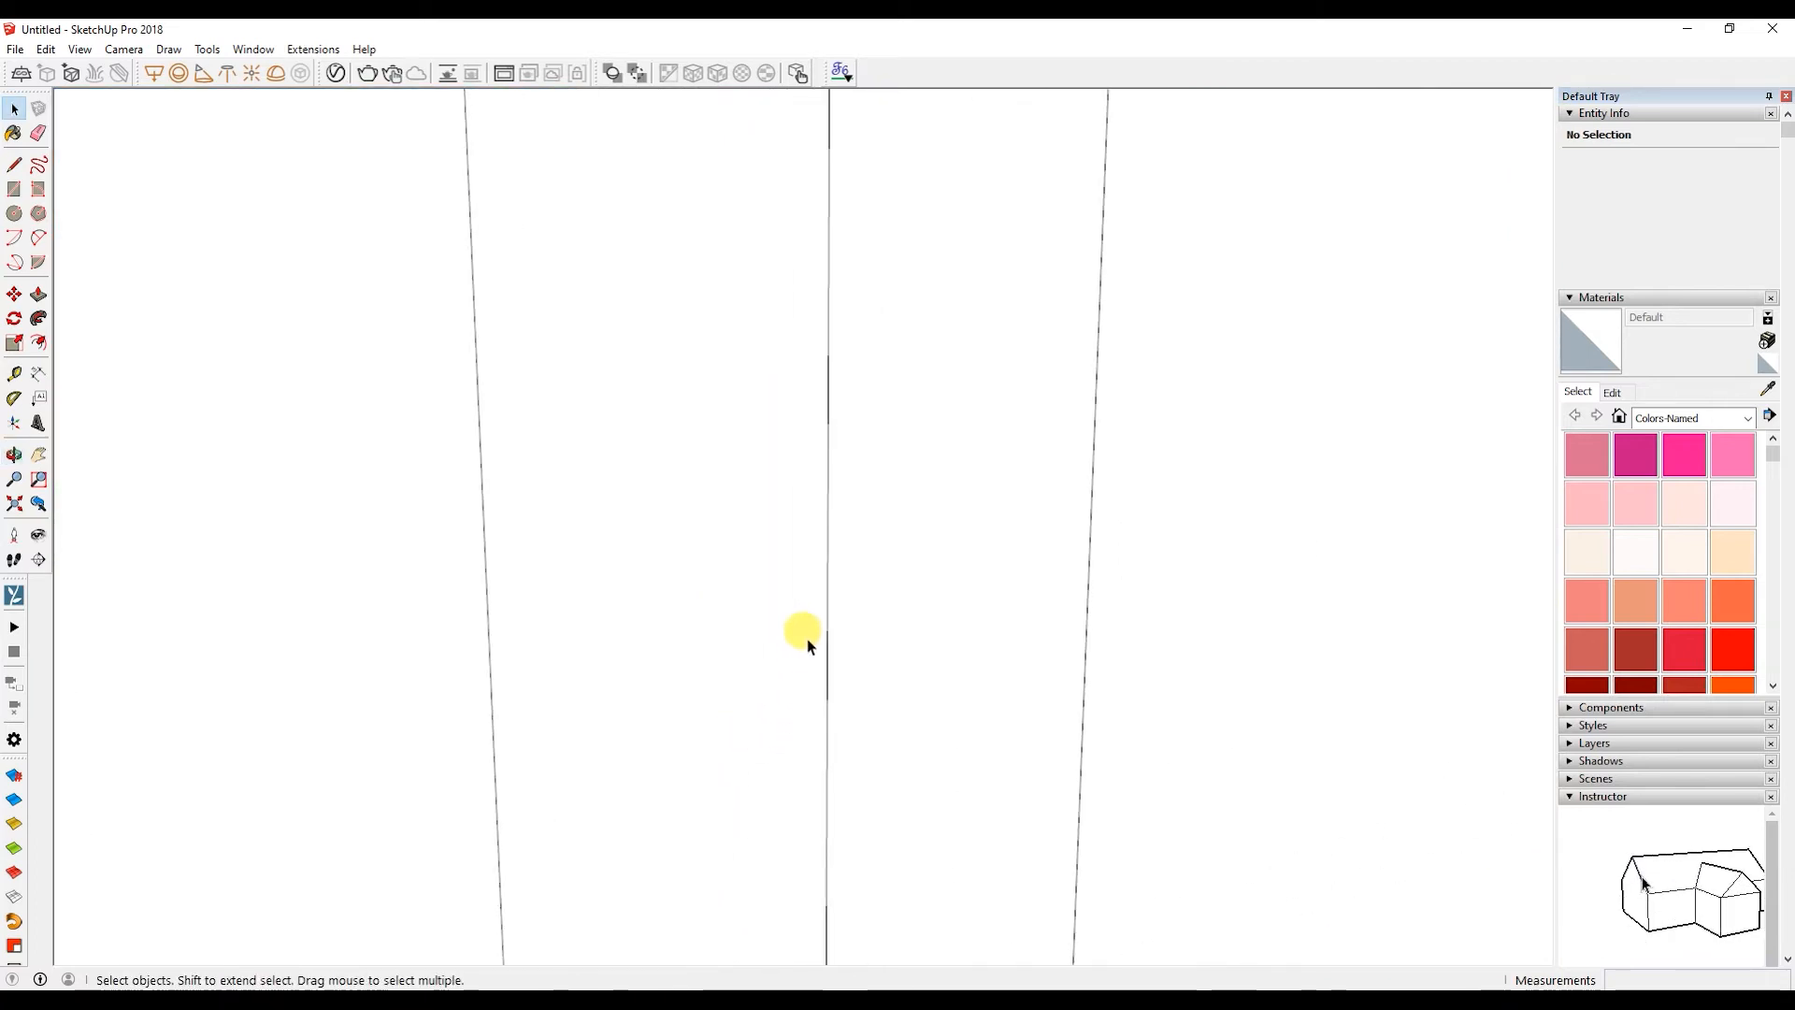
{"action": "left_click", "coordinate": [14, 213]}
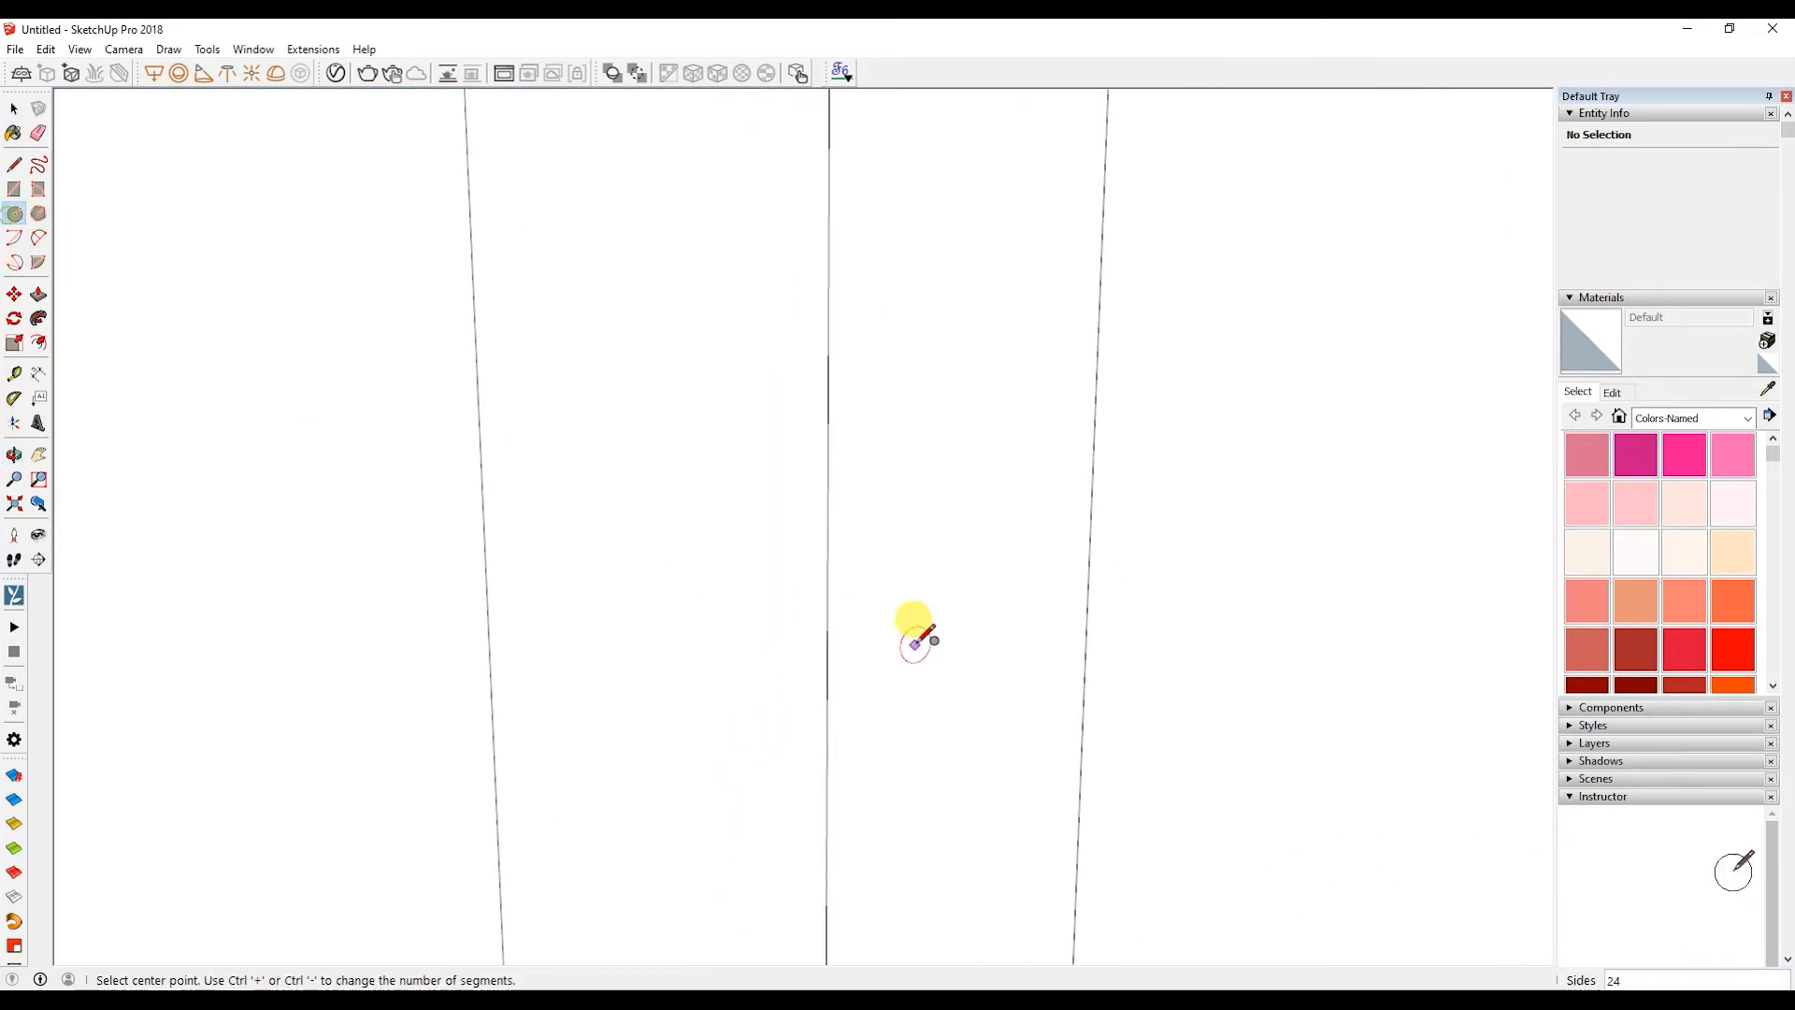
{"action": "left_click", "coordinate": [828, 668]}
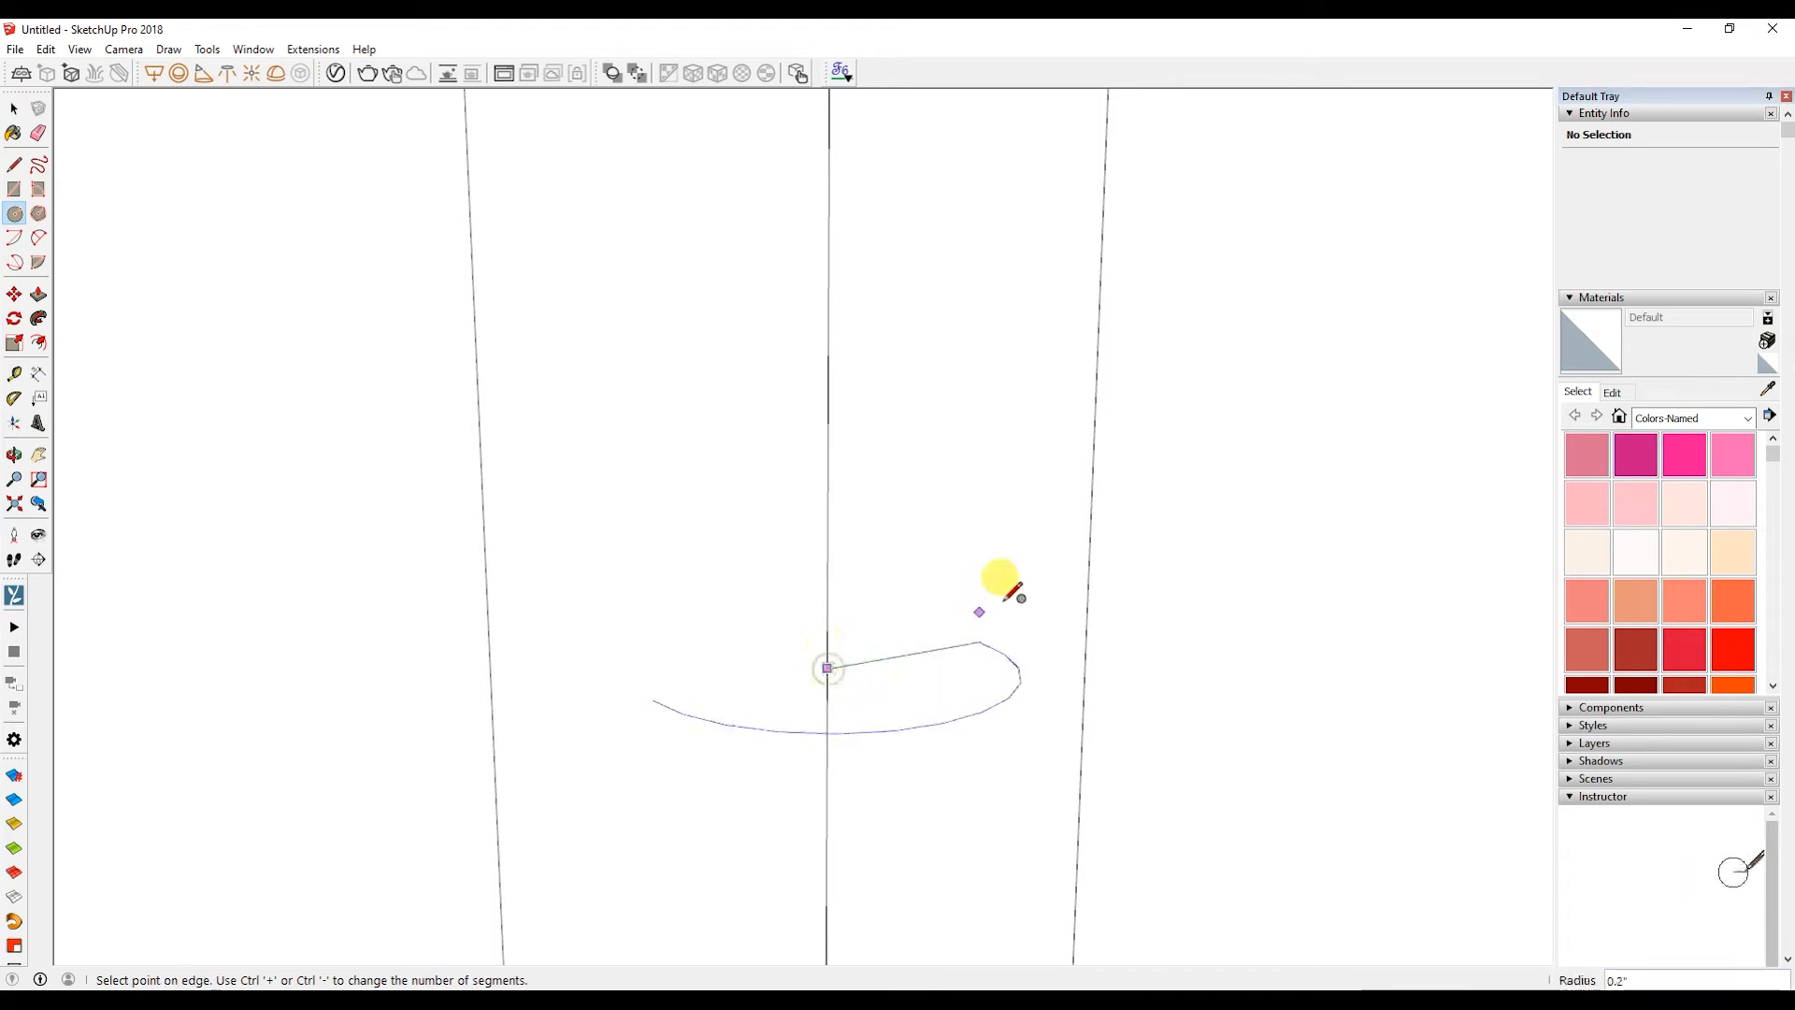
{"action": "left_click", "coordinate": [1090, 558]}
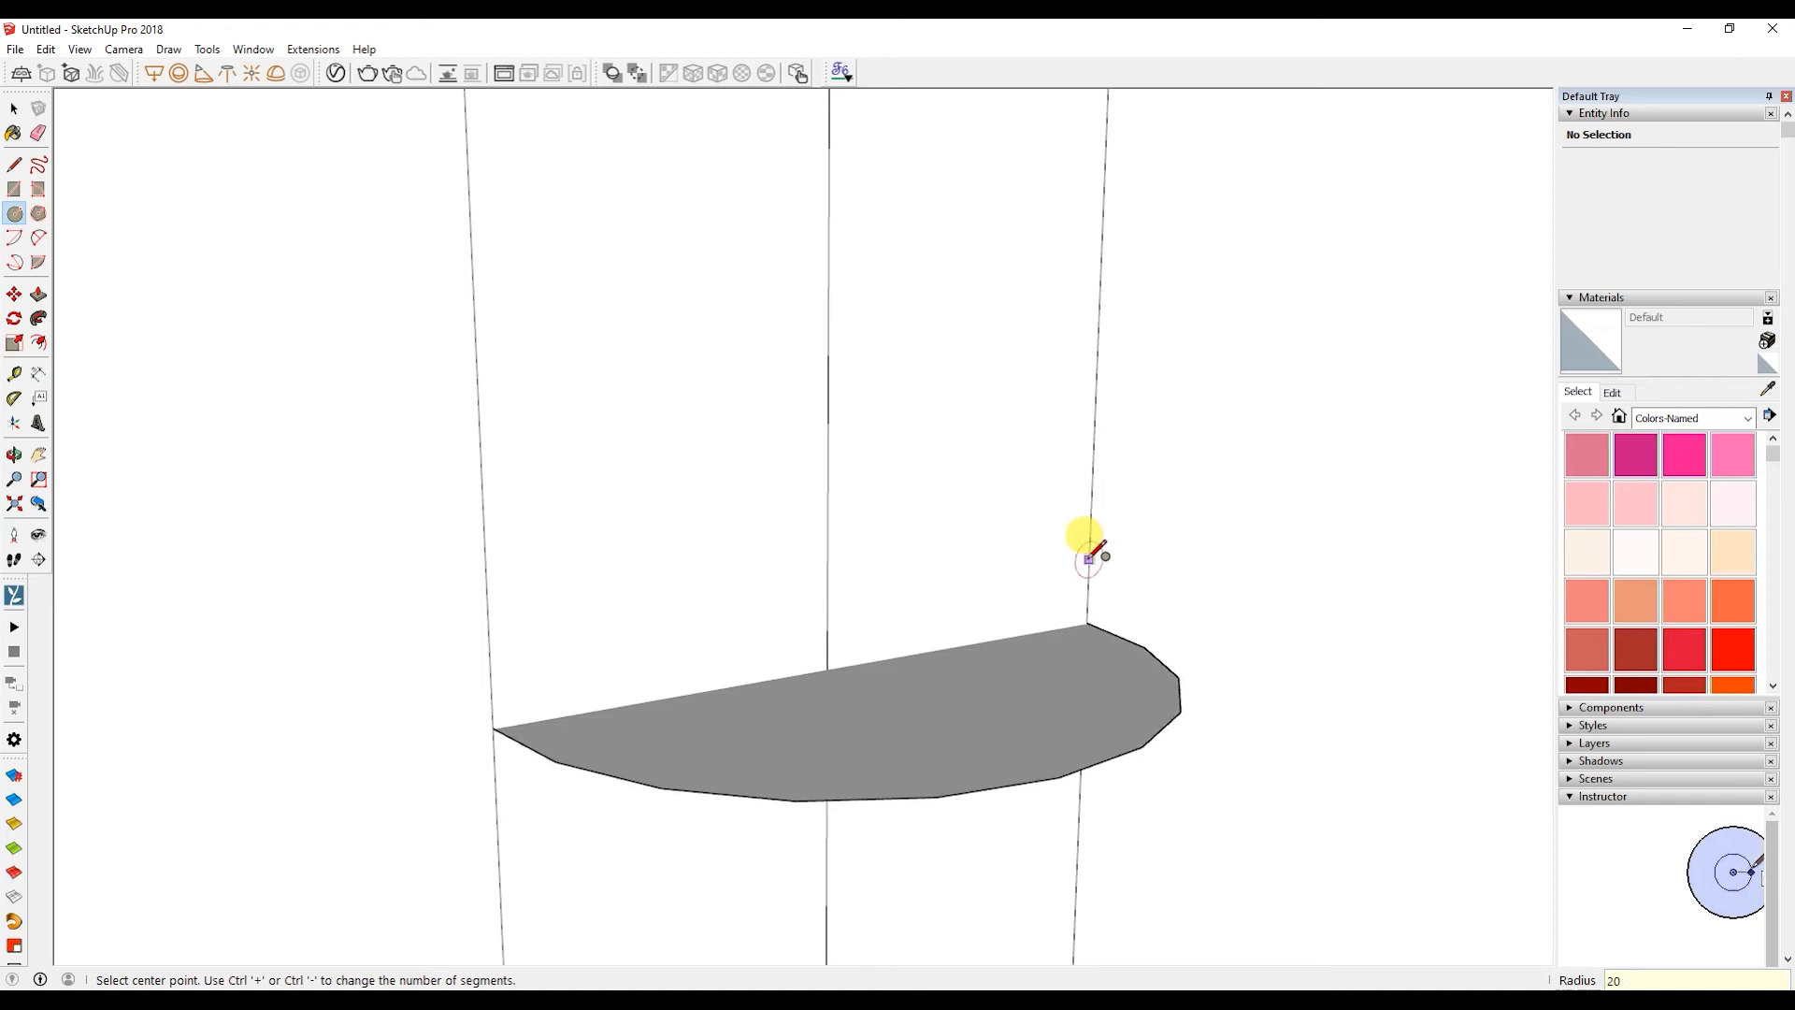
{"action": "key", "text": "space"}
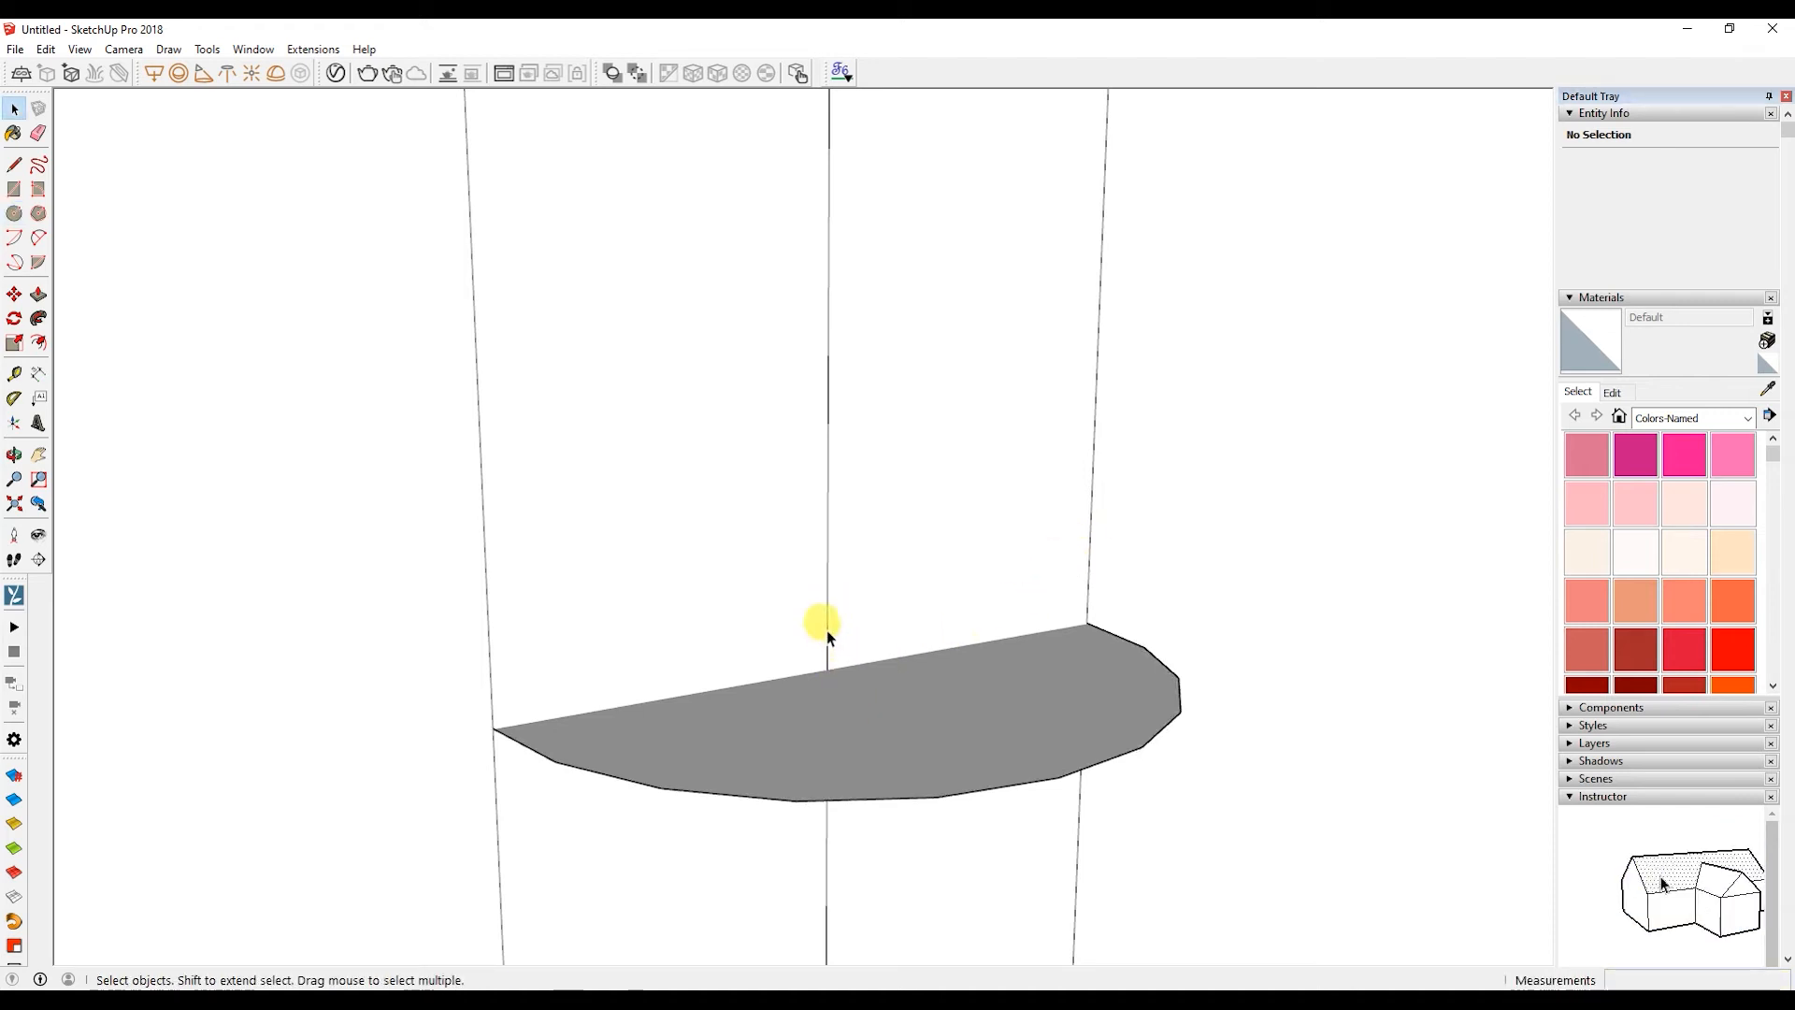
- Explode the door group so its border lines and faces become loose geometry
{"action": "left_click", "coordinate": [827, 634]}
{"action": "right_click", "coordinate": [833, 619]}
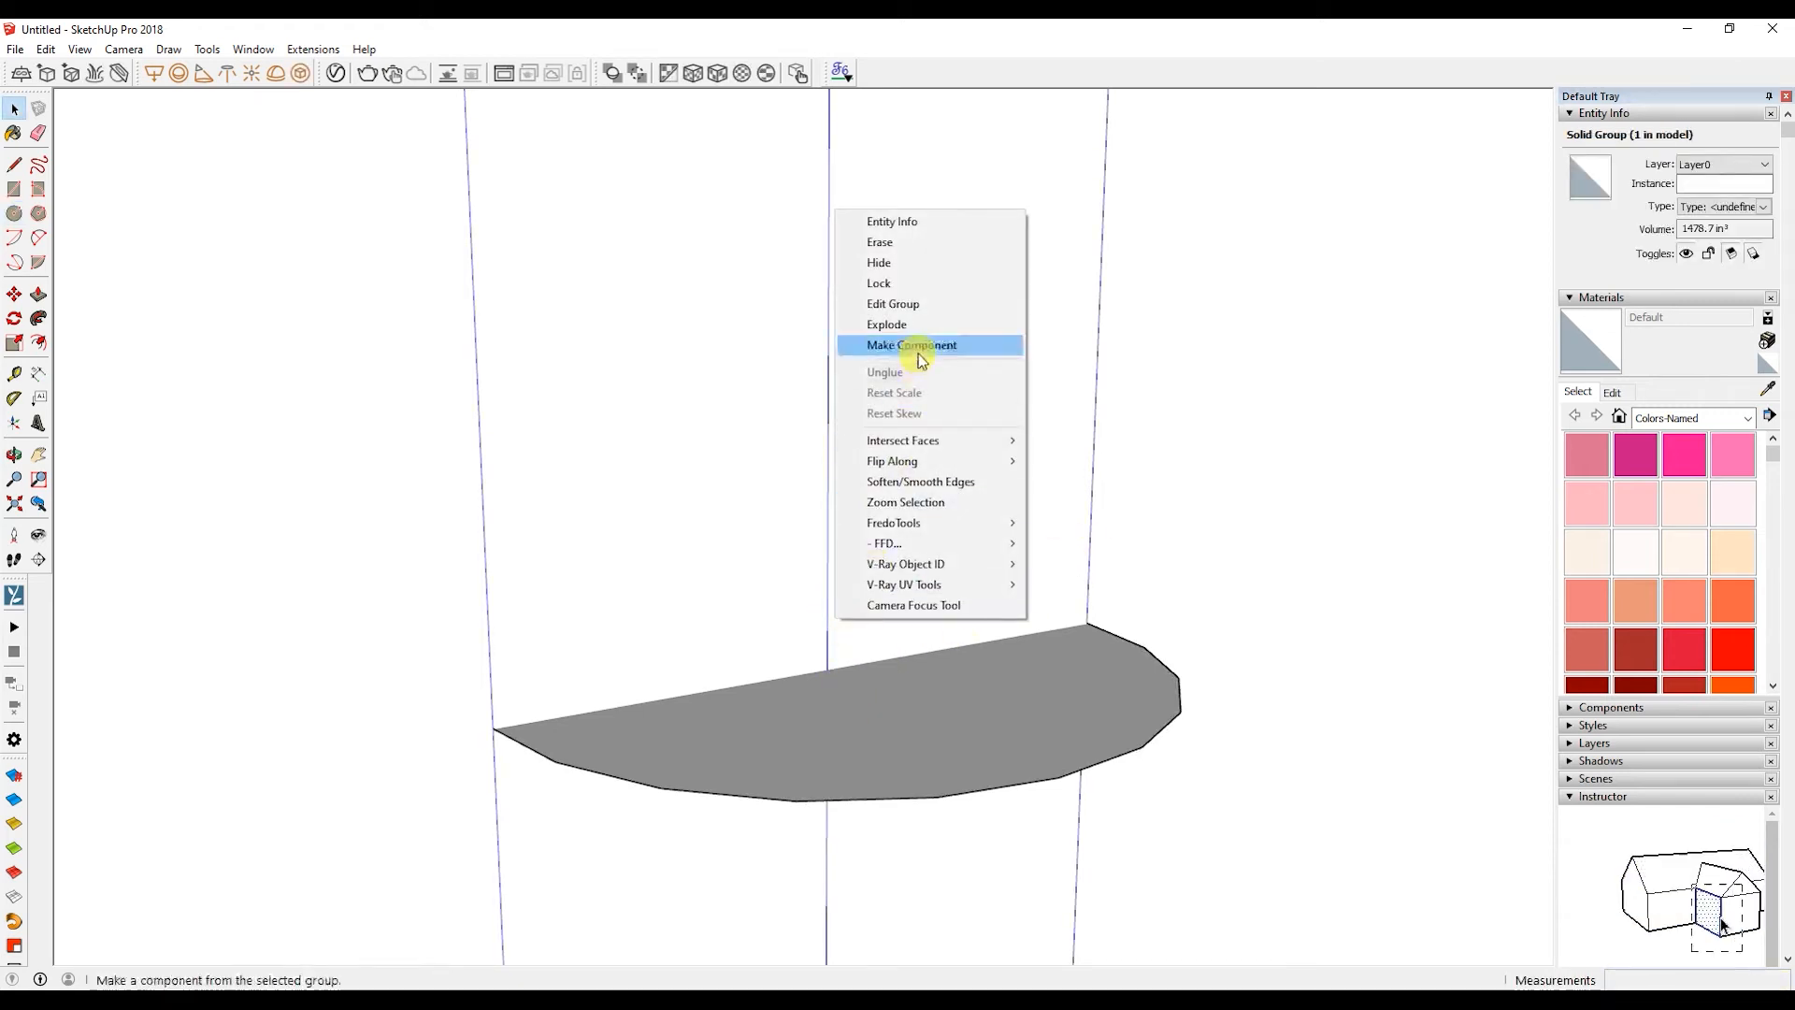
{"action": "left_click", "coordinate": [907, 323]}
{"action": "left_click", "coordinate": [870, 482]}
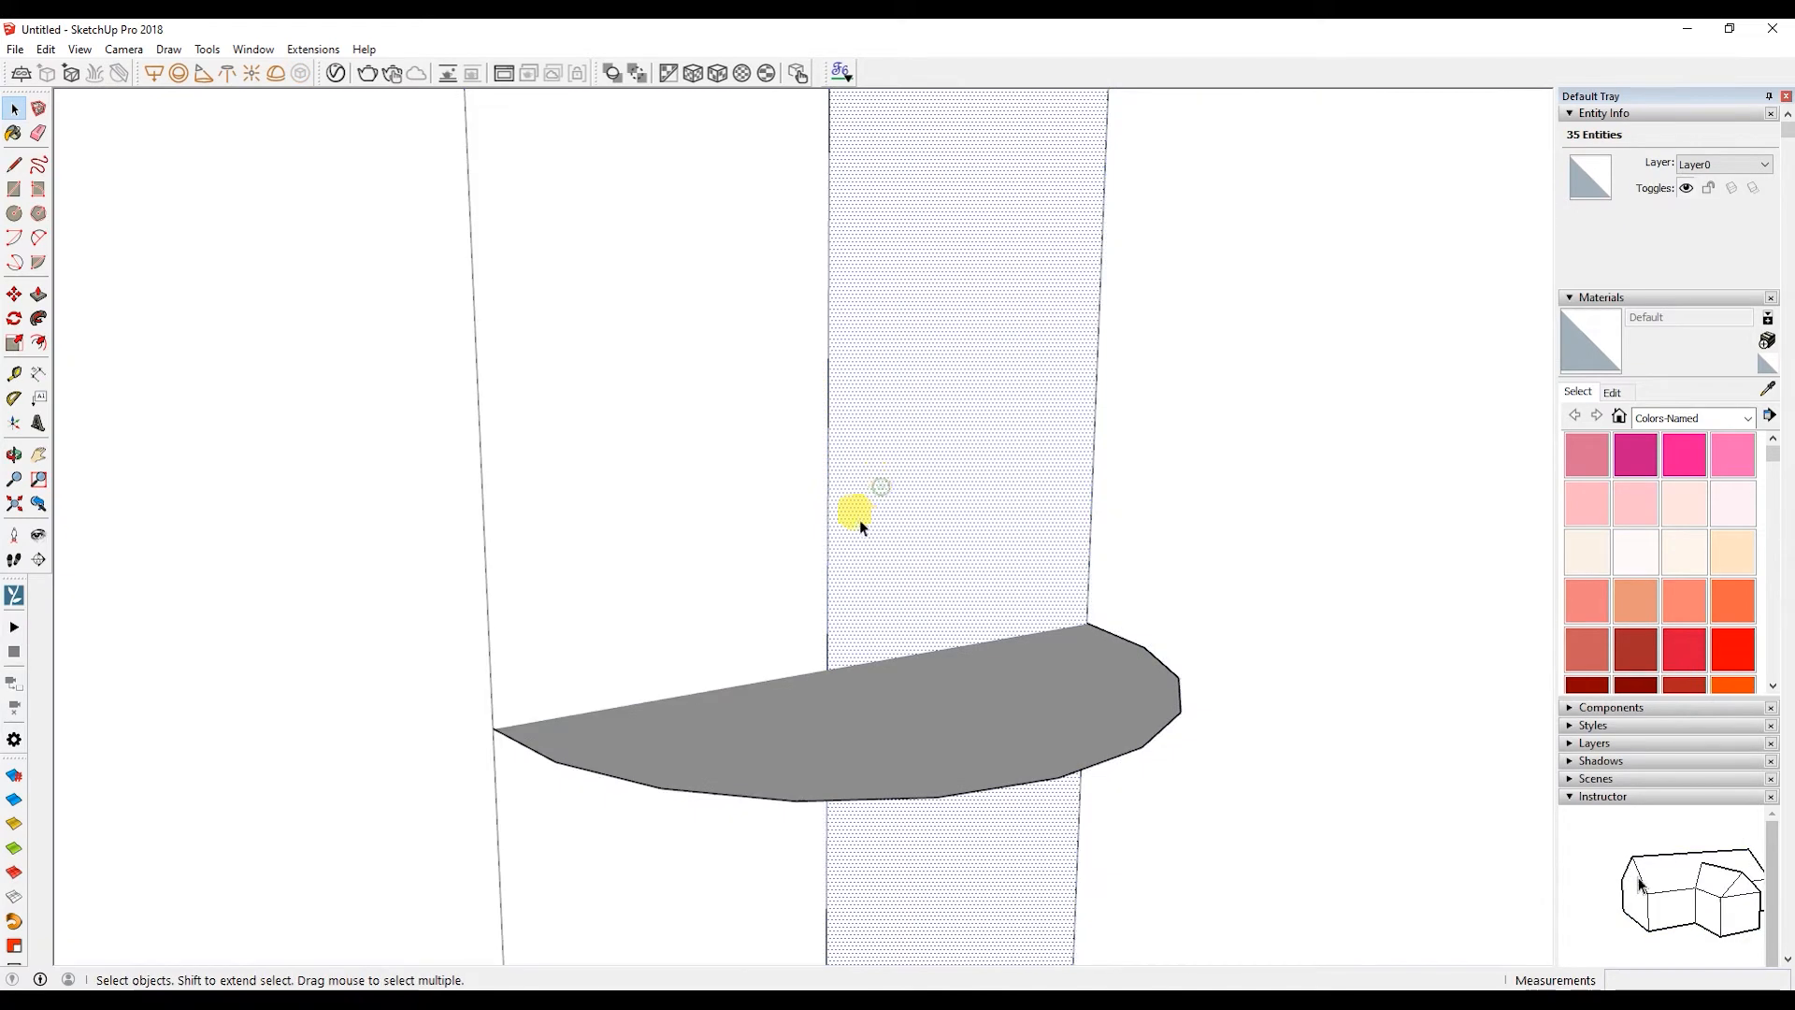
- Try to sweep the half-circle profile with Follow Me along all four edges of the door border's middle outline
{"action": "double_click", "coordinate": [851, 527]}
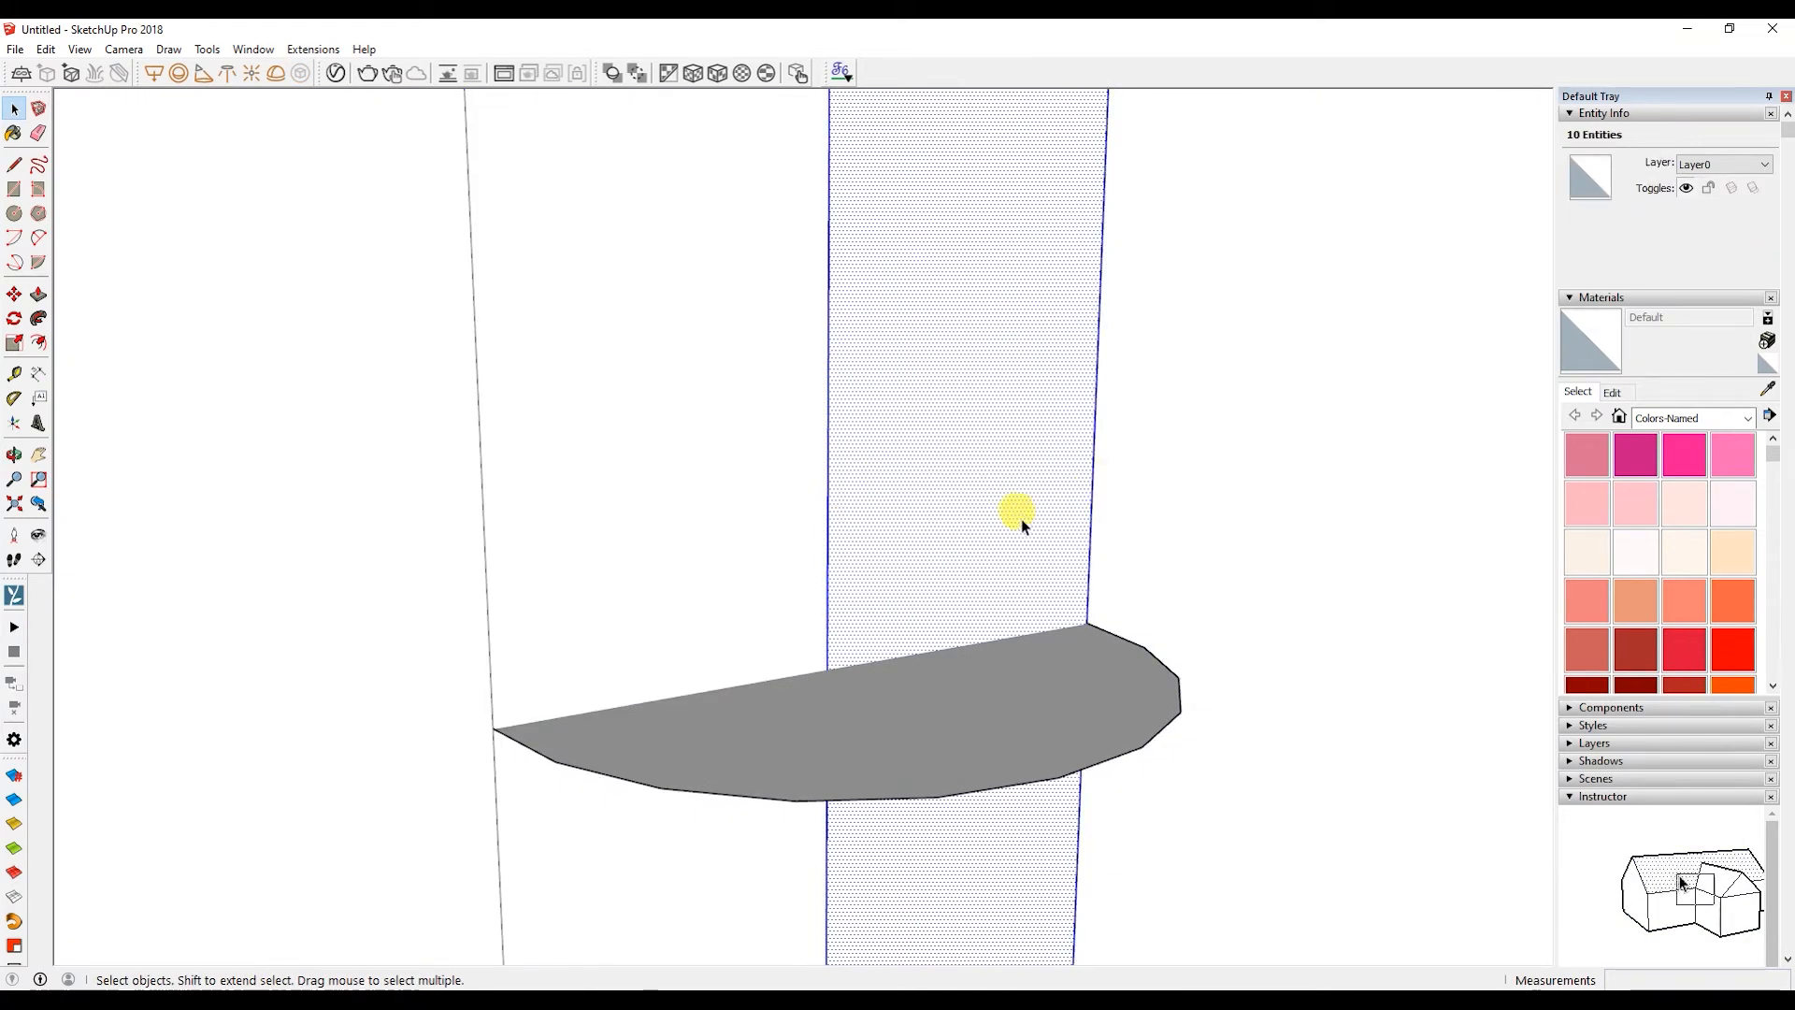
{"action": "left_click", "coordinate": [1045, 508], "text": "shift"}
{"action": "left_click", "coordinate": [862, 517]}
{"action": "left_click_drag", "start_coordinate": [857, 517], "coordinate": [792, 563]}
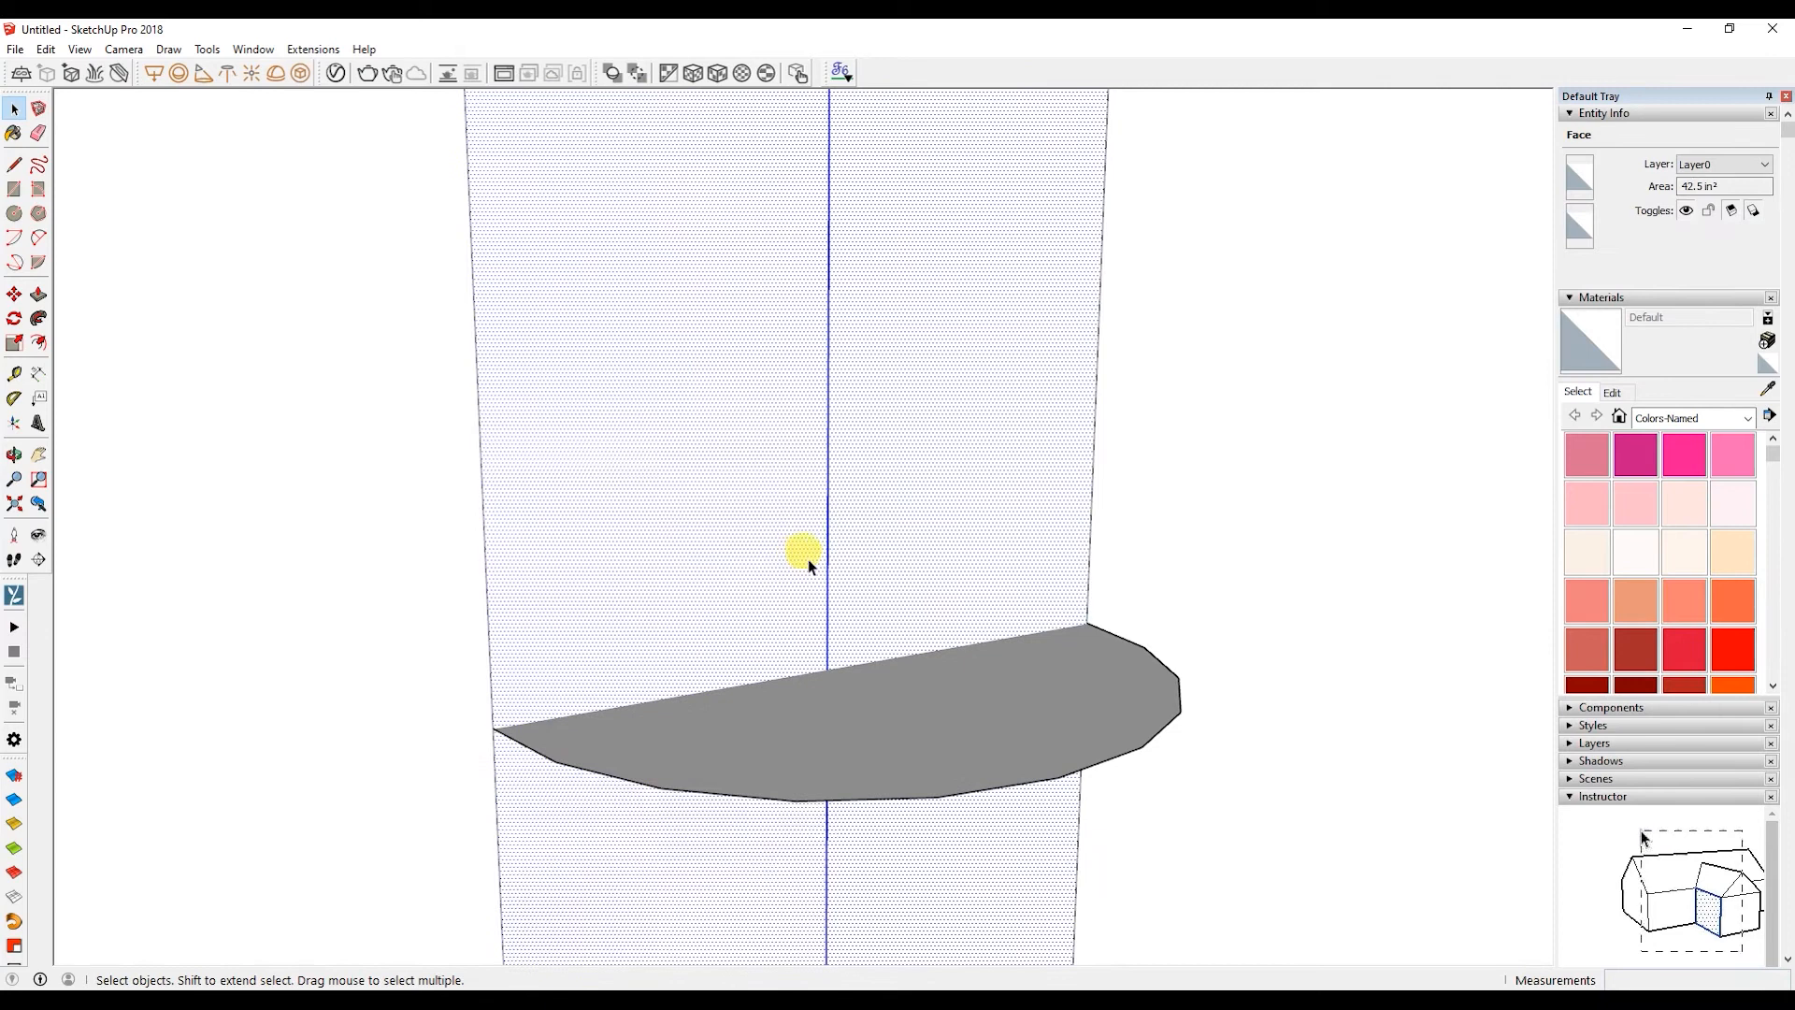
{"action": "left_click", "coordinate": [822, 521], "text": "shift"}
{"action": "left_click", "coordinate": [835, 565], "text": "shift"}
{"action": "scroll", "coordinate": [913, 629], "scroll_direction": "down", "scroll_amount": 5}
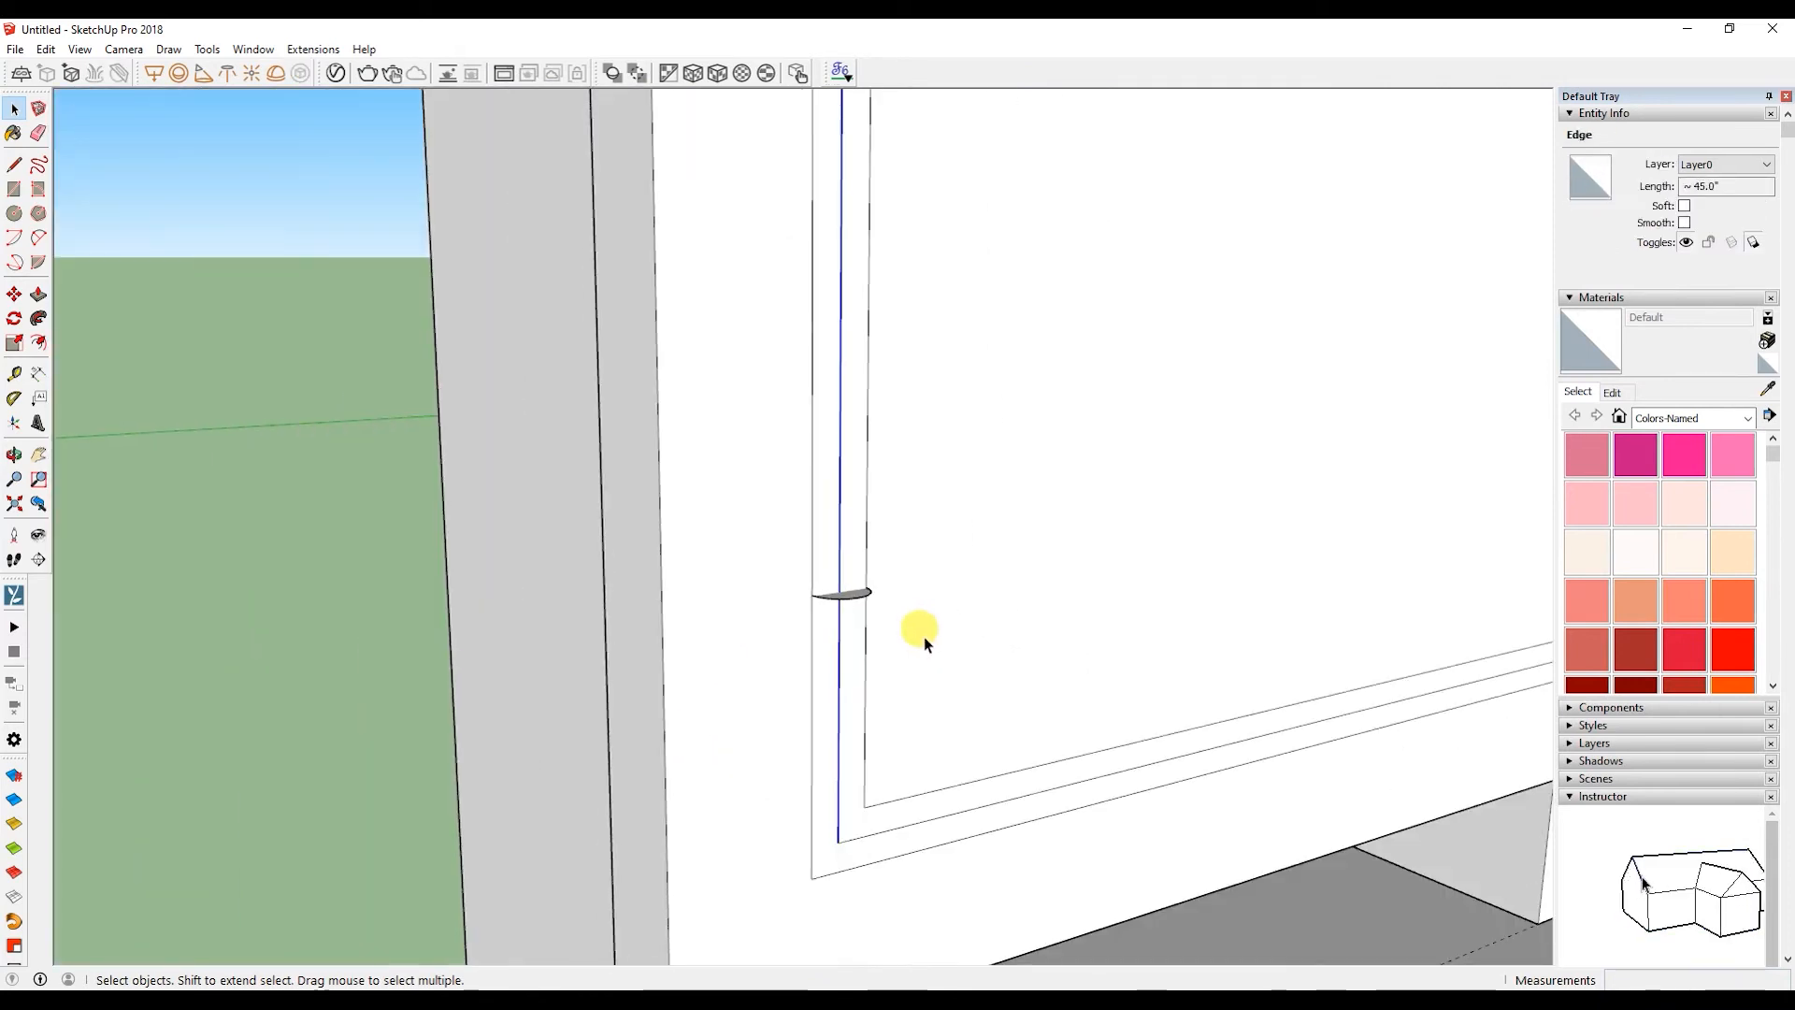
{"action": "left_click", "coordinate": [773, 587], "text": "shift"}
{"action": "middle_click_drag", "start_coordinate": [1118, 433], "coordinate": [984, 587]}
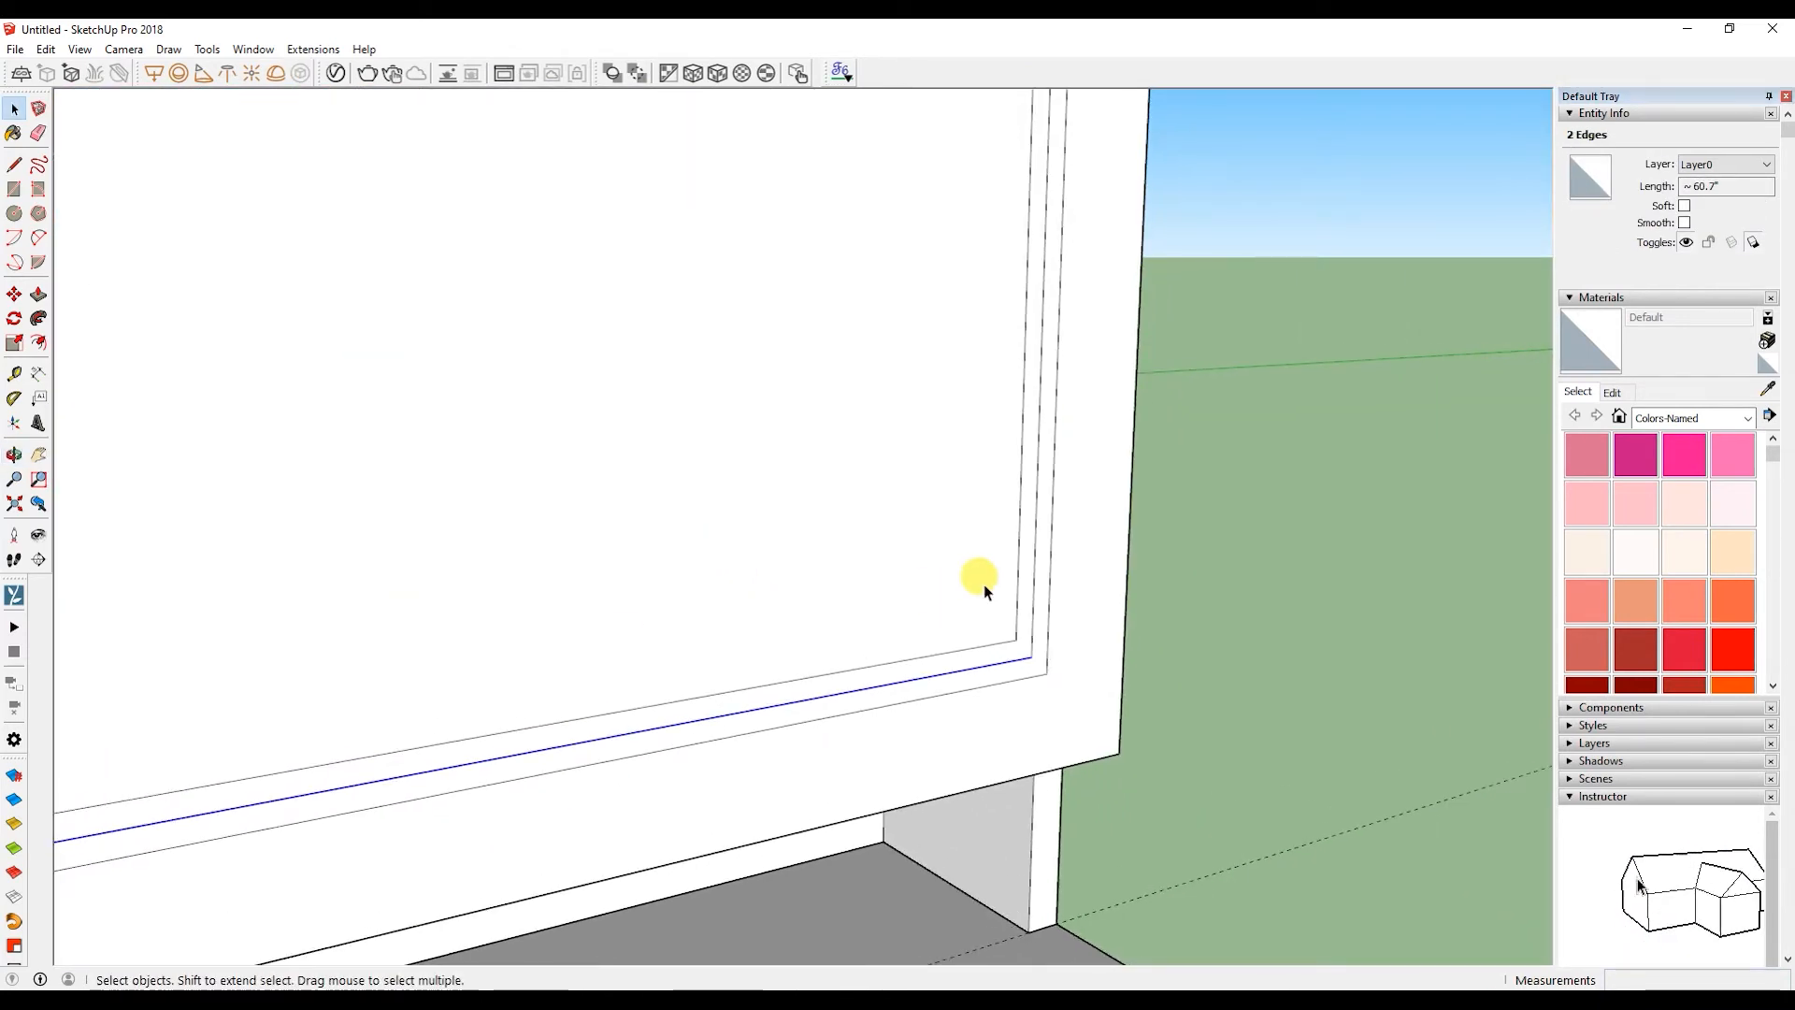
{"action": "left_click", "coordinate": [1037, 579], "text": "shift"}
{"action": "scroll", "coordinate": [938, 854], "scroll_direction": "down", "scroll_amount": 6}
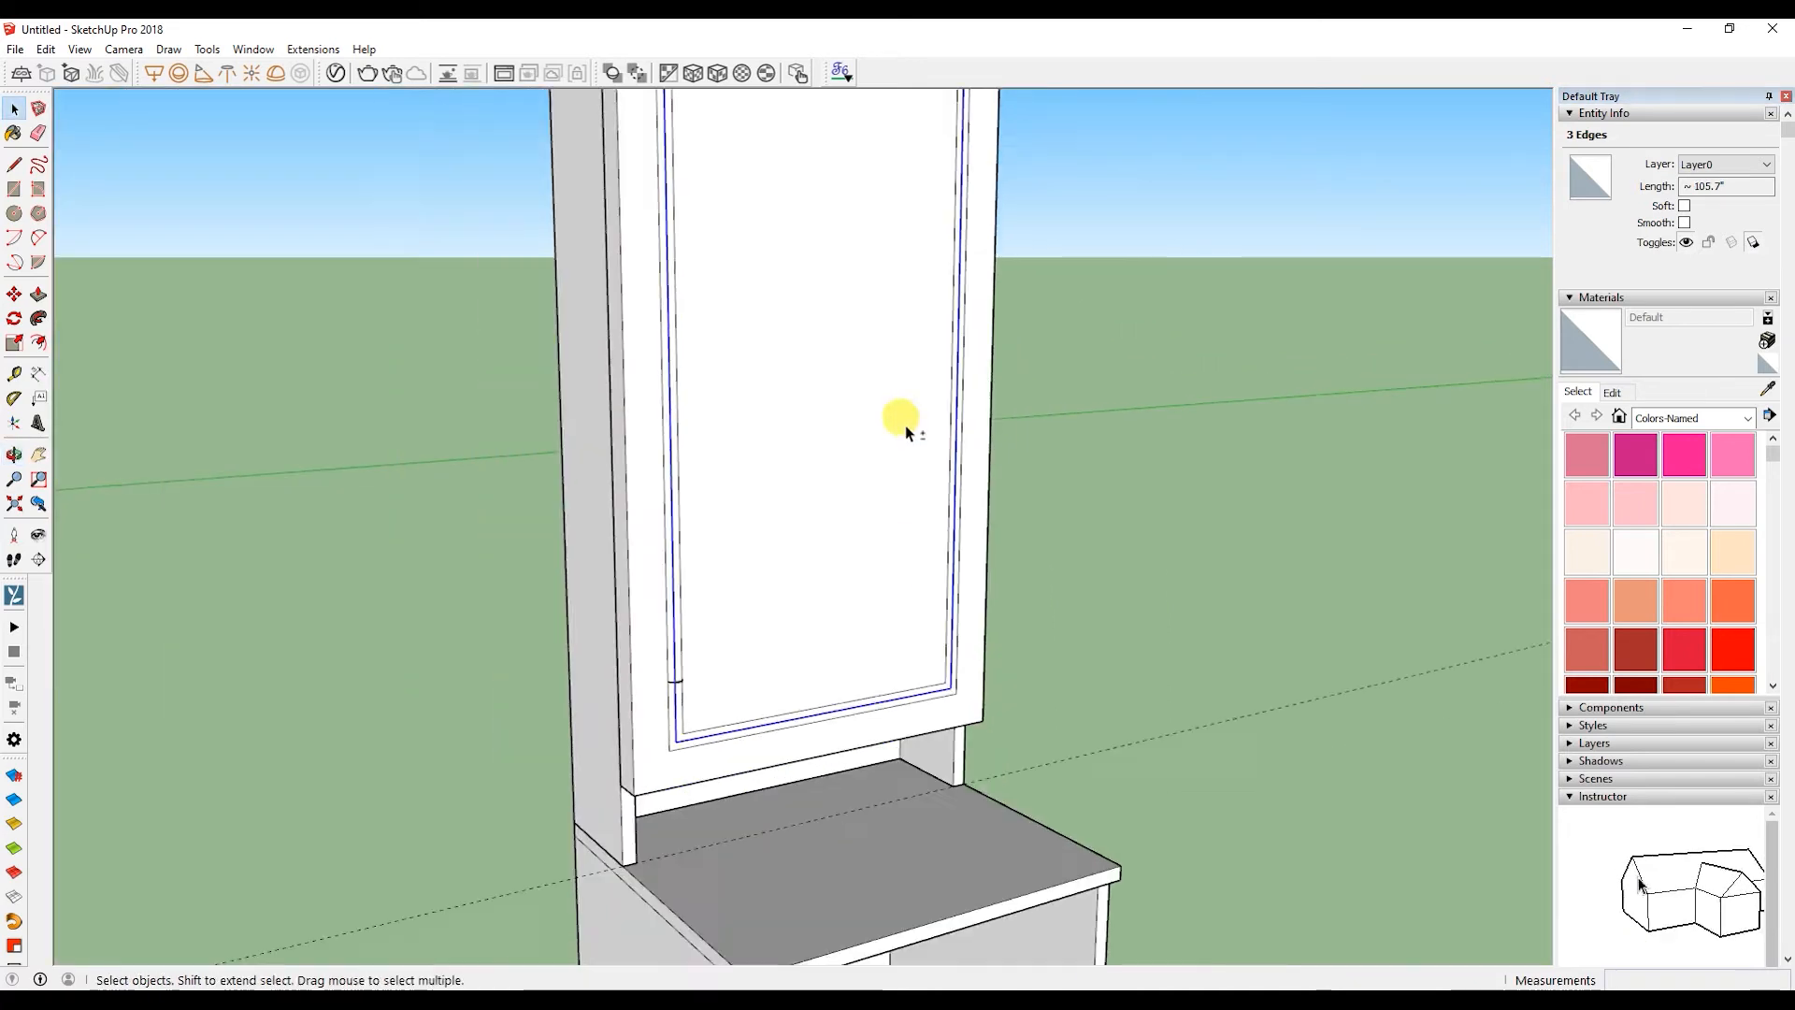
{"action": "scroll", "coordinate": [852, 383], "scroll_direction": "up", "scroll_amount": 5}
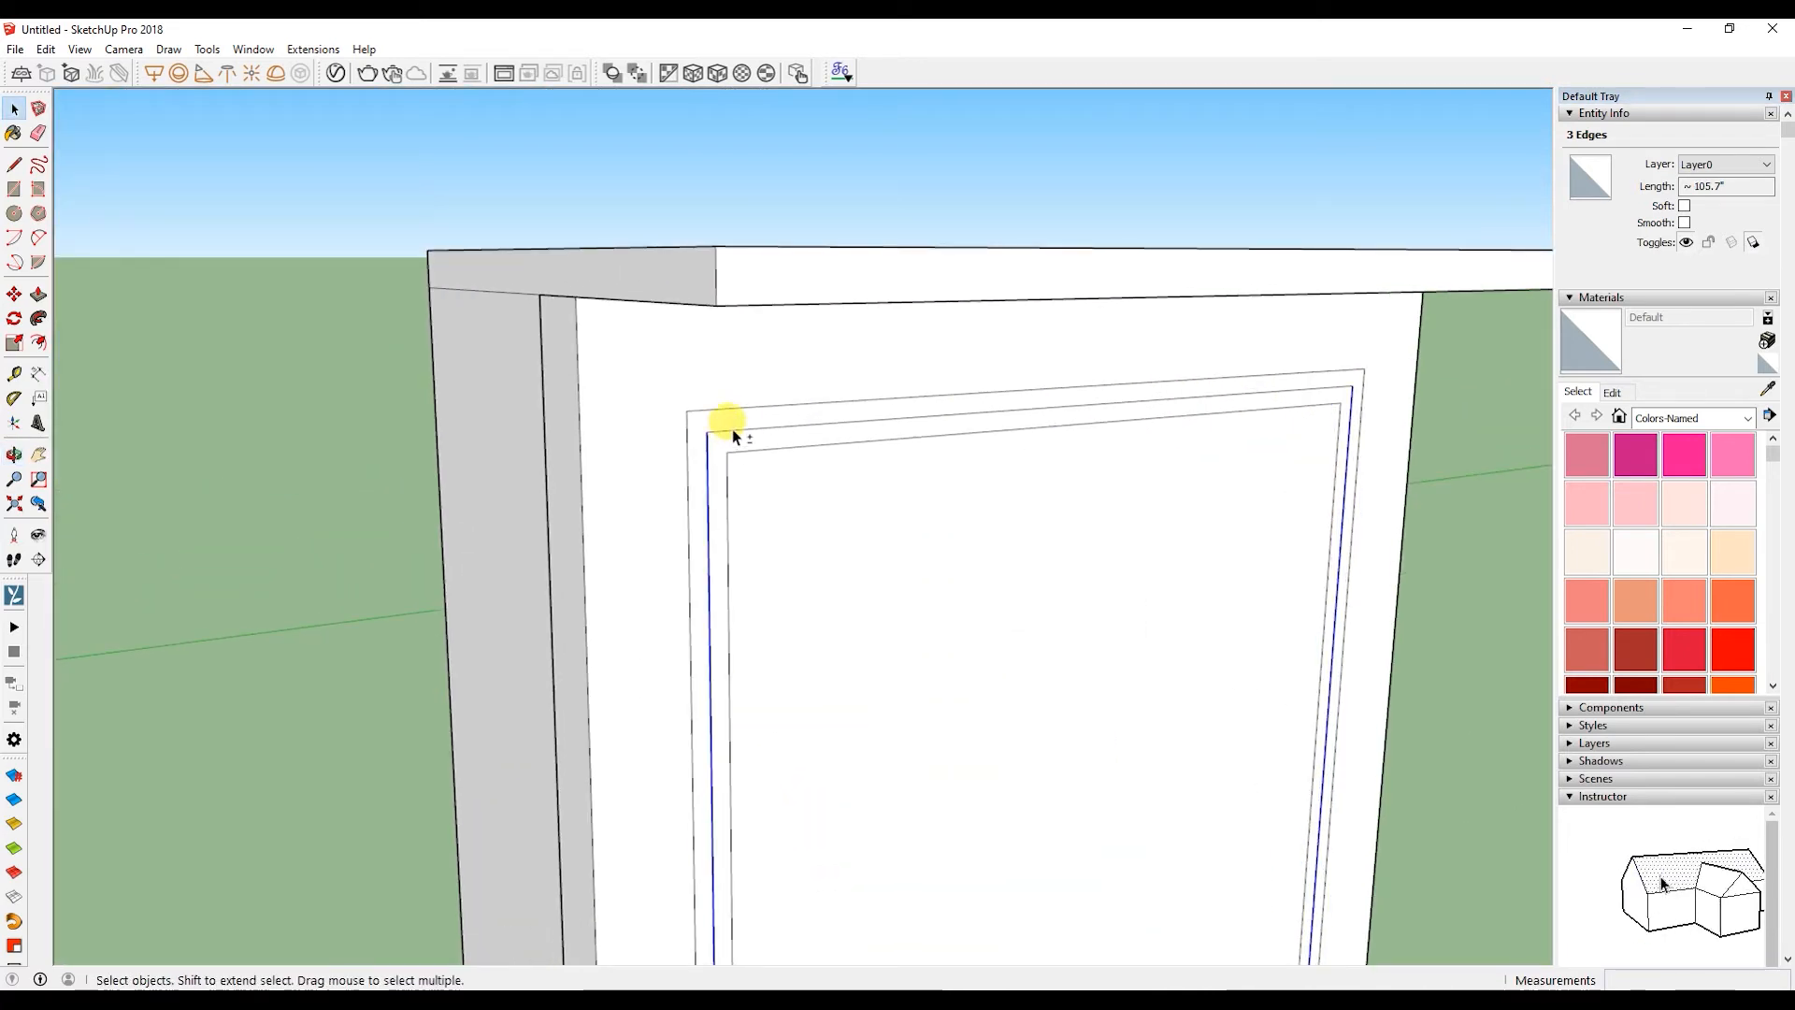
{"action": "middle_click_drag", "start_coordinate": [894, 624], "coordinate": [921, 327], "text": "shift"}
{"action": "middle_click_drag", "start_coordinate": [933, 741], "coordinate": [771, 449], "text": "shift"}
{"action": "middle_click_drag", "start_coordinate": [681, 765], "coordinate": [795, 449], "text": "shift"}
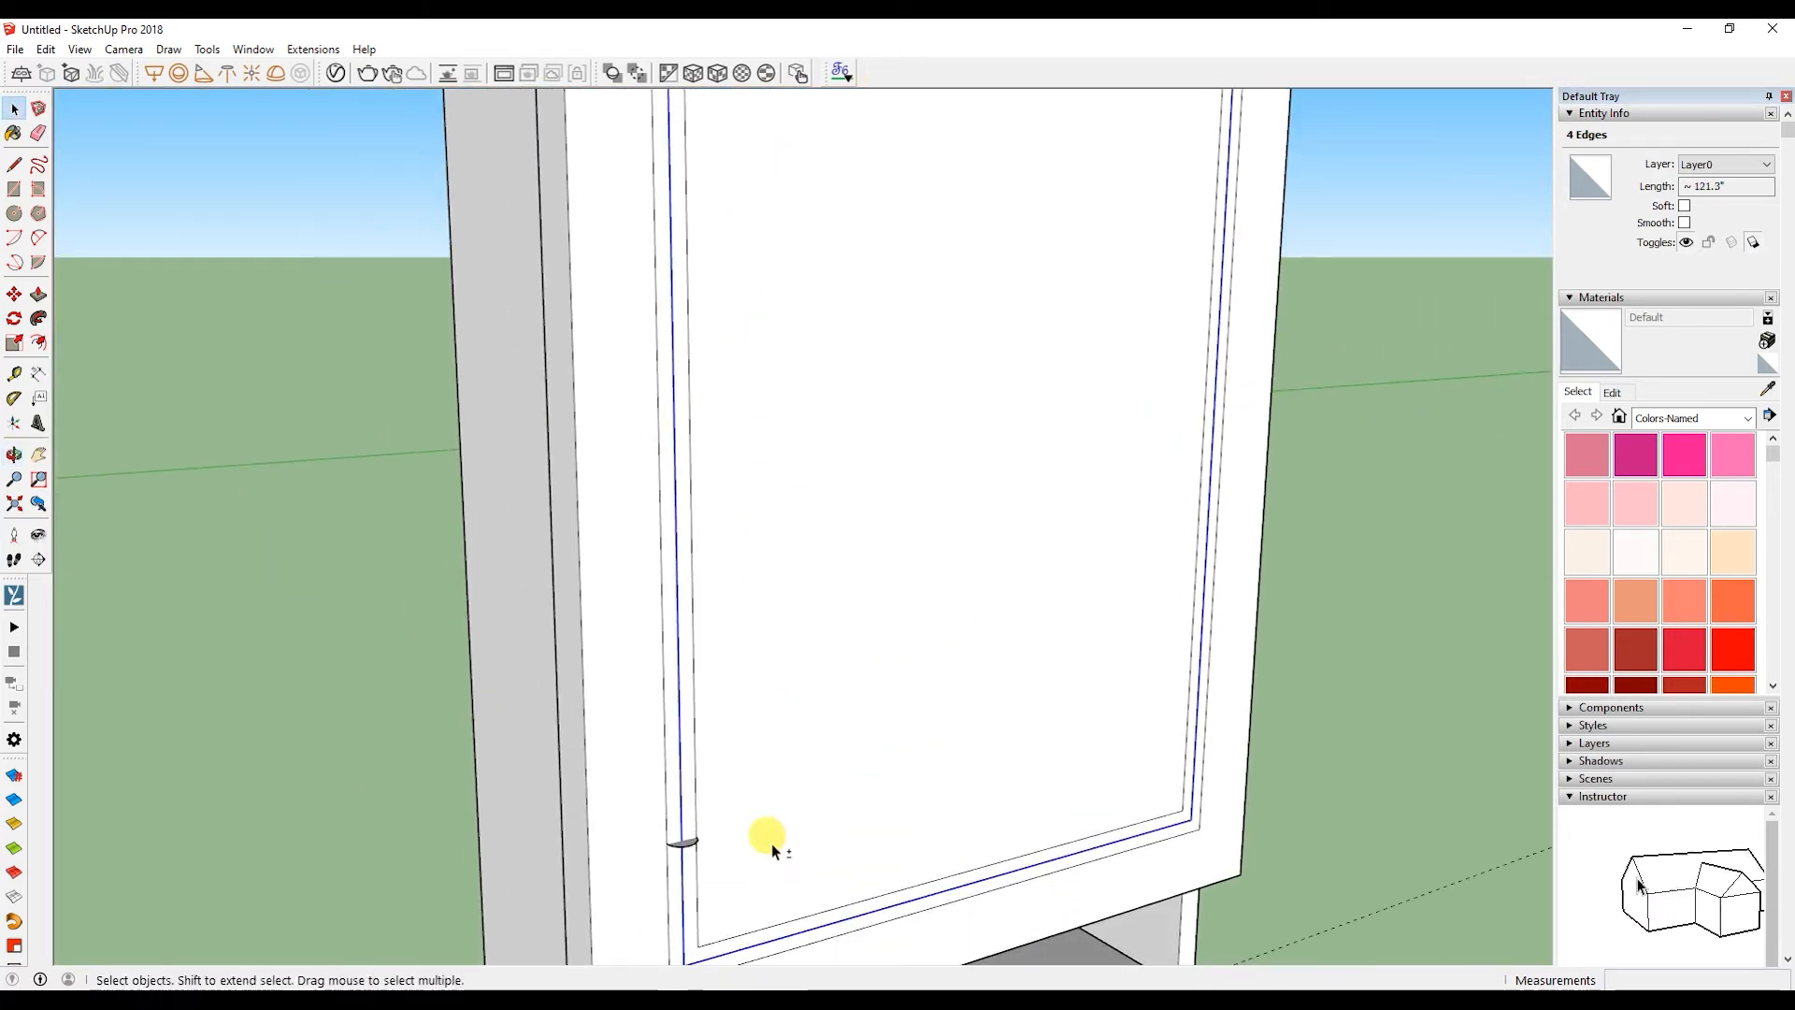
{"action": "scroll", "coordinate": [684, 861], "scroll_direction": "up", "scroll_amount": 6}
{"action": "middle_click_drag", "start_coordinate": [684, 860], "coordinate": [797, 781], "text": "shift"}
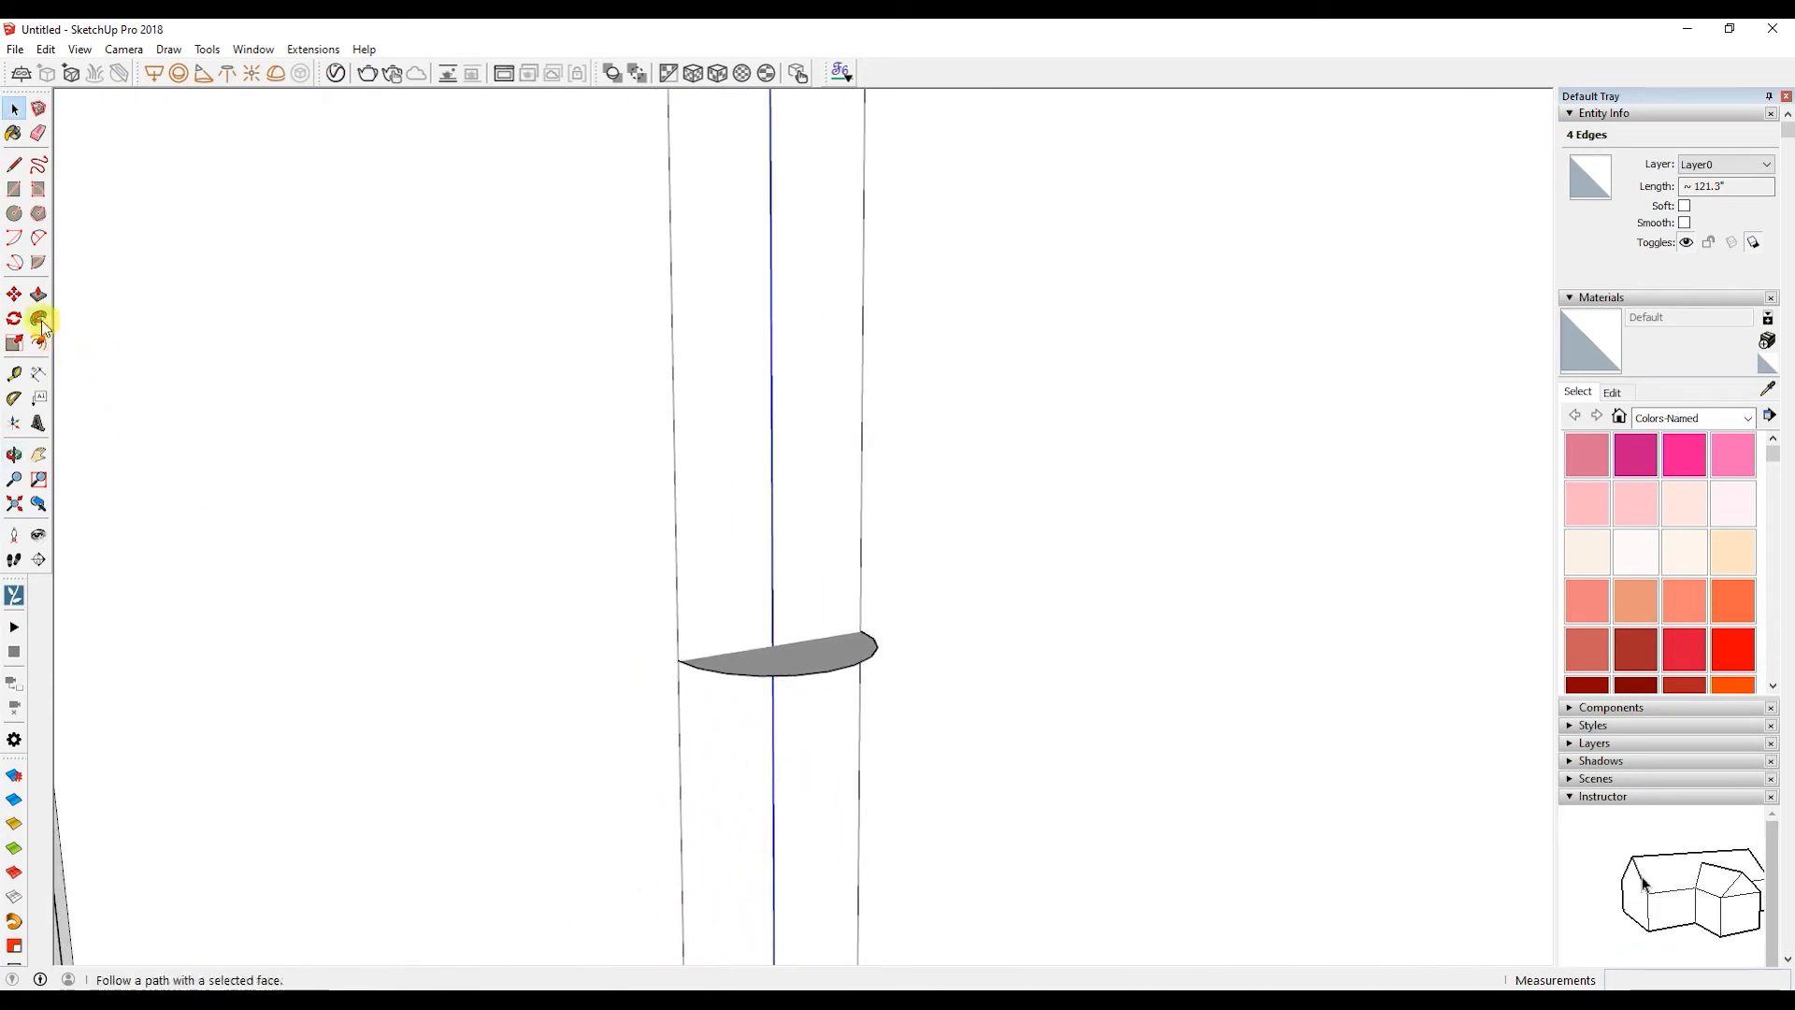
{"action": "left_click", "coordinate": [41, 320]}
{"action": "left_click", "coordinate": [786, 660]}
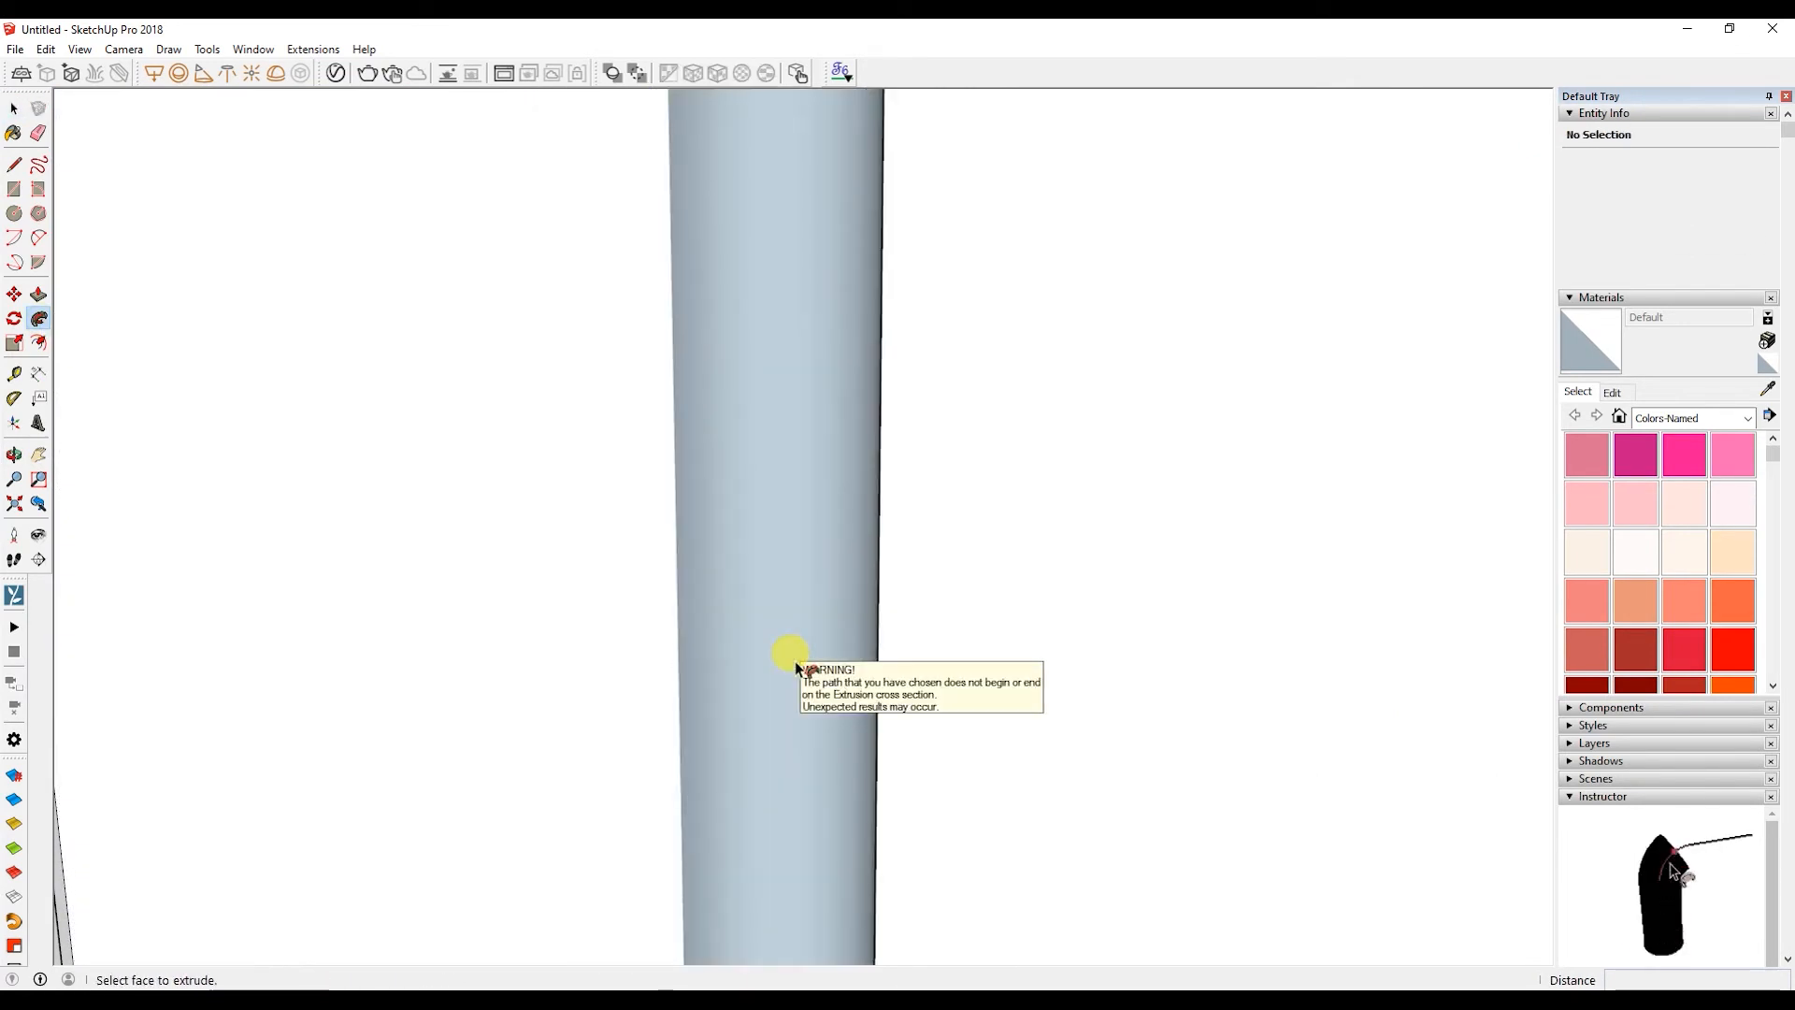
{"action": "key", "text": "ctrl+z"}
- Try to reverse the half-circle profile's face on the door border
{"action": "right_click", "coordinate": [794, 664]}
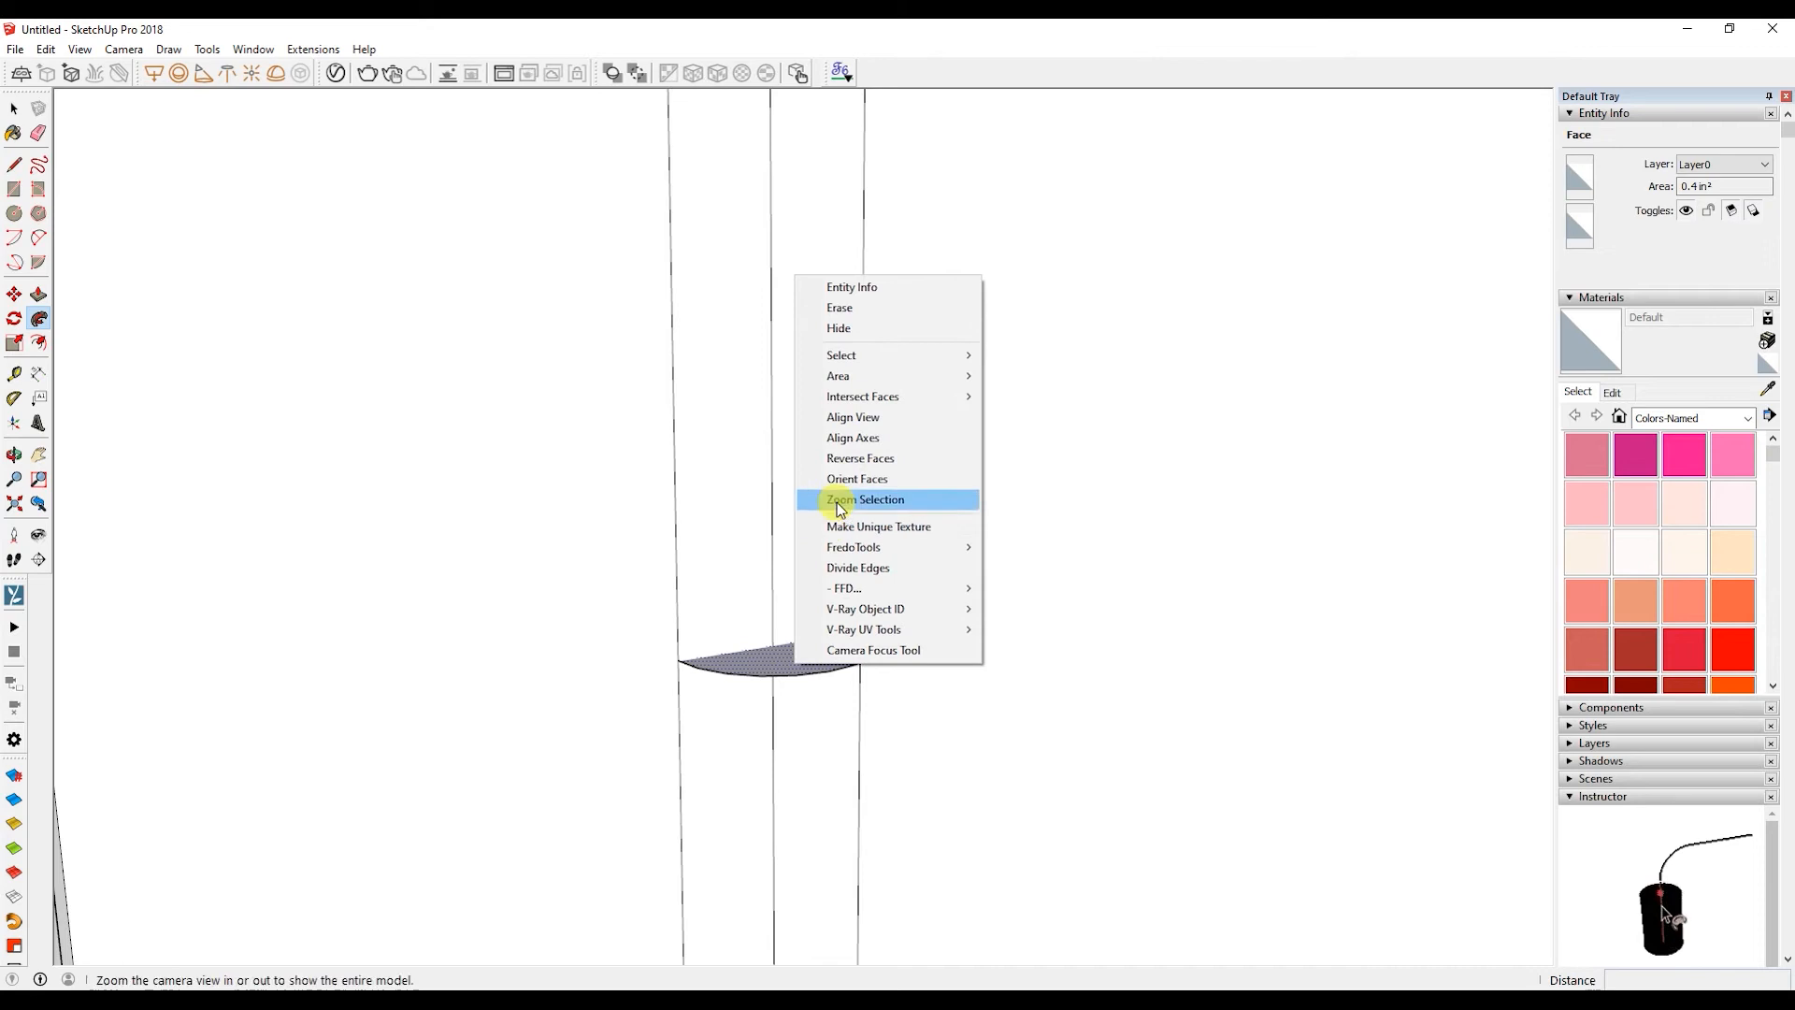
{"action": "left_click", "coordinate": [846, 458]}
{"action": "middle_click_drag", "start_coordinate": [805, 649], "coordinate": [789, 740]}
{"action": "key", "text": "space"}
{"action": "key", "text": "ctrl+z"}
- Reselect the four edges of the border's middle outline as a path and sweep the half-circle profile along it with Follow Me
{"action": "left_click", "coordinate": [789, 666]}
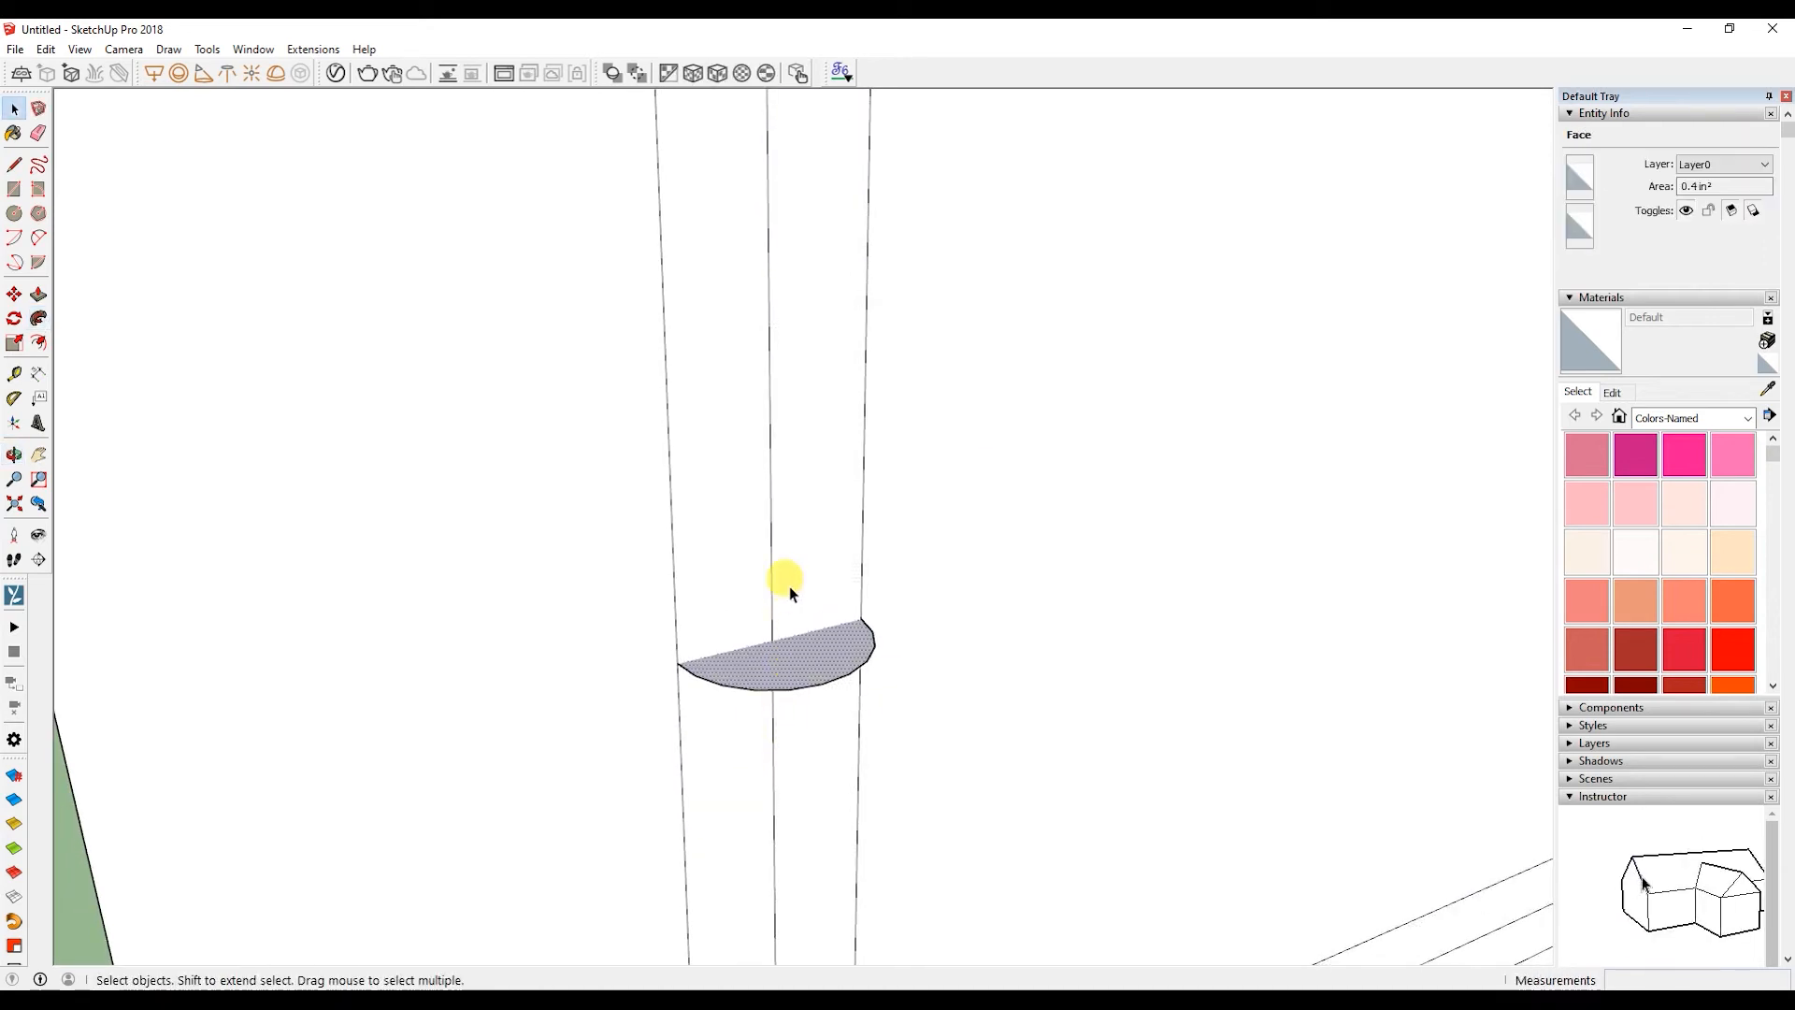
{"action": "triple_click", "coordinate": [765, 600]}
{"action": "left_click", "coordinate": [766, 597]}
{"action": "left_click", "coordinate": [770, 589]}
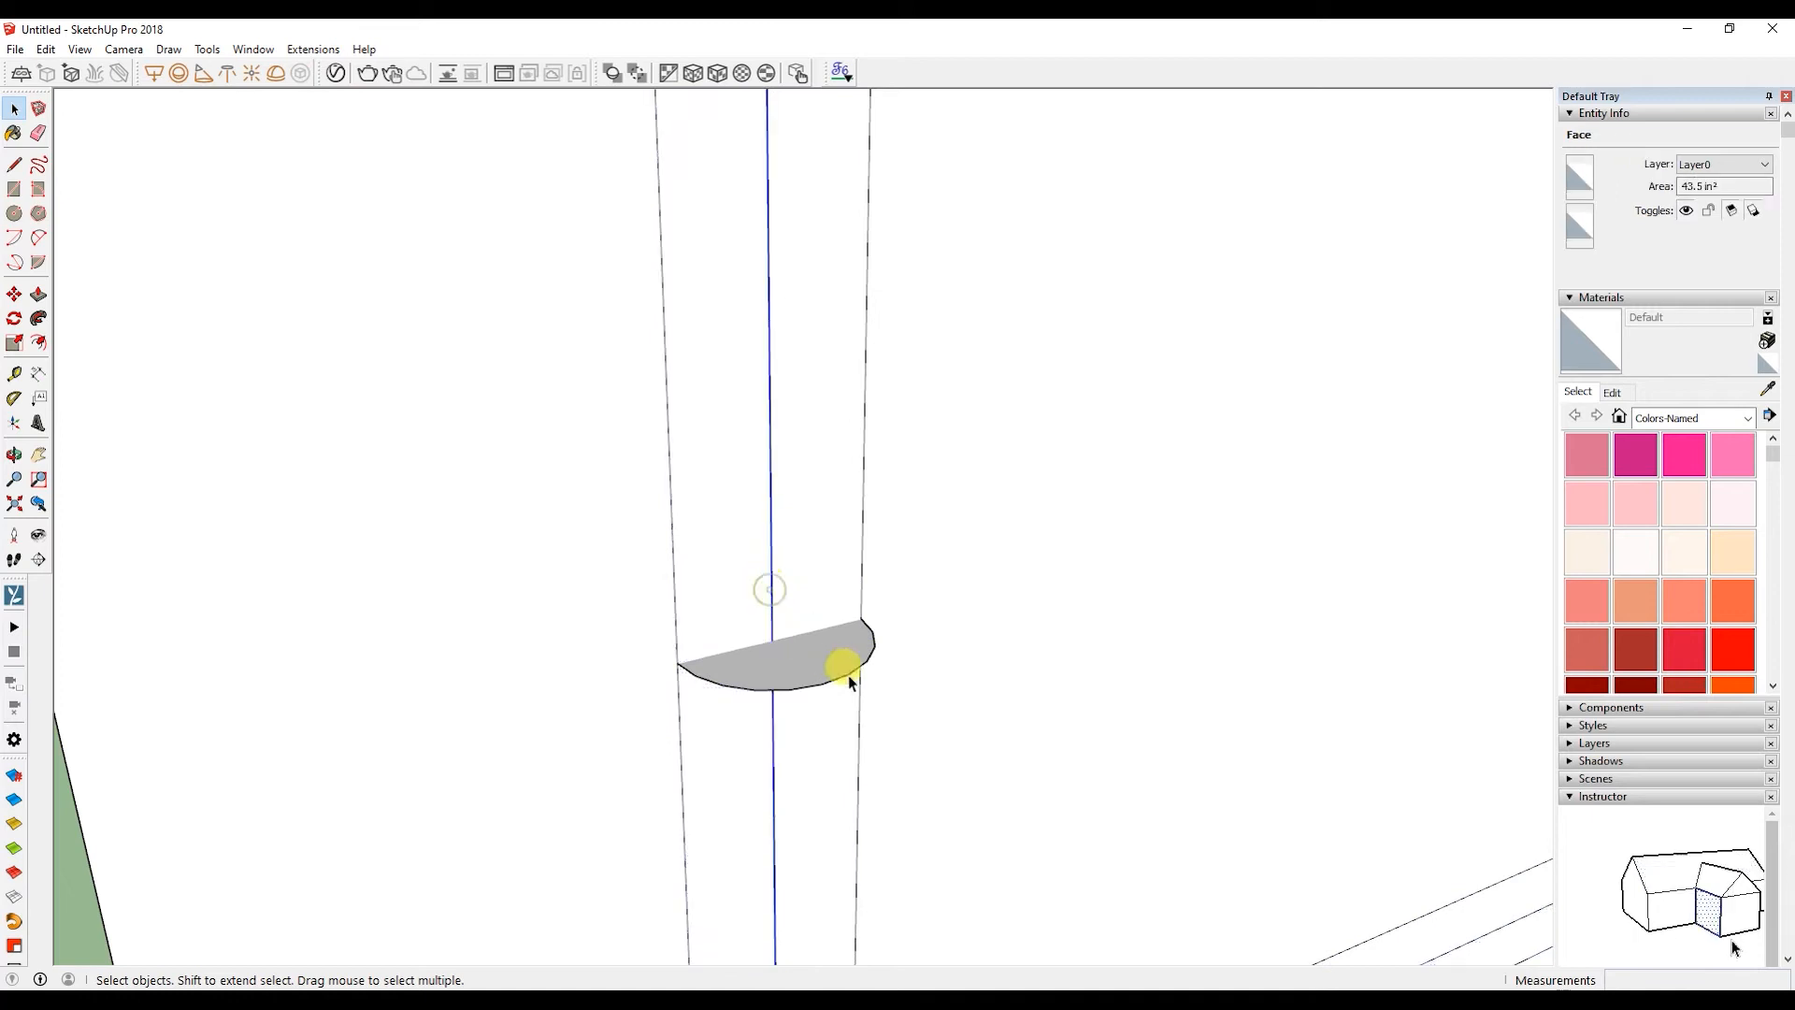
{"action": "middle_click_drag", "start_coordinate": [848, 675], "coordinate": [768, 844]}
{"action": "left_click", "coordinate": [681, 871], "text": "shift"}
{"action": "middle_click_drag", "start_coordinate": [1189, 655], "coordinate": [659, 869], "text": "shift"}
{"action": "middle_click_drag", "start_coordinate": [1491, 763], "coordinate": [780, 853], "text": "shift"}
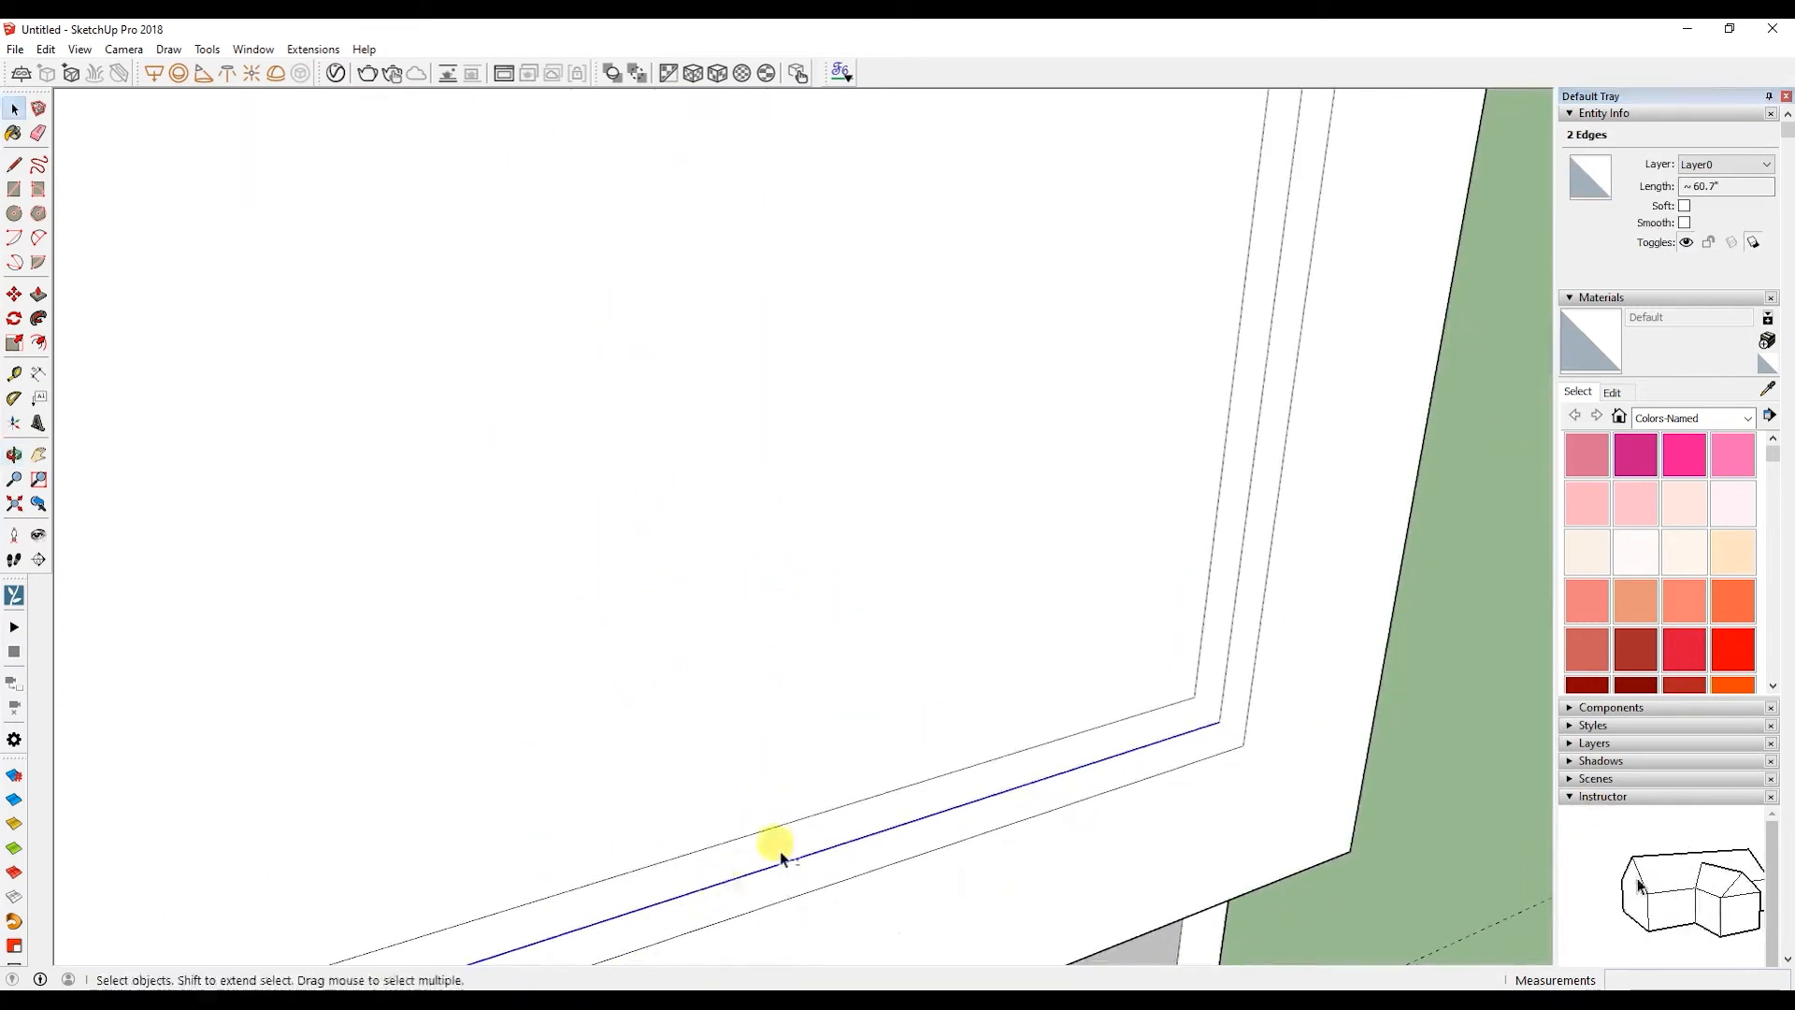
{"action": "left_click", "coordinate": [1229, 655], "text": "shift"}
{"action": "scroll", "coordinate": [1074, 559], "scroll_direction": "down", "scroll_amount": 5}
{"action": "middle_click_drag", "start_coordinate": [1073, 559], "coordinate": [969, 912], "text": "shift"}
{"action": "scroll", "coordinate": [992, 689], "scroll_direction": "up", "scroll_amount": 5}
{"action": "middle_click_drag", "start_coordinate": [992, 690], "coordinate": [739, 294]}
{"action": "left_click", "coordinate": [817, 150], "text": "shift"}
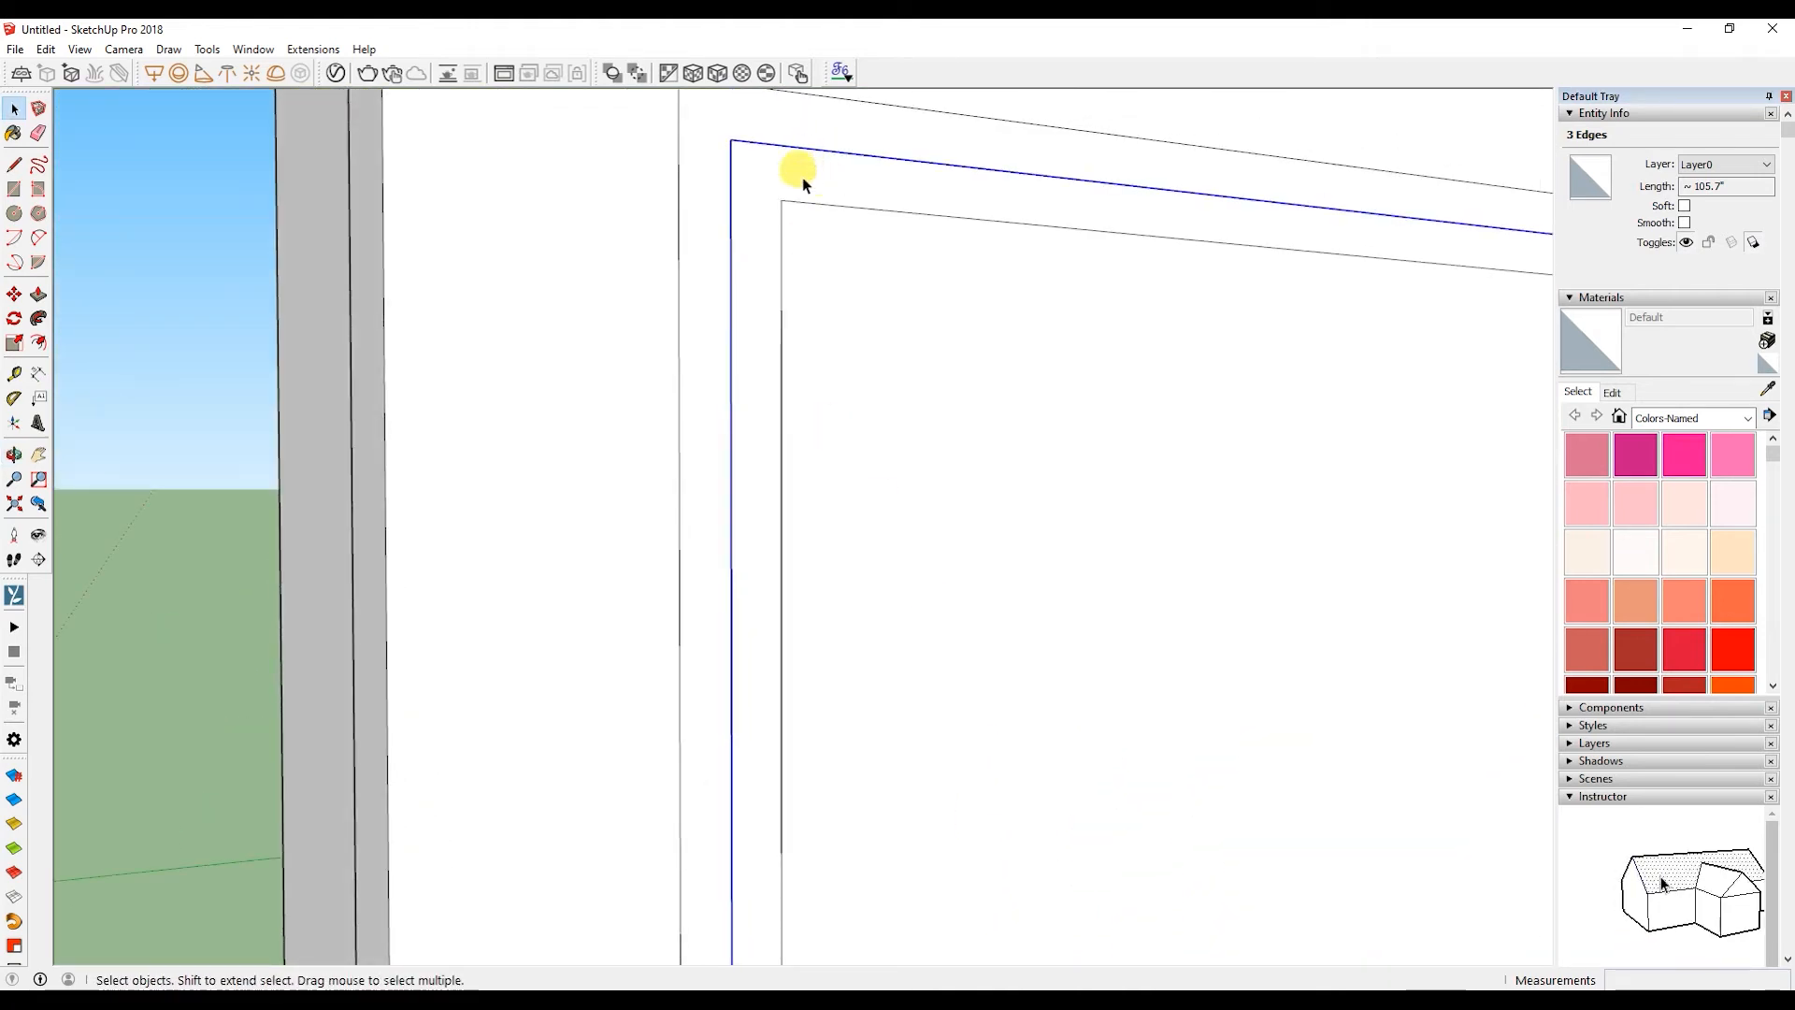
{"action": "left_click", "coordinate": [39, 319]}
{"action": "scroll", "coordinate": [874, 586], "scroll_direction": "down", "scroll_amount": 5}
{"action": "scroll", "coordinate": [847, 729], "scroll_direction": "up", "scroll_amount": 4}
{"action": "scroll", "coordinate": [804, 762], "scroll_direction": "down", "scroll_amount": 5}
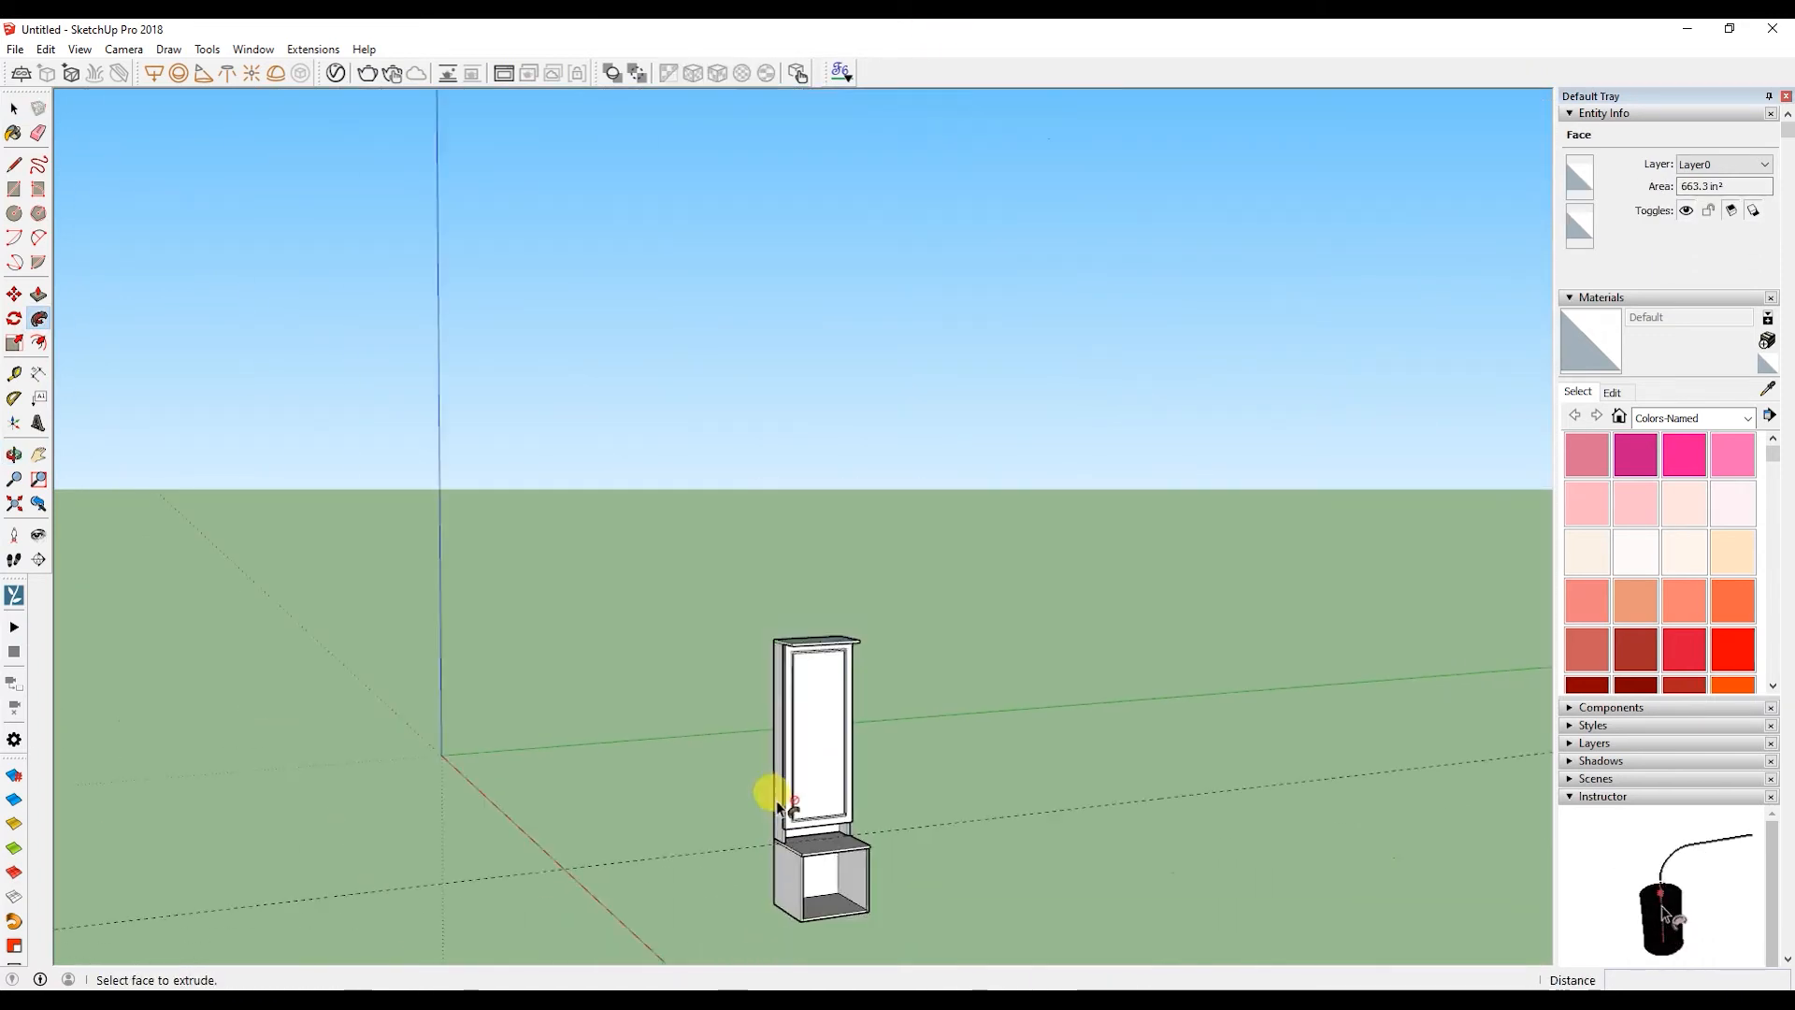
{"action": "scroll", "coordinate": [789, 802], "scroll_direction": "up", "scroll_amount": 6}
{"action": "middle_click_drag", "start_coordinate": [840, 804], "coordinate": [853, 701]}
{"action": "scroll", "coordinate": [846, 661], "scroll_direction": "up", "scroll_amount": 6}
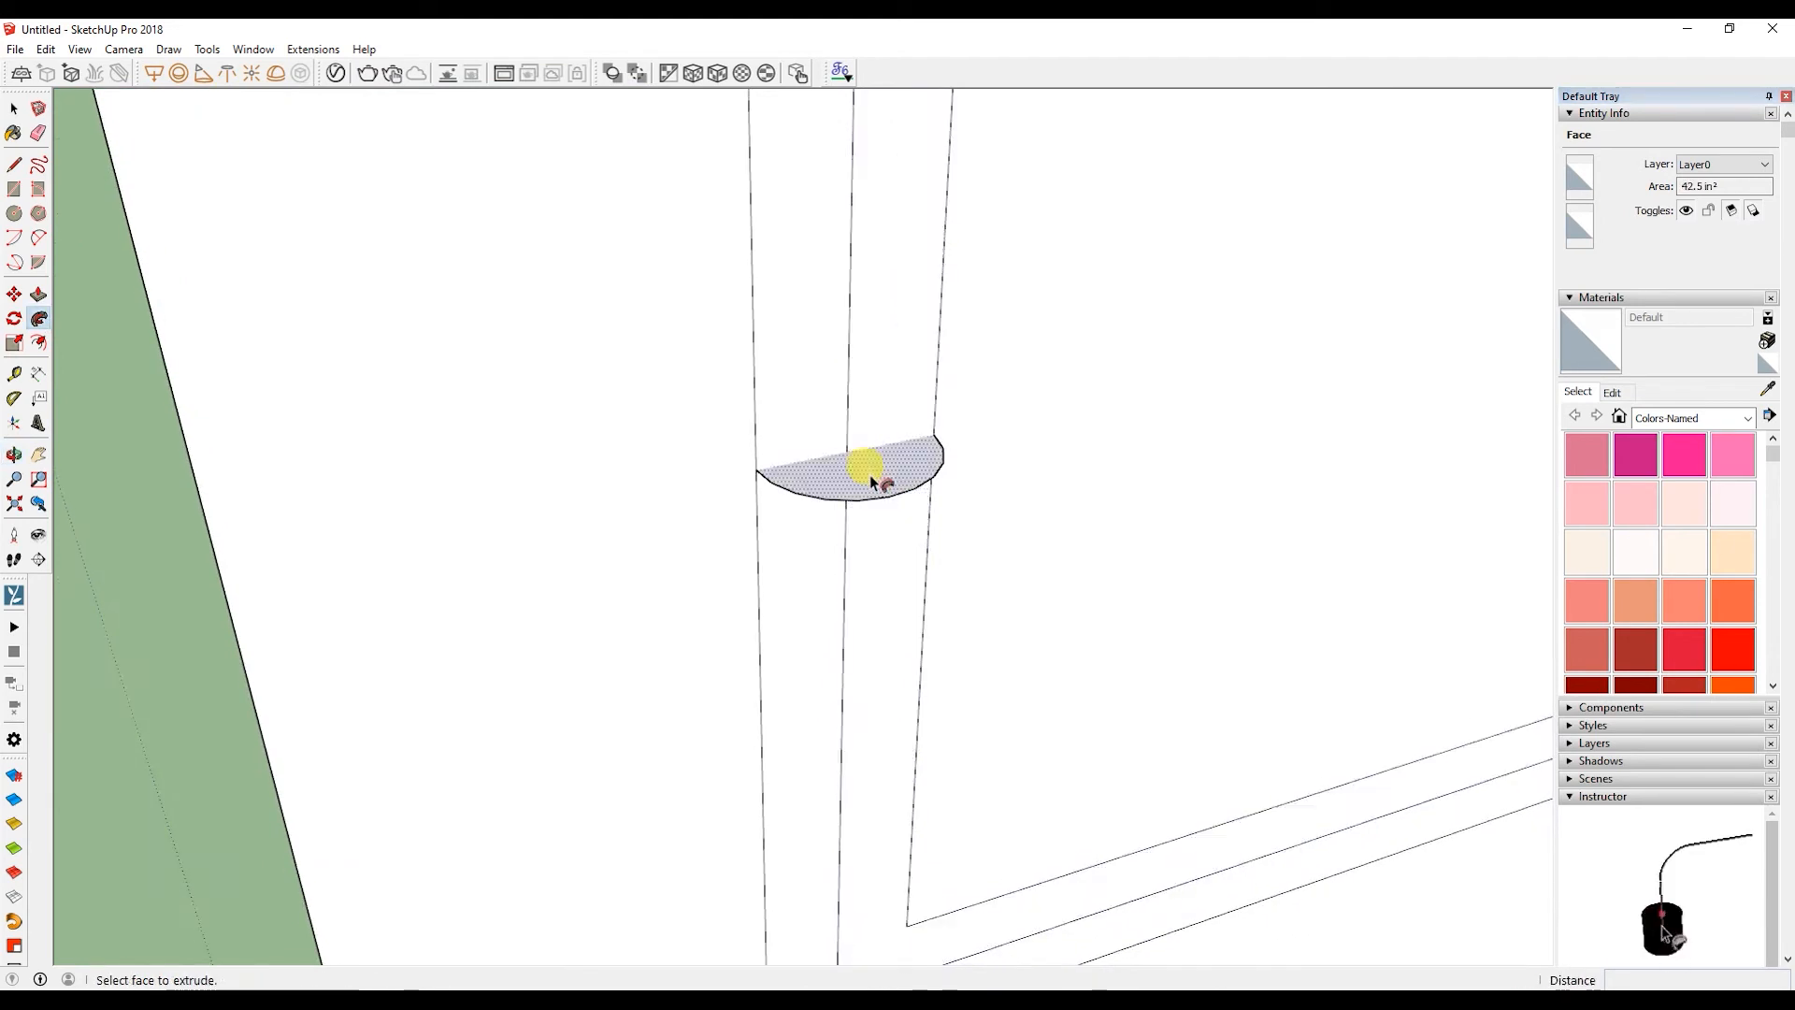
{"action": "left_click", "coordinate": [862, 473]}
- Reverse the faces of the four rounded moulding surfaces around the door panel
{"action": "key", "text": "space"}
{"action": "right_click", "coordinate": [867, 483]}
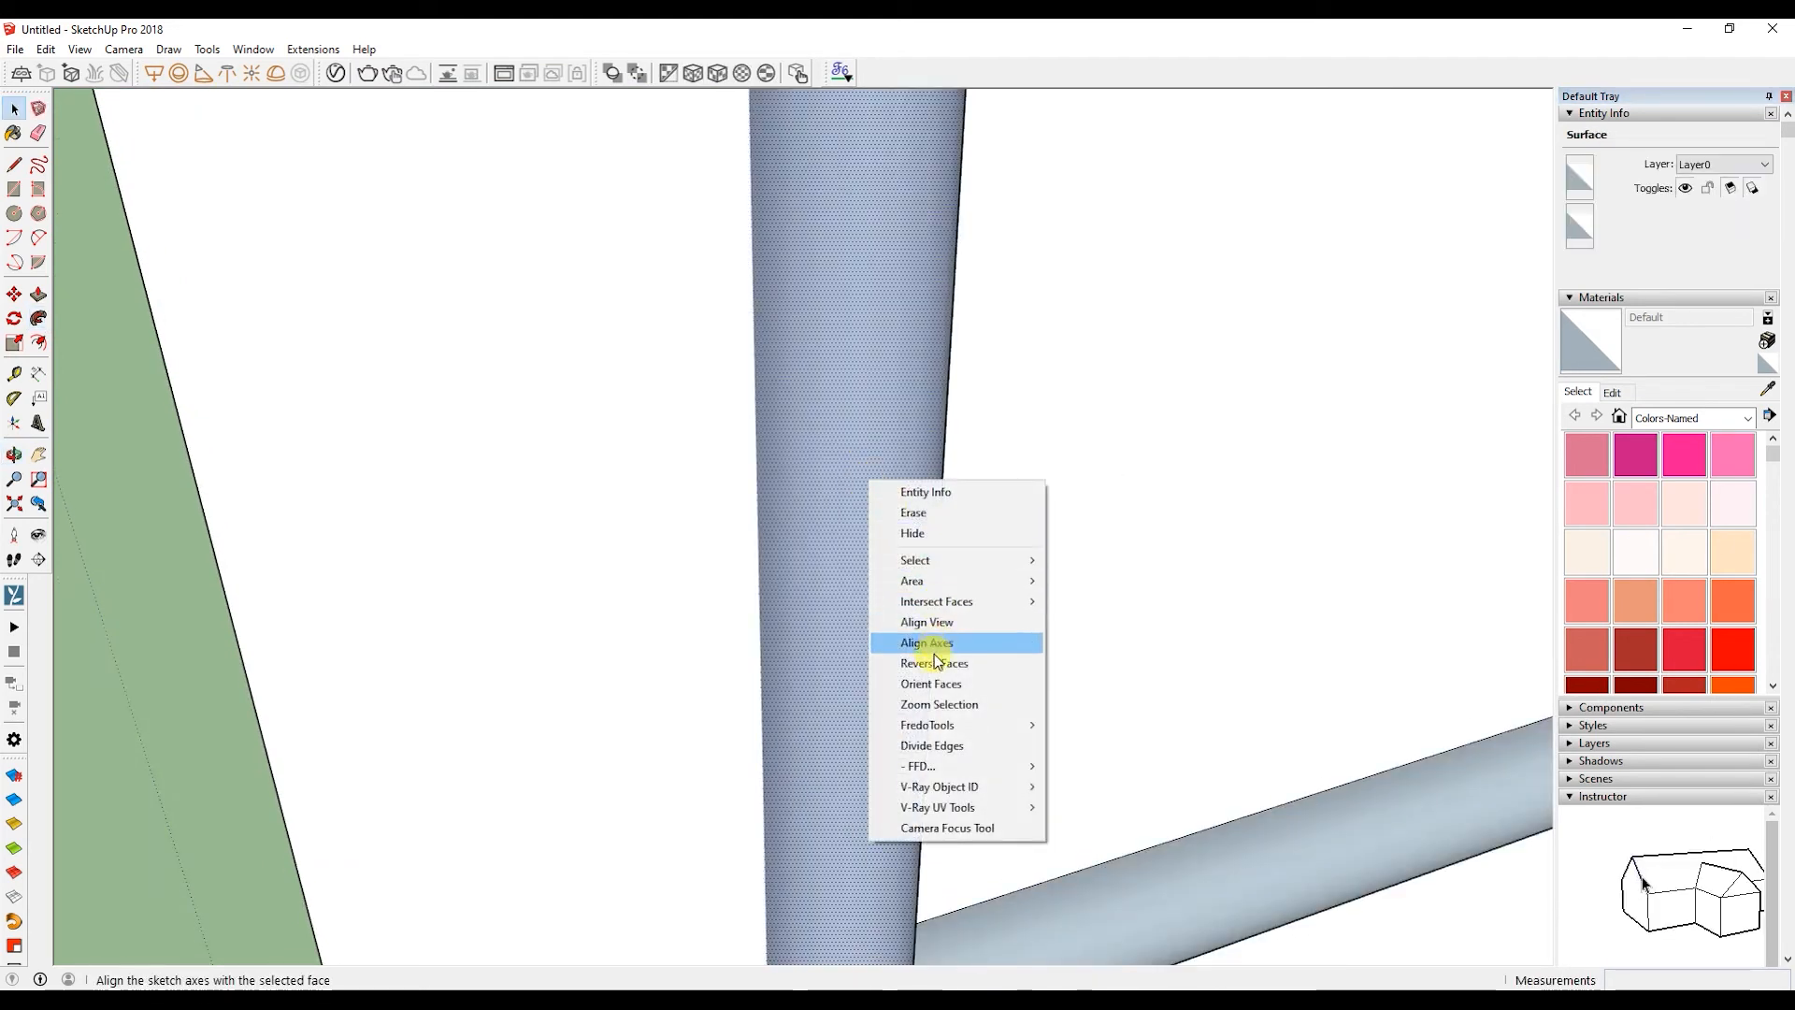
{"action": "left_click", "coordinate": [935, 663]}
{"action": "right_click", "coordinate": [1108, 914]}
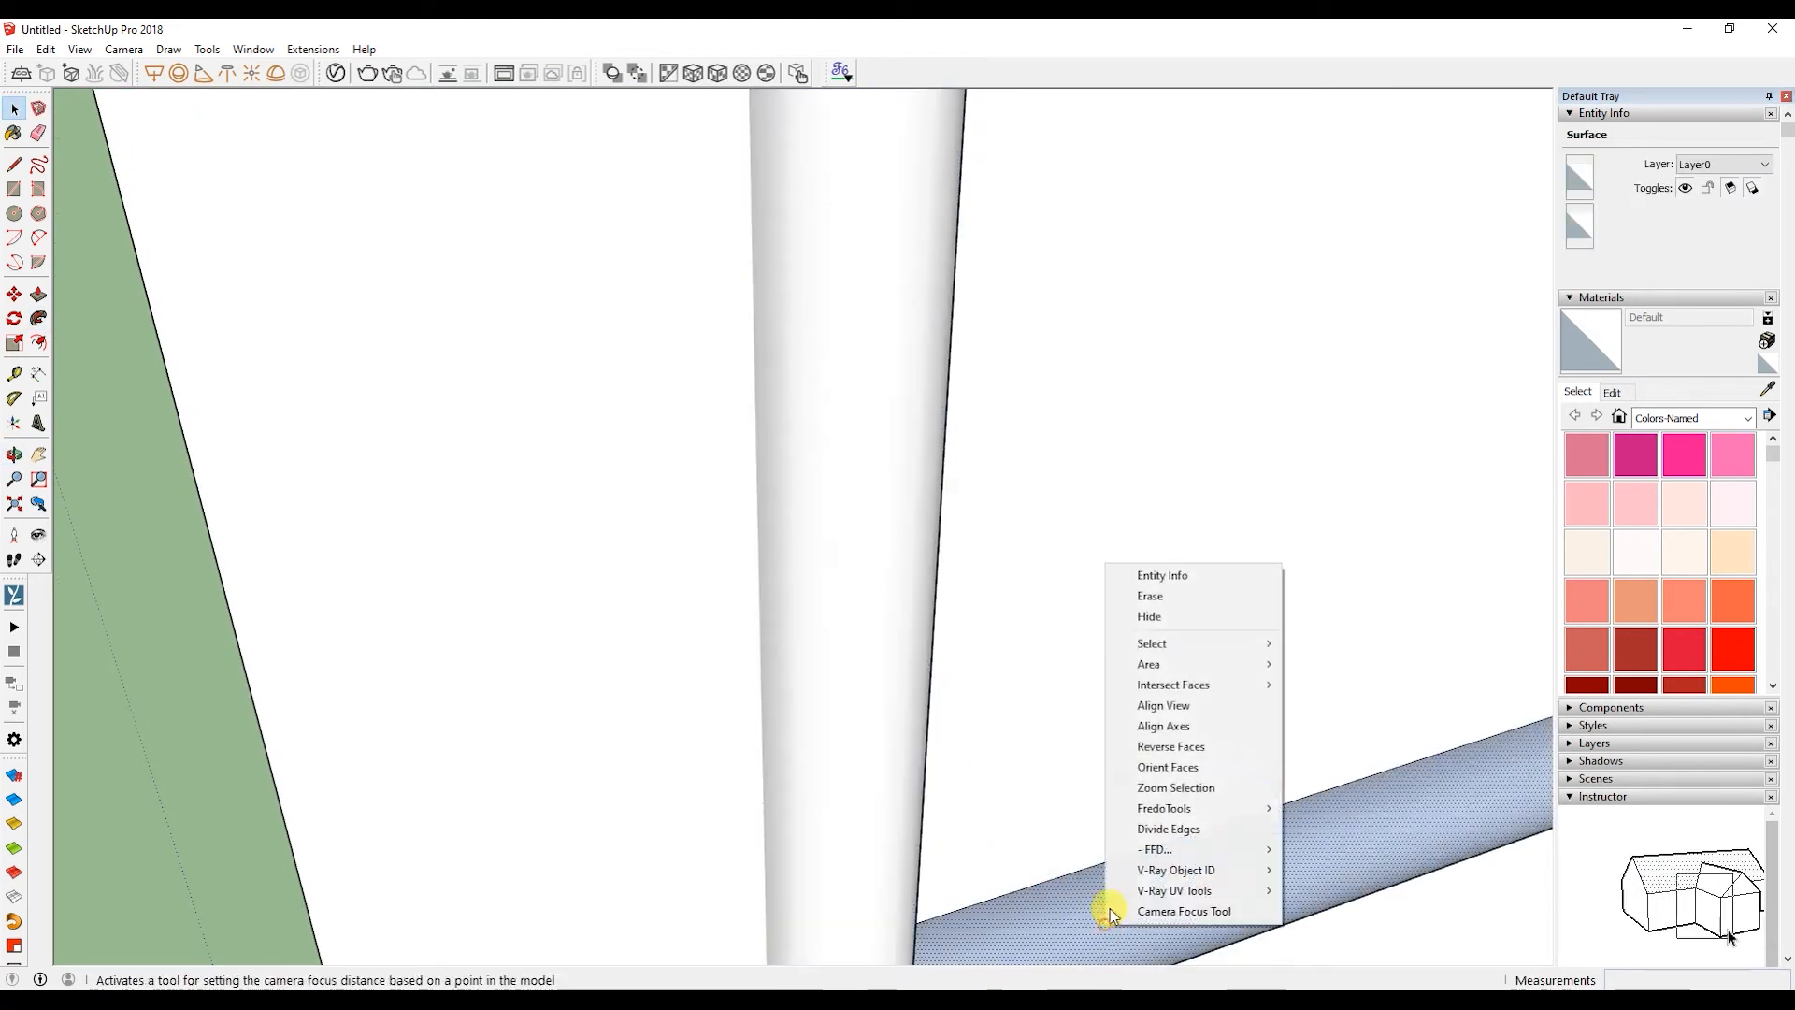
{"action": "left_click", "coordinate": [1180, 746]}
{"action": "middle_click_drag", "start_coordinate": [1297, 621], "coordinate": [748, 692]}
{"action": "right_click", "coordinate": [939, 574]}
{"action": "left_click", "coordinate": [1025, 762]}
{"action": "scroll", "coordinate": [800, 402], "scroll_direction": "down", "scroll_amount": 5}
{"action": "middle_click_drag", "start_coordinate": [800, 402], "coordinate": [766, 344]}
{"action": "scroll", "coordinate": [767, 344], "scroll_direction": "up", "scroll_amount": 5}
{"action": "scroll", "coordinate": [604, 454], "scroll_direction": "up", "scroll_amount": 4}
{"action": "right_click", "coordinate": [604, 455]}
{"action": "left_click", "coordinate": [664, 639]}
- Examine the door's moulded border and the whole unit from several angles
{"action": "scroll", "coordinate": [748, 626], "scroll_direction": "down", "scroll_amount": 10}
{"action": "middle_click_drag", "start_coordinate": [748, 626], "coordinate": [756, 479], "text": "shift"}
{"action": "scroll", "coordinate": [756, 479], "scroll_direction": "down", "scroll_amount": 3}
{"action": "scroll", "coordinate": [752, 369], "scroll_direction": "up", "scroll_amount": 6}
{"action": "middle_click_drag", "start_coordinate": [752, 368], "coordinate": [683, 529]}
{"action": "left_click", "coordinate": [683, 528]}
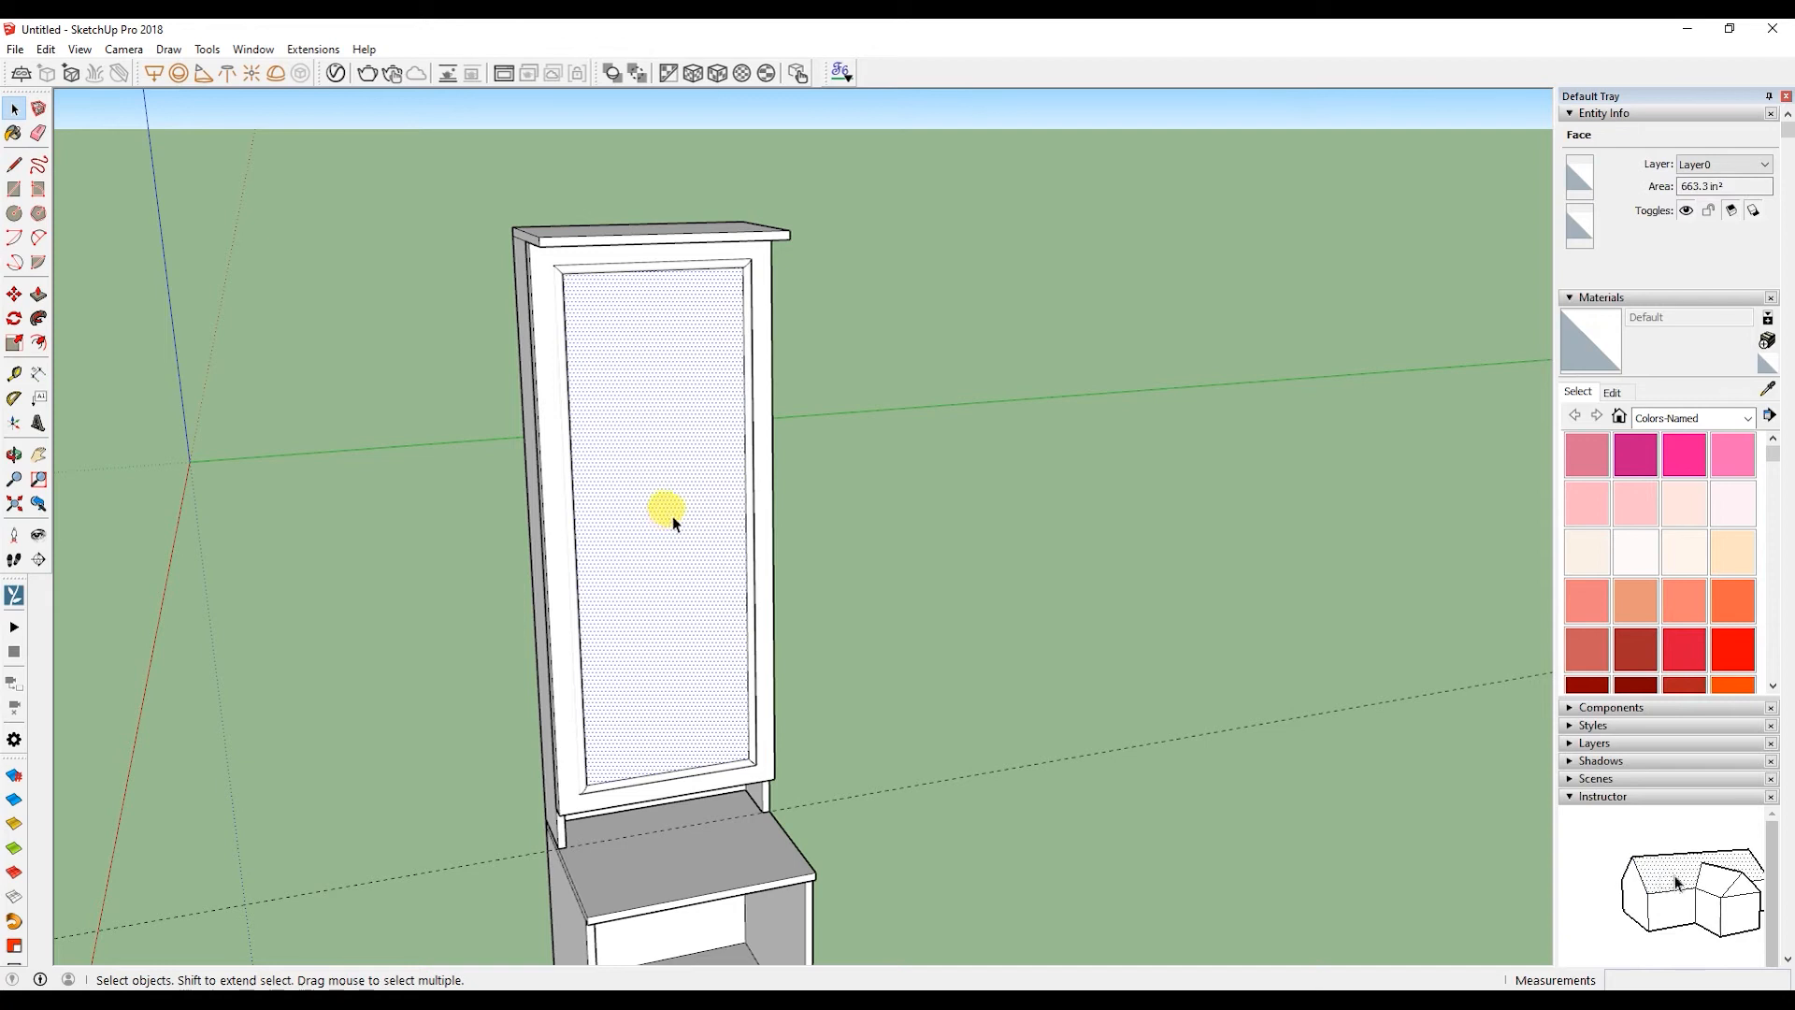
{"action": "middle_click_drag", "start_coordinate": [688, 536], "coordinate": [670, 245]}
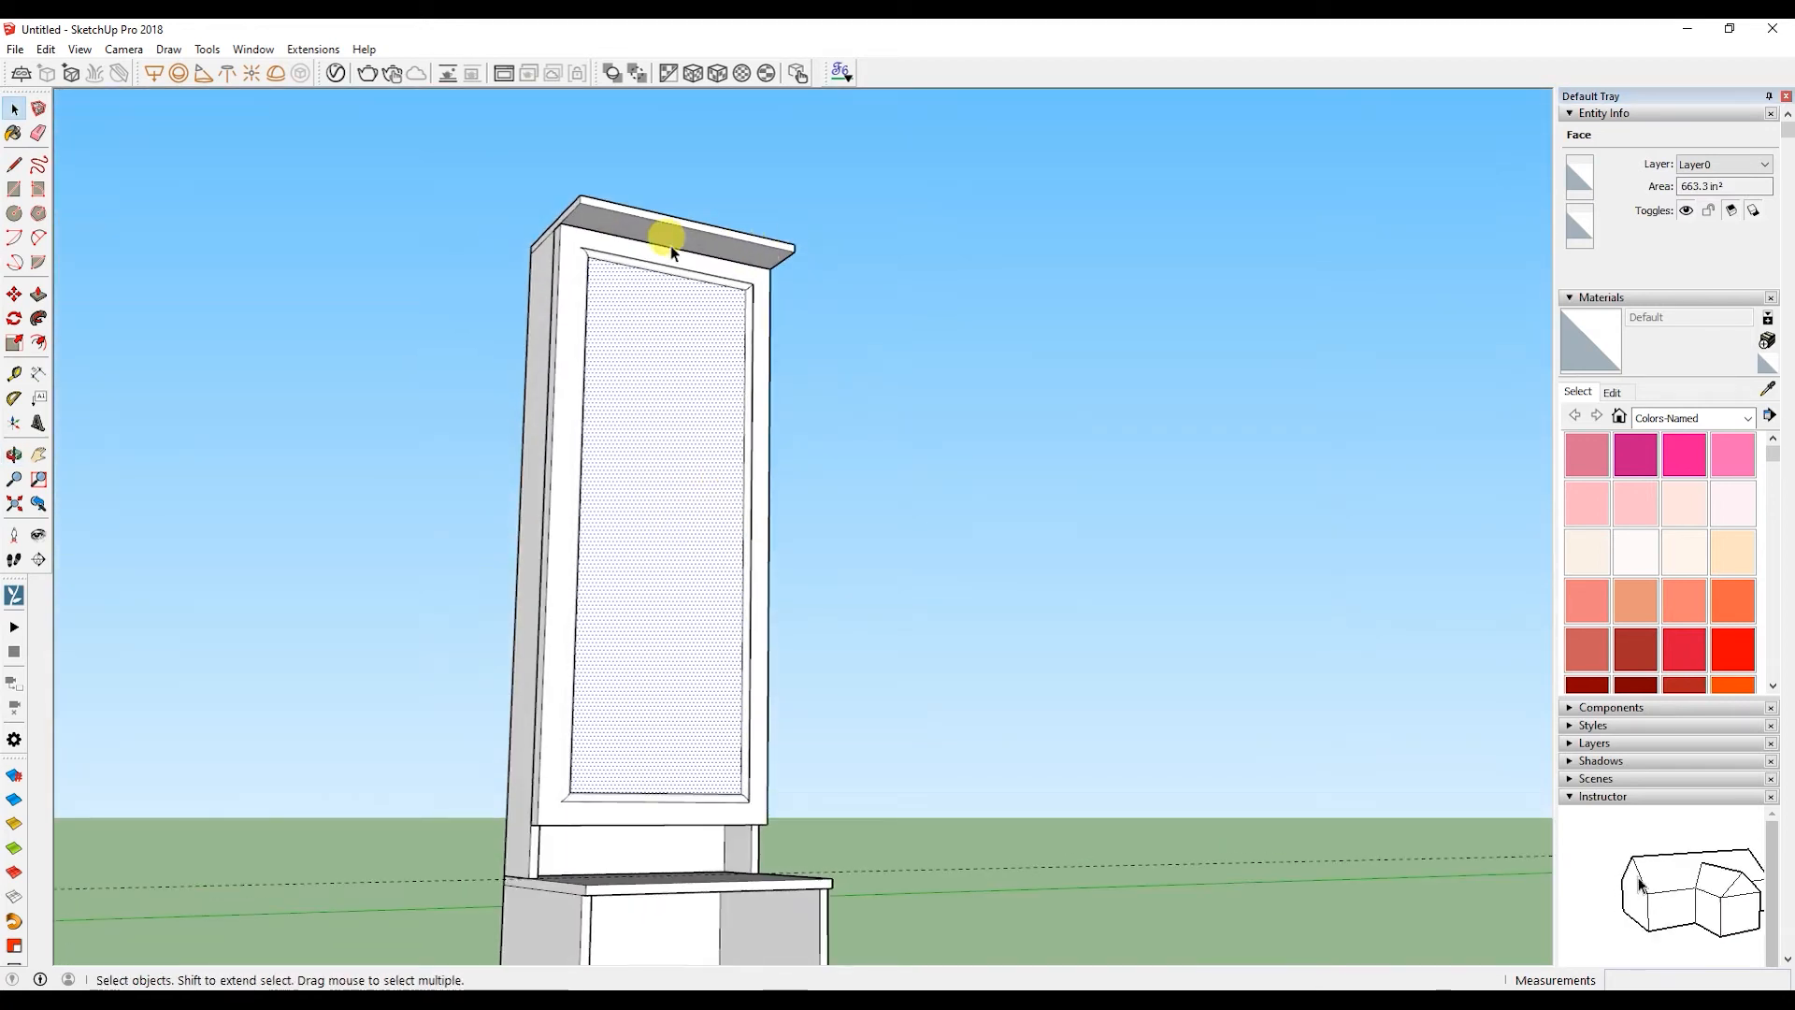
{"action": "middle_click_drag", "start_coordinate": [722, 463], "coordinate": [755, 304]}
{"action": "mouse_move", "coordinate": [757, 669]}
{"action": "middle_mouse_down"}
{"action": "mouse_move", "coordinate": [759, 687]}
{"action": "mouse_move", "coordinate": [741, 608]}
{"action": "mouse_move", "coordinate": [732, 659]}
{"action": "middle_mouse_up"}
{"action": "middle_click_drag", "start_coordinate": [706, 533], "coordinate": [934, 513]}
{"action": "scroll", "coordinate": [731, 551], "scroll_direction": "up", "scroll_amount": 8}
{"action": "scroll", "coordinate": [731, 552], "scroll_direction": "down", "scroll_amount": 8}
{"action": "middle_click_drag", "start_coordinate": [817, 529], "coordinate": [673, 767]}
{"action": "scroll", "coordinate": [761, 508], "scroll_direction": "up", "scroll_amount": 8}
{"action": "scroll", "coordinate": [757, 519], "scroll_direction": "down", "scroll_amount": 7}
- Measure the inside edges of the cabinet base's open compartment, including its front inner height
{"action": "left_click", "coordinate": [766, 788]}
{"action": "key", "text": "r"}
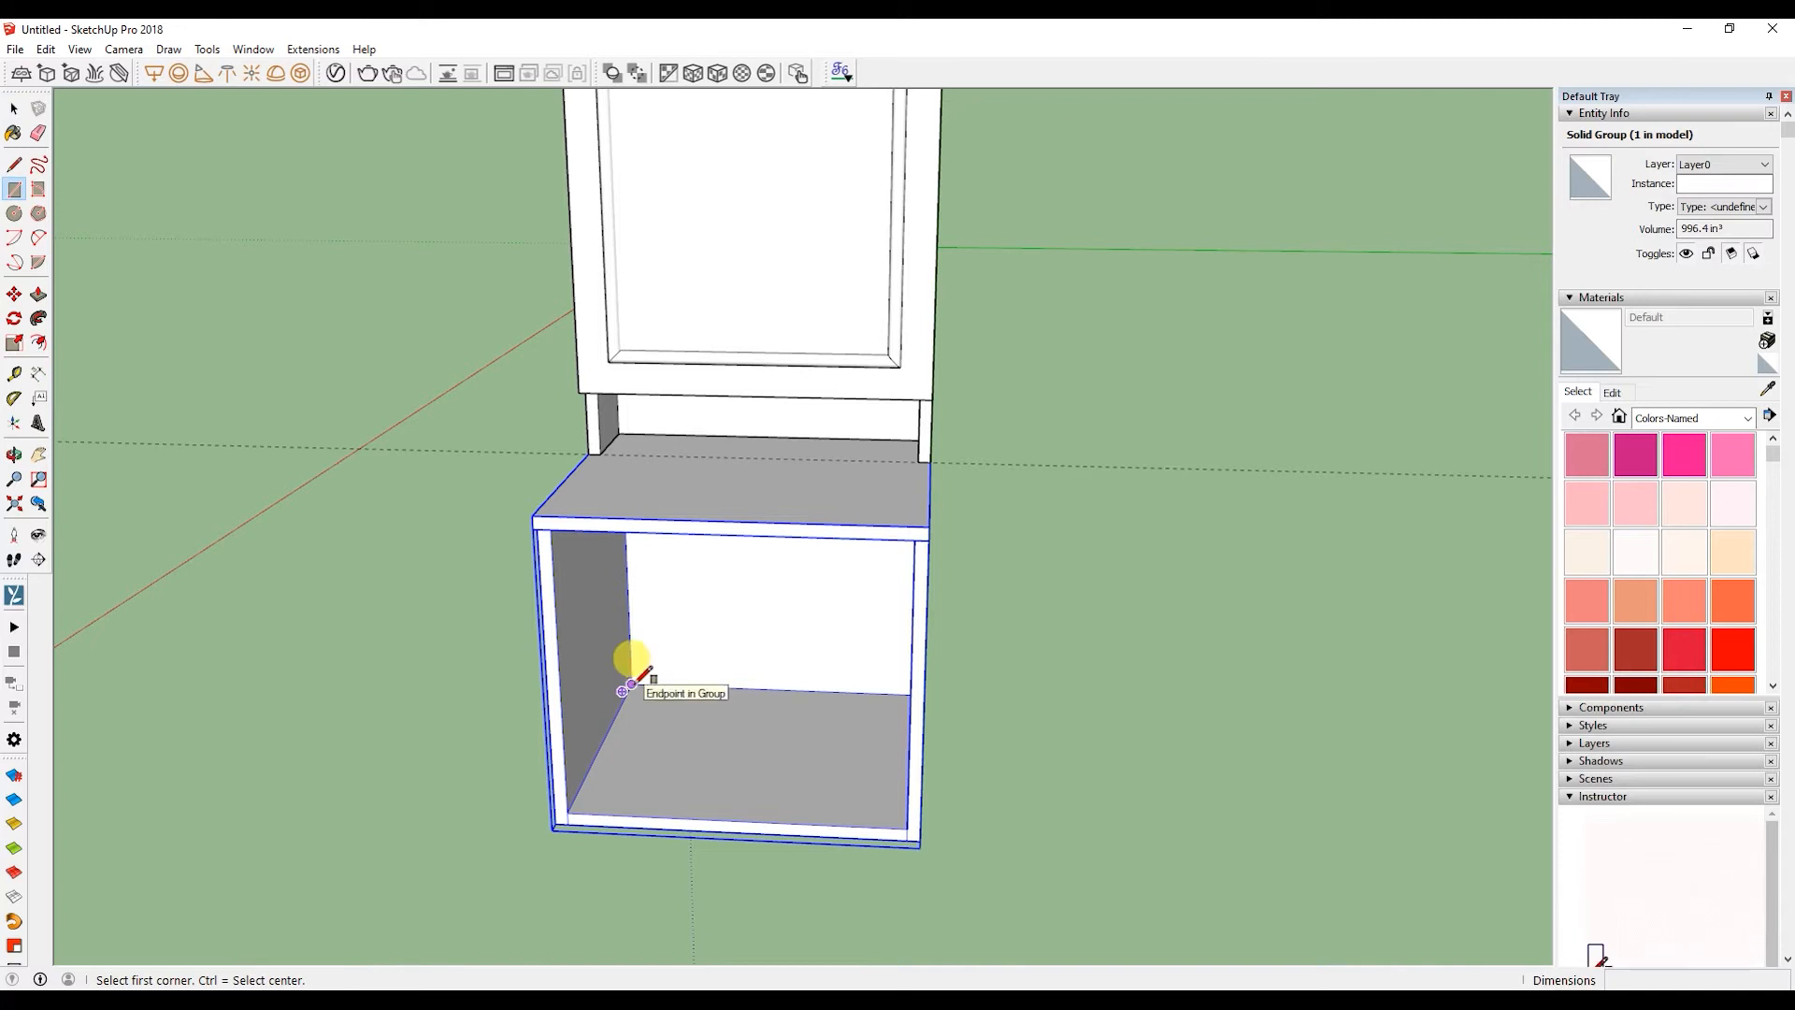
{"action": "key", "text": "space"}
{"action": "left_click", "coordinate": [14, 373]}
{"action": "middle_click_drag", "start_coordinate": [701, 761], "coordinate": [597, 762]}
{"action": "left_click", "coordinate": [583, 763]}
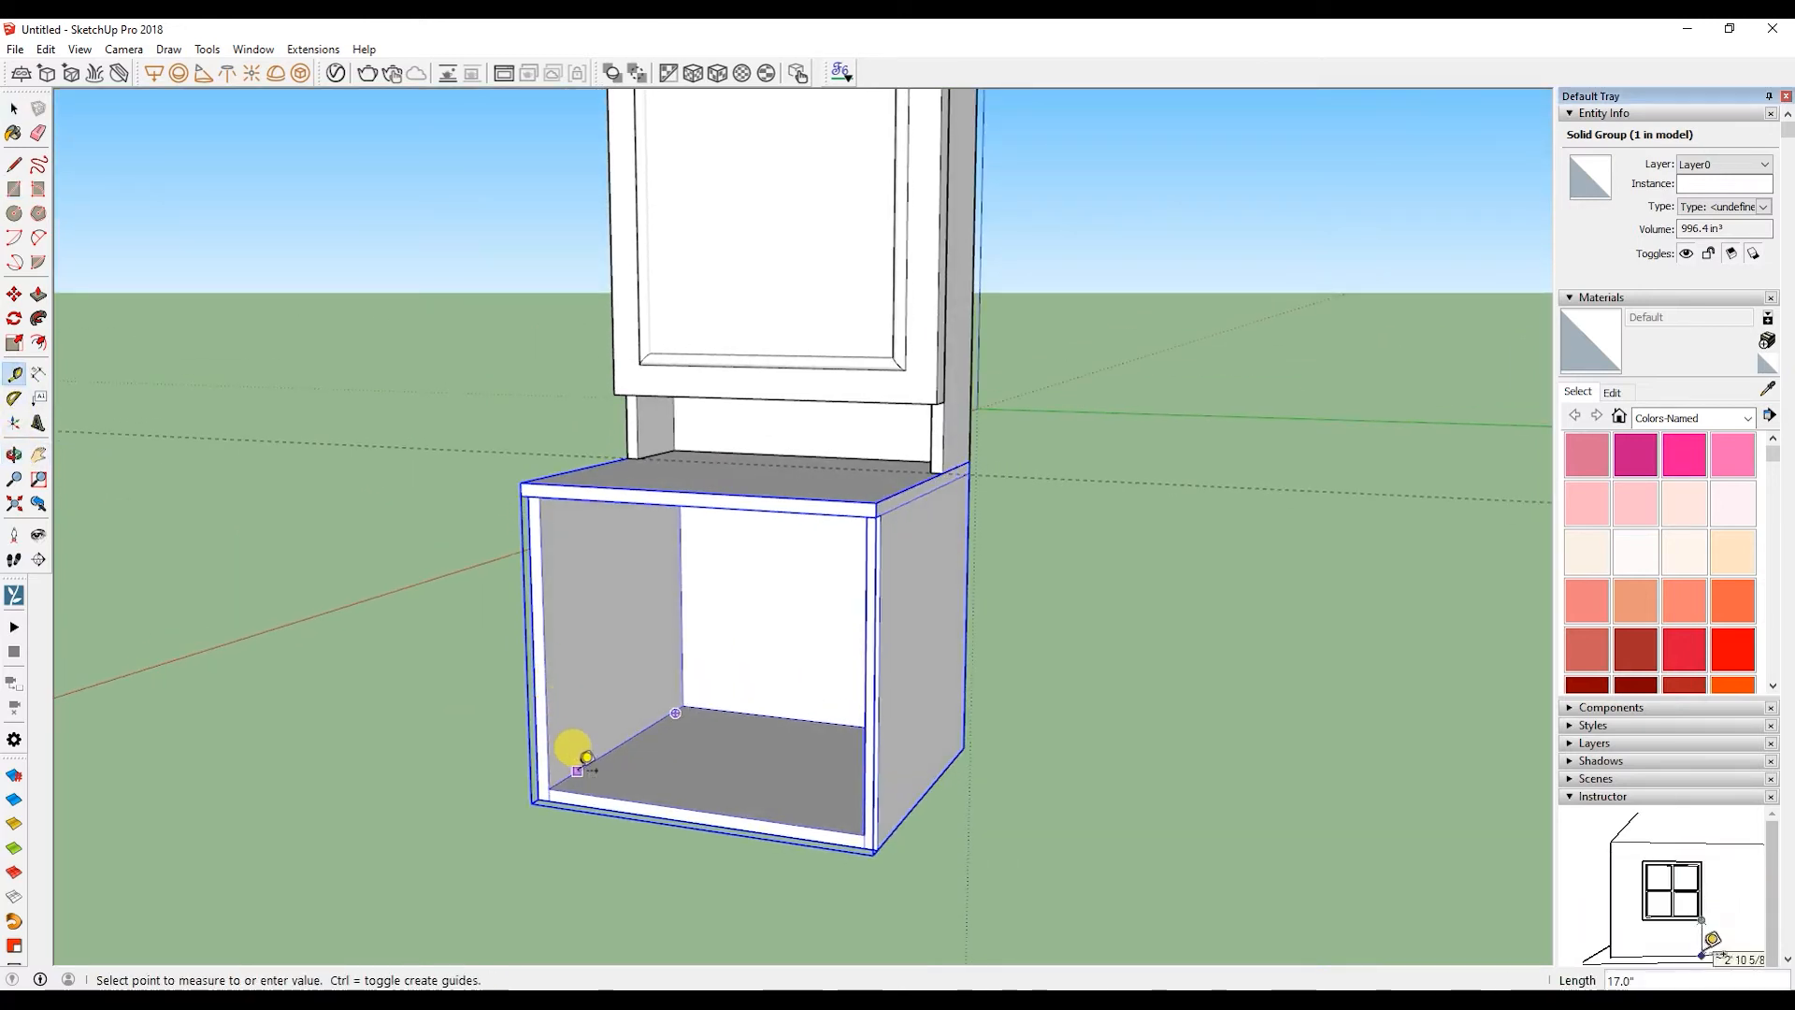
{"action": "middle_click_drag", "start_coordinate": [573, 633], "coordinate": [629, 473]}
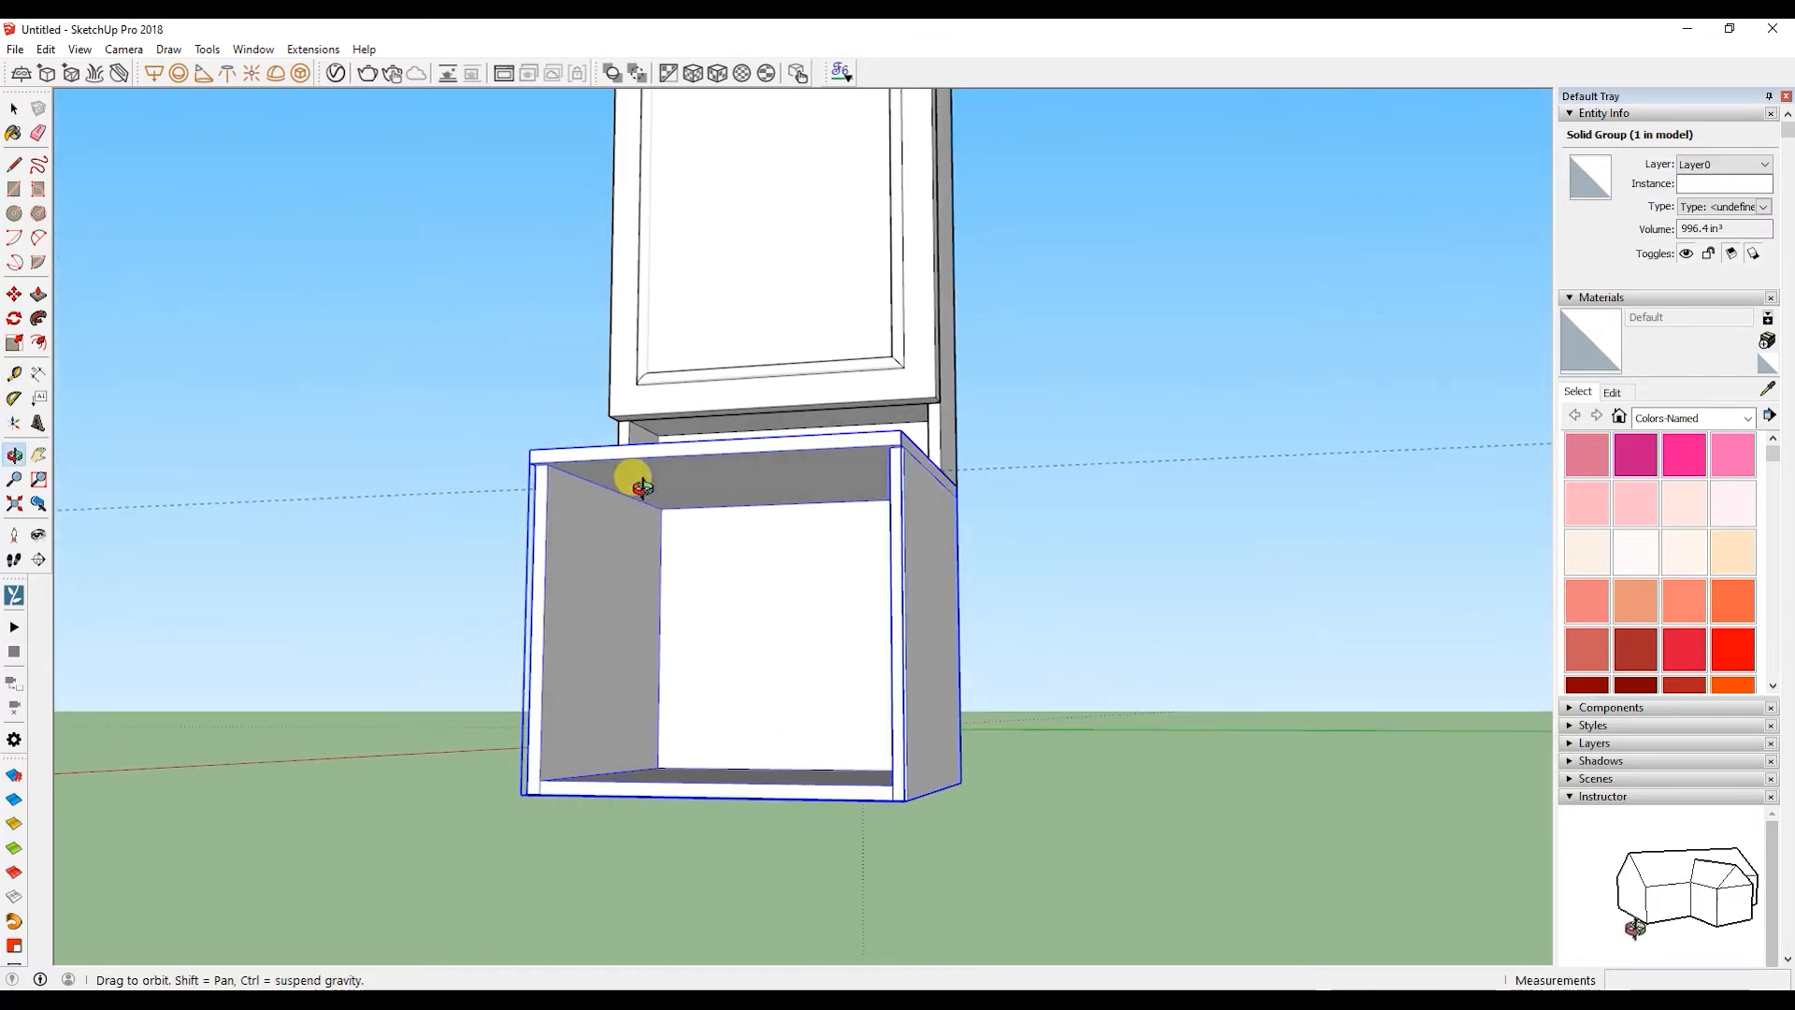
{"action": "key", "text": "space"}
{"action": "left_click", "coordinate": [35, 377]}
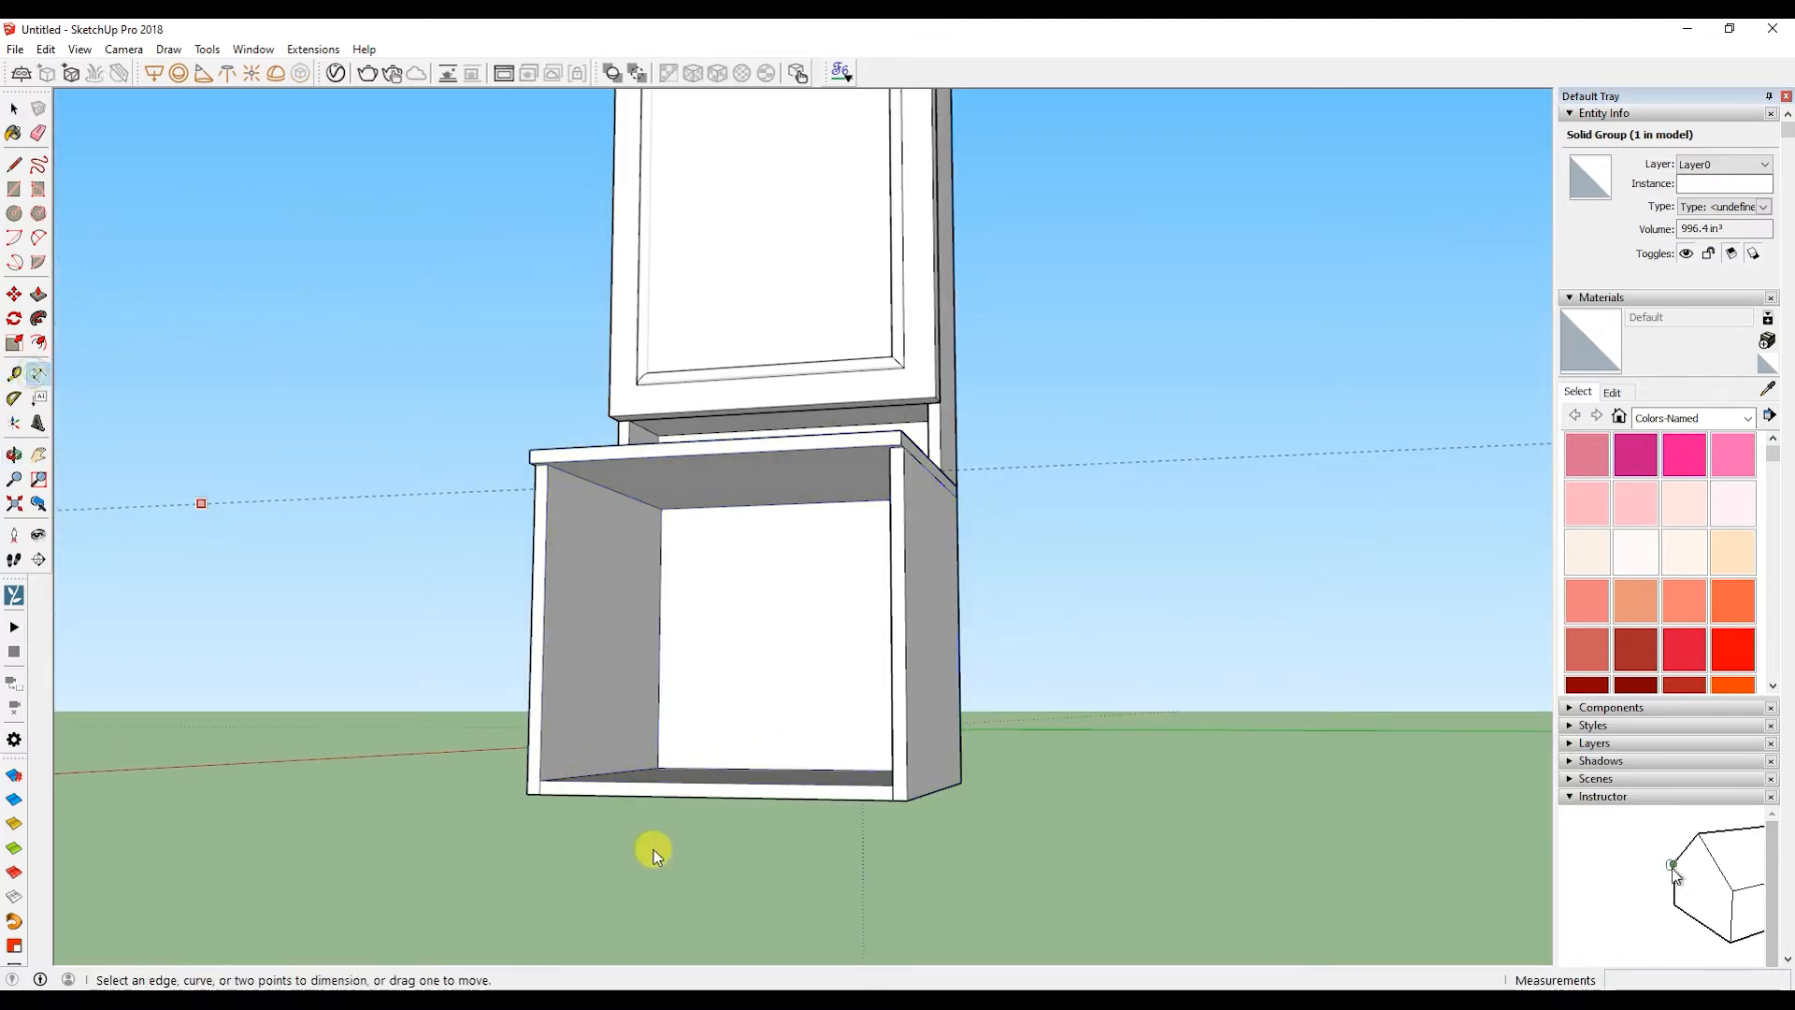
{"action": "left_click", "coordinate": [541, 780]}
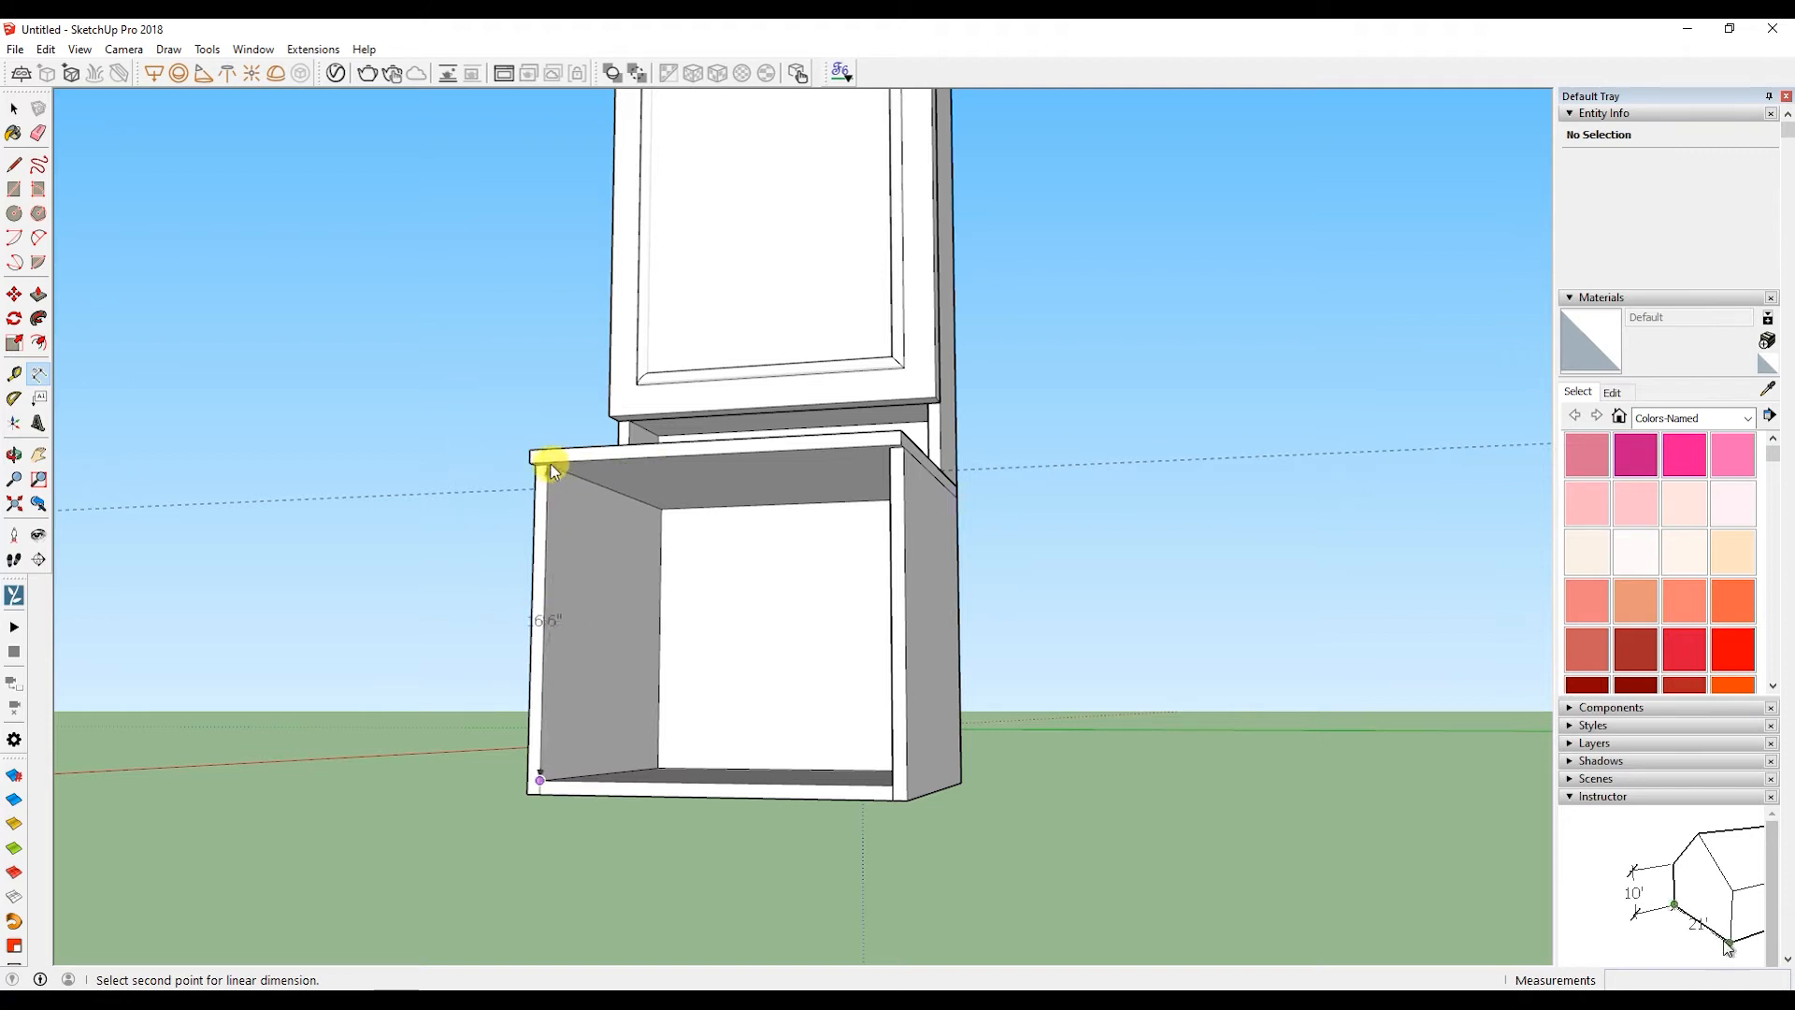
{"action": "middle_click_drag", "start_coordinate": [615, 516], "coordinate": [705, 800]}
- Draw a line along the front inner bottom edge of the cabinet base's opening, from side panel to side panel
{"action": "key", "text": "l"}
{"action": "left_click", "coordinate": [557, 808]}
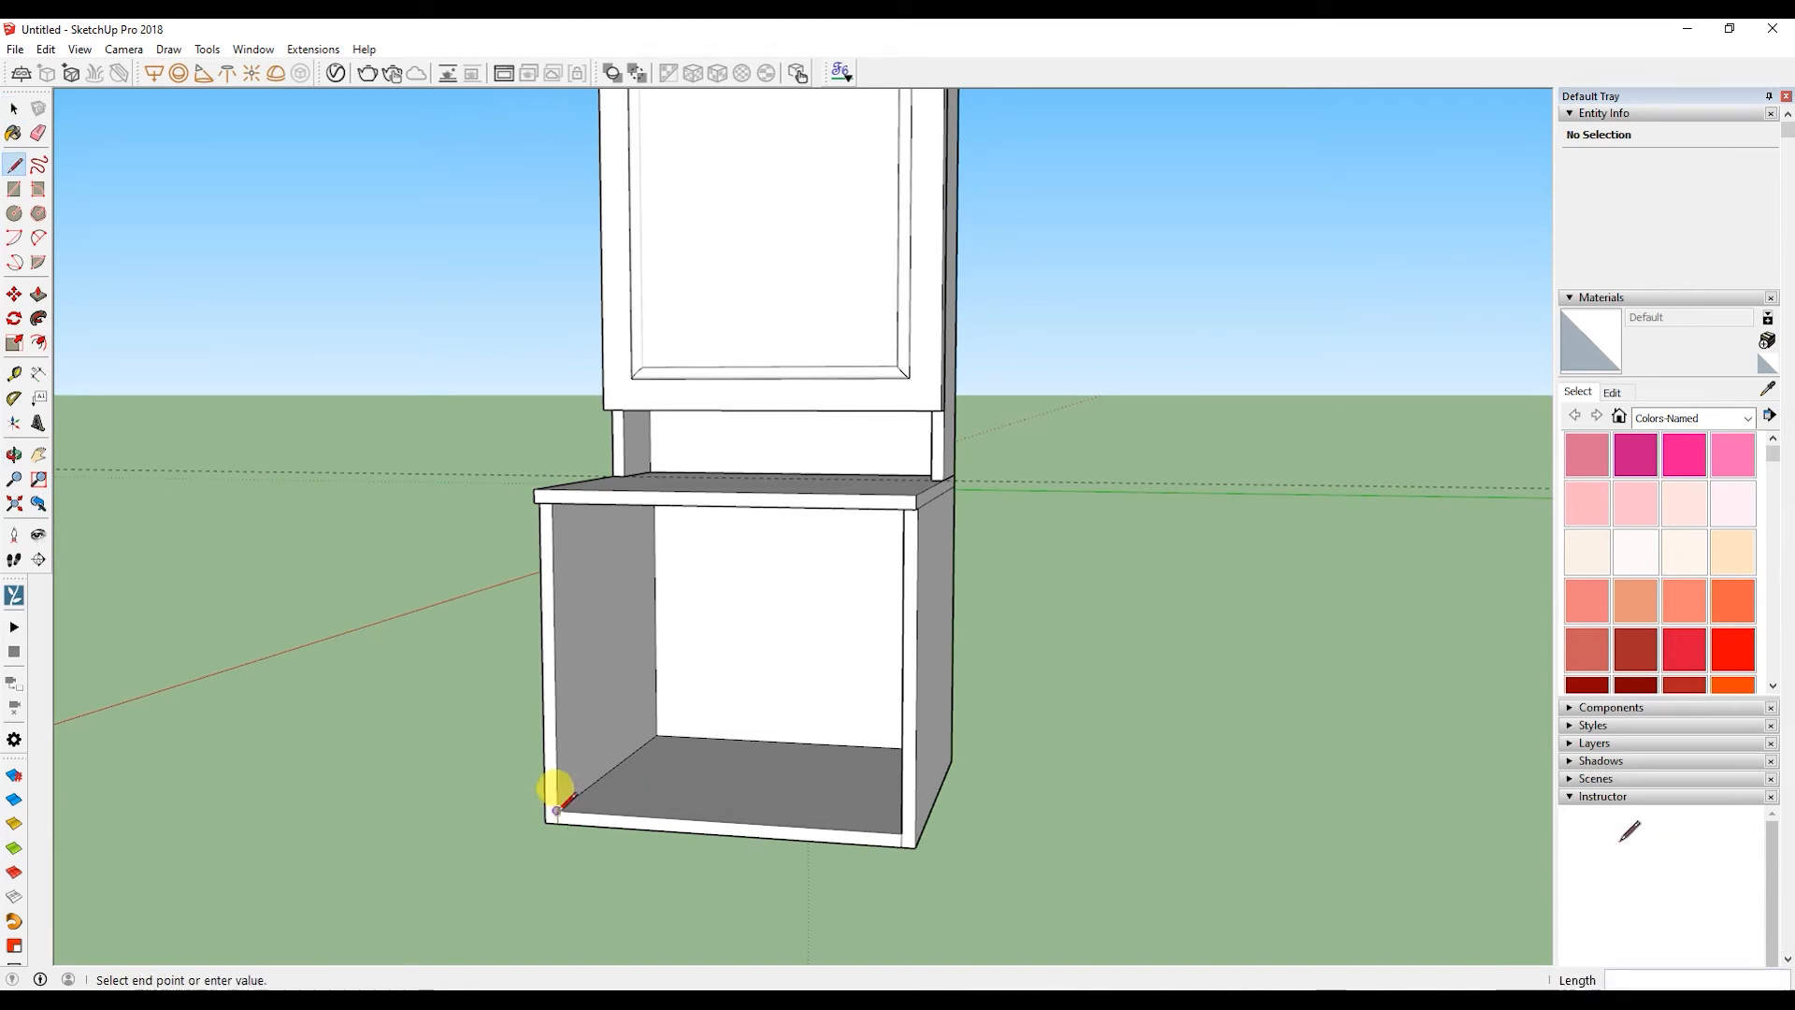
{"action": "key", "text": "space"}
- Copy the bottom line up to the underside of the base's top panel and divide the distance into three equal spaces with /3
{"action": "left_click", "coordinate": [886, 838]}
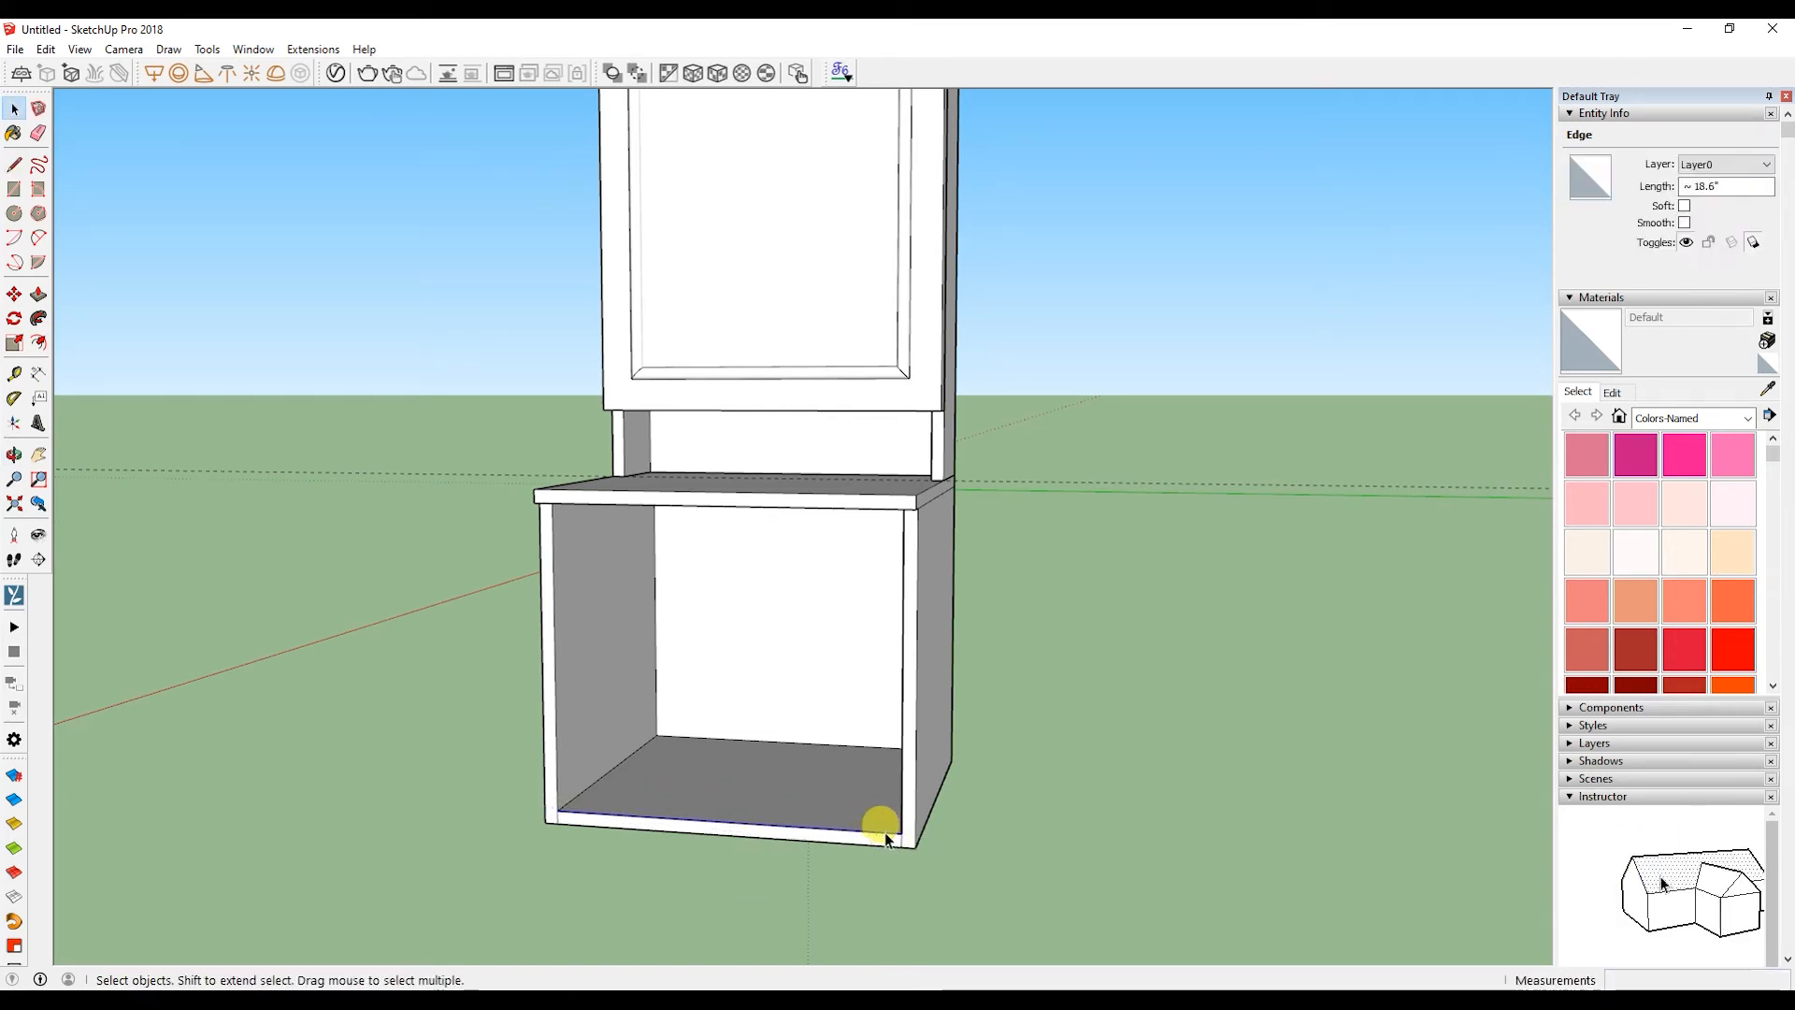
{"action": "key", "text": "m"}
{"action": "key", "text": "ctrl"}
{"action": "left_click", "coordinate": [902, 833]}
{"action": "middle_click_drag", "start_coordinate": [893, 708], "coordinate": [898, 536], "text": "shift"}
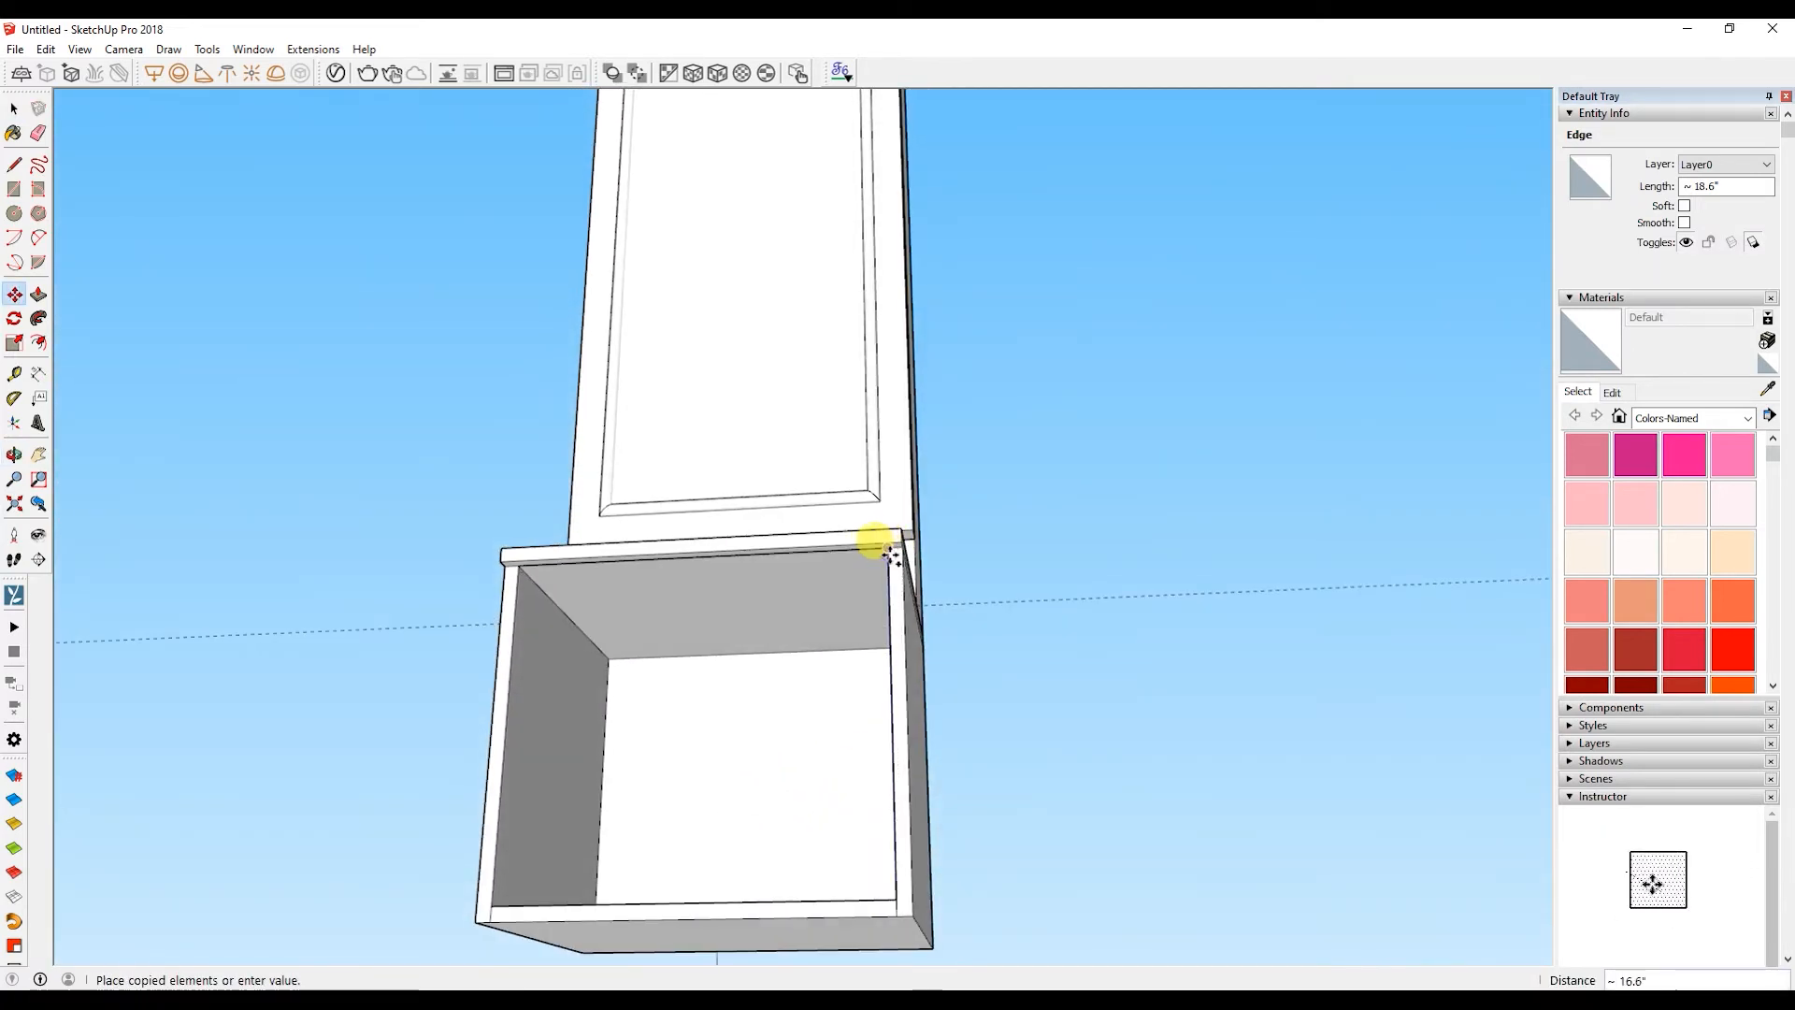
{"action": "left_click", "coordinate": [888, 554]}
{"action": "type", "text": "/3"}
{"action": "key", "text": "Return"}
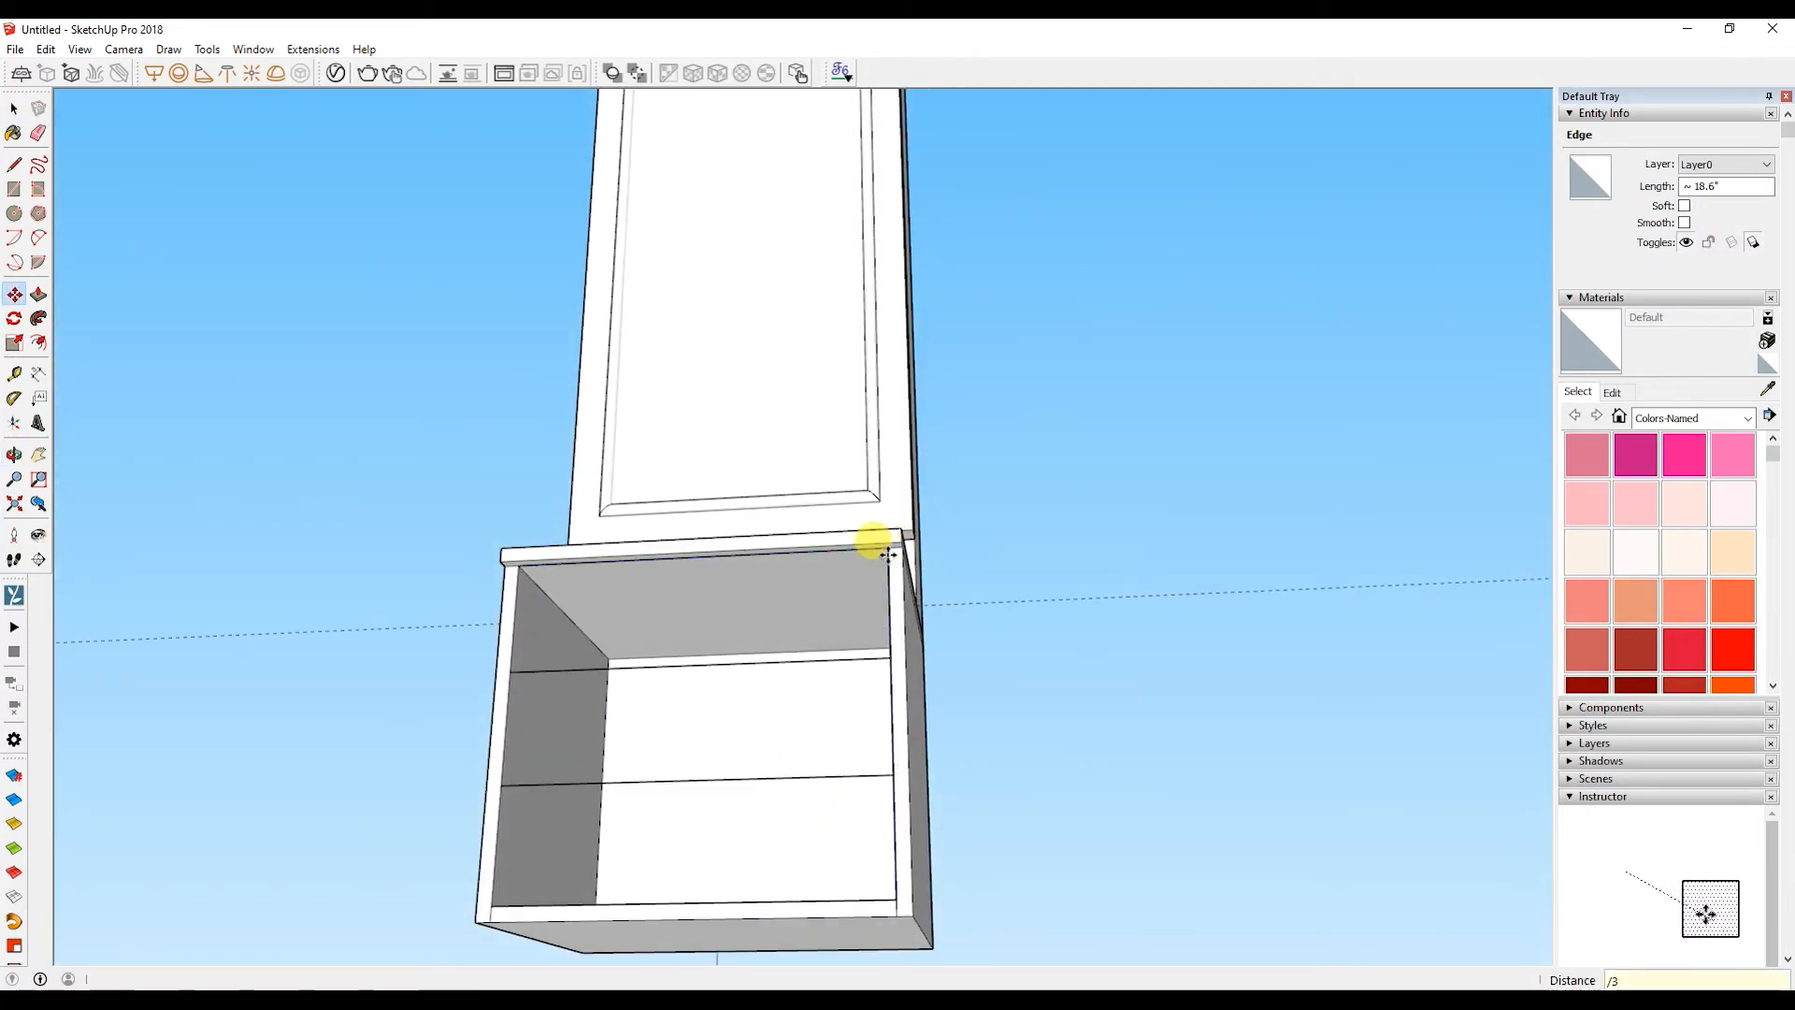
{"action": "key", "text": "space"}
{"action": "middle_click_drag", "start_coordinate": [888, 553], "coordinate": [922, 704]}
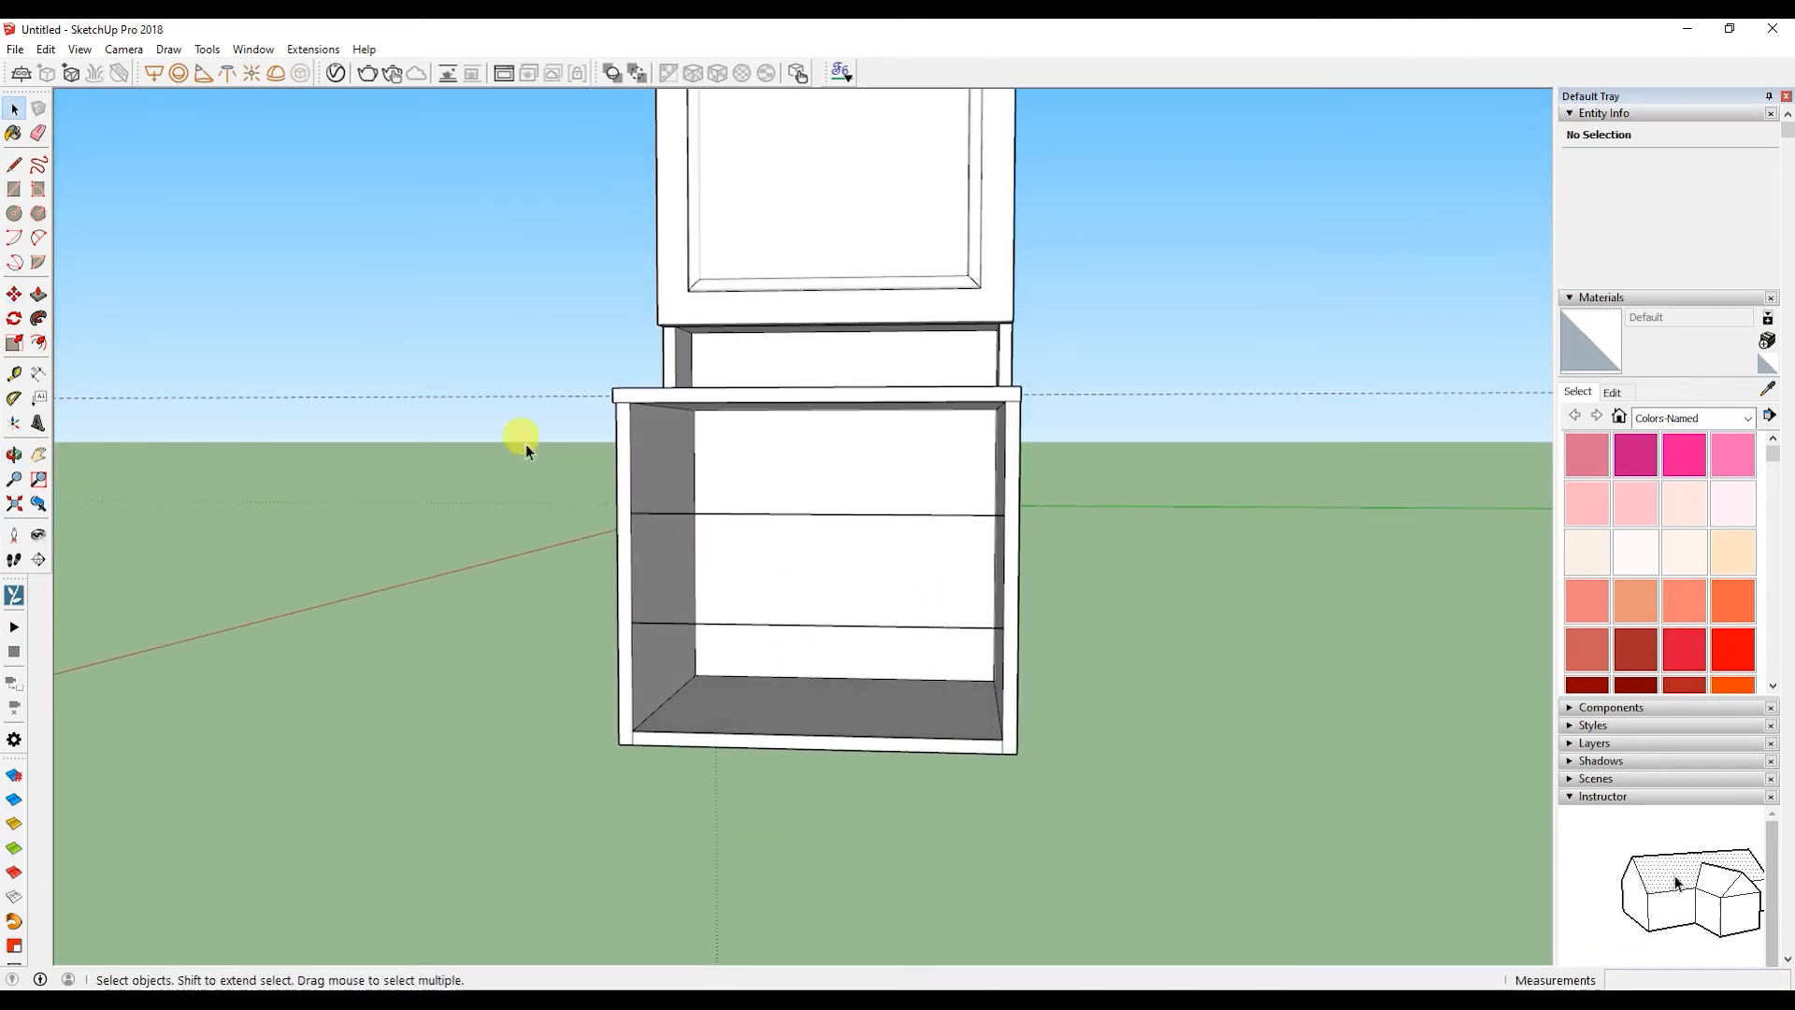
- Undo the evenly spaced line copies across the cabinet base's opening
{"action": "left_click", "coordinate": [38, 373]}
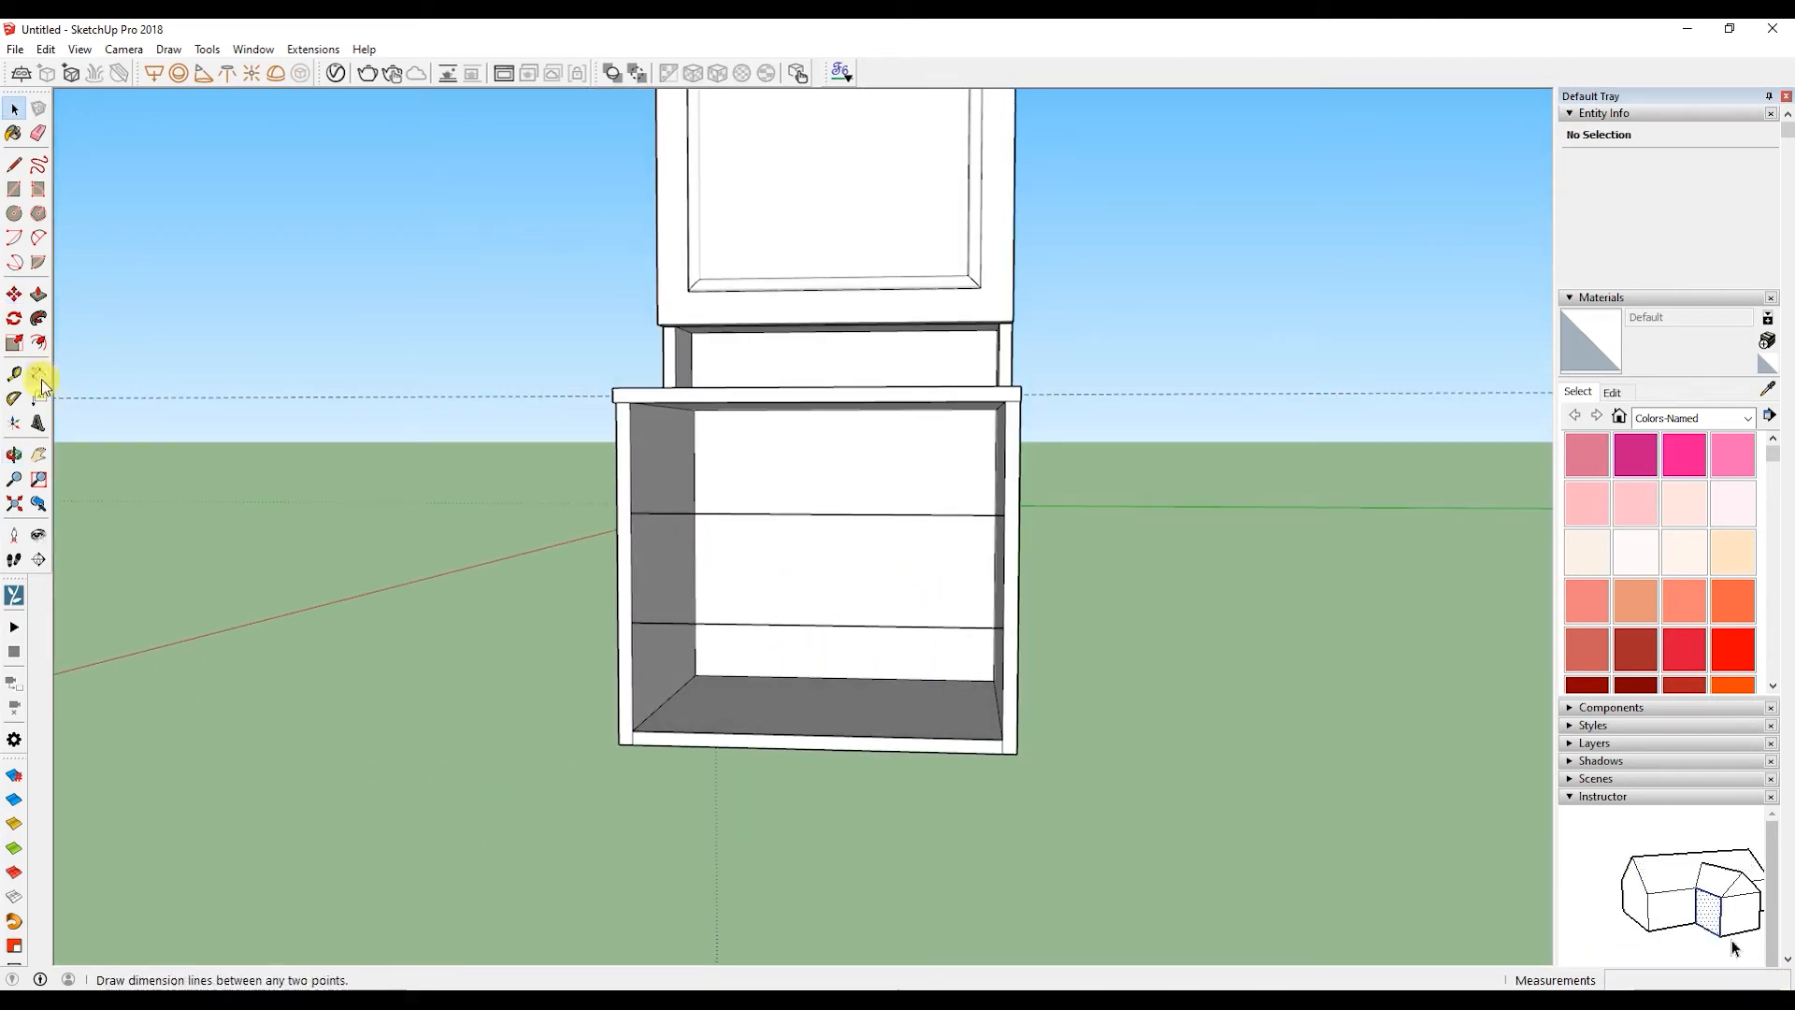
{"action": "left_click", "coordinate": [636, 512]}
{"action": "key", "text": "space"}
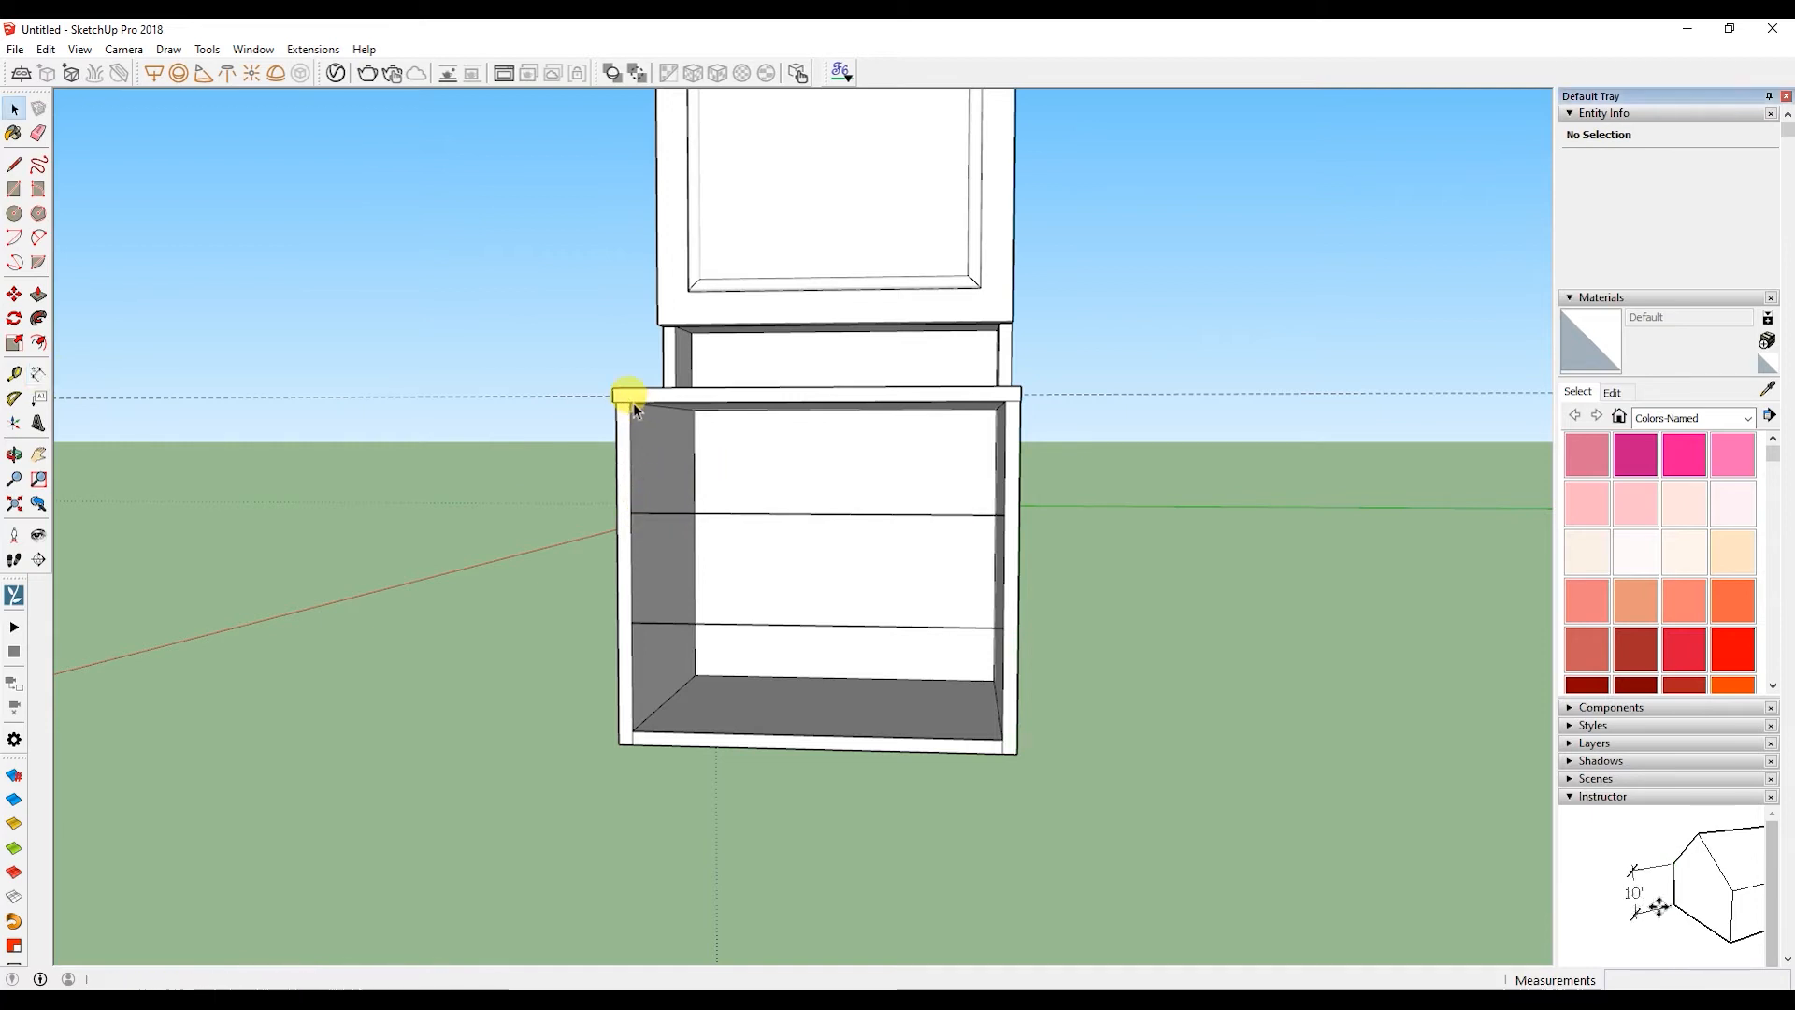
{"action": "key", "text": "ctrl+z"}
{"action": "key", "text": "ctrl+z"}
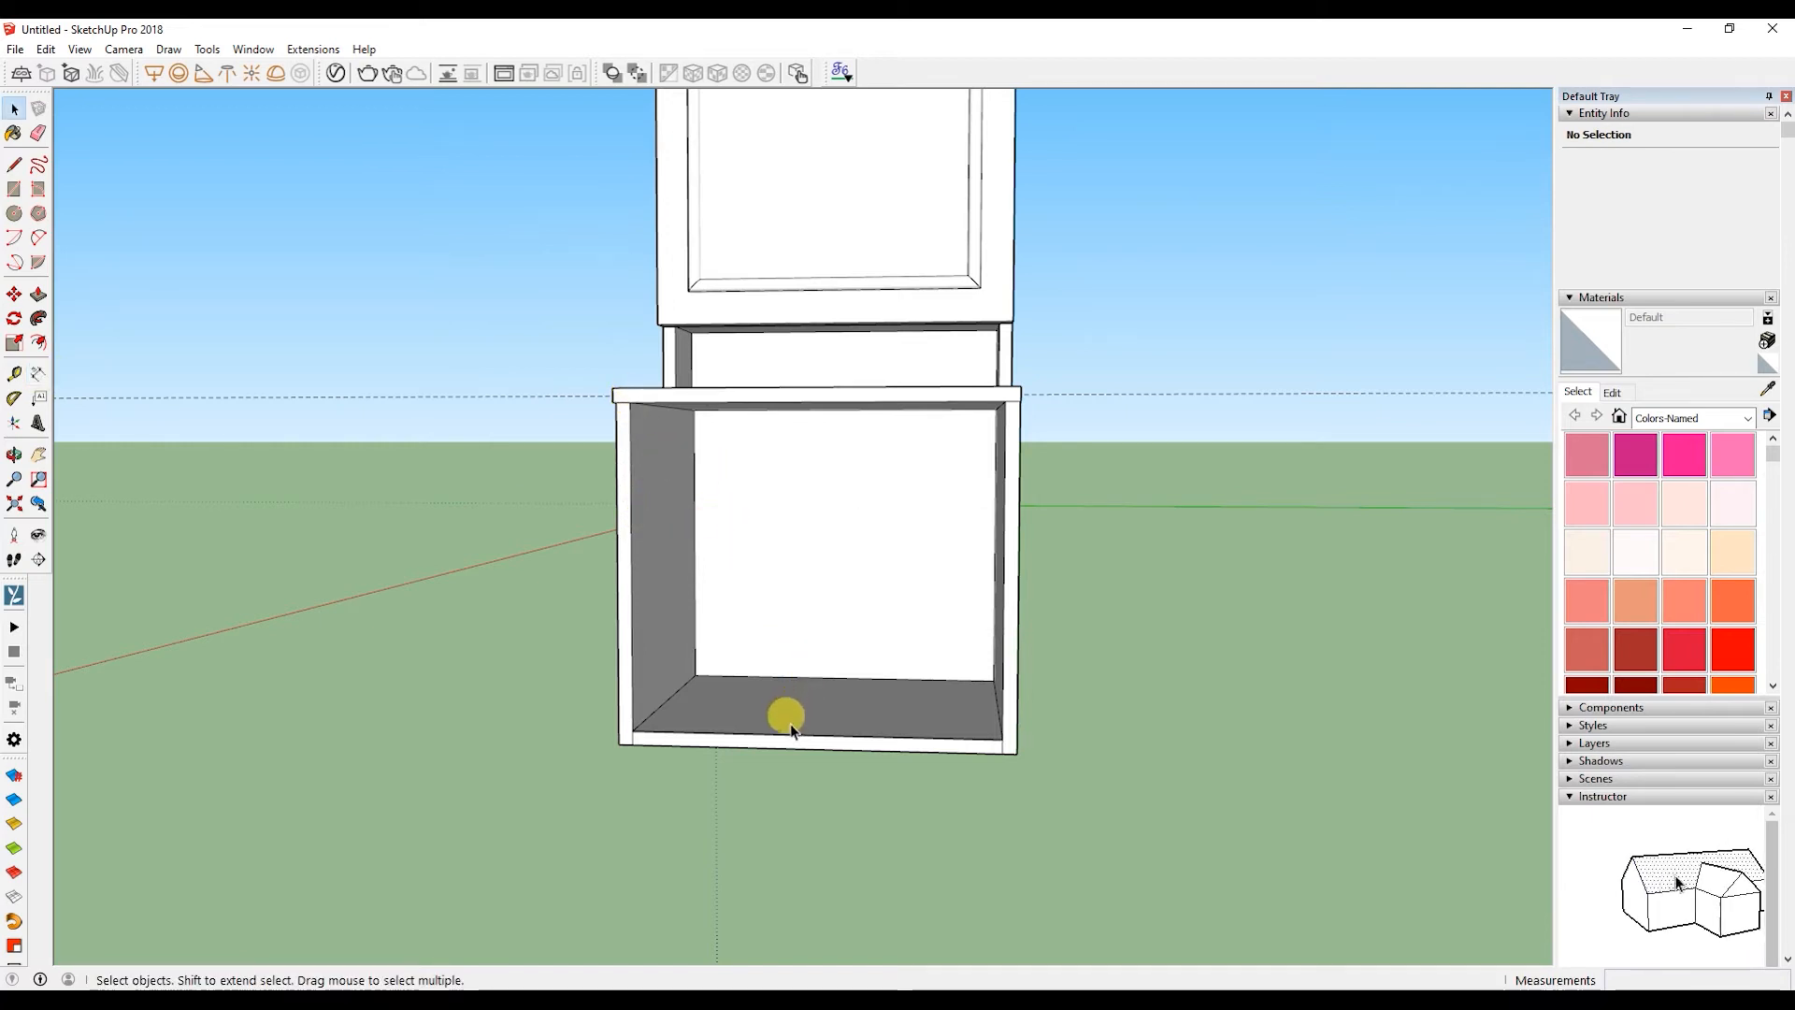
- Copy the opening's front bottom line up to the underside of the top panel and divide the distance into two equal spaces with /2
{"action": "left_click", "coordinate": [980, 737]}
{"action": "key", "text": "m"}
{"action": "left_click", "coordinate": [1001, 739]}
{"action": "key", "text": "ctrl"}
{"action": "middle_click_drag", "start_coordinate": [1033, 594], "coordinate": [992, 458], "text": "shift"}
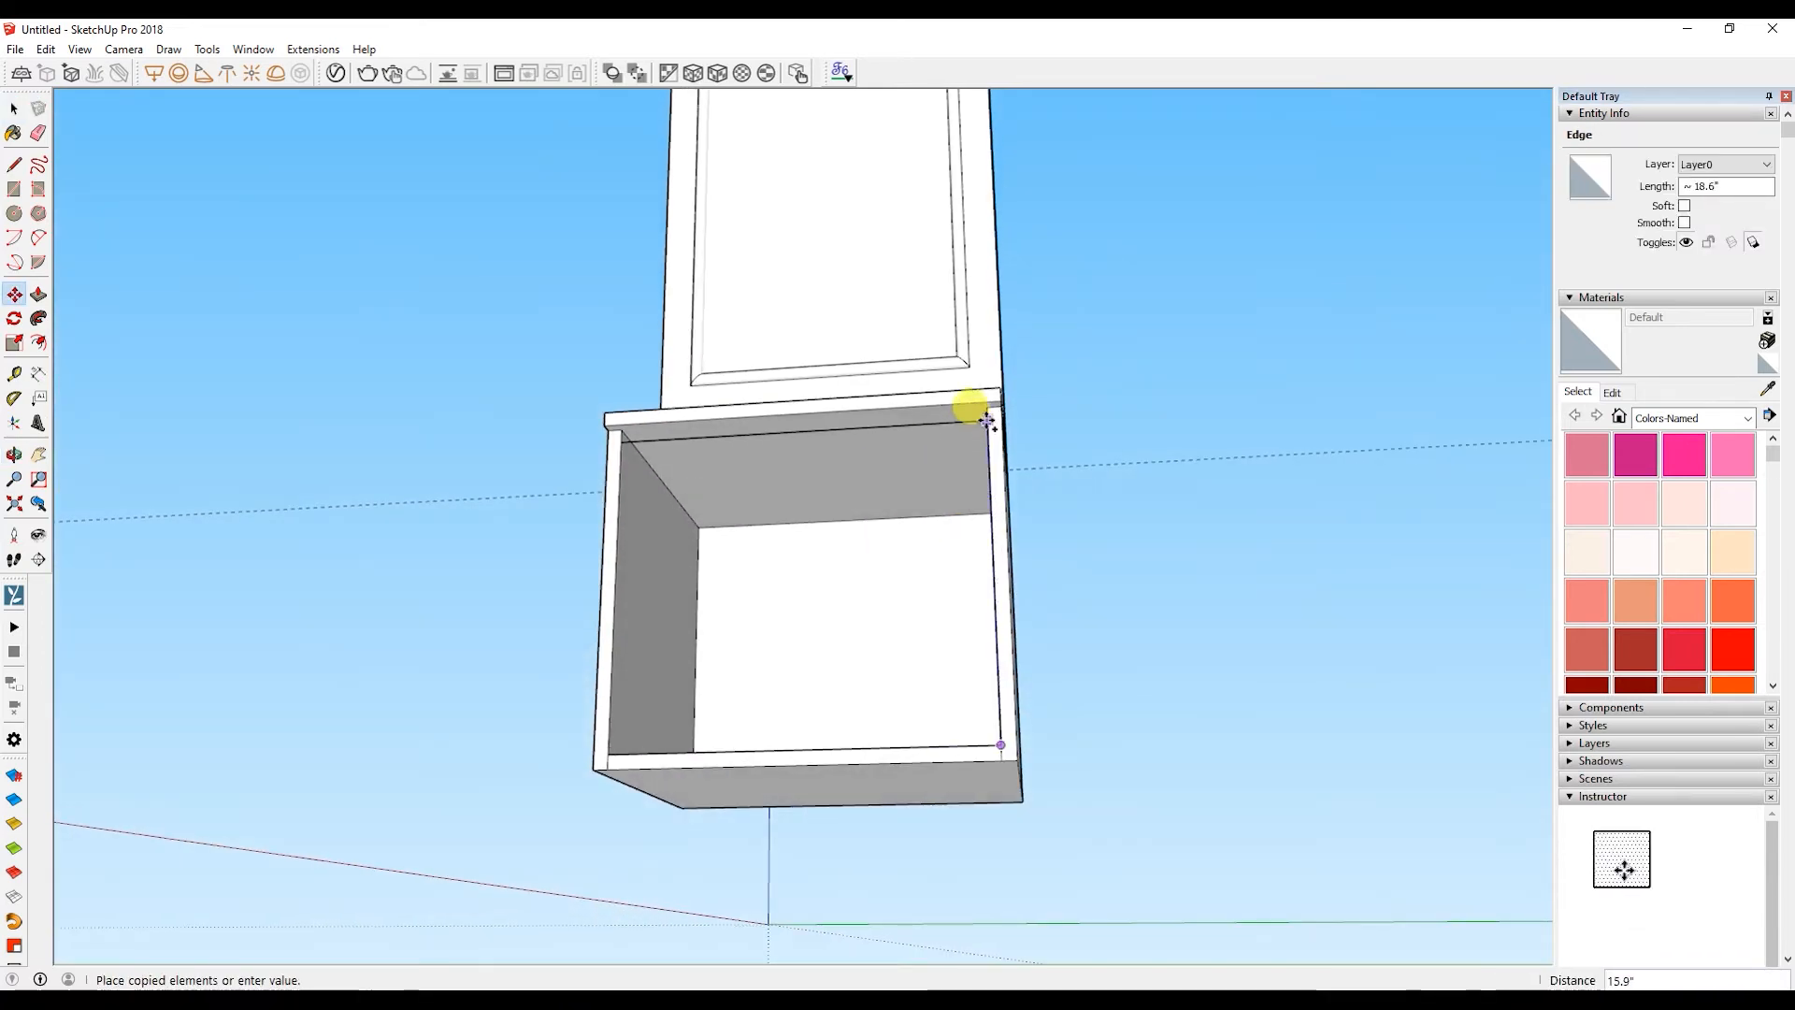
{"action": "left_click", "coordinate": [988, 414]}
{"action": "key", "text": "Return"}
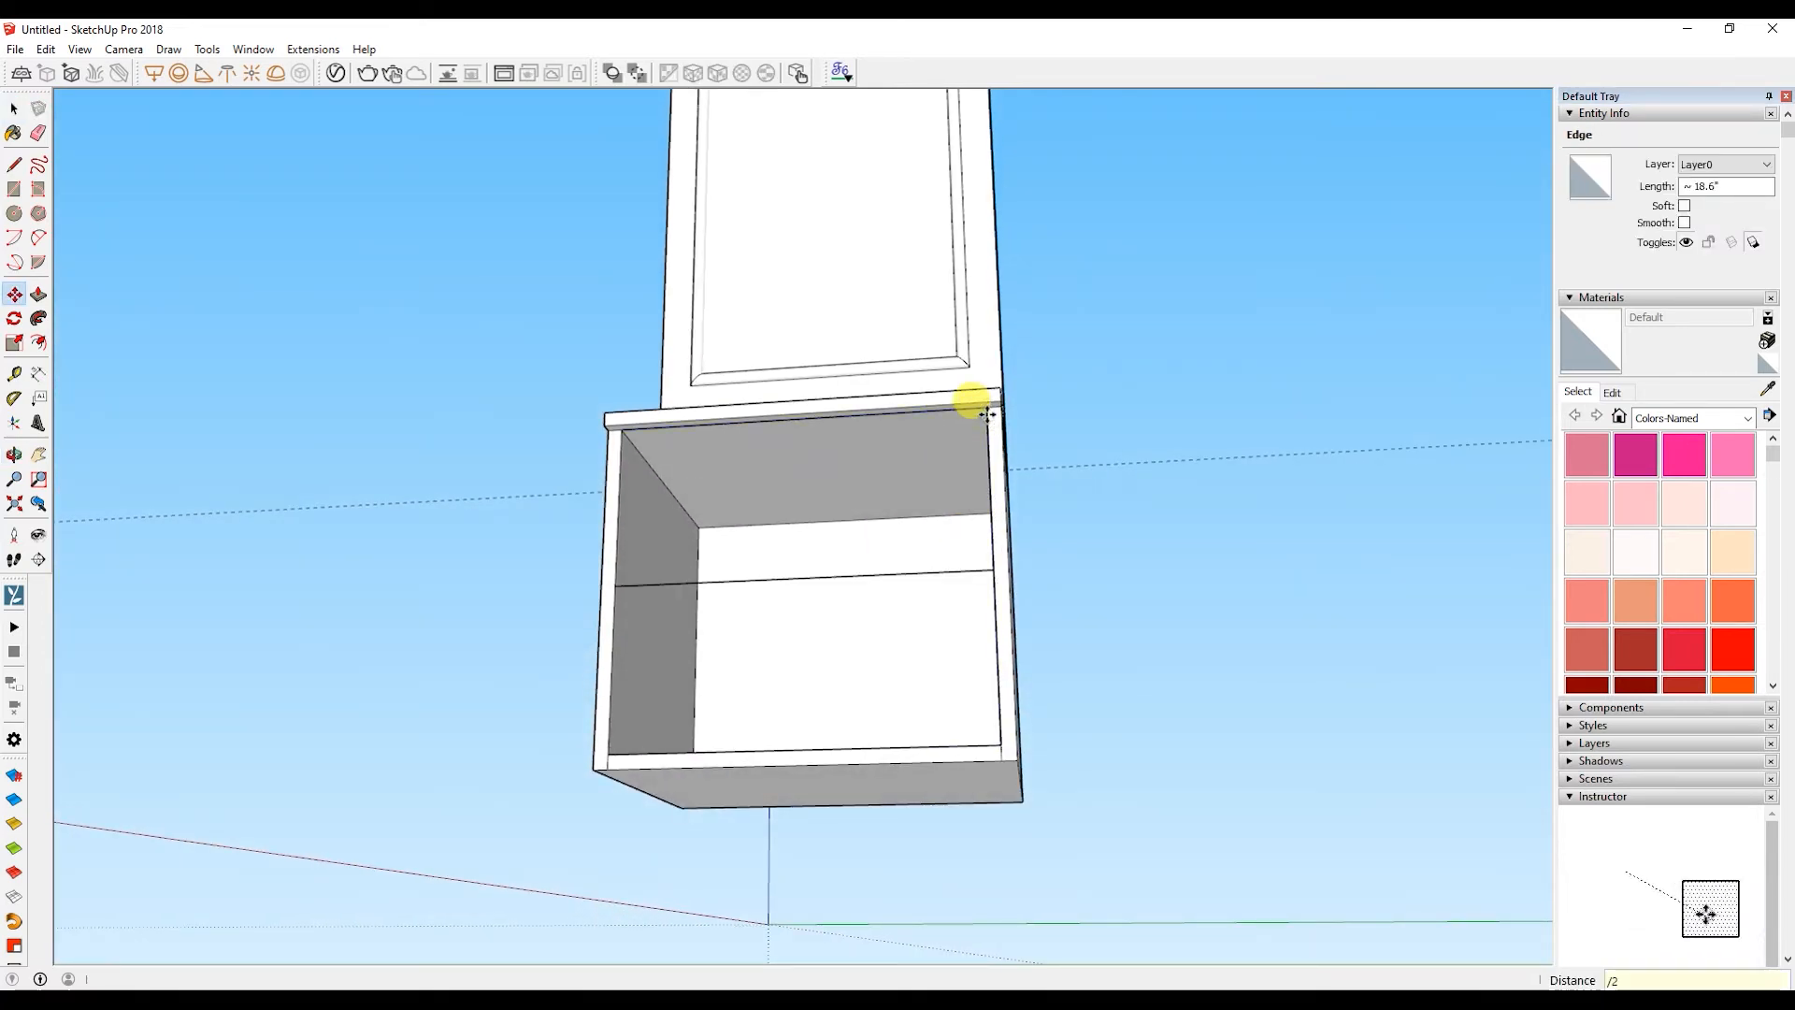
{"action": "middle_click_drag", "start_coordinate": [855, 493], "coordinate": [609, 566]}
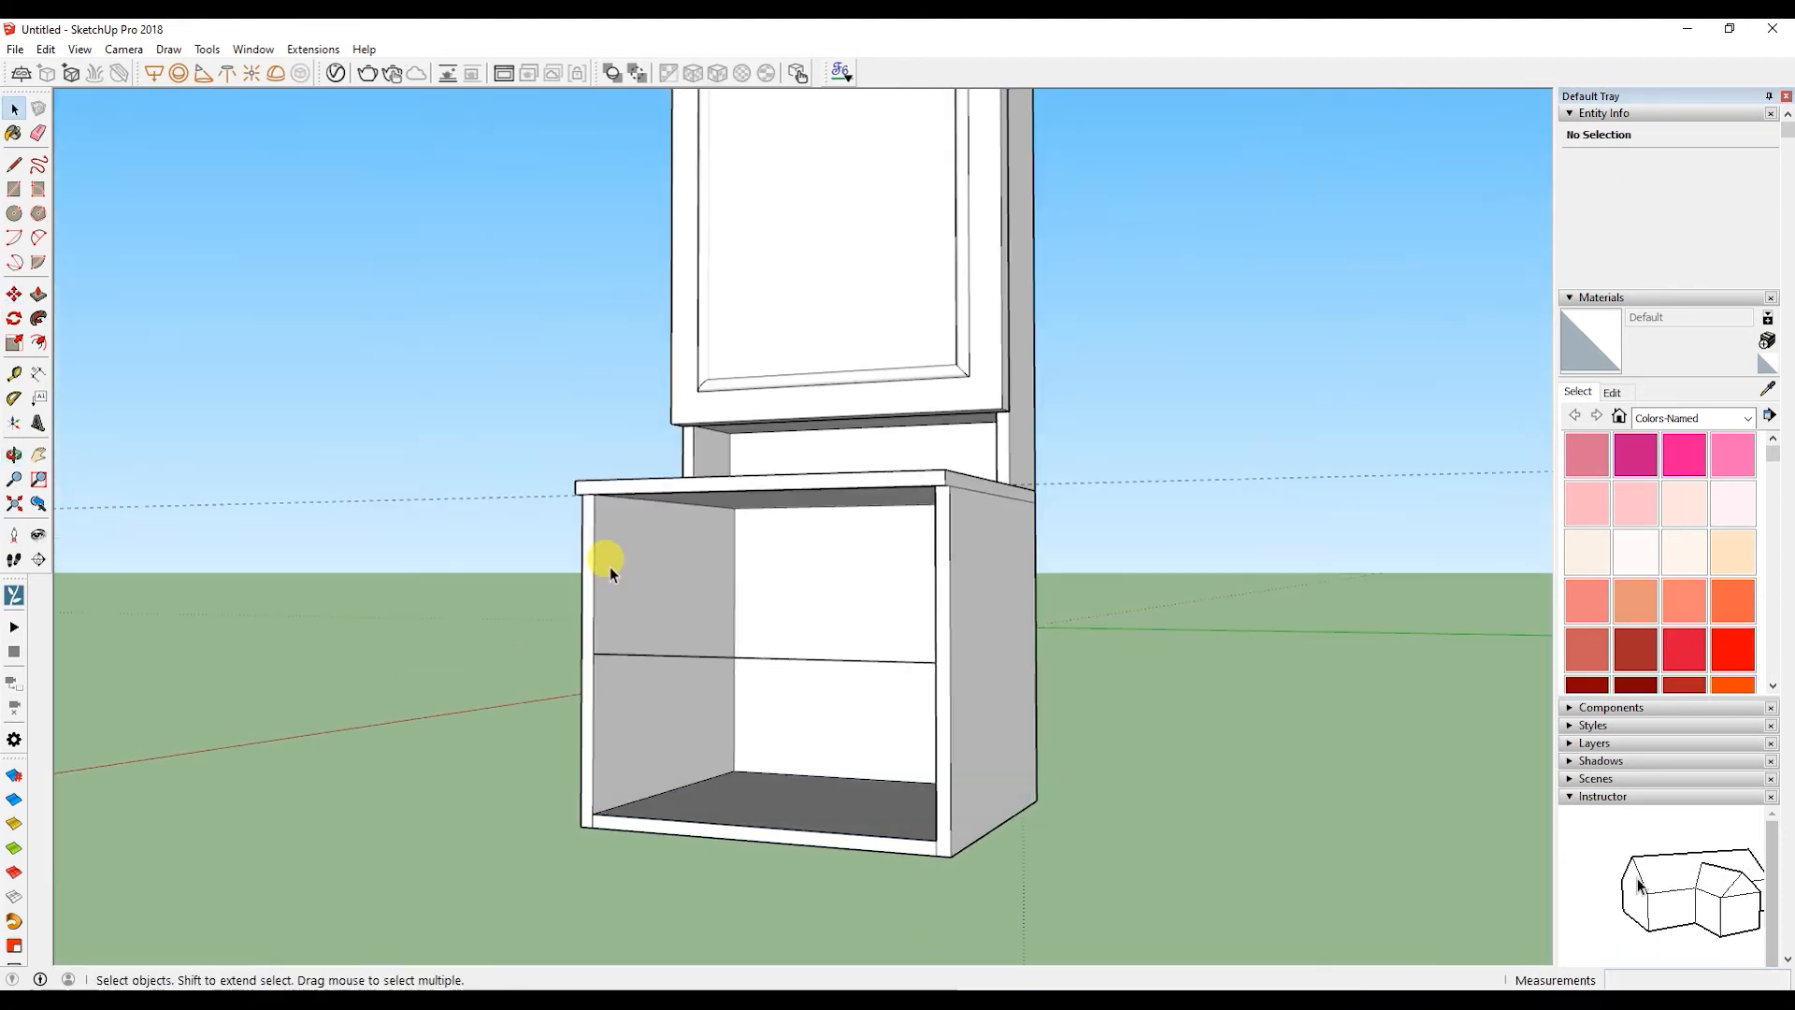
- Dimension the height of the upper half of the cabinet base's opening, then delete the dimension
{"action": "left_click", "coordinate": [38, 374]}
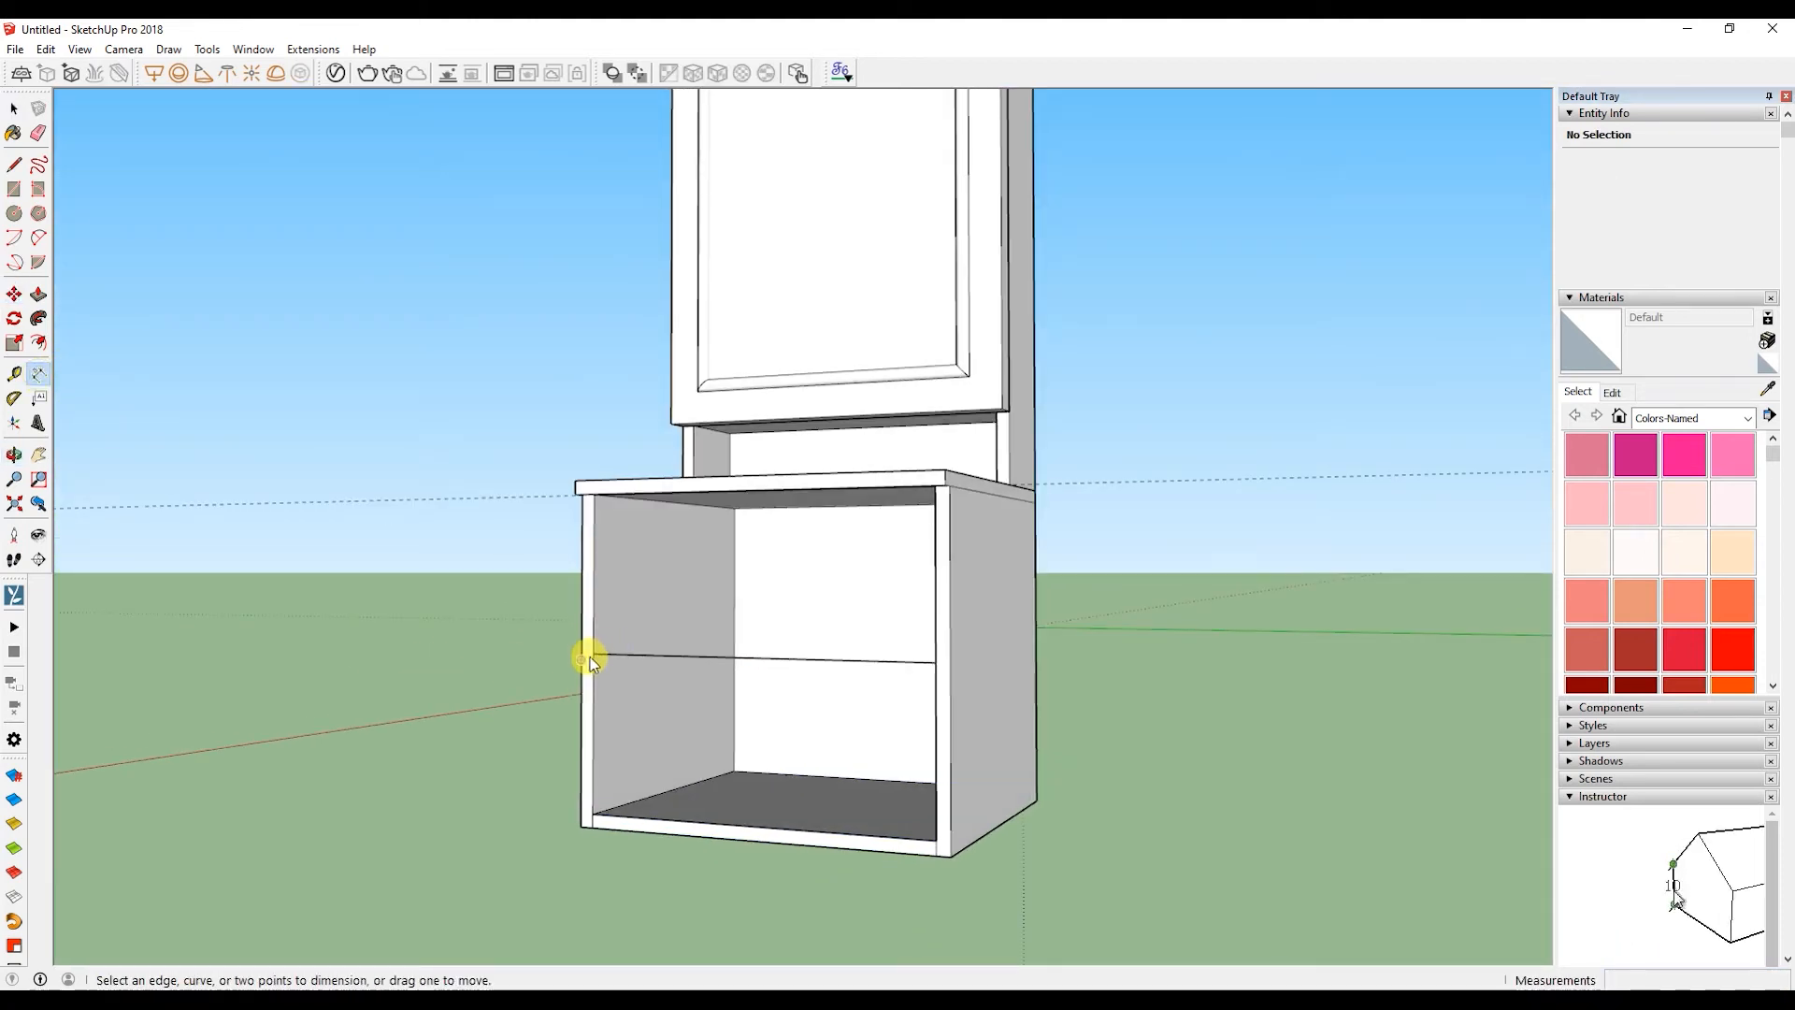
{"action": "left_click", "coordinate": [592, 654]}
{"action": "middle_click_drag", "start_coordinate": [592, 502], "coordinate": [617, 369]}
{"action": "left_click", "coordinate": [598, 472]}
{"action": "left_click", "coordinate": [656, 468]}
{"action": "key", "text": "space"}
{"action": "key", "text": "Delete"}
- Delete the top and bottom construction lines across the cabinet base's opening, keeping only the middle dividing line
{"action": "left_click", "coordinate": [673, 614]}
{"action": "key", "text": "Delete"}
{"action": "left_click", "coordinate": [676, 460]}
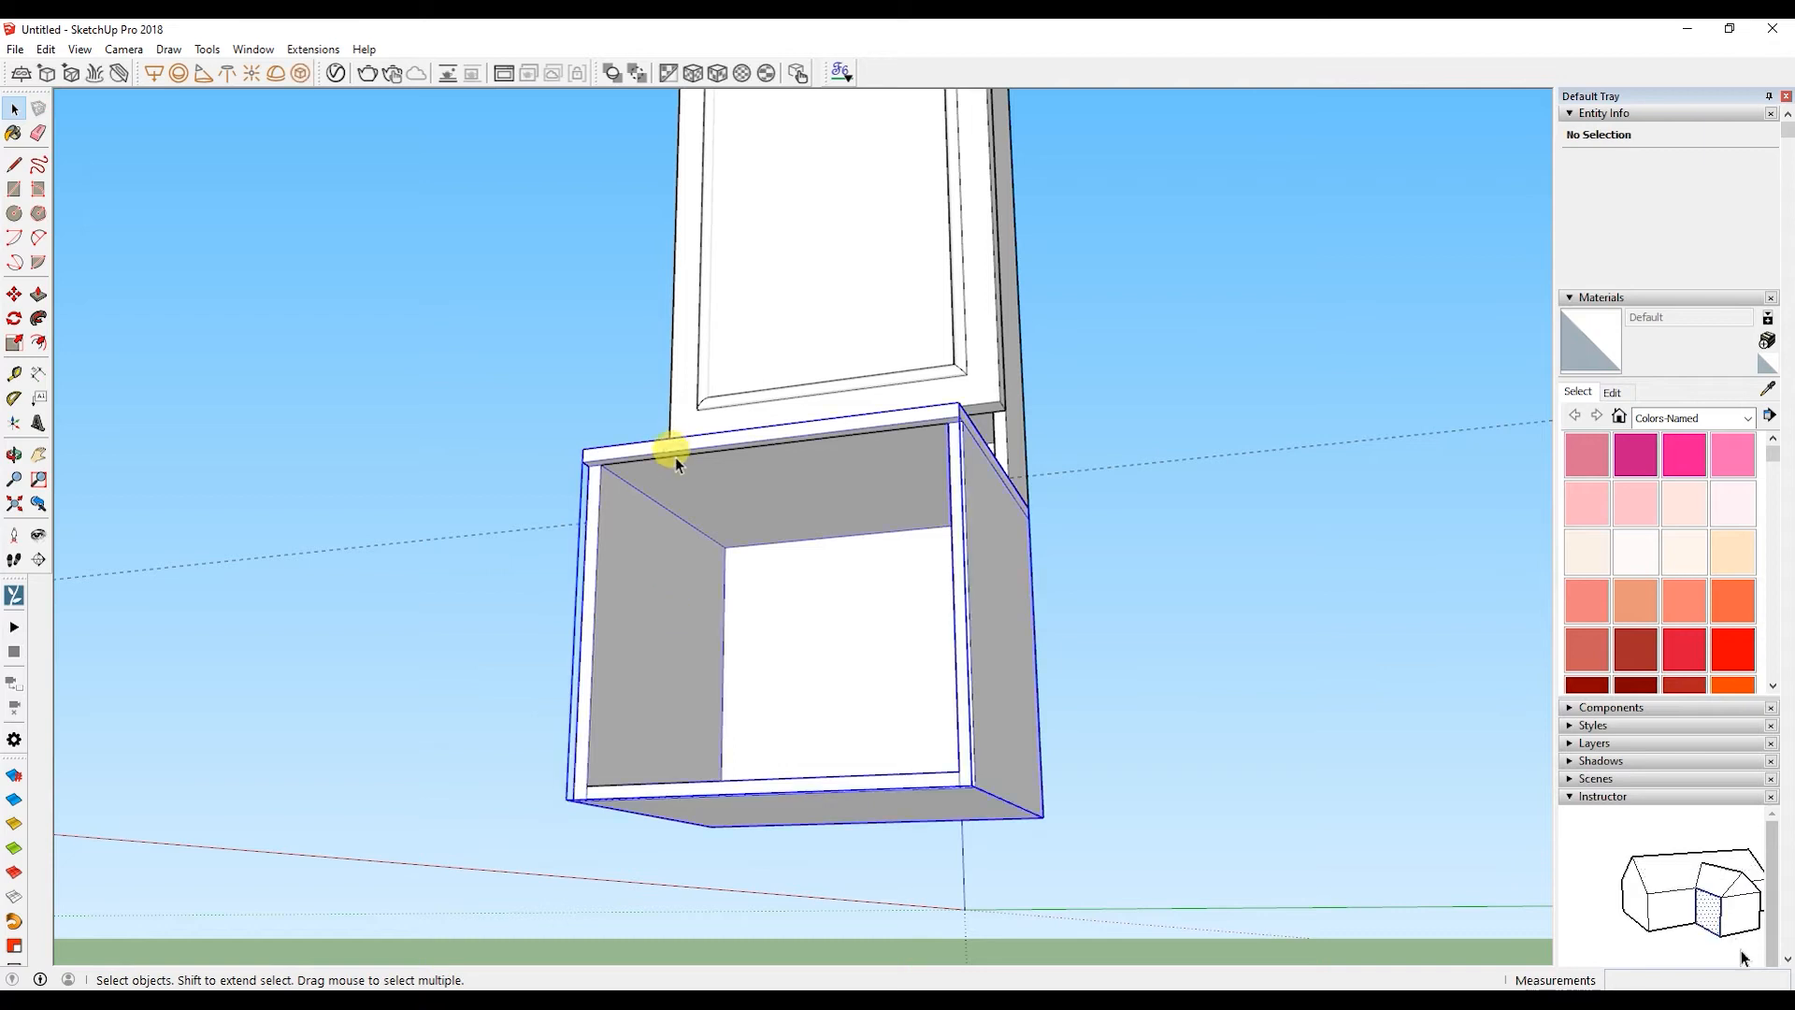
{"action": "left_click", "coordinate": [675, 458]}
{"action": "key", "text": "Delete"}
{"action": "middle_click_drag", "start_coordinate": [778, 619], "coordinate": [744, 848]}
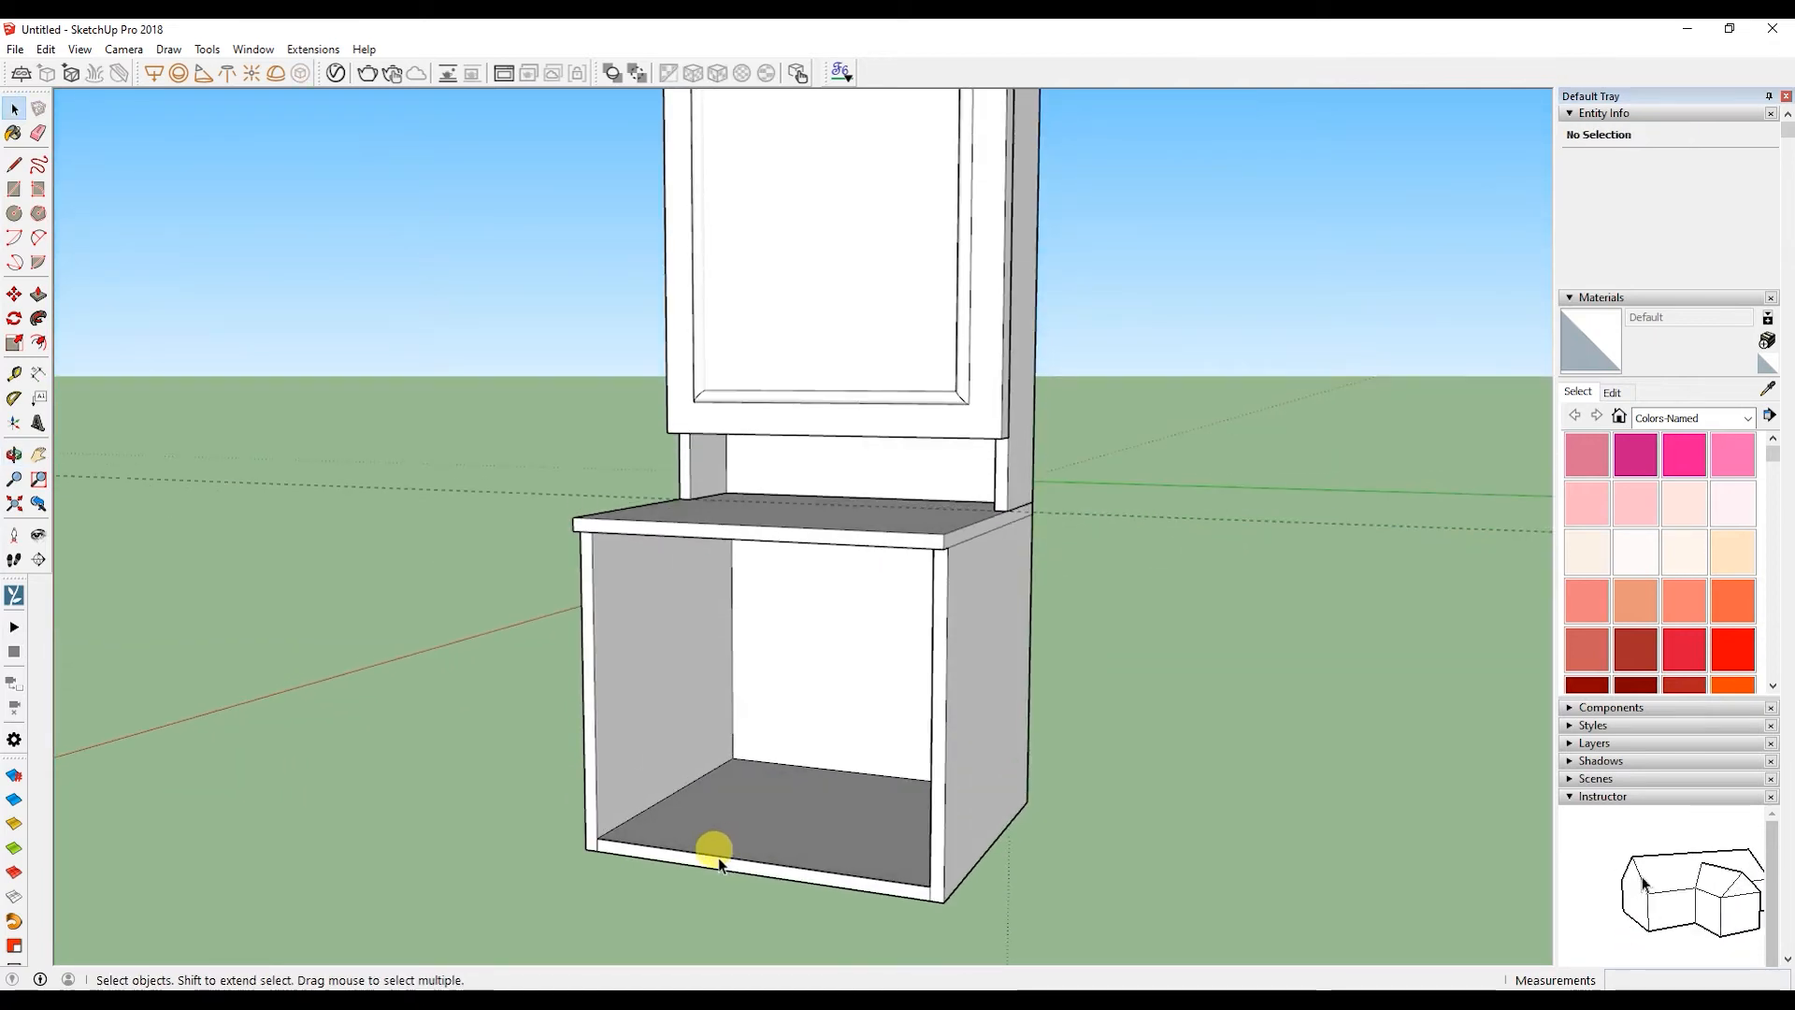
{"action": "key", "text": "ctrl+z"}
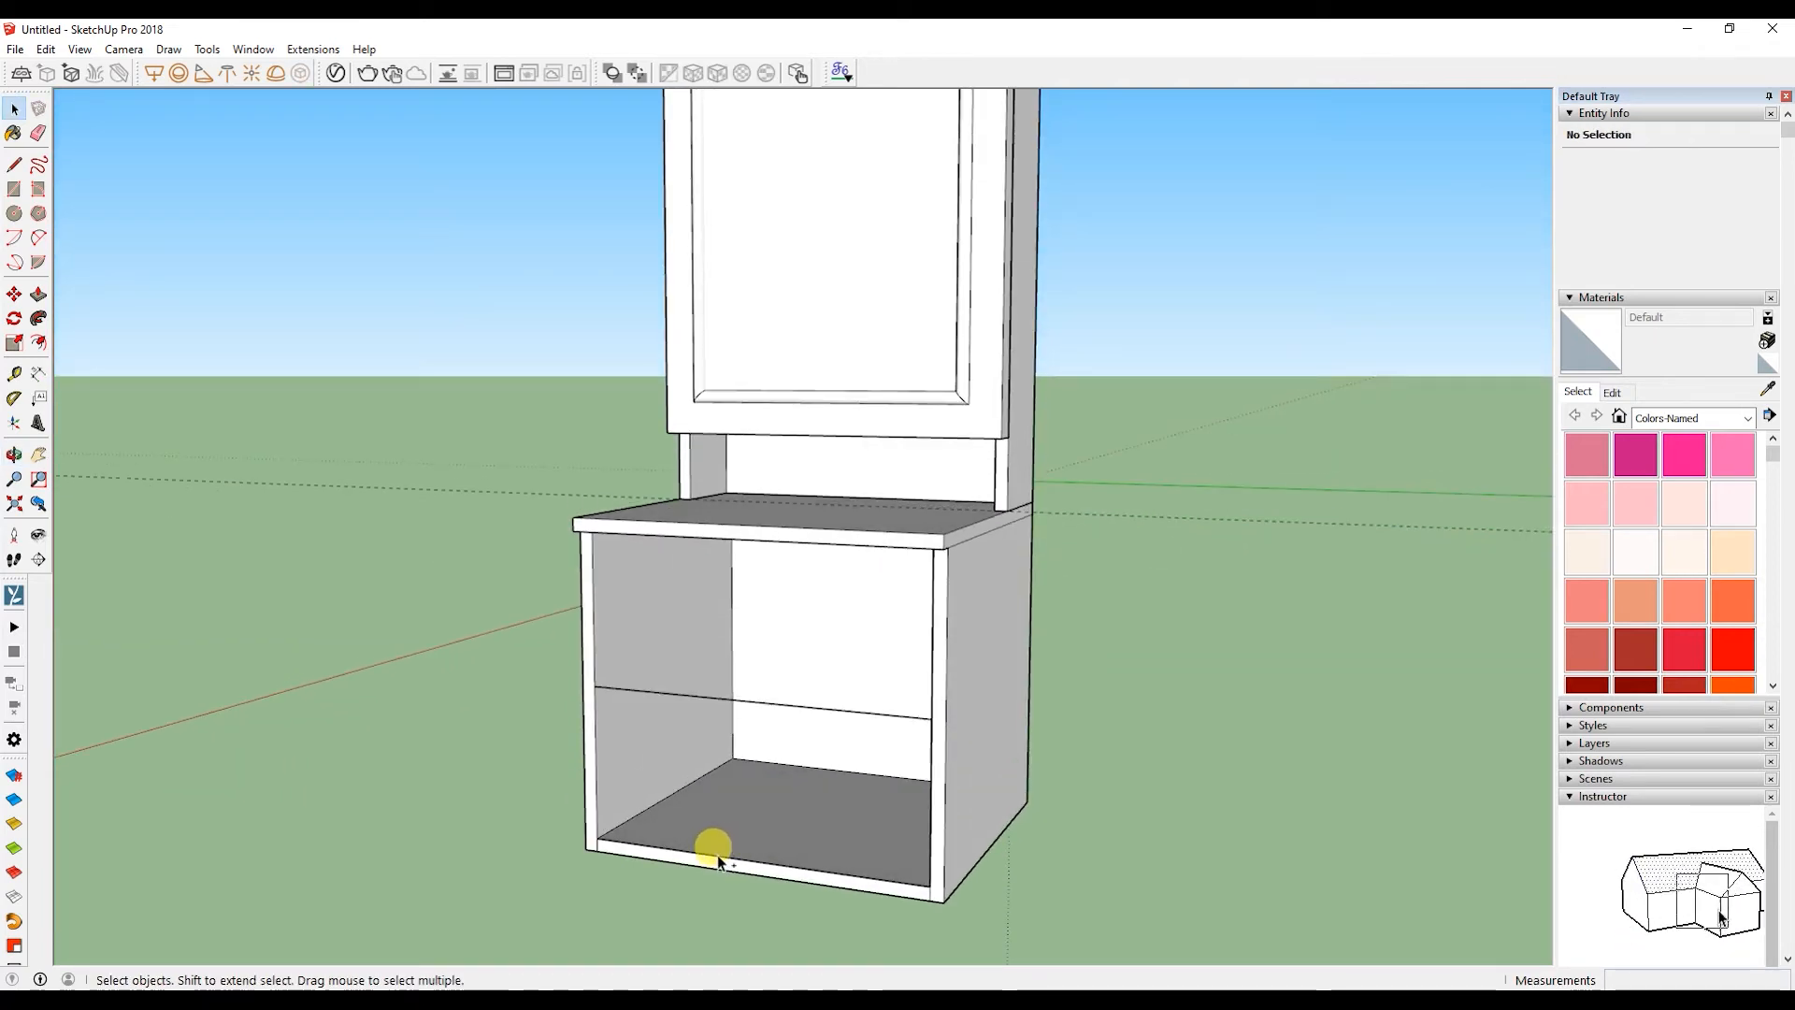
{"action": "left_click", "coordinate": [720, 860]}
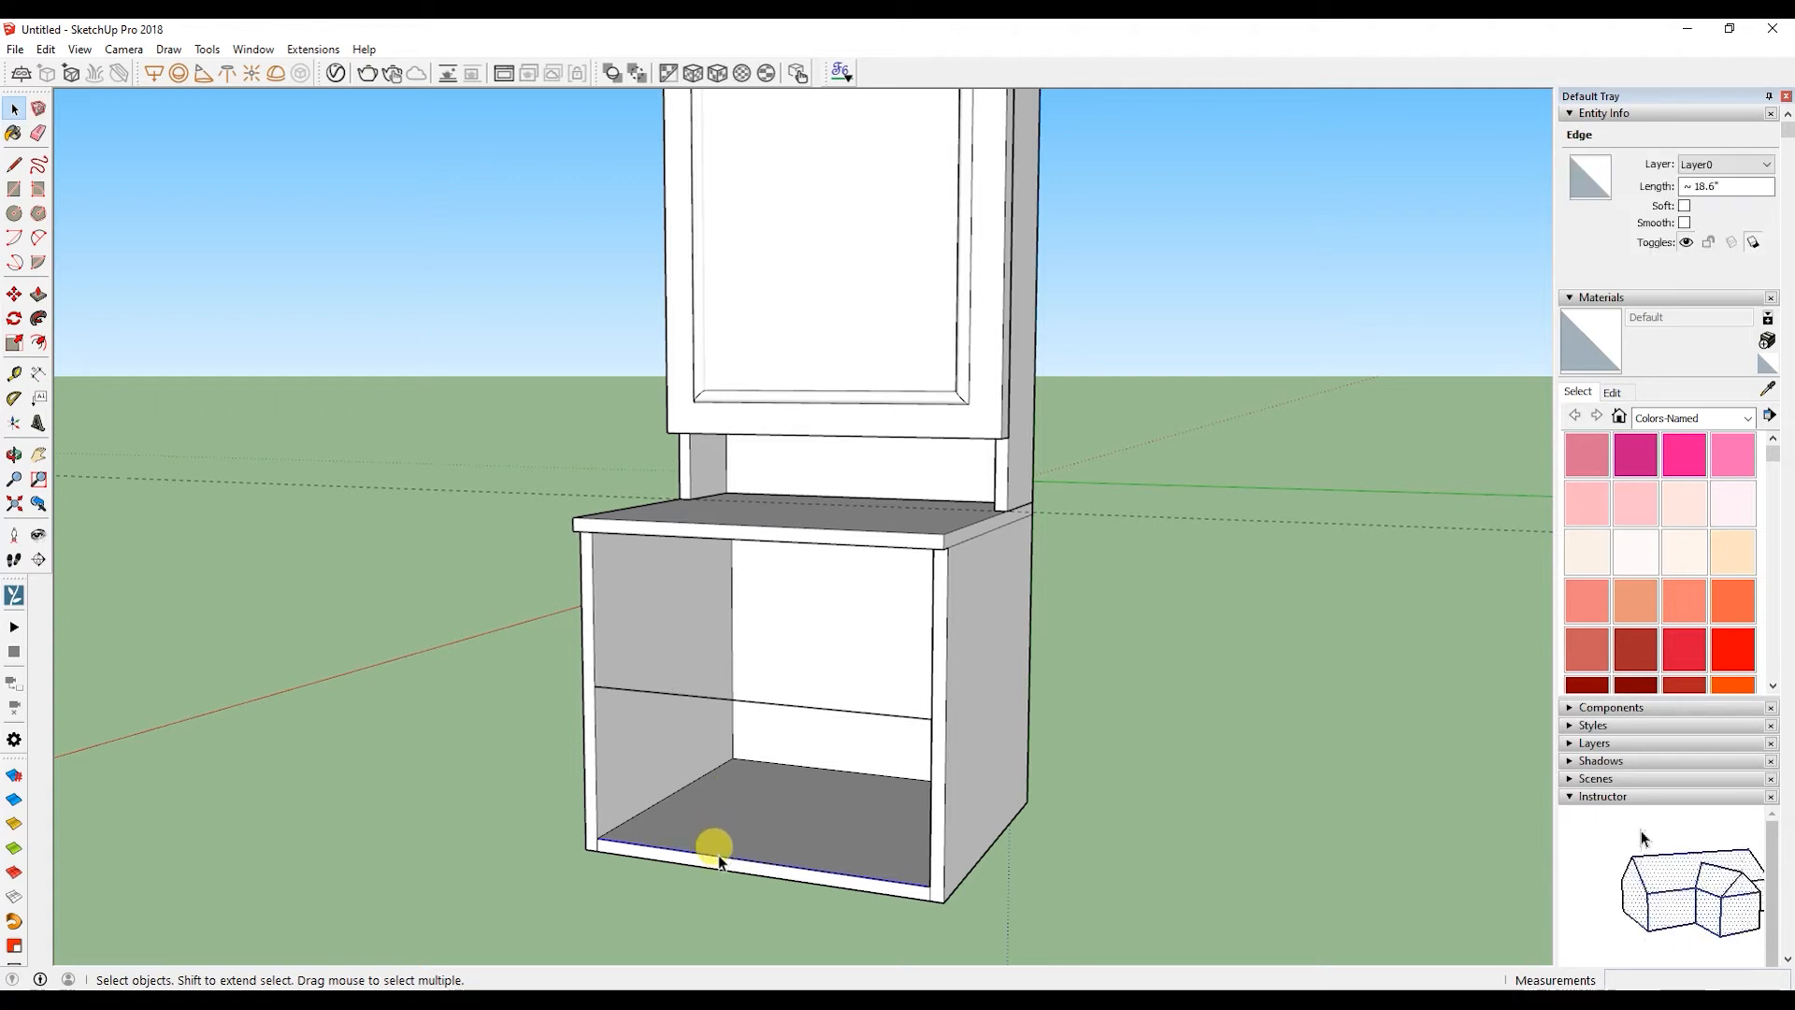
{"action": "key", "text": "Delete"}
{"action": "middle_click_drag", "start_coordinate": [693, 825], "coordinate": [766, 776]}
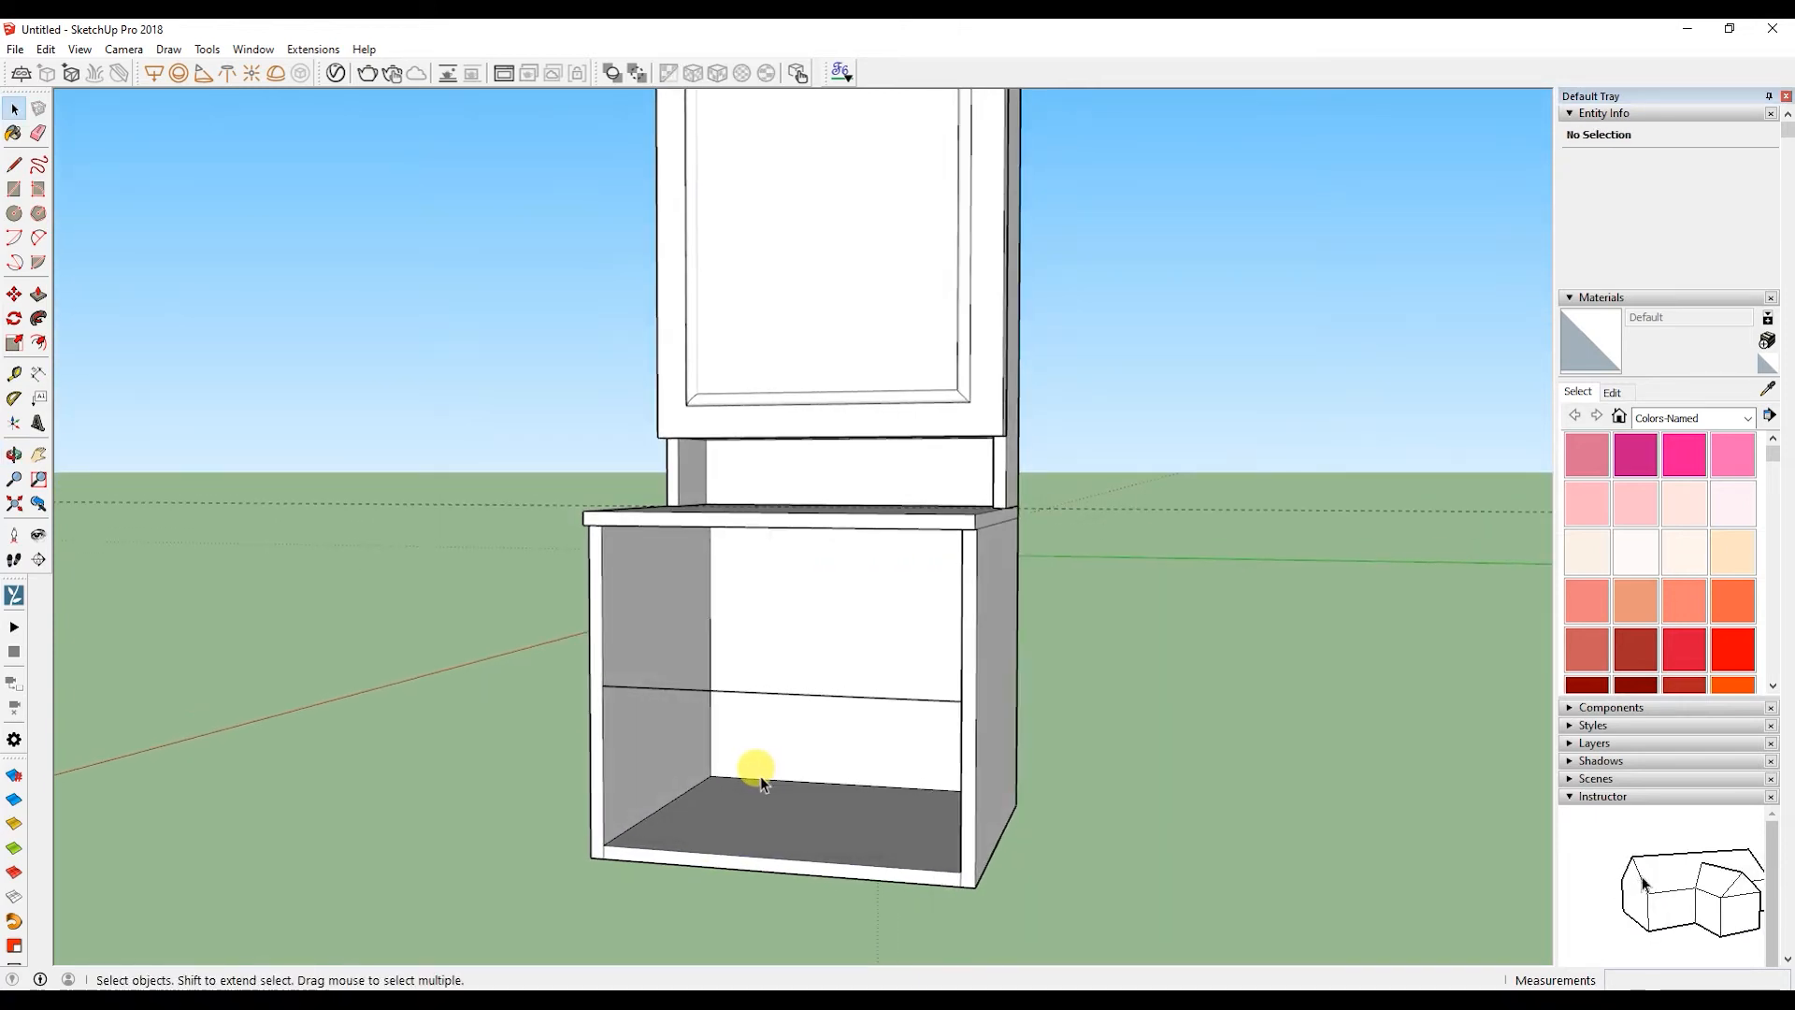
- Draw a rectangle covering the compartment floor and pull it up to the middle line to form the lower drawer block
{"action": "key", "text": "r"}
{"action": "left_click", "coordinate": [710, 775]}
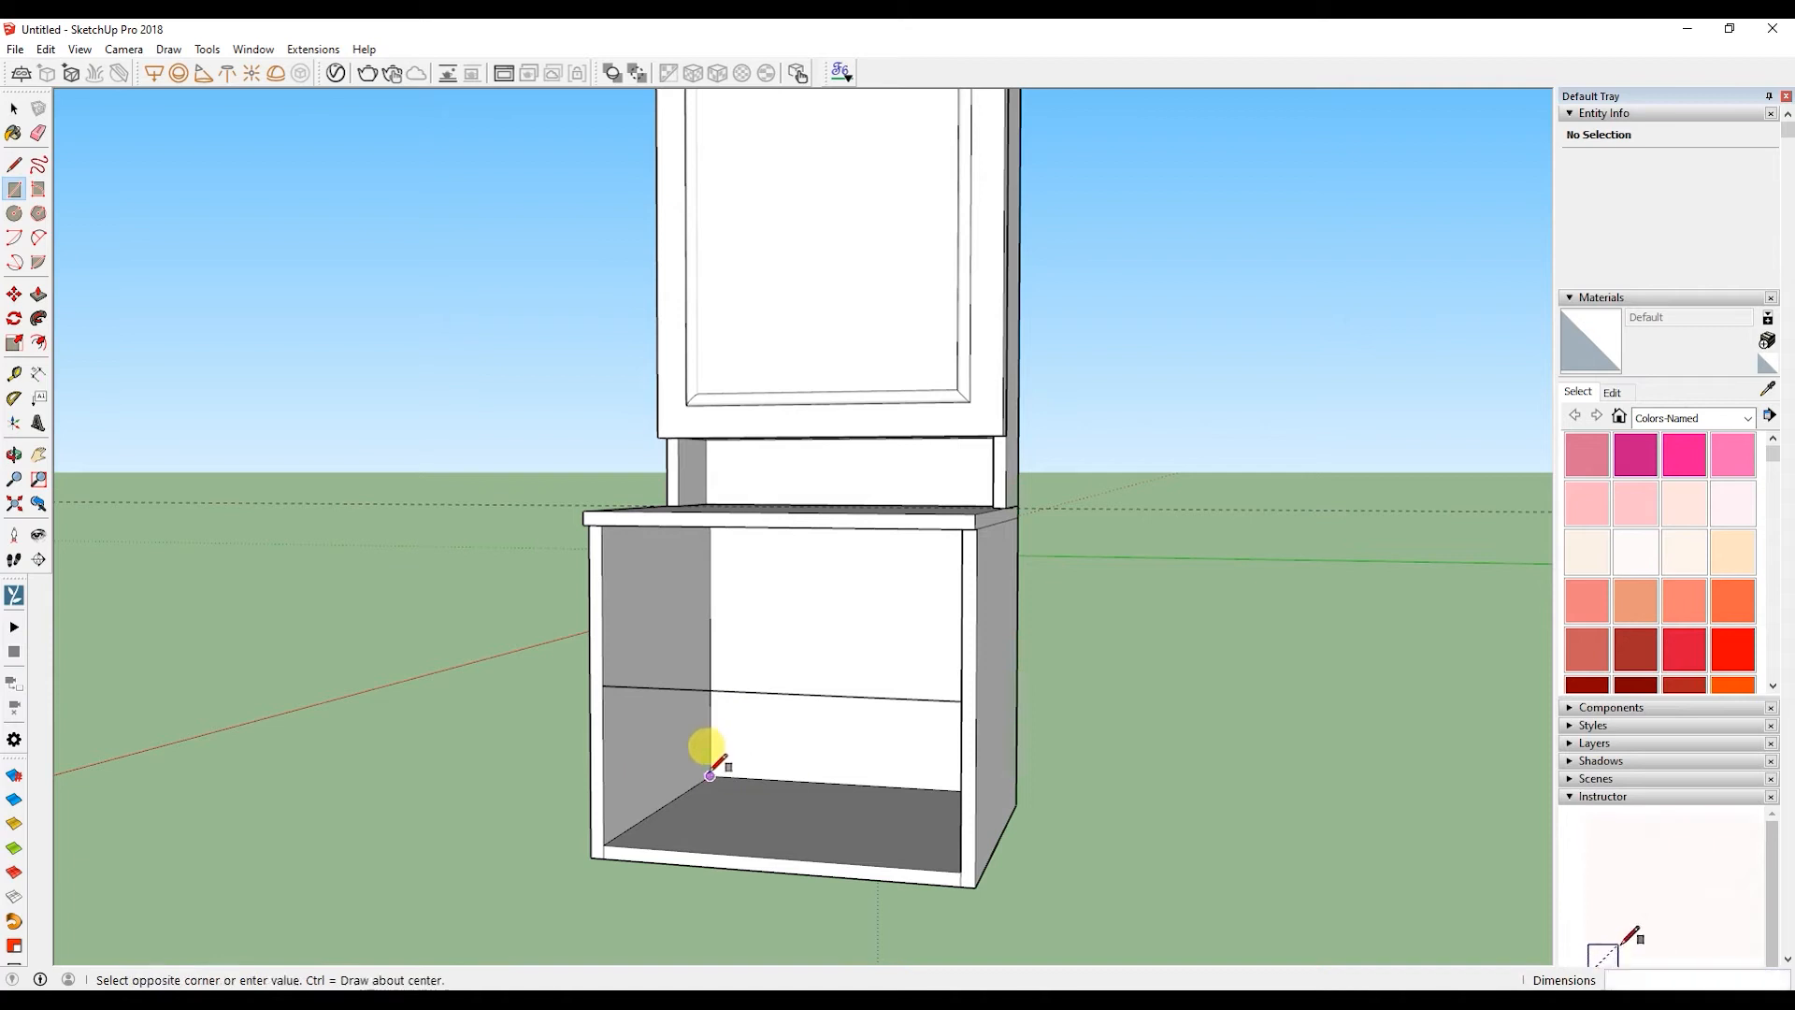
{"action": "left_click", "coordinate": [960, 872]}
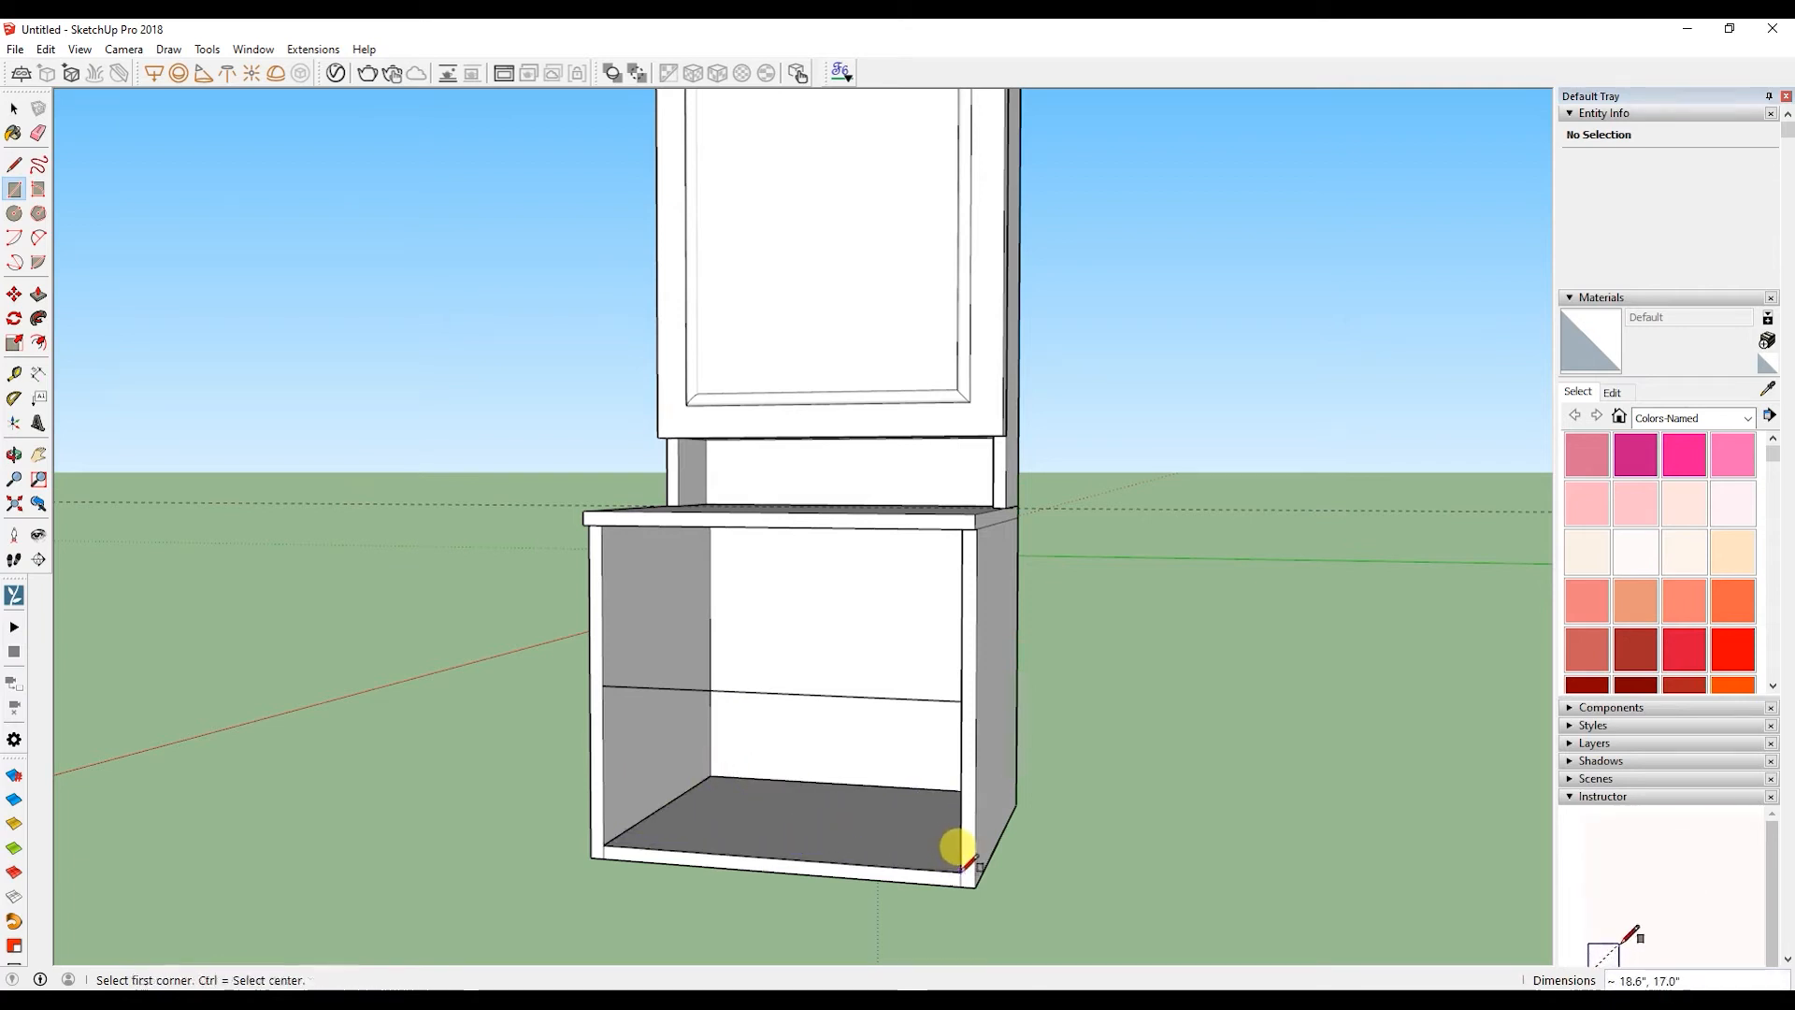
{"action": "key", "text": "space"}
{"action": "left_click", "coordinate": [792, 811]}
{"action": "key", "text": "p"}
{"action": "left_click_drag", "start_coordinate": [776, 806], "coordinate": [586, 682]}
- Group the lower drawer block and move it forward so it projects out of the cabinet base
{"action": "key", "text": "space"}
{"action": "double_click", "coordinate": [761, 748]}
{"action": "right_click", "coordinate": [761, 748]}
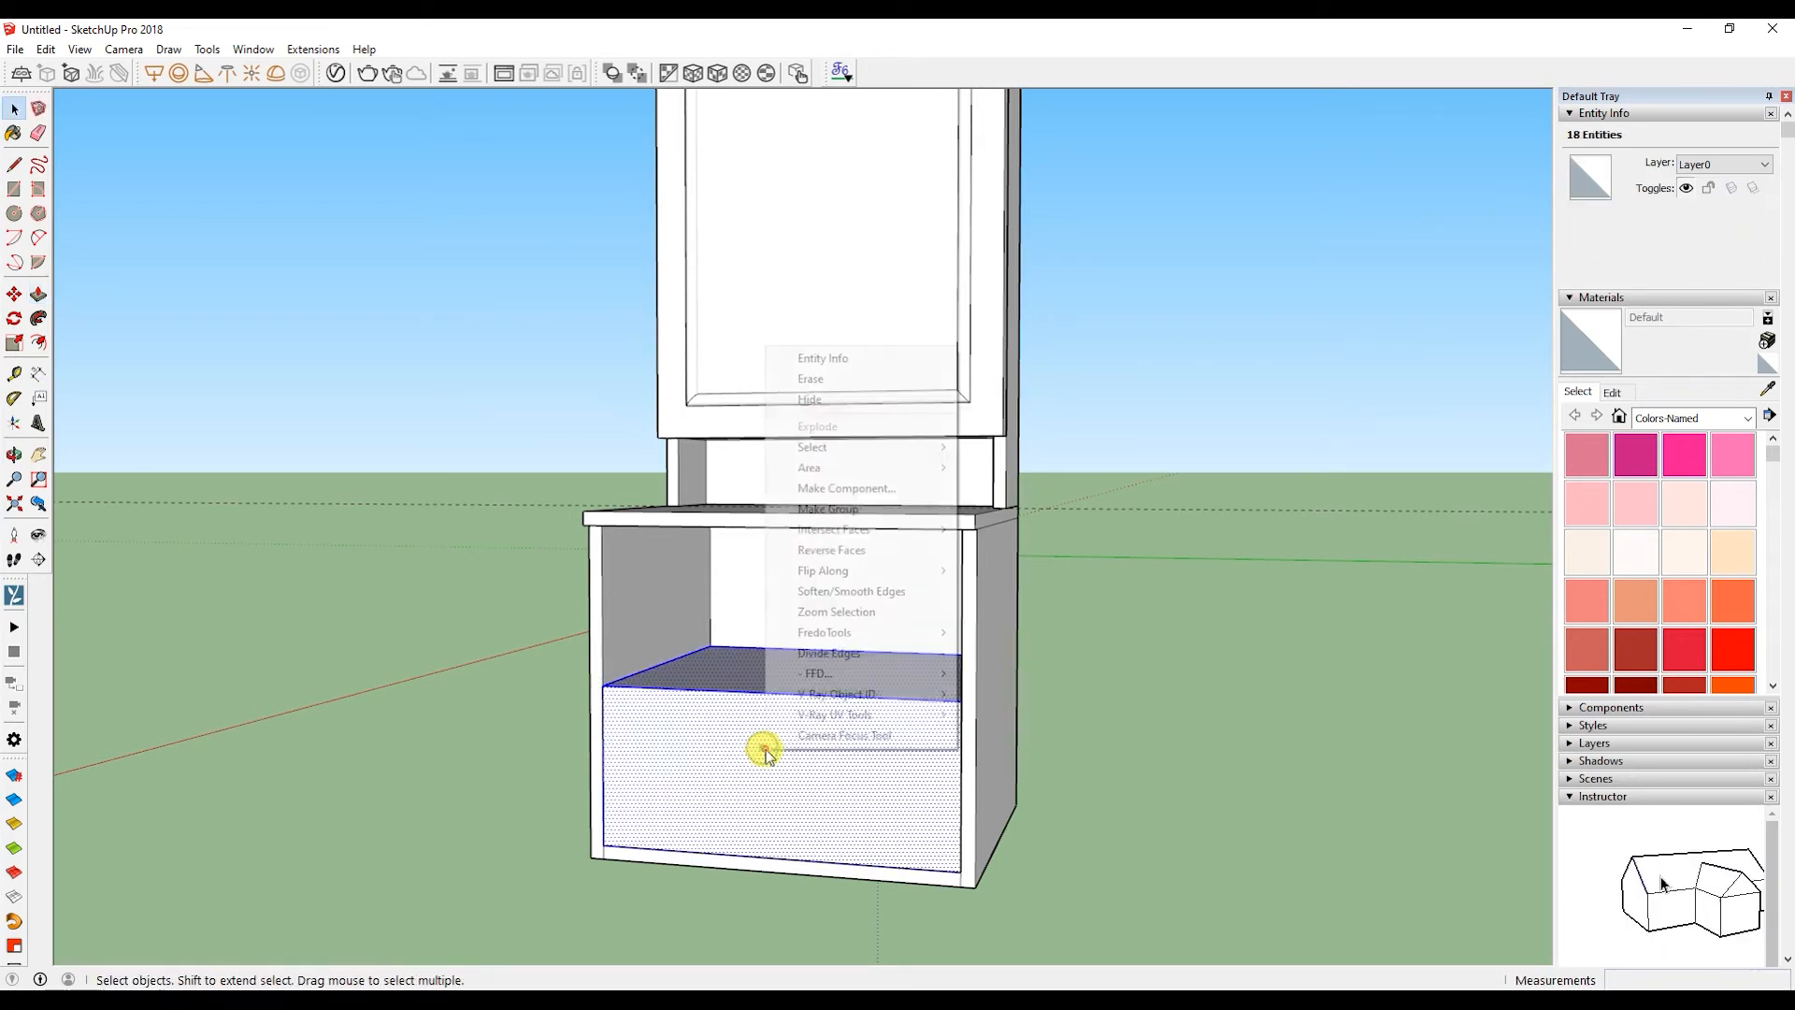
{"action": "left_click", "coordinate": [858, 511]}
{"action": "middle_click_drag", "start_coordinate": [833, 546], "coordinate": [789, 745]}
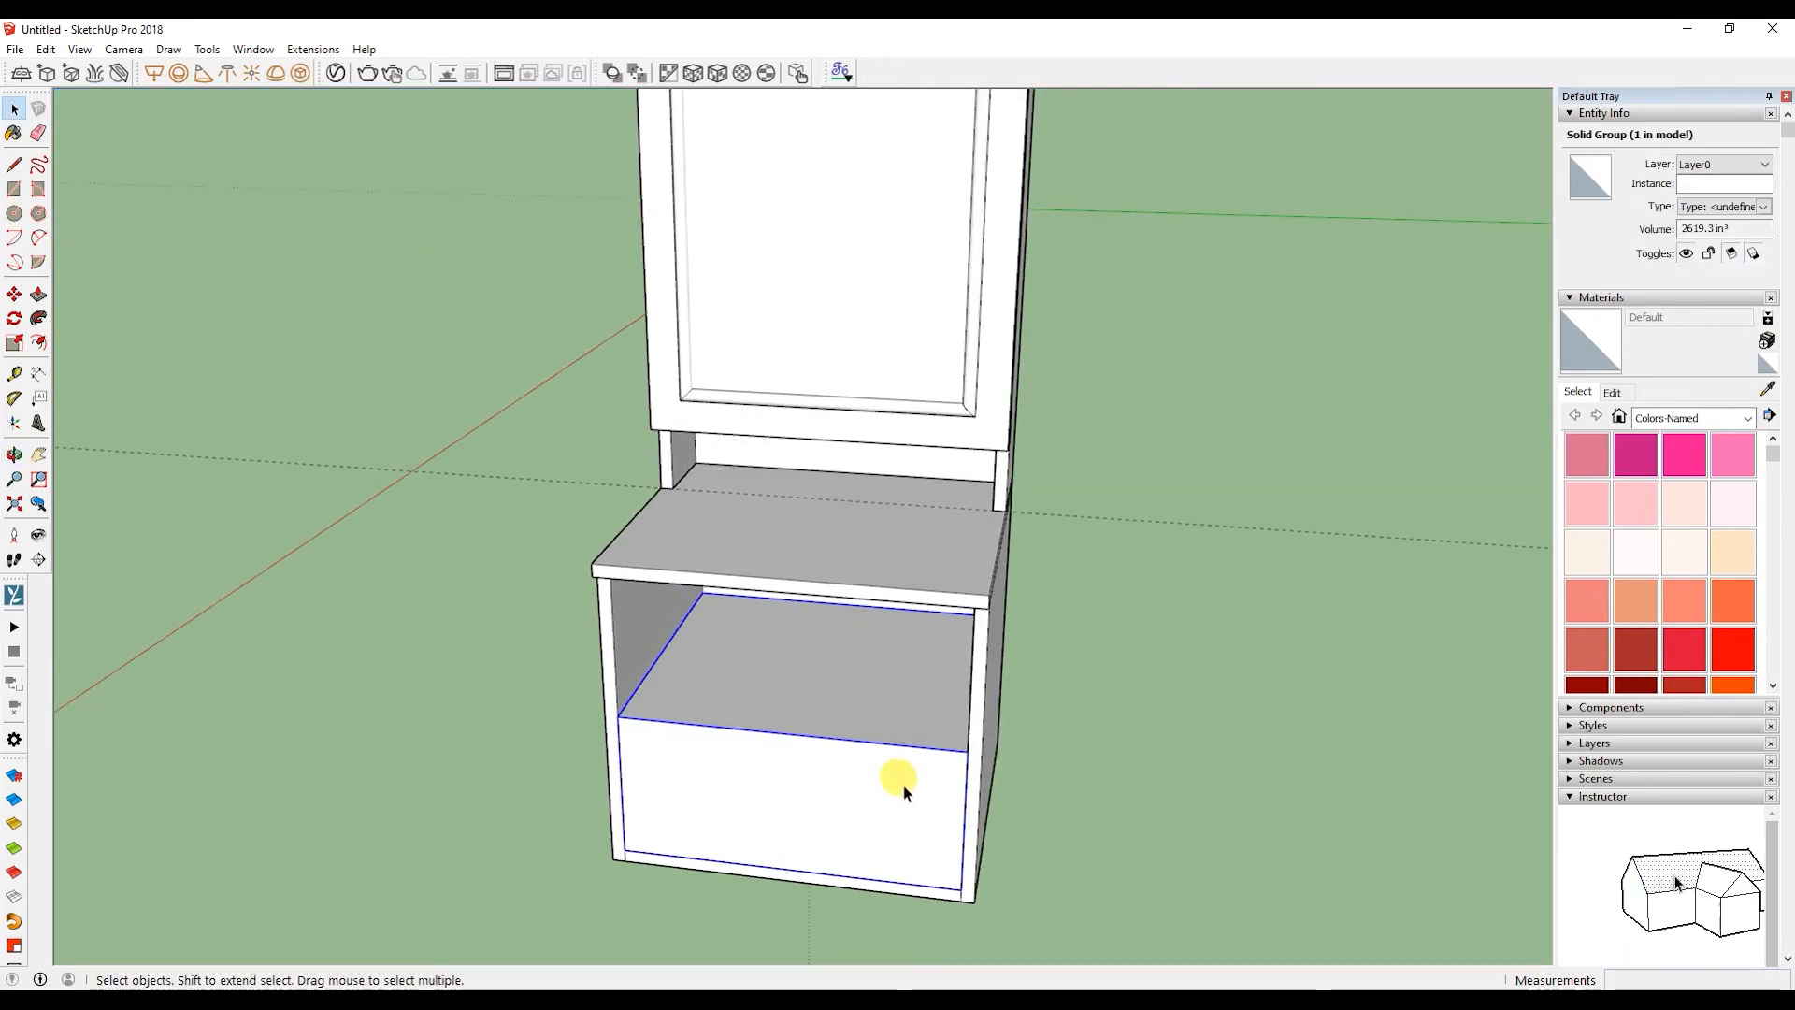
{"action": "key", "text": "m"}
{"action": "left_click_drag", "start_coordinate": [963, 748], "coordinate": [800, 753]}
{"action": "mouse_move", "coordinate": [799, 754]}
{"action": "middle_mouse_down"}
{"action": "mouse_move", "coordinate": [742, 765]}
{"action": "mouse_move", "coordinate": [845, 669]}
{"action": "mouse_move", "coordinate": [782, 754]}
{"action": "mouse_move", "coordinate": [789, 785]}
{"action": "middle_mouse_up"}
{"action": "key", "text": "z"}
{"action": "key", "text": "space"}
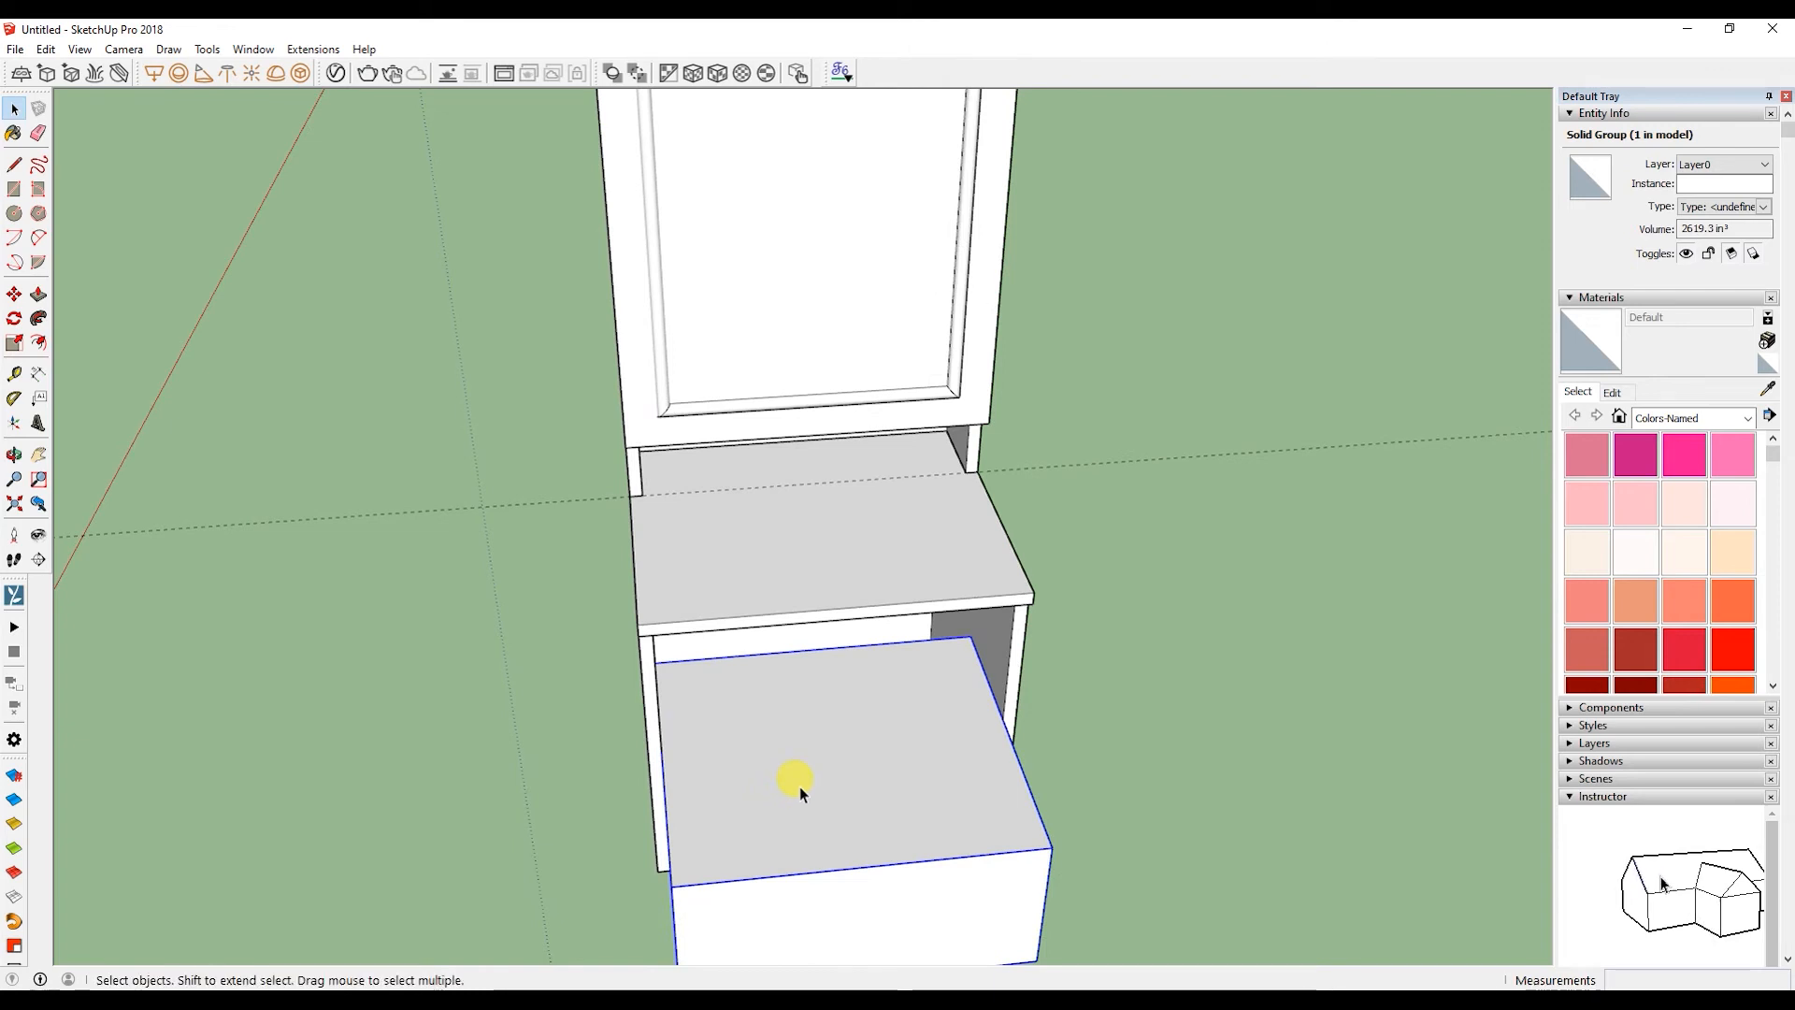
- Explode the drawer block's group and offset its top face inward by 18 mm
{"action": "middle_click_drag", "start_coordinate": [778, 781], "coordinate": [758, 770]}
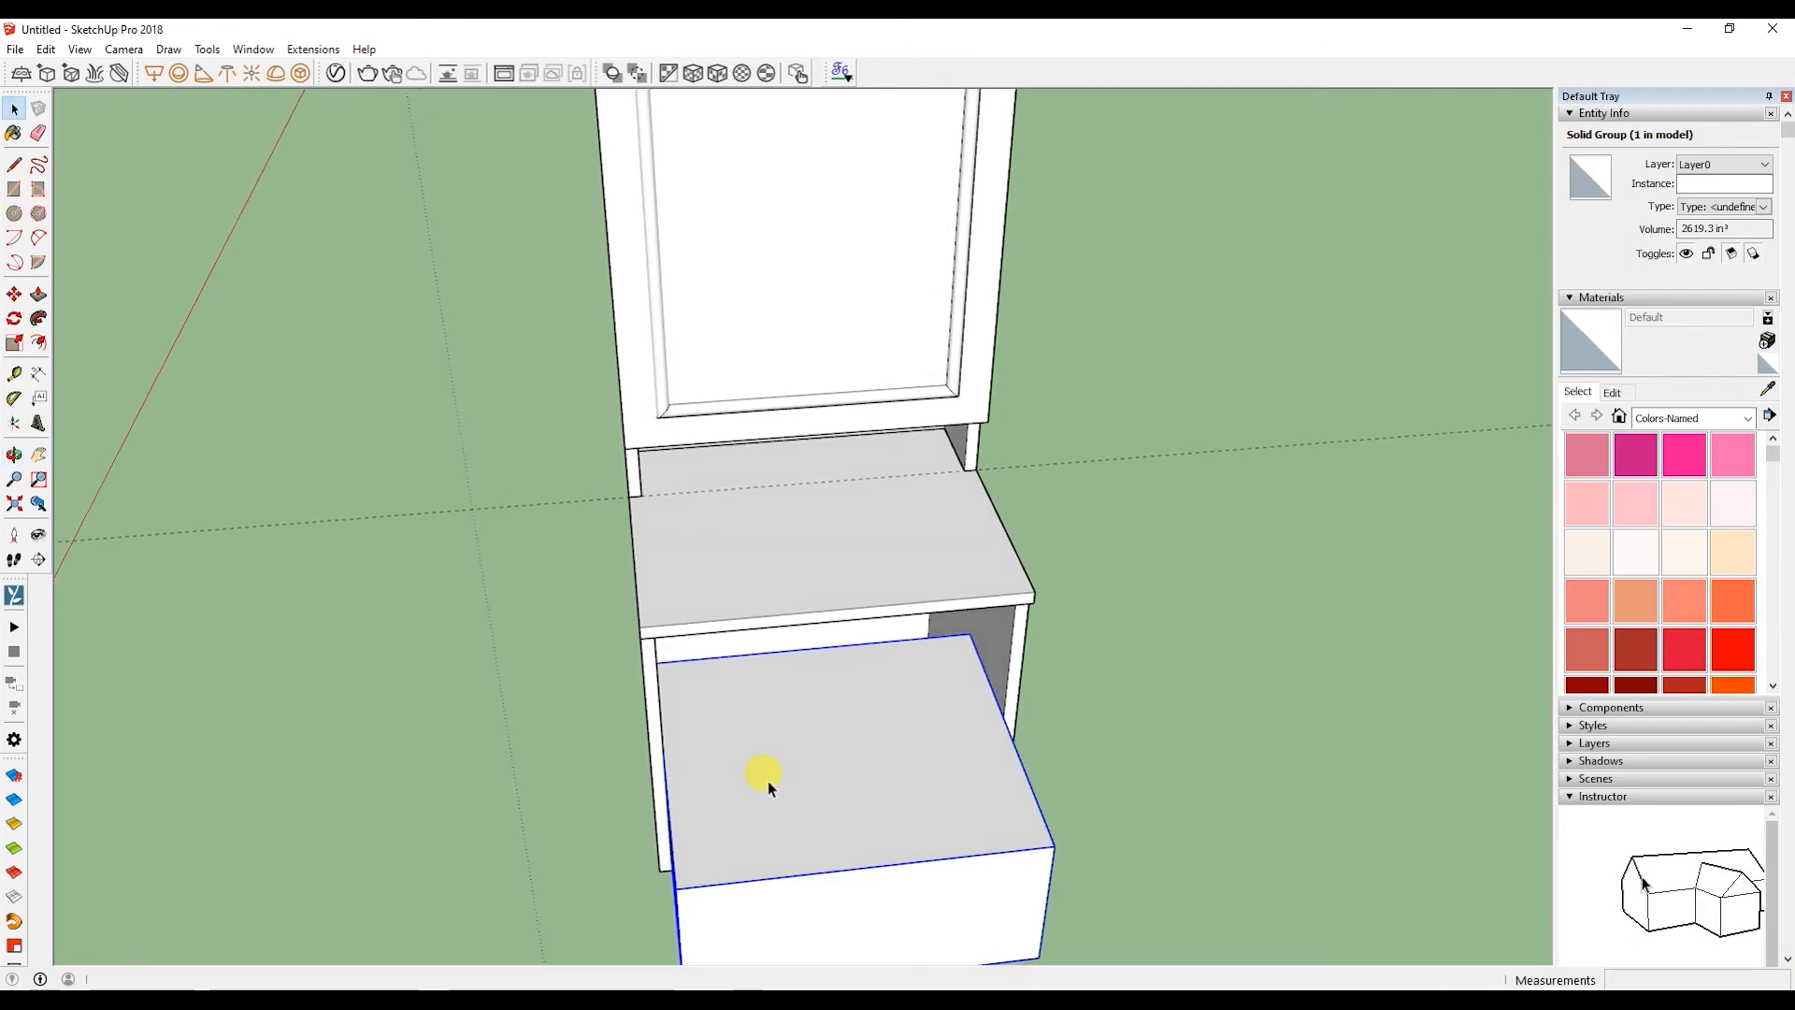
{"action": "right_click", "coordinate": [844, 787]}
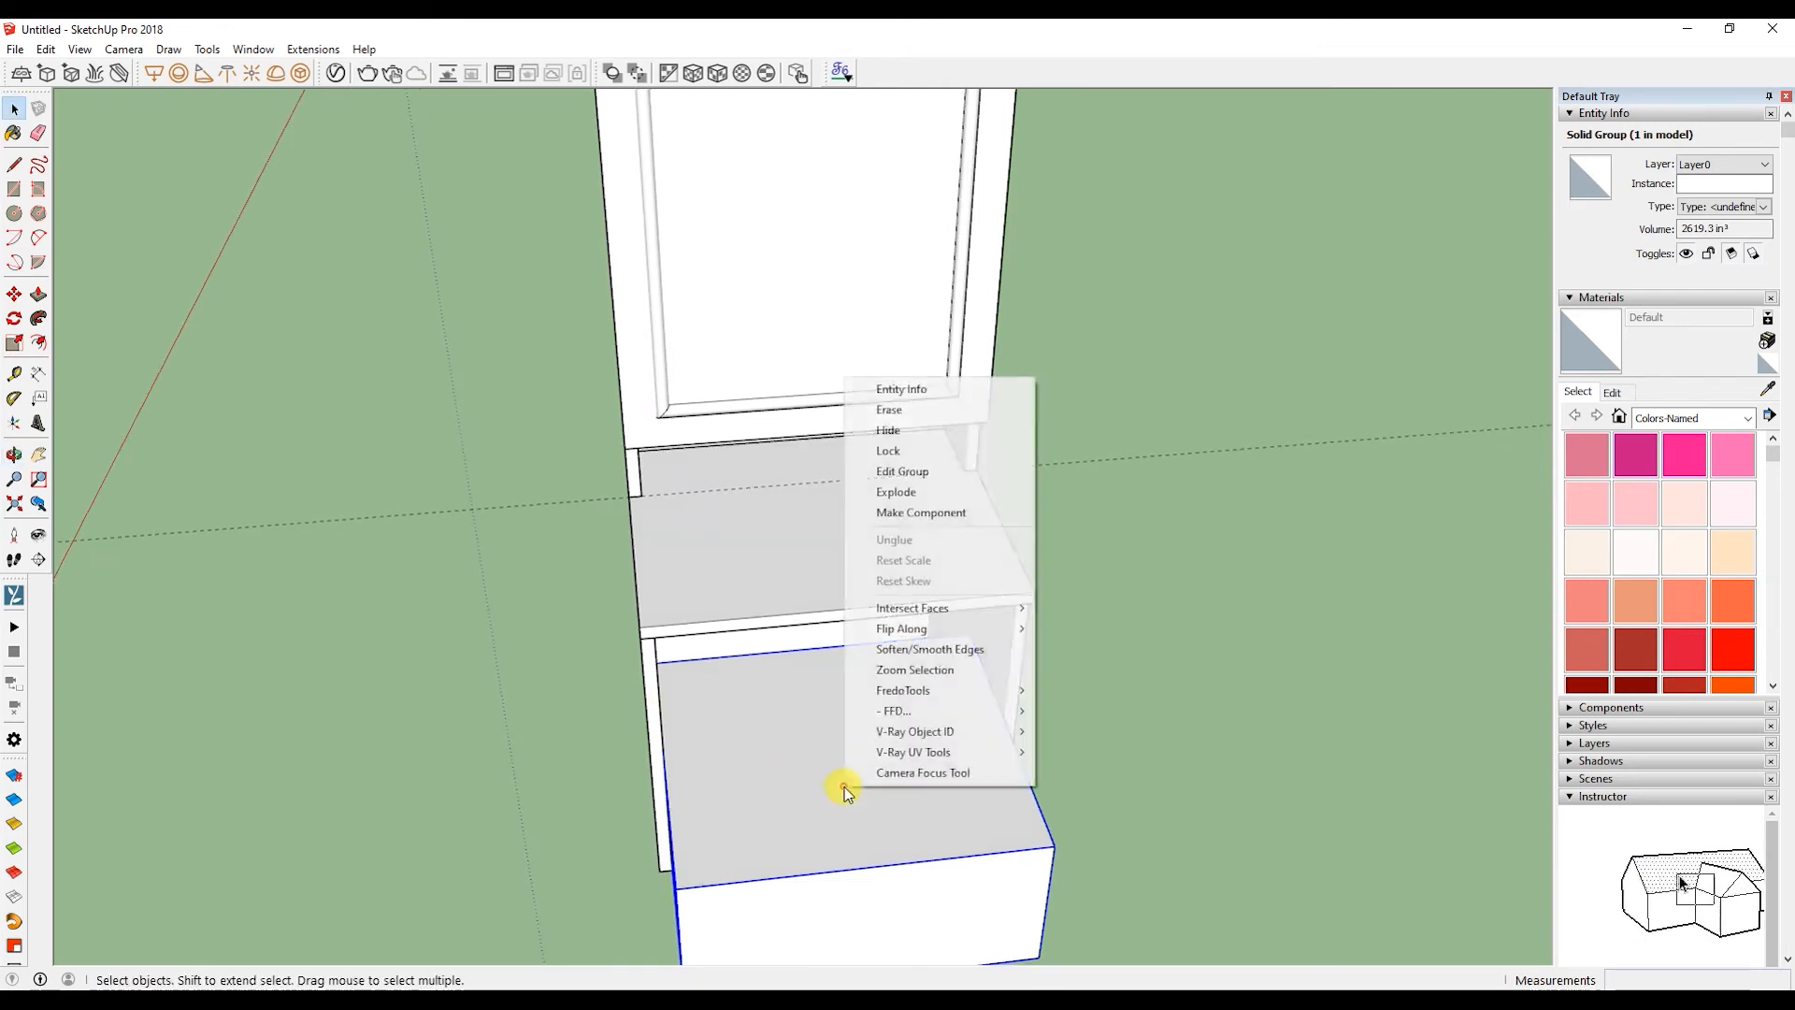
{"action": "left_click", "coordinate": [935, 494]}
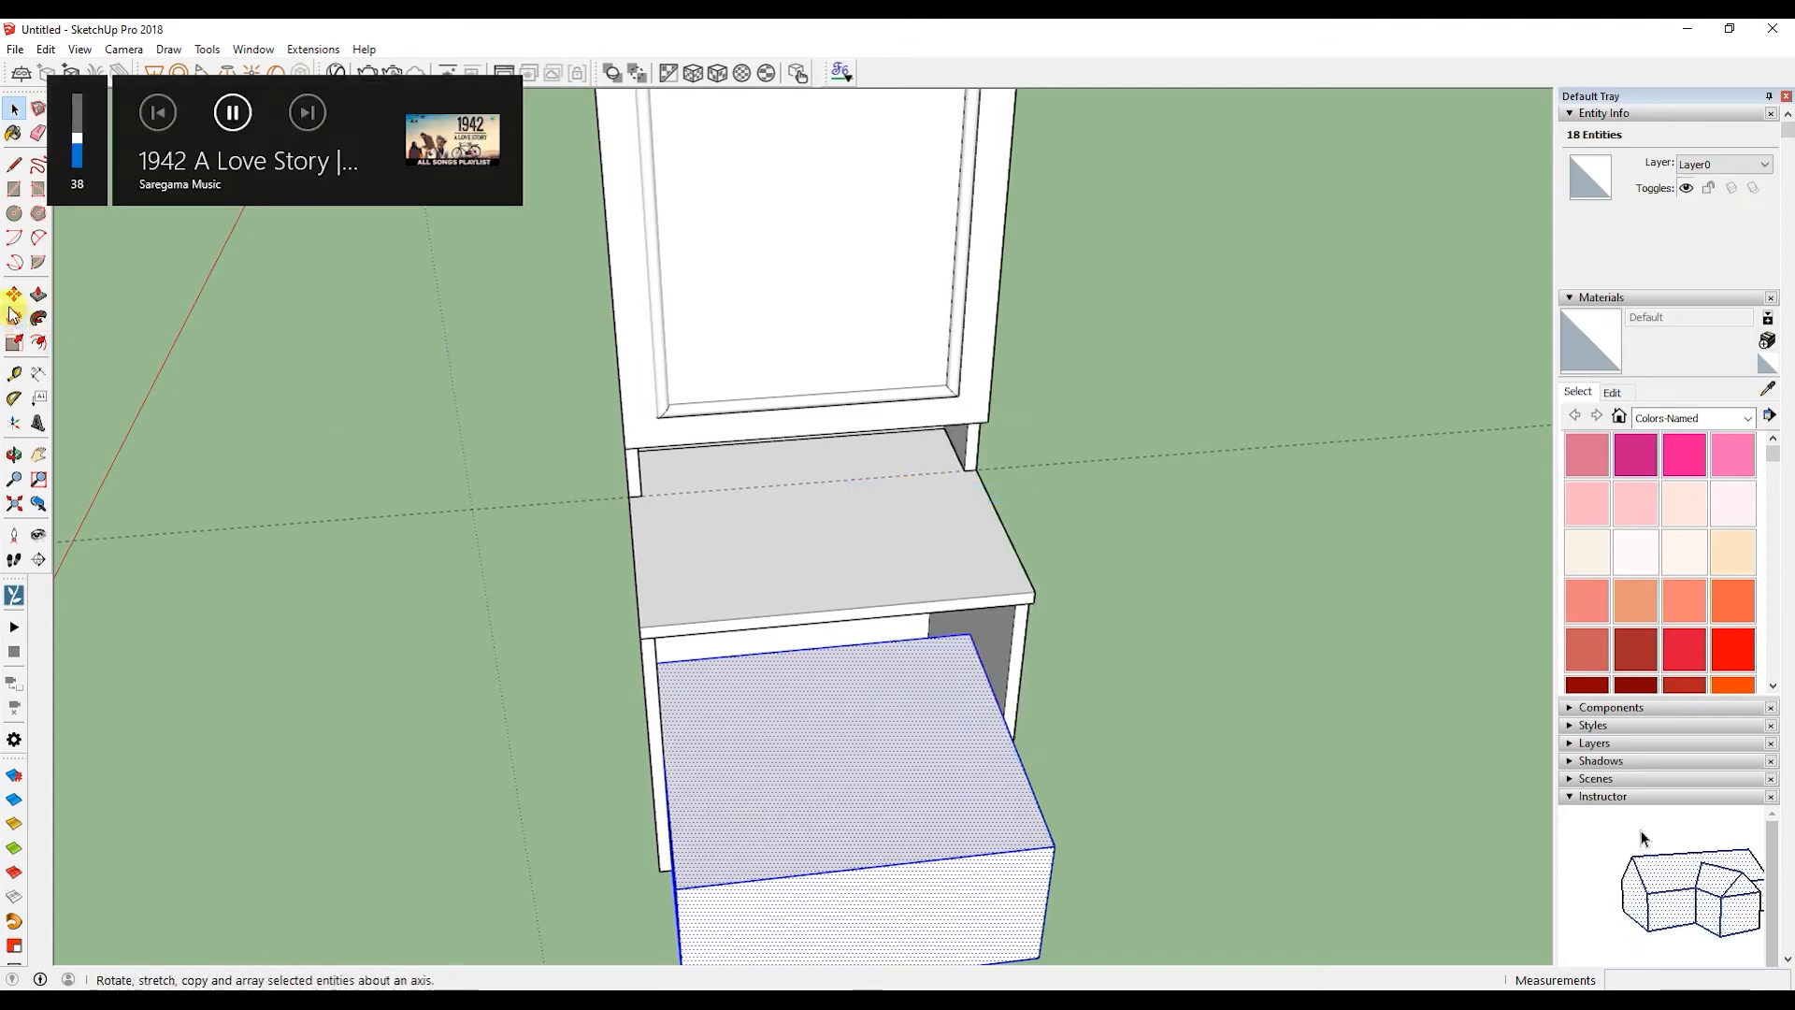
{"action": "left_click", "coordinate": [39, 346]}
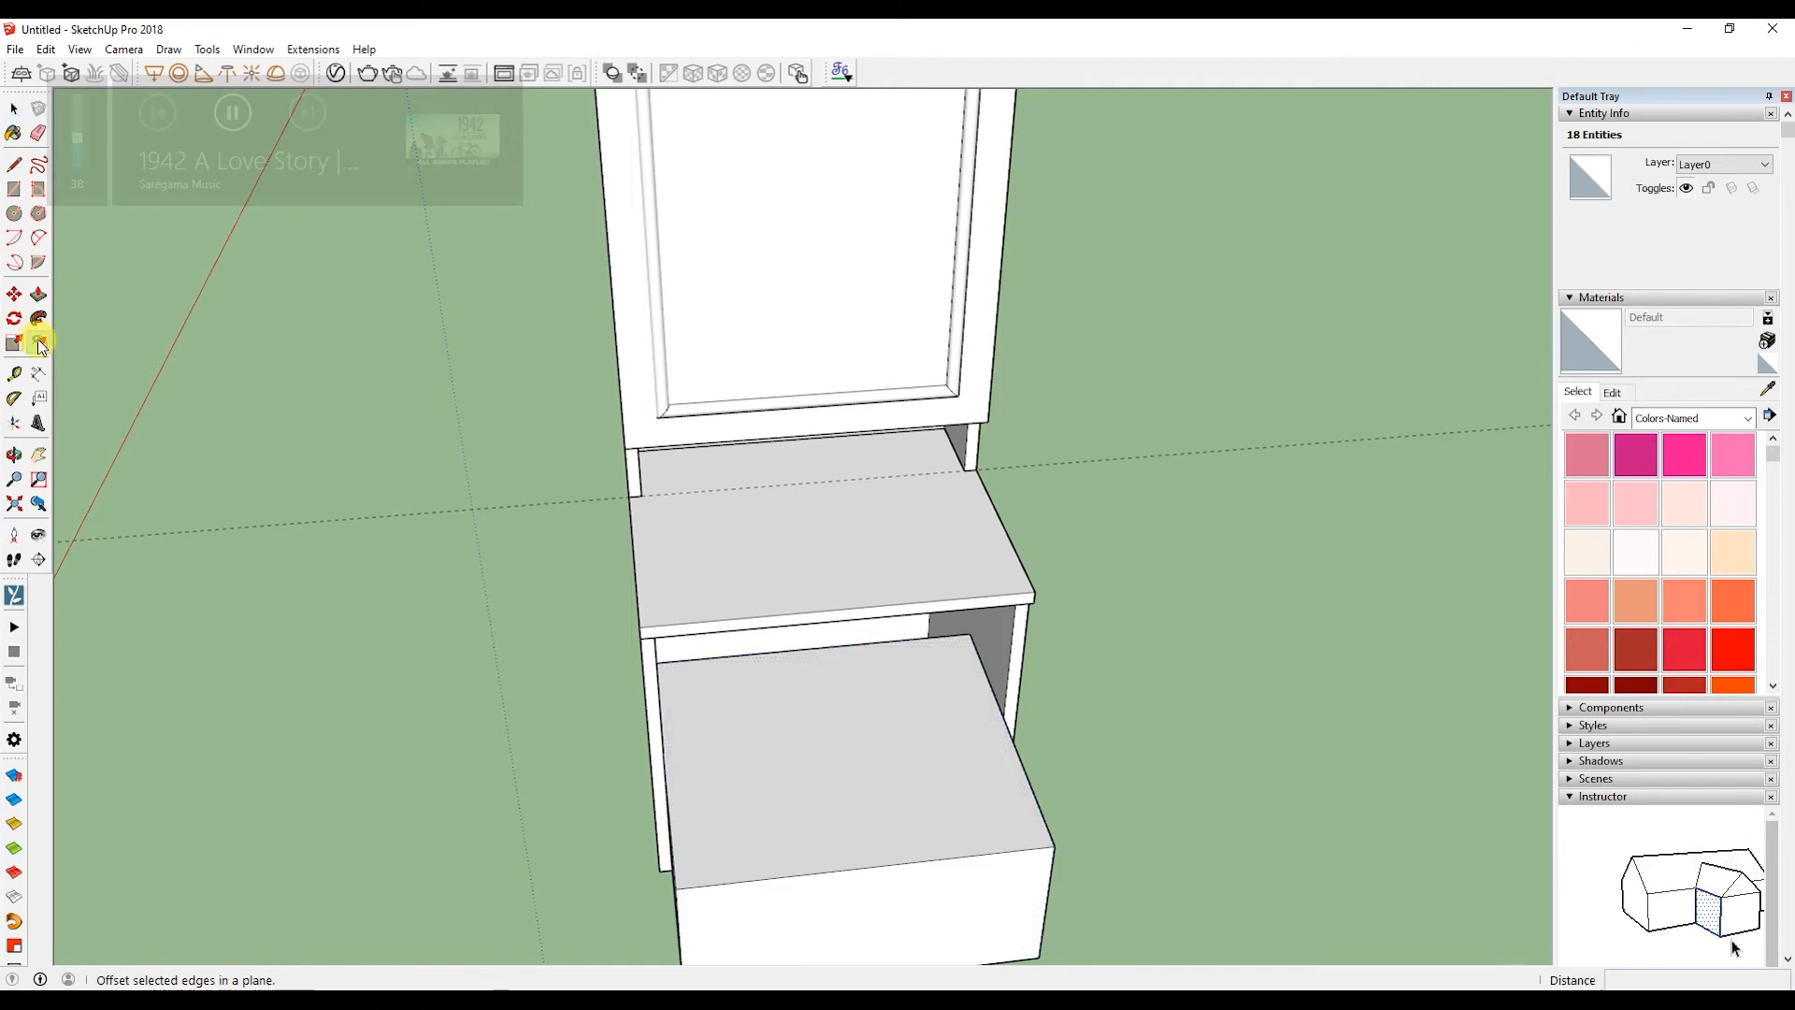
{"action": "left_click", "coordinate": [675, 811]}
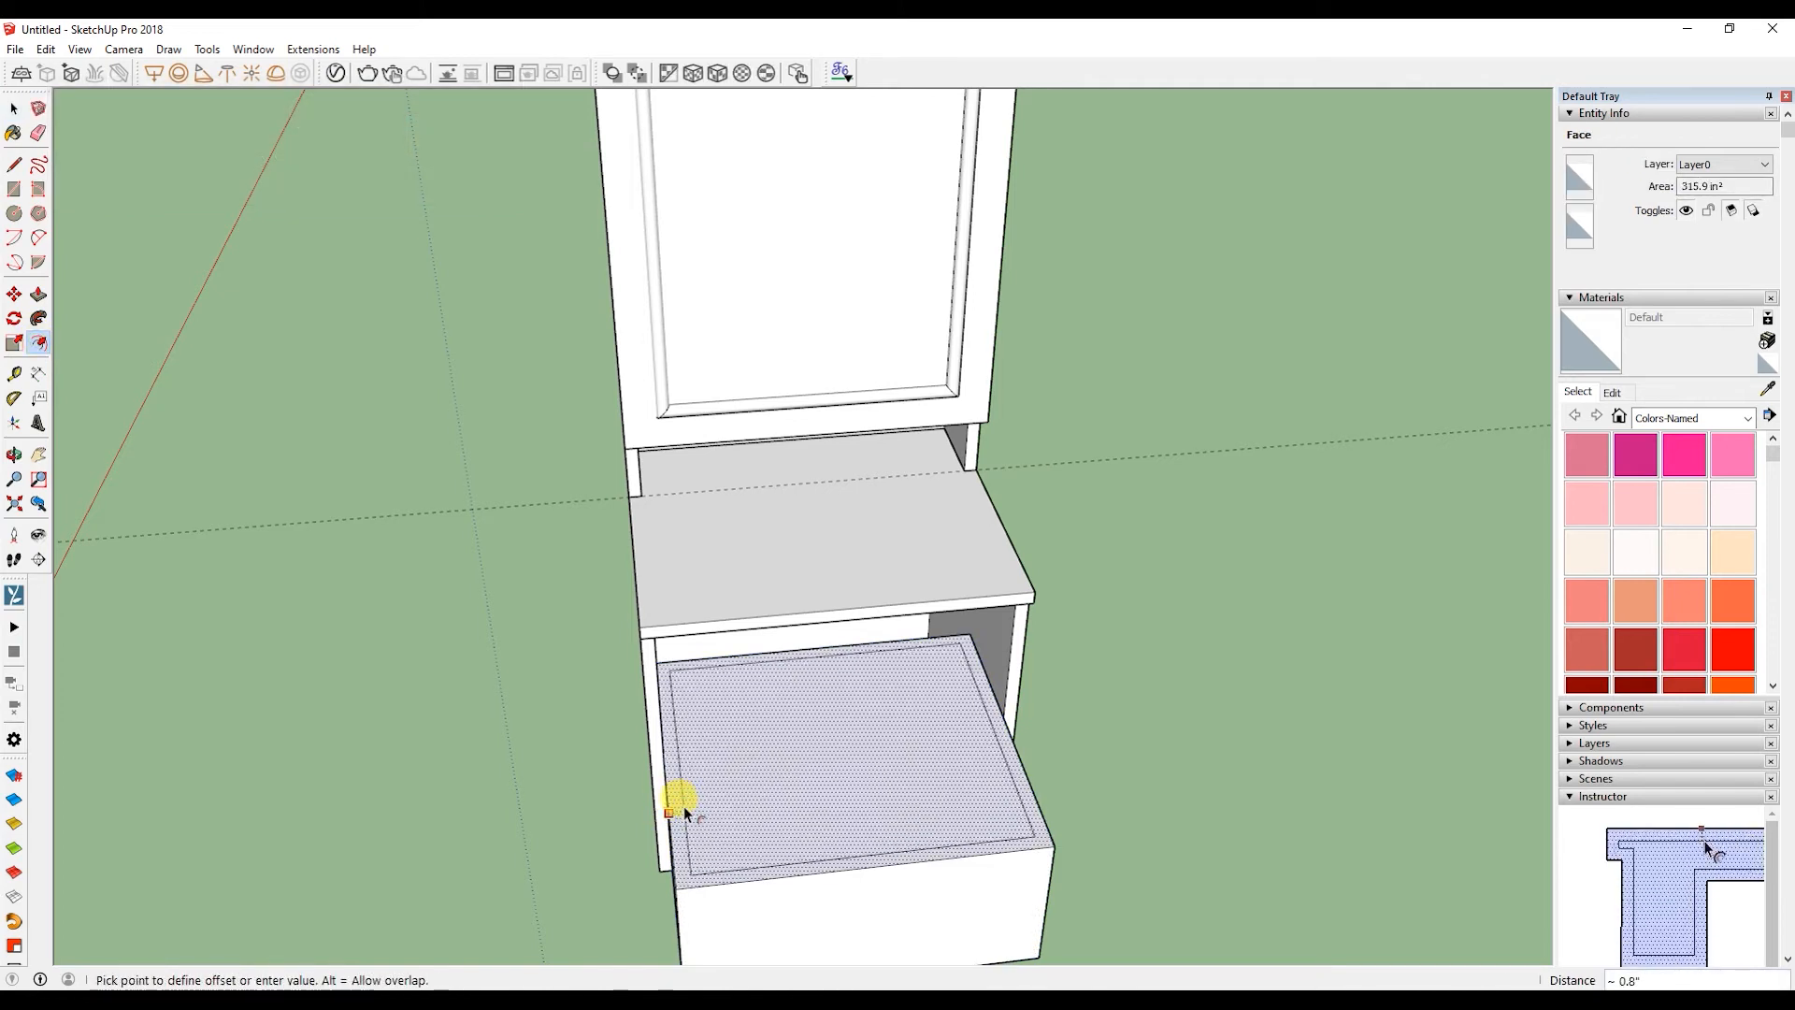
{"action": "left_click", "coordinate": [682, 806]}
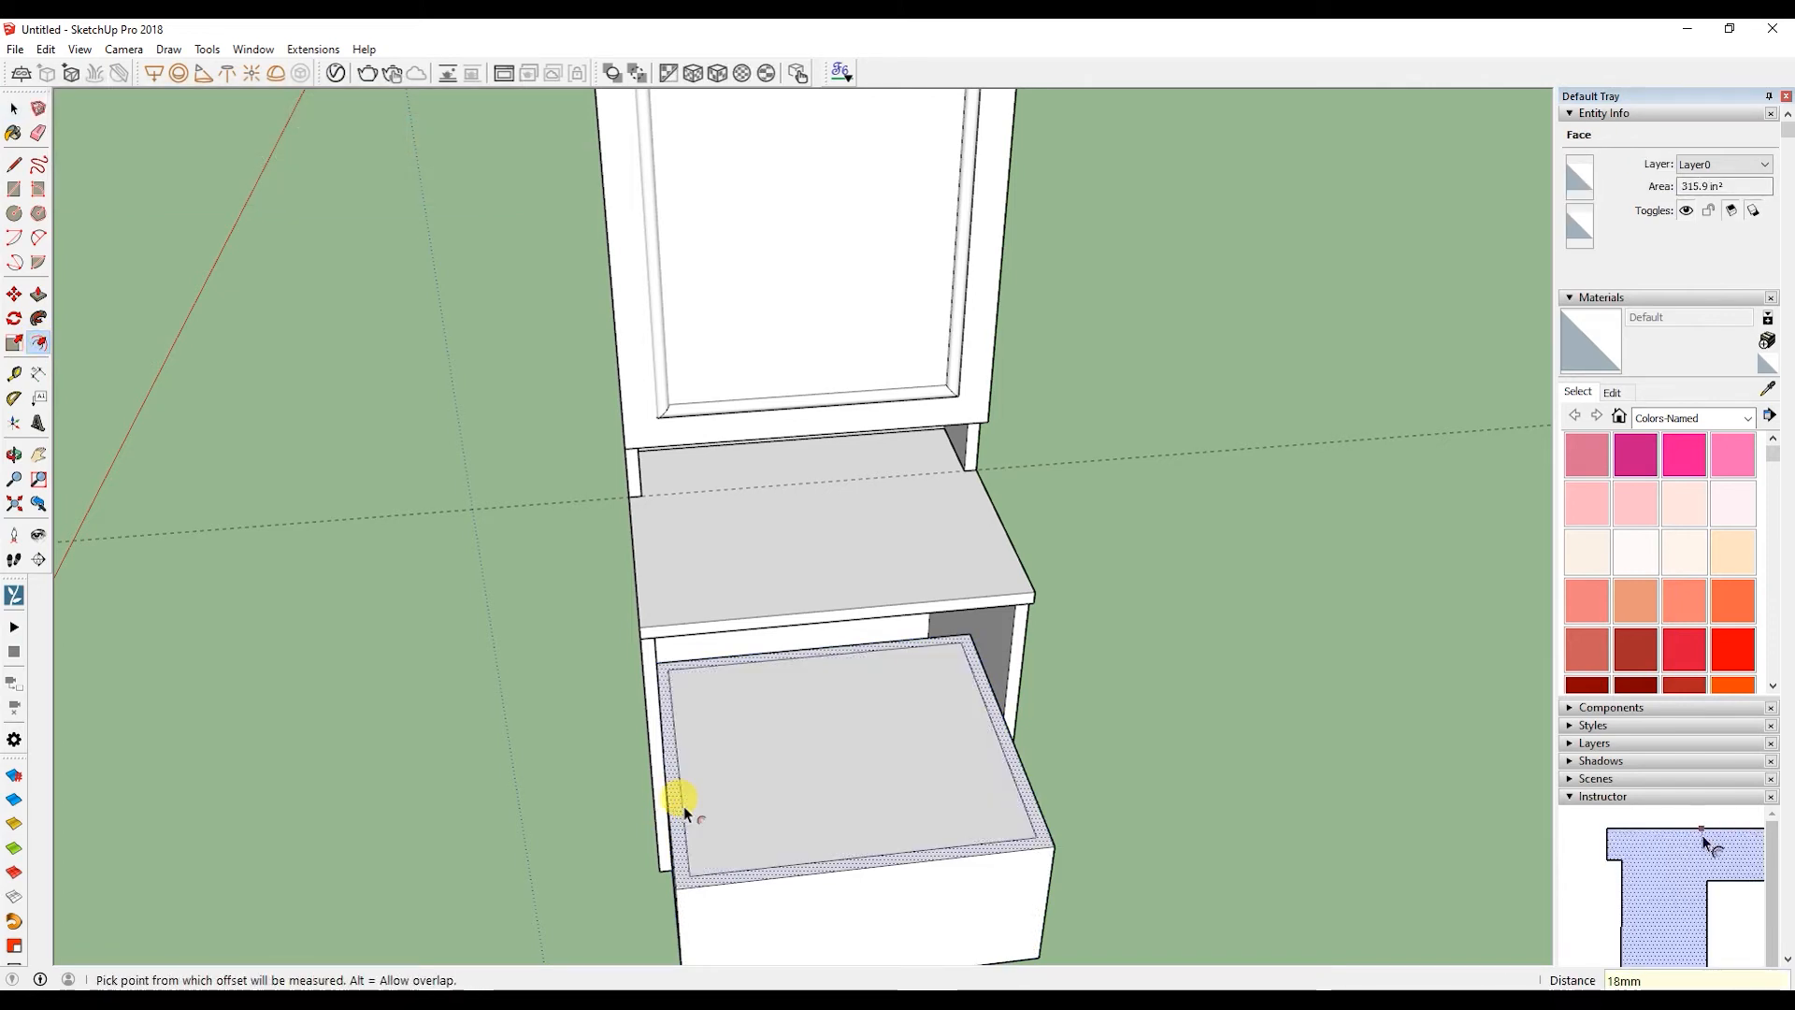
{"action": "key", "text": "space"}
- Try to hollow the drawer block by pushing its inner top face down 5"
{"action": "middle_click_drag", "start_coordinate": [729, 784], "coordinate": [865, 761]}
{"action": "left_click", "coordinate": [736, 804]}
{"action": "key", "text": "p"}
{"action": "left_click", "coordinate": [895, 779]}
{"action": "left_click", "coordinate": [876, 849]}
{"action": "key", "text": "XF86AudioLowerVolume"}
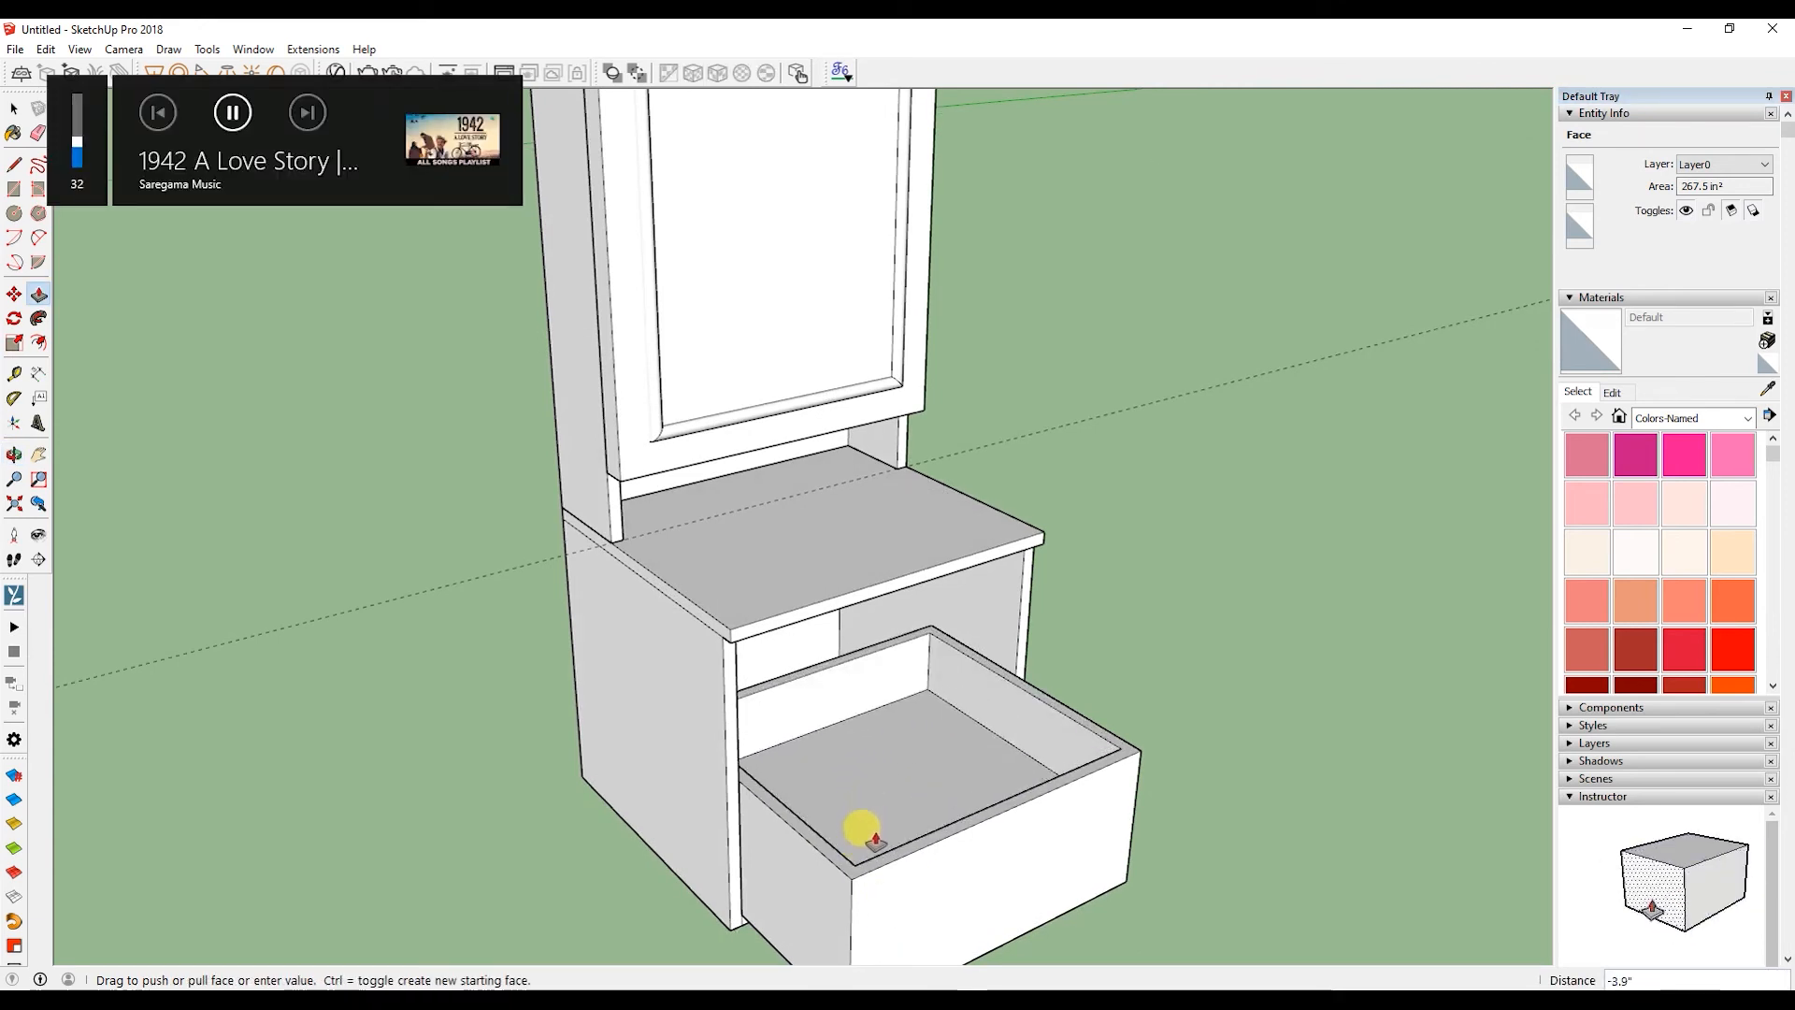
{"action": "type", "text": "5"}
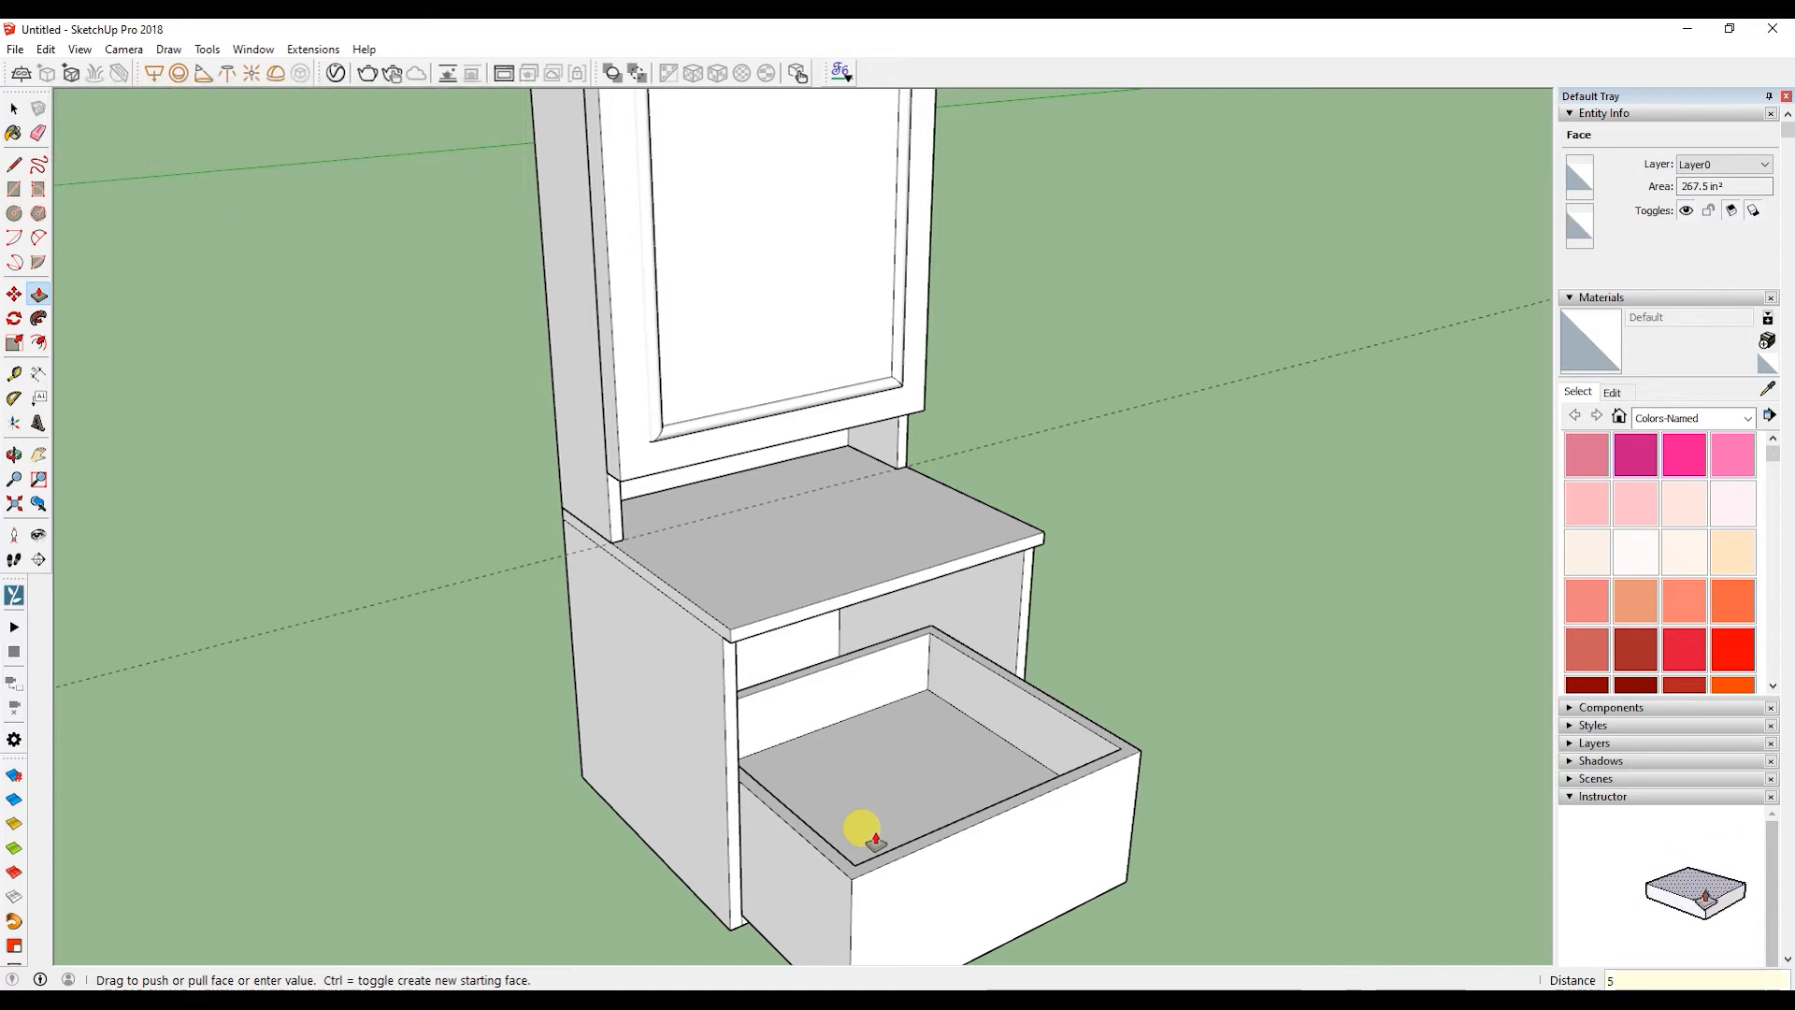
{"action": "key", "text": "Return"}
{"action": "key", "text": "space"}
{"action": "middle_click_drag", "start_coordinate": [860, 837], "coordinate": [935, 664]}
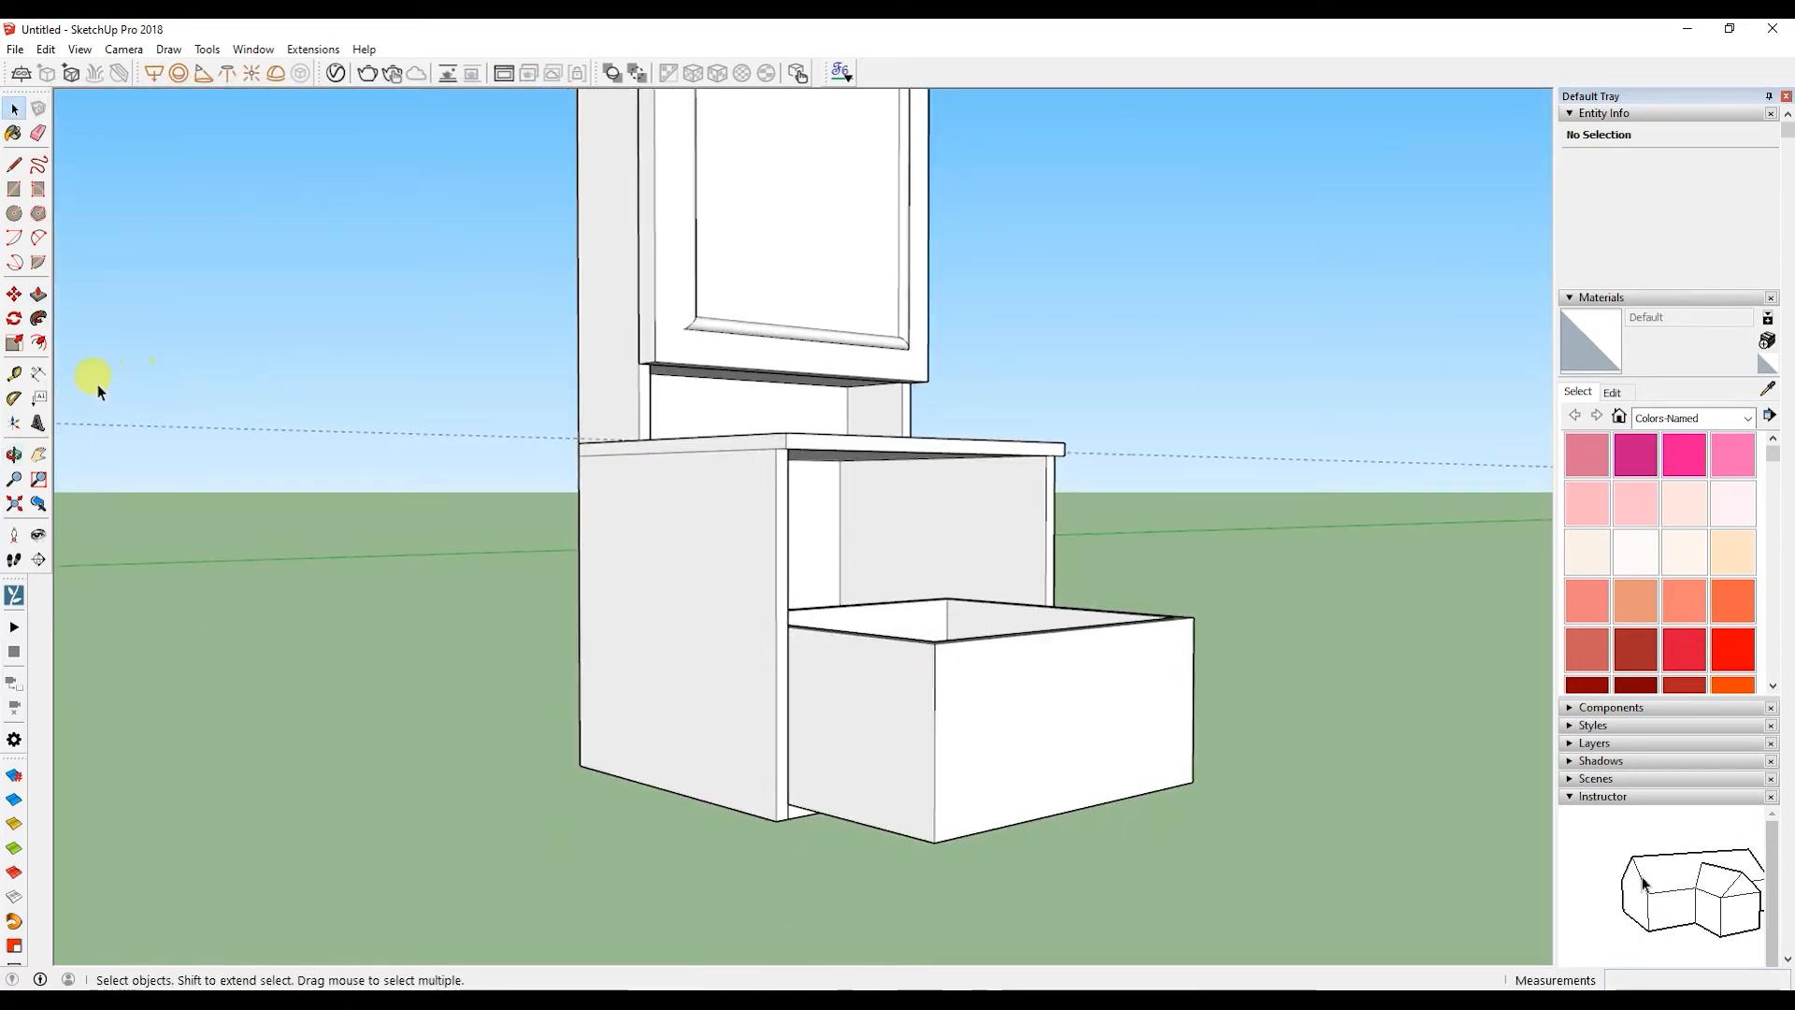
- Dimension the height of the drawer block along its front vertical edge
{"action": "left_click", "coordinate": [39, 375]}
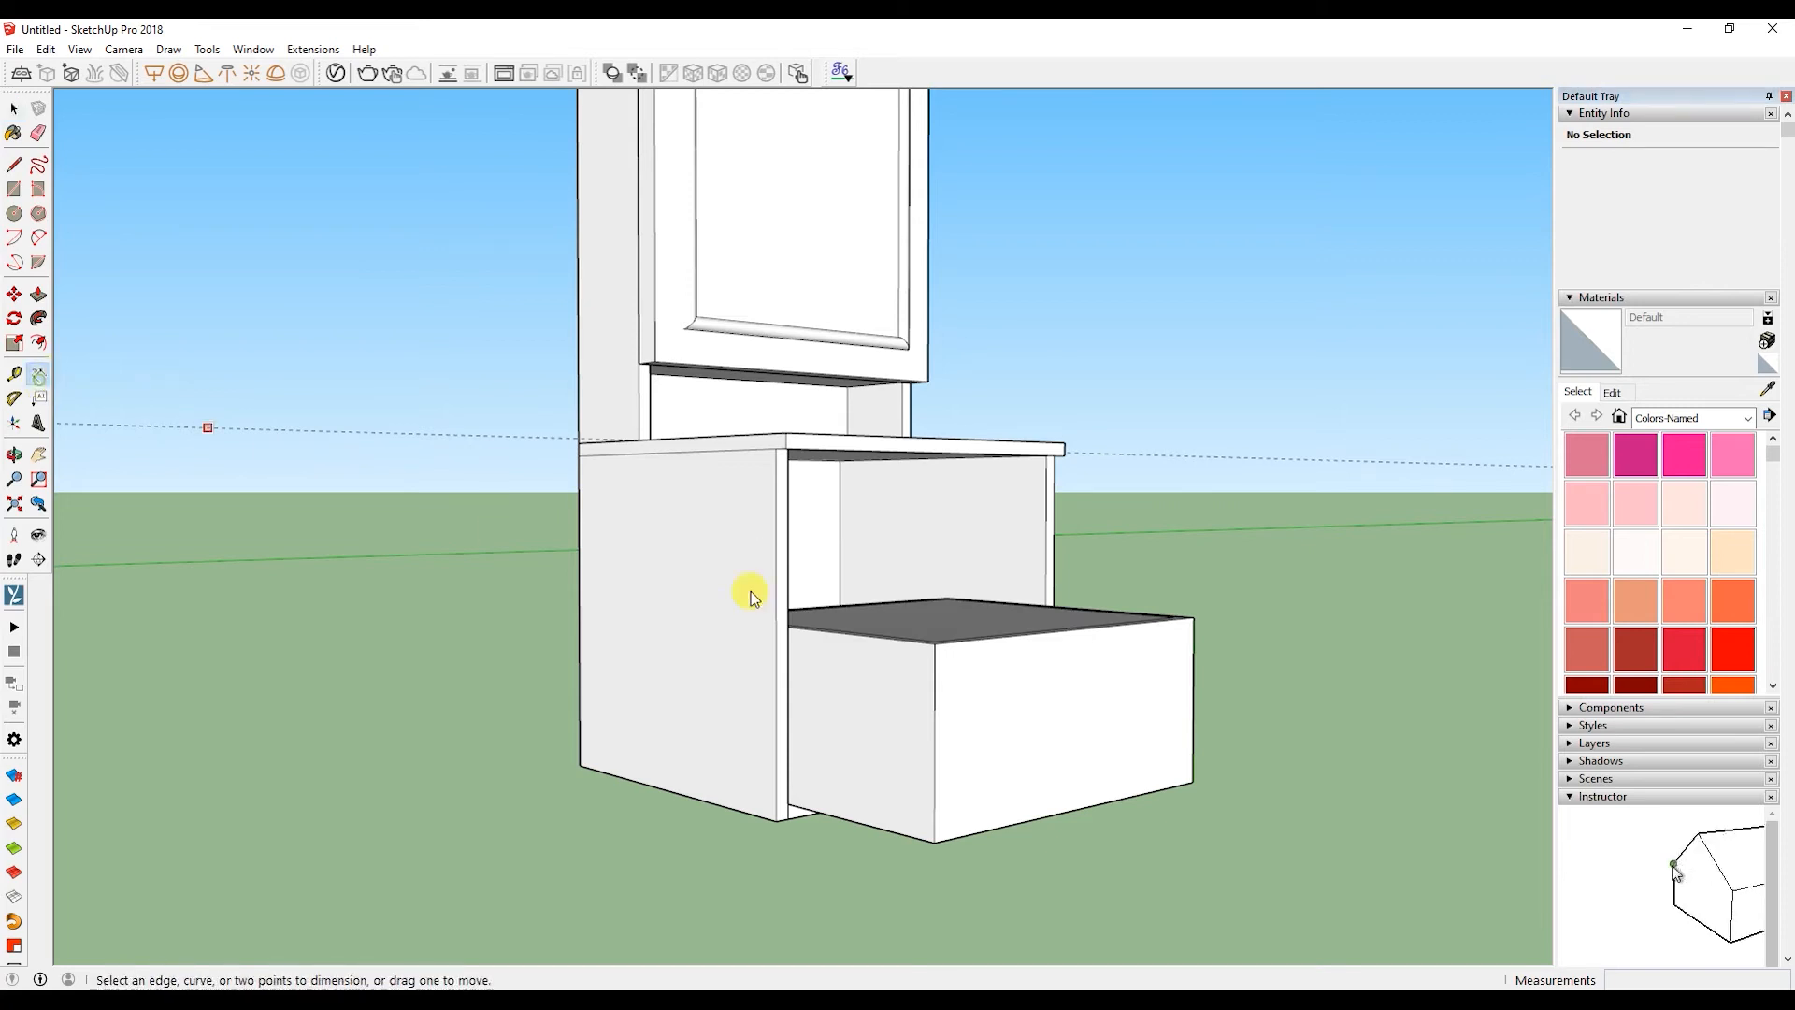
{"action": "left_click", "coordinate": [933, 643]}
{"action": "left_click", "coordinate": [934, 842]}
{"action": "left_click", "coordinate": [1038, 720]}
{"action": "middle_click_drag", "start_coordinate": [1034, 713], "coordinate": [1002, 822]}
{"action": "key", "text": "space"}
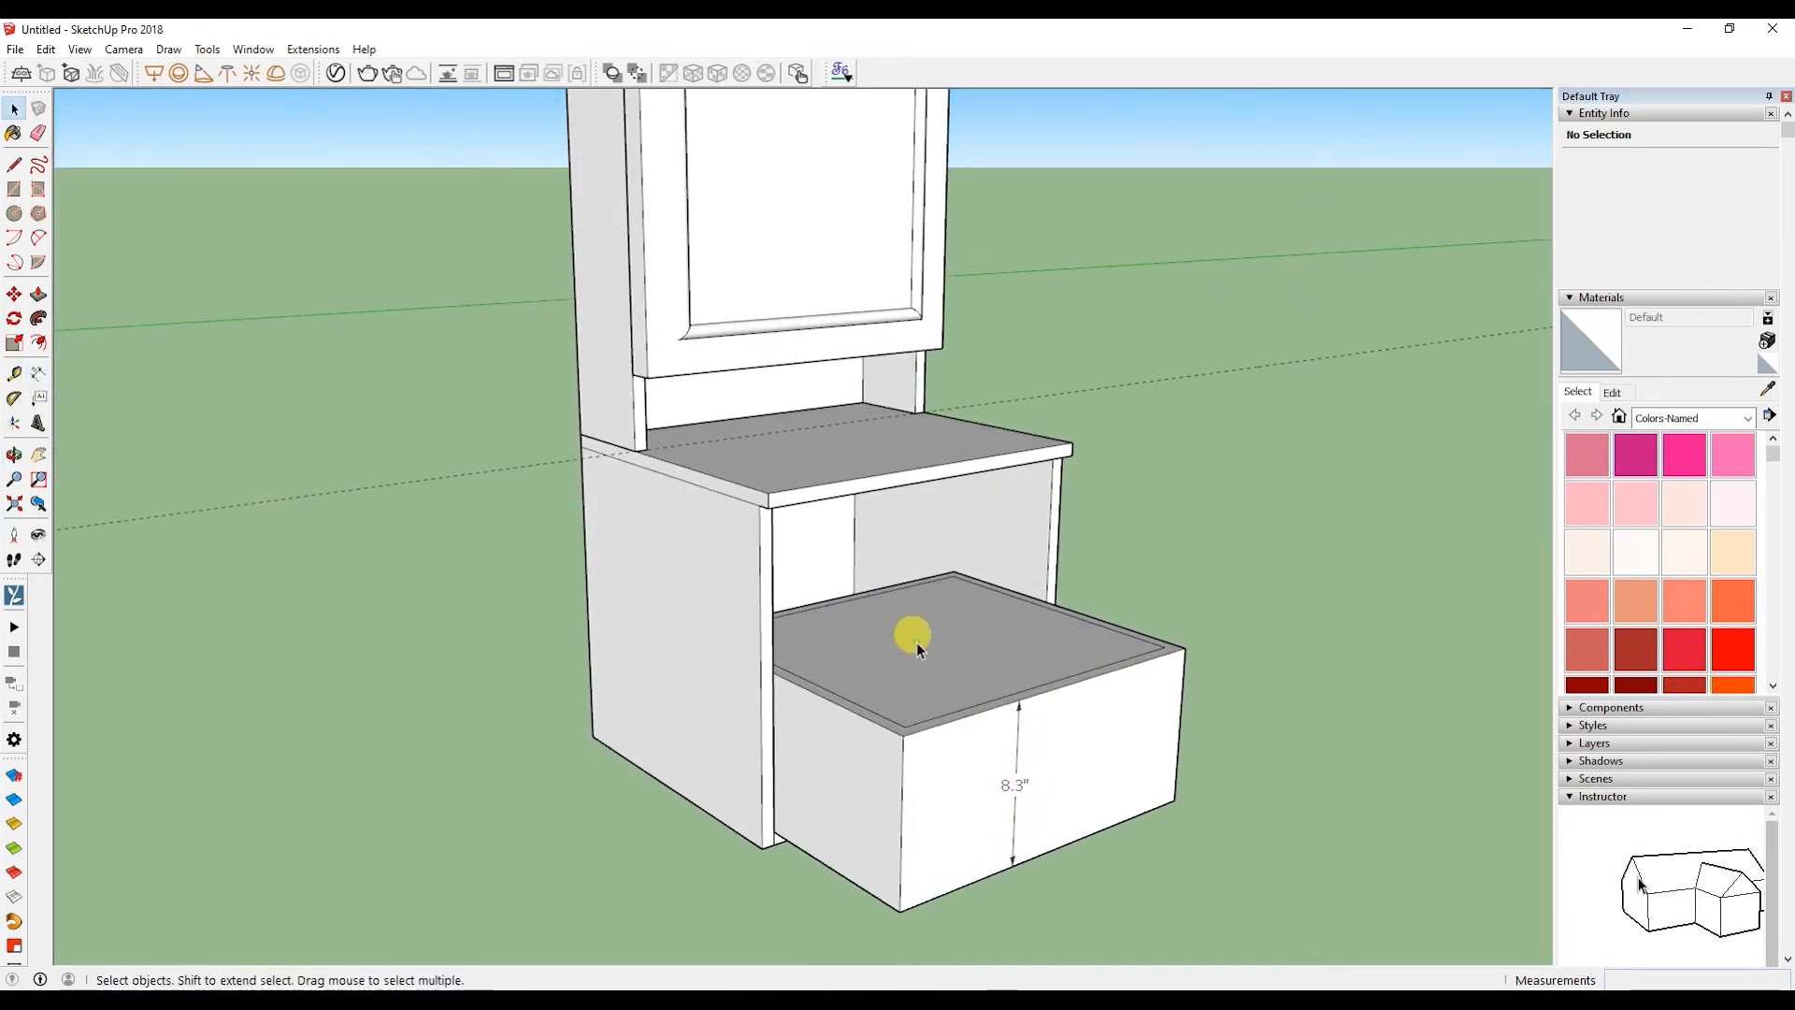
- Hollow out the drawer by pushing its inner top face down 7.5"
{"action": "left_click", "coordinate": [917, 643]}
{"action": "key", "text": "p"}
{"action": "left_click_drag", "start_coordinate": [901, 631], "coordinate": [904, 692]}
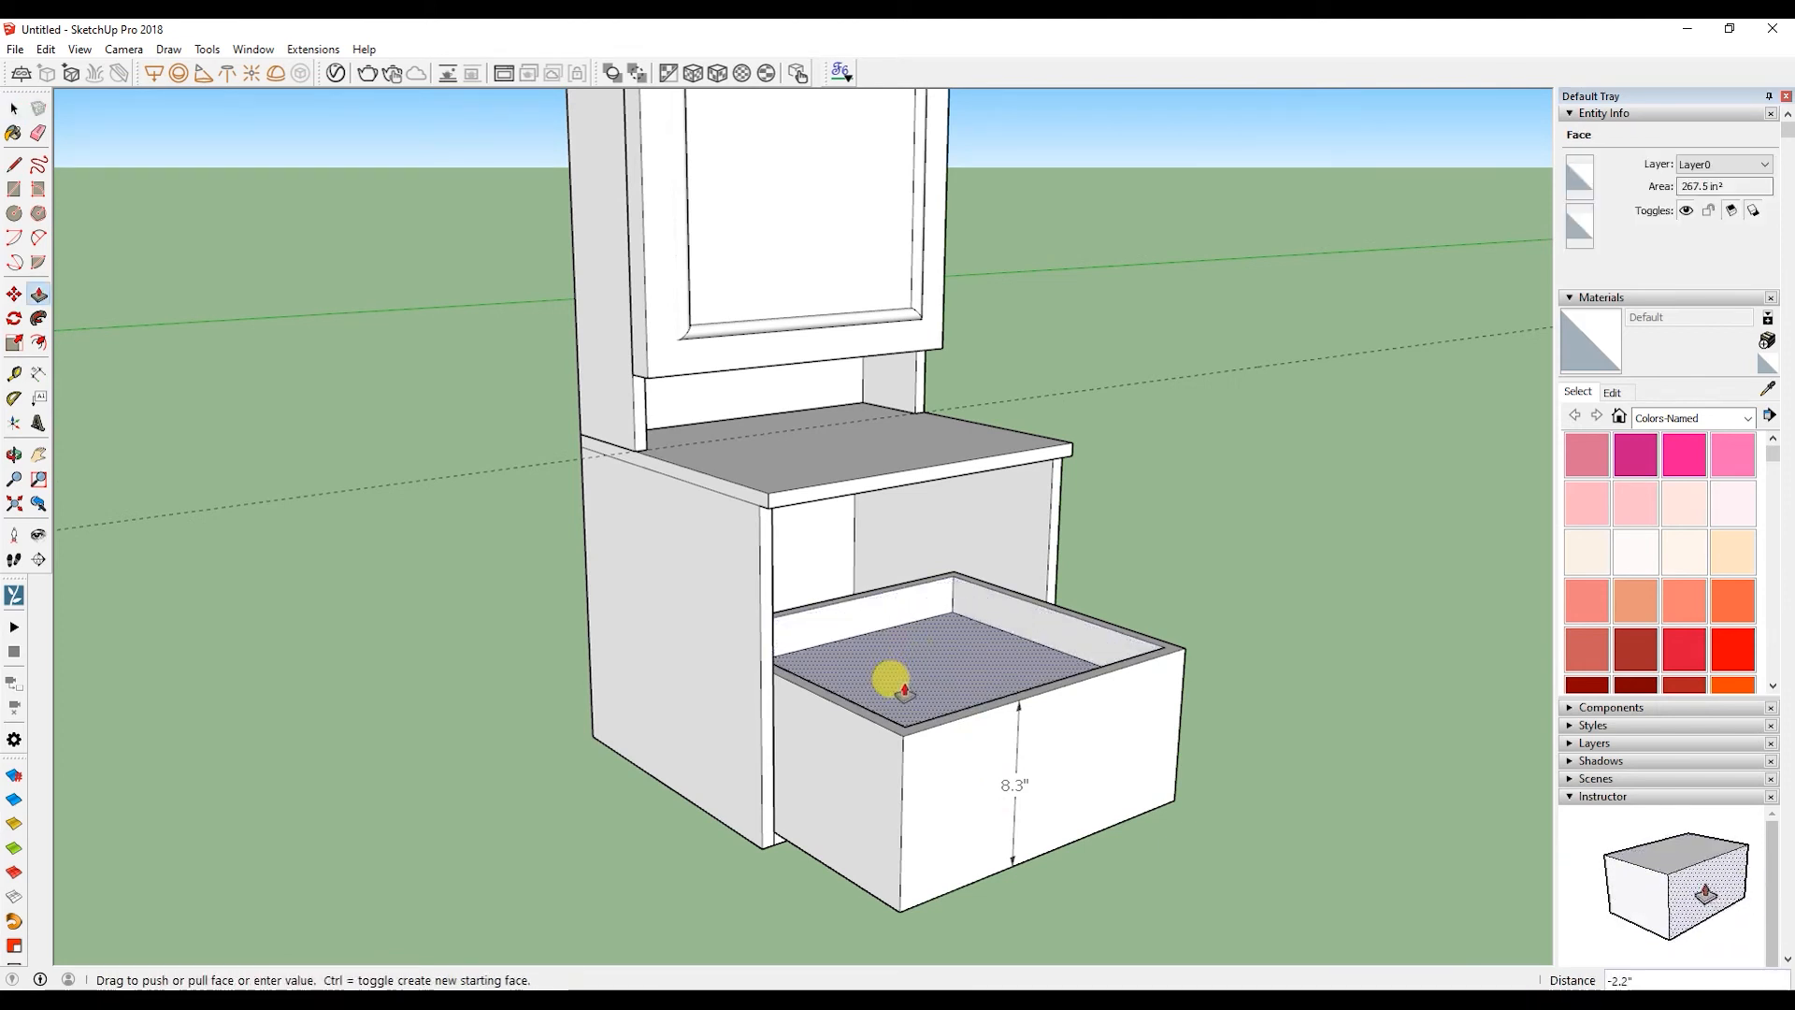
{"action": "type", "text": "7.5\""}
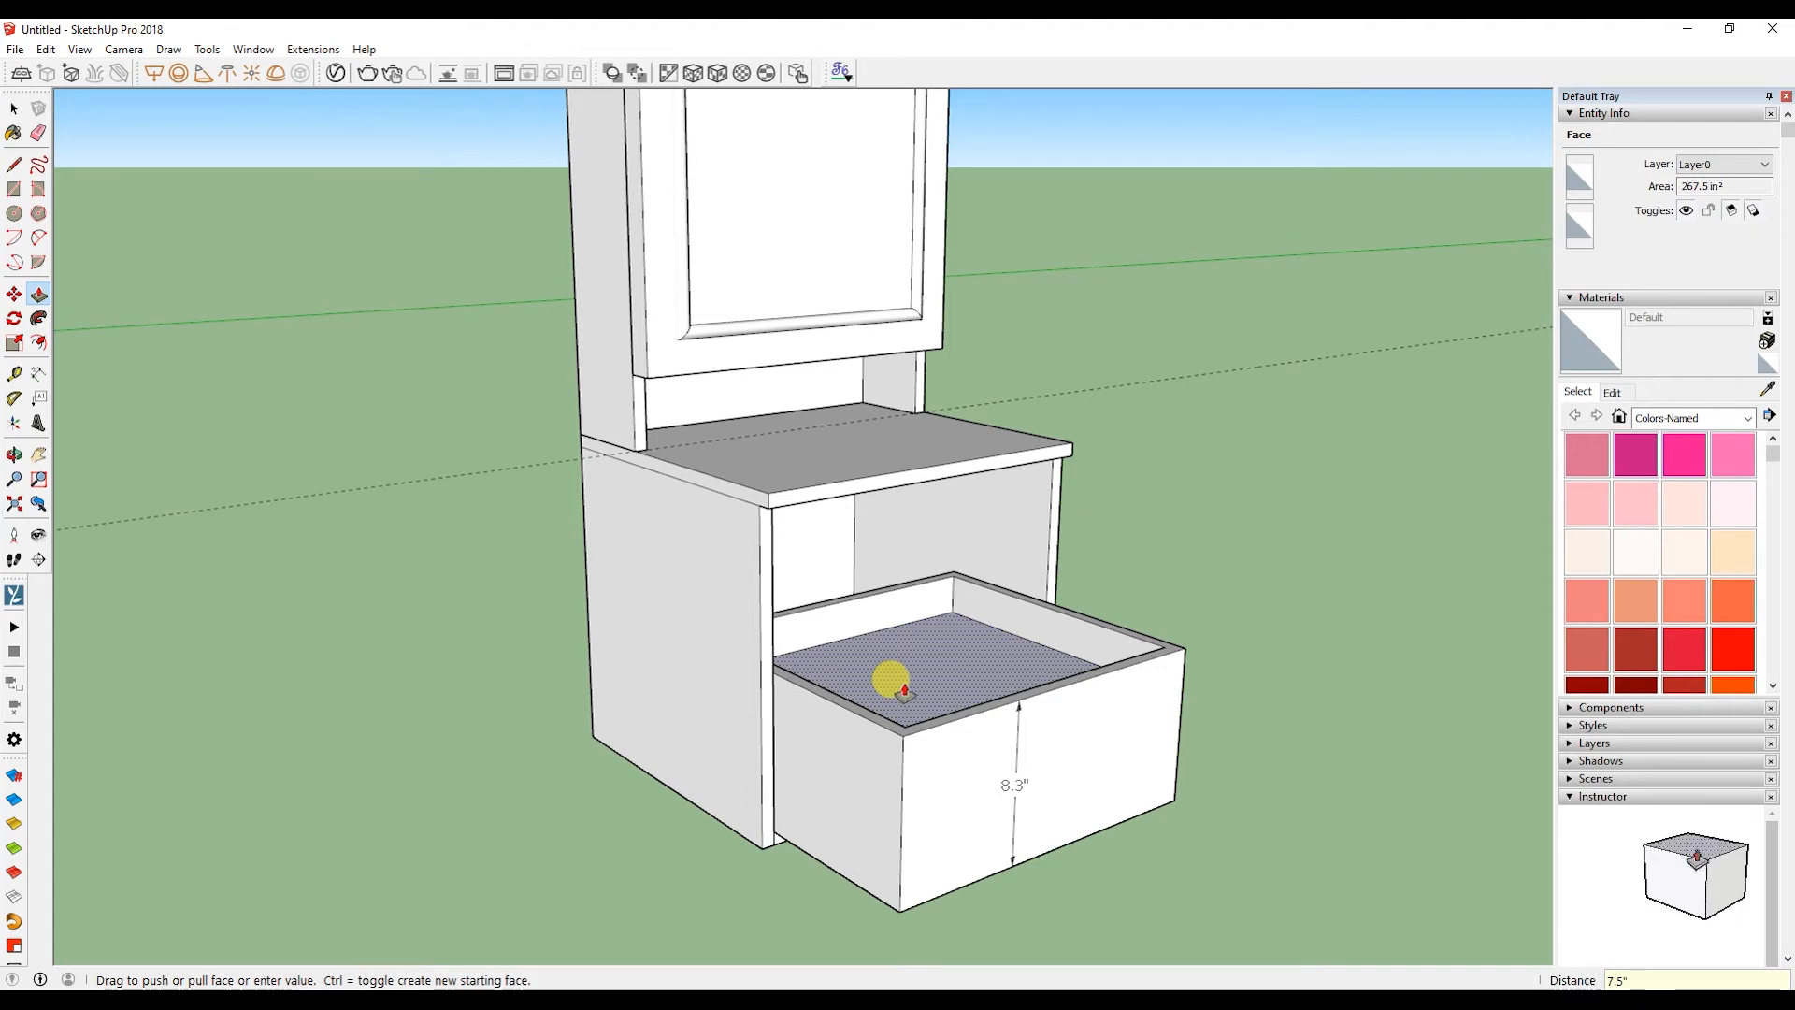
{"action": "key", "text": "Return"}
{"action": "key", "text": "space"}
{"action": "middle_click_drag", "start_coordinate": [905, 681], "coordinate": [1037, 664]}
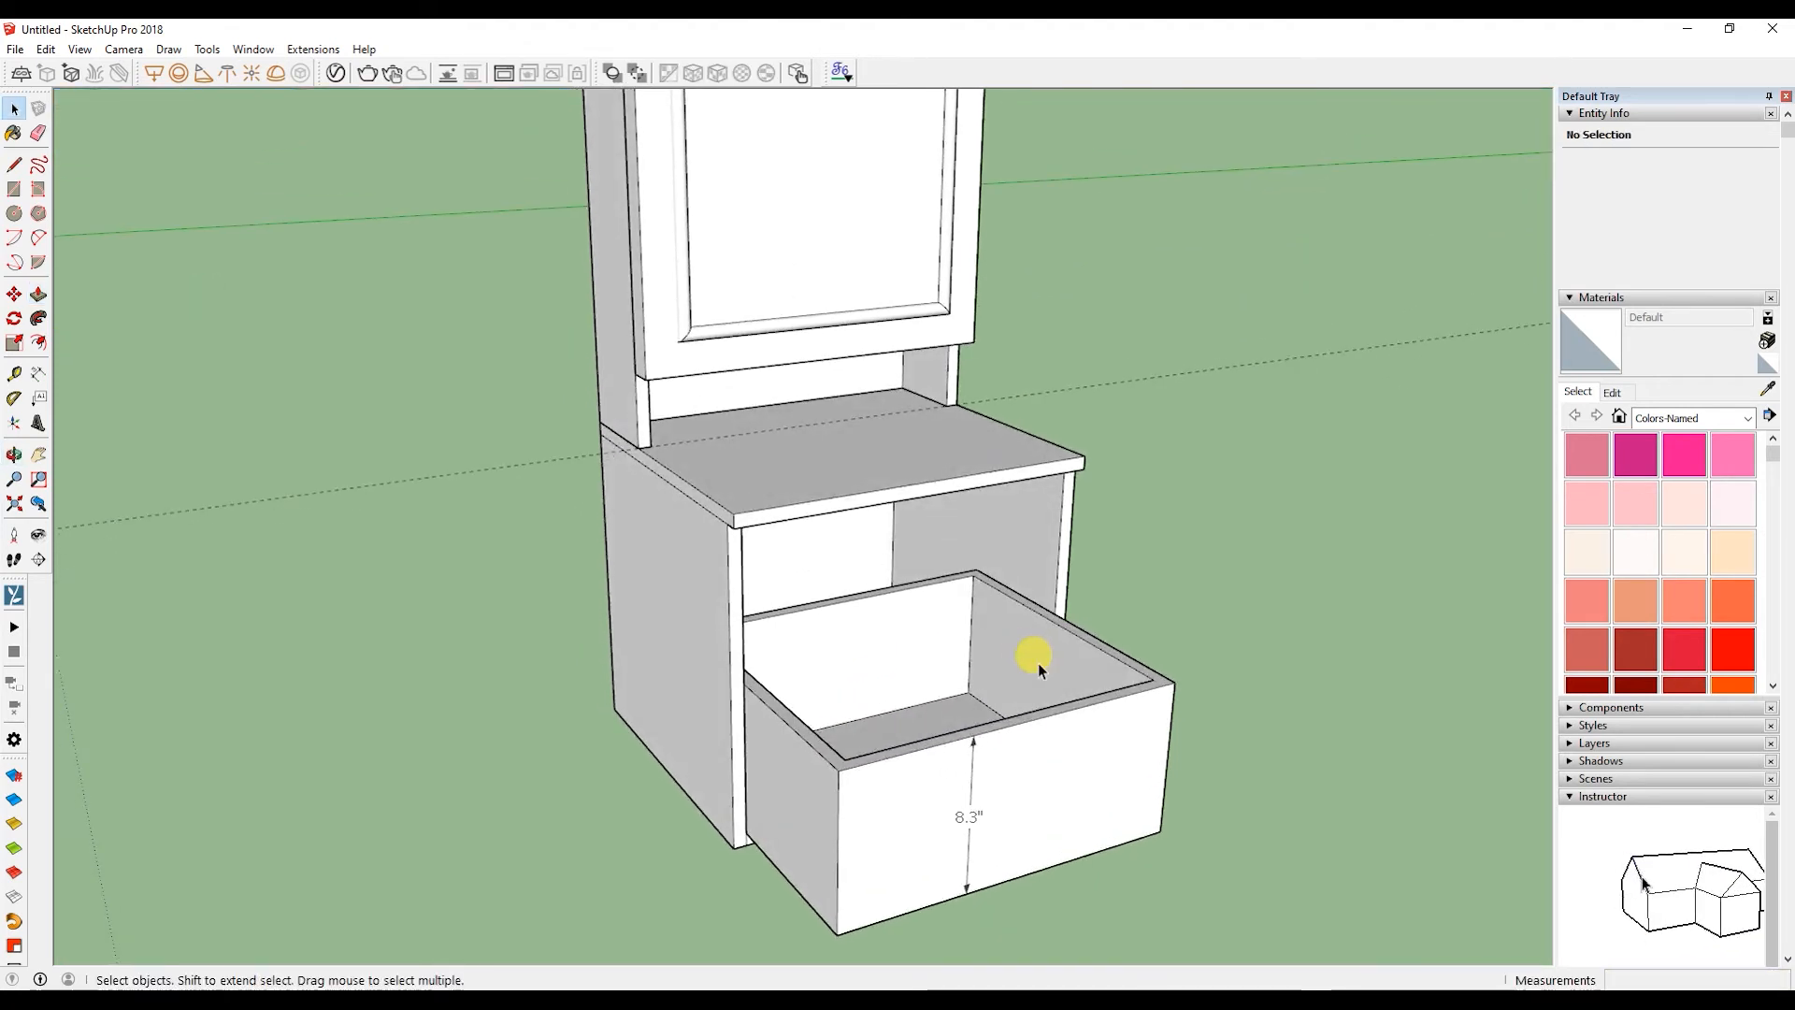
- Group the hollowed drawer box and delete the height dimension on its front
{"action": "double_click", "coordinate": [1015, 755]}
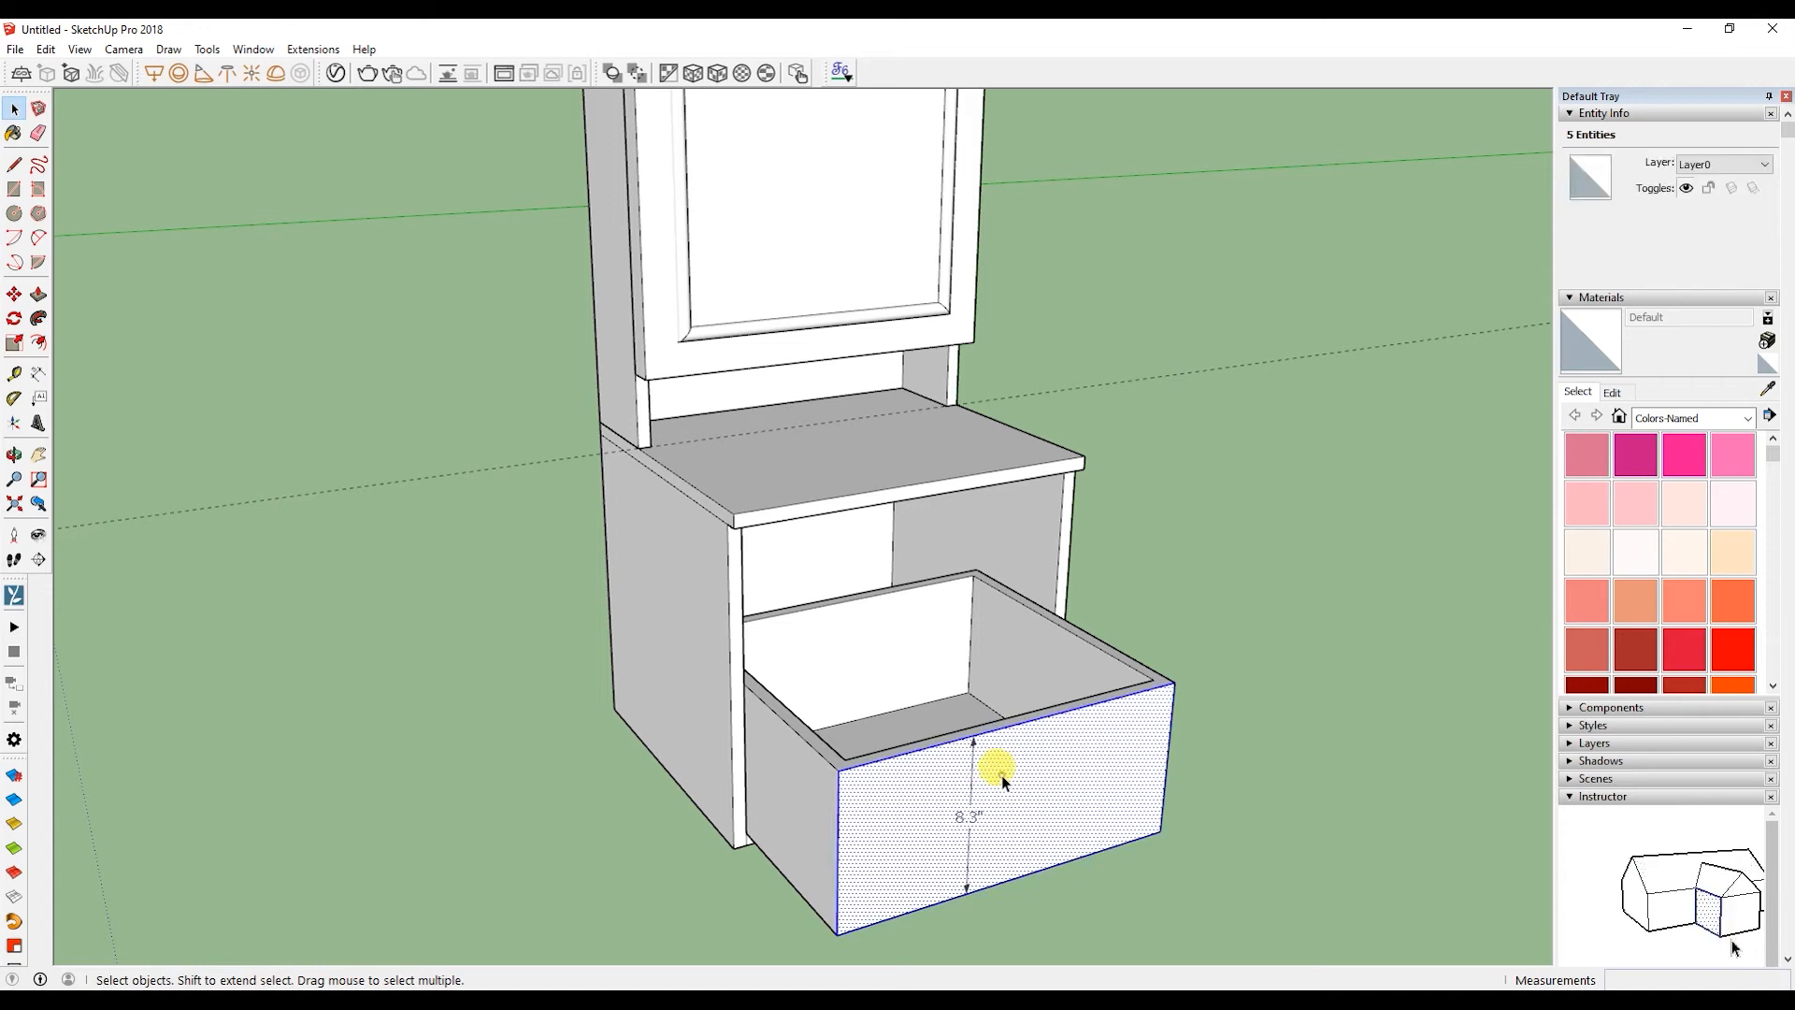
{"action": "triple_click", "coordinate": [1003, 776]}
{"action": "right_click", "coordinate": [1007, 776]}
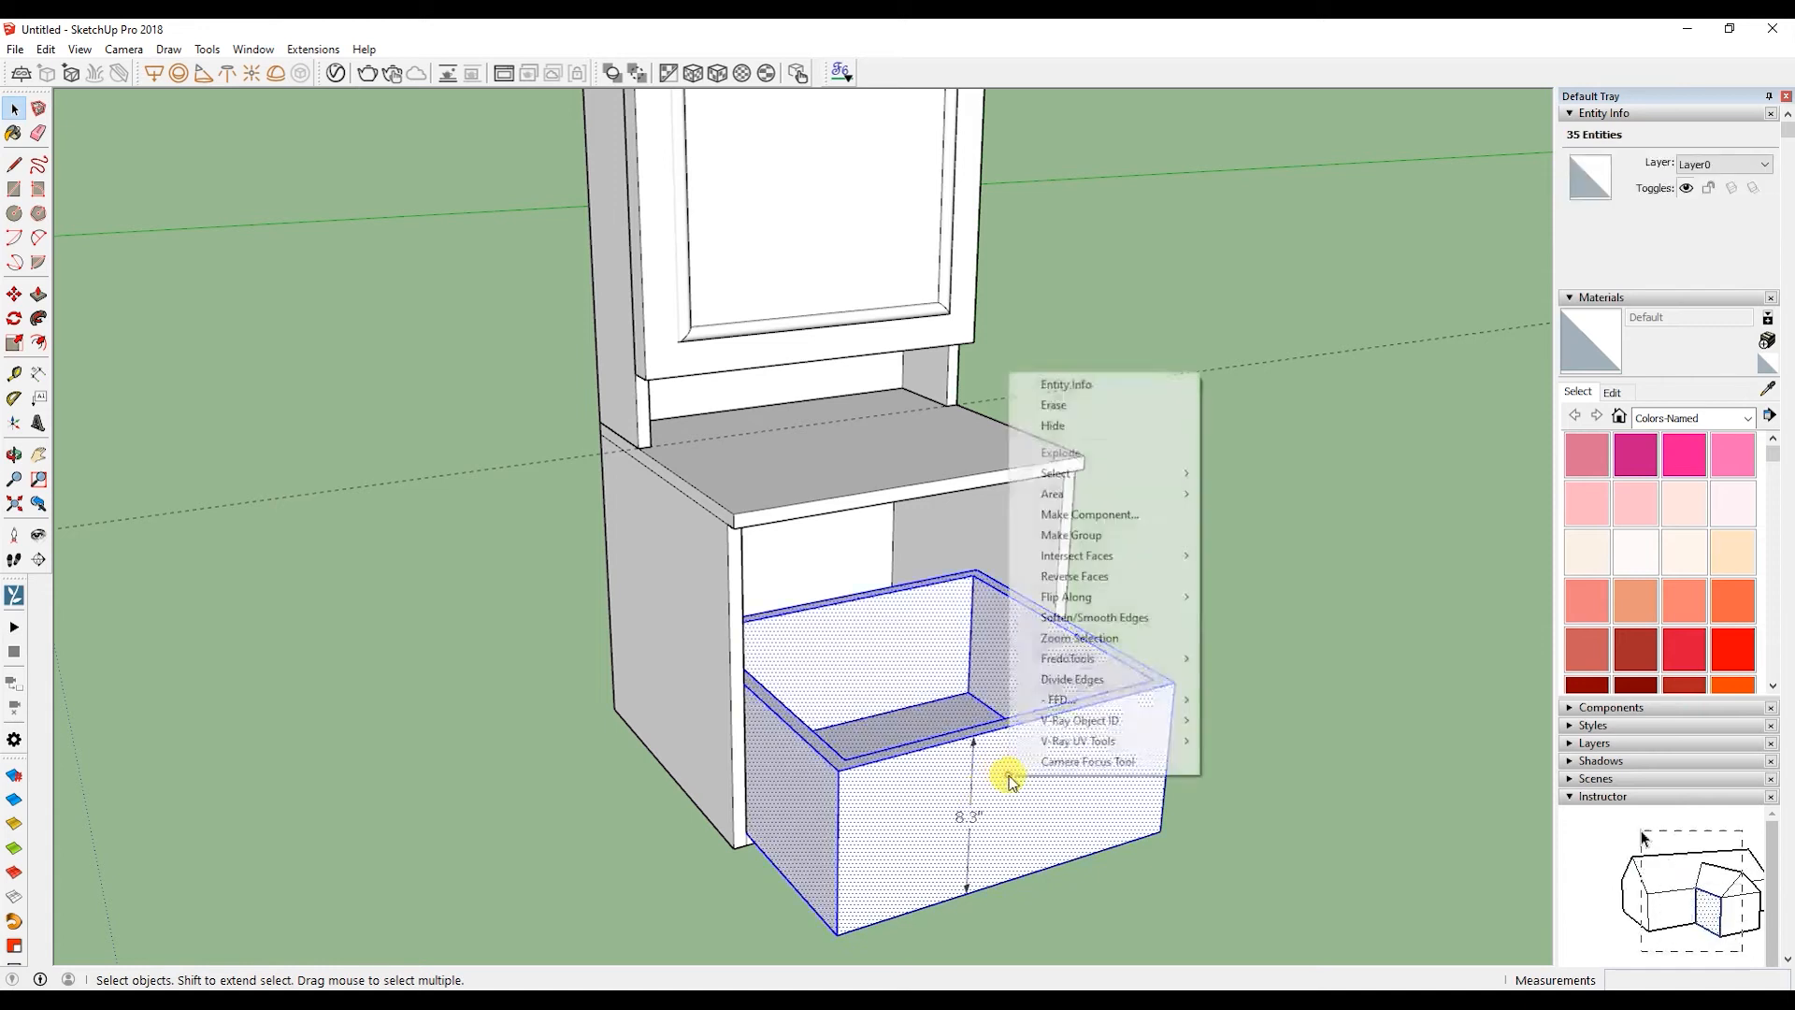
{"action": "left_click", "coordinate": [1113, 532]}
{"action": "left_click", "coordinate": [962, 813]}
{"action": "key", "text": "Delete"}
- Copy the drawer box straight up by its own height so the copy sits on top of the lower drawer
{"action": "left_click", "coordinate": [957, 808]}
{"action": "mouse_move", "coordinate": [957, 806]}
{"action": "middle_mouse_down"}
{"action": "mouse_move", "coordinate": [1037, 658]}
{"action": "mouse_move", "coordinate": [929, 814]}
{"action": "middle_mouse_up"}
{"action": "key", "text": "m"}
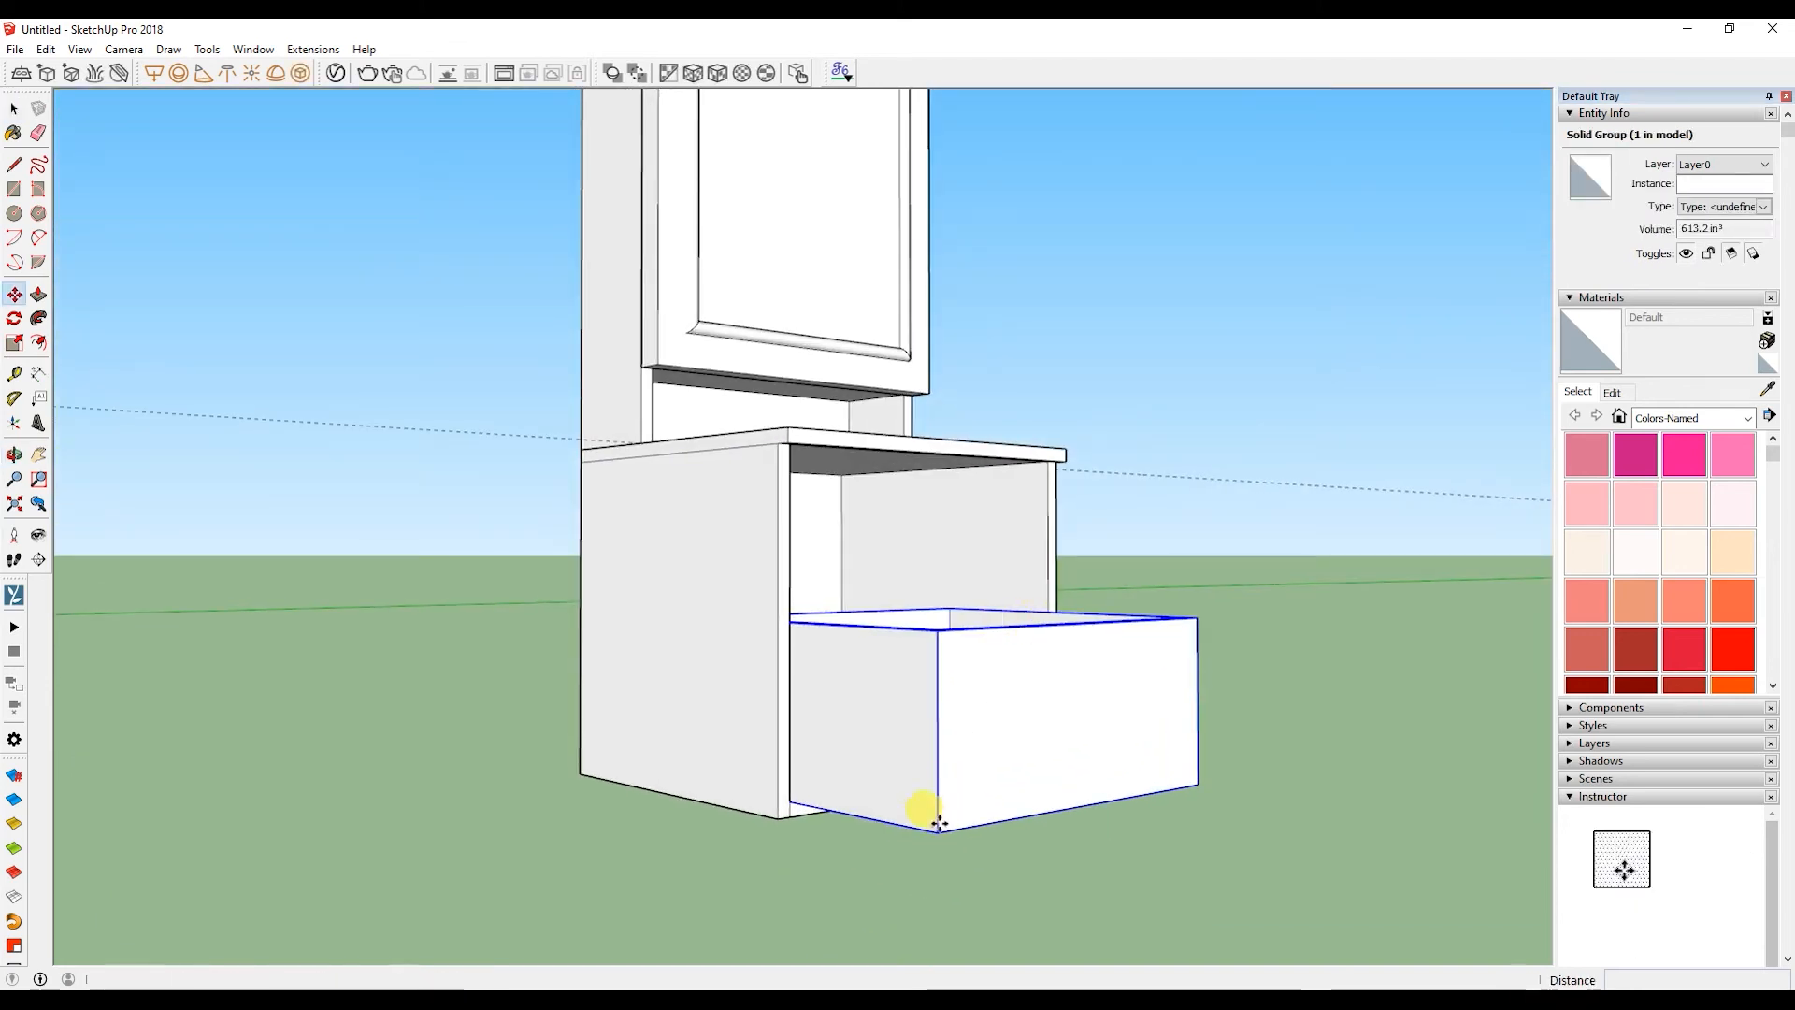
{"action": "key", "text": "ctrl"}
{"action": "left_click", "coordinate": [937, 830]}
{"action": "left_click", "coordinate": [936, 630]}
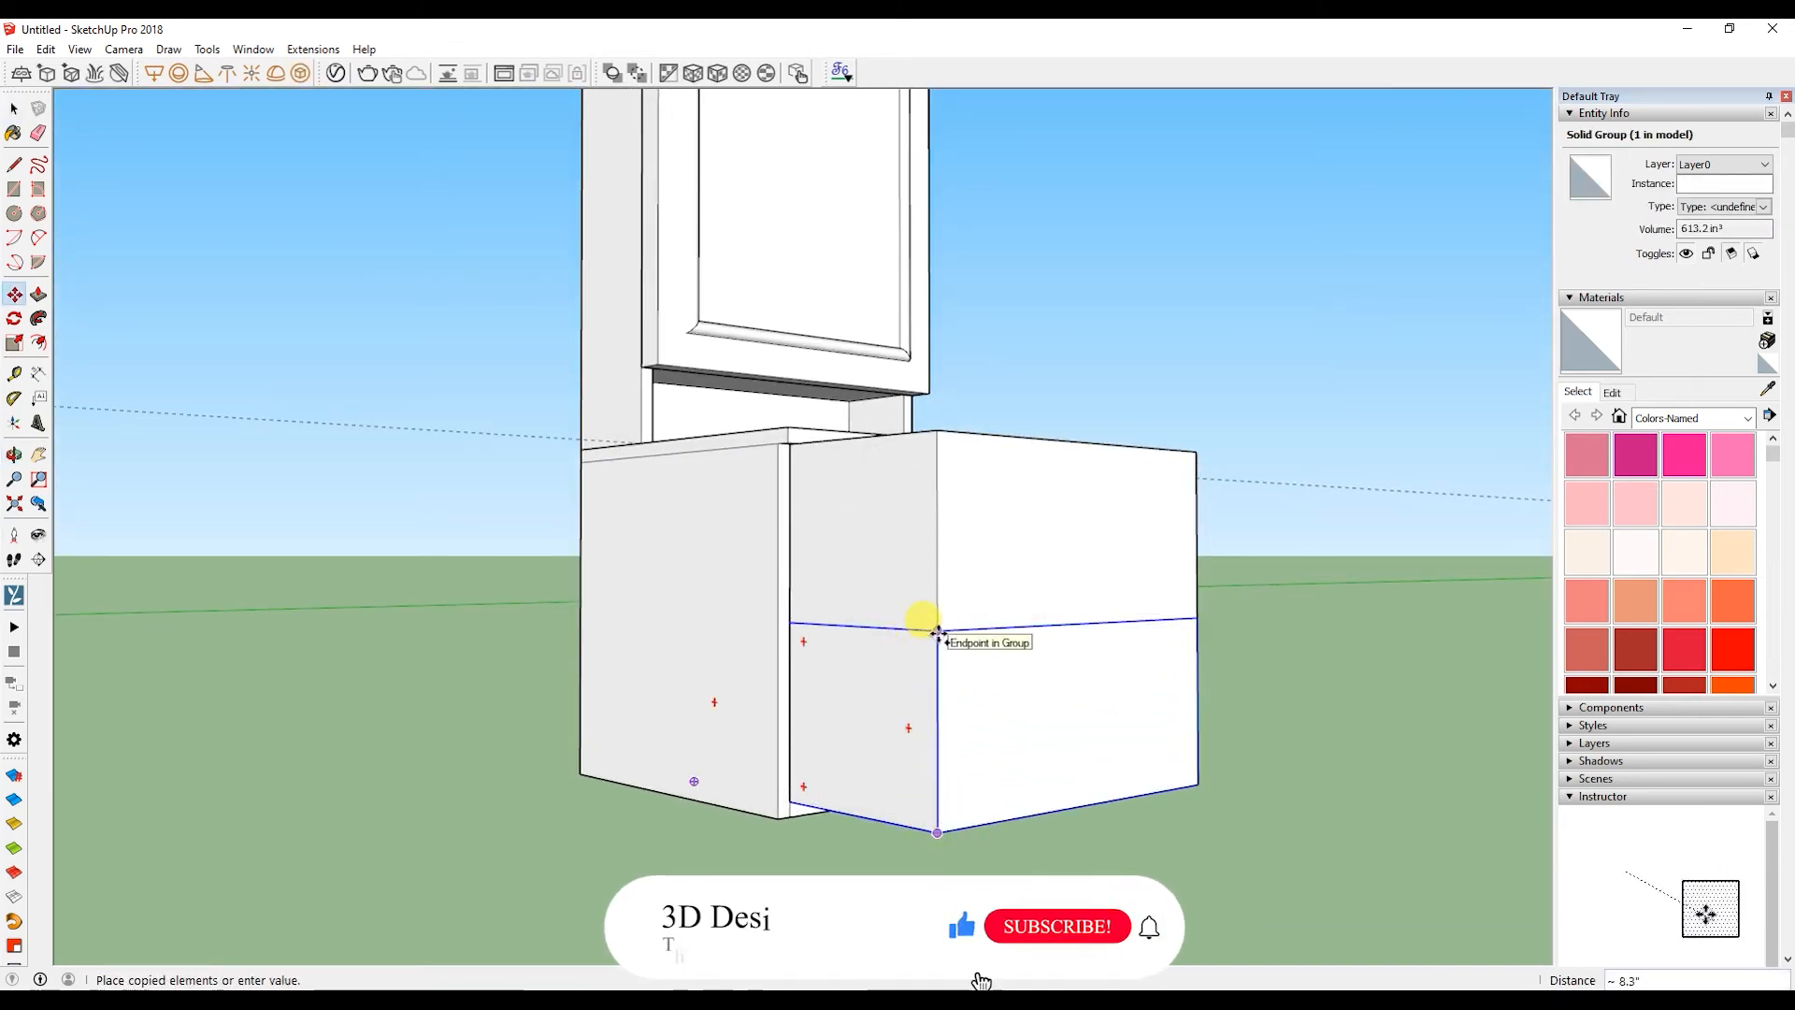
{"action": "key", "text": "space"}
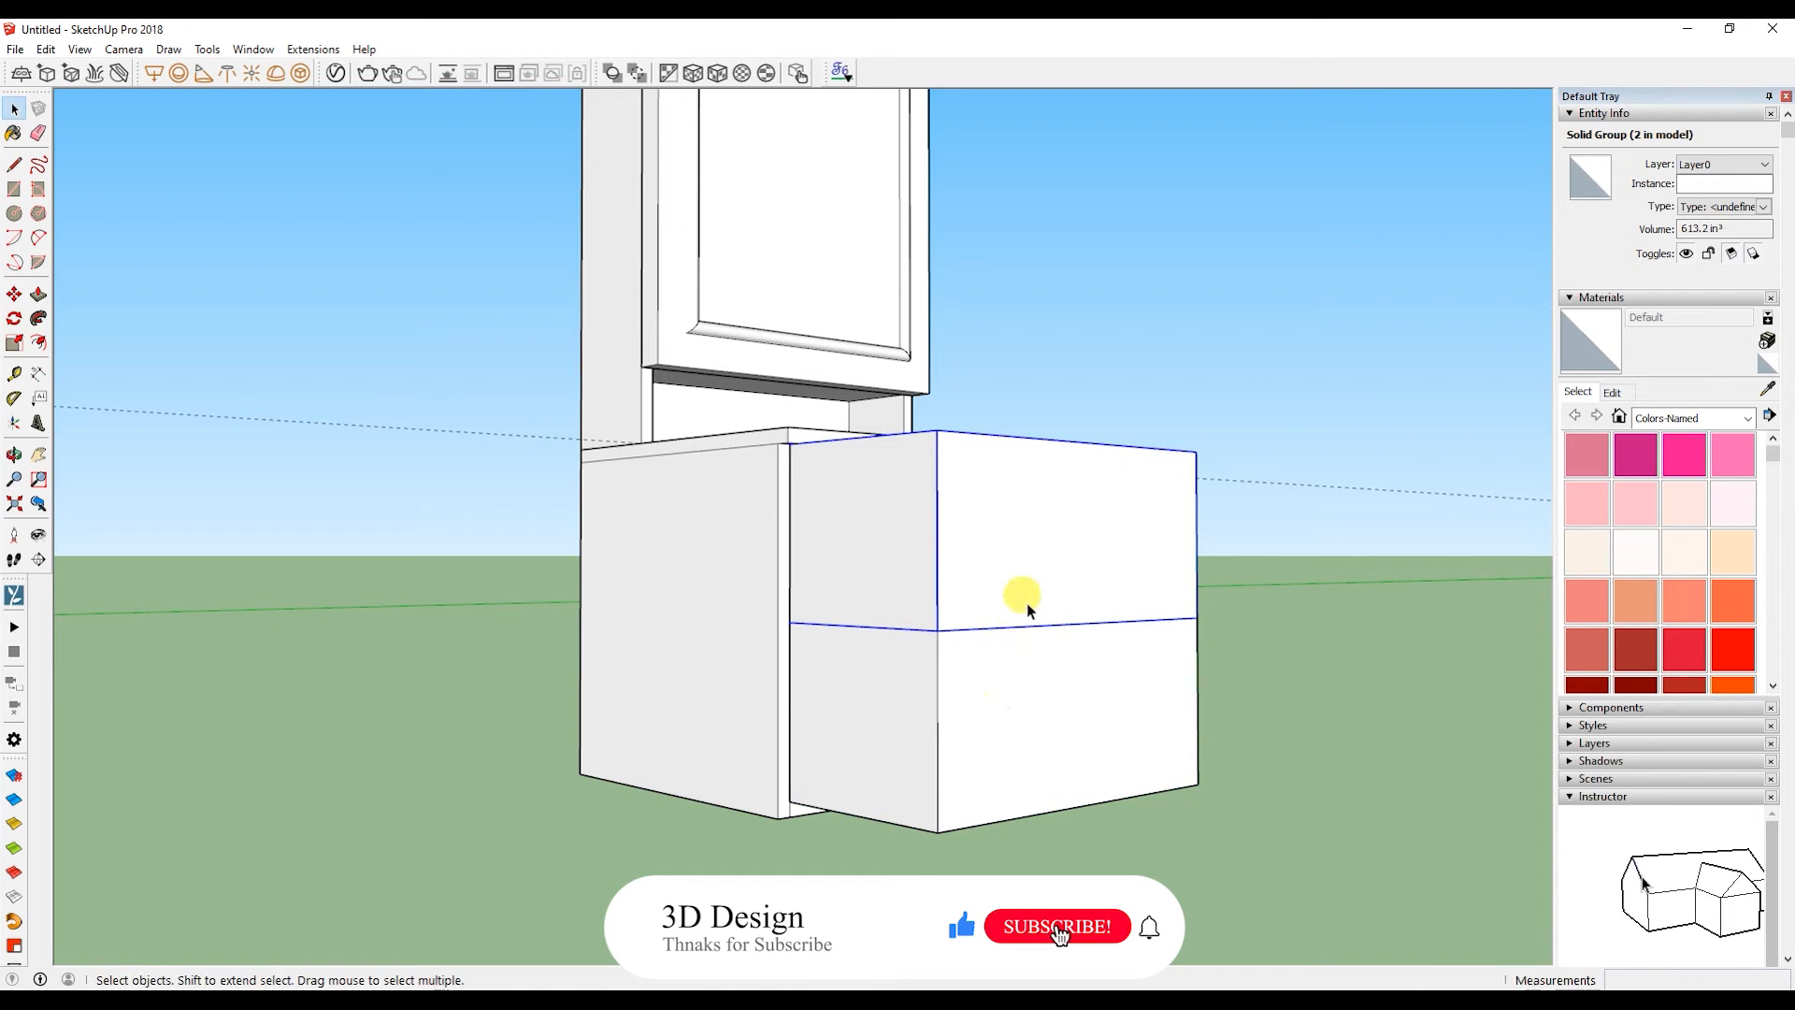
- Scale the lower drawer's height to 0.99 from its top centre grip
{"action": "left_click", "coordinate": [1025, 687]}
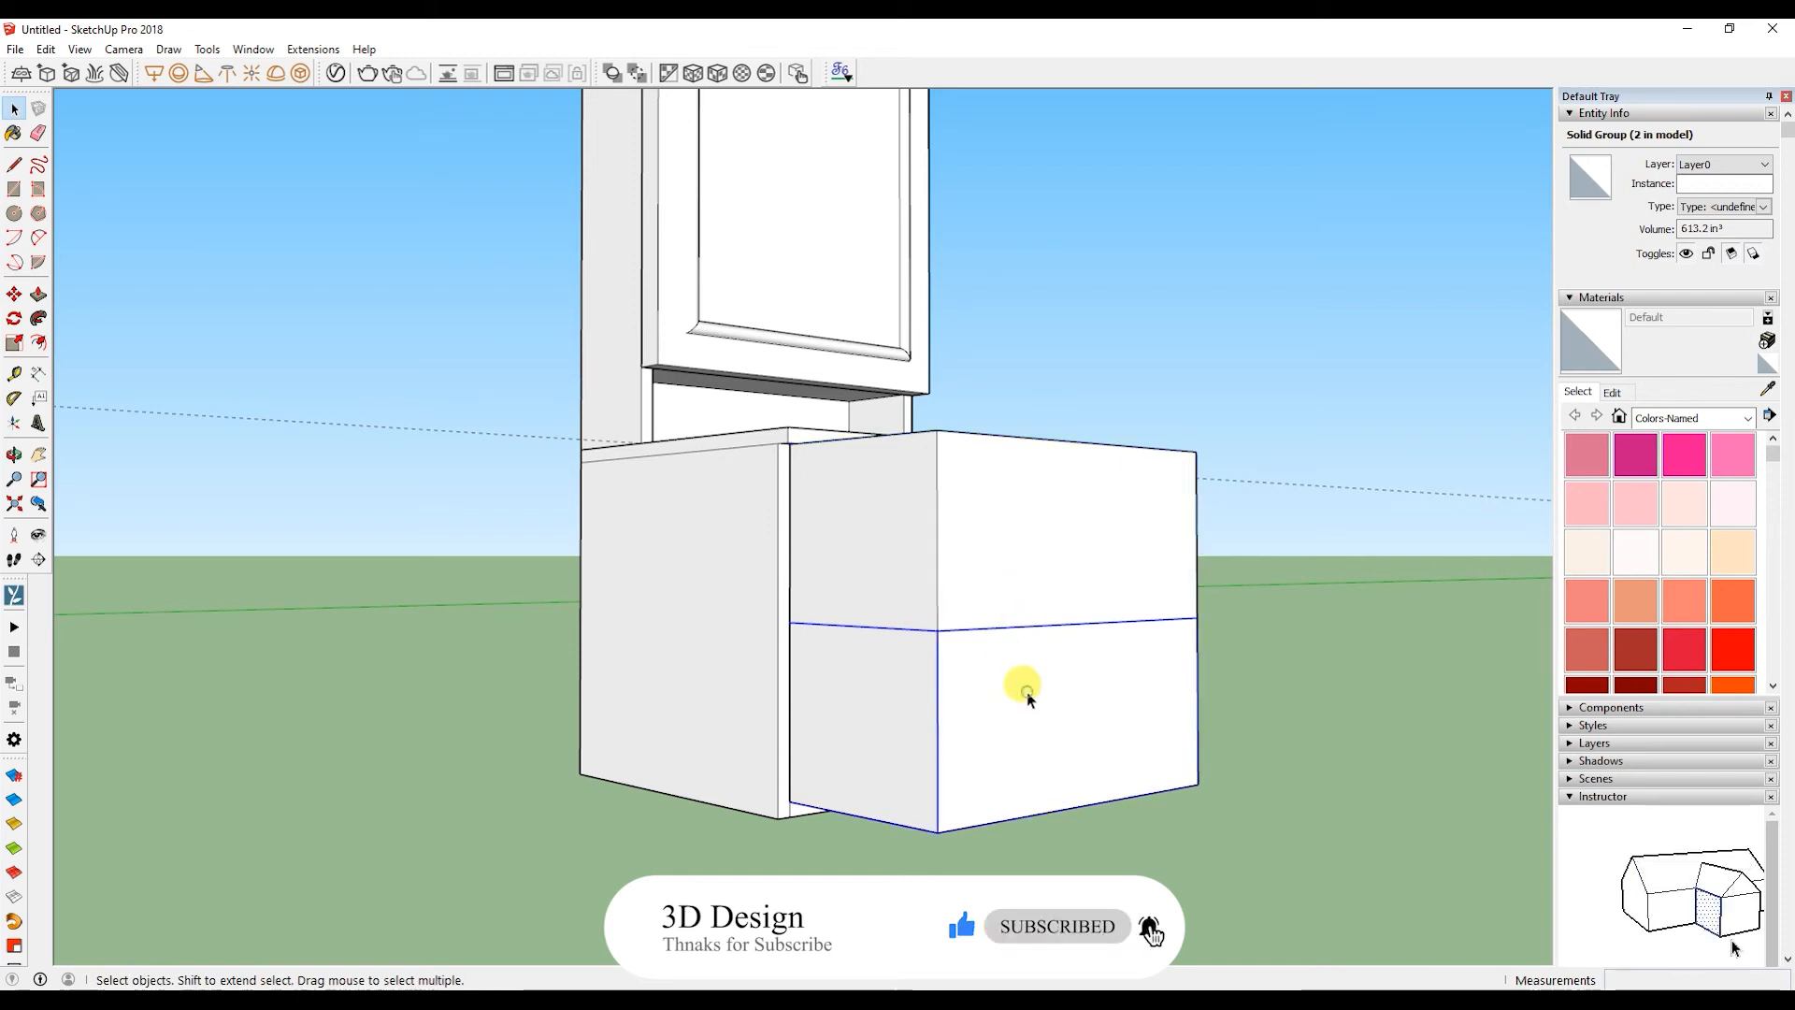
{"action": "key", "text": "s"}
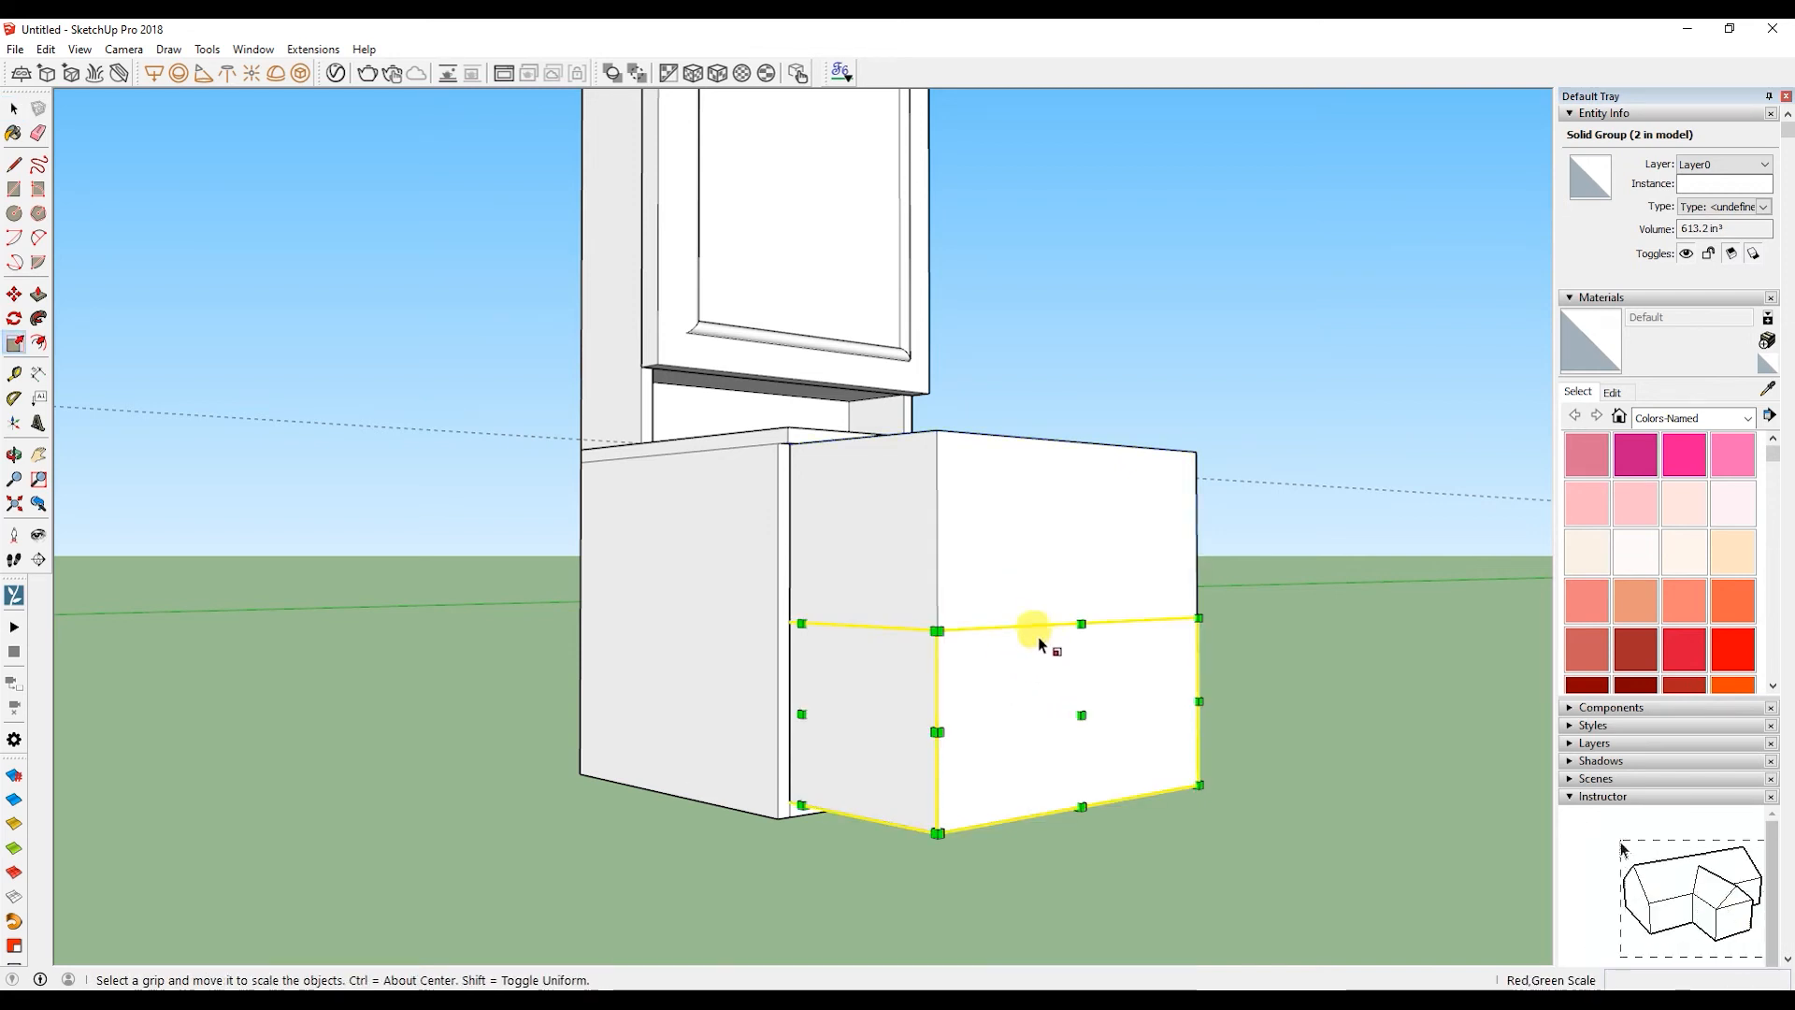
{"action": "key", "text": "space"}
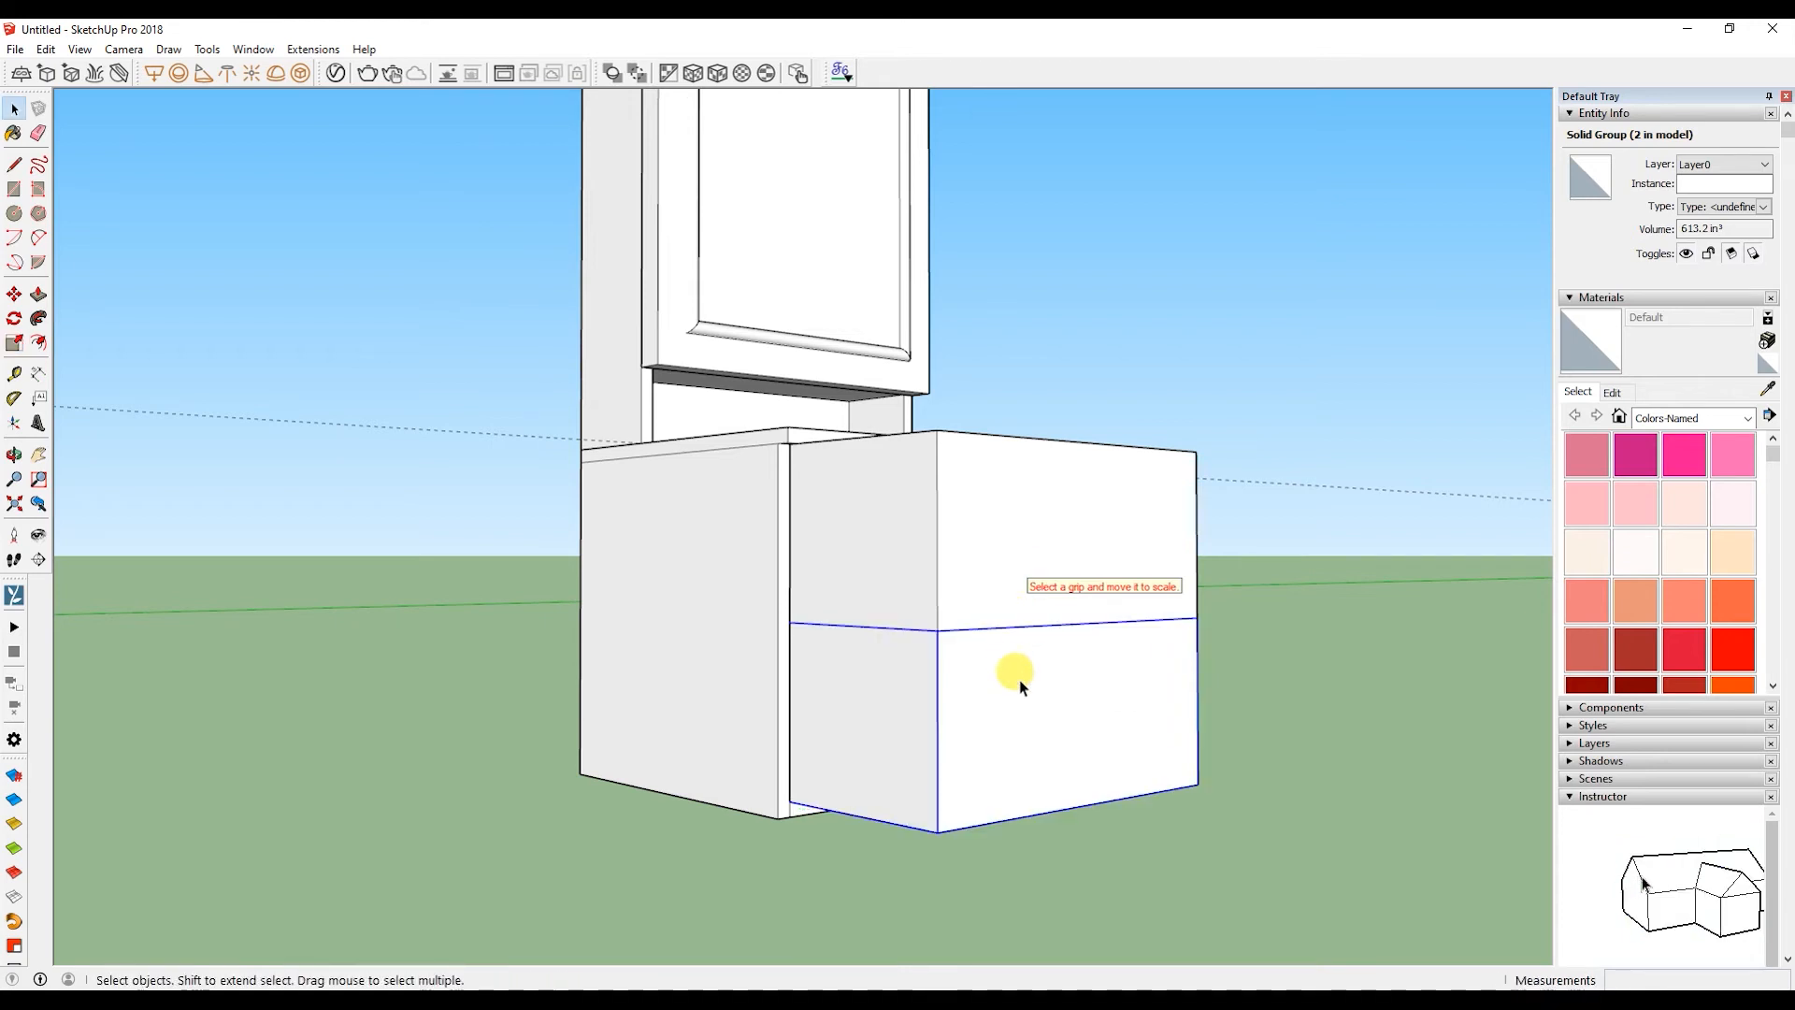
{"action": "middle_click_drag", "start_coordinate": [1017, 677], "coordinate": [1021, 769]}
{"action": "key", "text": "s"}
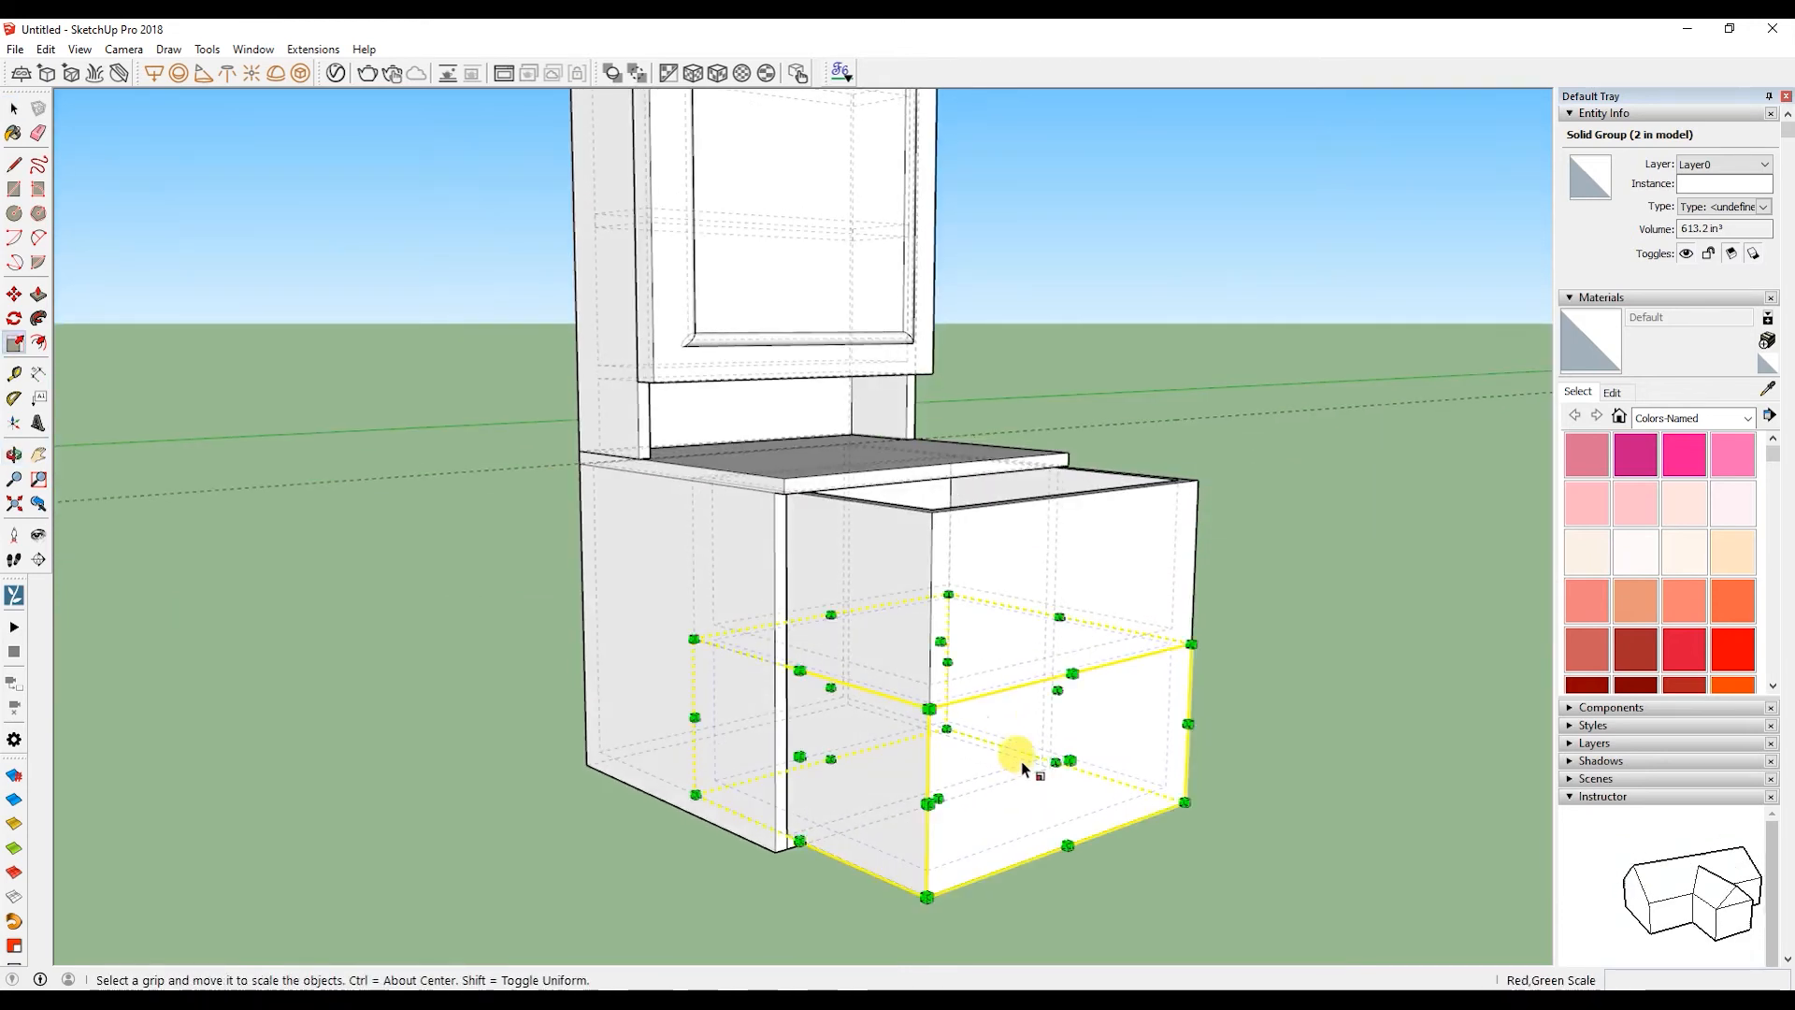
{"action": "left_click_drag", "start_coordinate": [941, 642], "coordinate": [943, 642]}
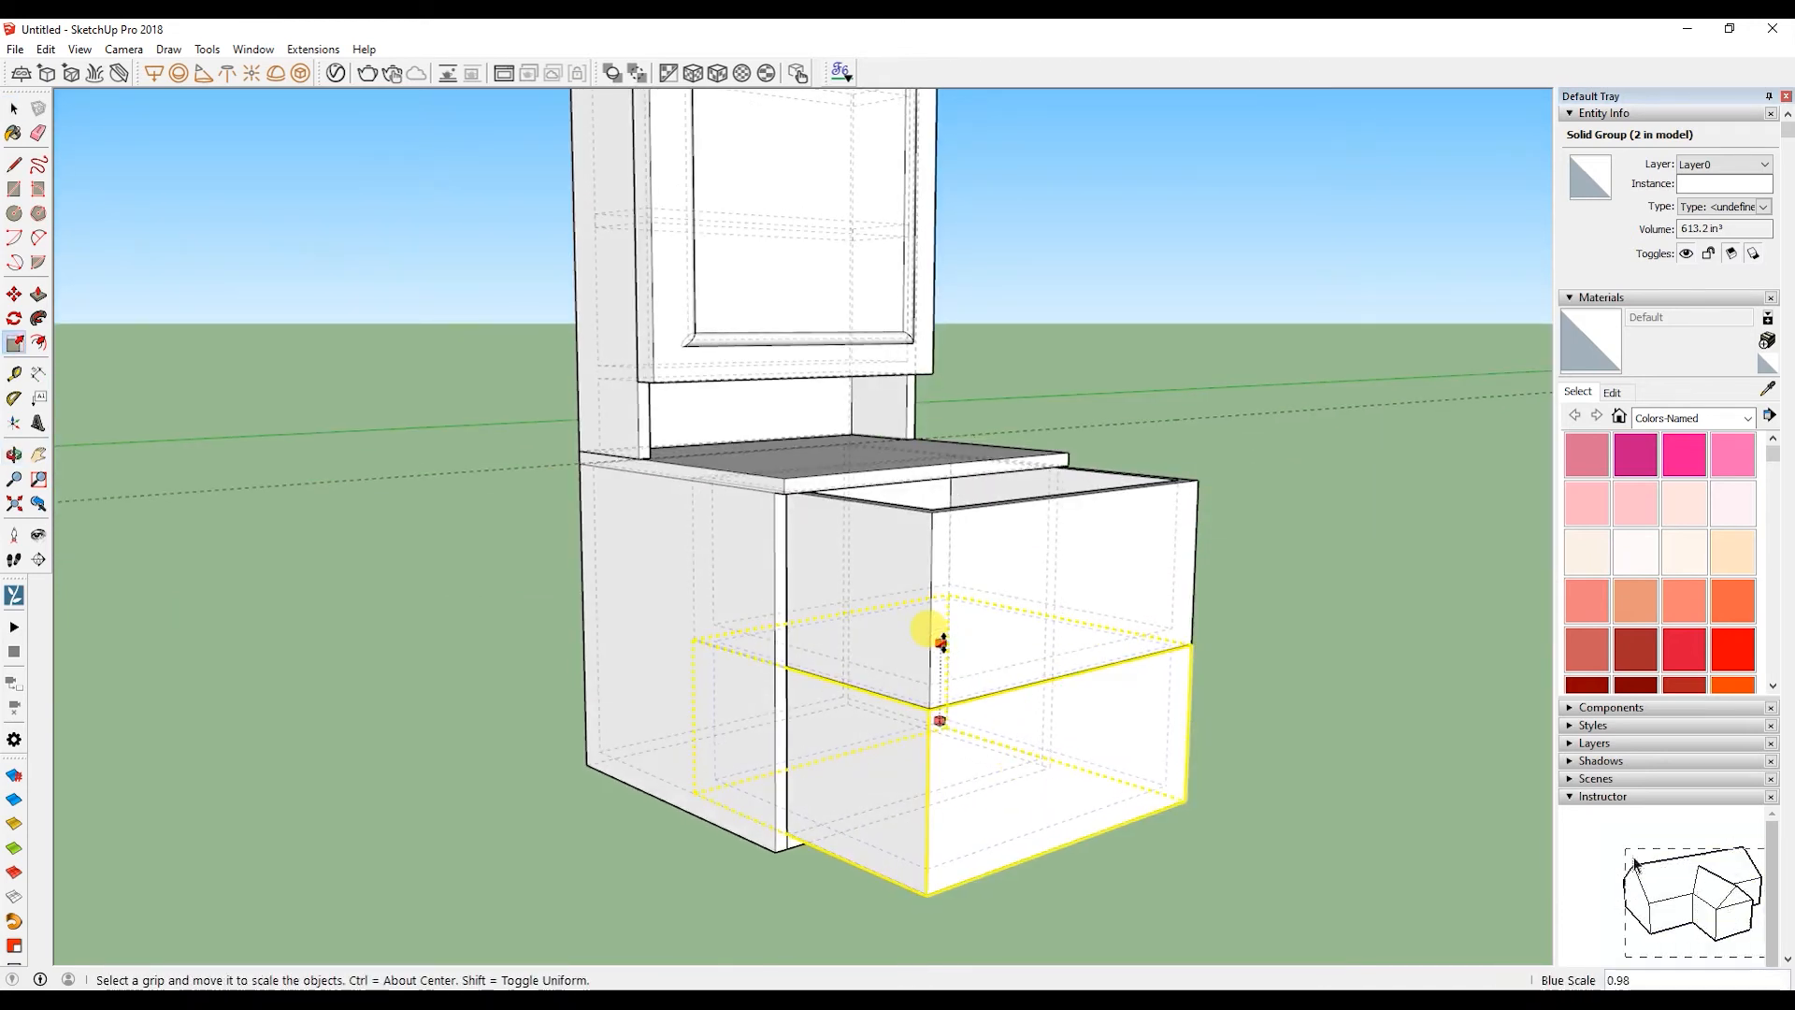
{"action": "left_click", "coordinate": [943, 642]}
{"action": "type", "text": ".99"}
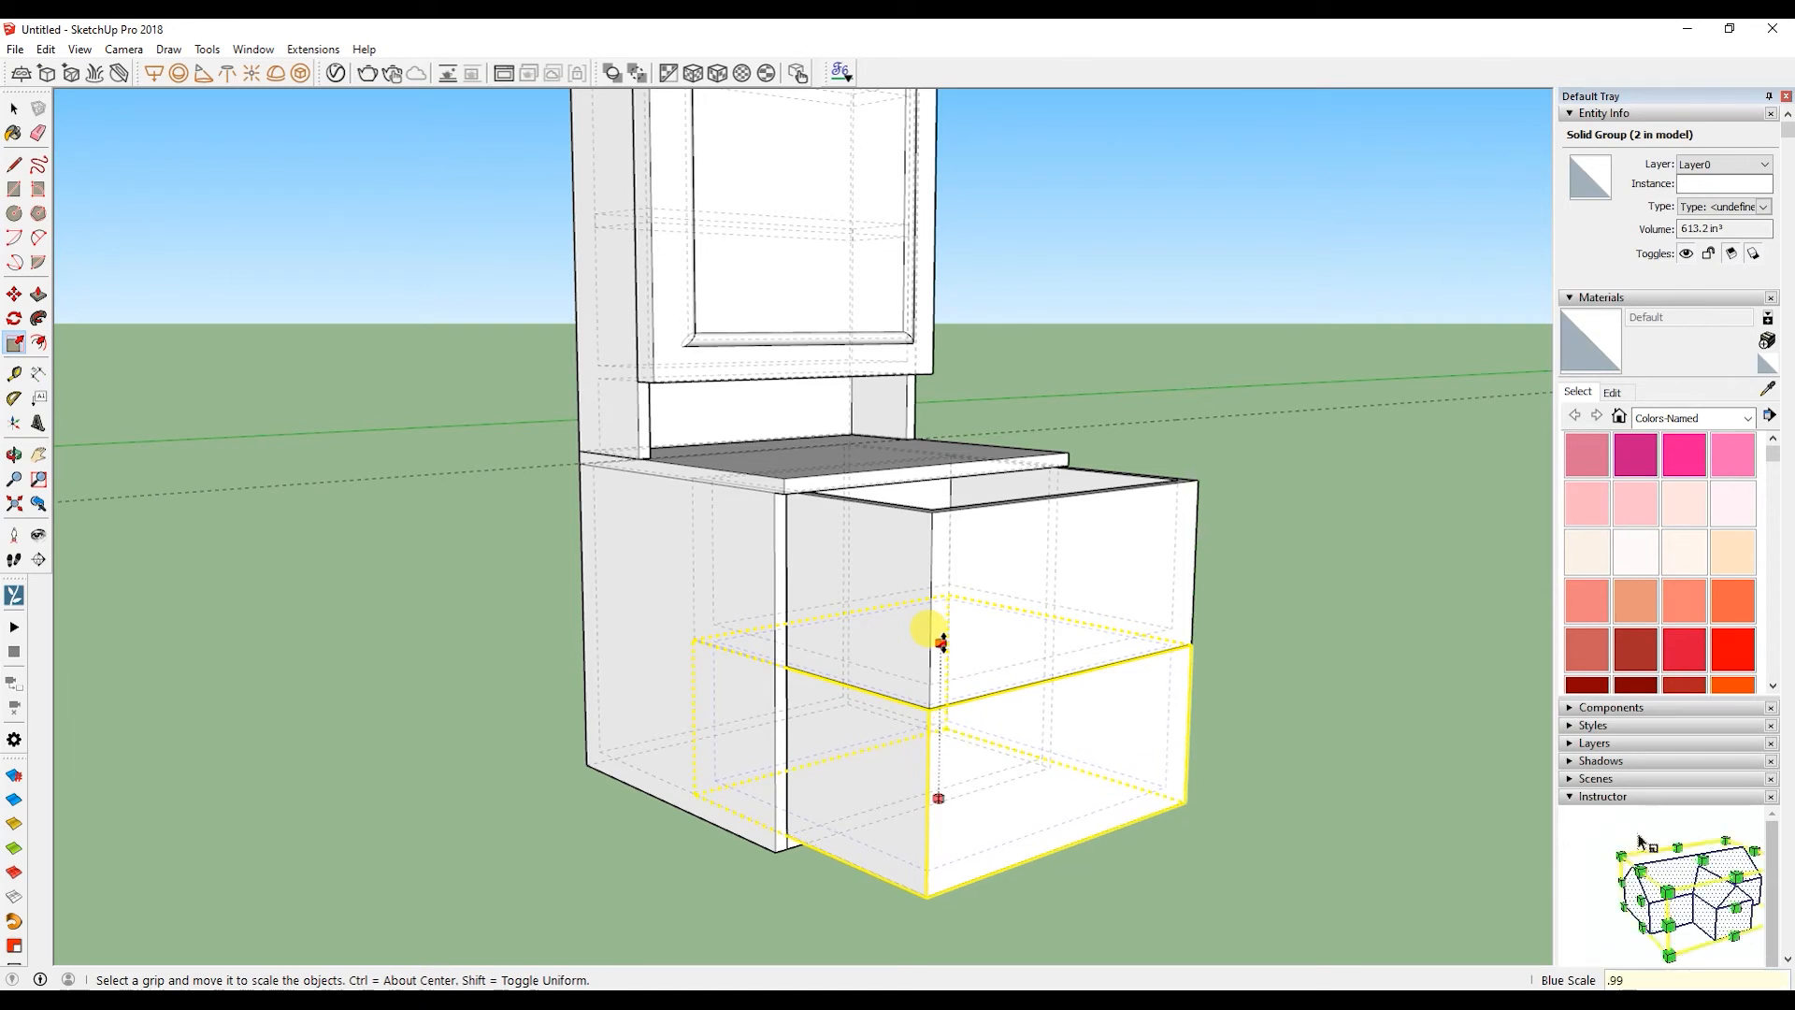
{"action": "key", "text": "Return"}
{"action": "key", "text": "space"}
{"action": "left_click", "coordinate": [1236, 631]}
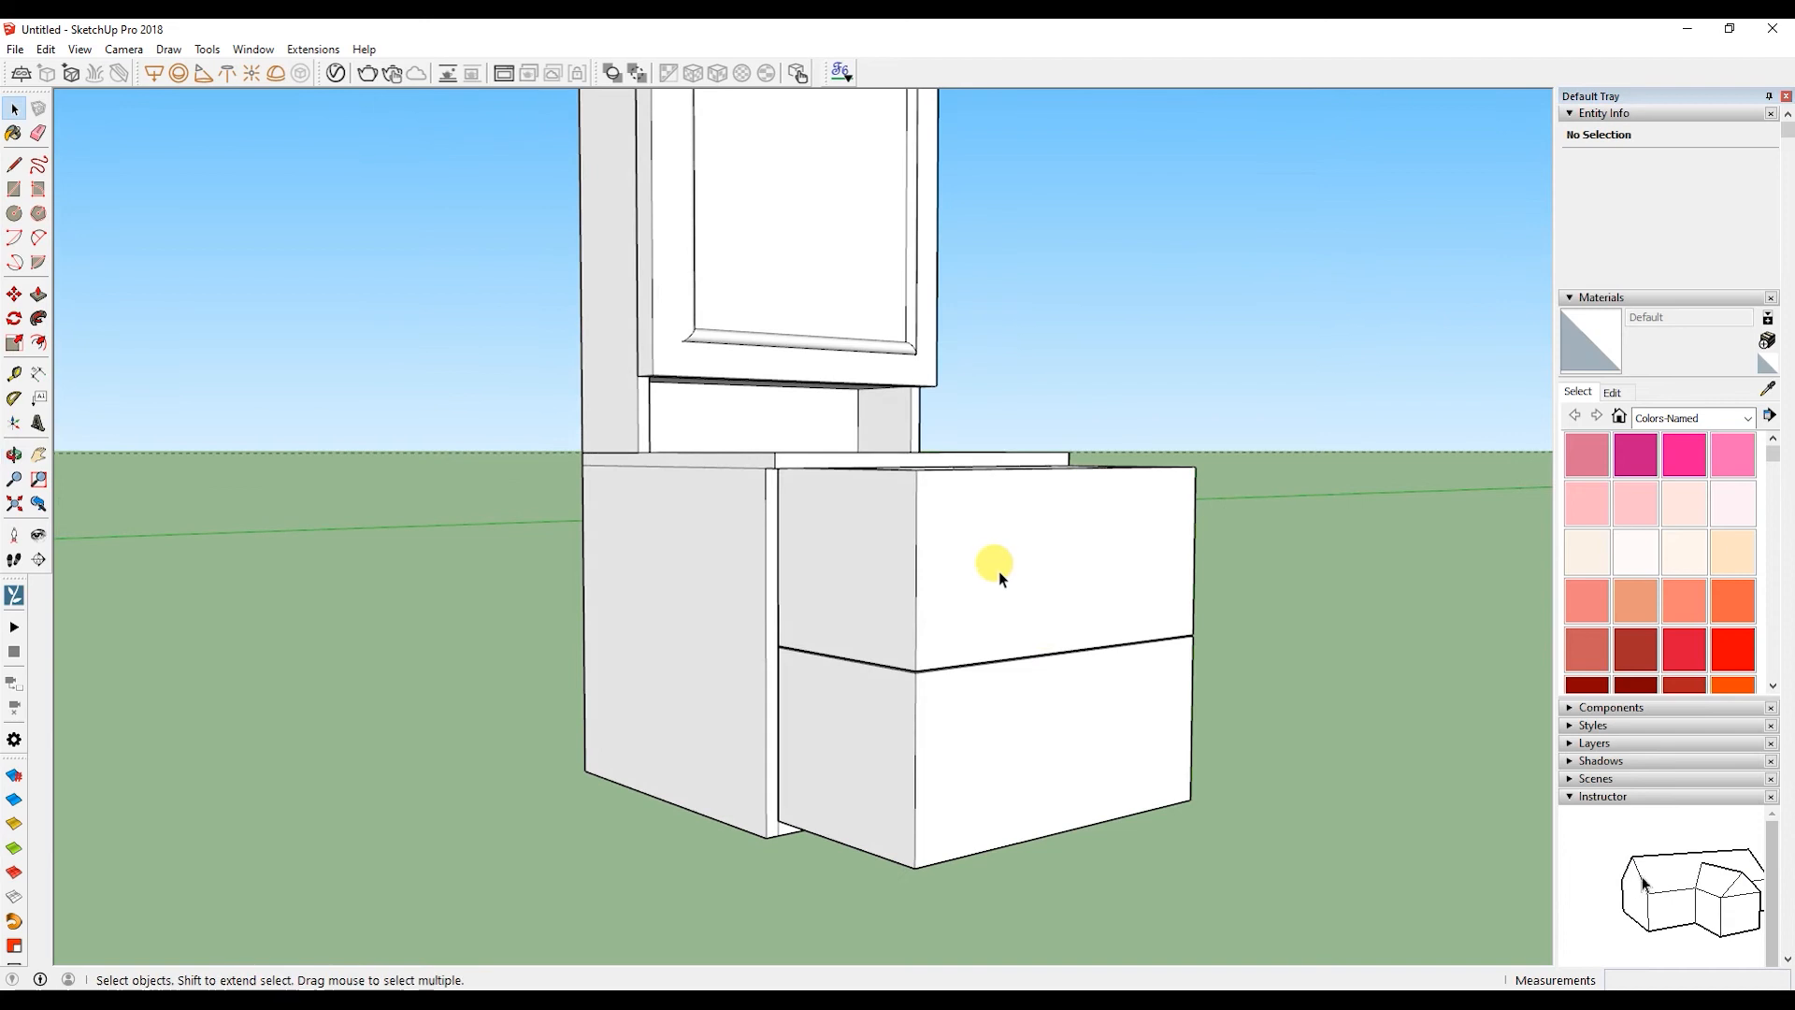
- Scale the upper drawer's height down by the same small factor as the lower drawer, from its top centre grip
{"action": "left_click", "coordinate": [999, 577]}
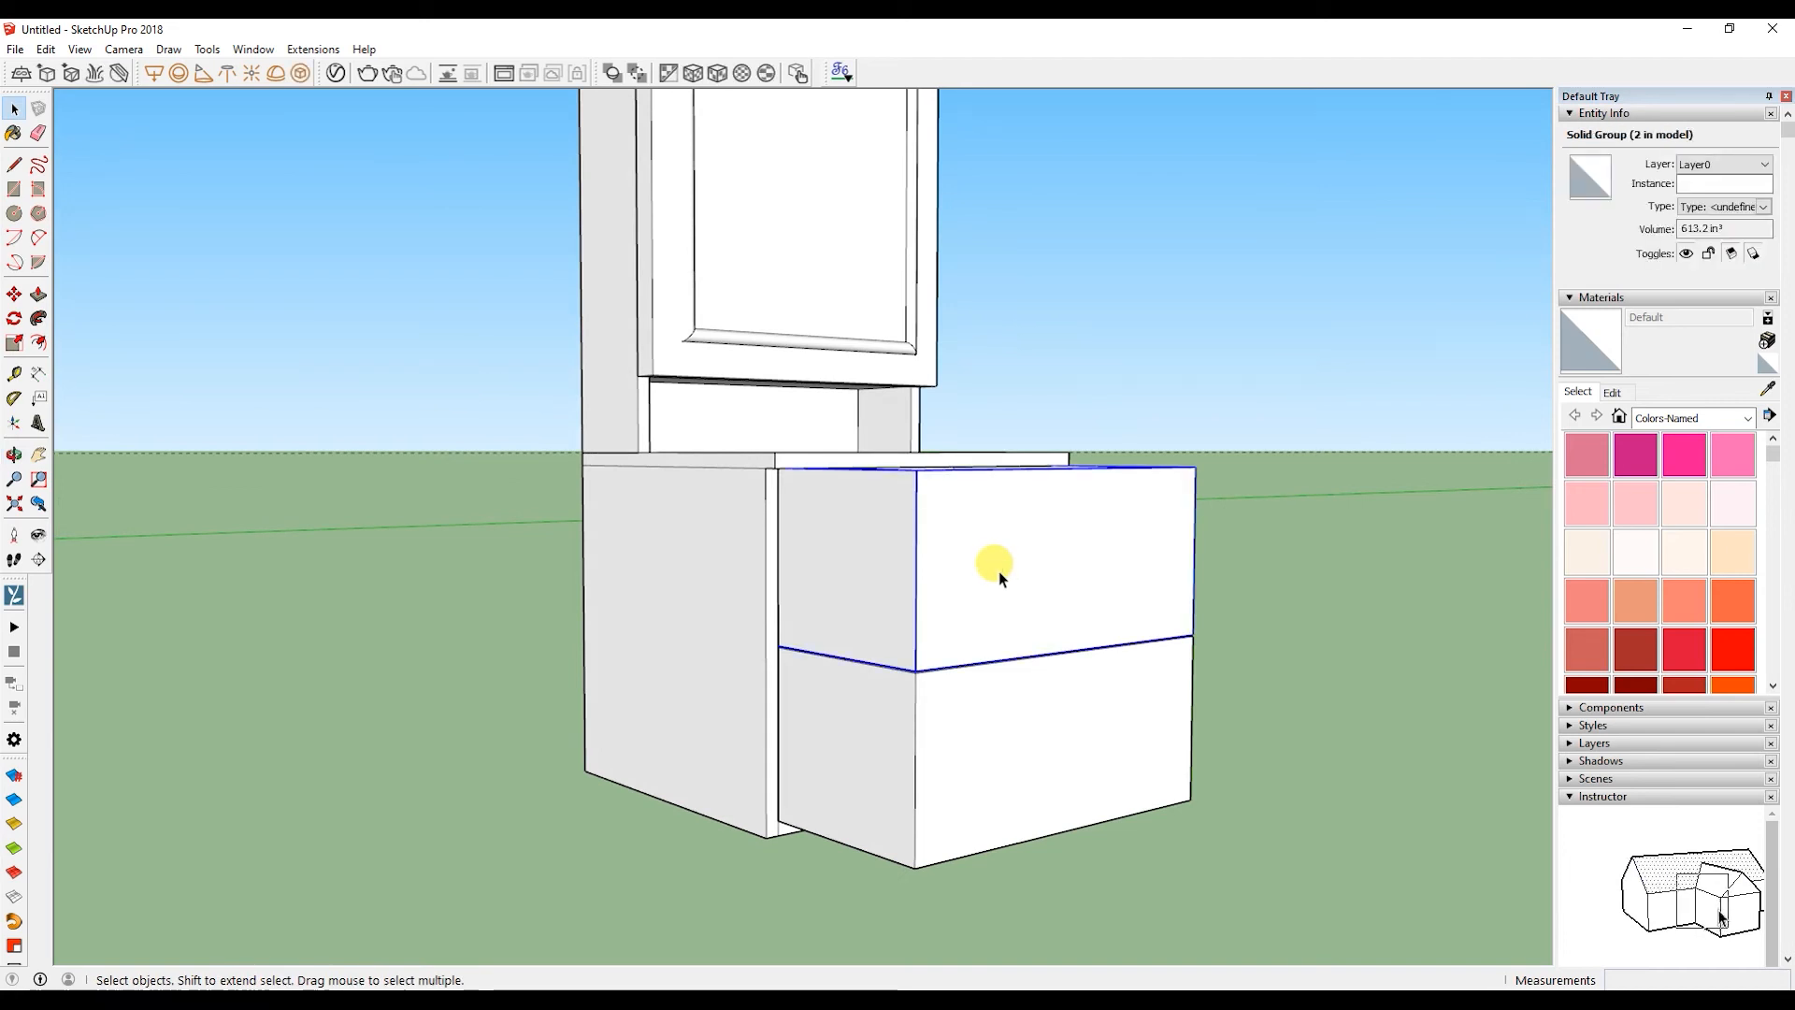
{"action": "key", "text": "s"}
{"action": "middle_click_drag", "start_coordinate": [1002, 581], "coordinate": [1022, 629]}
{"action": "left_click", "coordinate": [944, 481]}
{"action": "left_click", "coordinate": [942, 480]}
{"action": "key", "text": "space"}
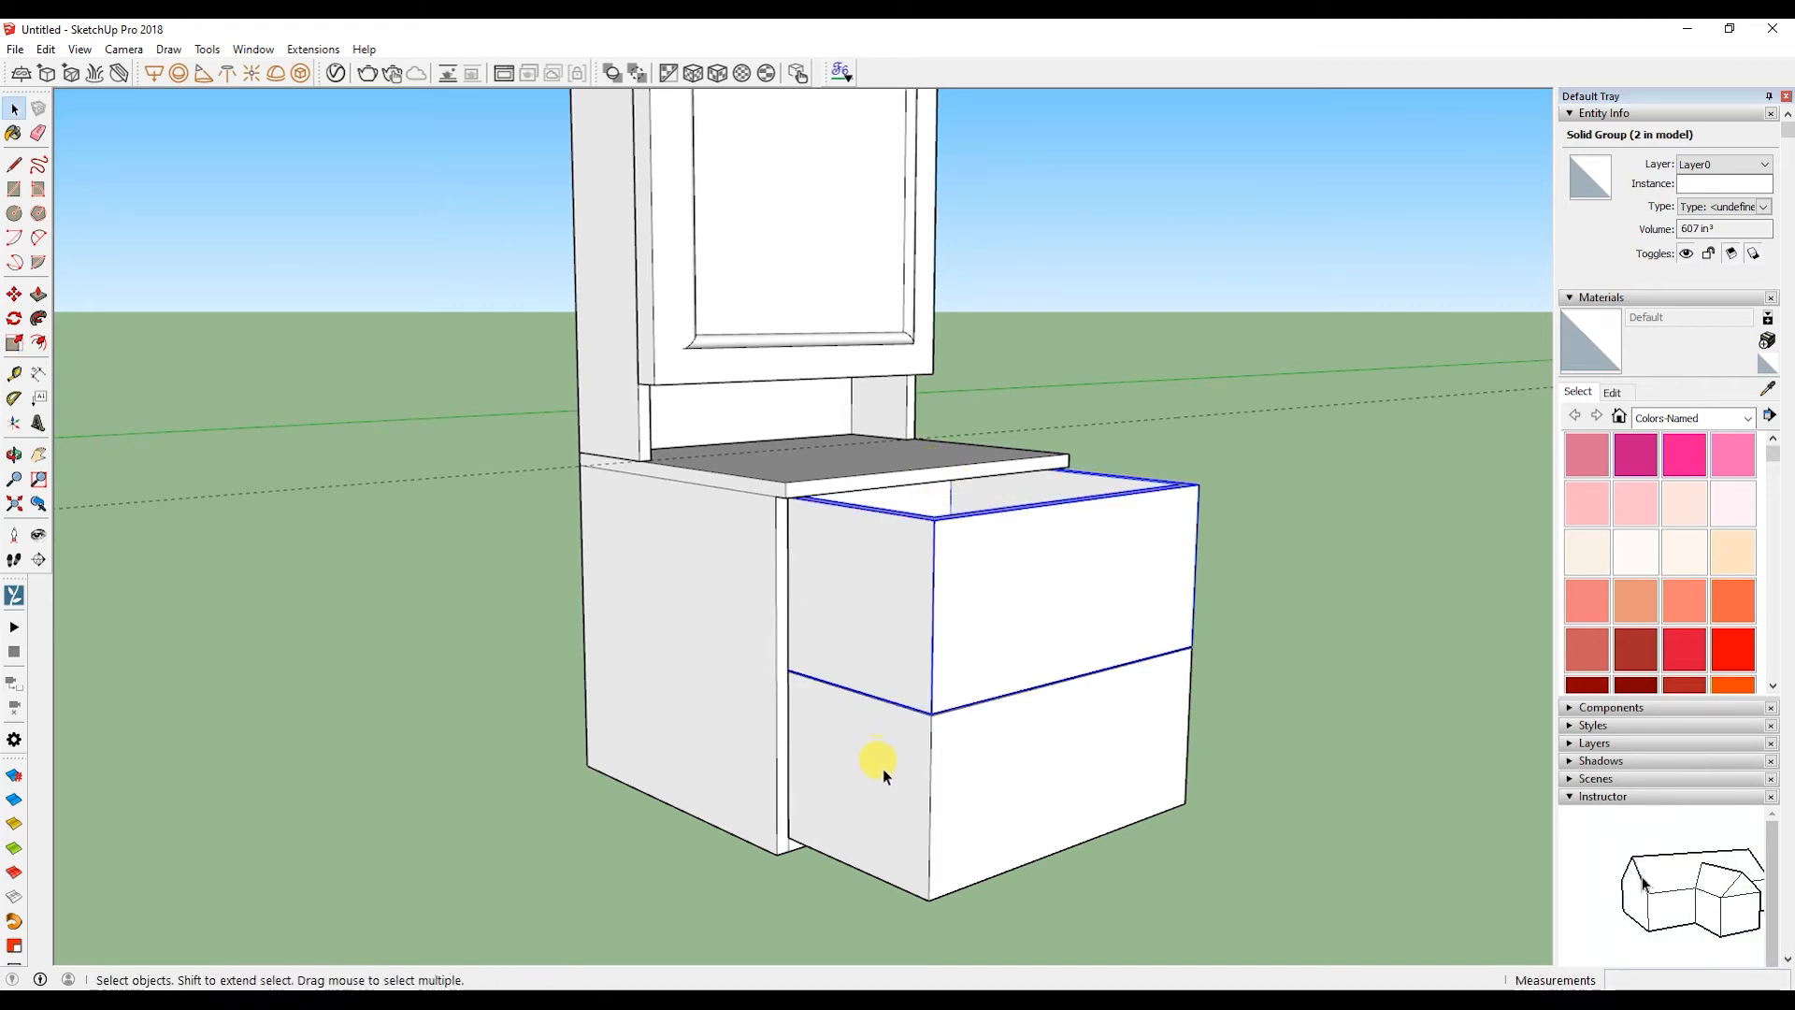
- Move both drawers together back into the cabinet so their fronts sit flush with the side panel's front edge
{"action": "left_click", "coordinate": [943, 815], "text": "shift"}
{"action": "key", "text": "m"}
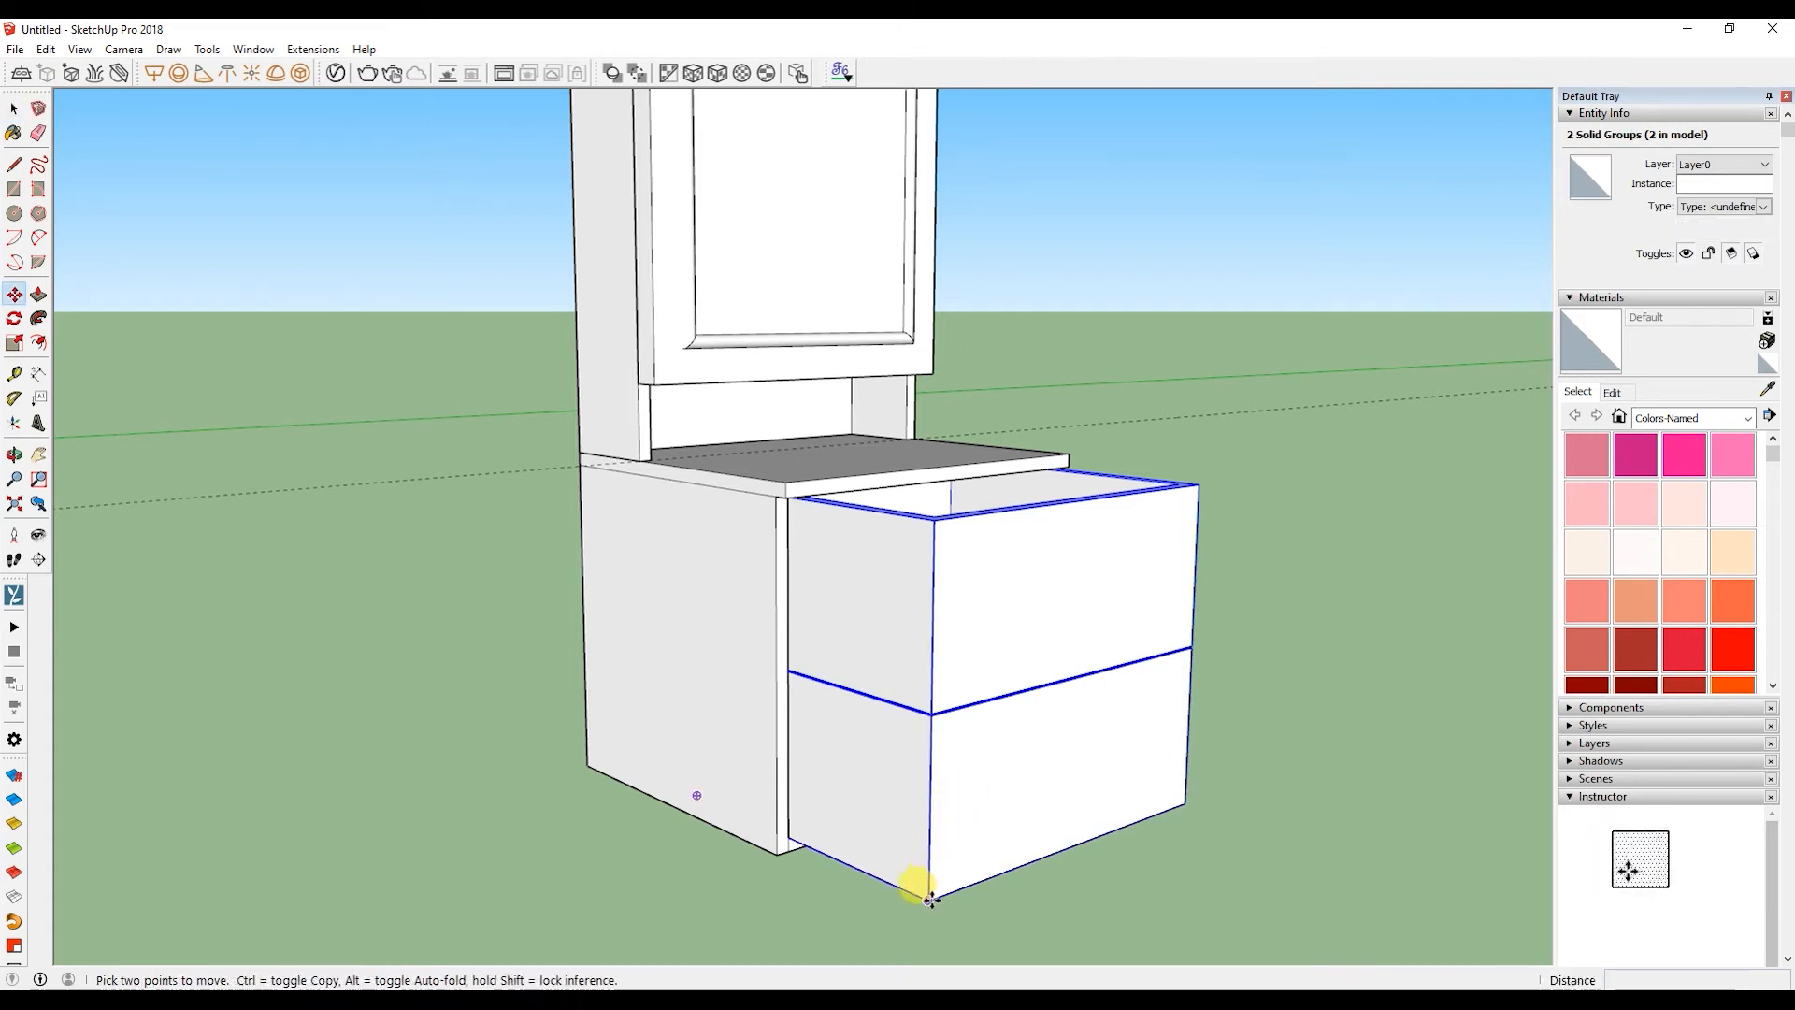
{"action": "left_click", "coordinate": [929, 898]}
{"action": "left_click", "coordinate": [783, 839]}
{"action": "key", "text": "space"}
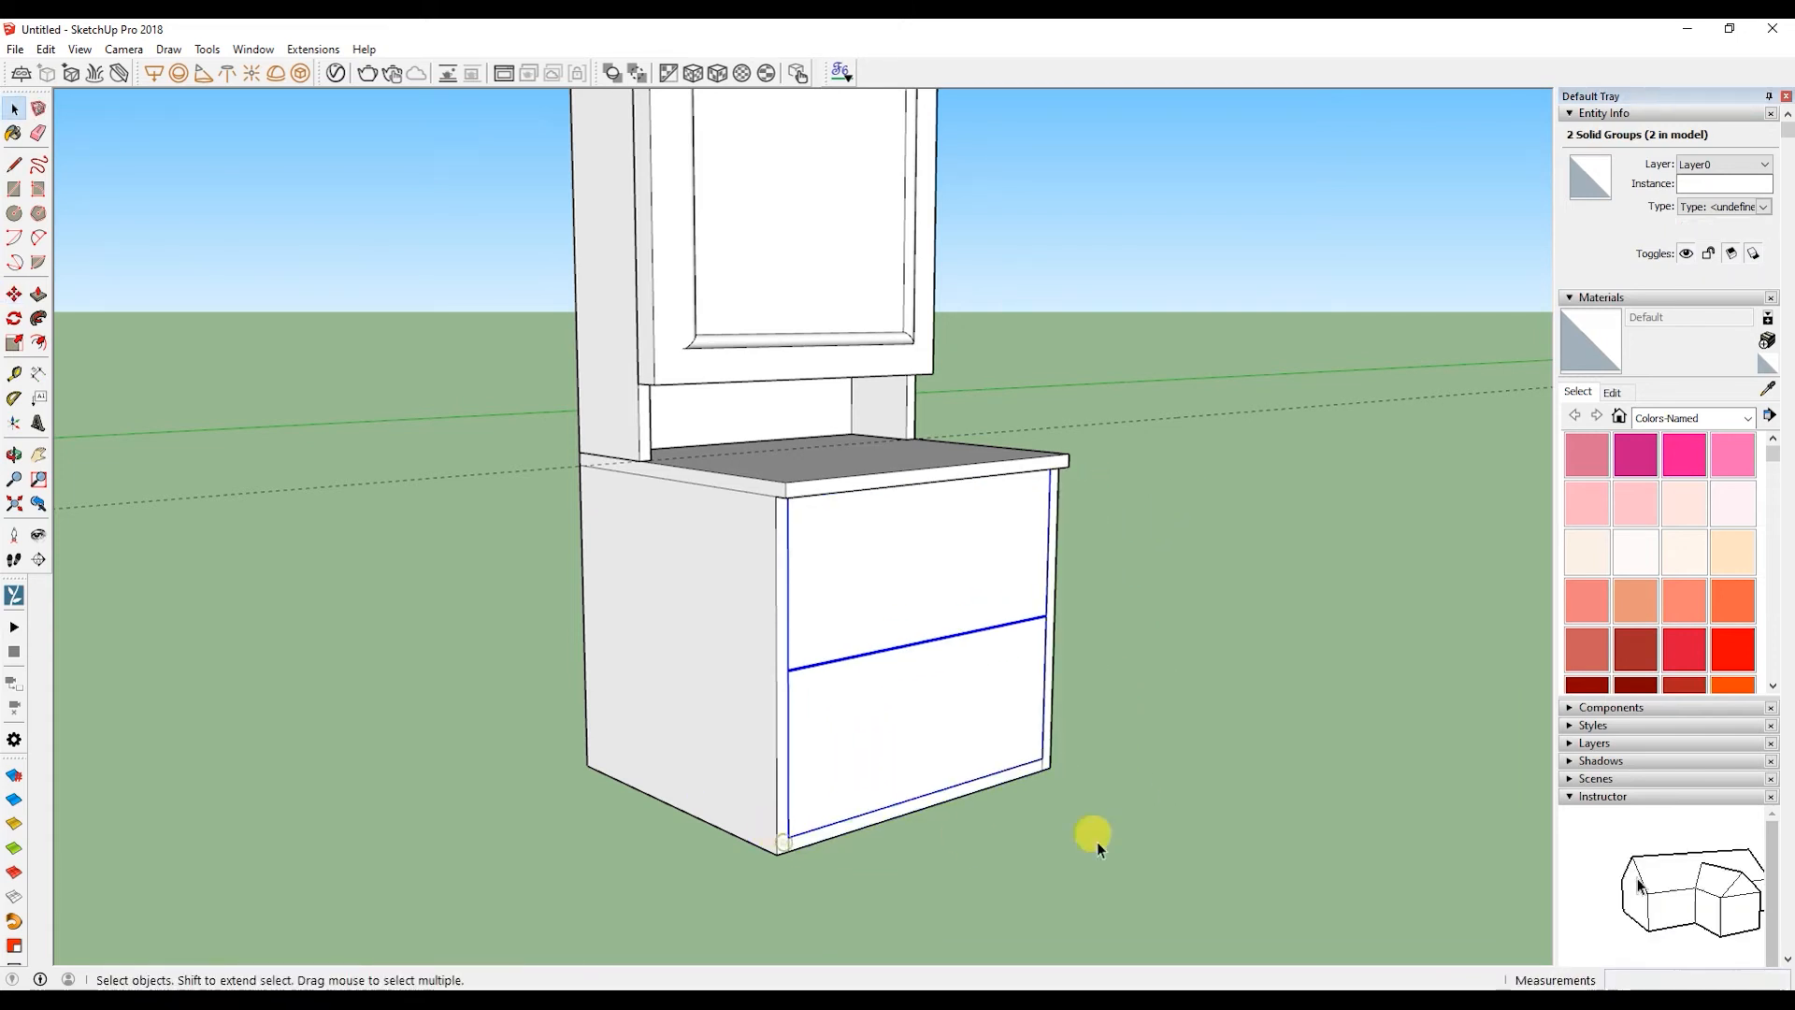
- Examine the closed drawers and the whole furniture unit from different angles and distances
{"action": "middle_click_drag", "start_coordinate": [966, 843], "coordinate": [955, 728]}
{"action": "left_click", "coordinate": [1089, 664]}
{"action": "middle_click_drag", "start_coordinate": [1010, 613], "coordinate": [1012, 657]}
{"action": "scroll", "coordinate": [873, 518], "scroll_direction": "down", "scroll_amount": 7}
{"action": "middle_click_drag", "start_coordinate": [874, 518], "coordinate": [884, 657], "text": "shift"}
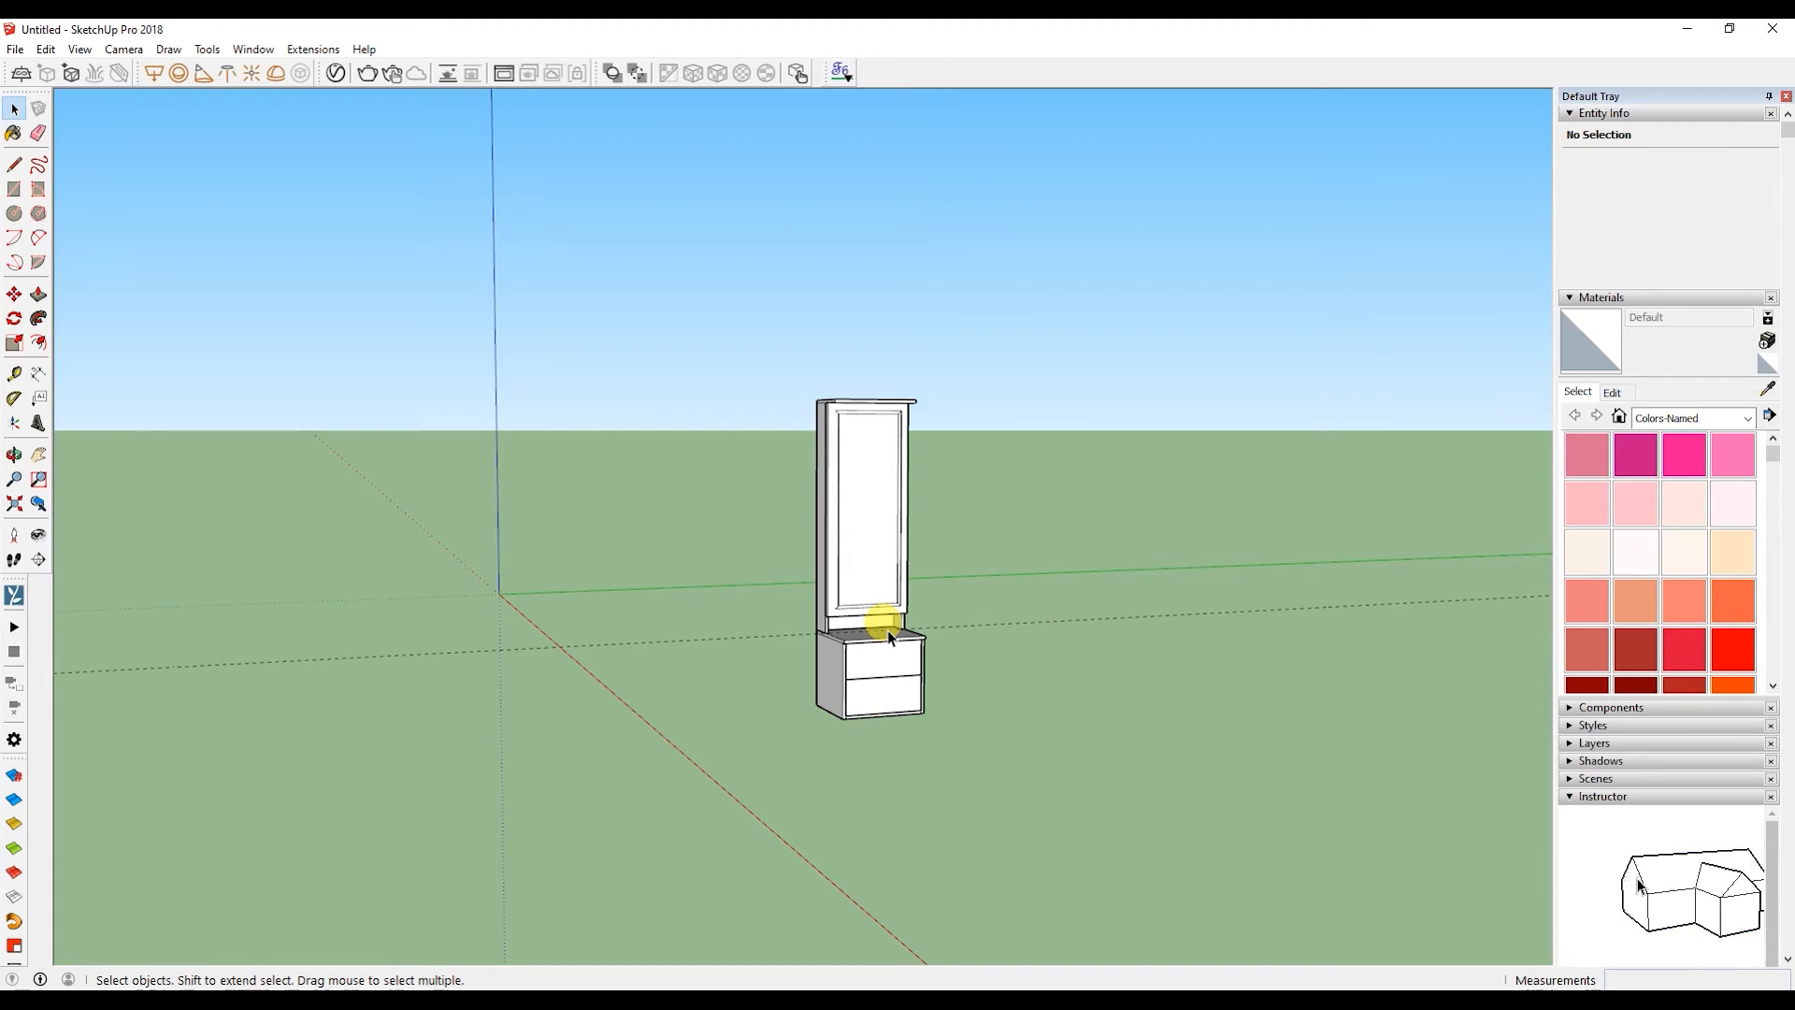
{"action": "scroll", "coordinate": [854, 669], "scroll_direction": "up", "scroll_amount": 10}
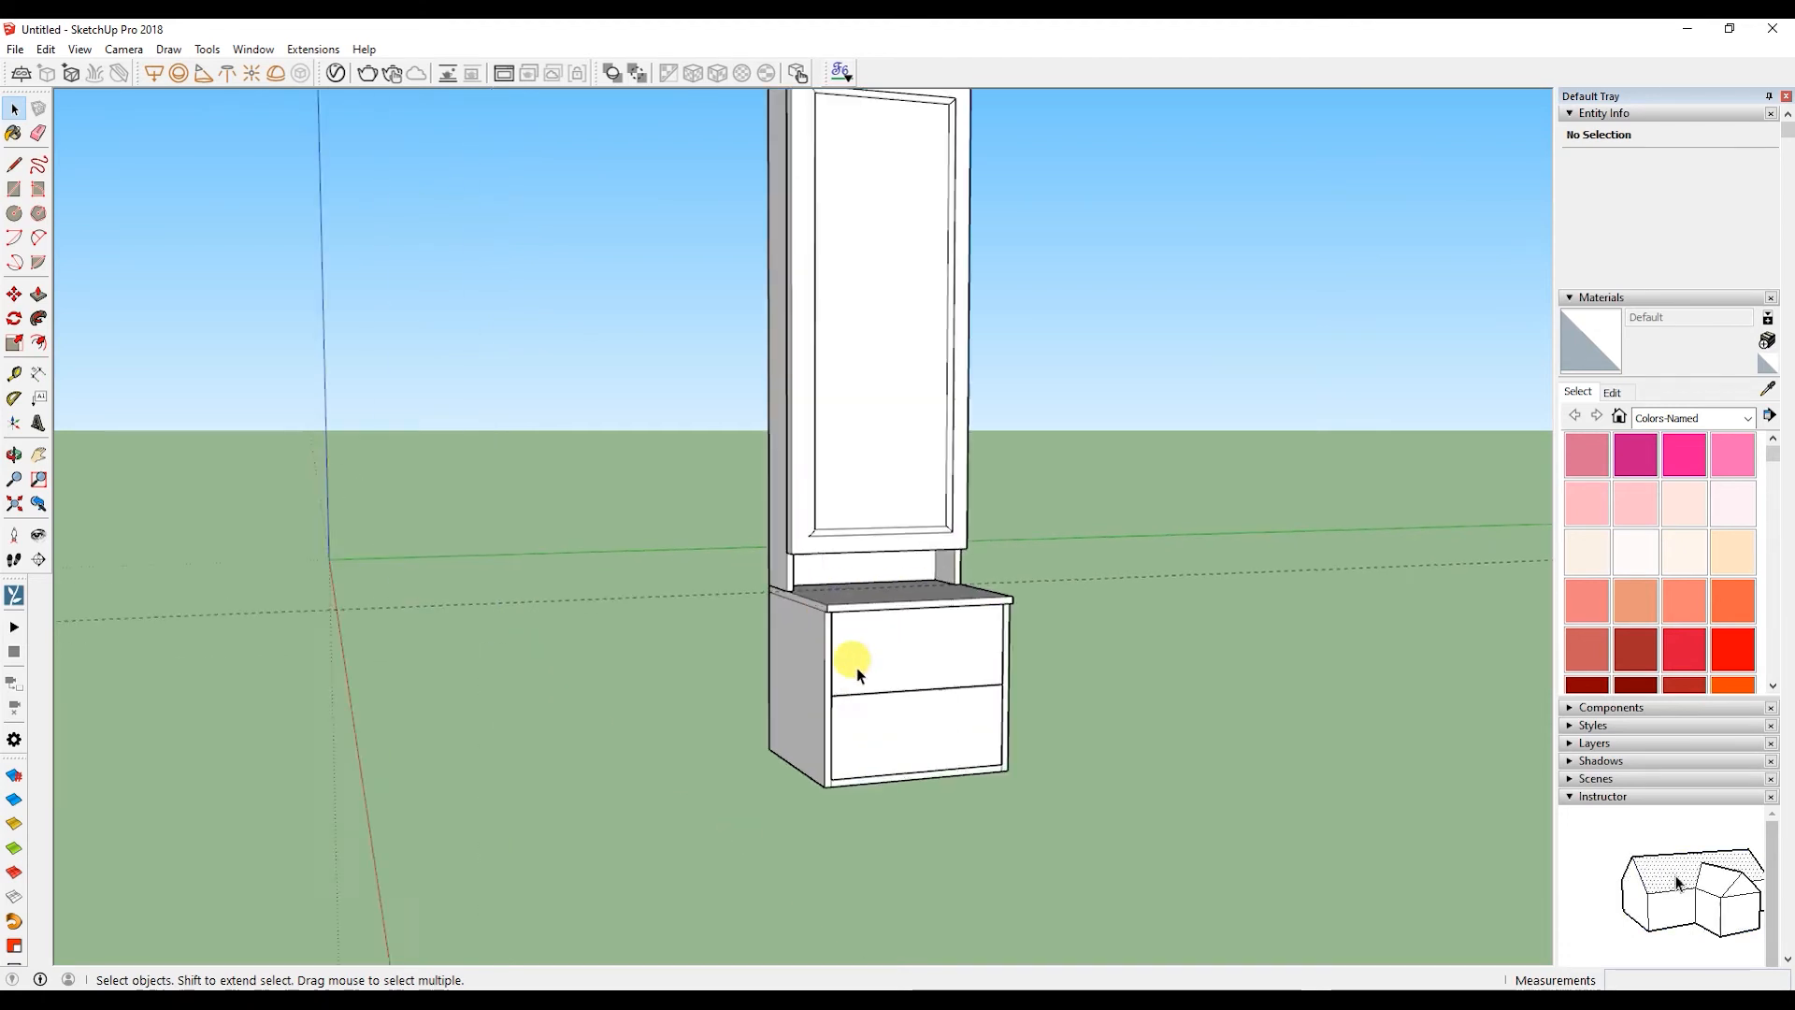
{"action": "scroll", "coordinate": [917, 652], "scroll_direction": "up", "scroll_amount": 2}
{"action": "scroll", "coordinate": [940, 636], "scroll_direction": "down", "scroll_amount": 8}
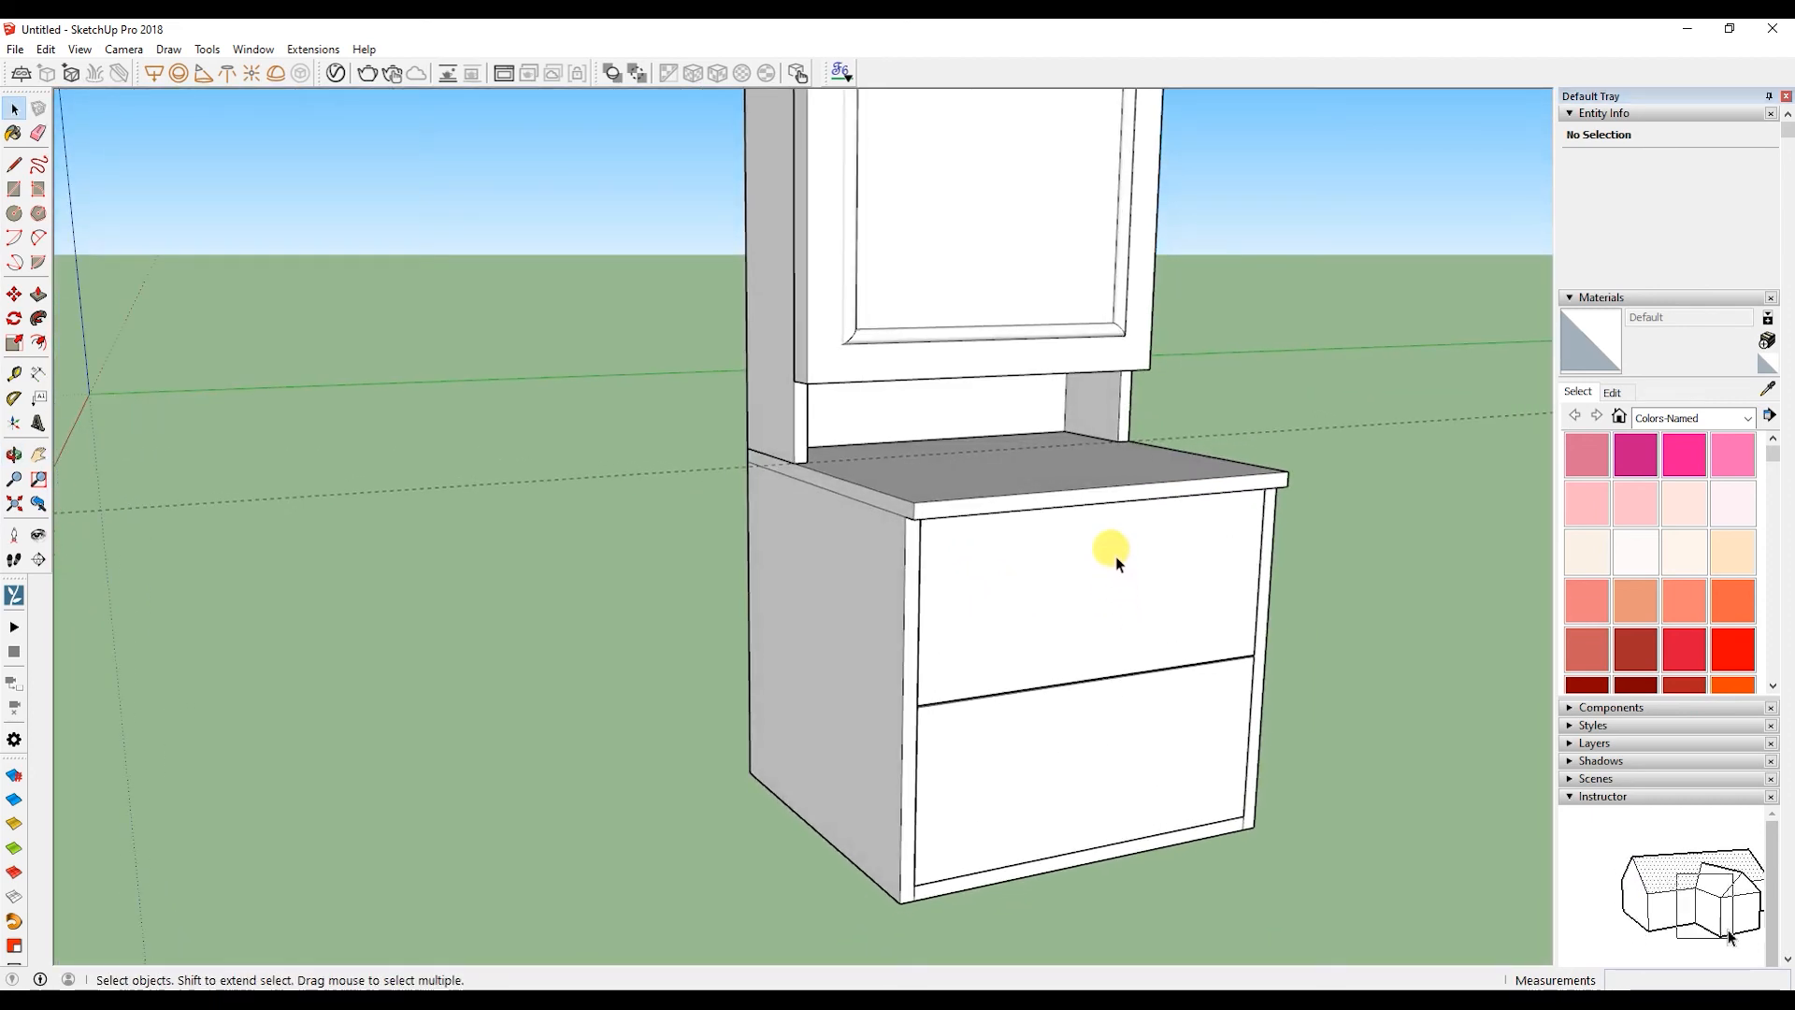
- Draw an upright rectangle about 1.3" long projecting outward from the drawer front, starting at the guide's end on the face
{"action": "left_click", "coordinate": [1086, 721]}
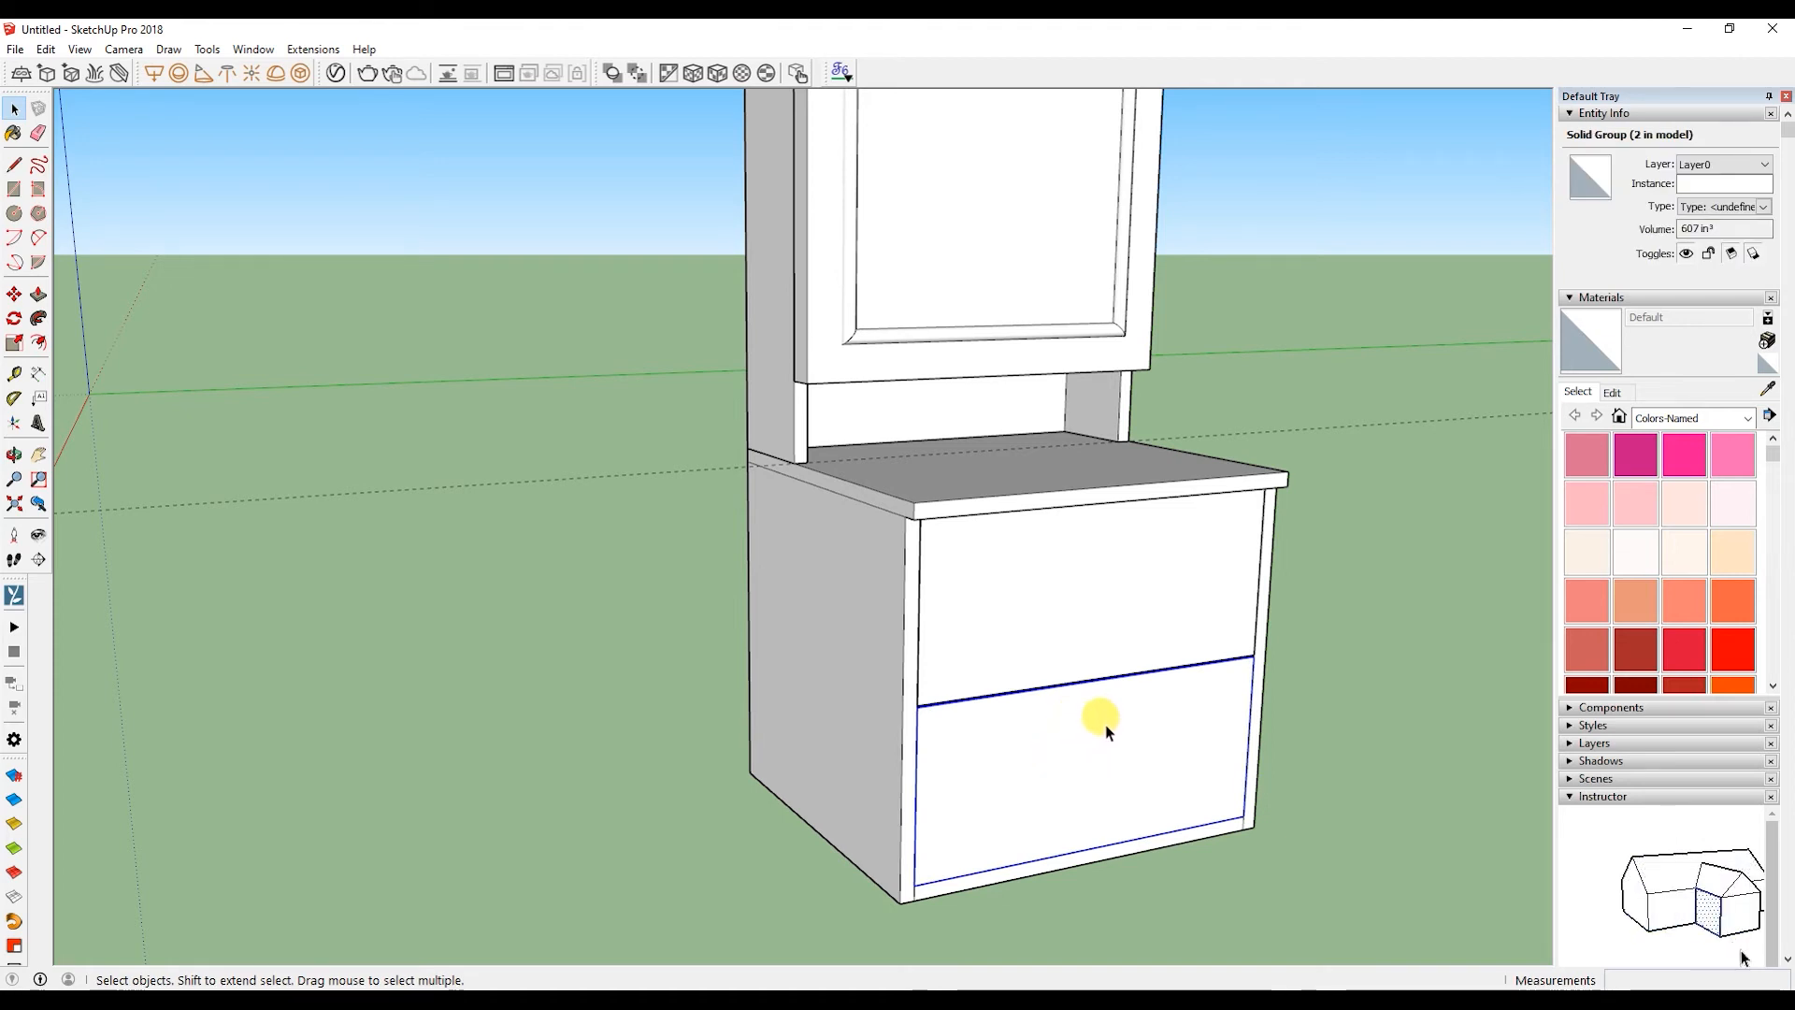
{"action": "scroll", "coordinate": [1122, 707], "scroll_direction": "up", "scroll_amount": 8}
{"action": "middle_click_drag", "start_coordinate": [1122, 707], "coordinate": [1185, 661]}
{"action": "scroll", "coordinate": [1113, 665], "scroll_direction": "down", "scroll_amount": 8}
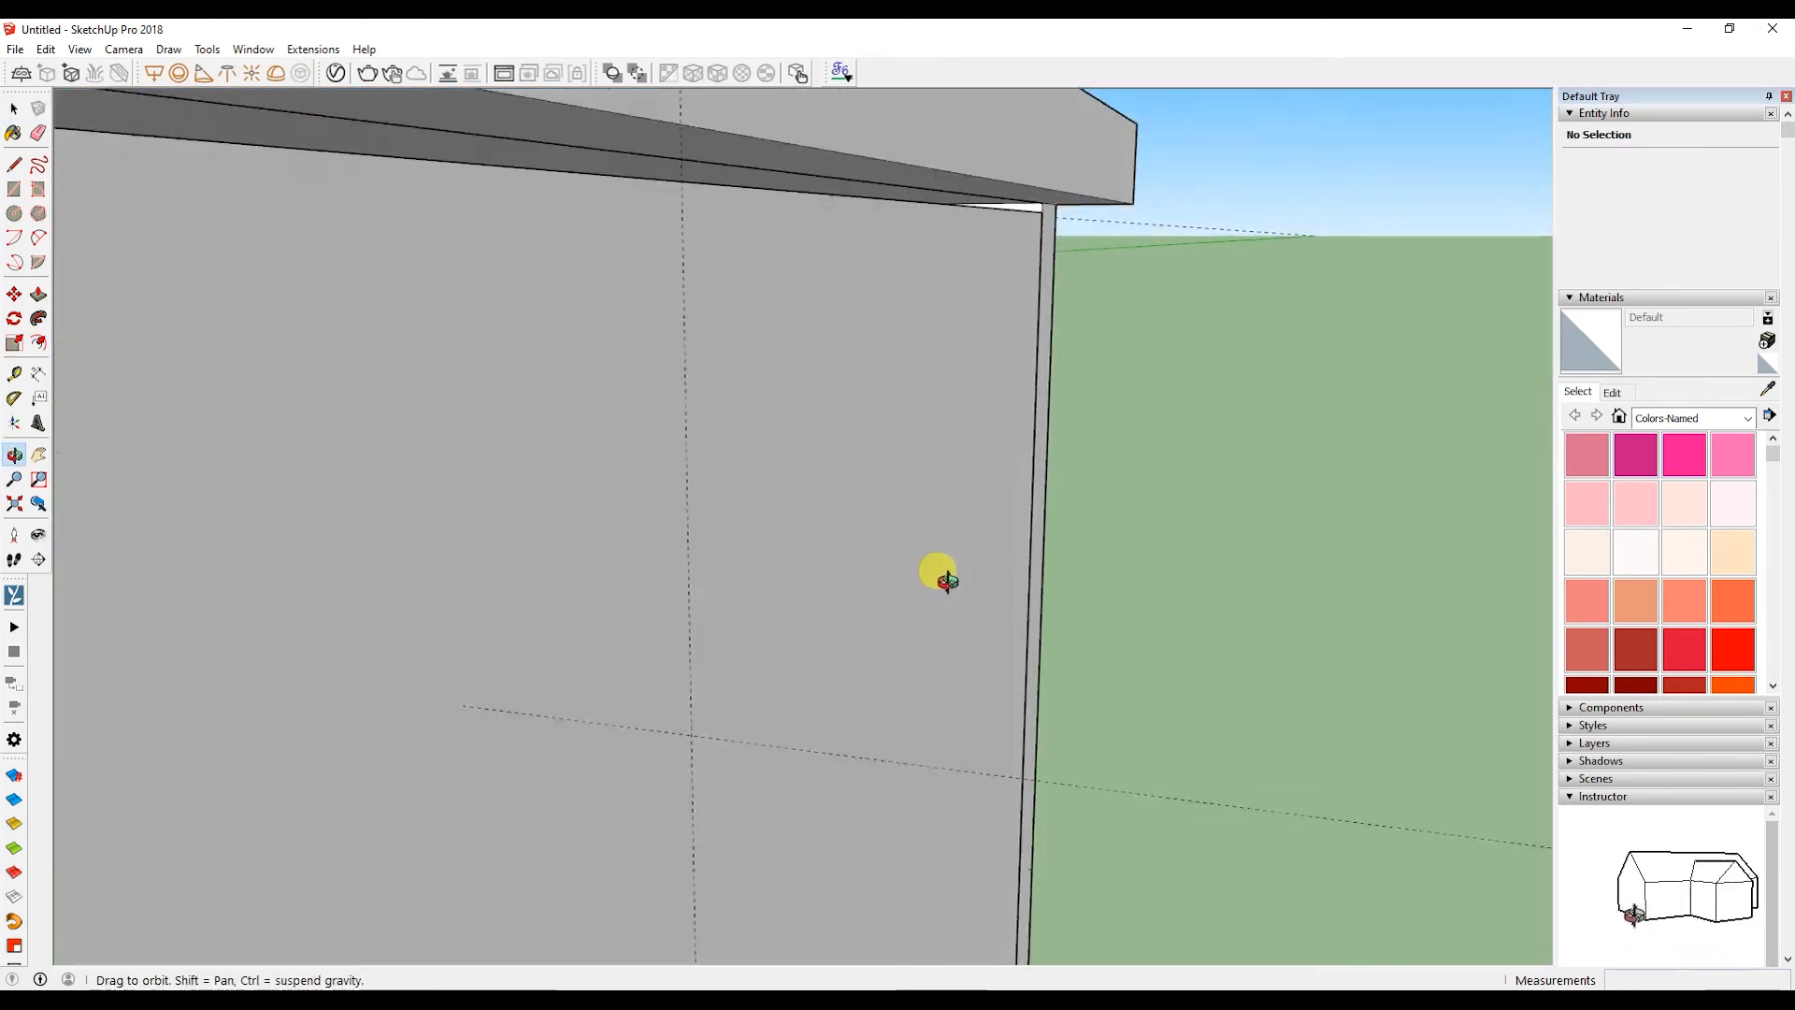
{"action": "middle_click_drag", "start_coordinate": [945, 580], "coordinate": [996, 558]}
{"action": "key", "text": "r"}
{"action": "left_click", "coordinate": [716, 528]}
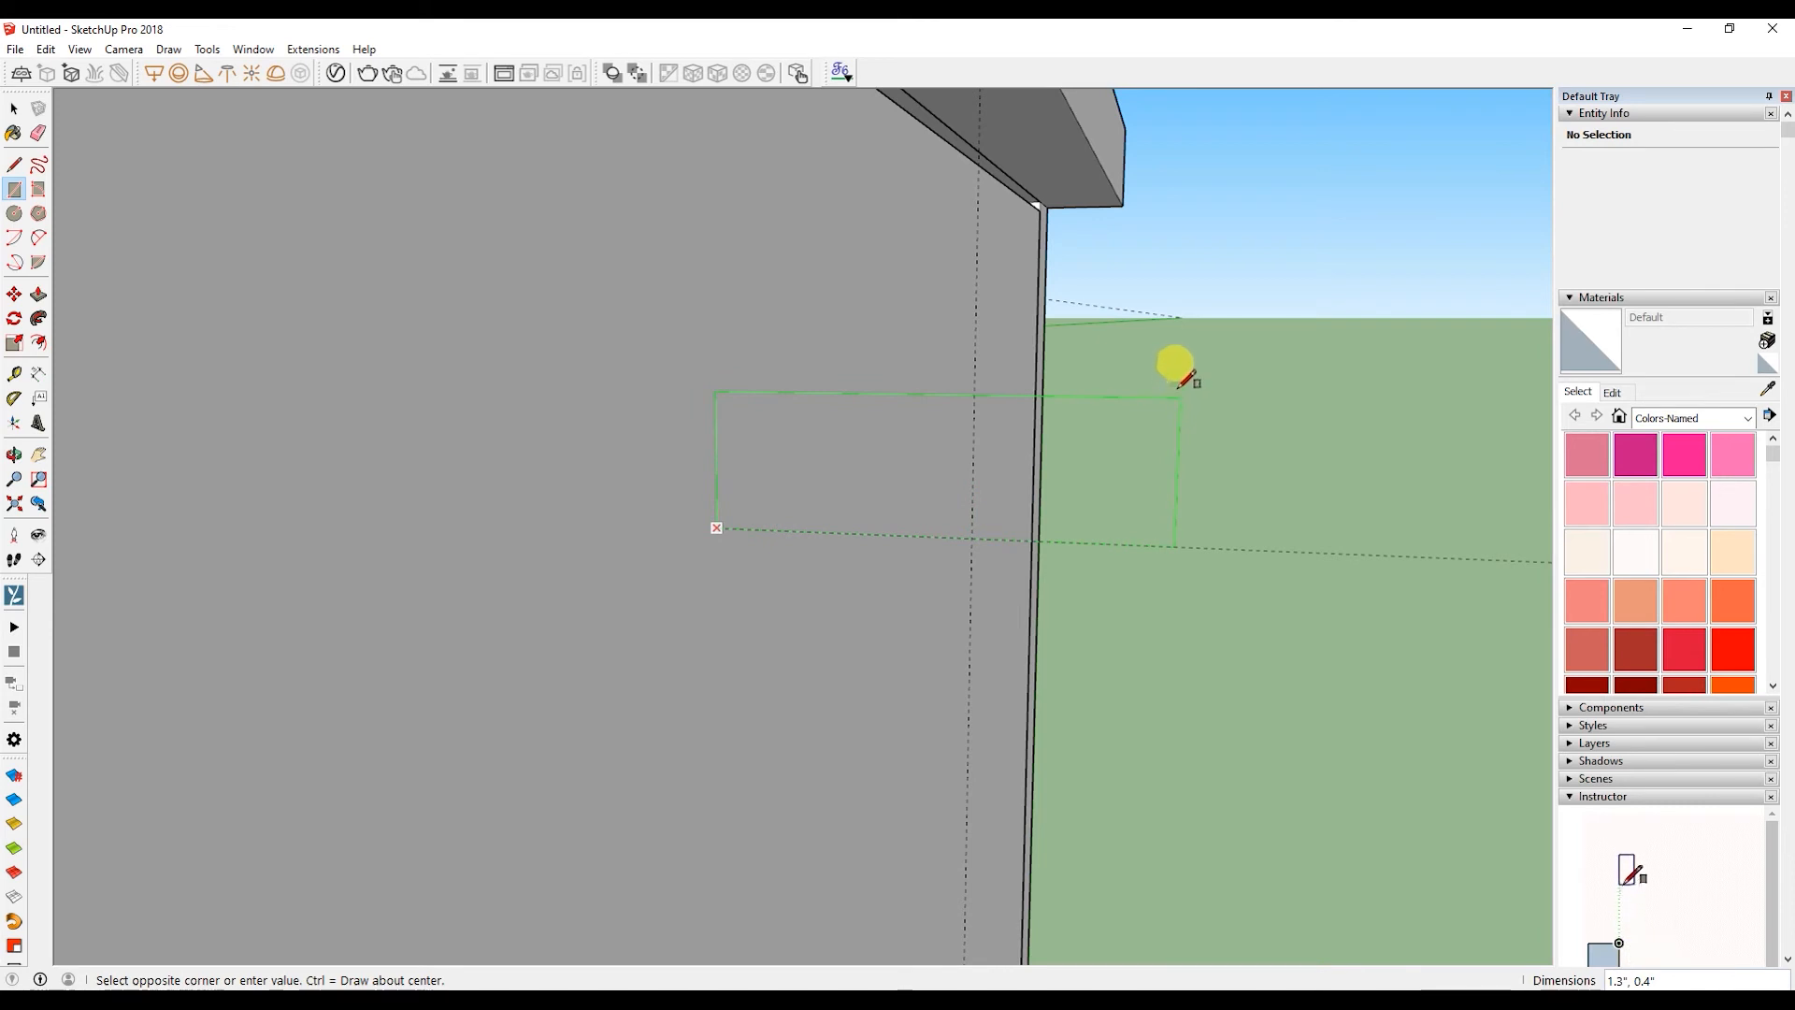
{"action": "left_click", "coordinate": [1178, 365]}
{"action": "middle_click_drag", "start_coordinate": [1179, 362], "coordinate": [1062, 461]}
{"action": "key", "text": "space"}
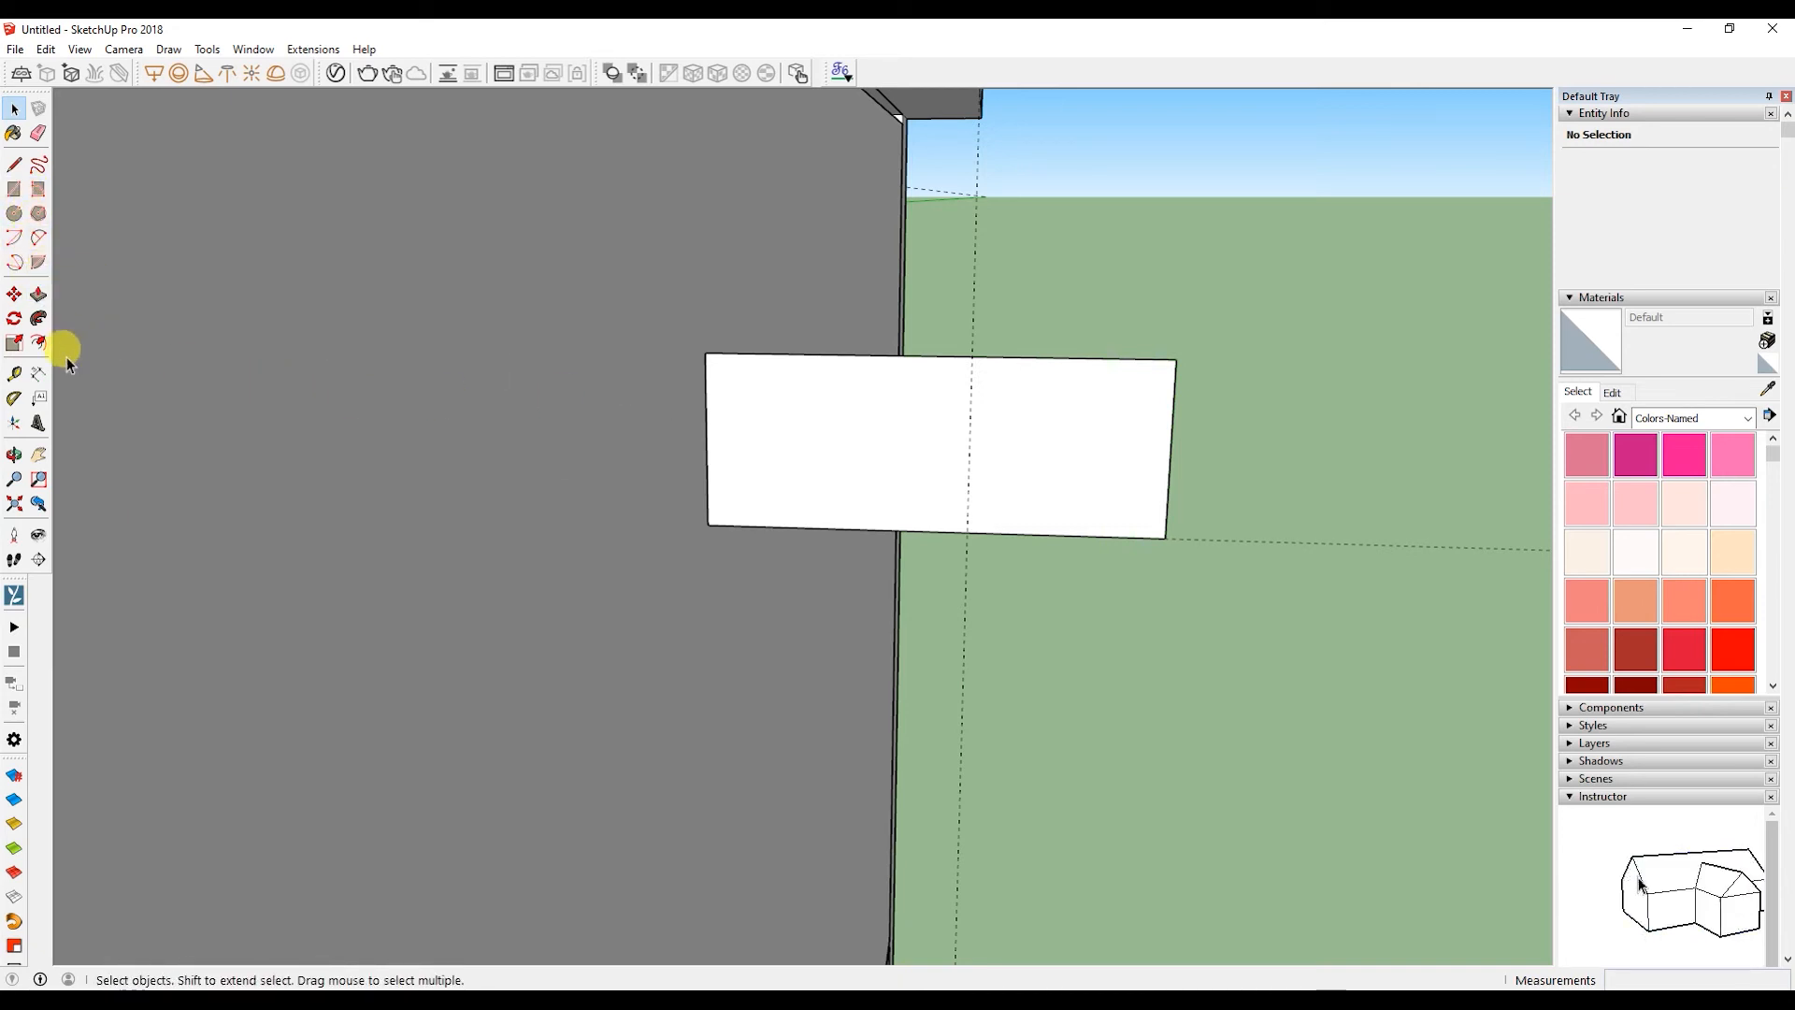
- Place a guide line lengthwise through the middle of the rectangle, parallel to its top edge
{"action": "left_click", "coordinate": [14, 373]}
{"action": "left_click", "coordinate": [841, 352]}
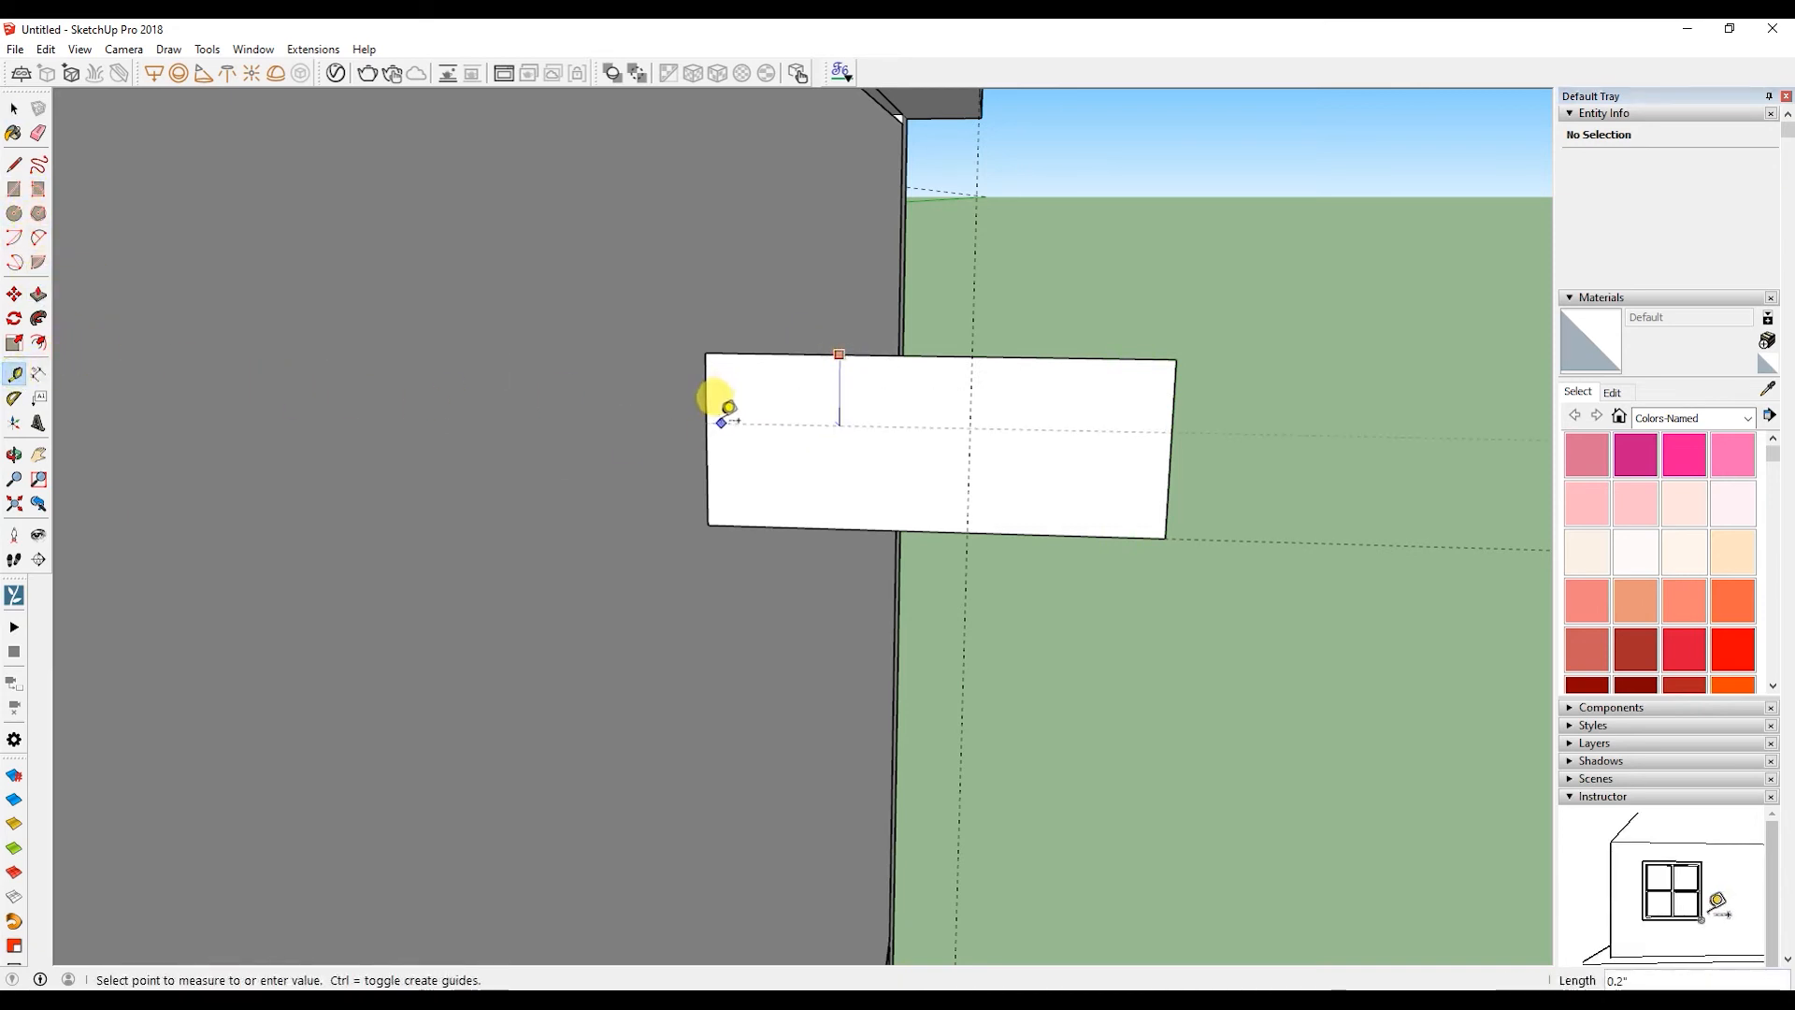
{"action": "left_click", "coordinate": [722, 438]}
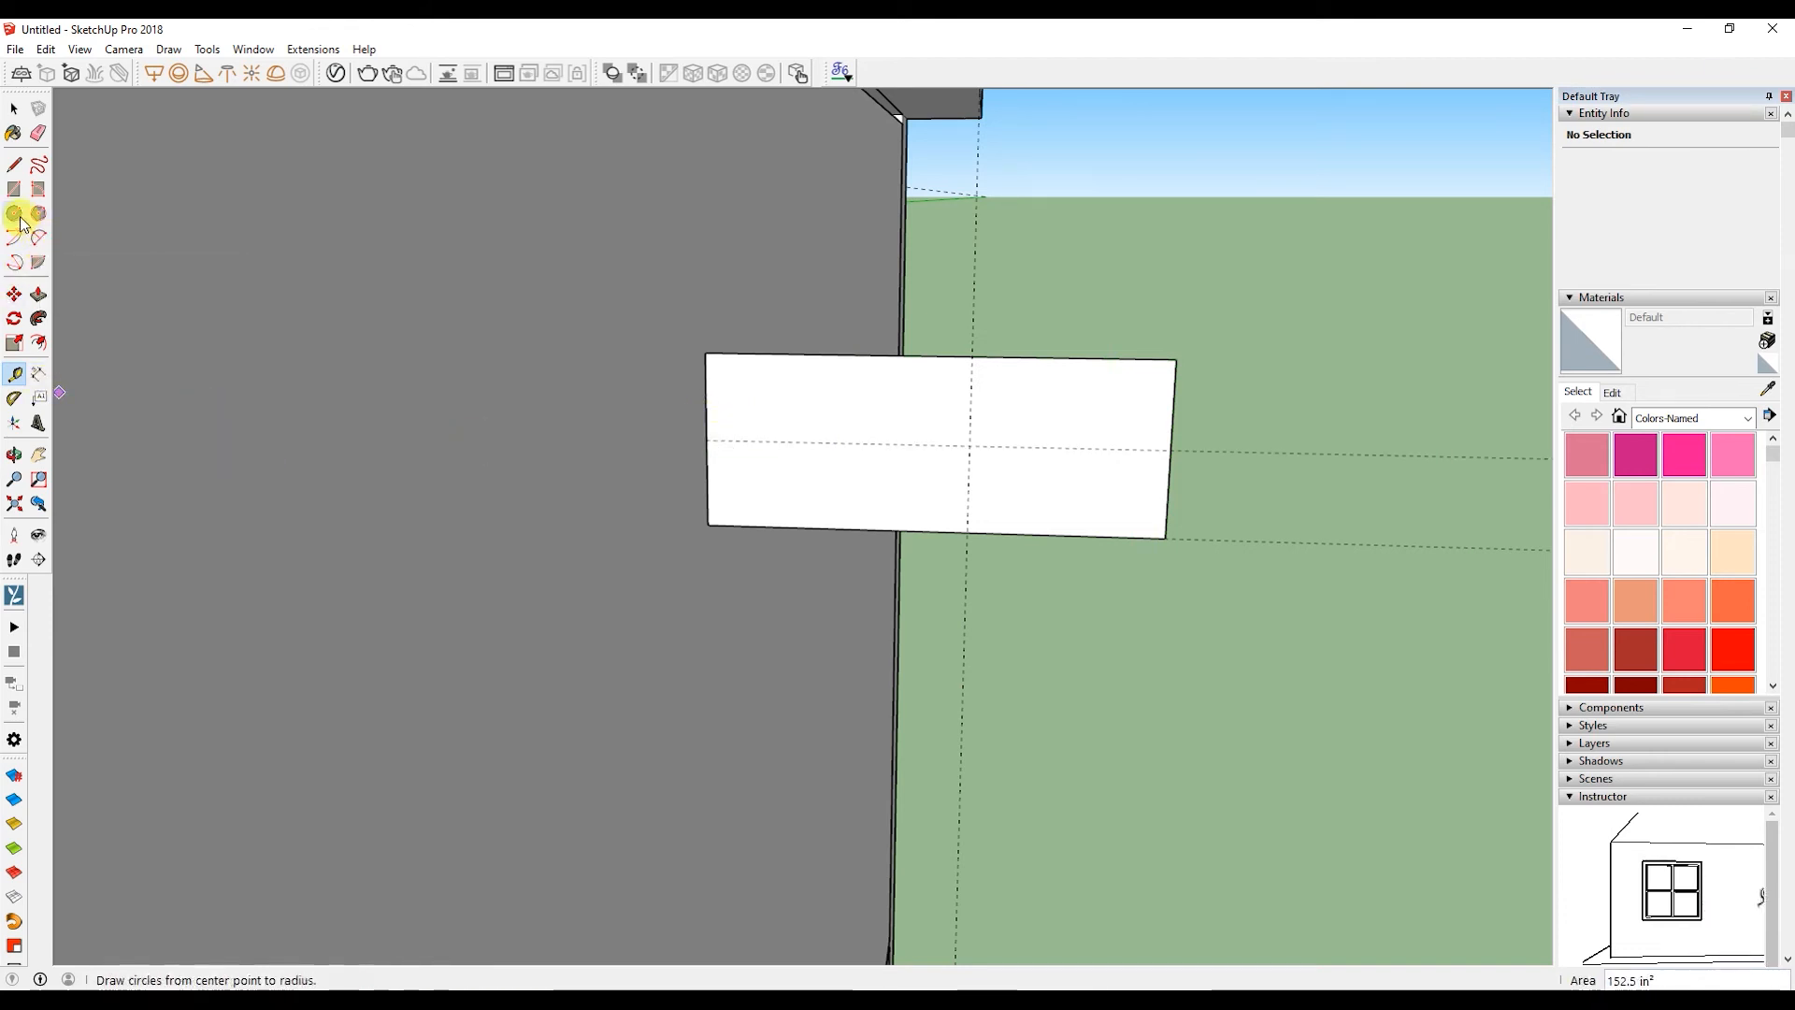
- Draw a concave 2 Point Arc from the rectangle's top edge to the middle guide and continue it with a line along the guide
{"action": "left_click", "coordinate": [16, 245]}
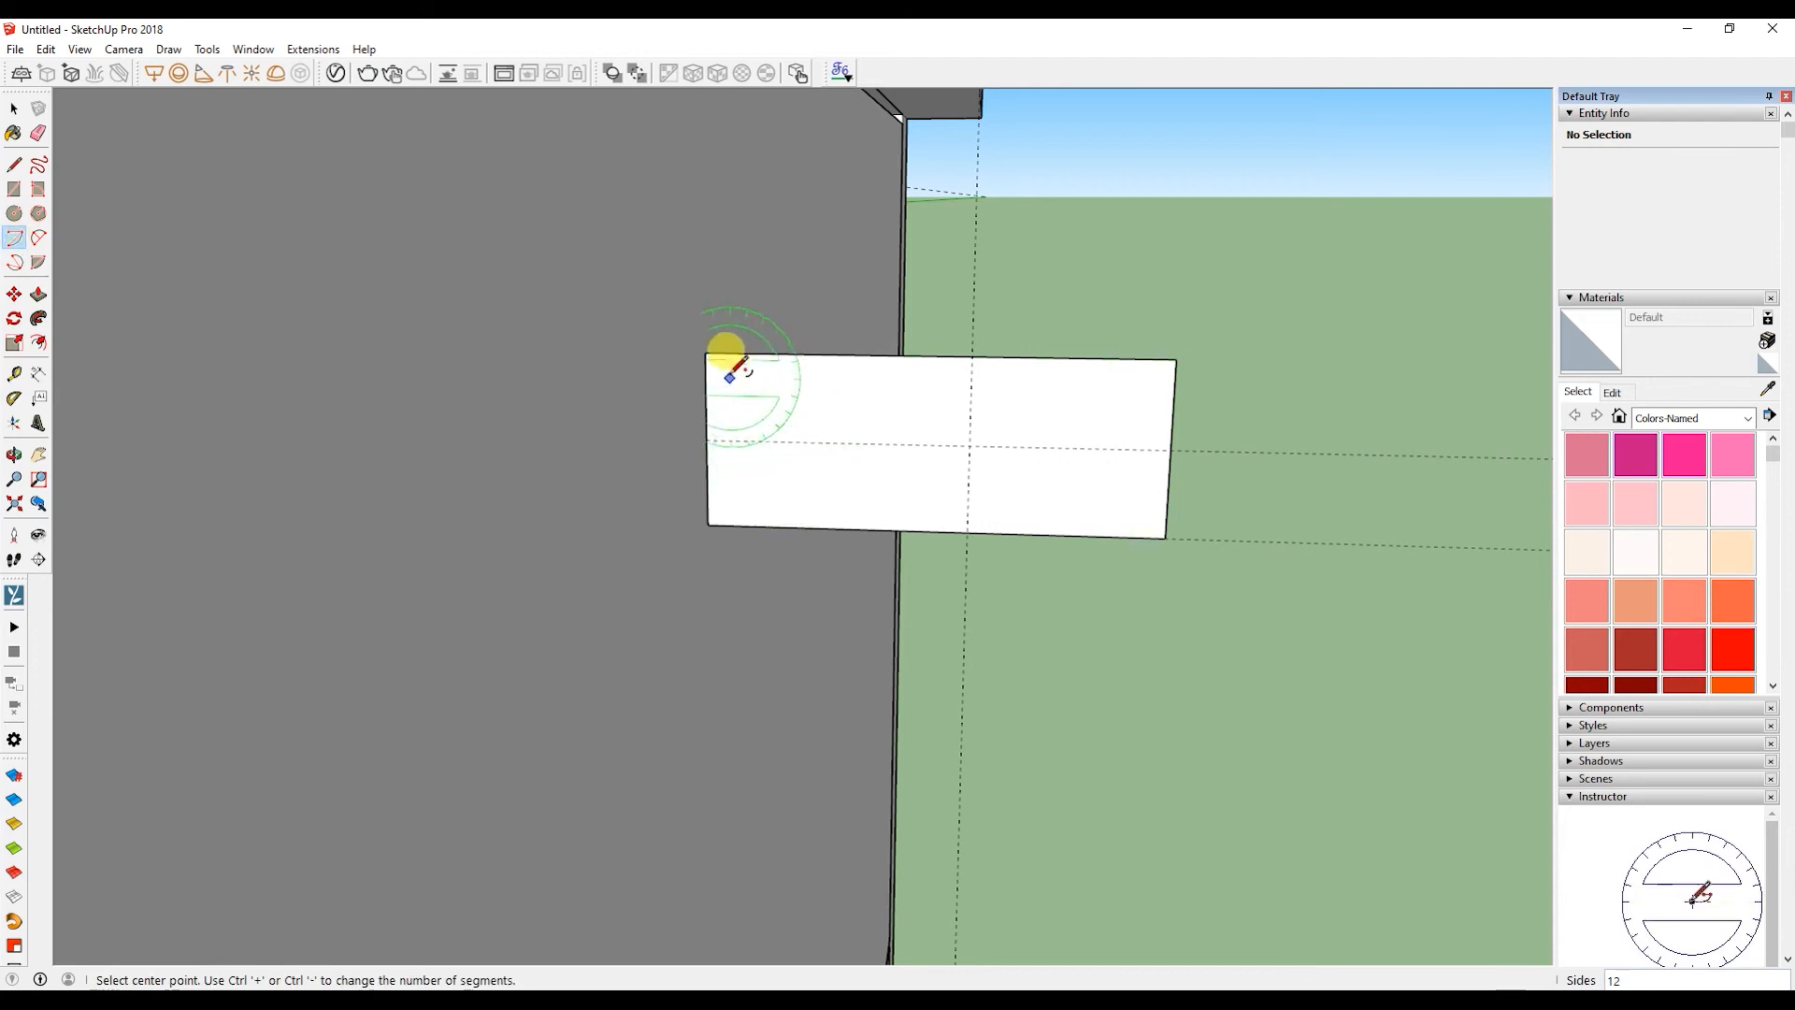
{"action": "left_click", "coordinate": [38, 237]}
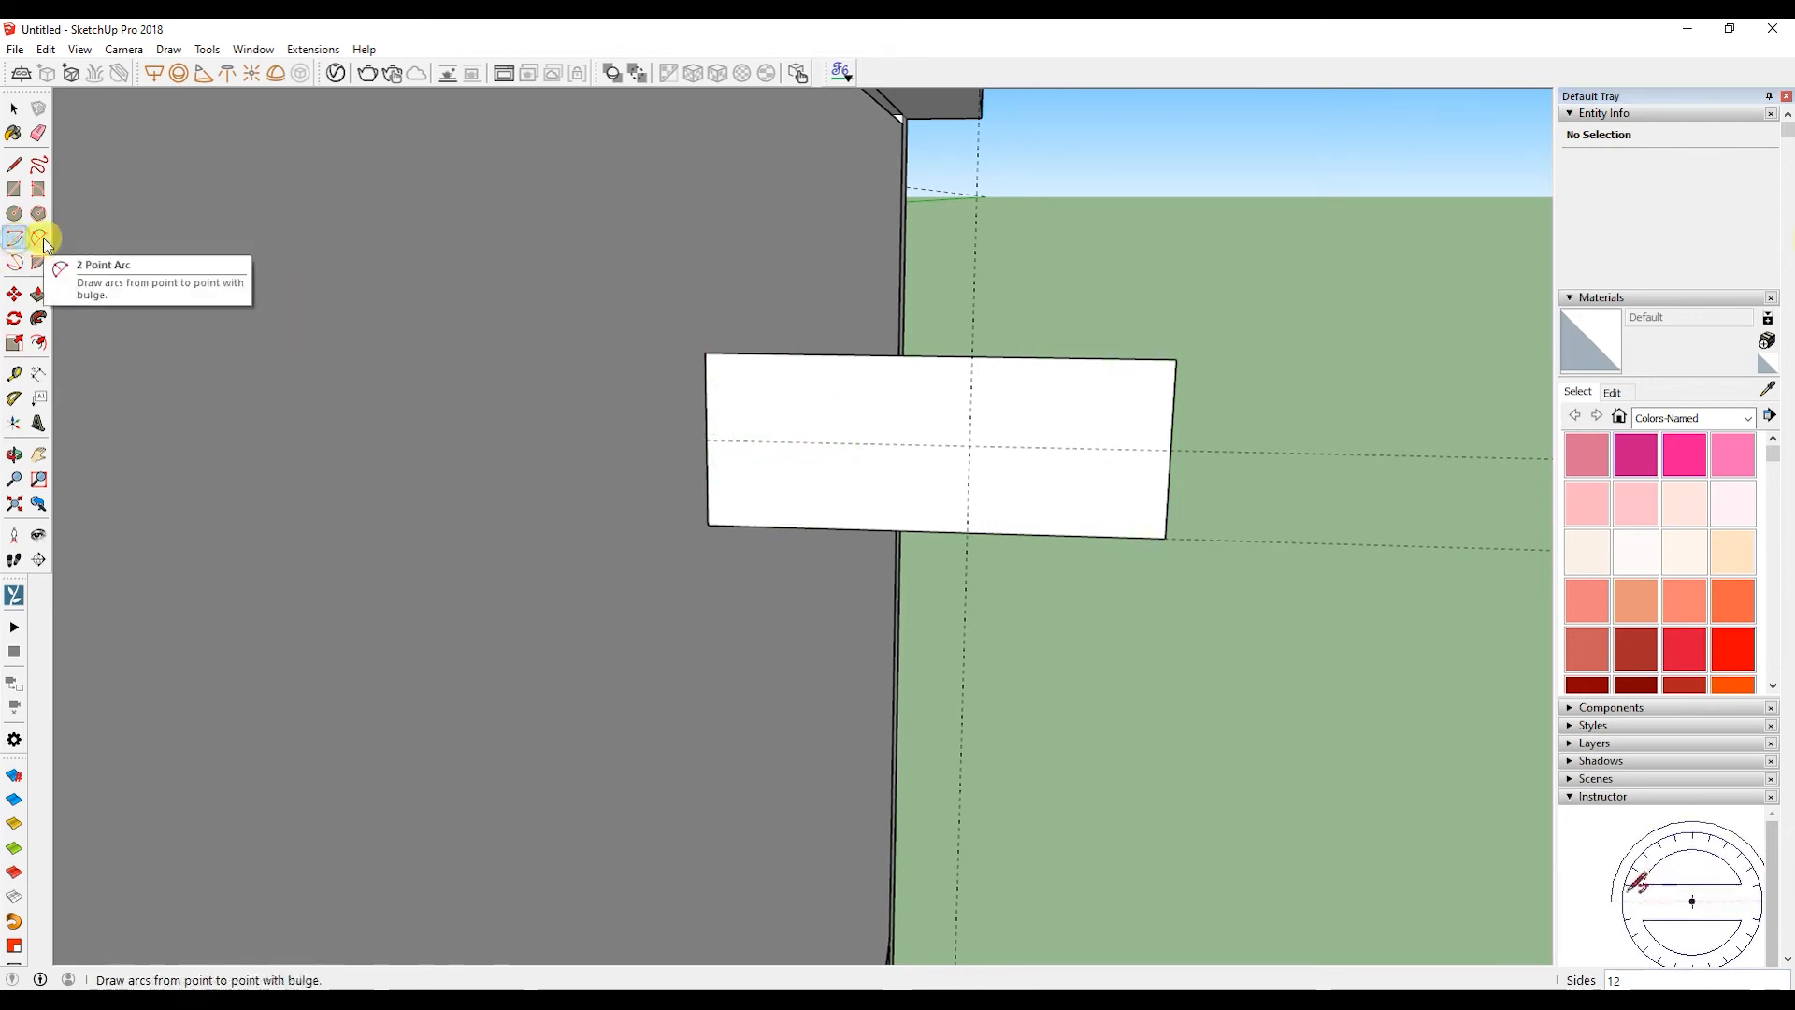
{"action": "left_click", "coordinate": [735, 353]}
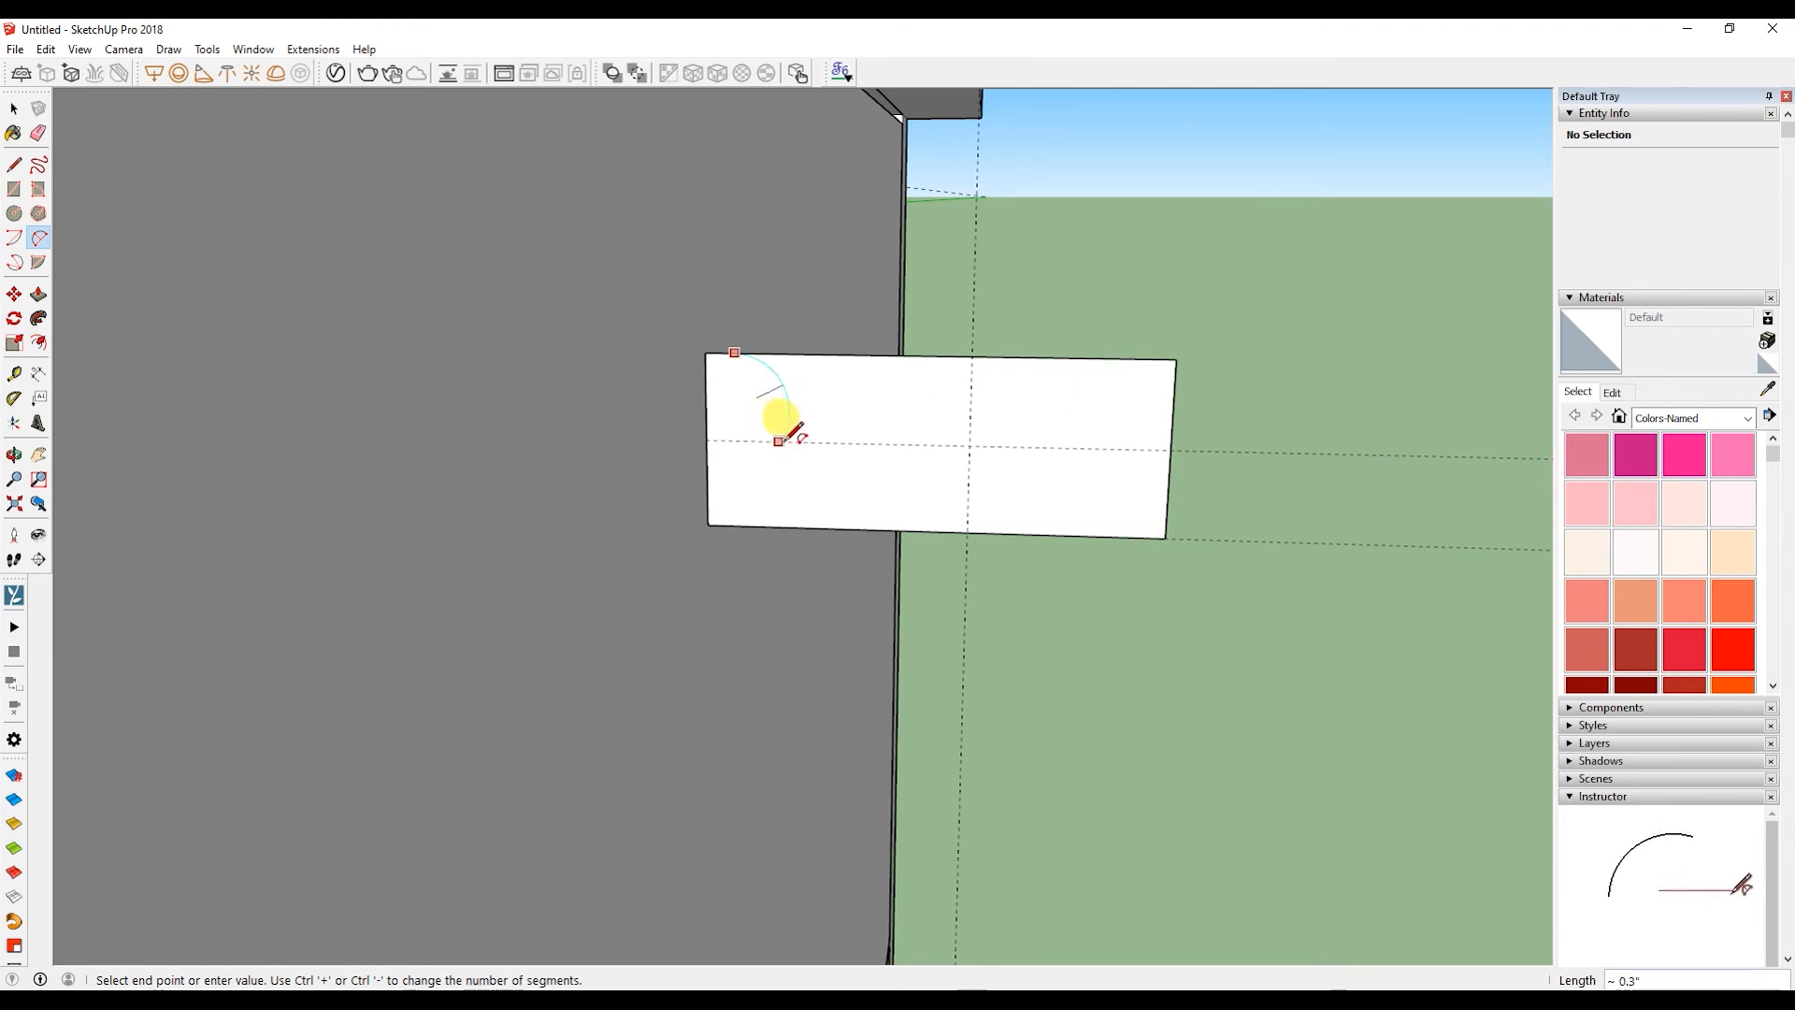
{"action": "left_click", "coordinate": [817, 441]}
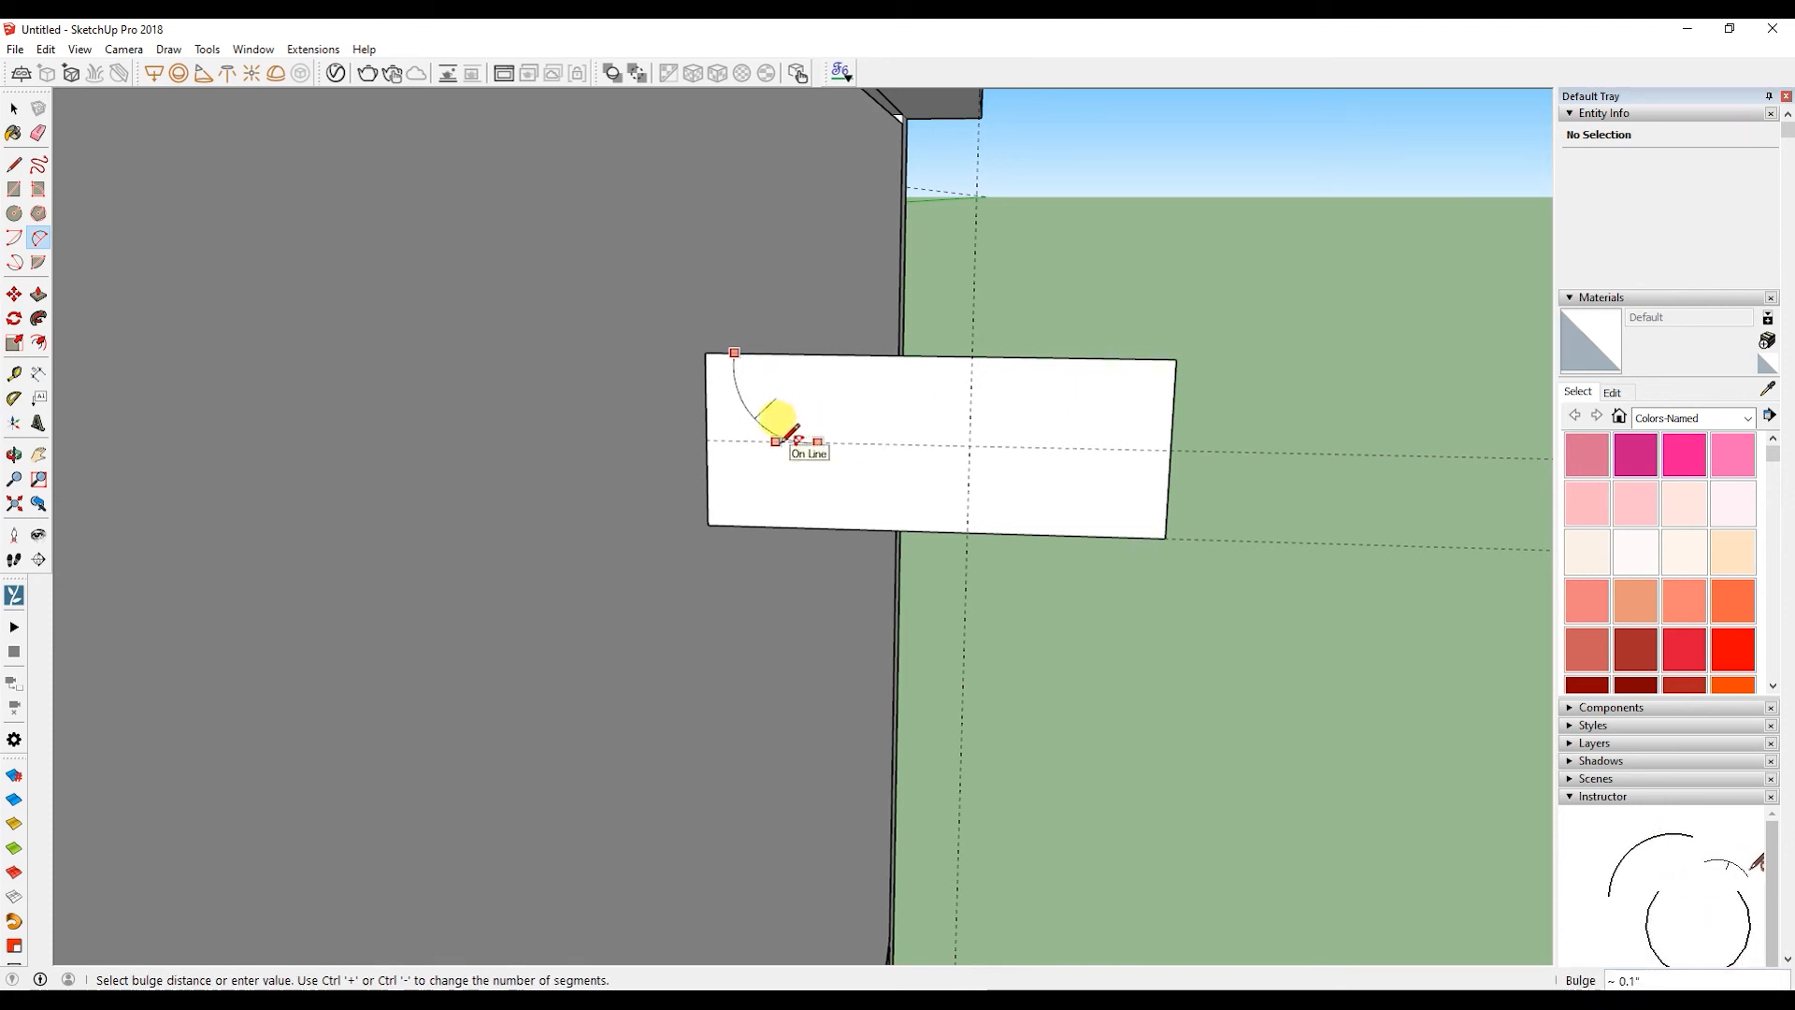
{"action": "left_click", "coordinate": [796, 435]}
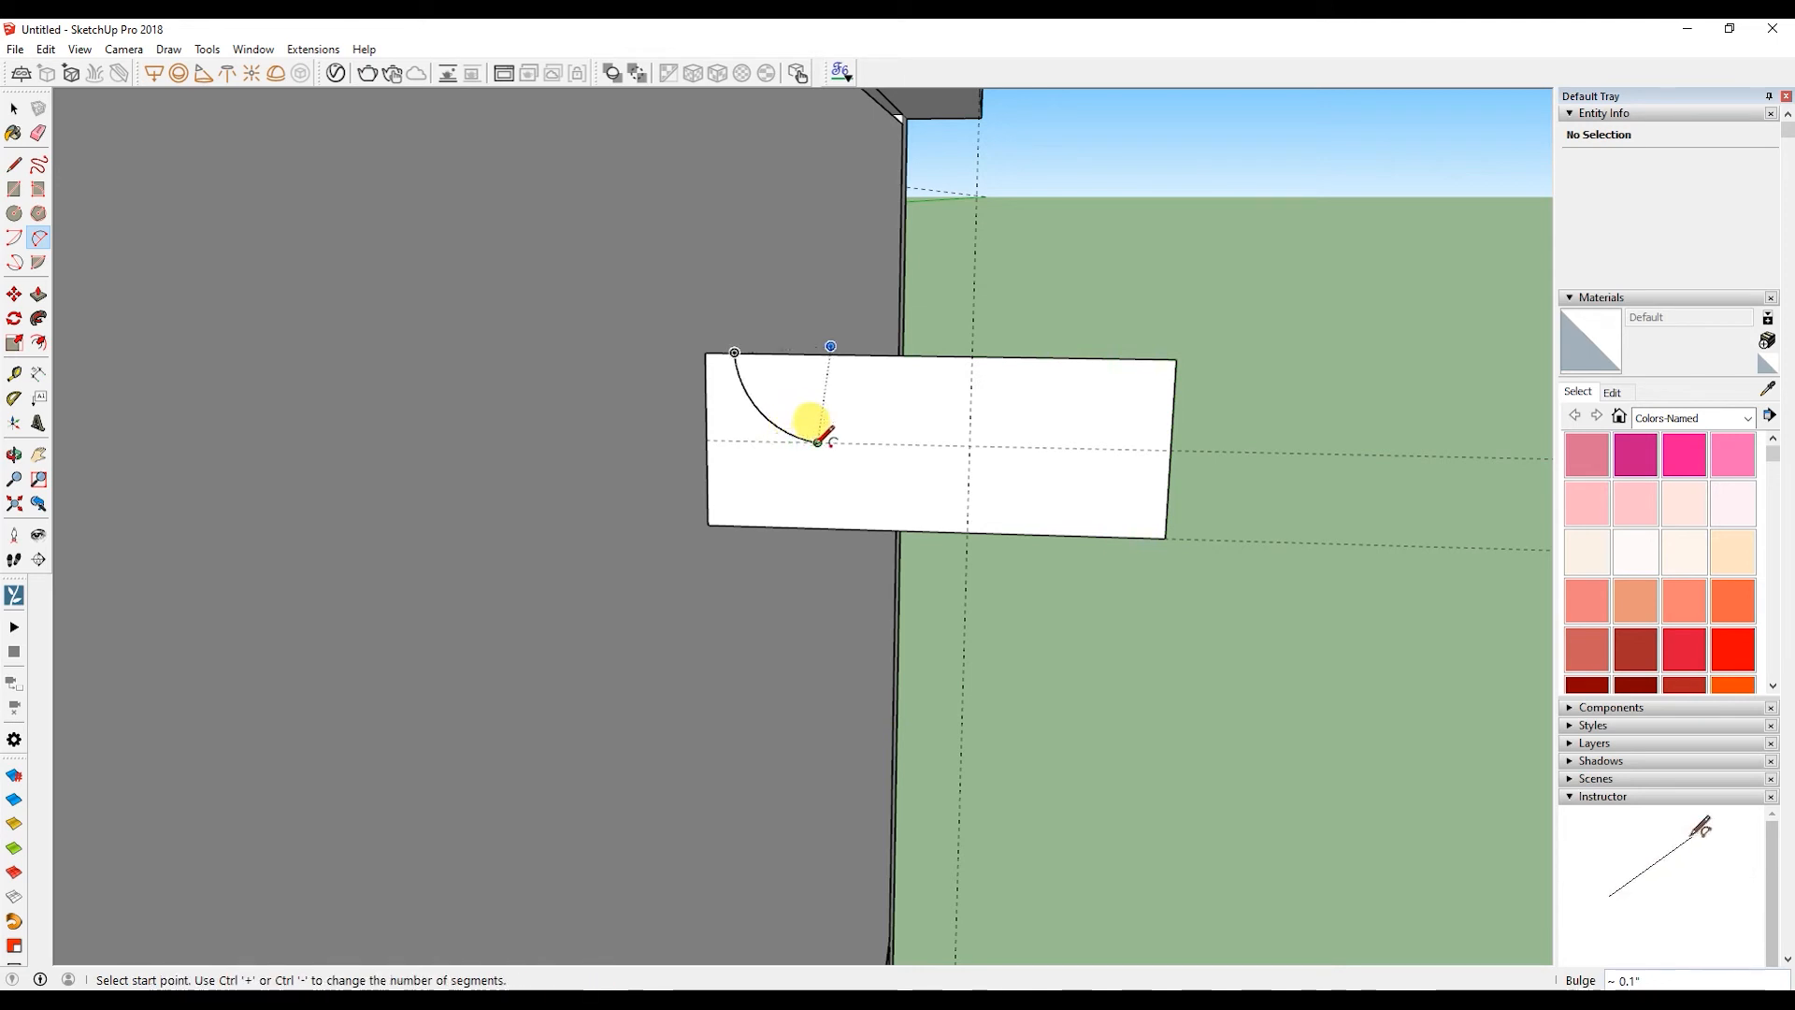
{"action": "key", "text": "l"}
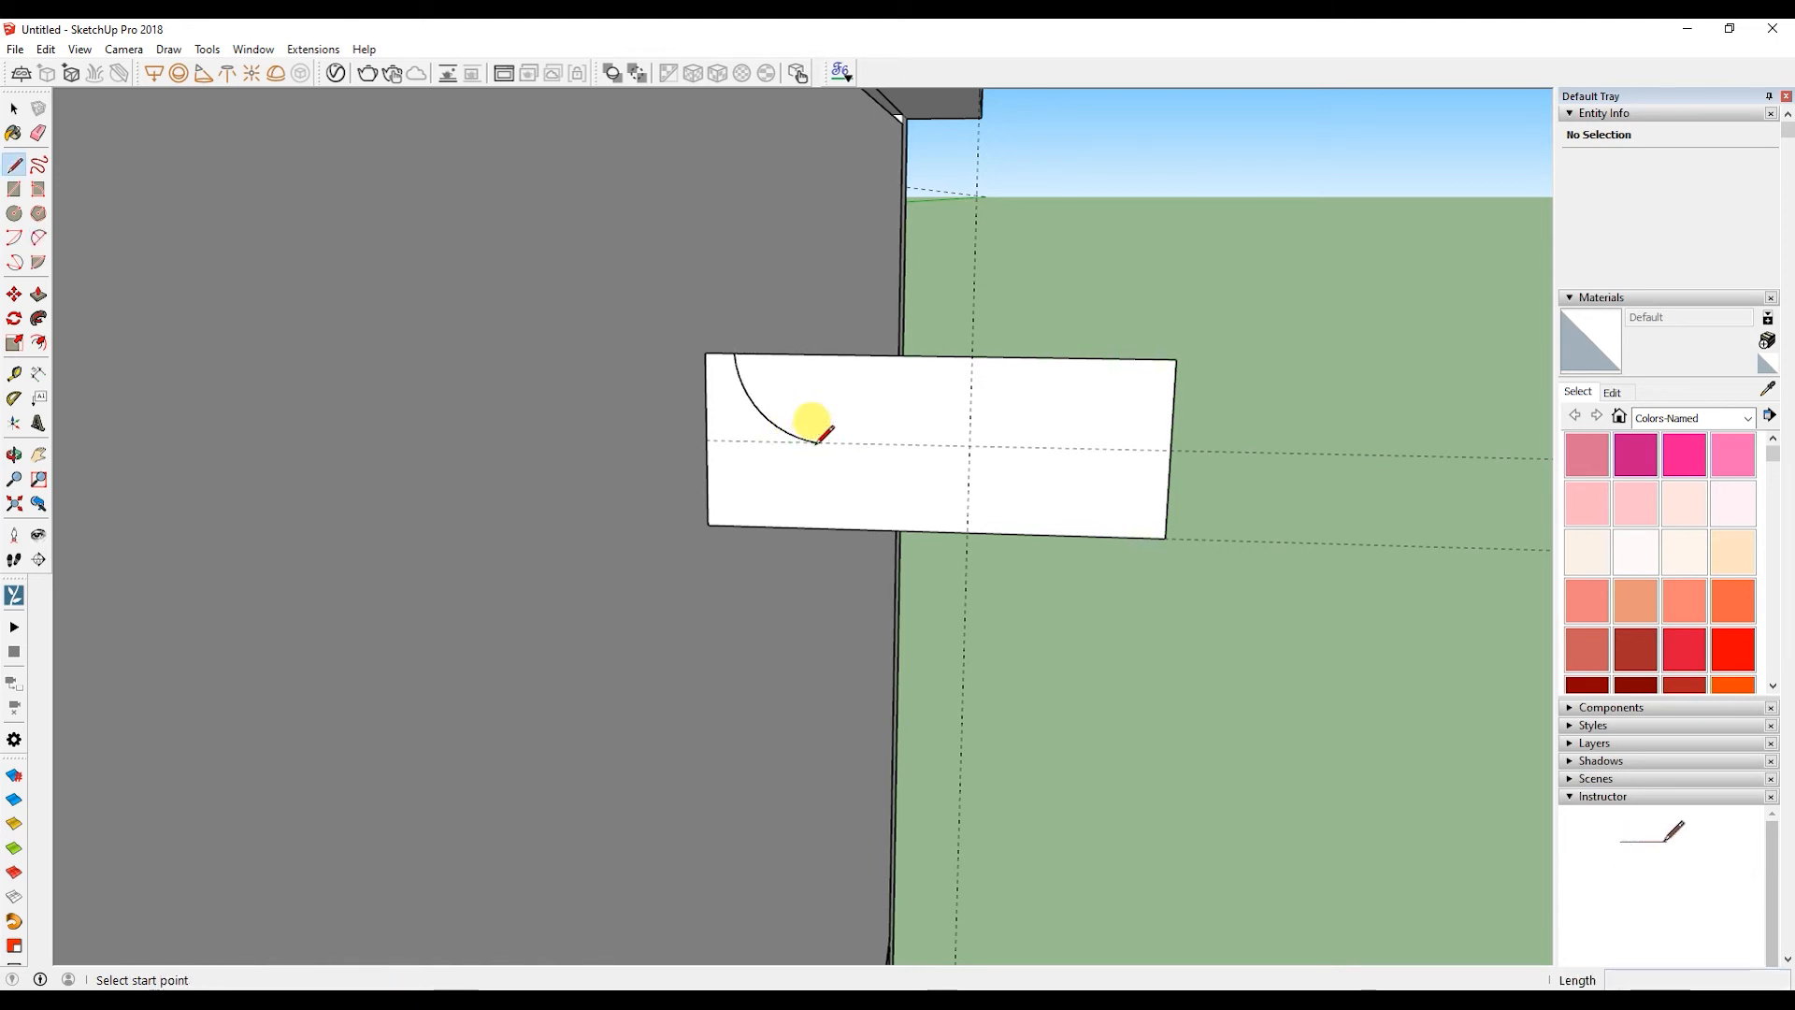
{"action": "left_click", "coordinate": [817, 443]}
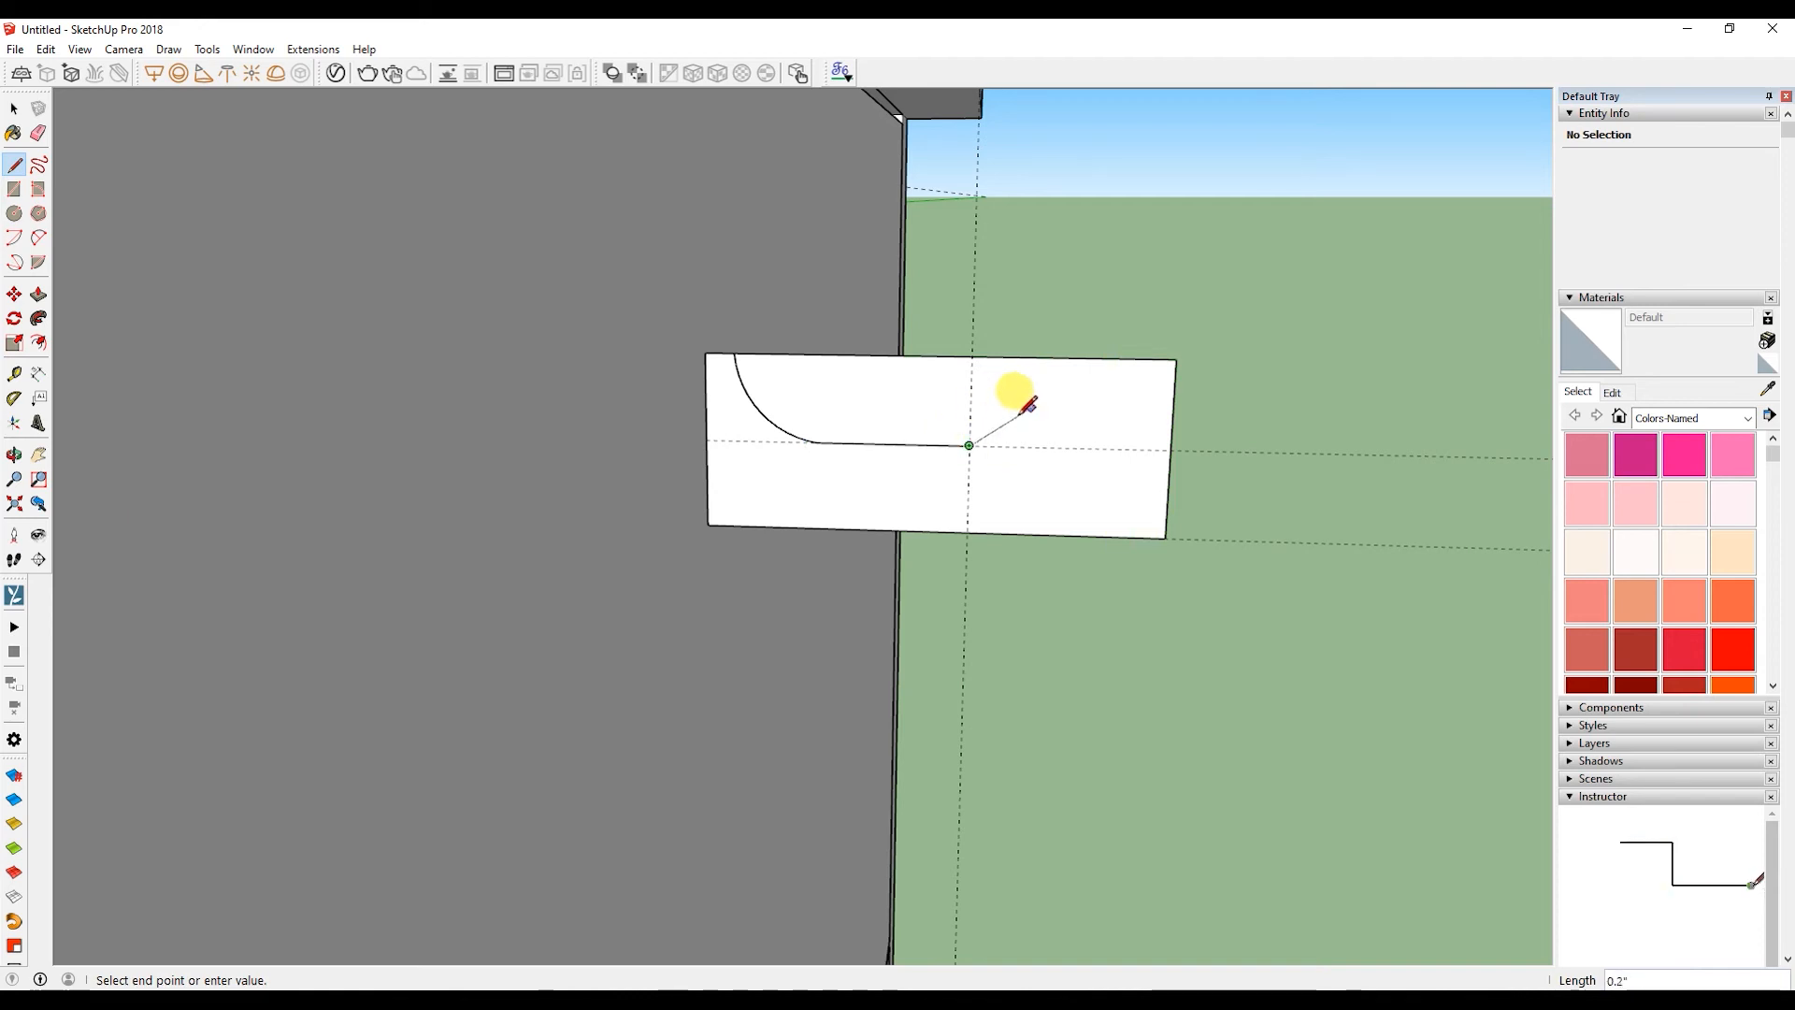
- Draw a circle of about 0.3" radius centred where the guides cross and delete the line piece inside it
{"action": "key", "text": "c"}
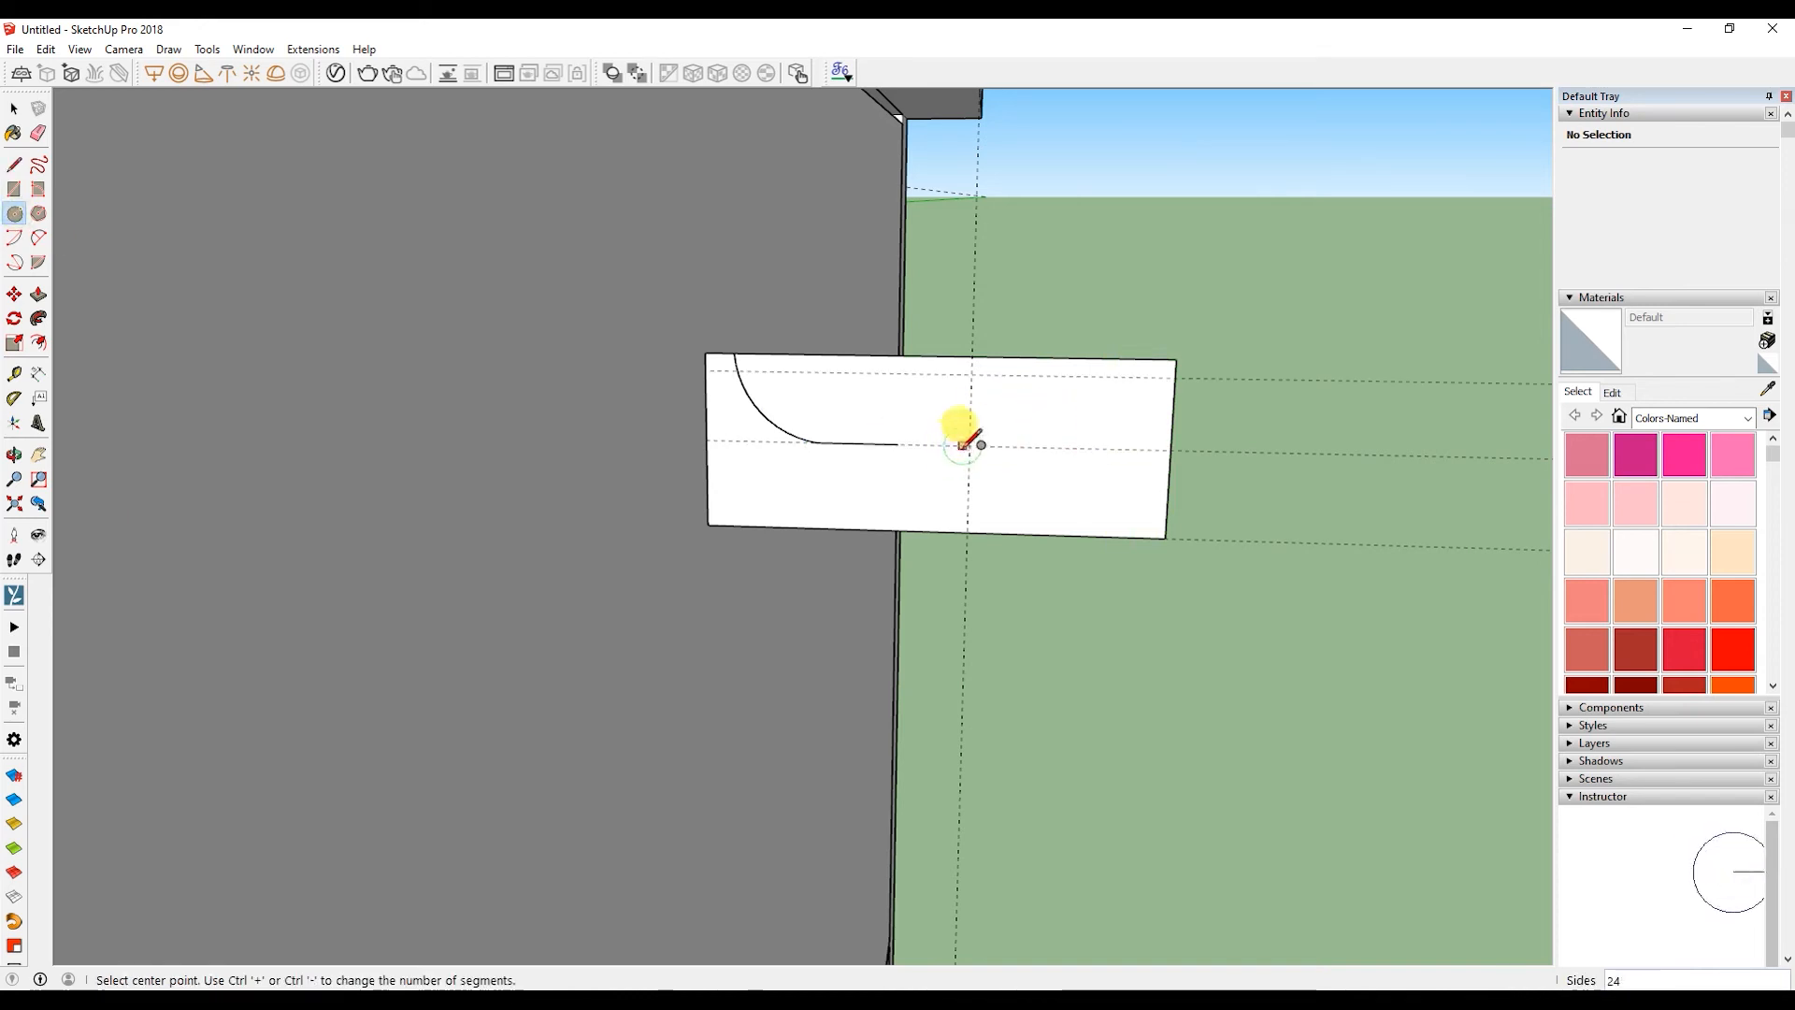
{"action": "left_click", "coordinate": [968, 445]}
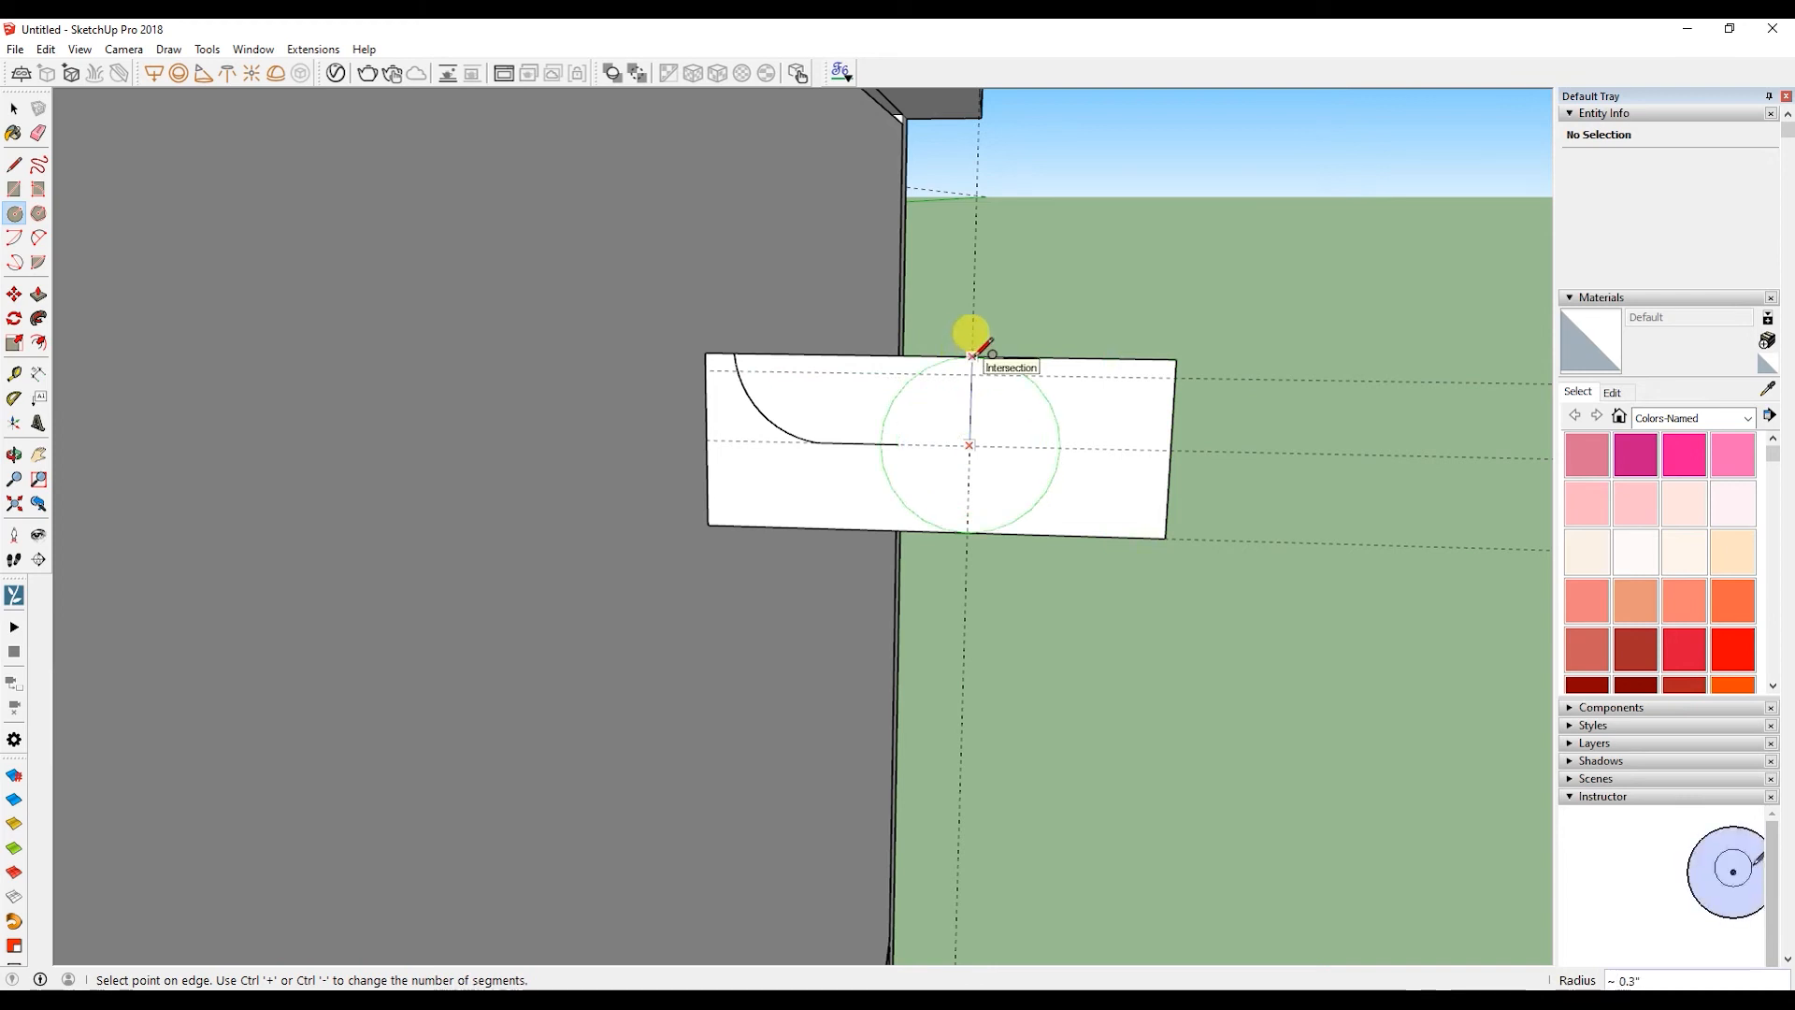
{"action": "left_click", "coordinate": [973, 355]}
{"action": "key", "text": "space"}
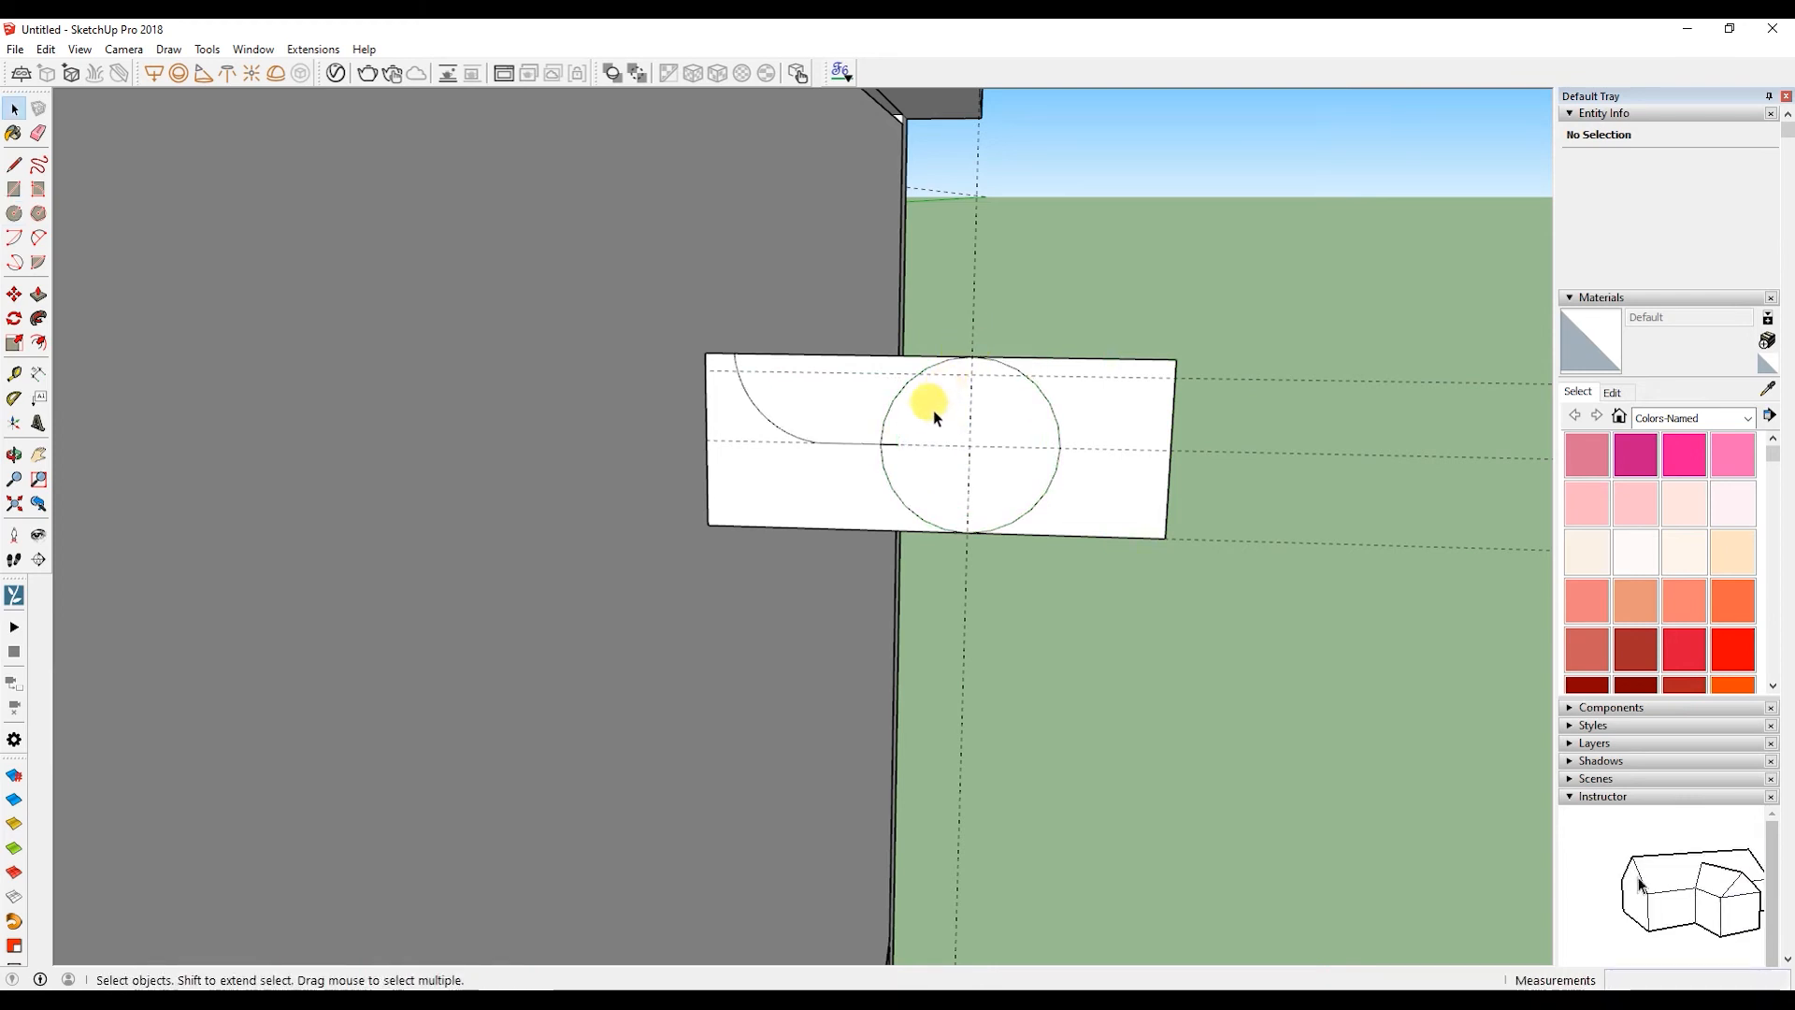
{"action": "left_click", "coordinate": [898, 443]}
{"action": "key", "text": "Delete"}
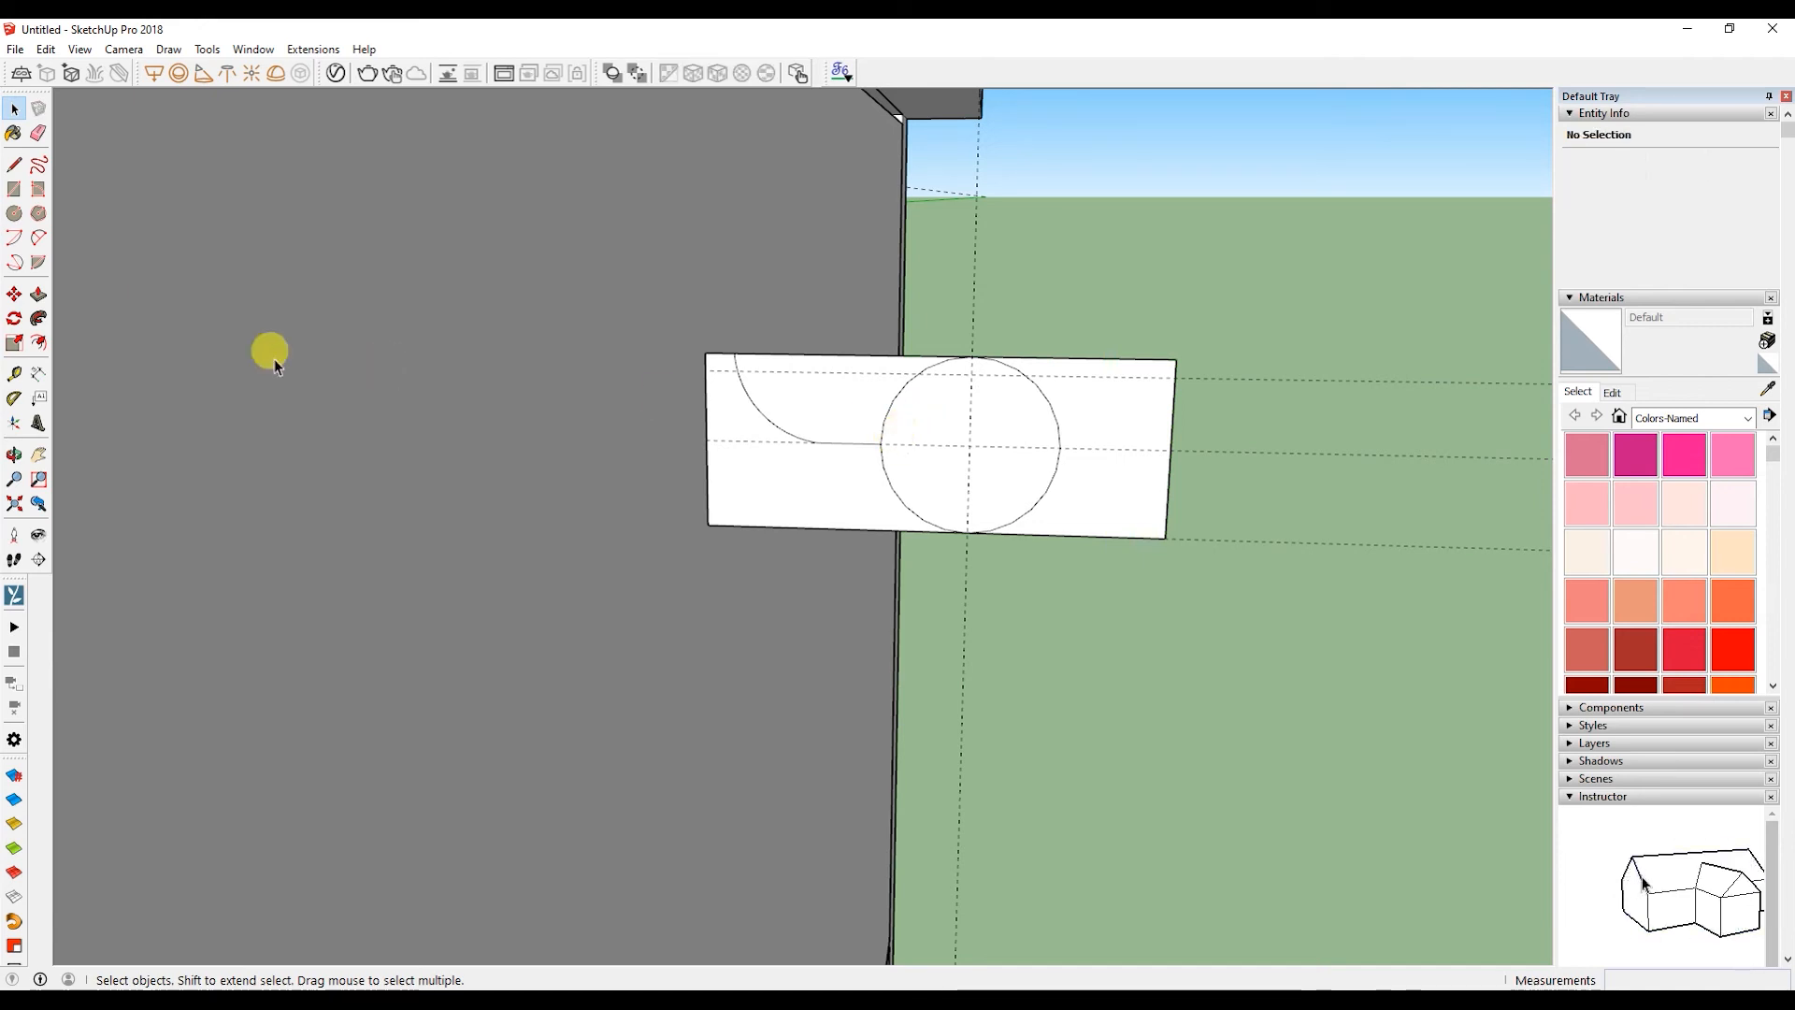
- Erase the rectangle's leftover edges around the circle and above the arc, leaving only the handle profile
{"action": "left_click", "coordinate": [963, 404]}
{"action": "left_click", "coordinate": [829, 406]}
{"action": "left_click", "coordinate": [1107, 398]}
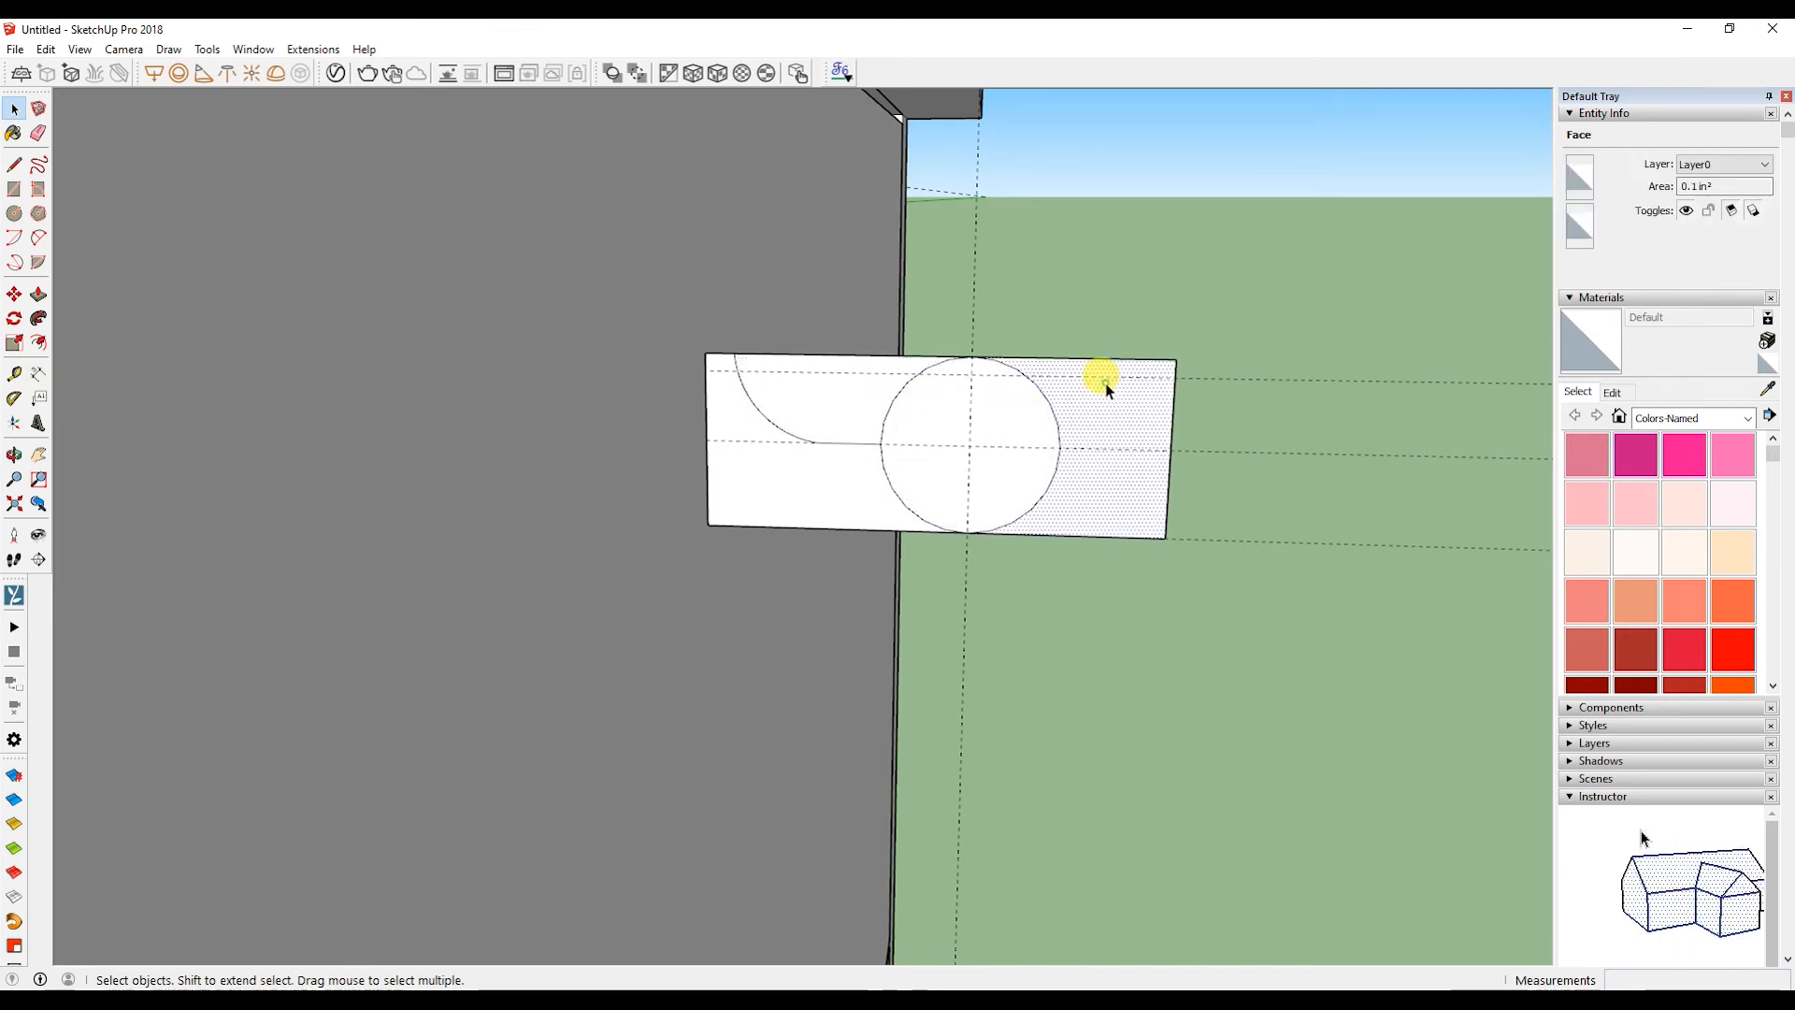
{"action": "key", "text": "e"}
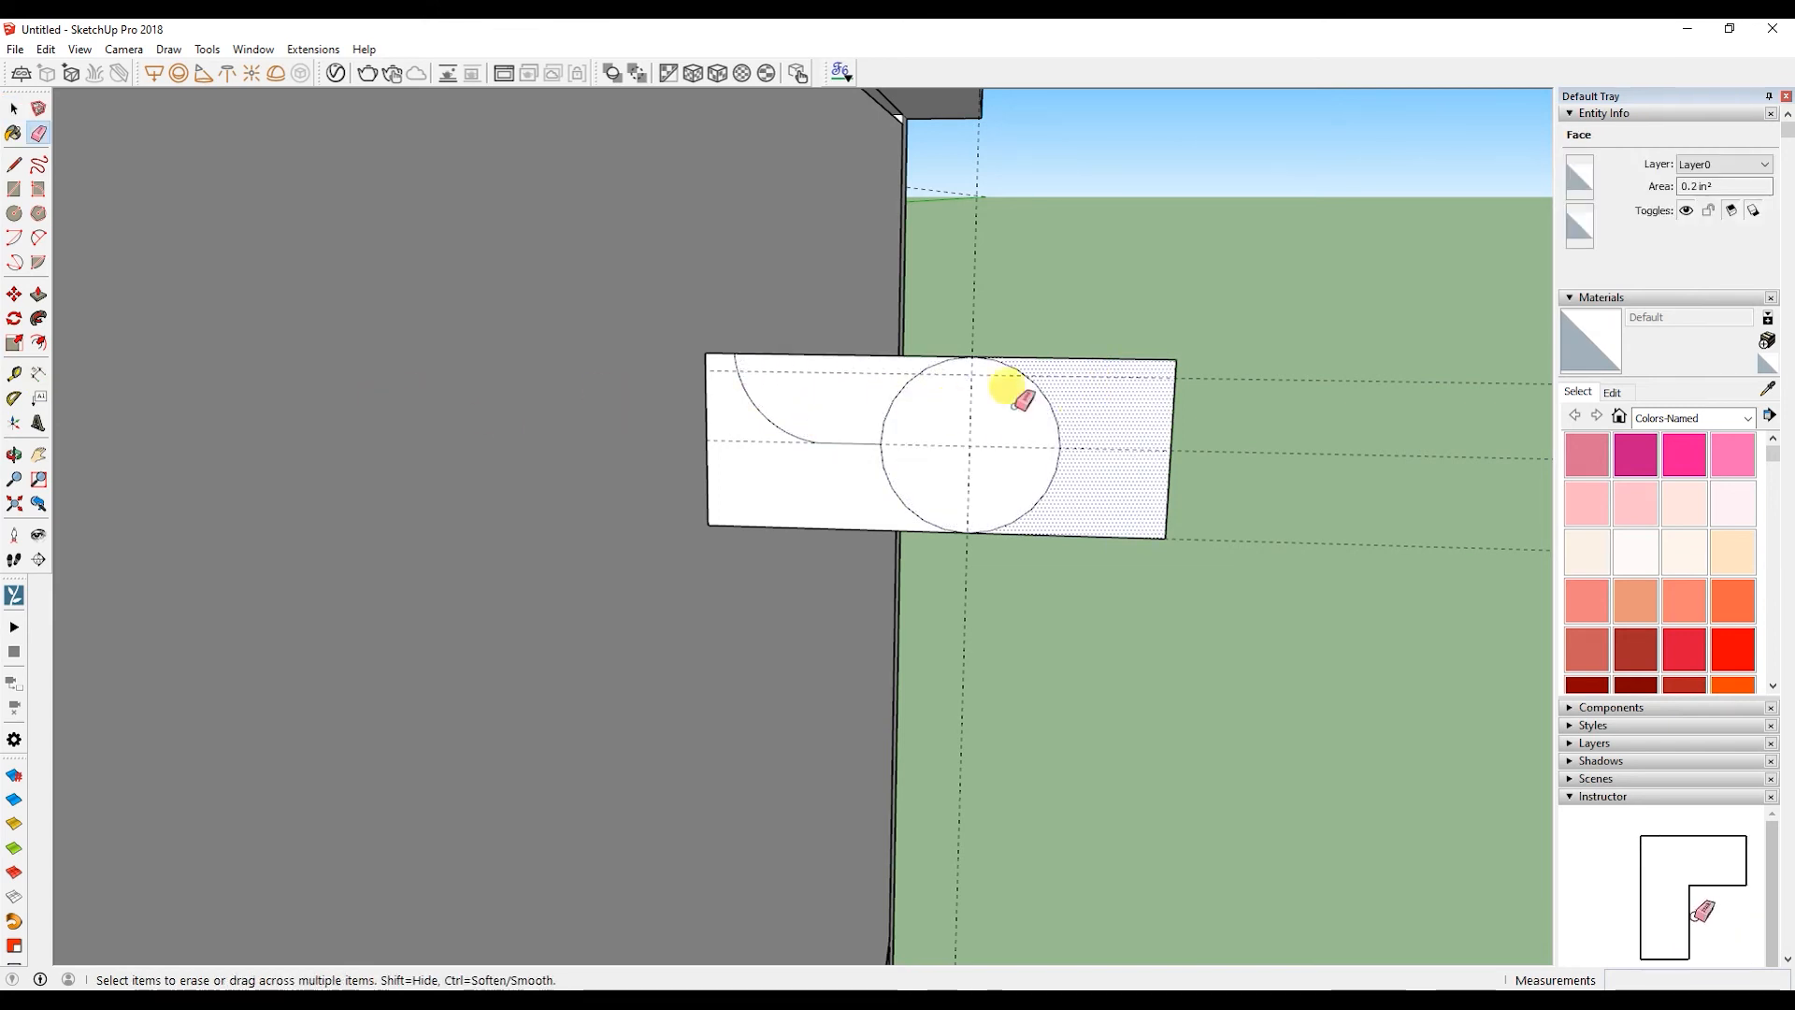
{"action": "left_click", "coordinate": [1129, 359]}
{"action": "left_click", "coordinate": [1170, 438]}
{"action": "left_click", "coordinate": [1084, 537]}
{"action": "left_click", "coordinate": [799, 356]}
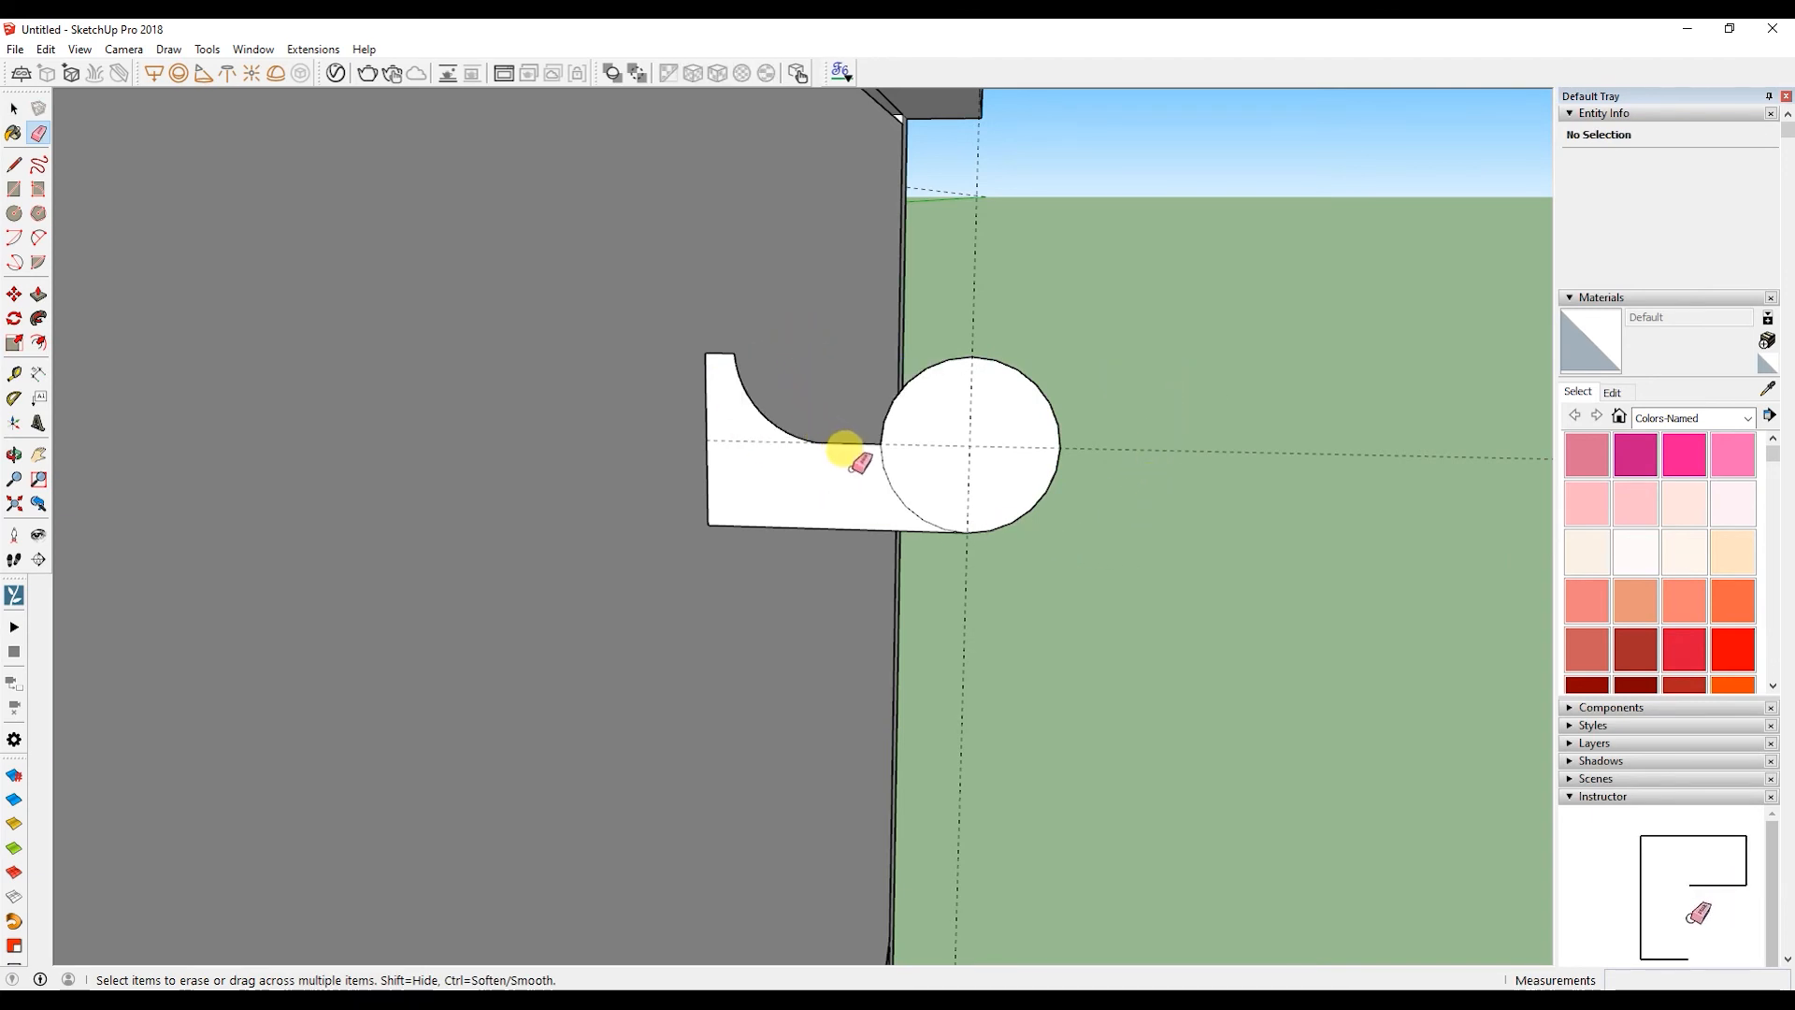
{"action": "key", "text": "space"}
{"action": "mouse_move", "coordinate": [846, 469]}
{"action": "middle_mouse_down"}
{"action": "mouse_move", "coordinate": [857, 496]}
{"action": "mouse_move", "coordinate": [738, 496]}
{"action": "middle_mouse_up"}
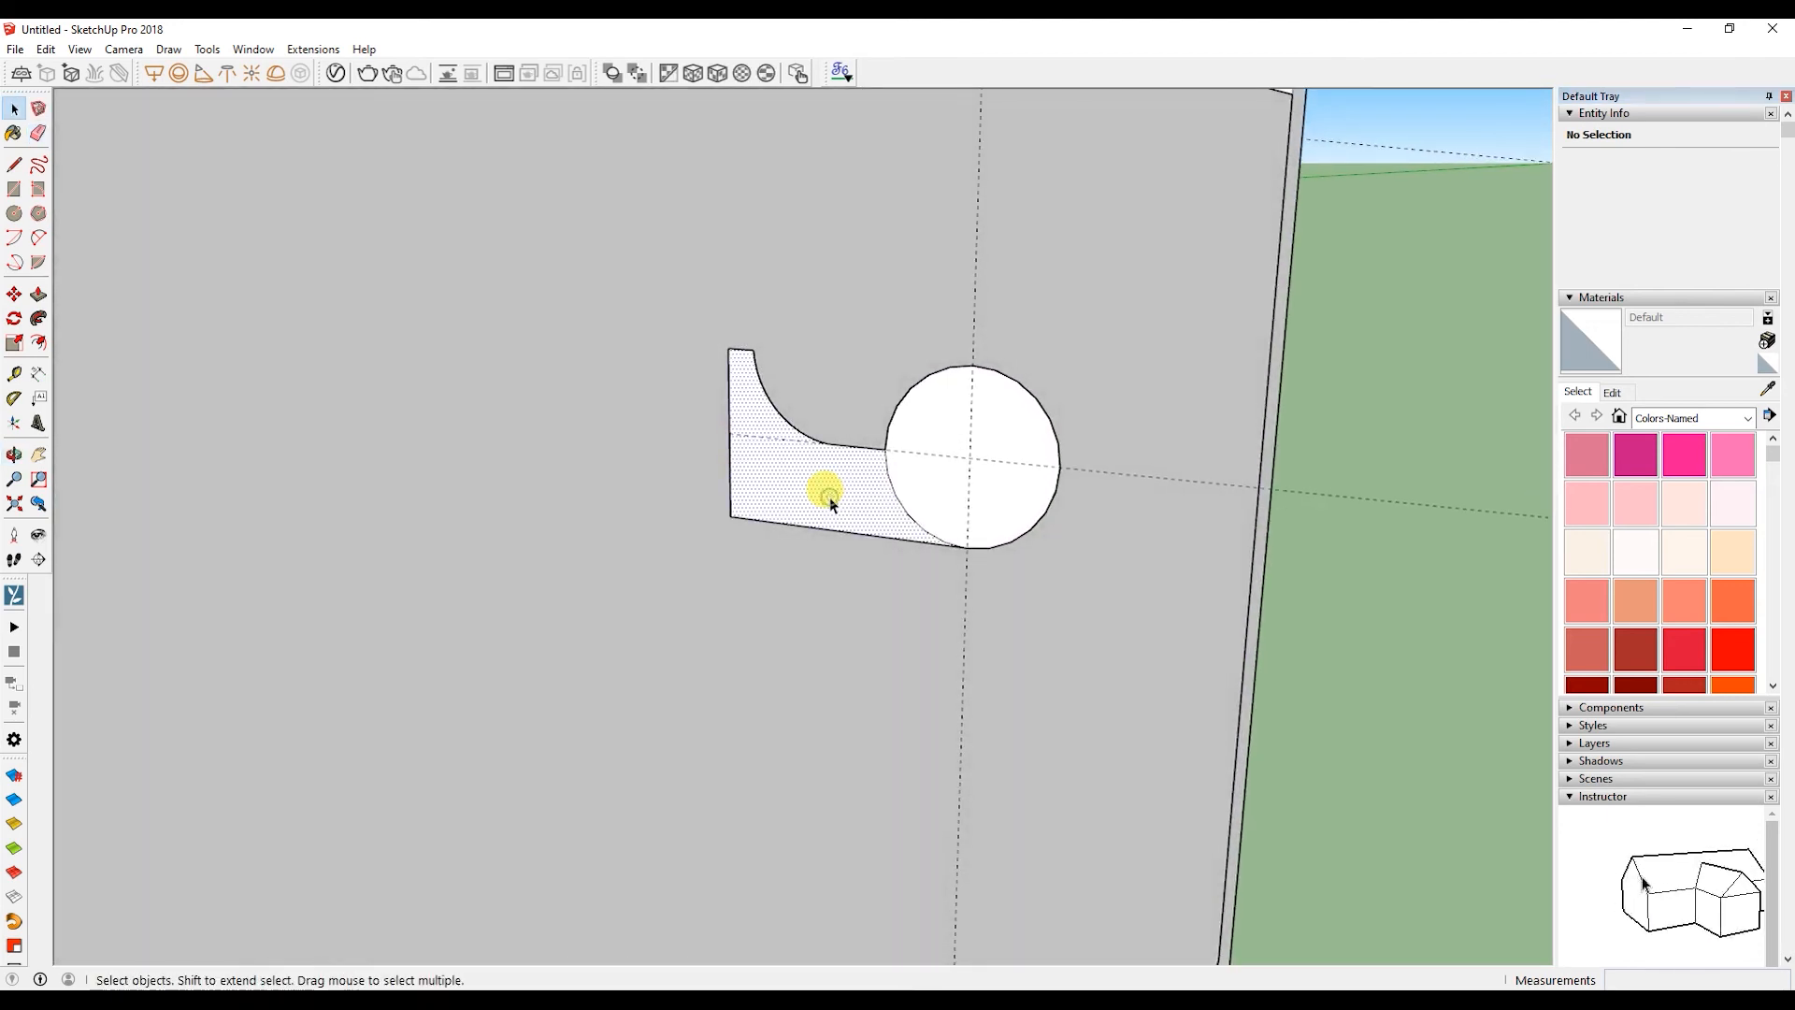
- Erase the piece of the circle's arc inside the handle profile so that it becomes a single face
{"action": "left_click", "coordinate": [926, 506]}
{"action": "key", "text": "e"}
{"action": "left_click", "coordinate": [899, 501]}
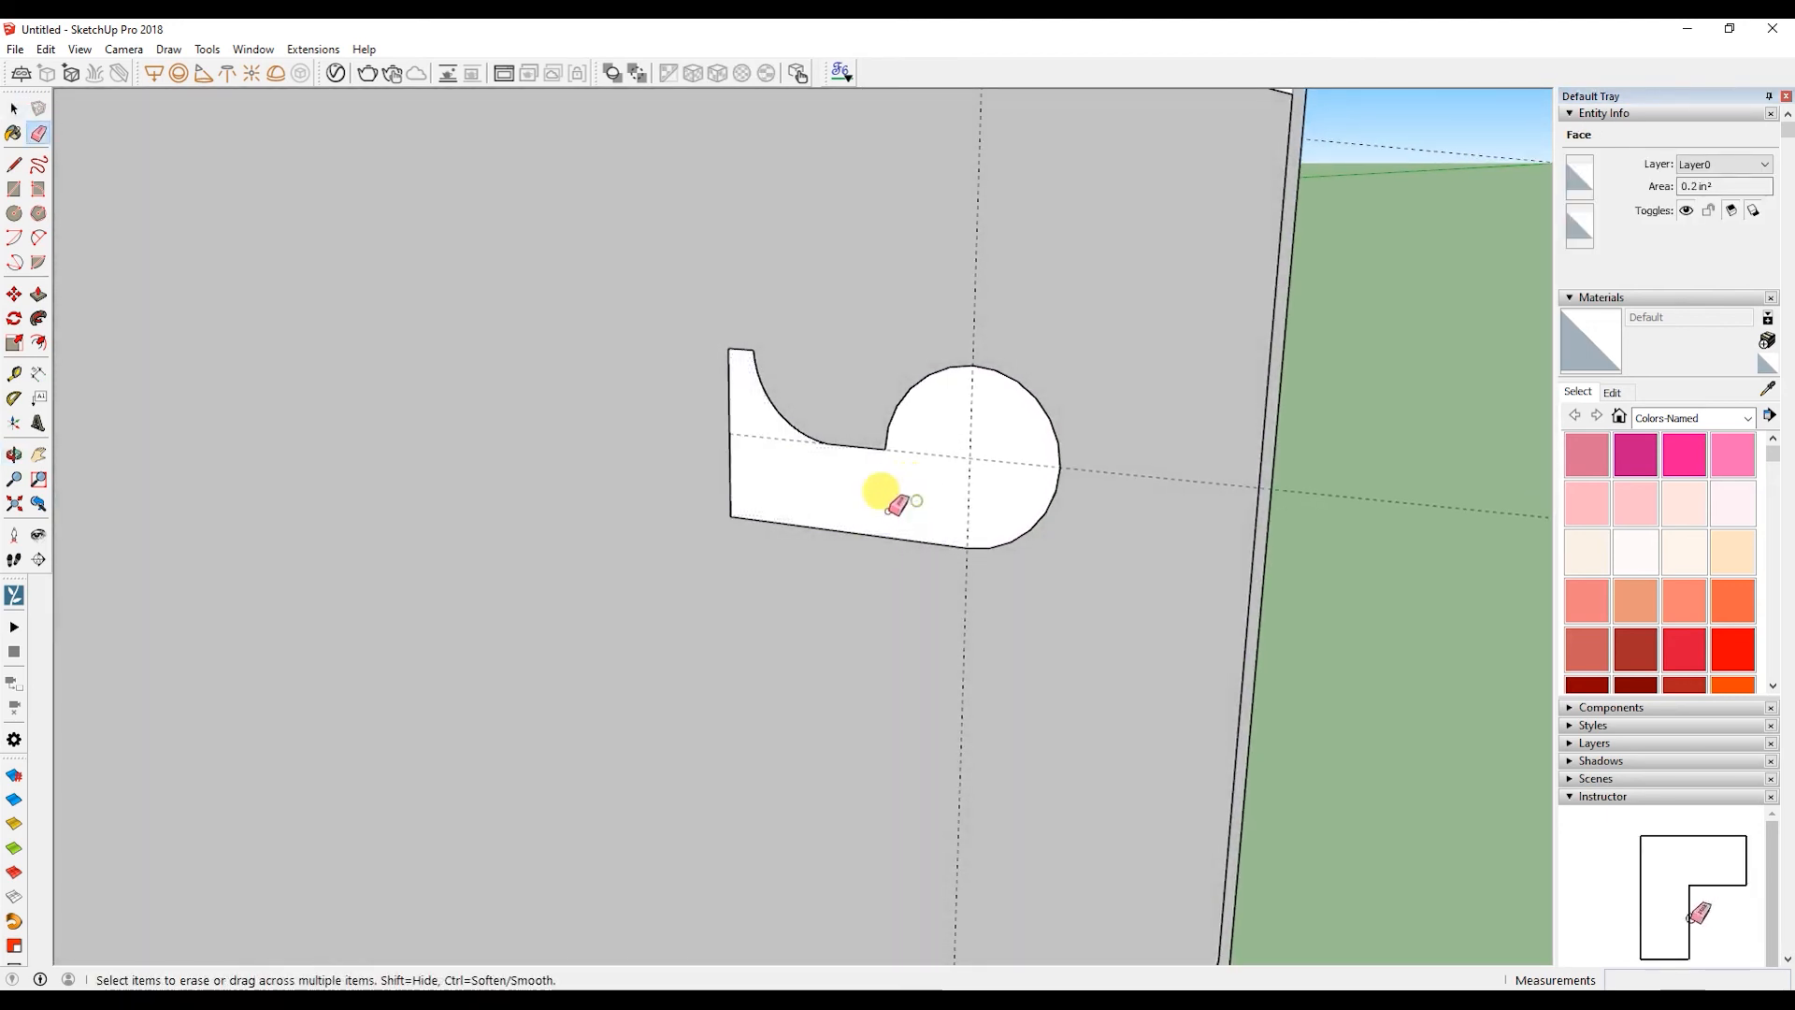
{"action": "key", "text": "space"}
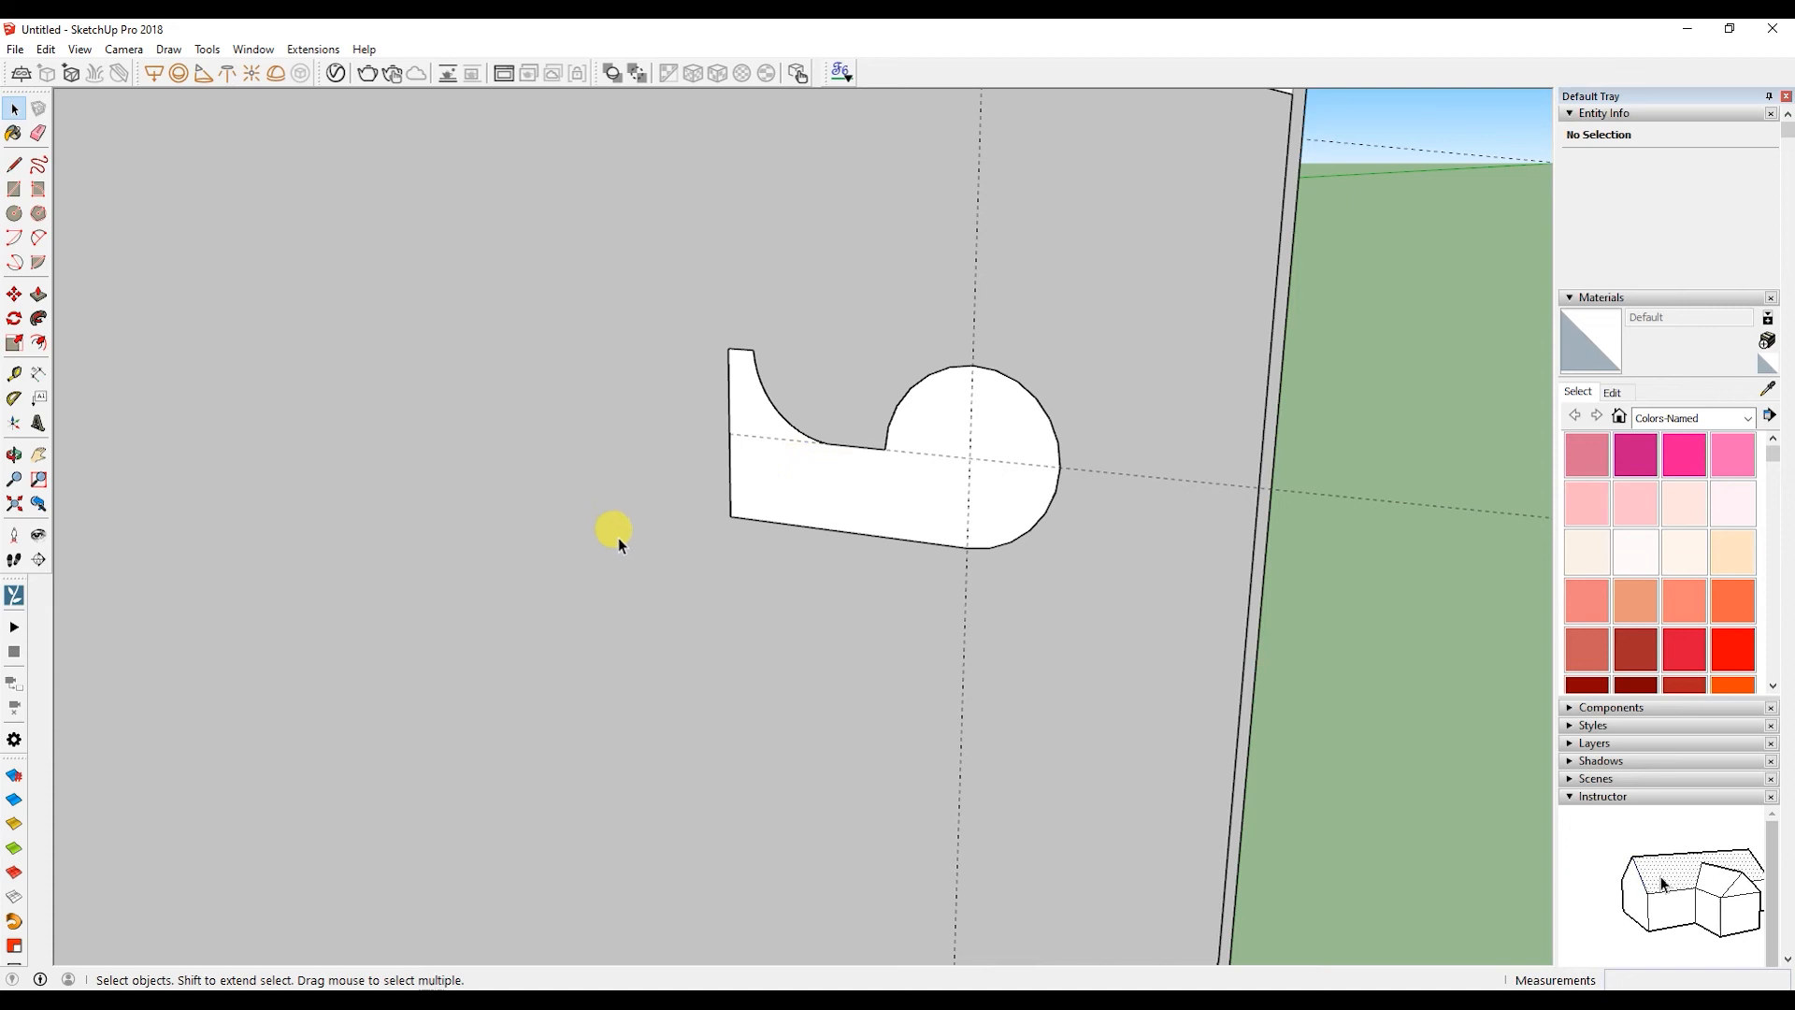
- Draw a circle perpendicular to the profile, centred on its lower rear corner and reaching up to its upper rear corner
{"action": "key", "text": "c"}
{"action": "left_click", "coordinate": [730, 516]}
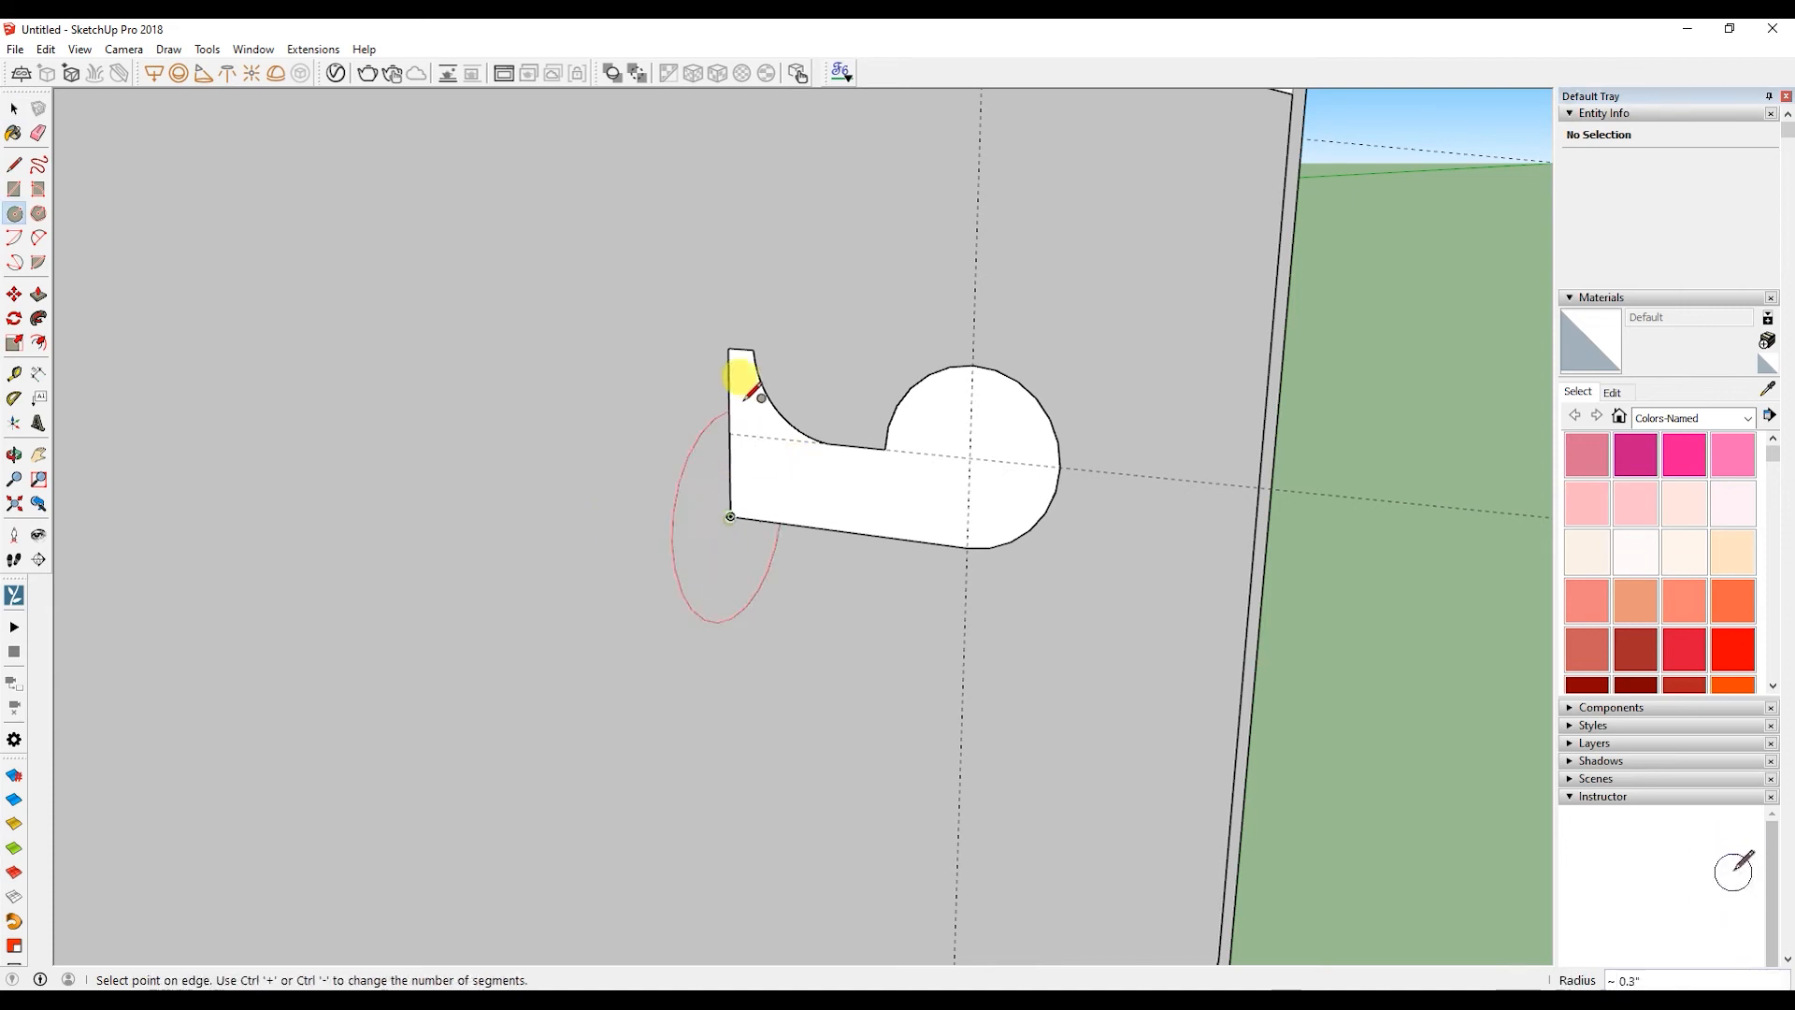
{"action": "left_click", "coordinate": [729, 322]}
{"action": "key", "text": "space"}
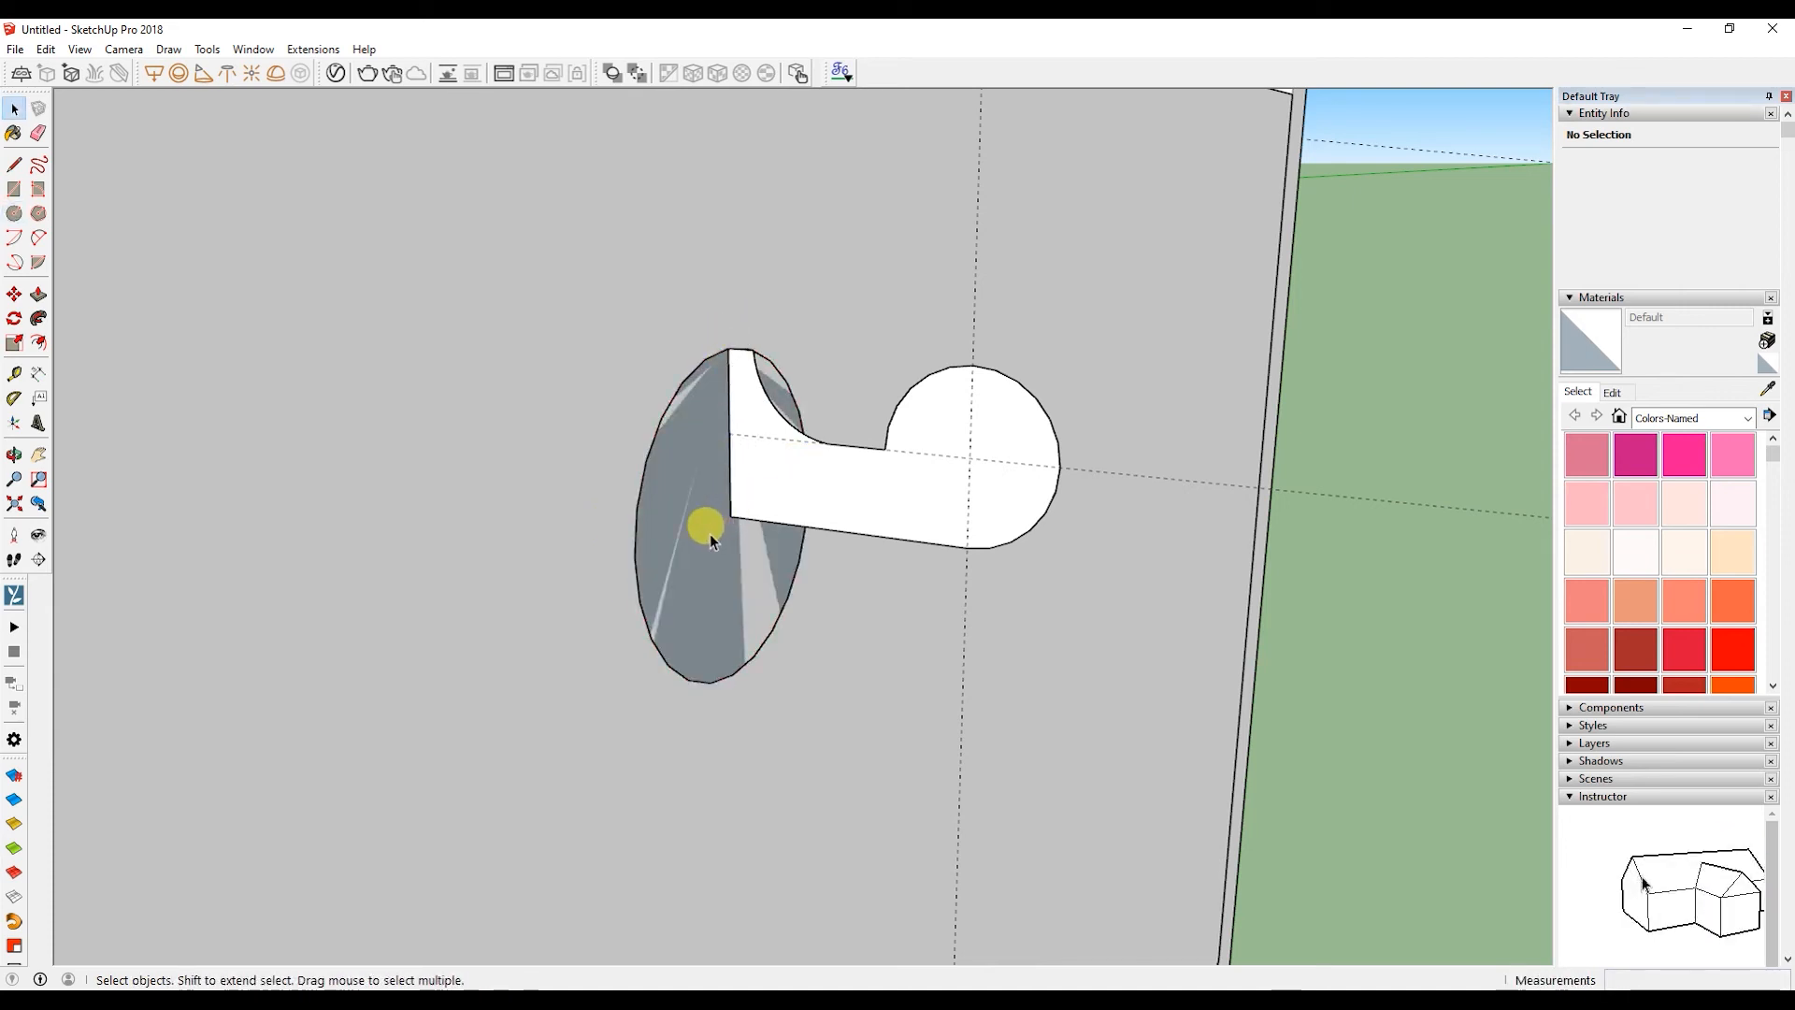
- Sweep the handle profile around the circle with Follow Me to form a round knob
{"action": "left_click", "coordinate": [709, 535]}
{"action": "left_click", "coordinate": [38, 318]}
{"action": "left_click", "coordinate": [837, 495]}
{"action": "middle_click_drag", "start_coordinate": [842, 505], "coordinate": [761, 565]}
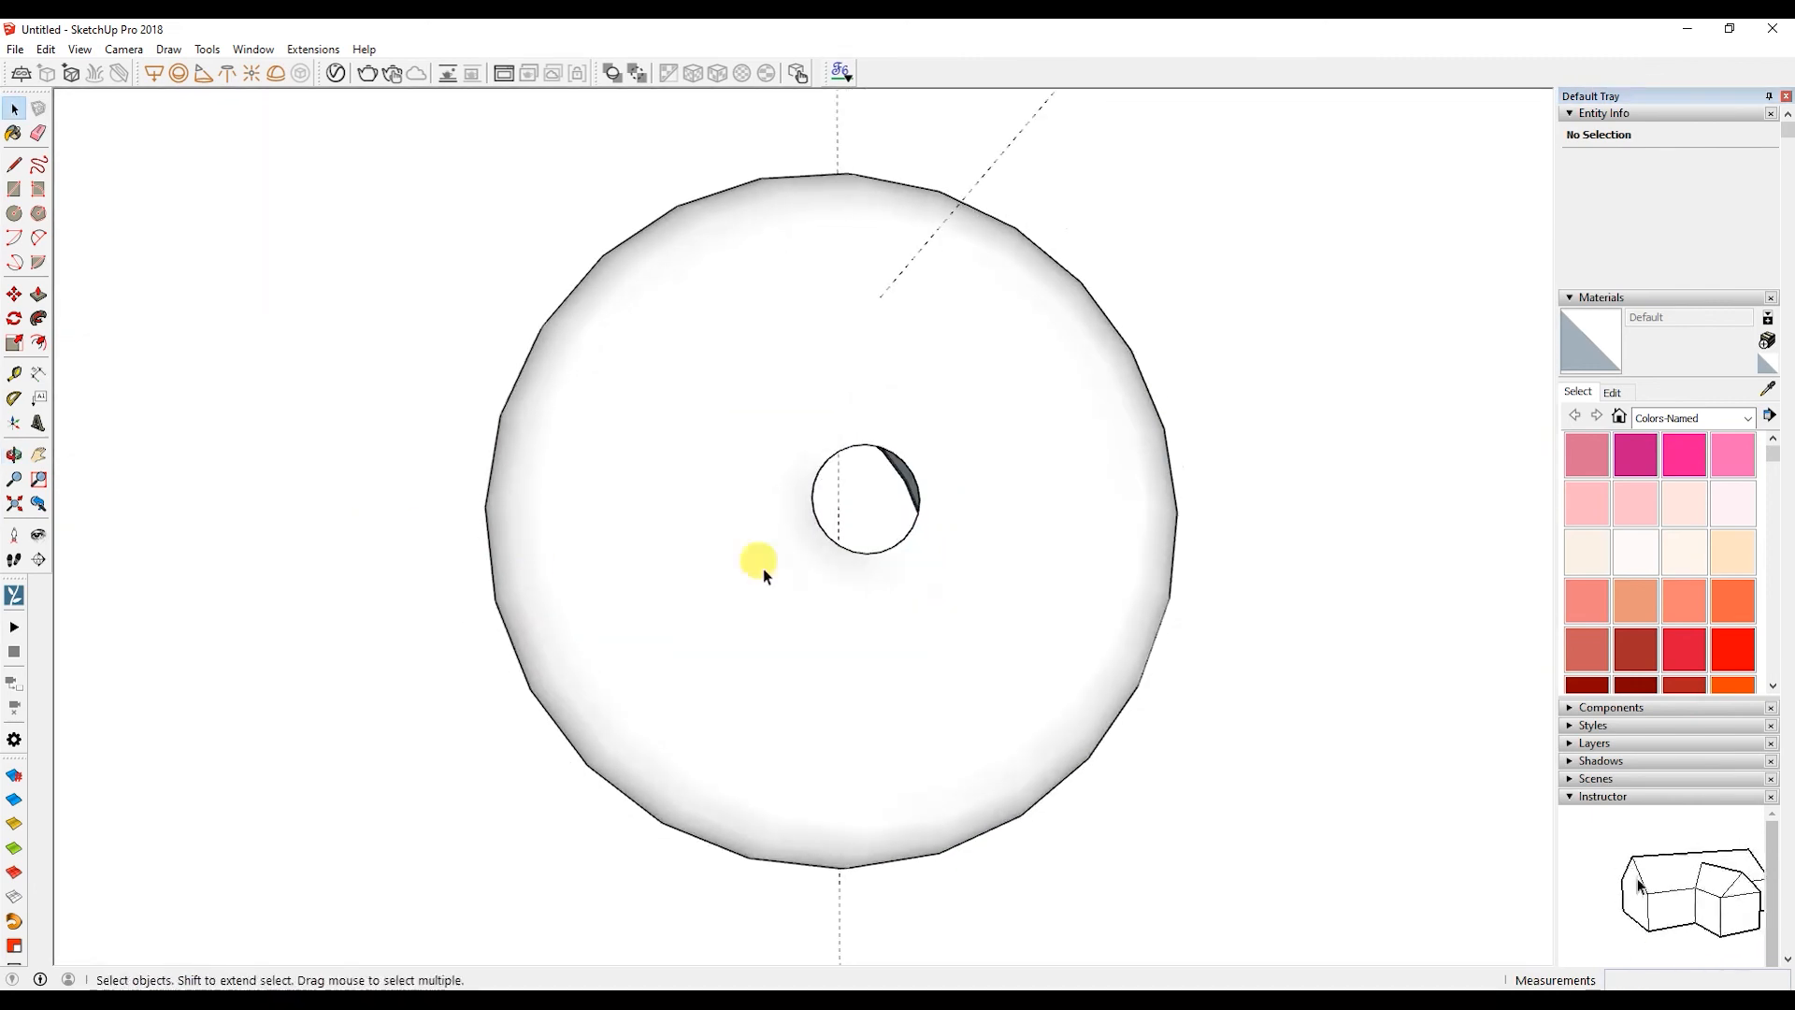
- Close the round hole in the knob's front with a line drawn across its rim
{"action": "left_click", "coordinate": [823, 461]}
{"action": "middle_click_drag", "start_coordinate": [824, 461], "coordinate": [1122, 668]}
{"action": "scroll", "coordinate": [953, 654], "scroll_direction": "down", "scroll_amount": 6}
{"action": "middle_click_drag", "start_coordinate": [954, 664], "coordinate": [739, 661]}
{"action": "scroll", "coordinate": [928, 660], "scroll_direction": "up", "scroll_amount": 8}
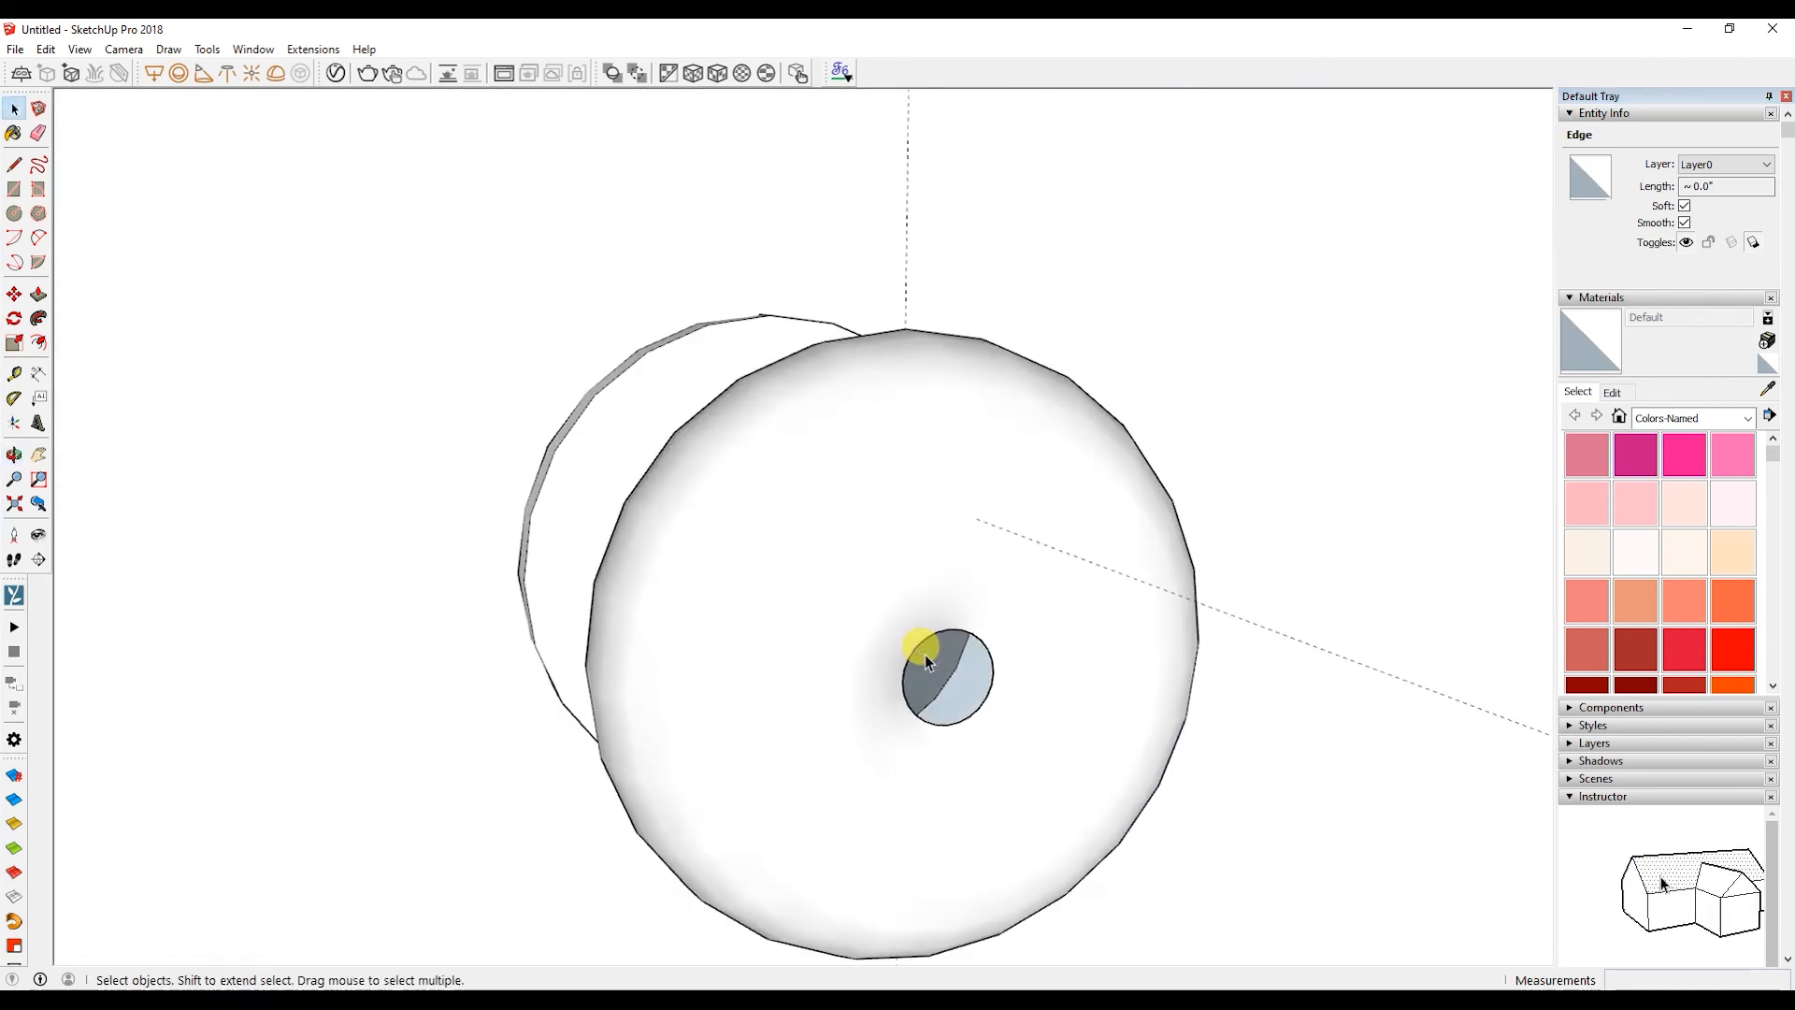
{"action": "key", "text": "l"}
{"action": "left_click", "coordinate": [910, 640]}
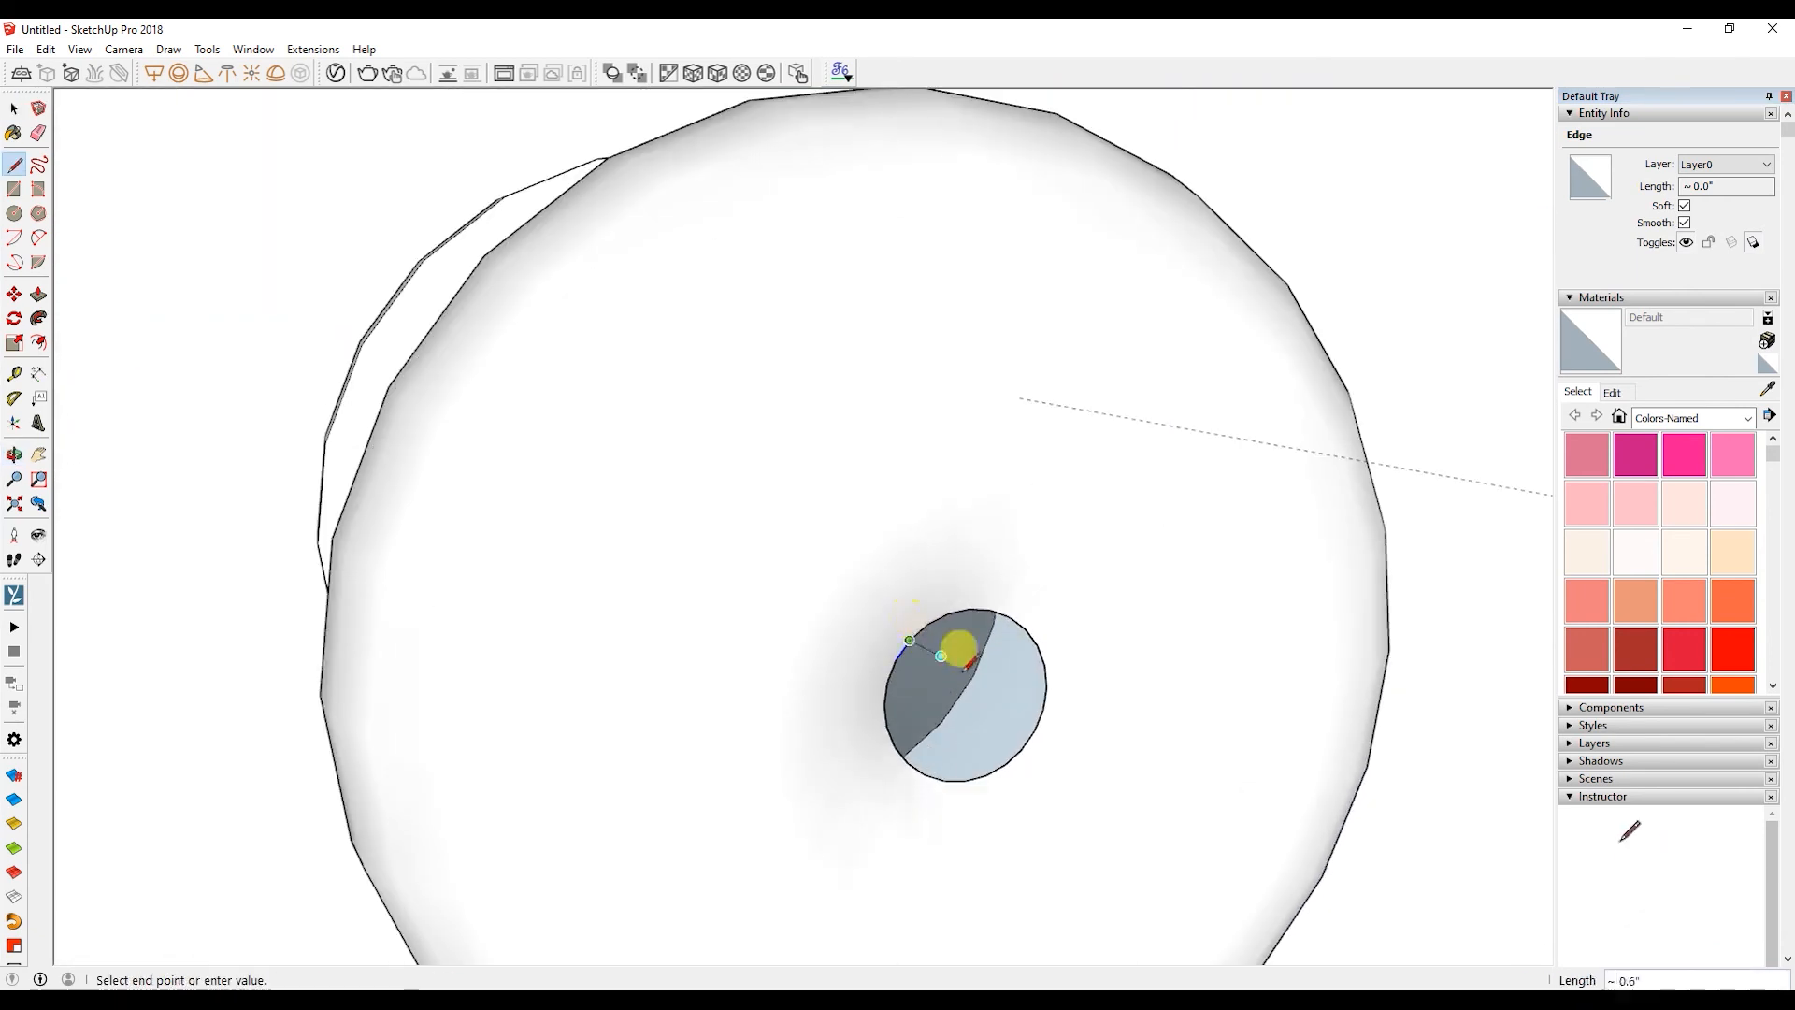
{"action": "left_click", "coordinate": [1034, 729]}
{"action": "key", "text": "space"}
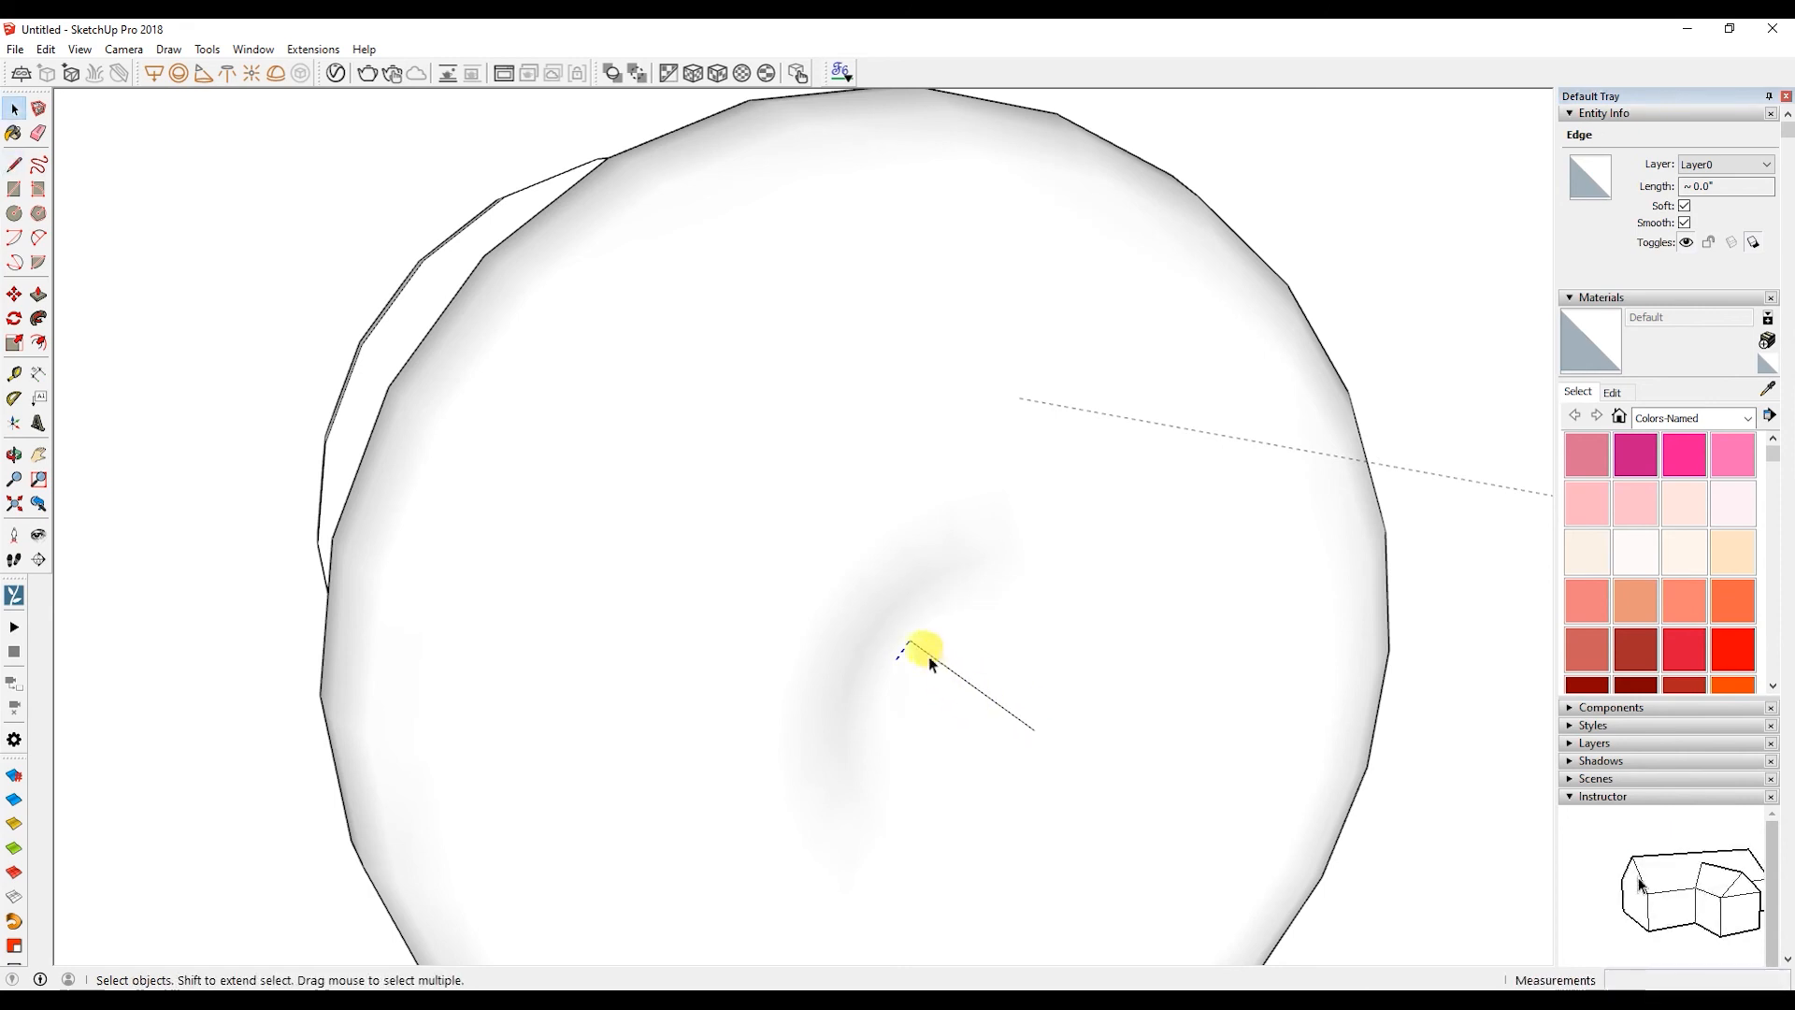
- Make all of the knob's geometry one group and delete the guide lines running through it
{"action": "scroll", "coordinate": [928, 651], "scroll_direction": "down", "scroll_amount": 5}
{"action": "middle_click_drag", "start_coordinate": [926, 649], "coordinate": [1106, 913]}
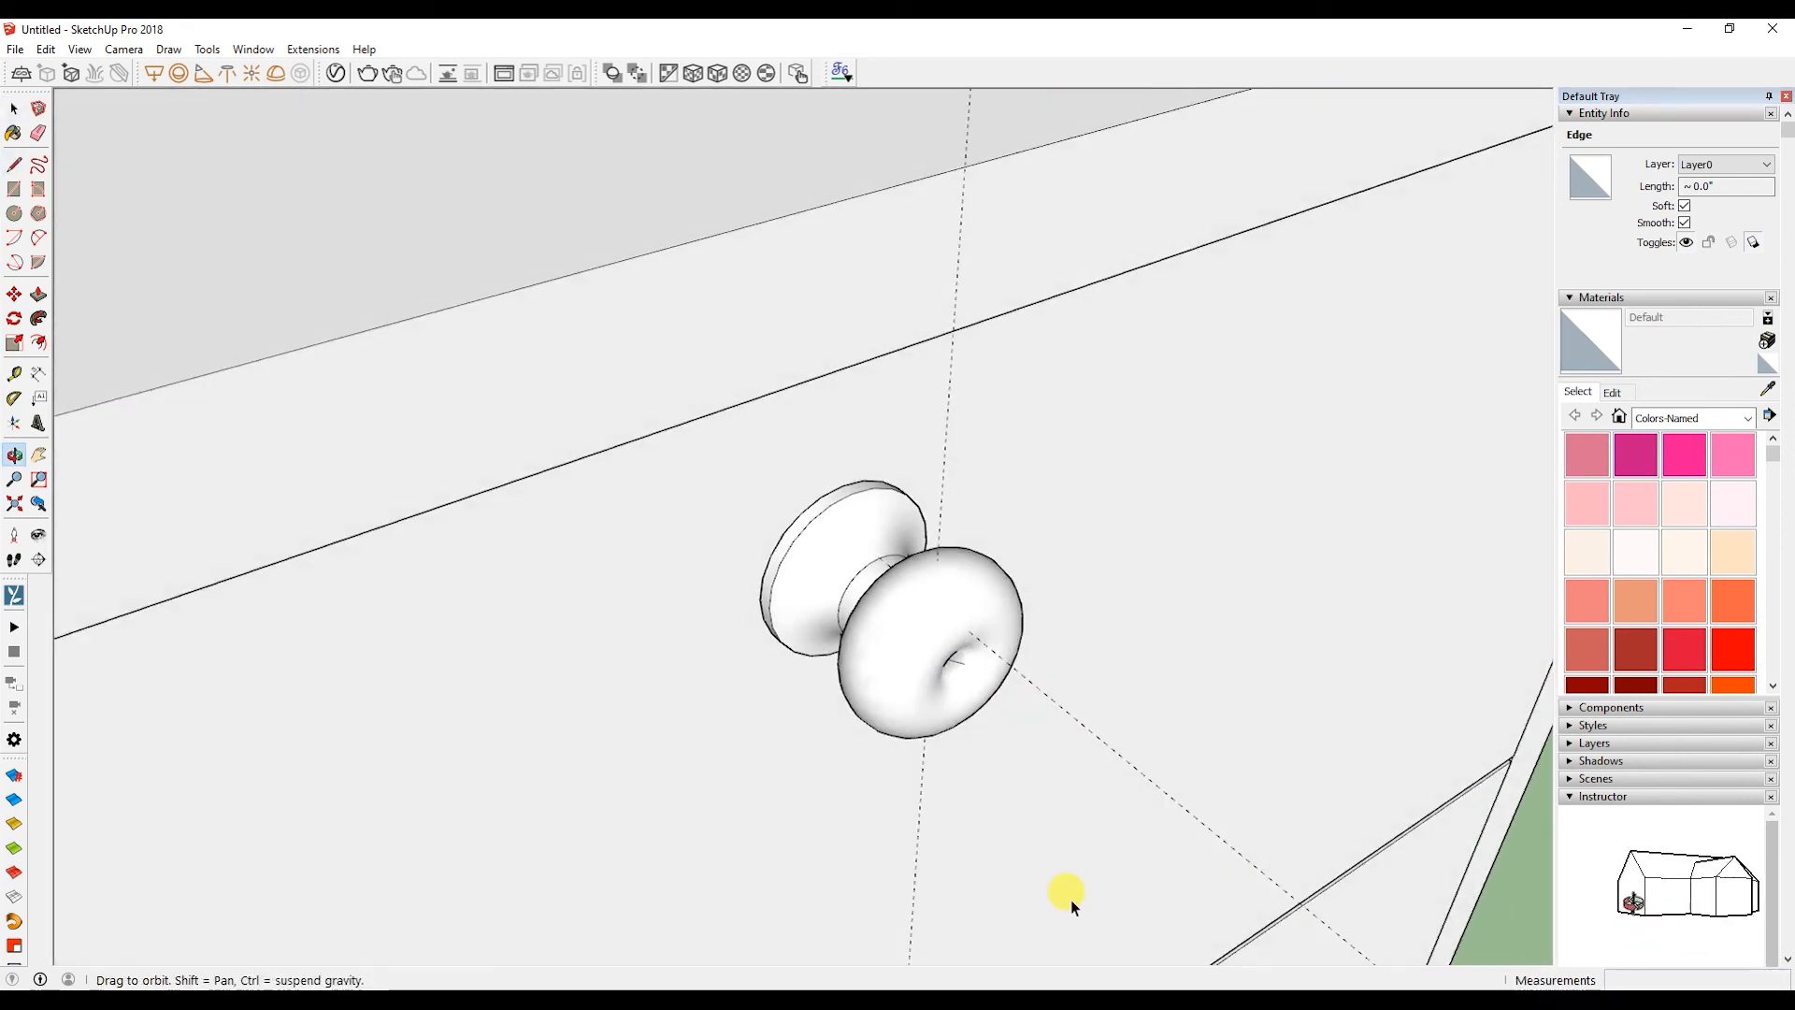
{"action": "scroll", "coordinate": [899, 645], "scroll_direction": "down", "scroll_amount": 8}
{"action": "middle_click_drag", "start_coordinate": [900, 646], "coordinate": [813, 495]}
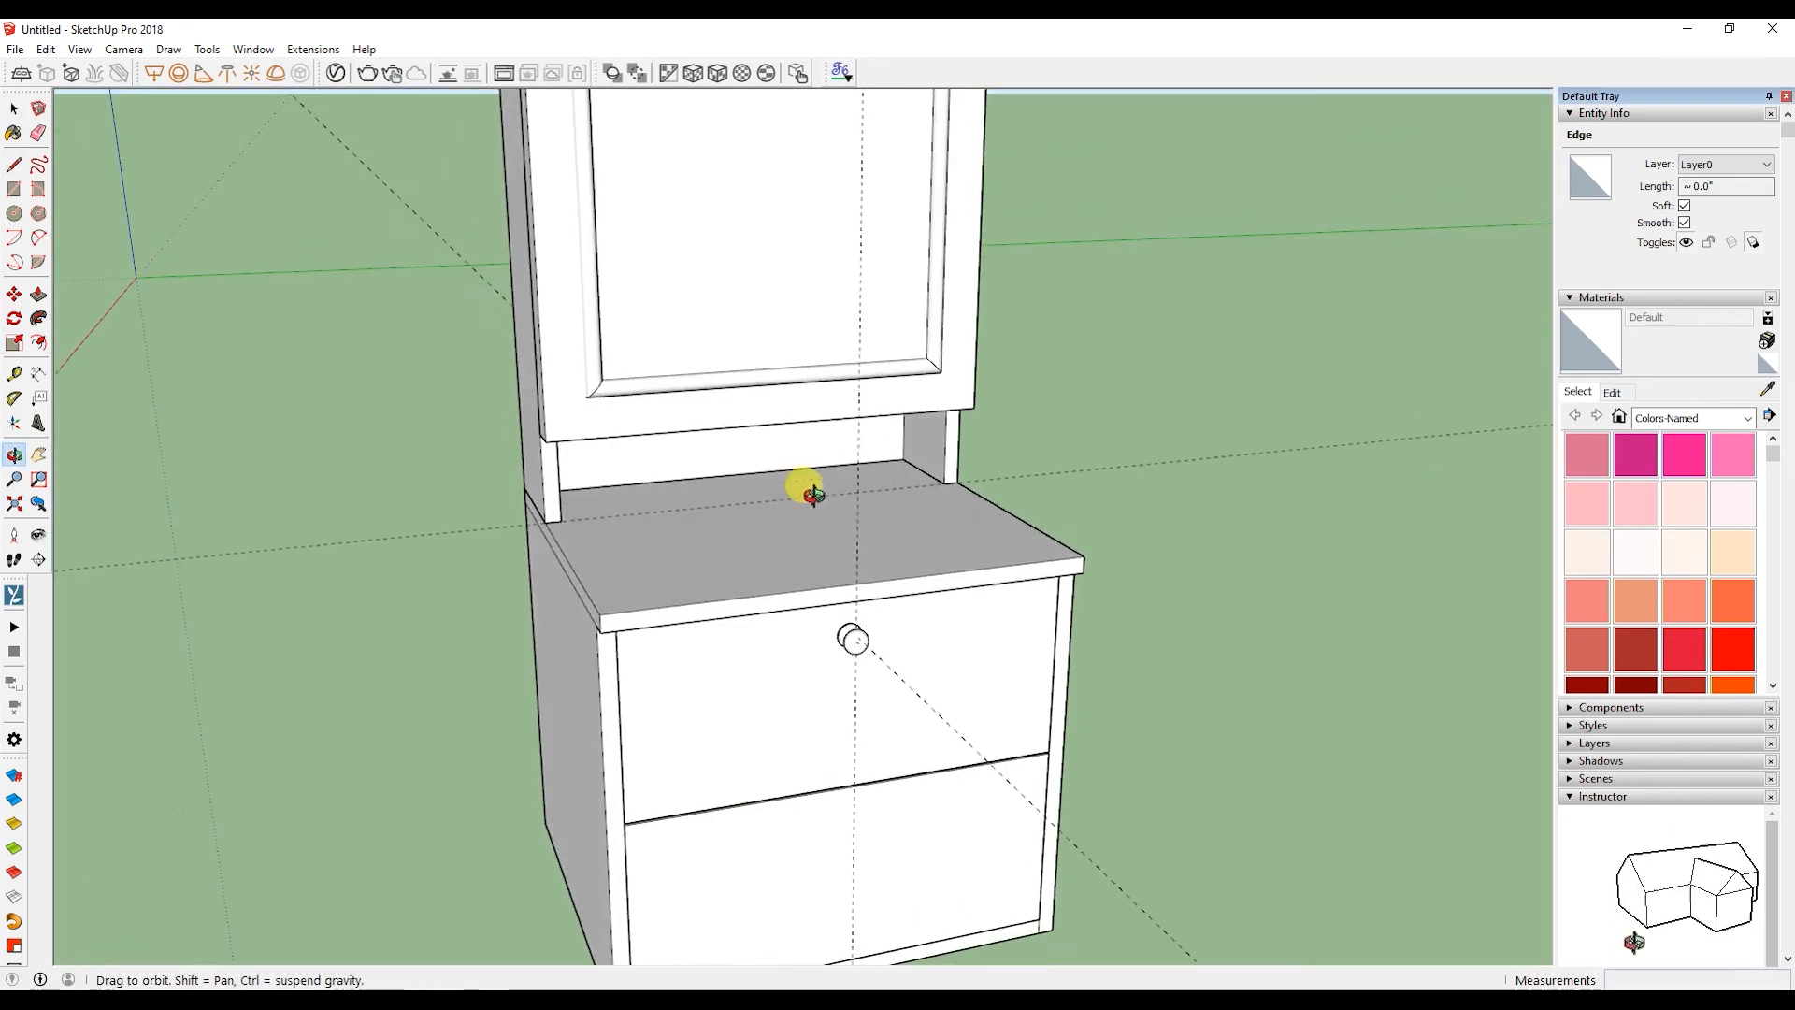
{"action": "right_click", "coordinate": [852, 645]}
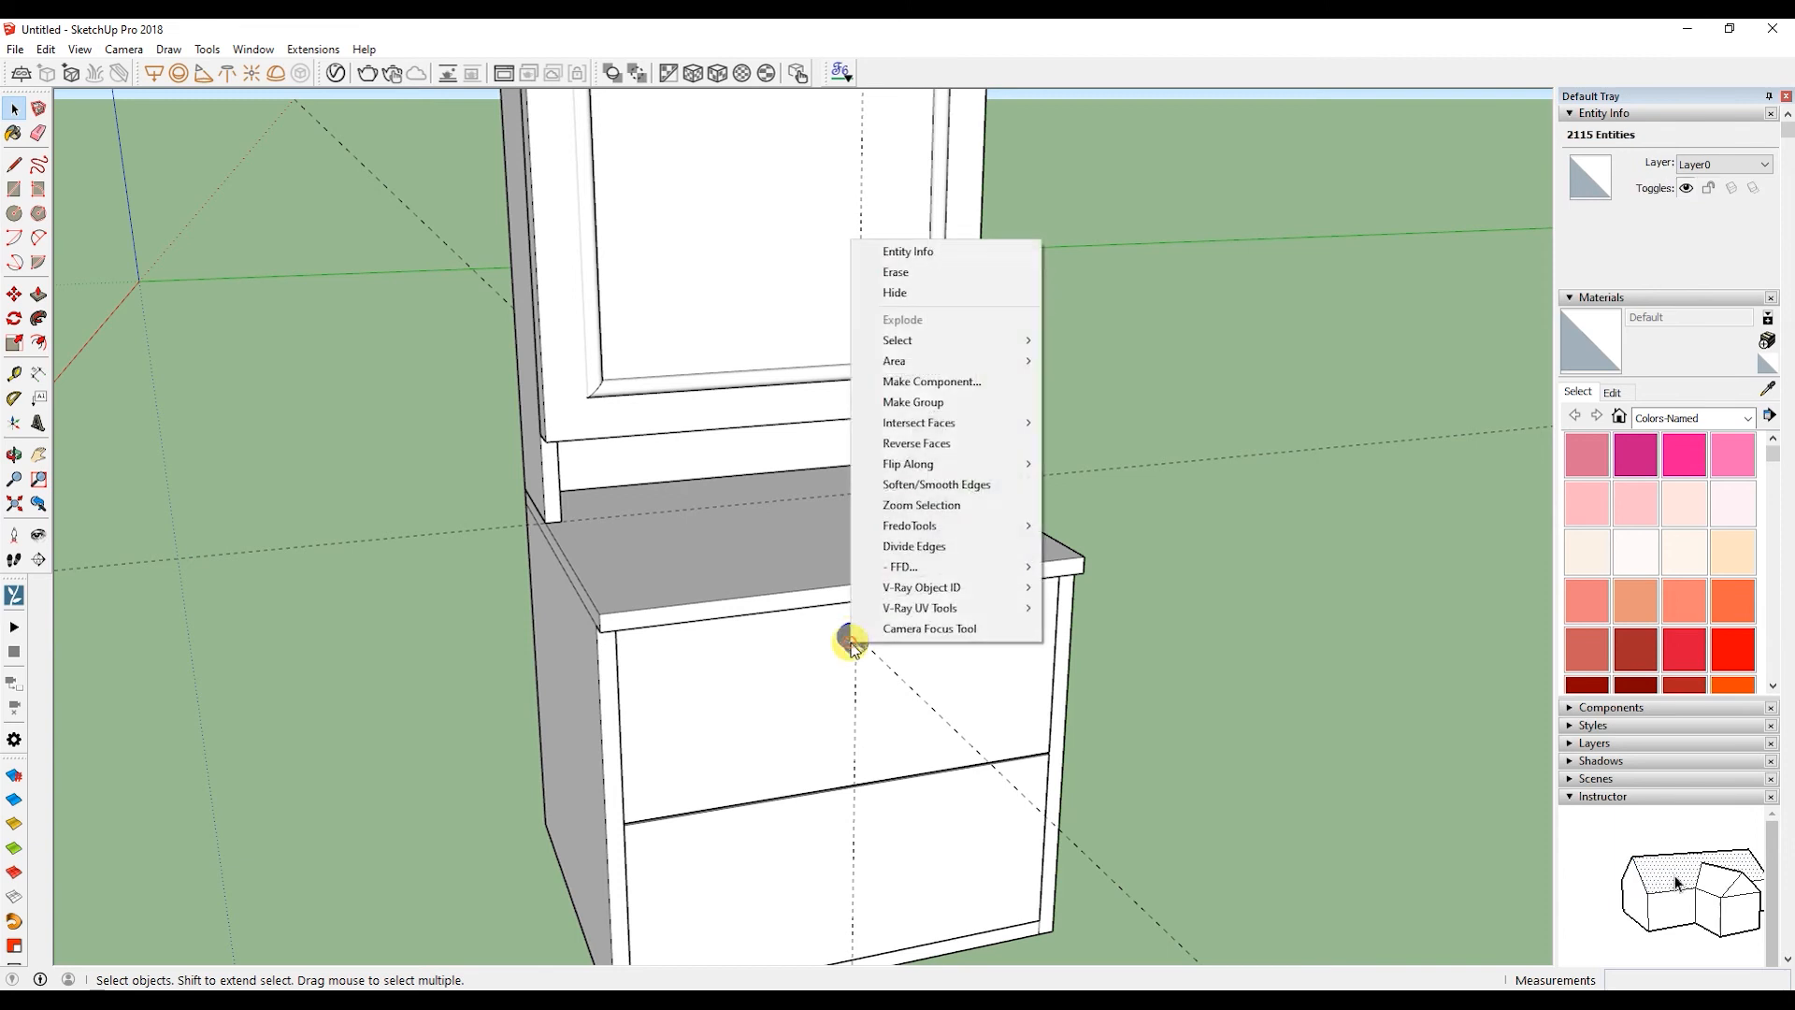
{"action": "left_click", "coordinate": [926, 402]}
{"action": "middle_click_drag", "start_coordinate": [912, 502], "coordinate": [901, 643]}
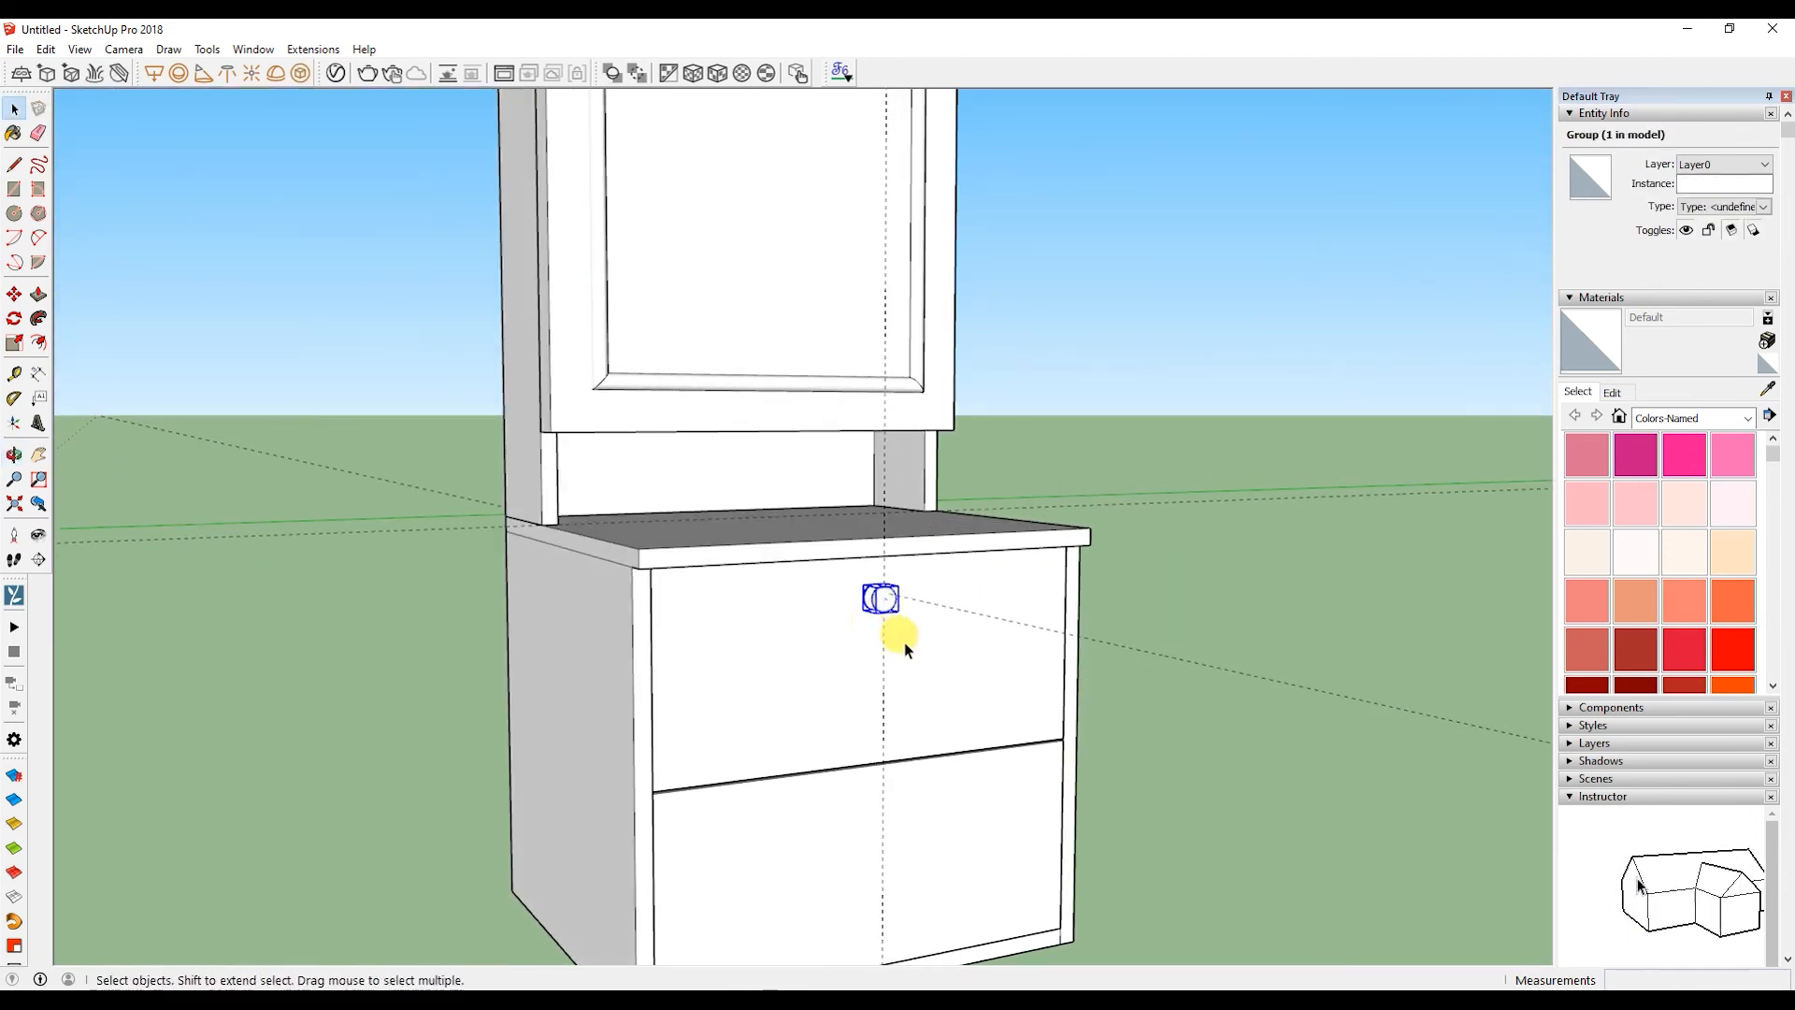
{"action": "left_click", "coordinate": [883, 656]}
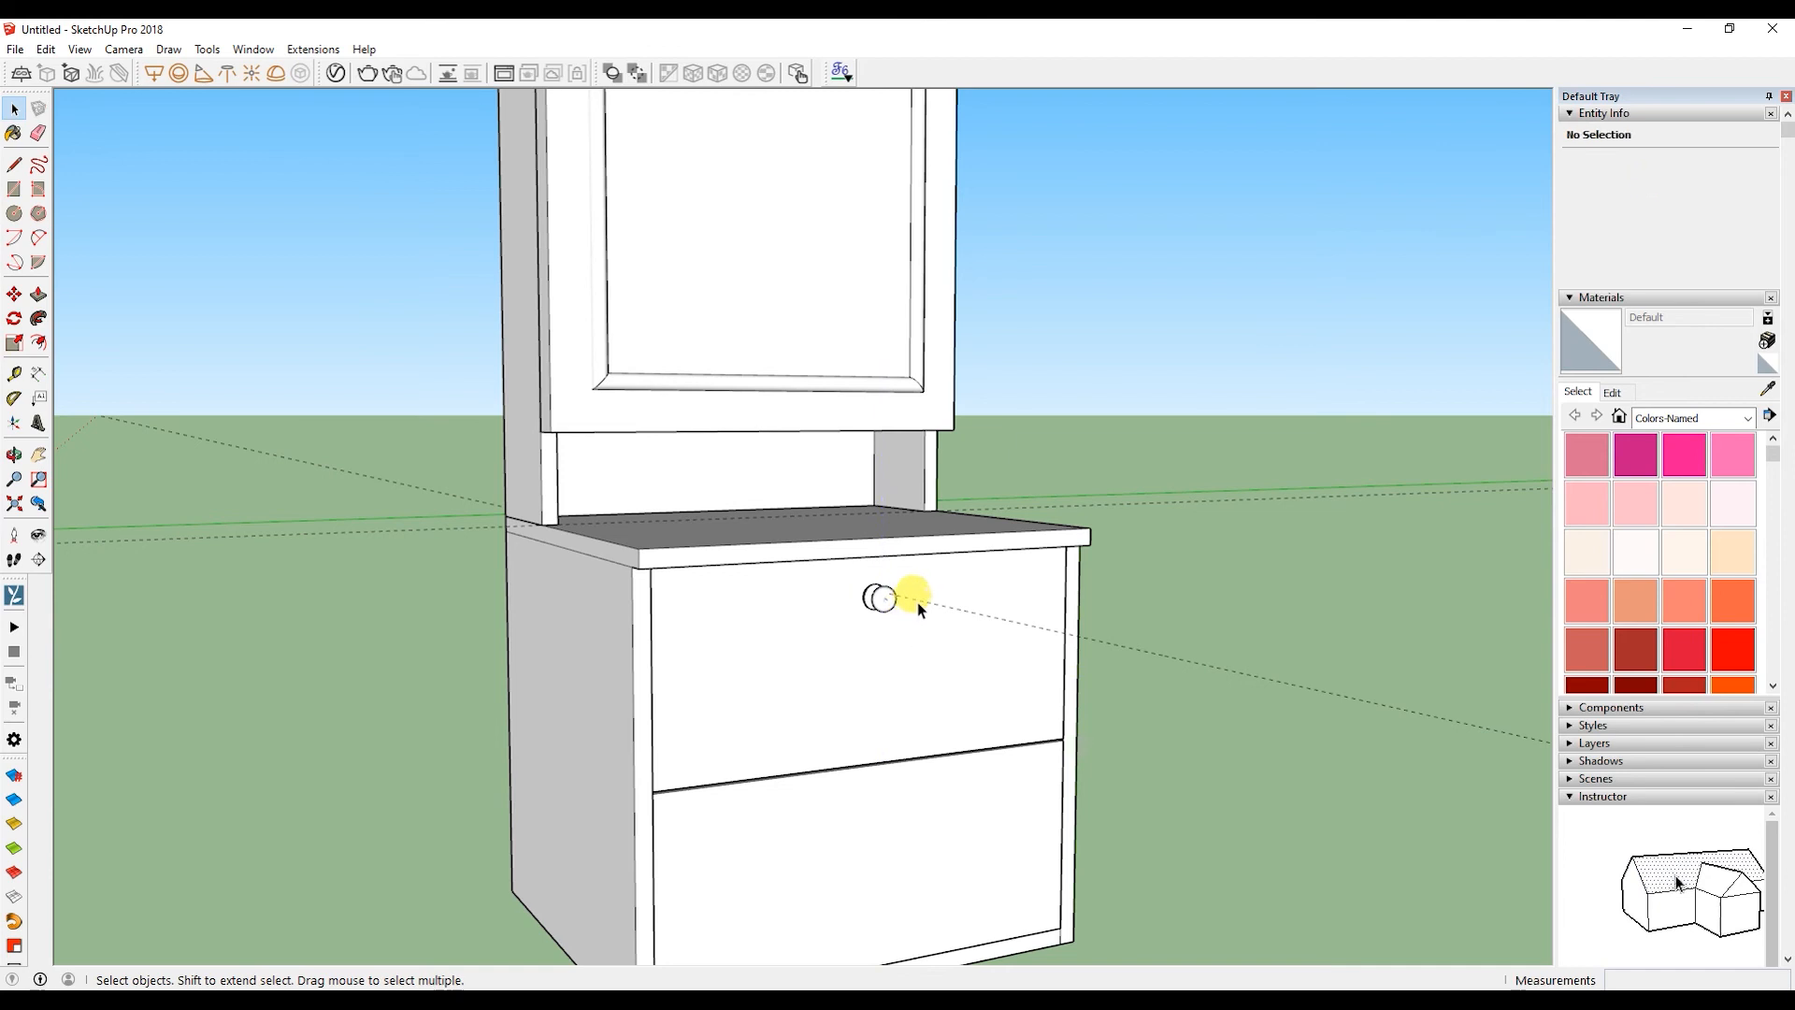
{"action": "middle_click_drag", "start_coordinate": [773, 591], "coordinate": [742, 482]}
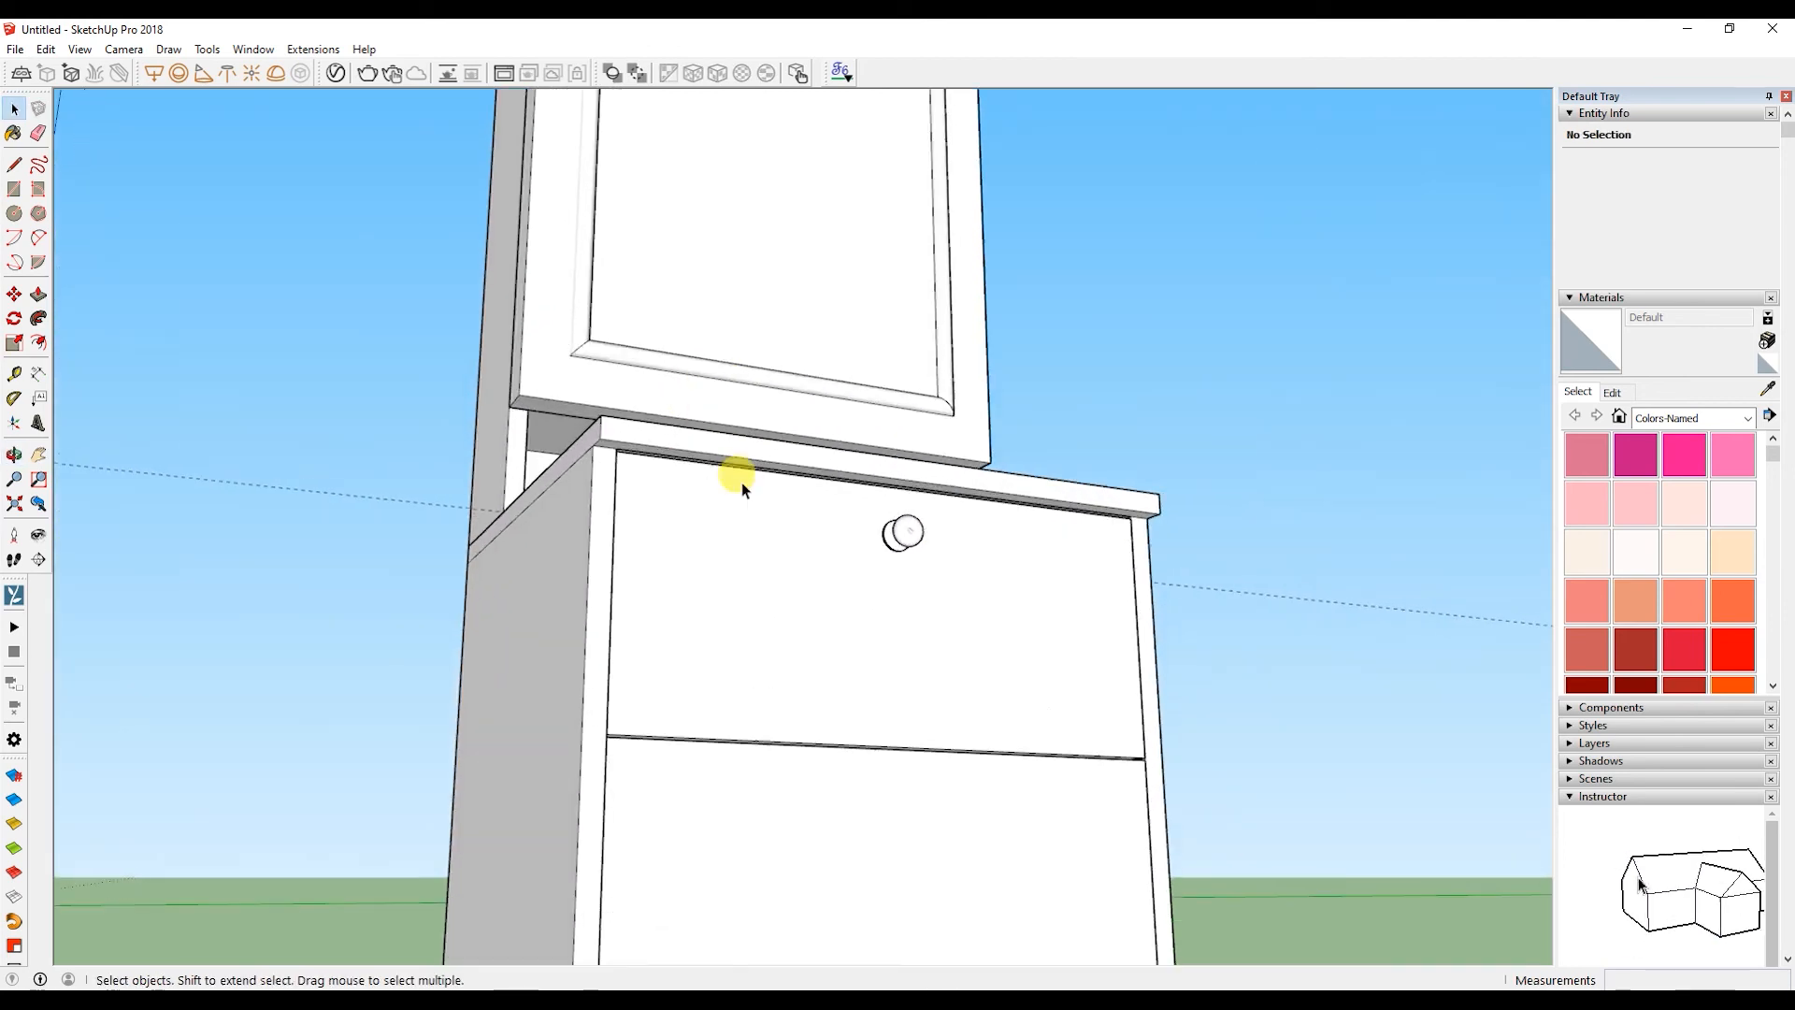
- Place a horizontal guide line on the upper drawer front, offset down from its top edge
{"action": "scroll", "coordinate": [748, 477], "scroll_direction": "up", "scroll_amount": 6}
{"action": "key", "text": "r"}
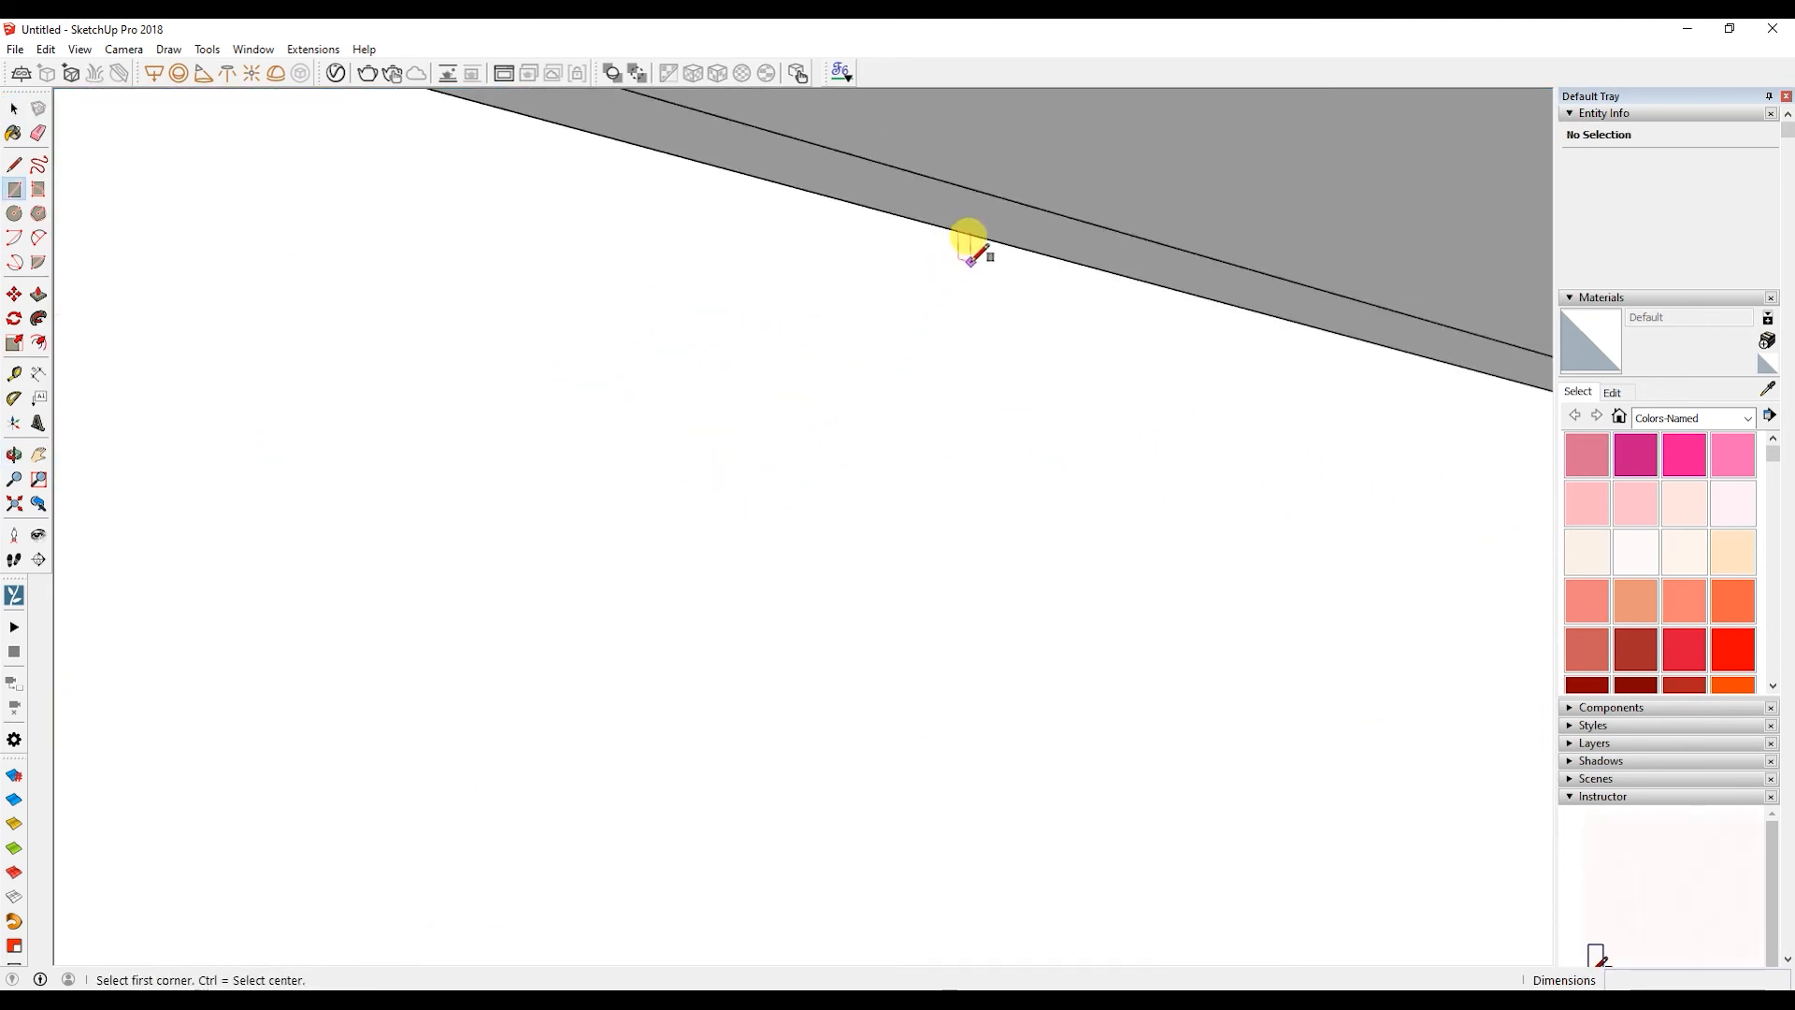
{"action": "left_click", "coordinate": [14, 373]}
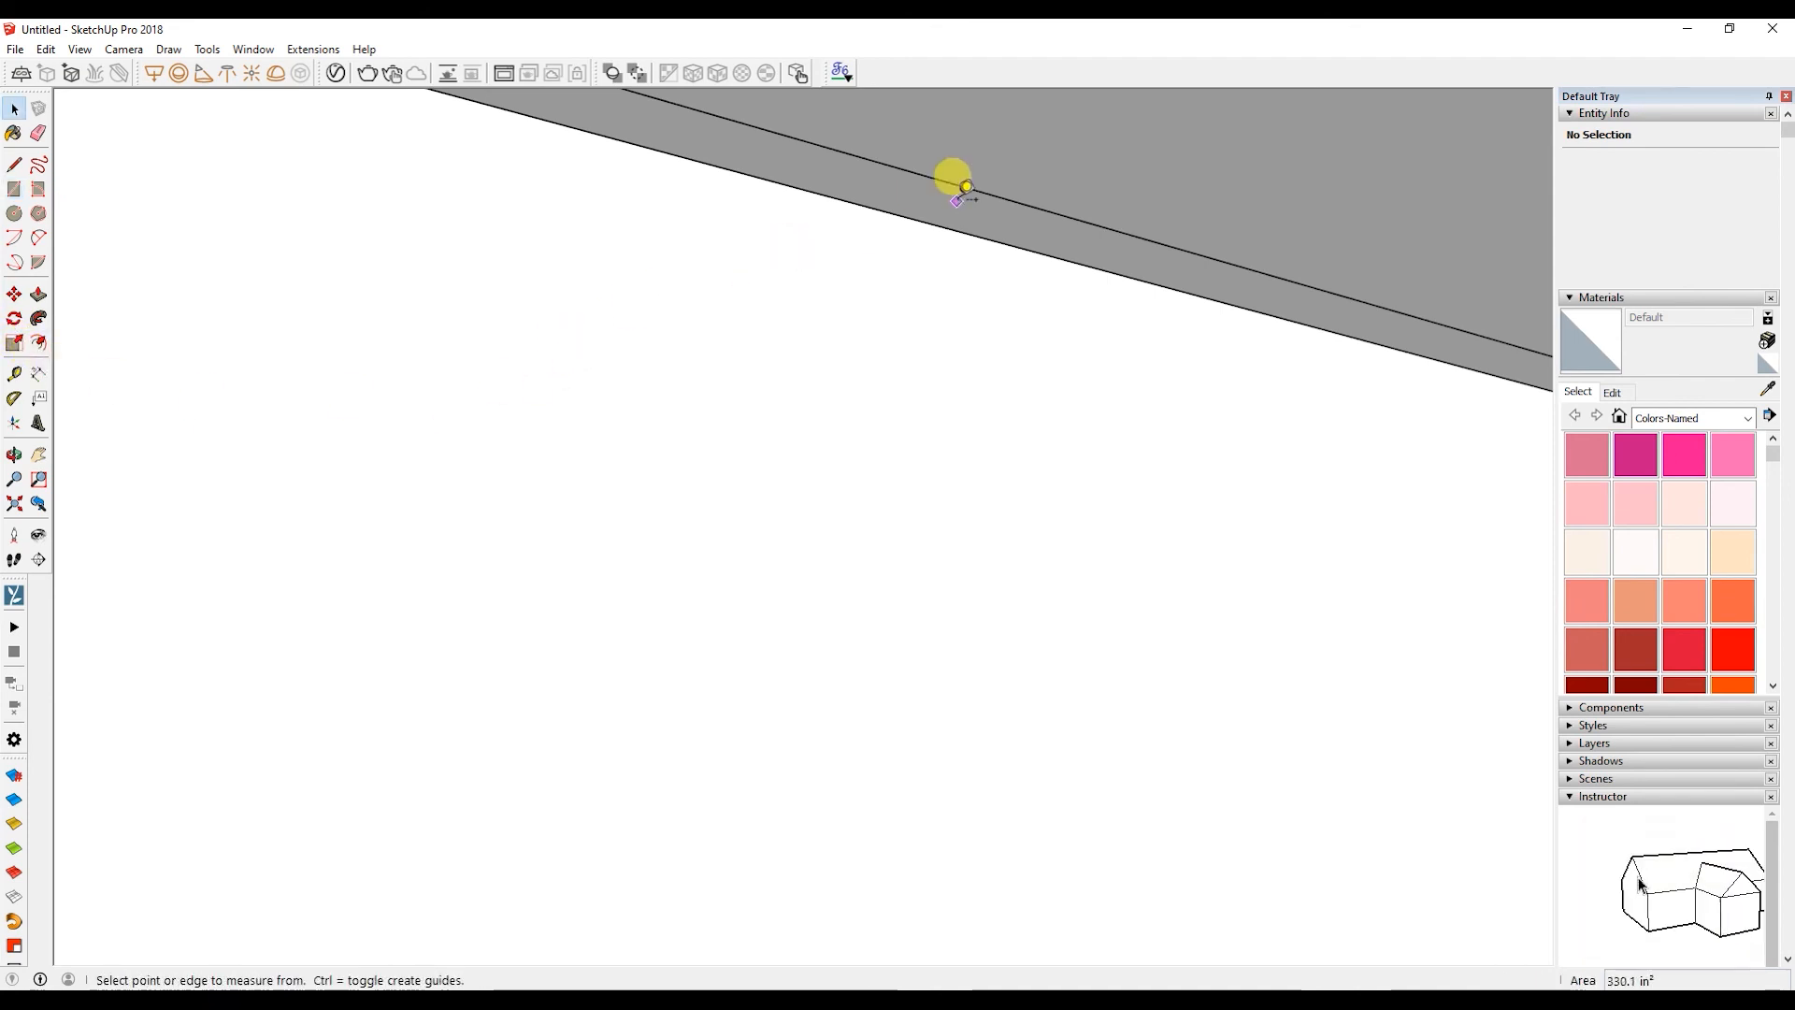
{"action": "left_click", "coordinate": [944, 227]}
{"action": "scroll", "coordinate": [935, 326], "scroll_direction": "down", "scroll_amount": 3}
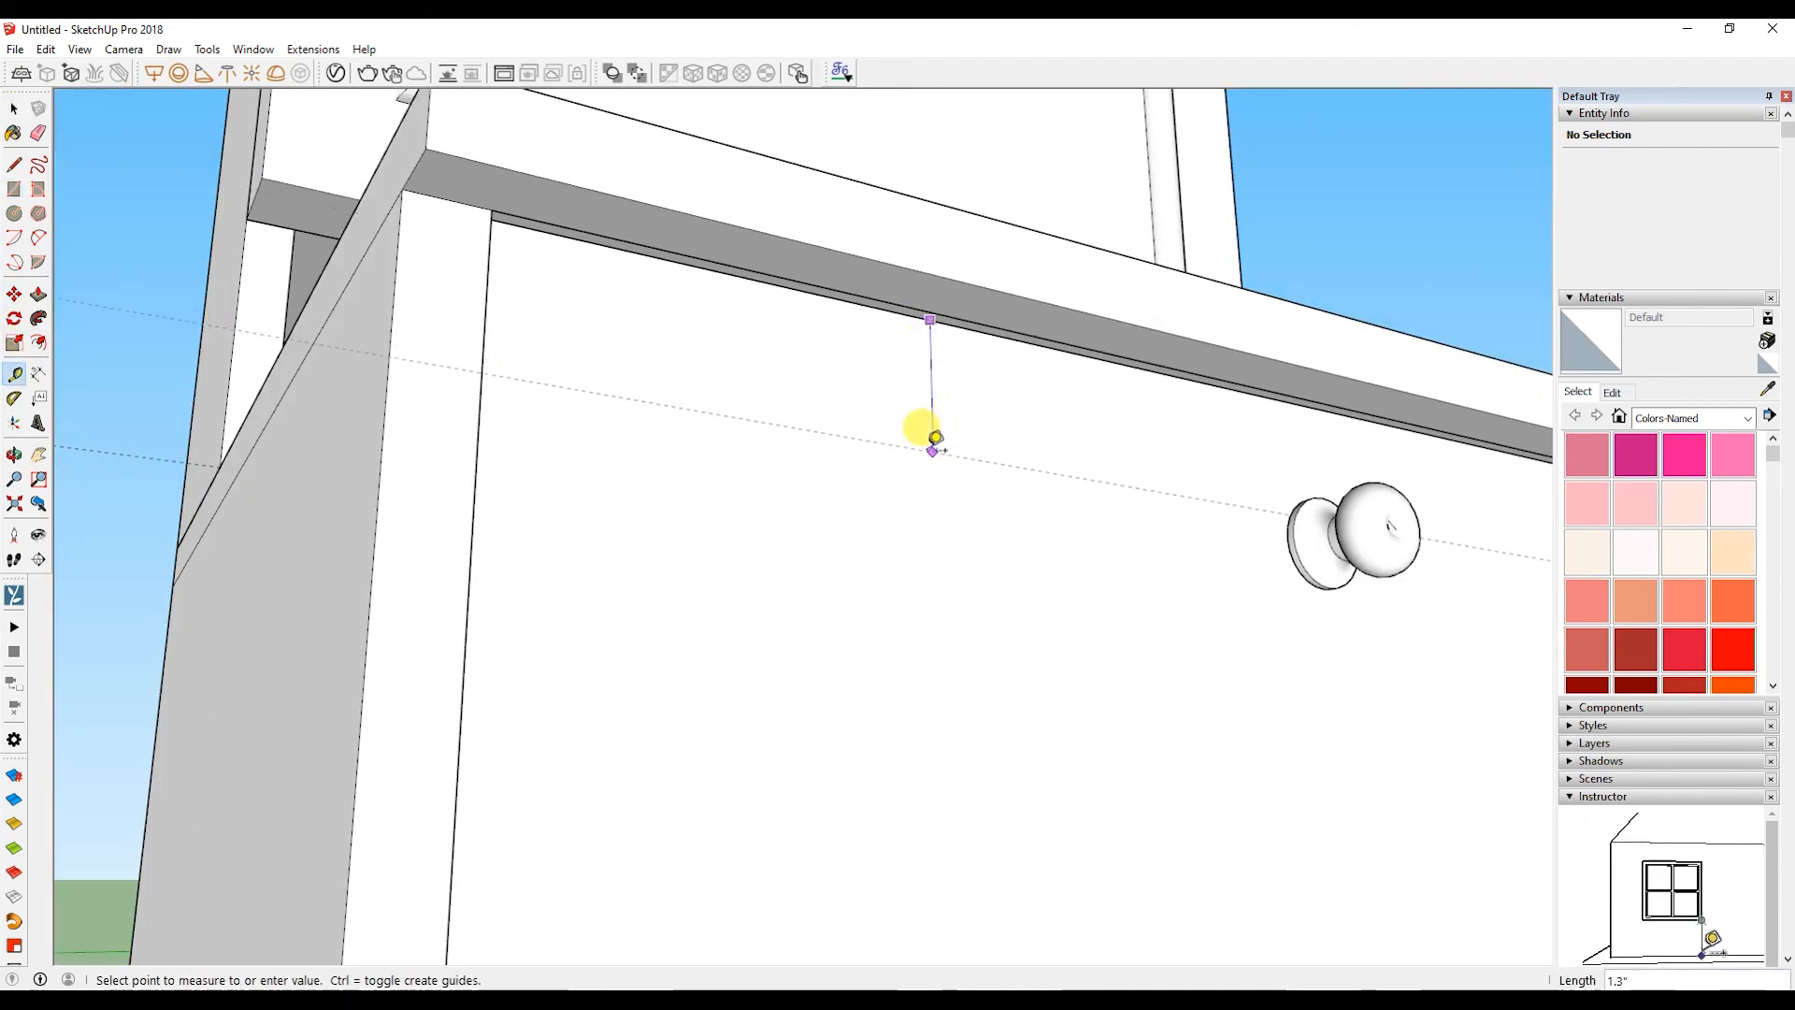
{"action": "key", "text": "Return"}
{"action": "key", "text": "space"}
- Place a vertical guide line through the middle of the upper drawer front, parallel to its side edge
{"action": "middle_click_drag", "start_coordinate": [764, 533], "coordinate": [412, 600]}
{"action": "key", "text": "t"}
{"action": "left_click", "coordinate": [255, 633]}
{"action": "scroll", "coordinate": [894, 645], "scroll_direction": "down", "scroll_amount": 5}
{"action": "middle_click_drag", "start_coordinate": [897, 641], "coordinate": [947, 704]}
{"action": "left_click", "coordinate": [940, 727]}
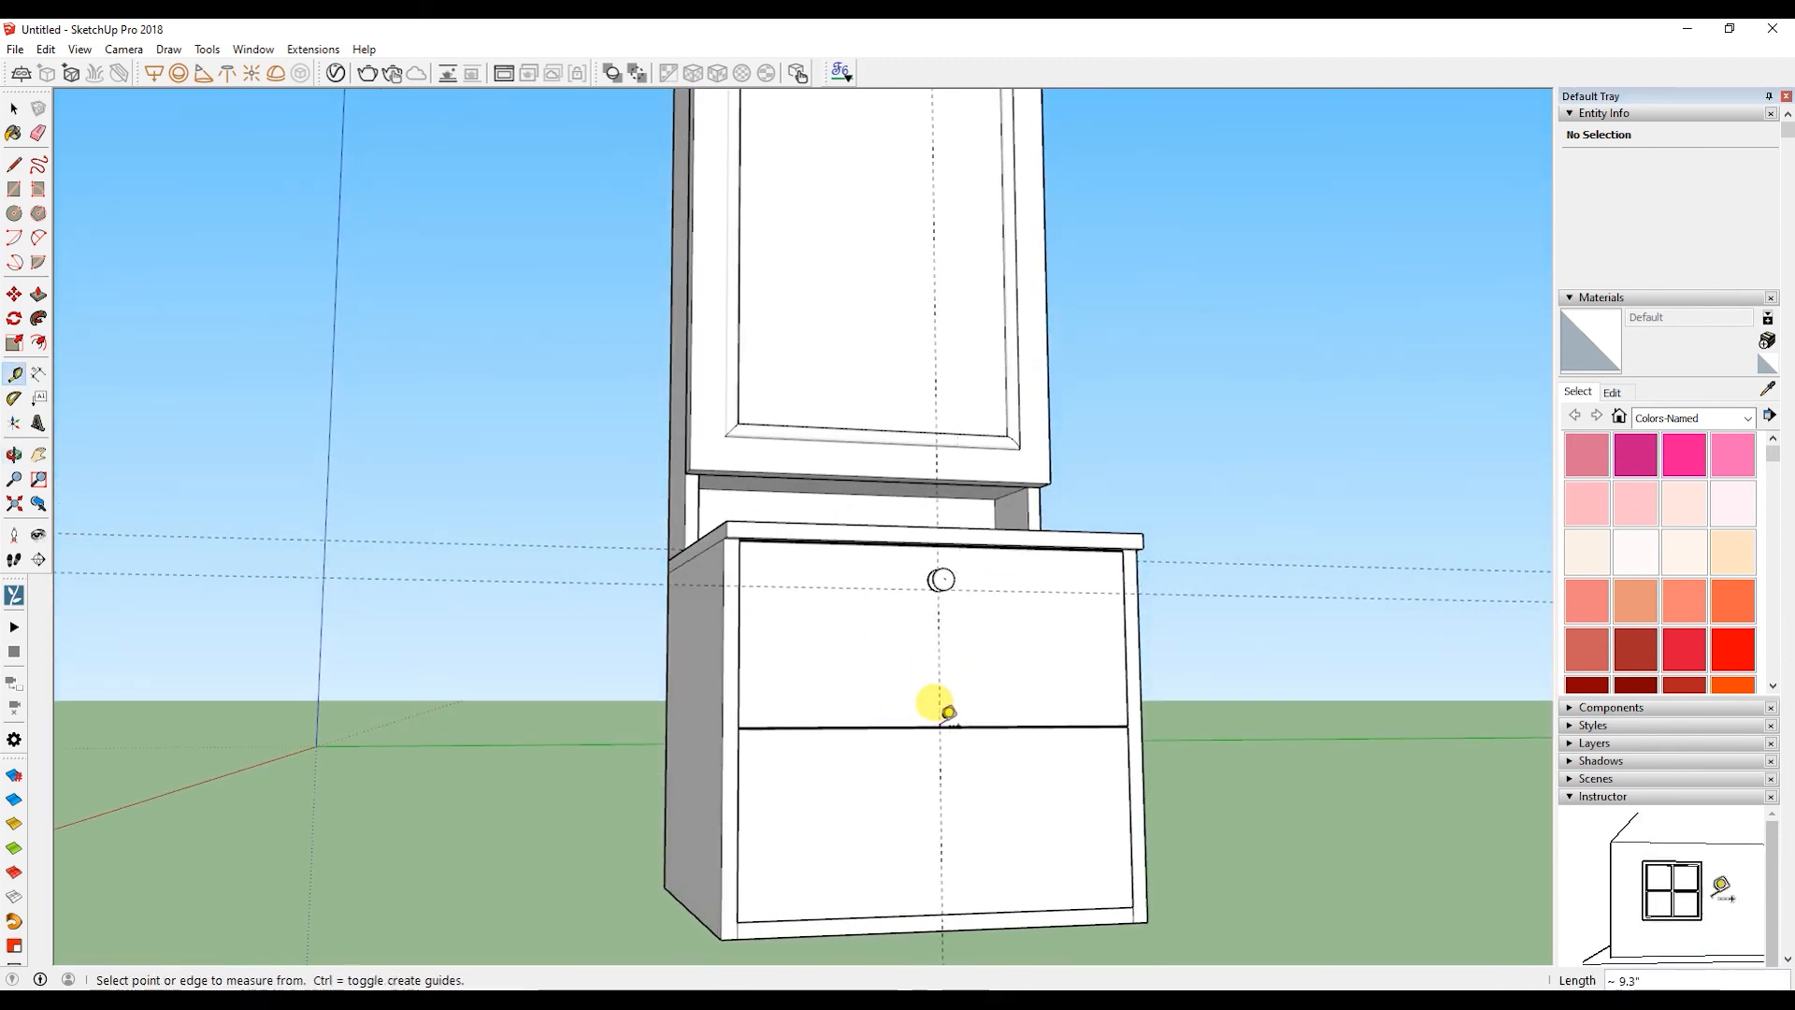
{"action": "key", "text": "space"}
{"action": "scroll", "coordinate": [942, 614], "scroll_direction": "up", "scroll_amount": 6}
{"action": "middle_click_drag", "start_coordinate": [944, 617], "coordinate": [1062, 368]}
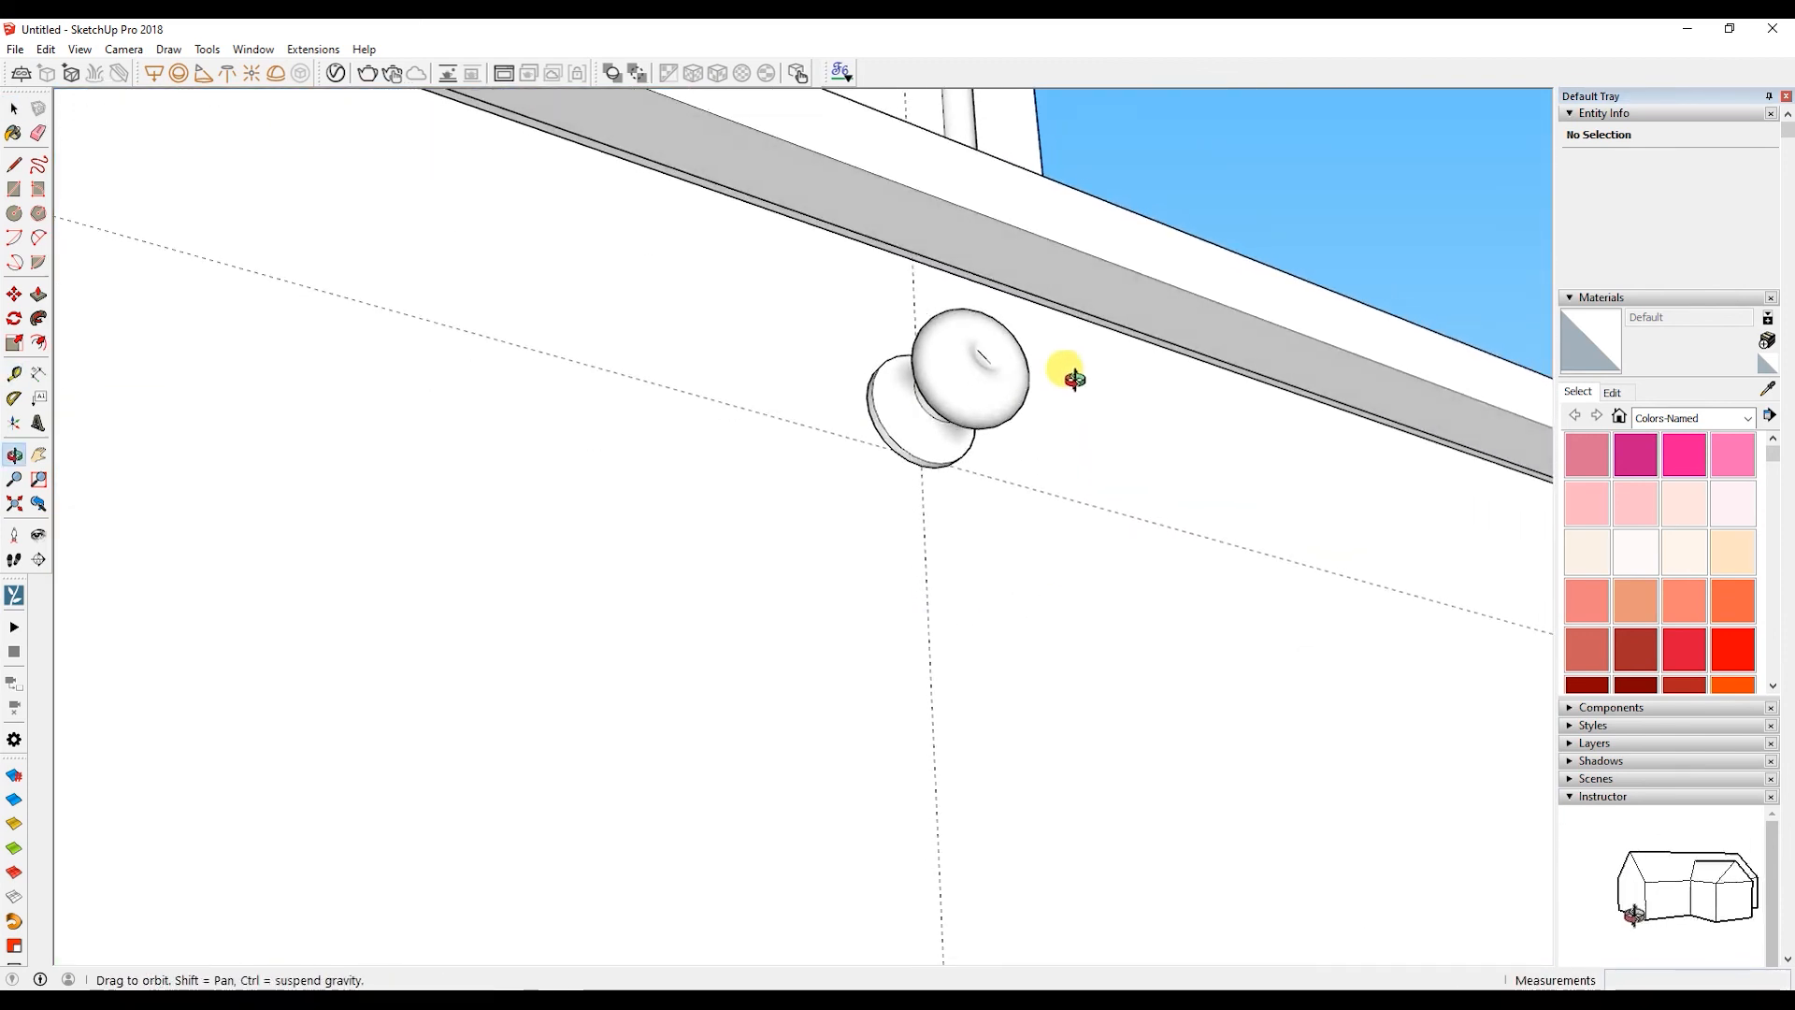
{"action": "scroll", "coordinate": [913, 445], "scroll_direction": "up", "scroll_amount": 8}
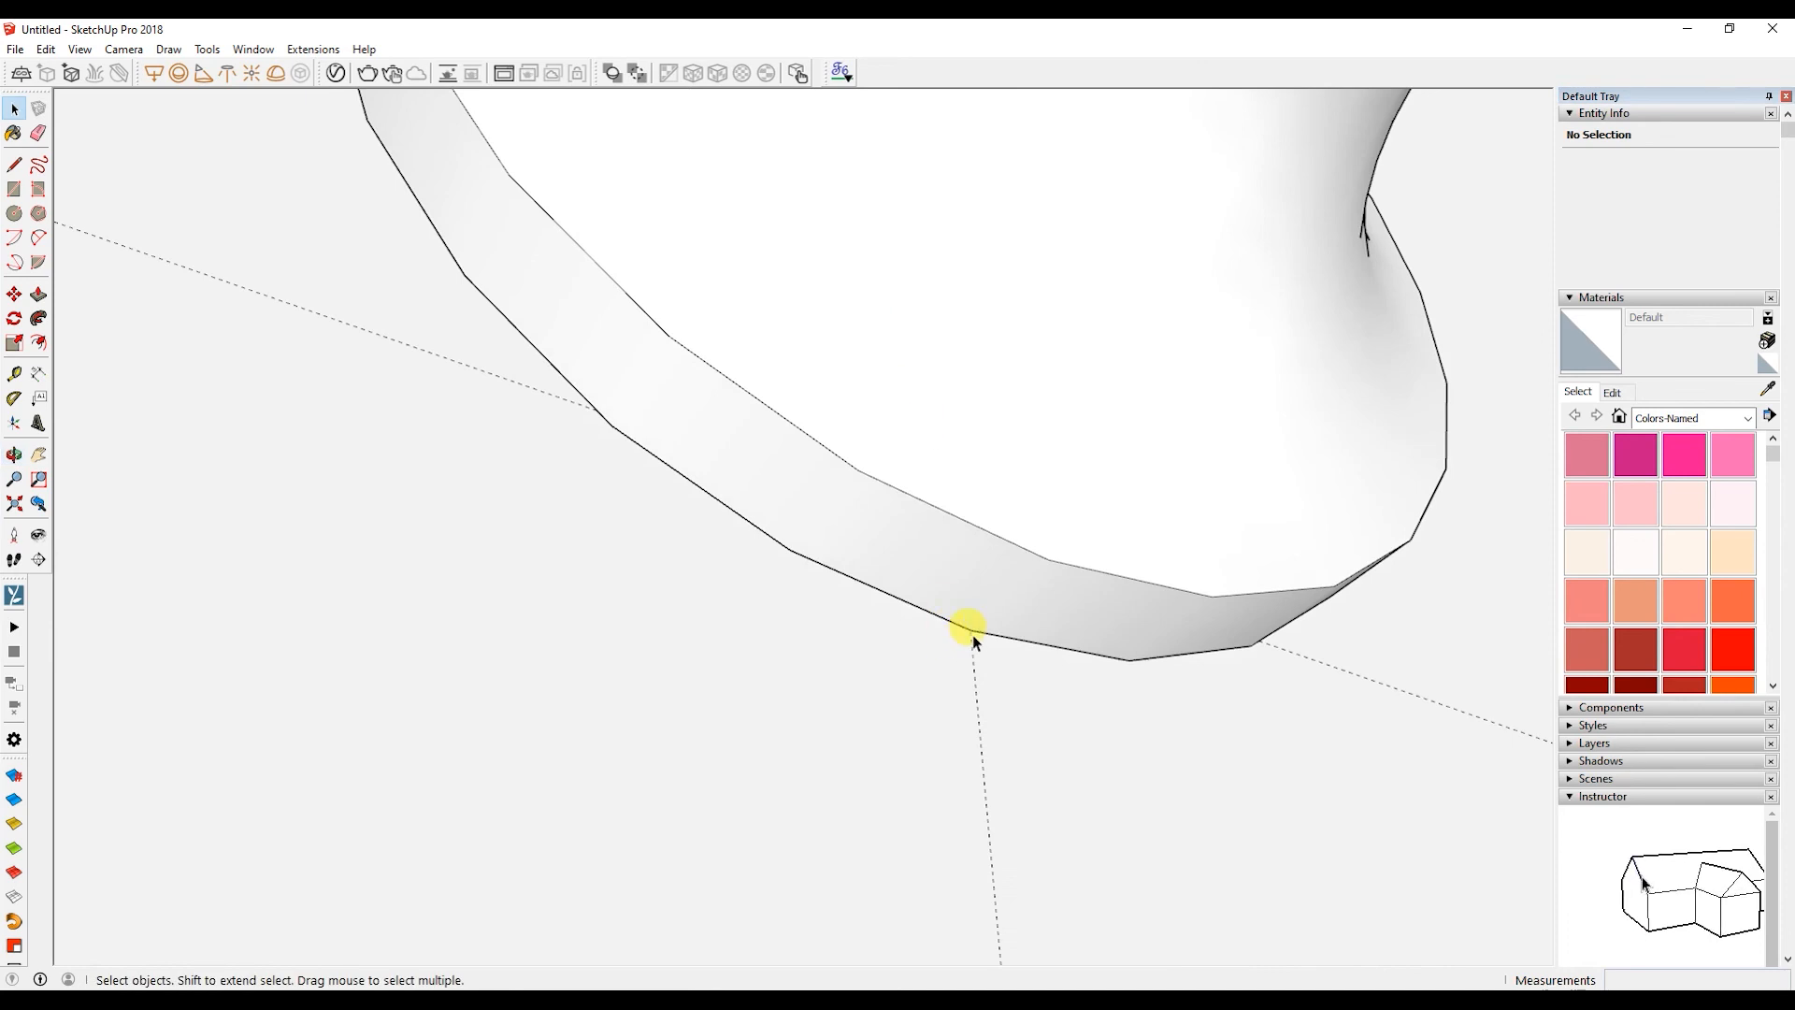
{"action": "key", "text": "m"}
{"action": "left_click", "coordinate": [974, 633]}
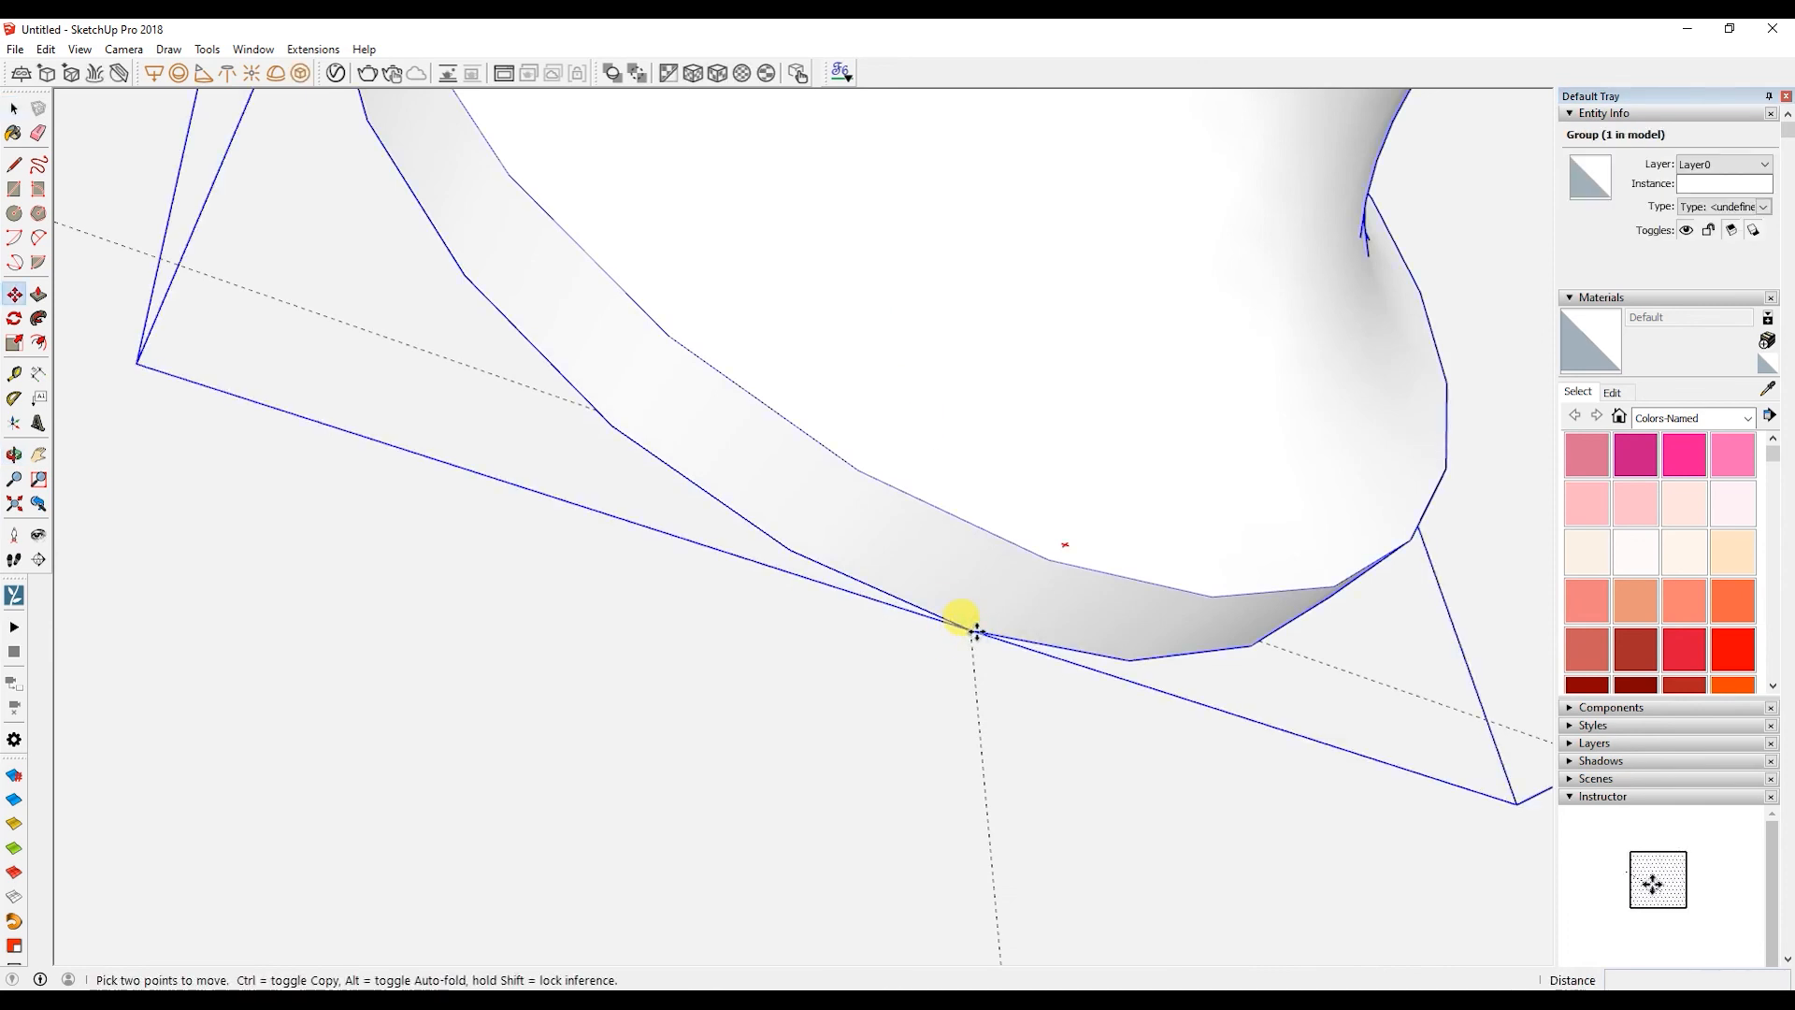
{"action": "key", "text": "space"}
{"action": "scroll", "coordinate": [815, 471], "scroll_direction": "down", "scroll_amount": 10}
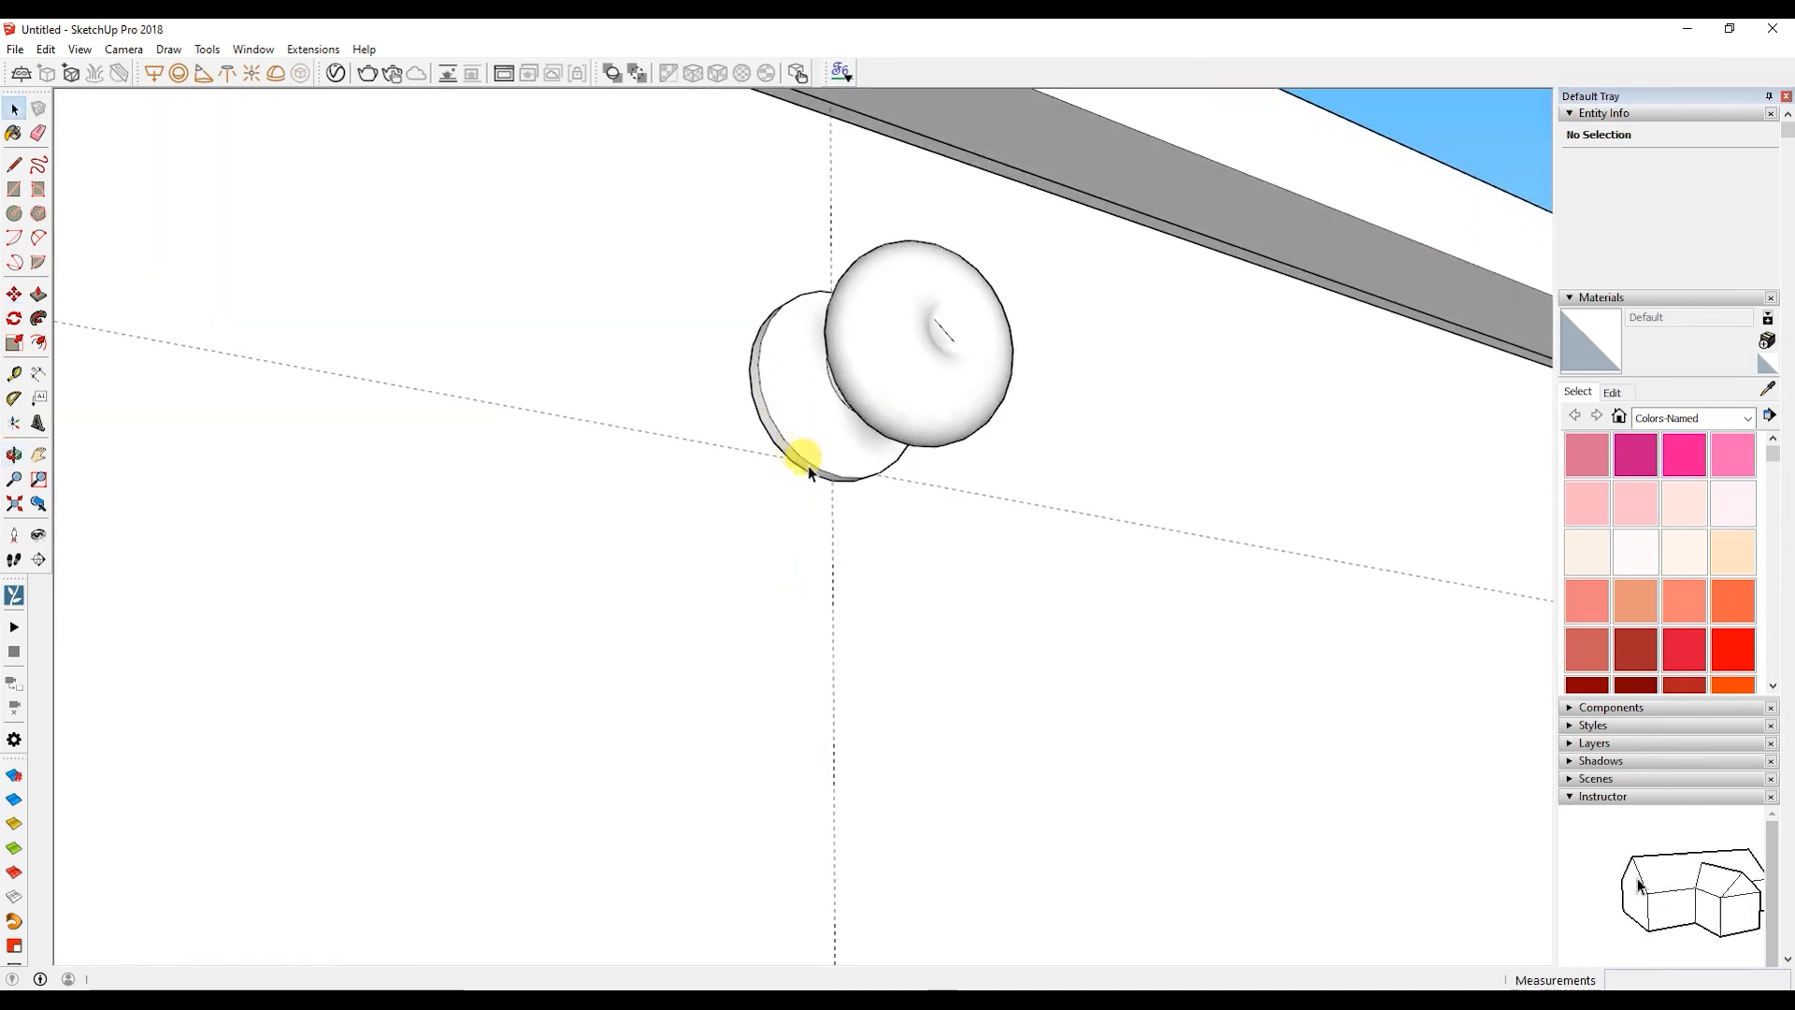
- Move the knob down so that its base is centred where the horizontal and vertical guides cross
{"action": "key", "text": "m"}
{"action": "left_click", "coordinate": [751, 365]}
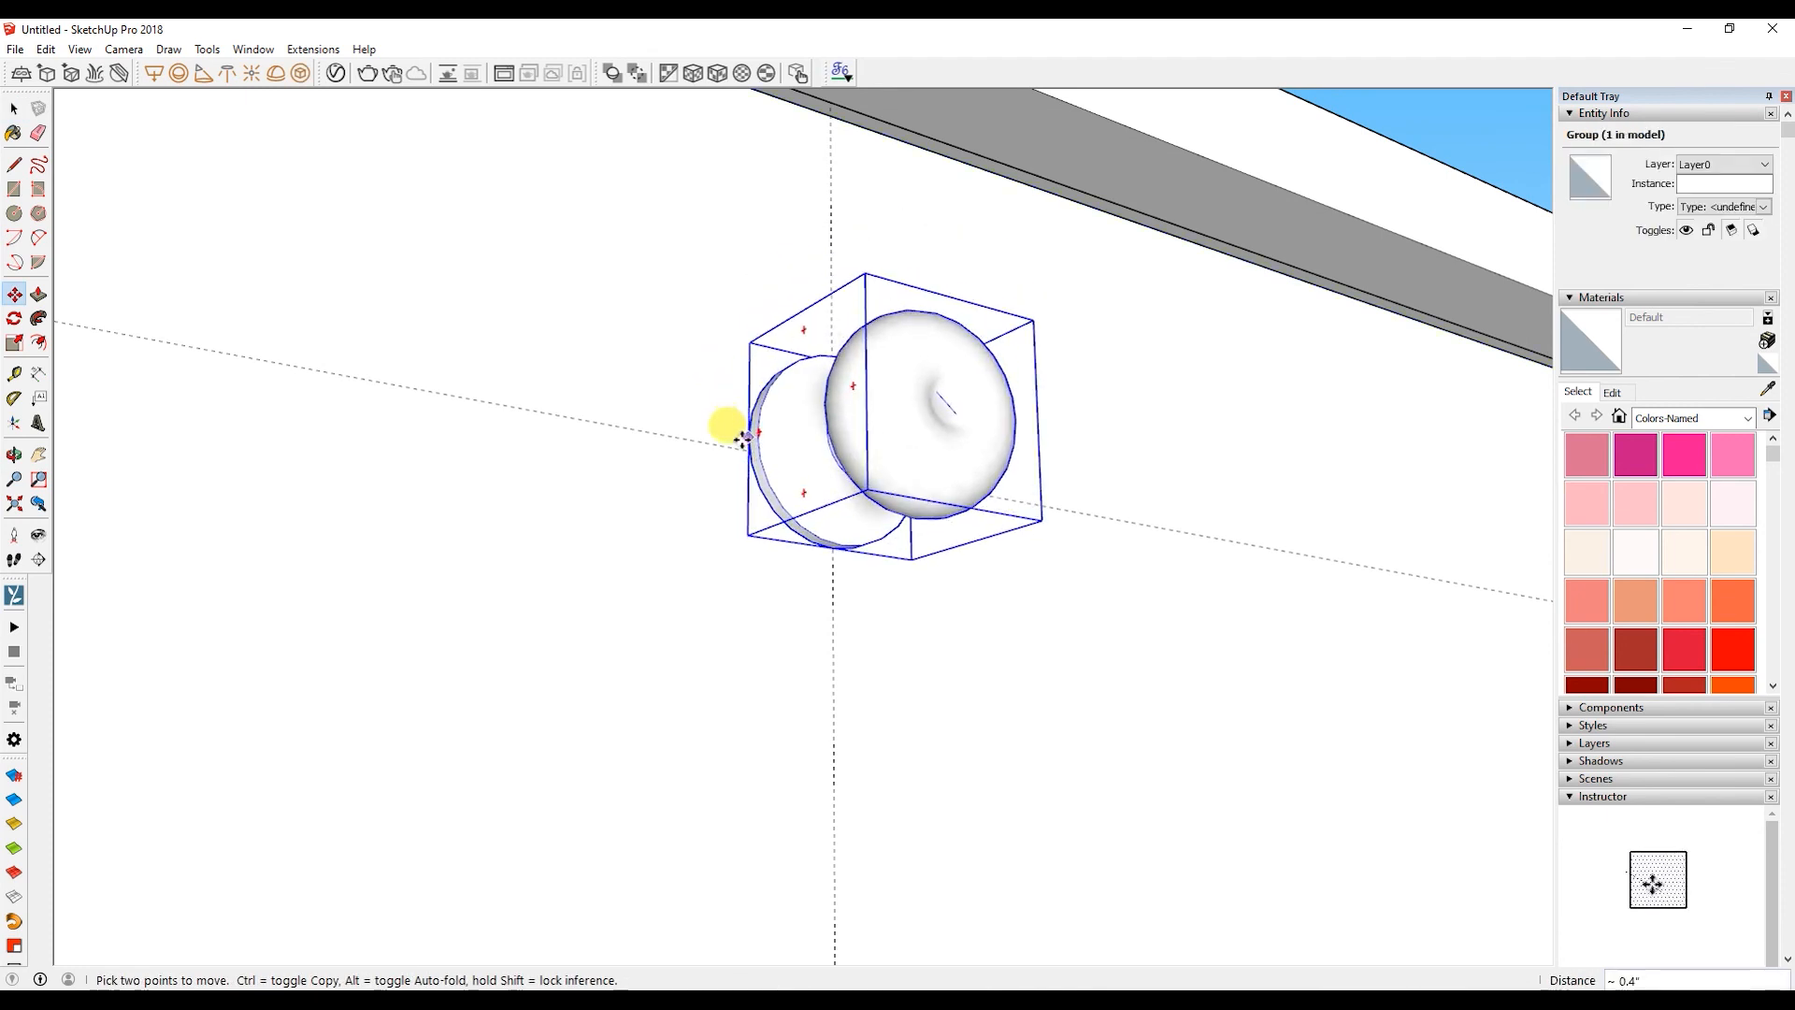
{"action": "scroll", "coordinate": [810, 458], "scroll_direction": "down", "scroll_amount": 10}
{"action": "middle_click_drag", "start_coordinate": [813, 468], "coordinate": [829, 507]}
{"action": "scroll", "coordinate": [820, 491], "scroll_direction": "up", "scroll_amount": 9}
{"action": "left_click", "coordinate": [828, 507]}
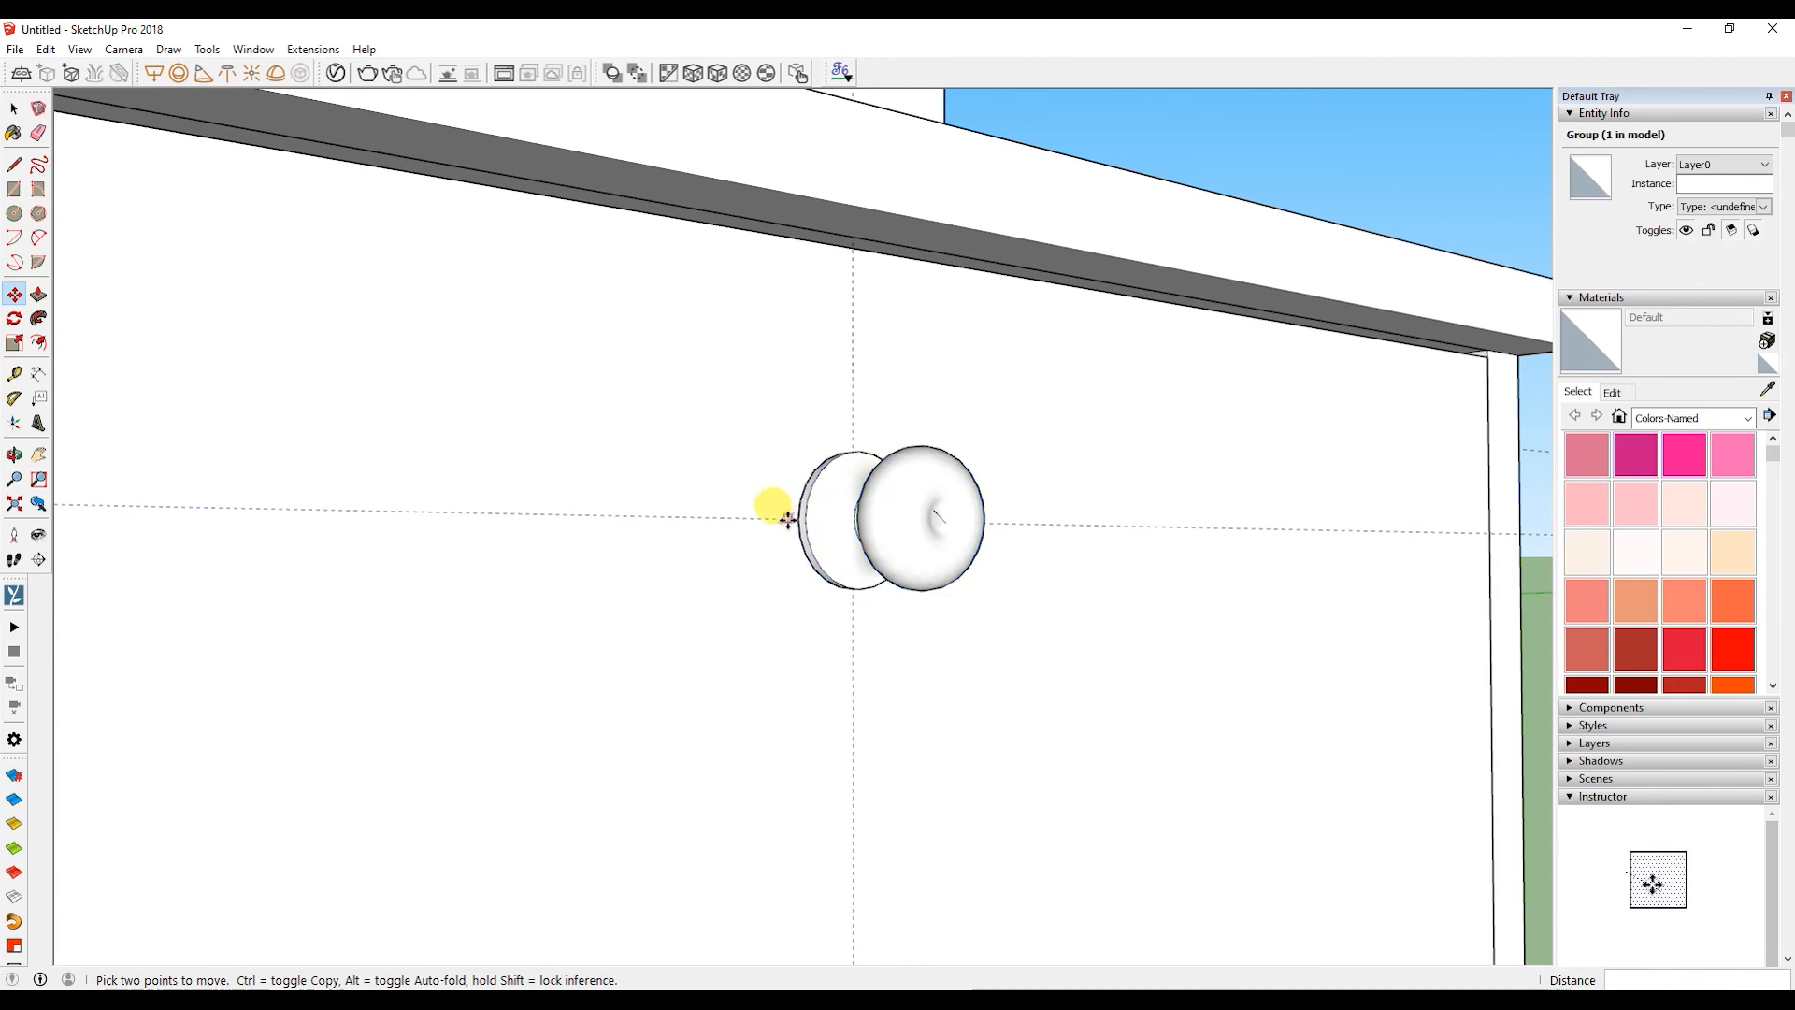
{"action": "scroll", "coordinate": [789, 580], "scroll_direction": "down", "scroll_amount": 6}
{"action": "middle_click_drag", "start_coordinate": [790, 581], "coordinate": [809, 754]}
{"action": "key", "text": "space"}
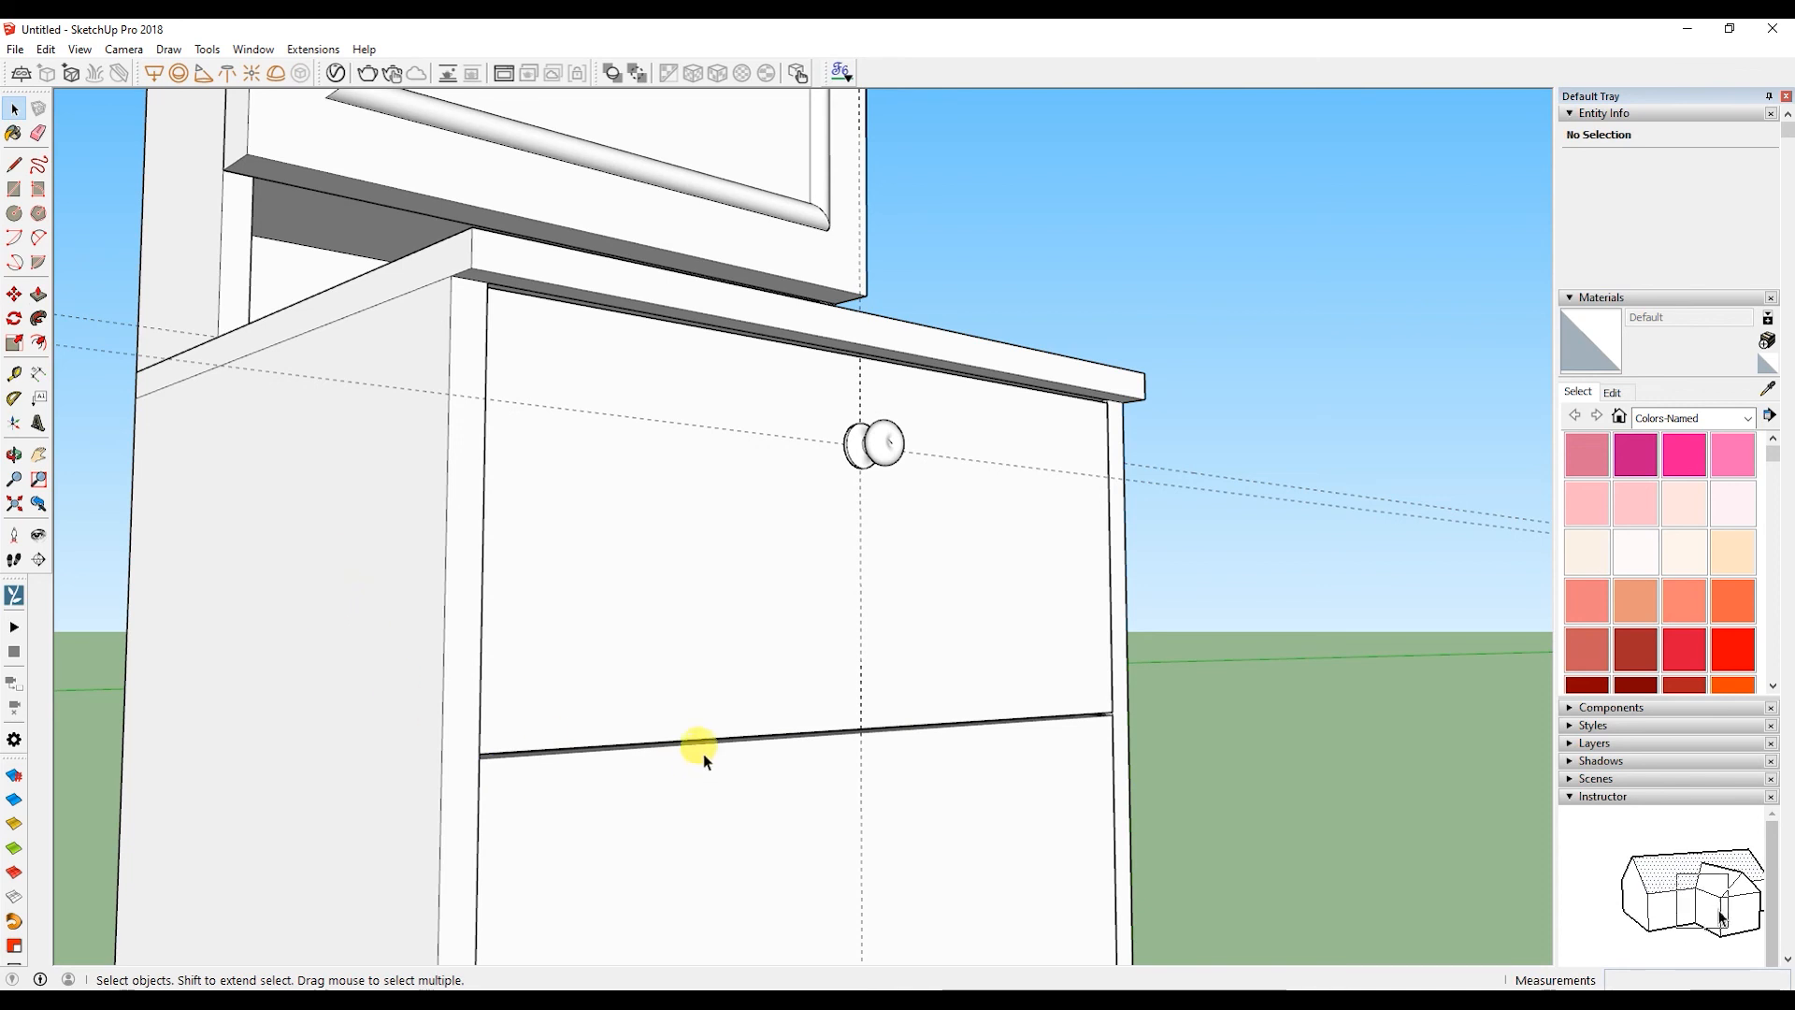
- Place a horizontal guide line on the lower drawer front, offset down from its top edge
{"action": "left_click", "coordinate": [700, 741]}
{"action": "key", "text": "Return"}
{"action": "key", "text": "space"}
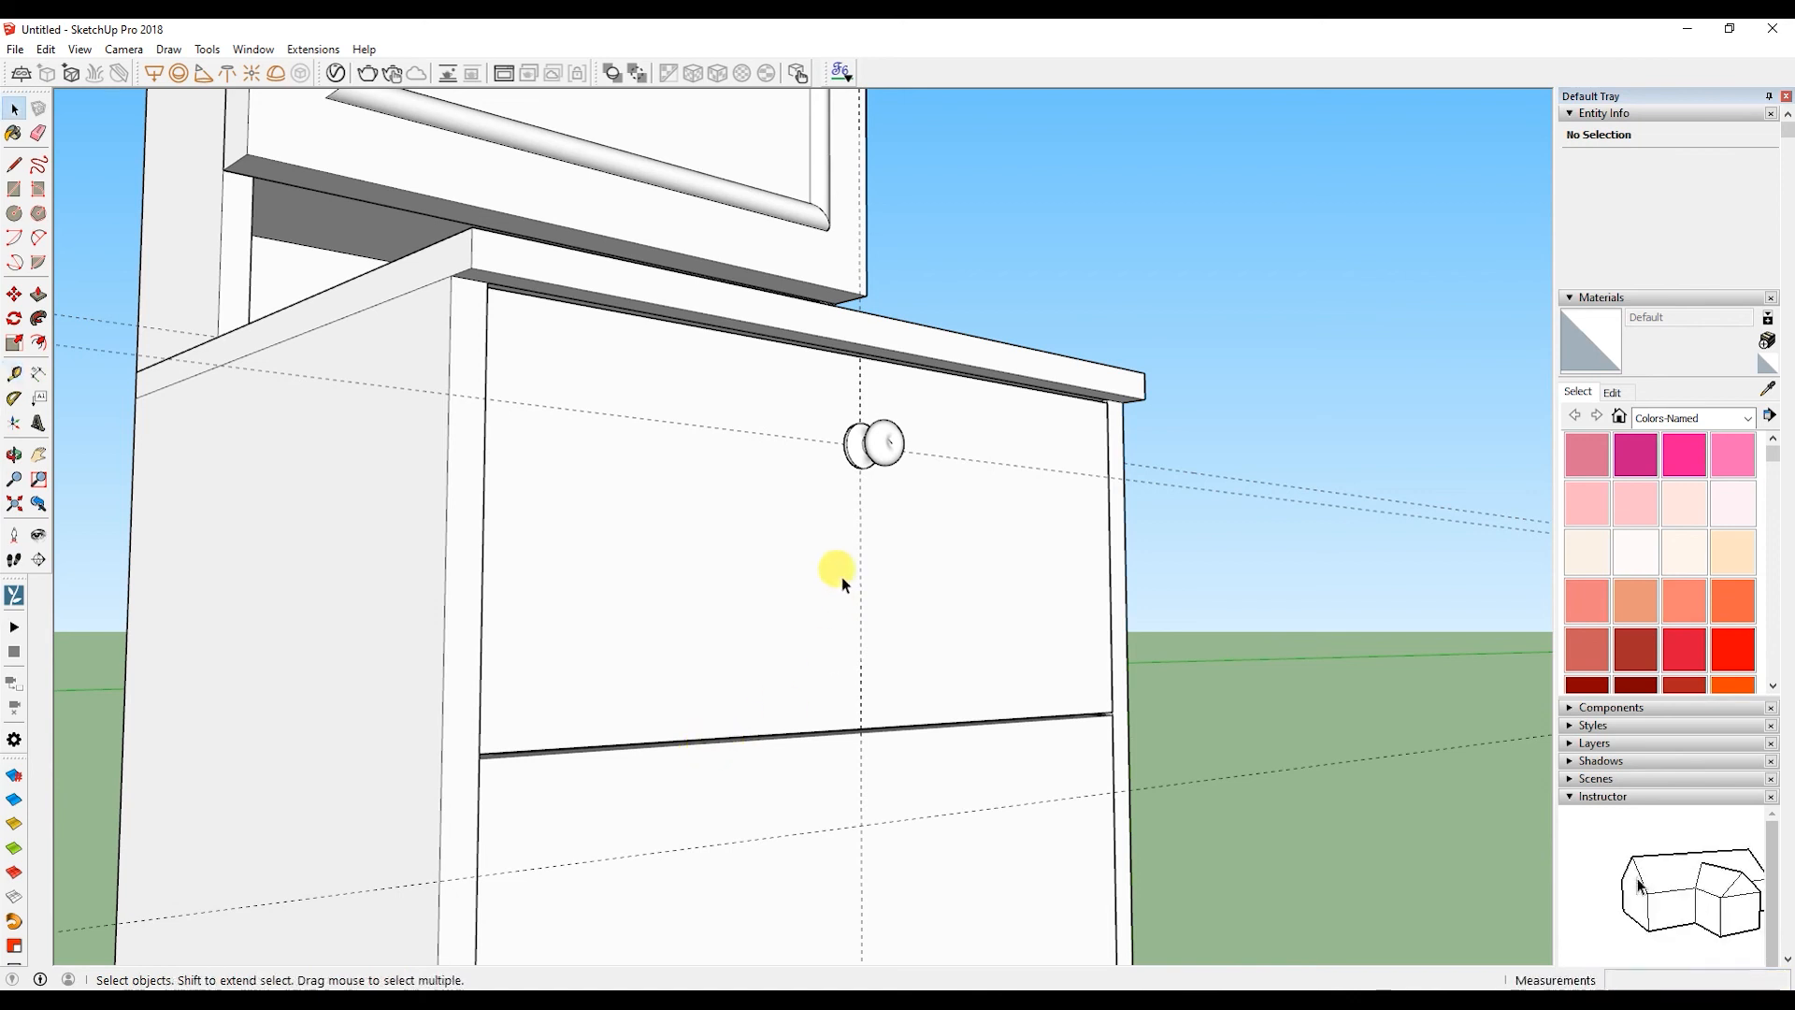
- Copy the knob straight down to the lower drawer front, centred where its horizontal guide crosses the vertical one
{"action": "left_click", "coordinate": [854, 458]}
{"action": "key", "text": "m"}
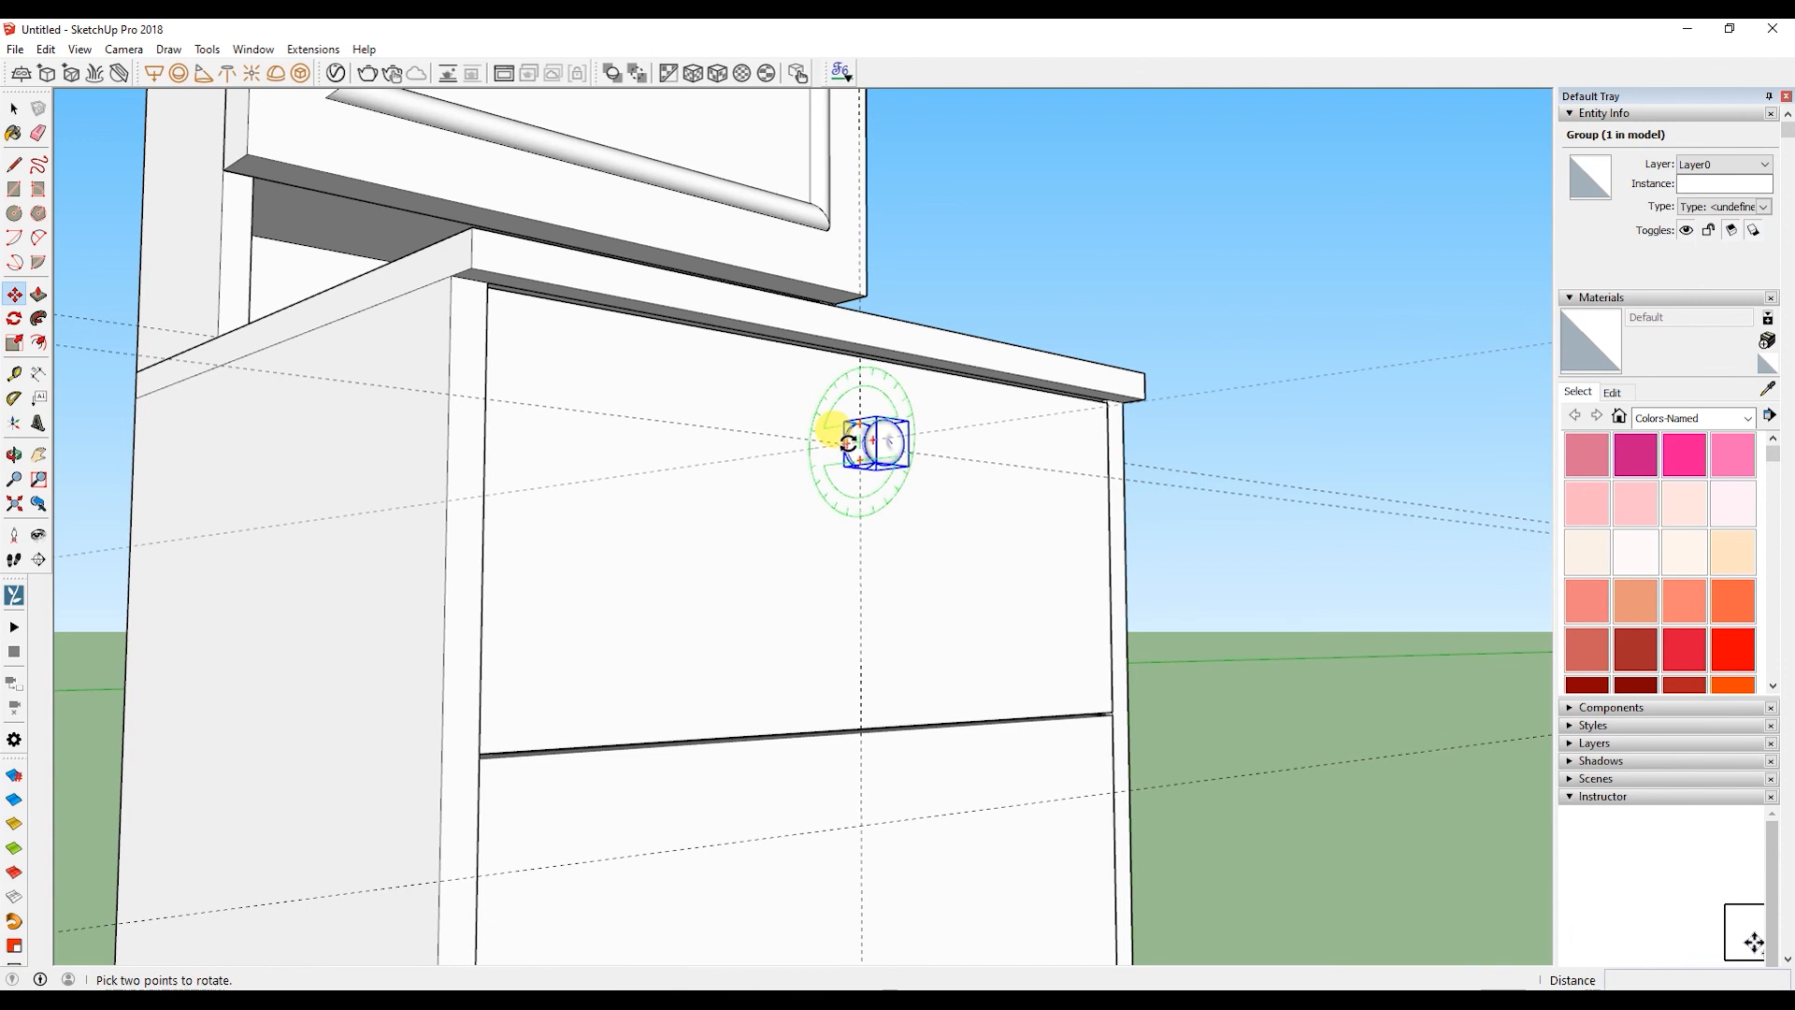
{"action": "scroll", "coordinate": [846, 447], "scroll_direction": "up", "scroll_amount": 10}
{"action": "key", "text": "ctrl"}
{"action": "left_click", "coordinate": [788, 447]}
{"action": "scroll", "coordinate": [793, 558], "scroll_direction": "down", "scroll_amount": 10}
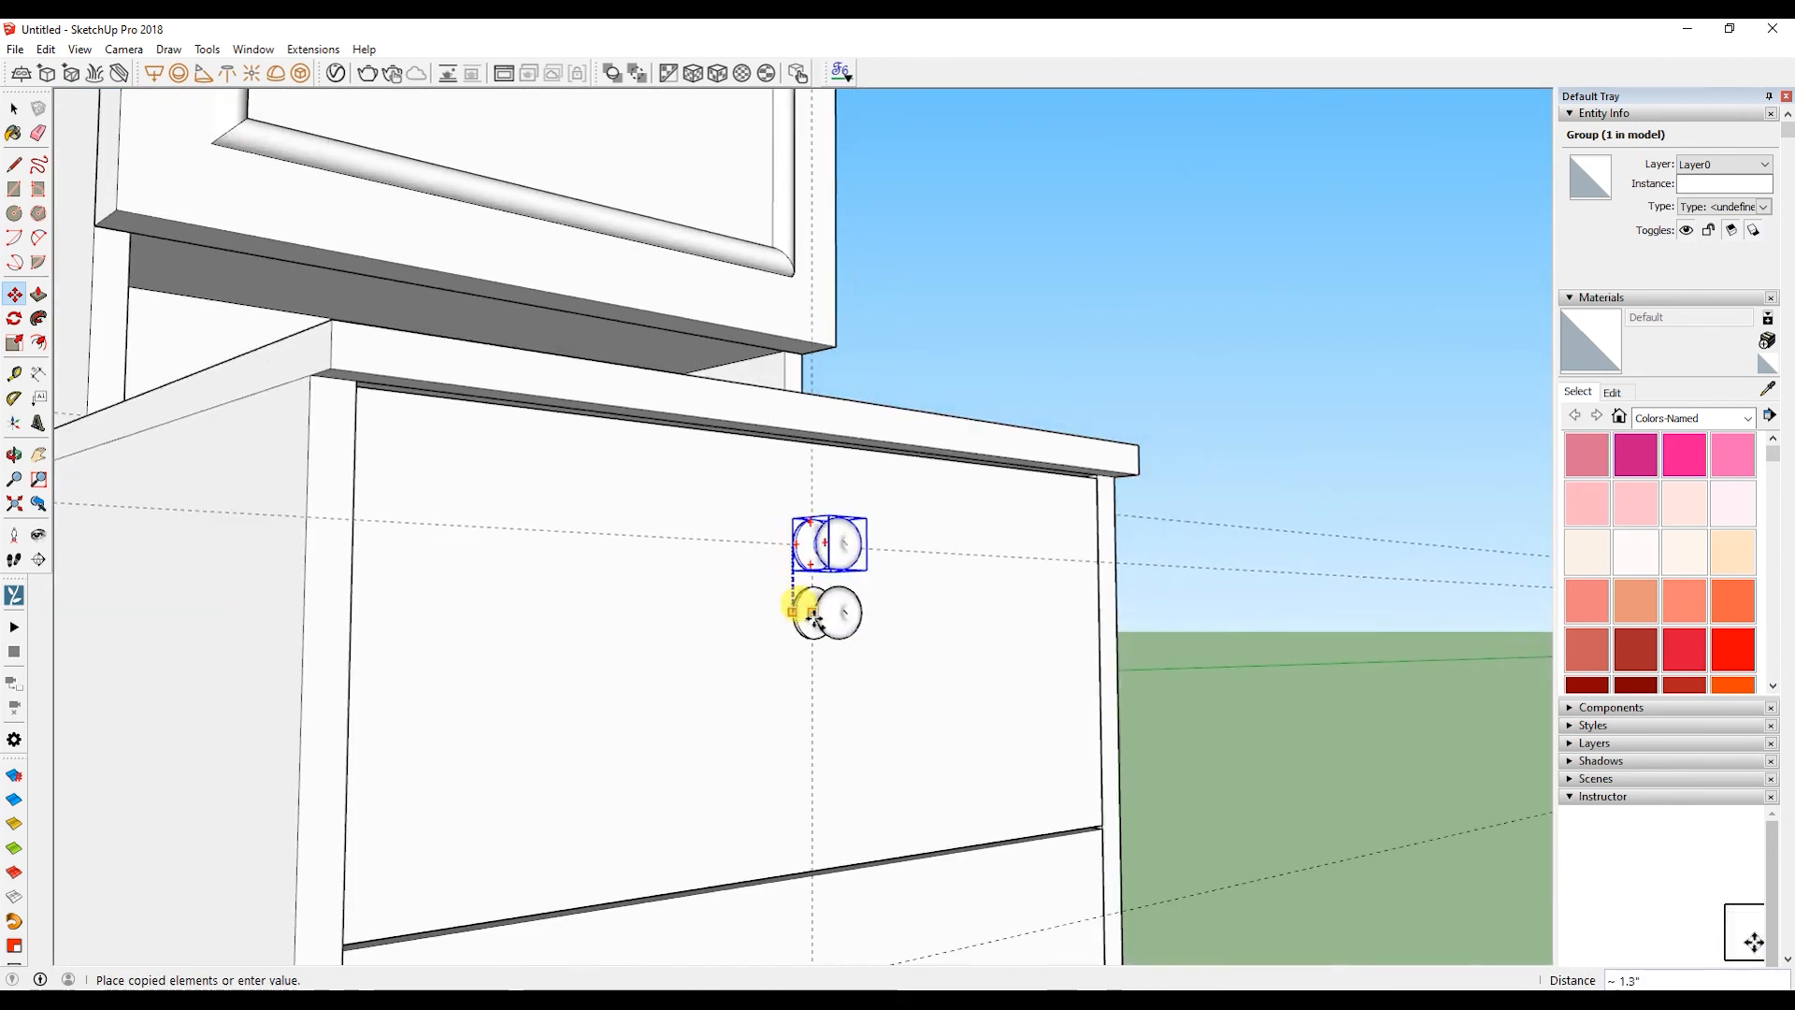
{"action": "left_click", "coordinate": [799, 610]}
{"action": "key", "text": "space"}
{"action": "middle_click_drag", "start_coordinate": [855, 561], "coordinate": [852, 656]}
{"action": "scroll", "coordinate": [847, 625], "scroll_direction": "down", "scroll_amount": 8}
{"action": "left_click", "coordinate": [844, 639]}
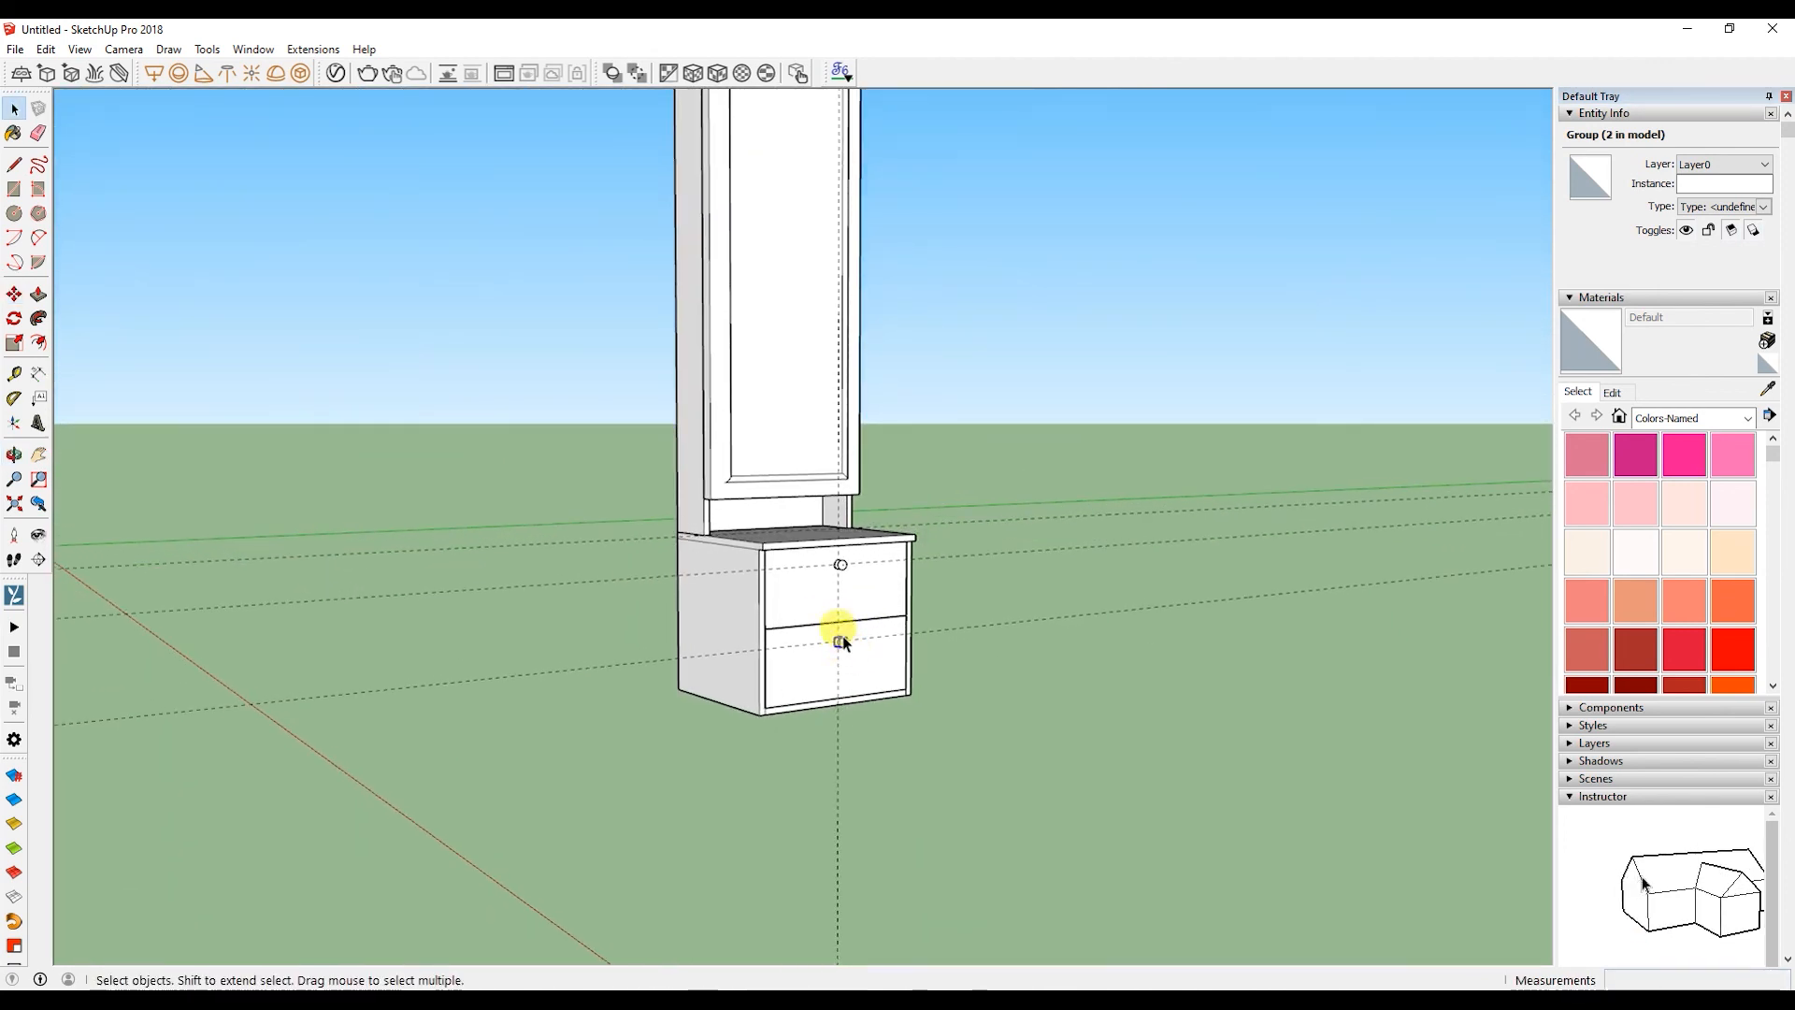
{"action": "scroll", "coordinate": [844, 637], "scroll_direction": "up", "scroll_amount": 6}
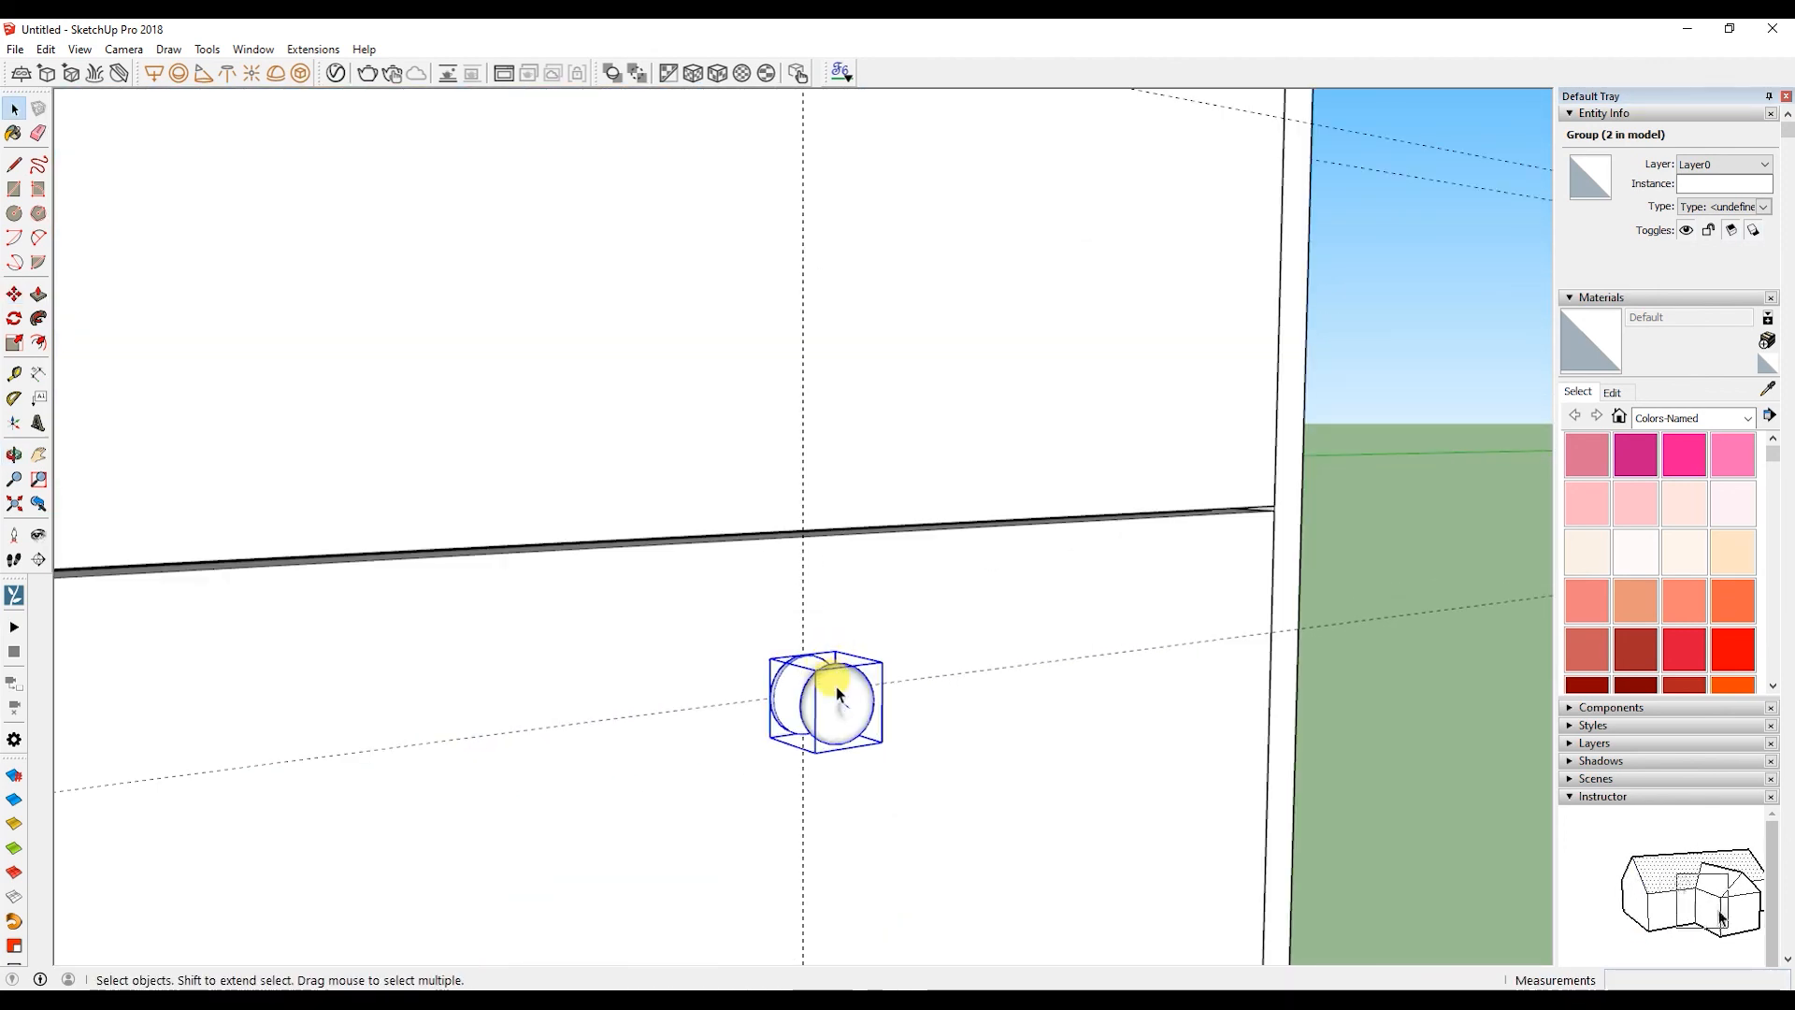
- Select all connected geometry of the tall moulded door and make it one group
{"action": "scroll", "coordinate": [793, 581], "scroll_direction": "down", "scroll_amount": 8}
{"action": "middle_click_drag", "start_coordinate": [673, 369], "coordinate": [669, 497]}
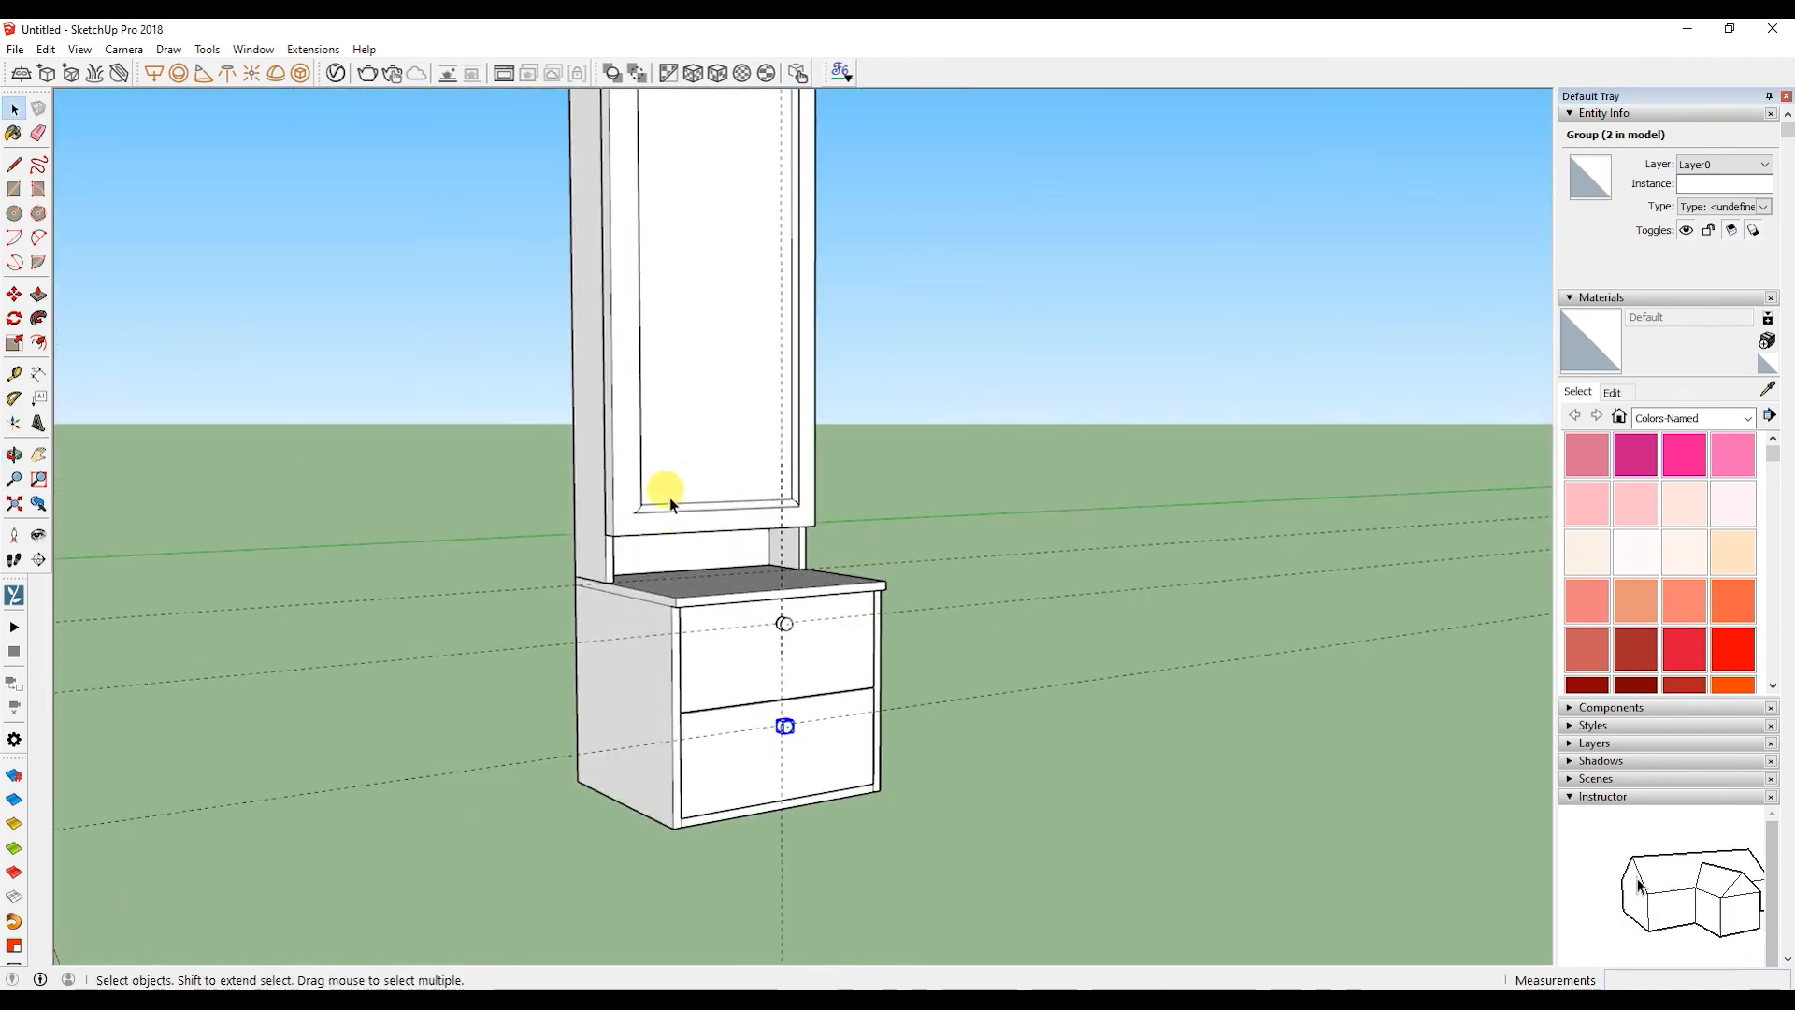
{"action": "left_click", "coordinate": [632, 451]}
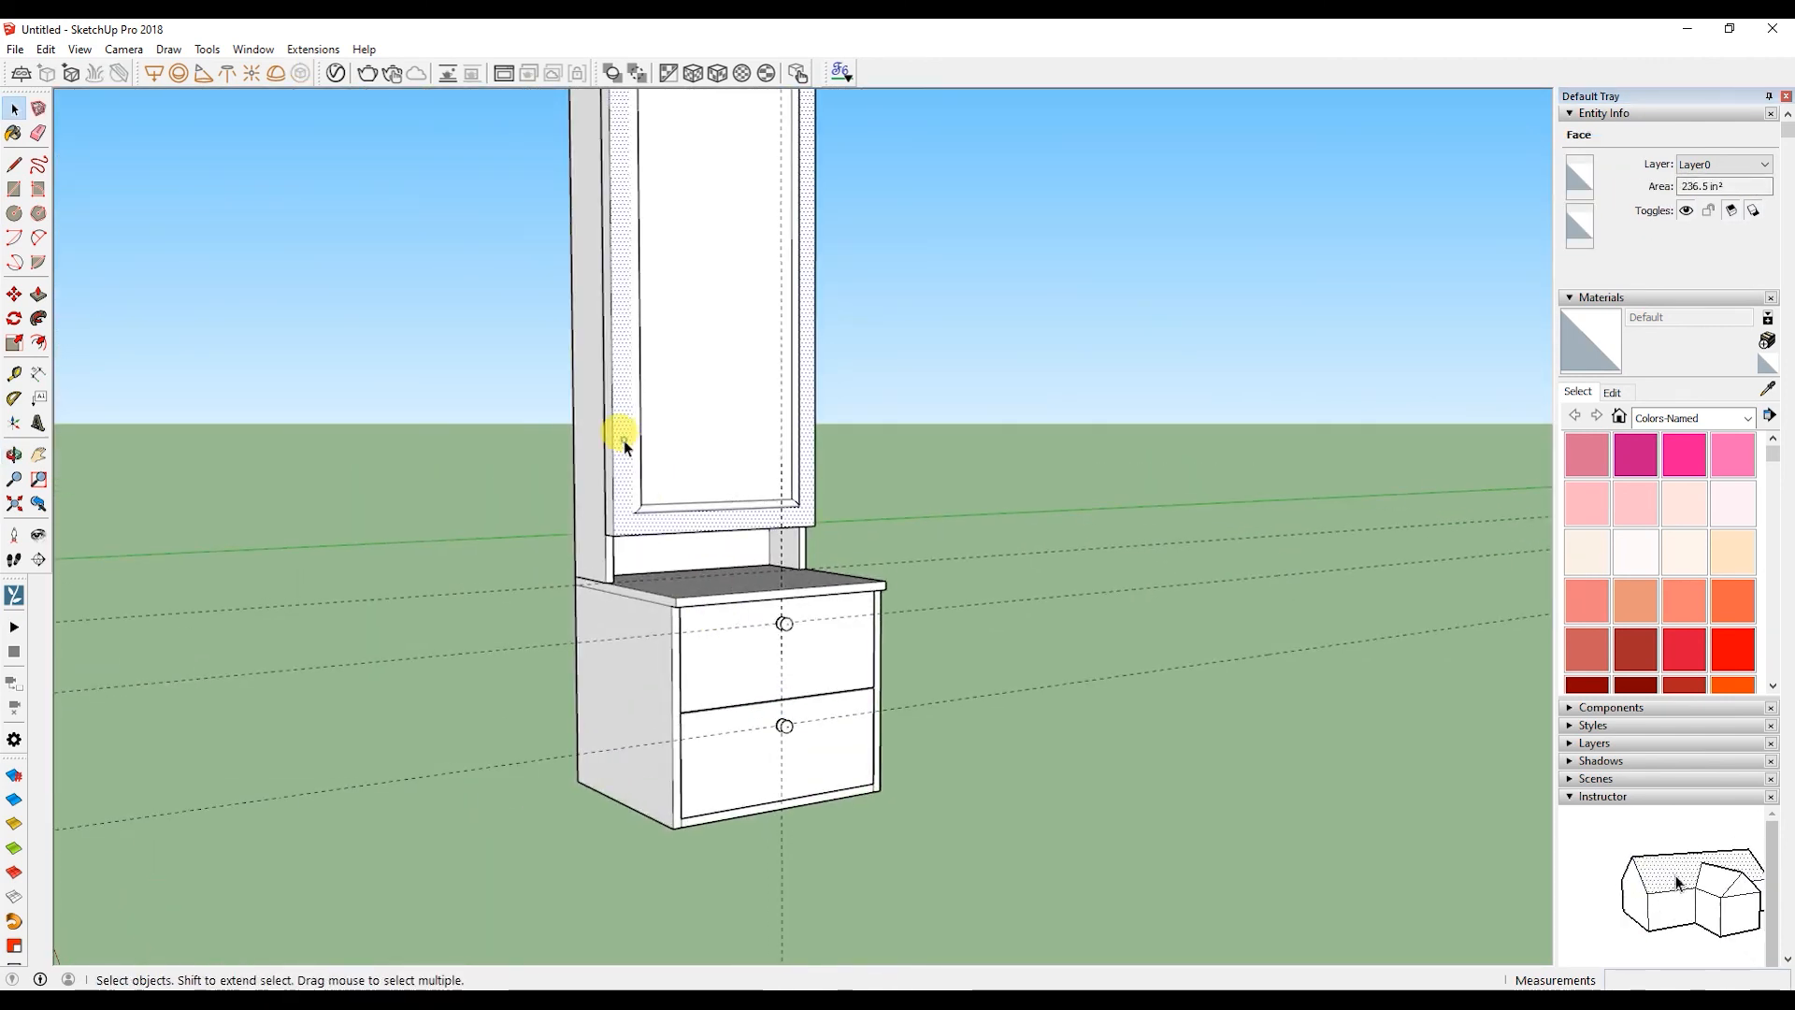
{"action": "triple_click", "coordinate": [624, 447]}
{"action": "right_click", "coordinate": [624, 447]}
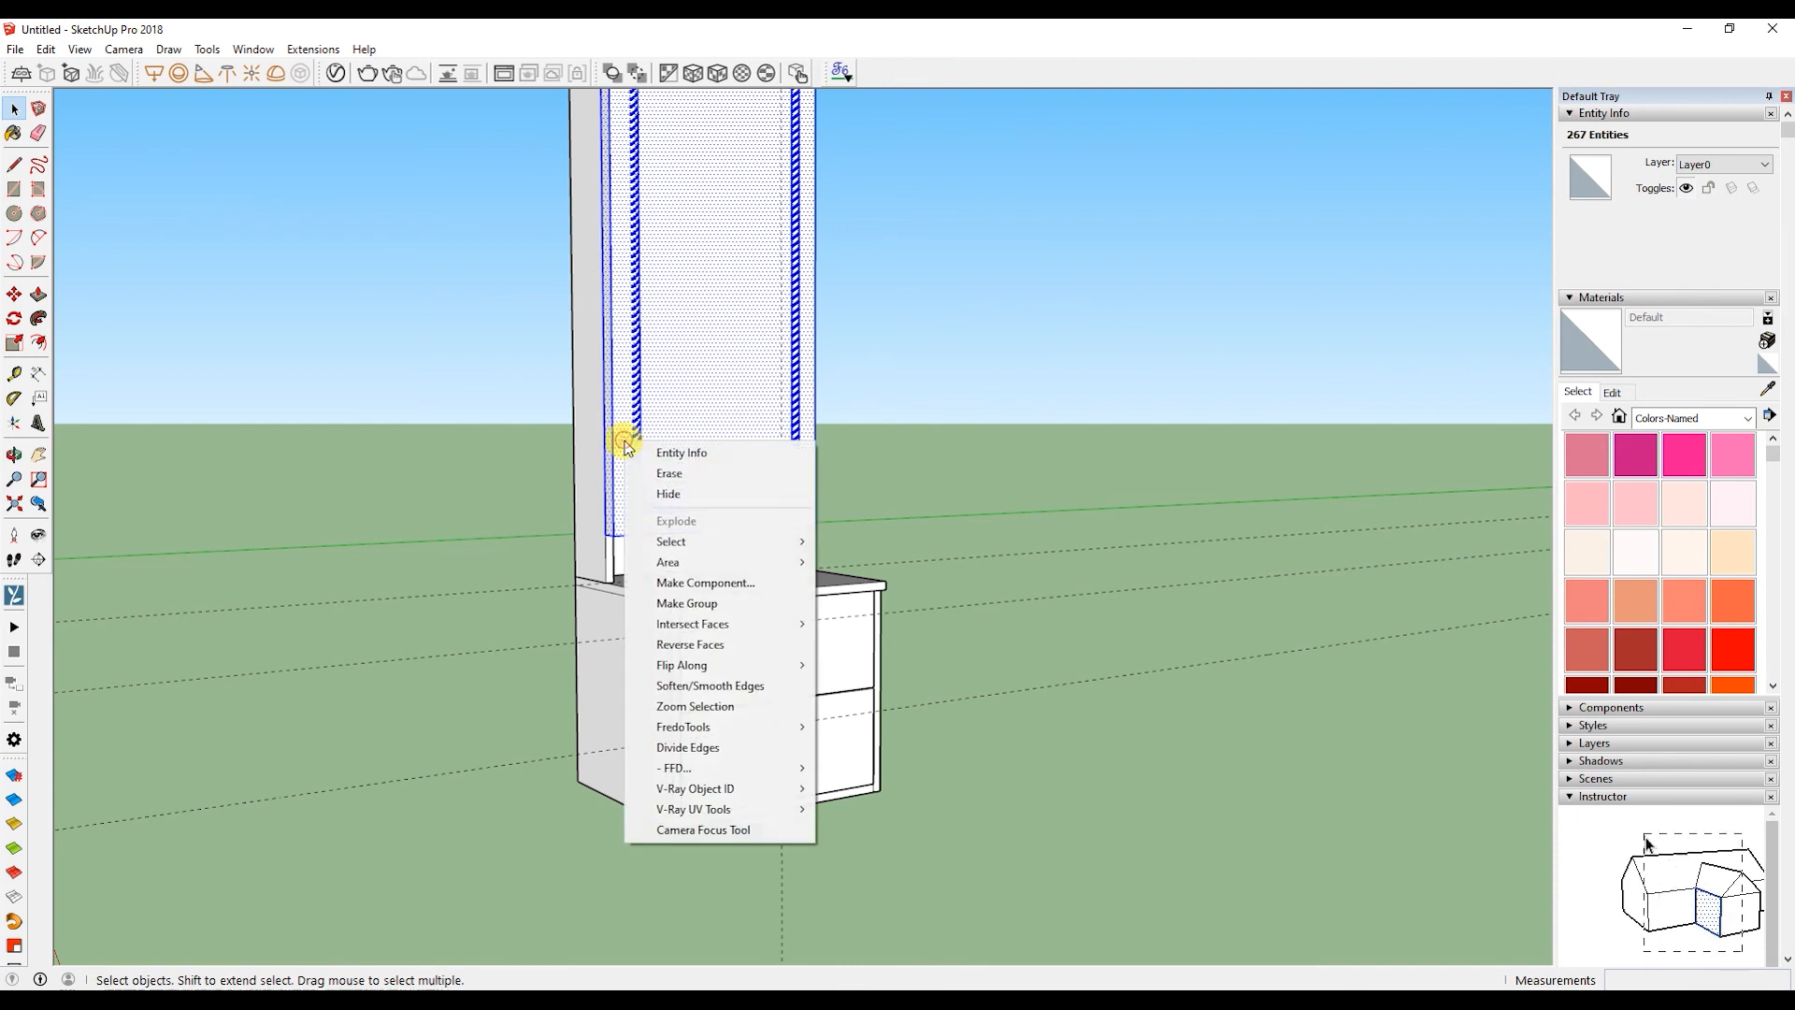
{"action": "left_click", "coordinate": [691, 603]}
{"action": "middle_click_drag", "start_coordinate": [674, 416], "coordinate": [695, 533], "text": "shift"}
{"action": "middle_click_drag", "start_coordinate": [685, 472], "coordinate": [685, 594], "text": "shift"}
{"action": "scroll", "coordinate": [654, 190], "scroll_direction": "up", "scroll_amount": 6}
{"action": "middle_click_drag", "start_coordinate": [655, 198], "coordinate": [601, 445]}
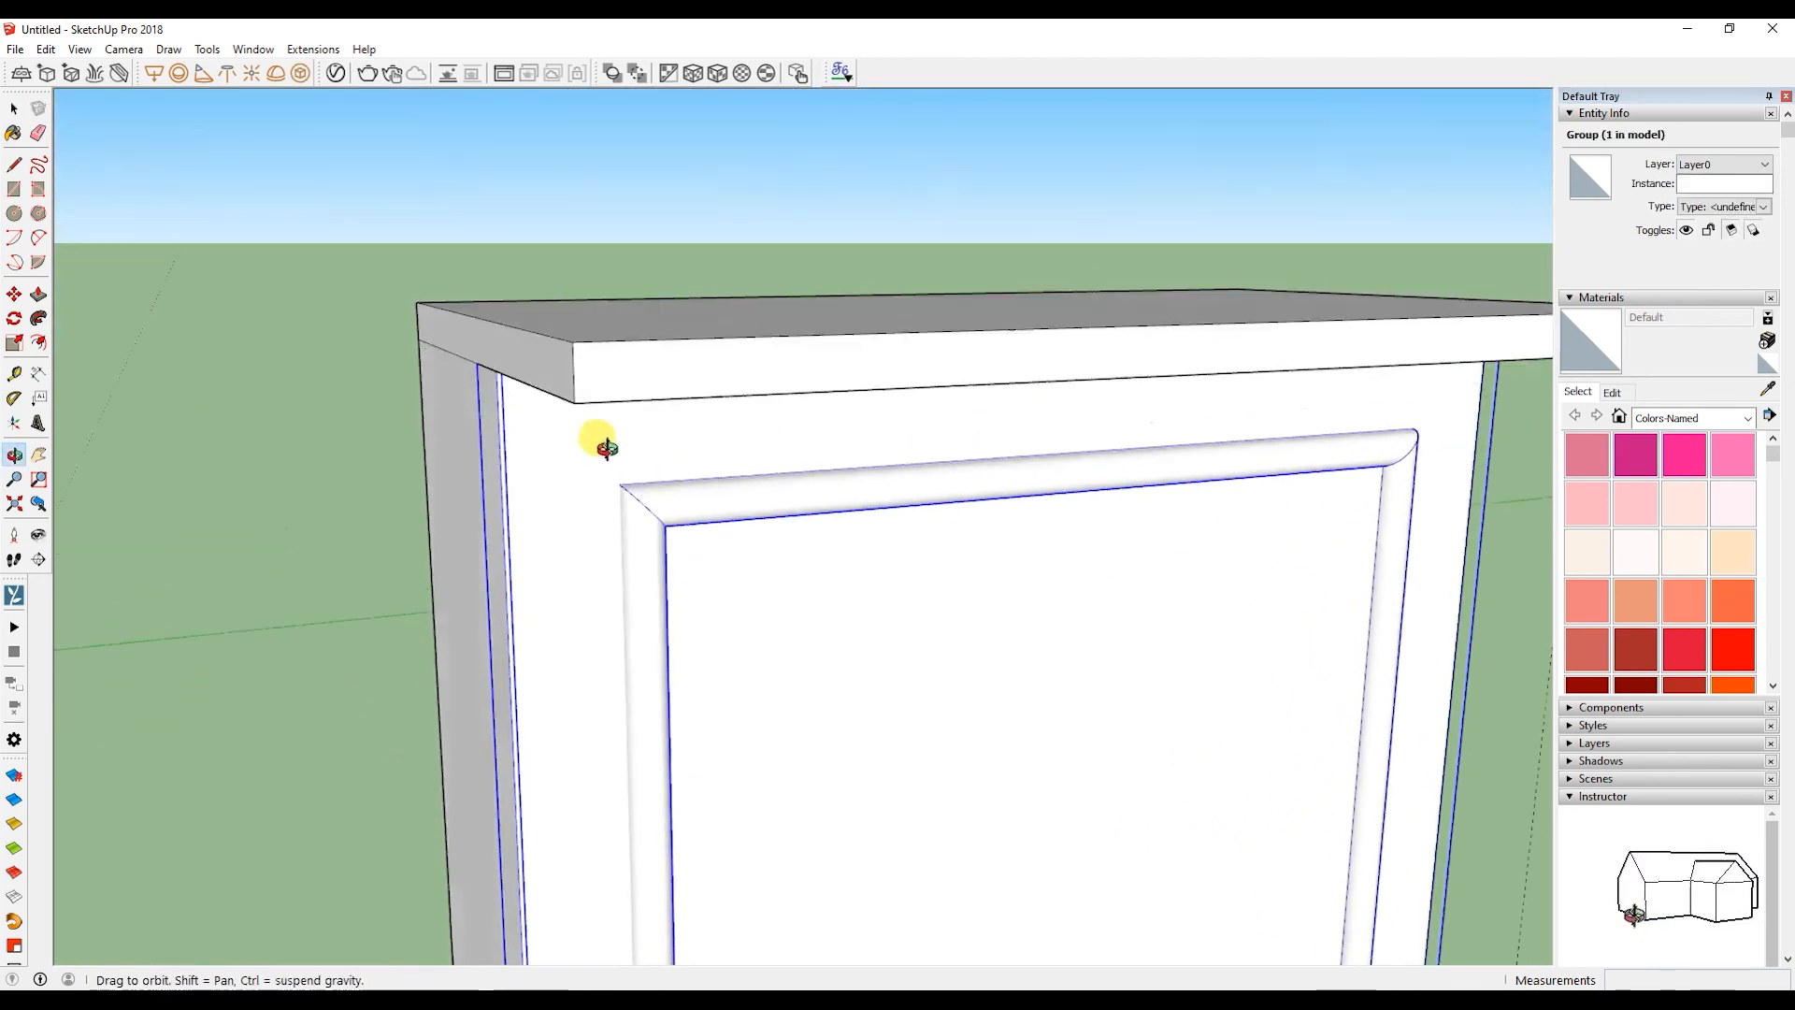
{"action": "scroll", "coordinate": [655, 627], "scroll_direction": "up", "scroll_amount": 5}
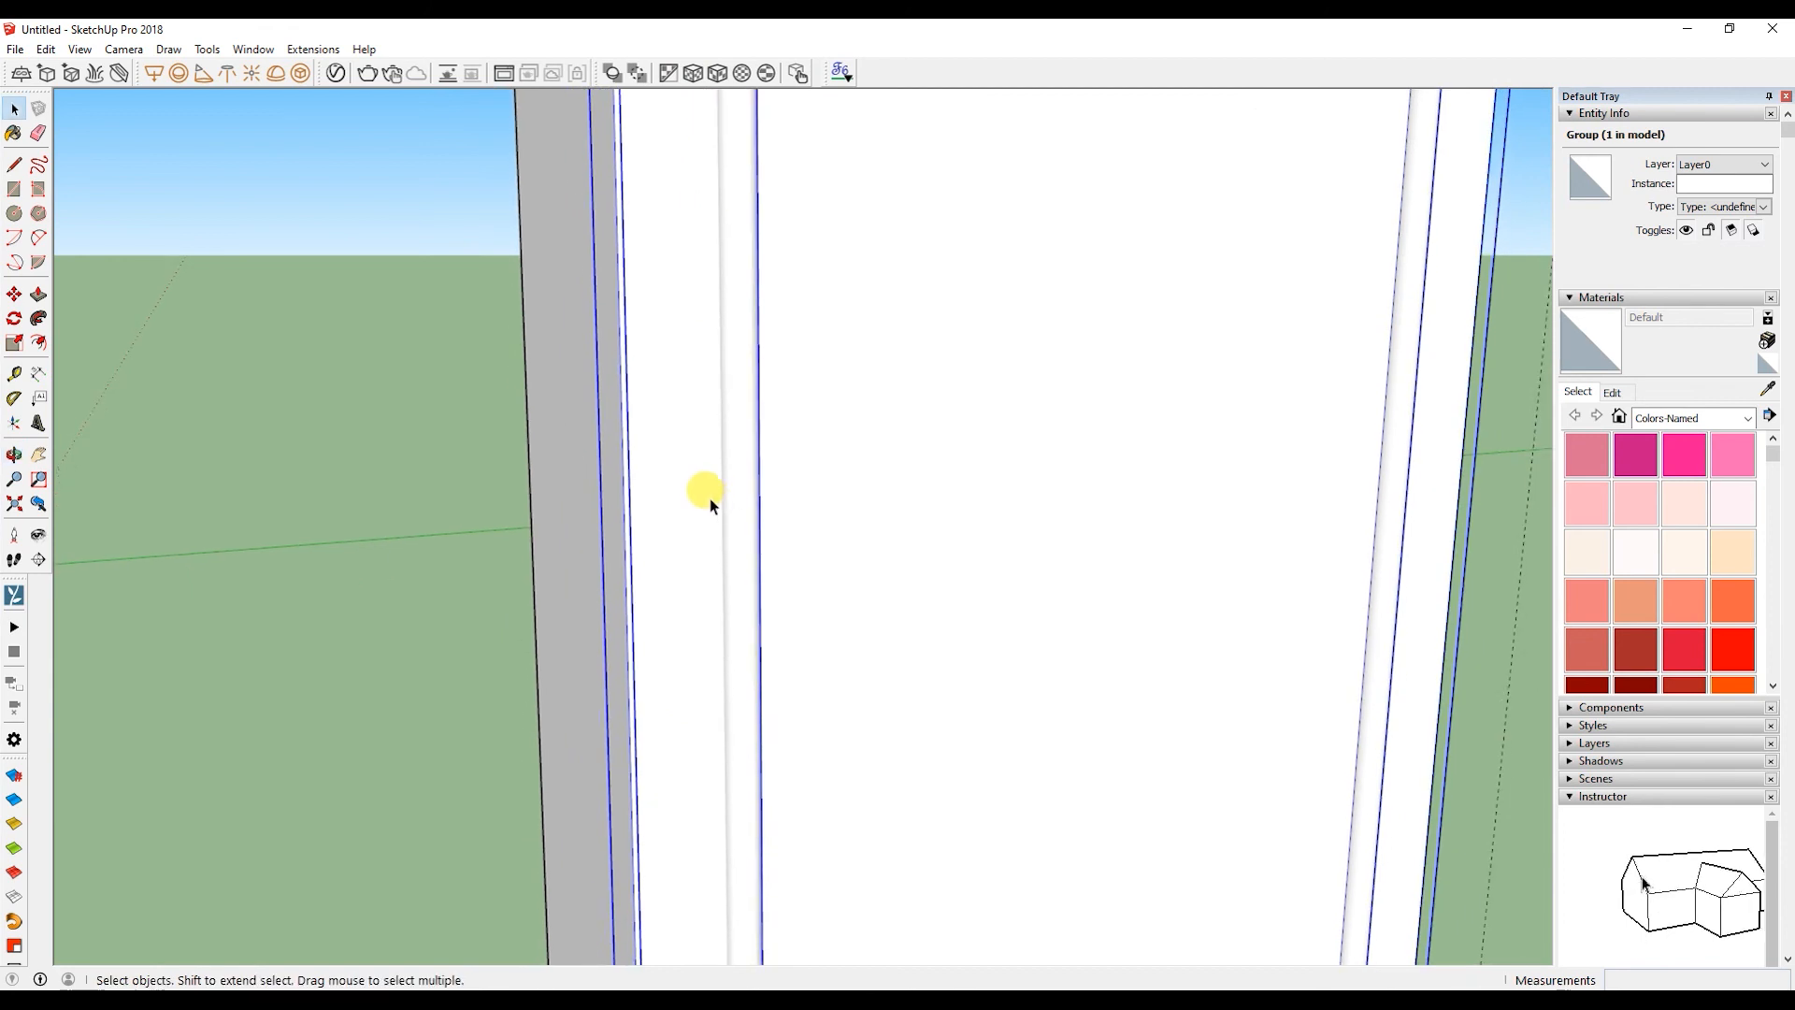
- Place a vertical guide line on the tall door, 1" in from its left edge
{"action": "scroll", "coordinate": [654, 492], "scroll_direction": "up", "scroll_amount": 4}
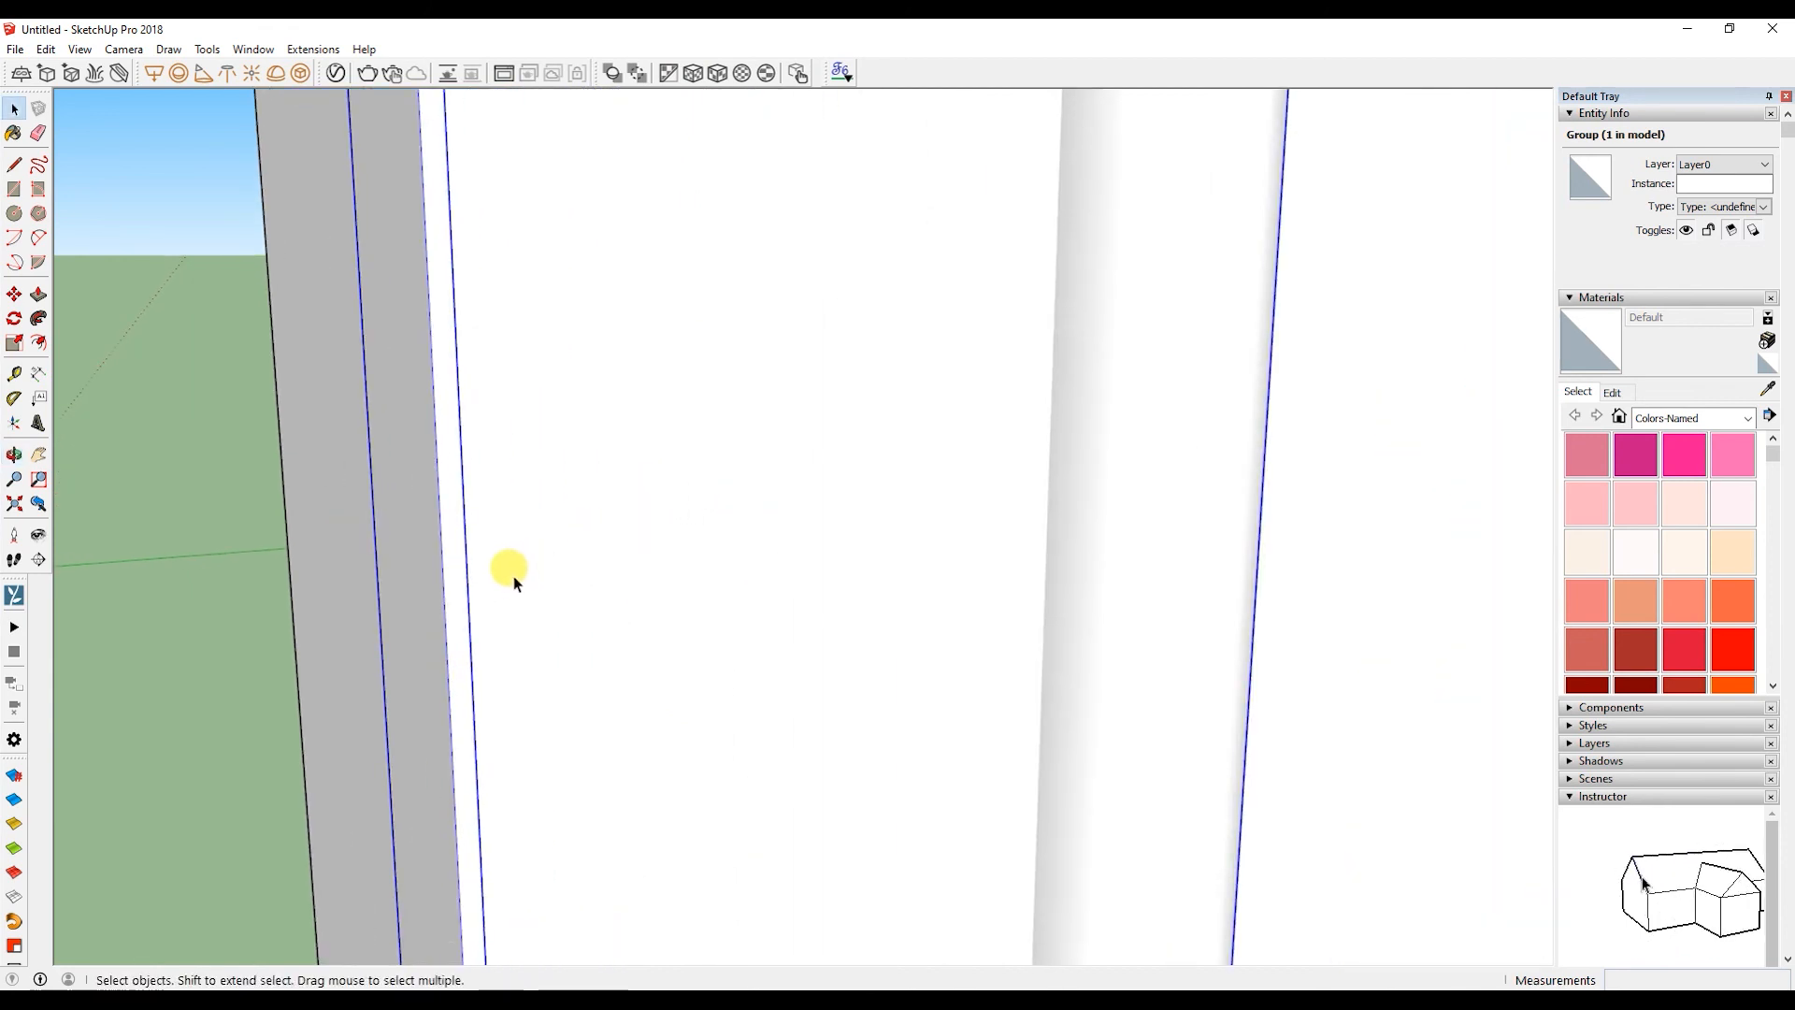
{"action": "key", "text": "t"}
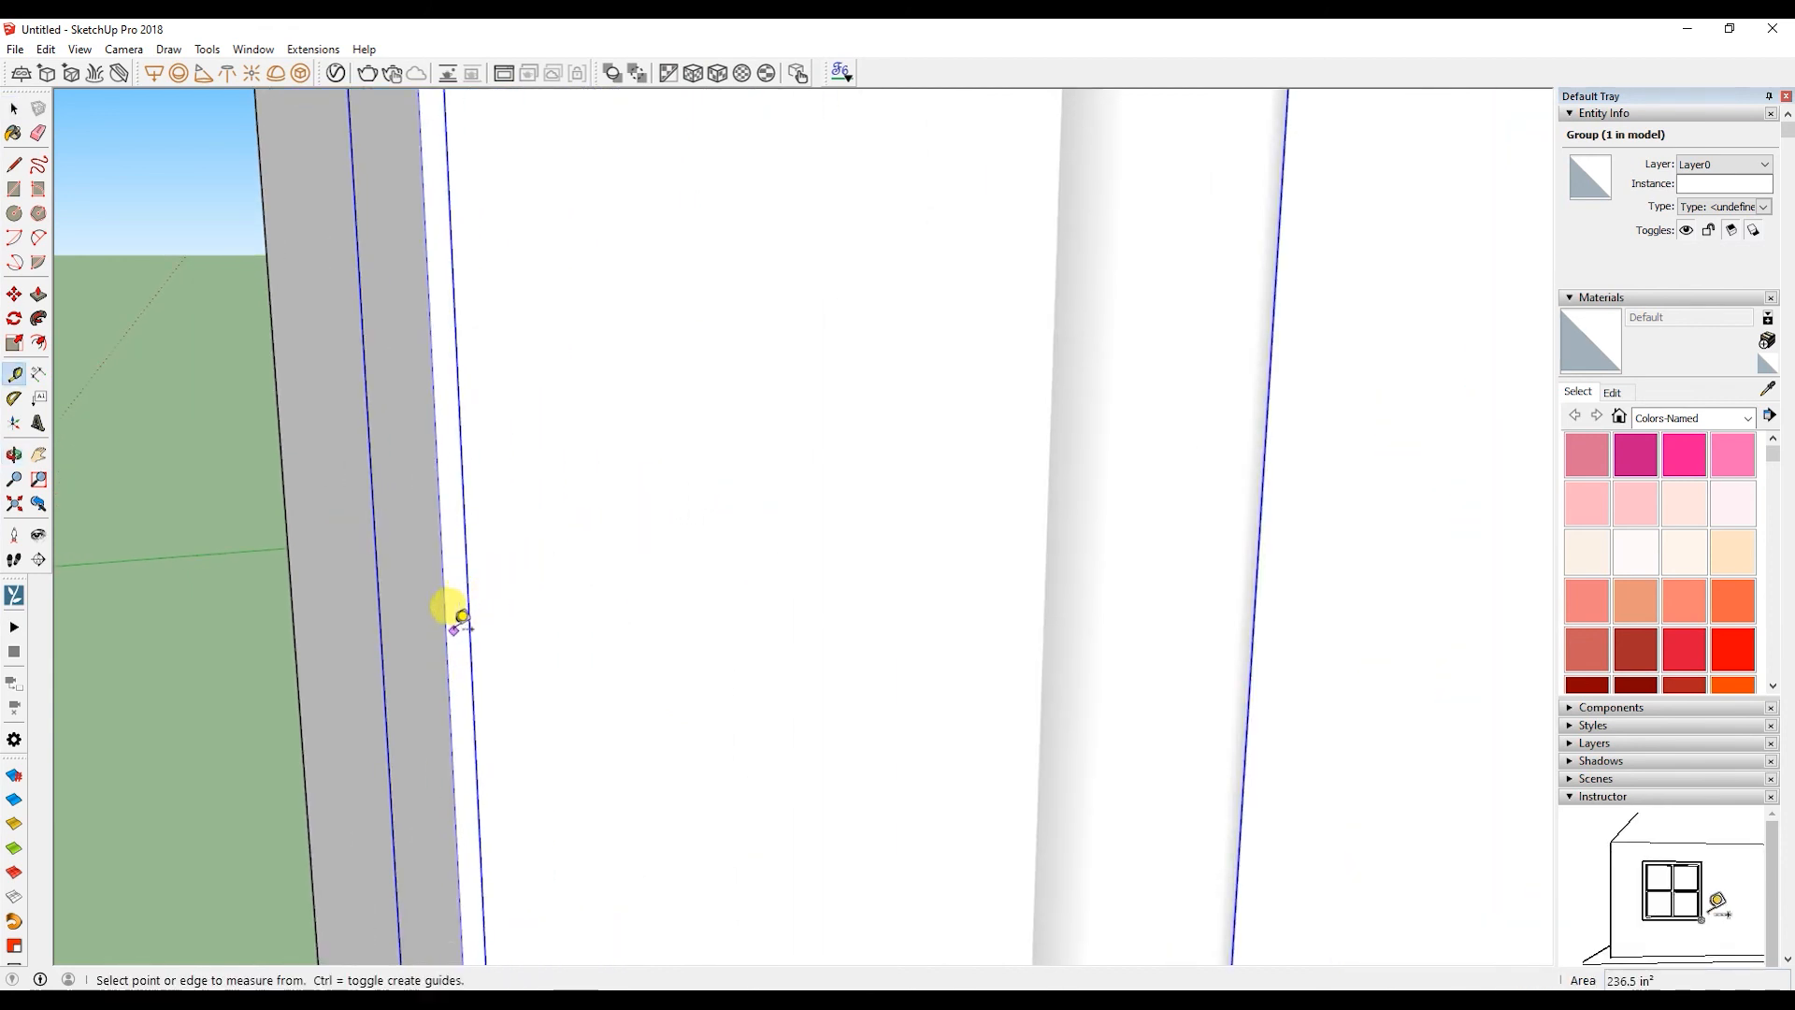
{"action": "left_click", "coordinate": [446, 633]}
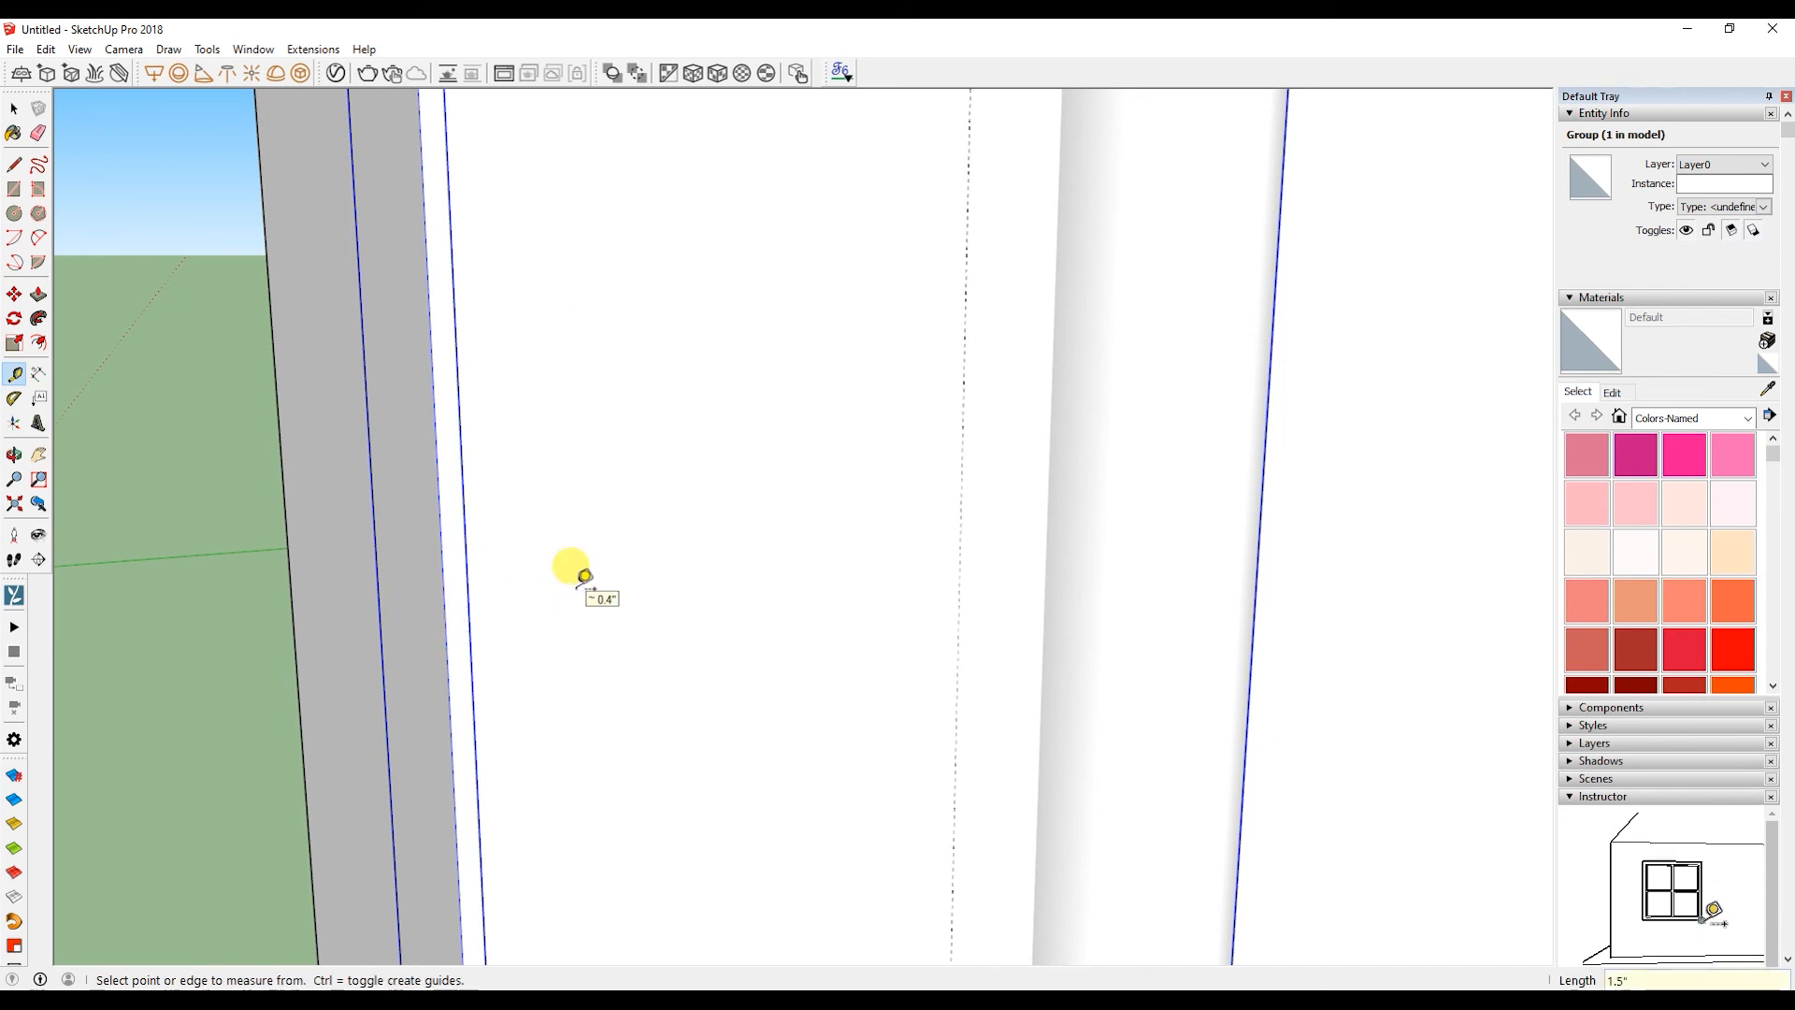
{"action": "left_click", "coordinate": [446, 634]}
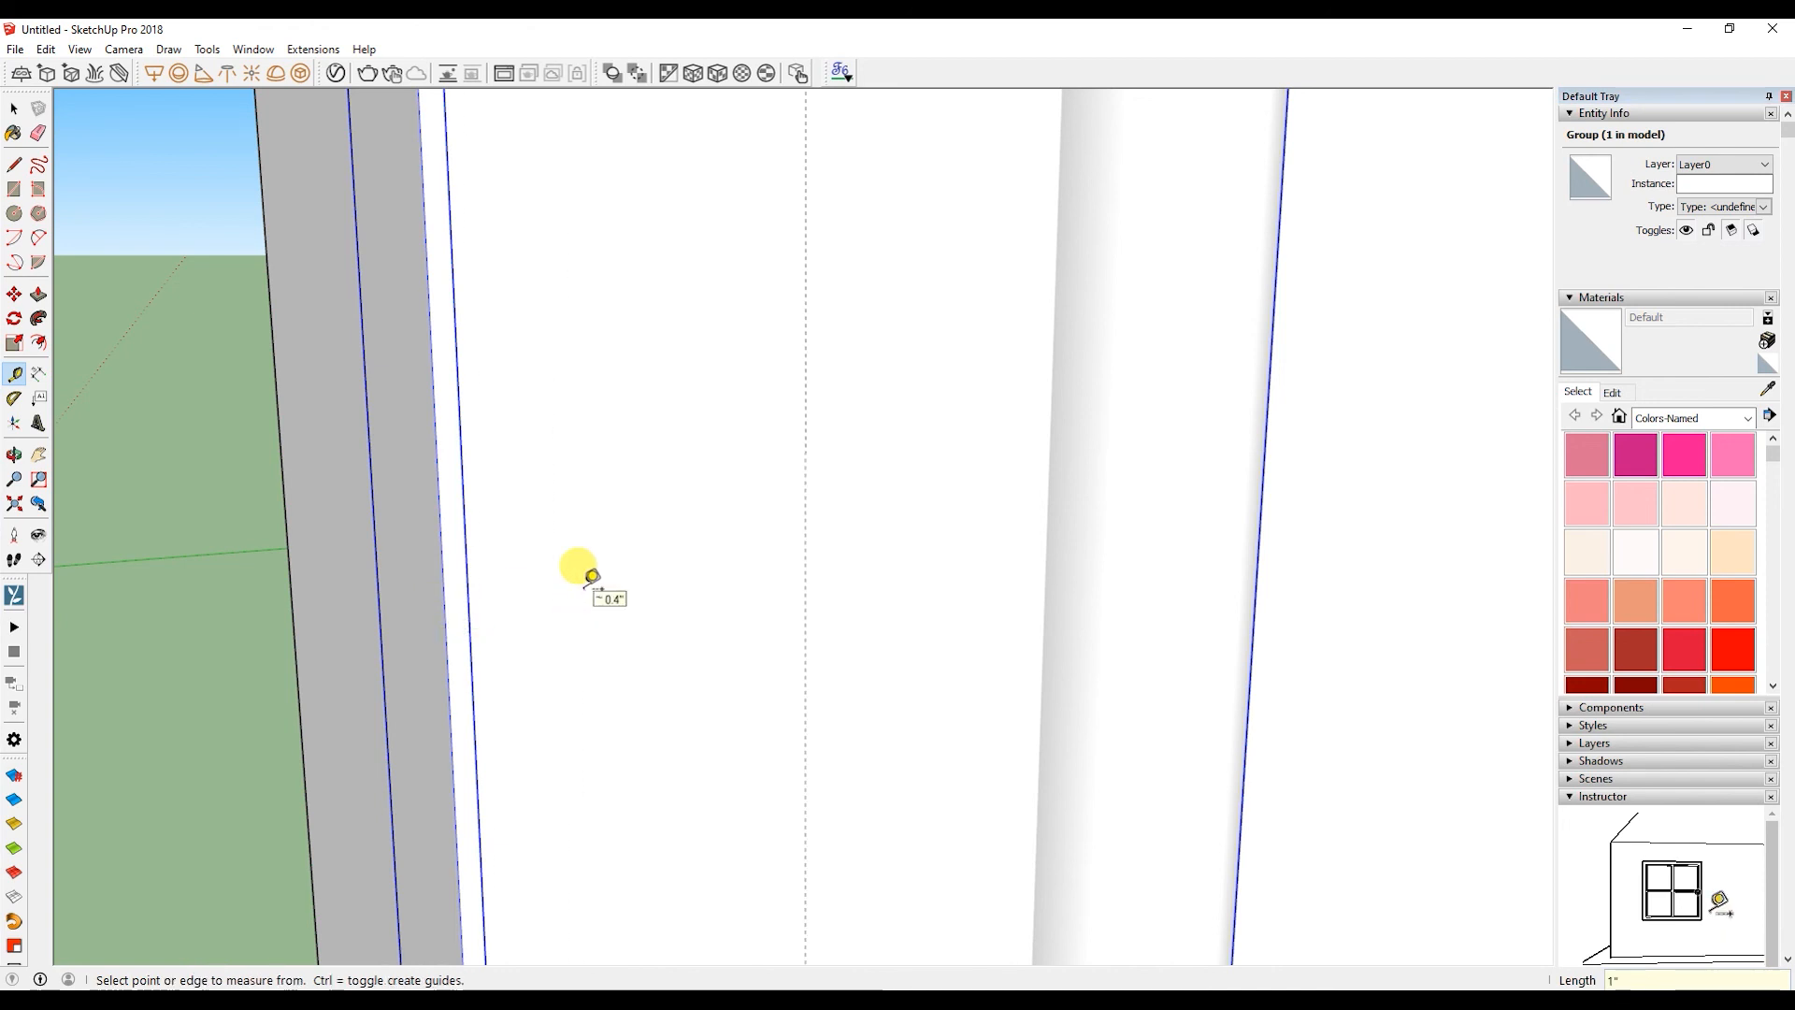
{"action": "key", "text": "space"}
- Delete the old vertical guide that runs through the tall door near its right side
{"action": "scroll", "coordinate": [611, 581], "scroll_direction": "down", "scroll_amount": 5}
{"action": "scroll", "coordinate": [699, 581], "scroll_direction": "down", "scroll_amount": 1}
{"action": "middle_click_drag", "start_coordinate": [697, 557], "coordinate": [714, 339], "text": "shift"}
{"action": "scroll", "coordinate": [703, 587], "scroll_direction": "up", "scroll_amount": 5}
{"action": "scroll", "coordinate": [696, 561], "scroll_direction": "down", "scroll_amount": 5}
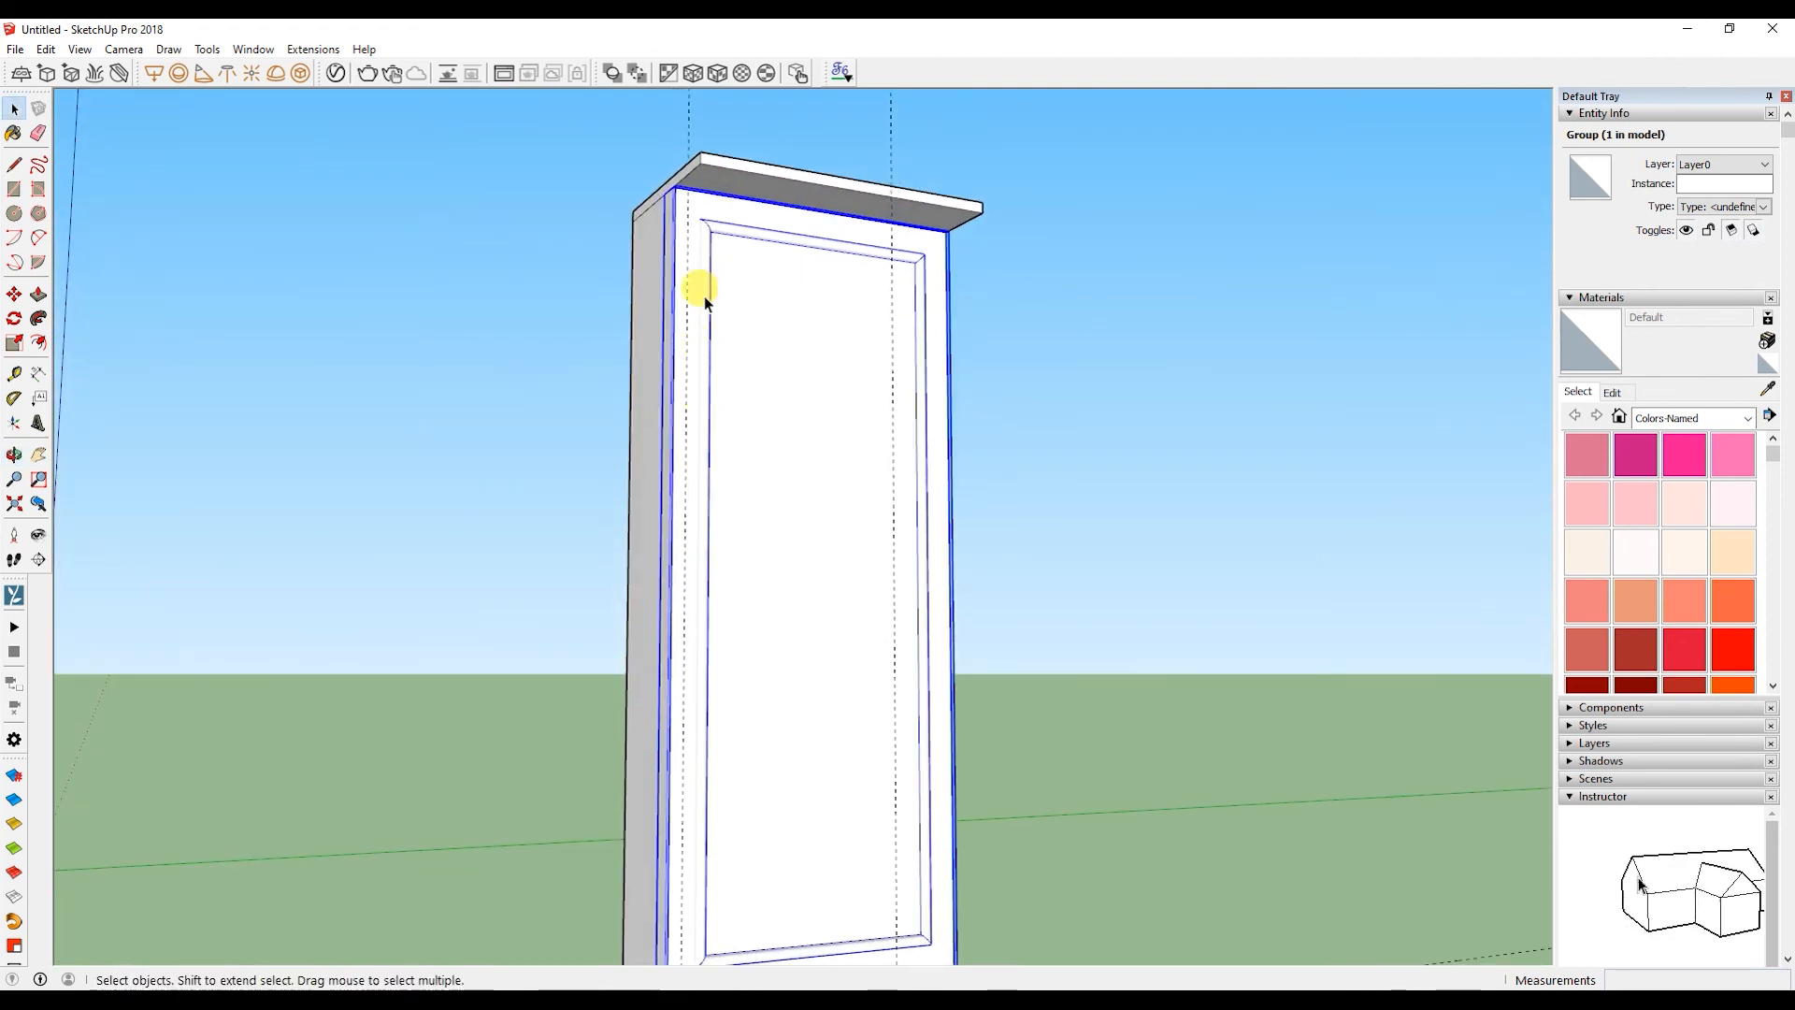
{"action": "left_click", "coordinate": [892, 150]}
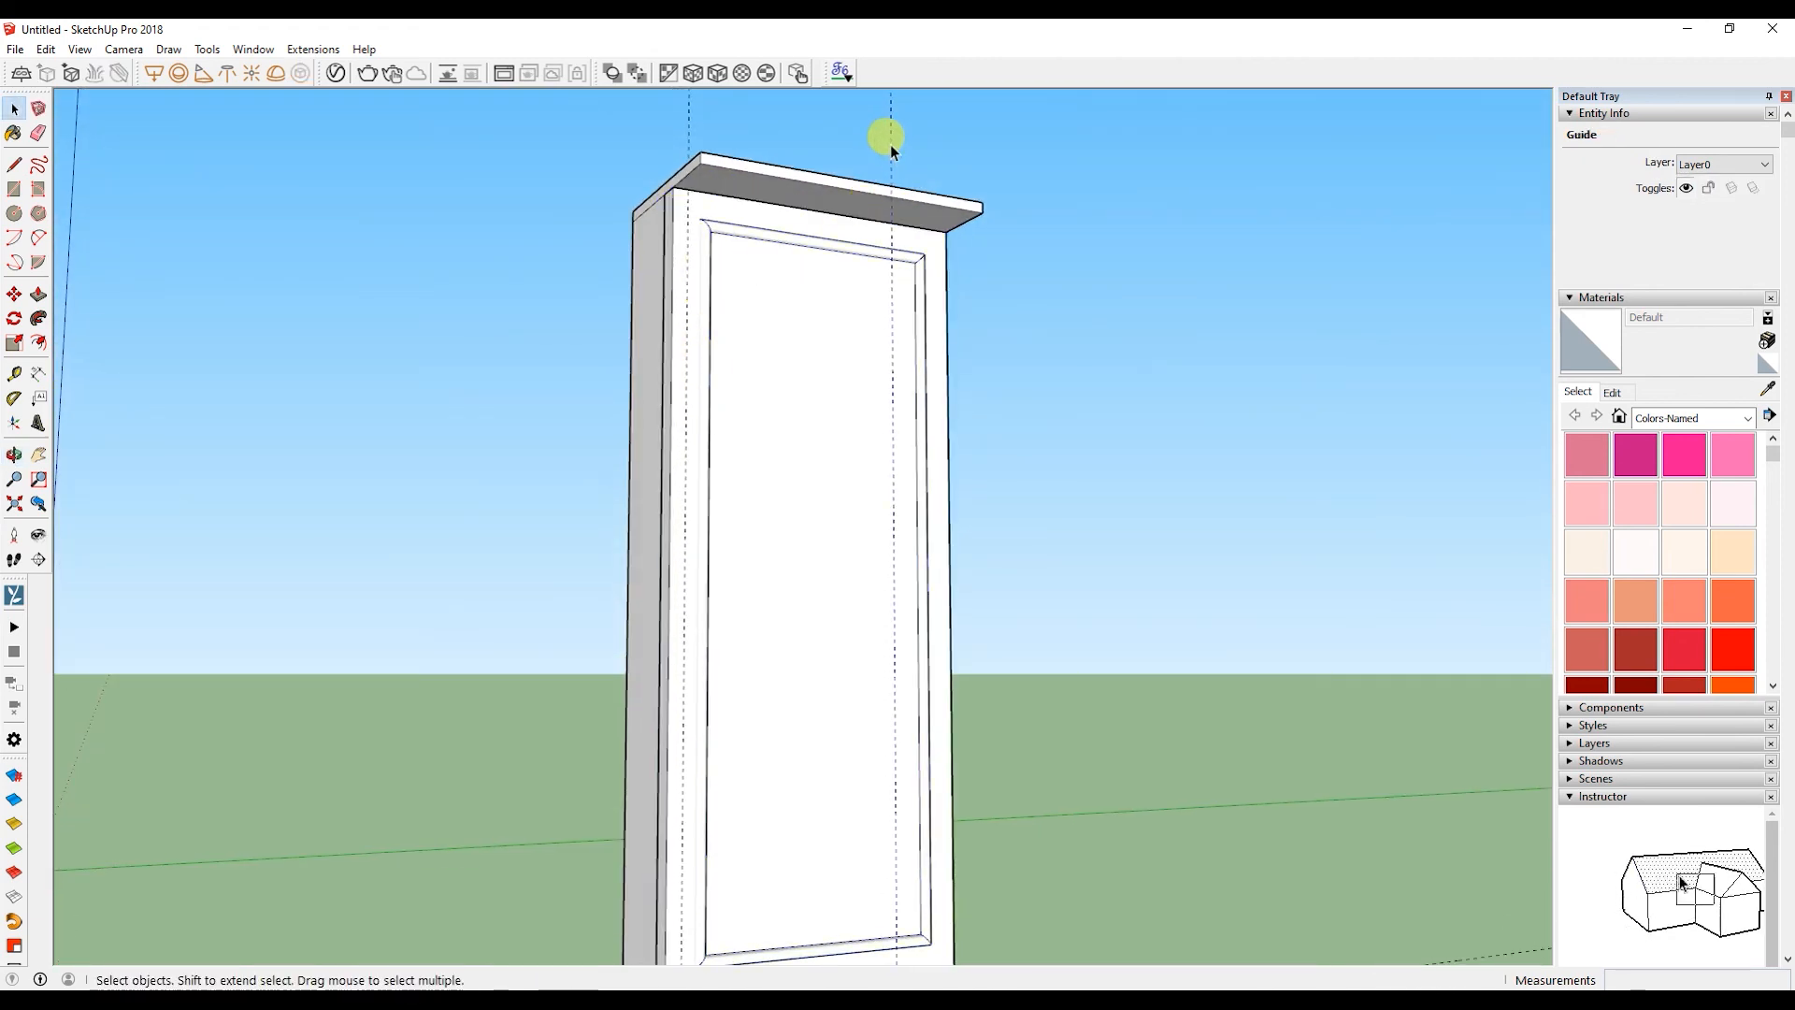
- Place a horizontal guide line across the tall door, offset about 24.6" down from its top edge
{"action": "scroll", "coordinate": [675, 192], "scroll_direction": "up", "scroll_amount": 5}
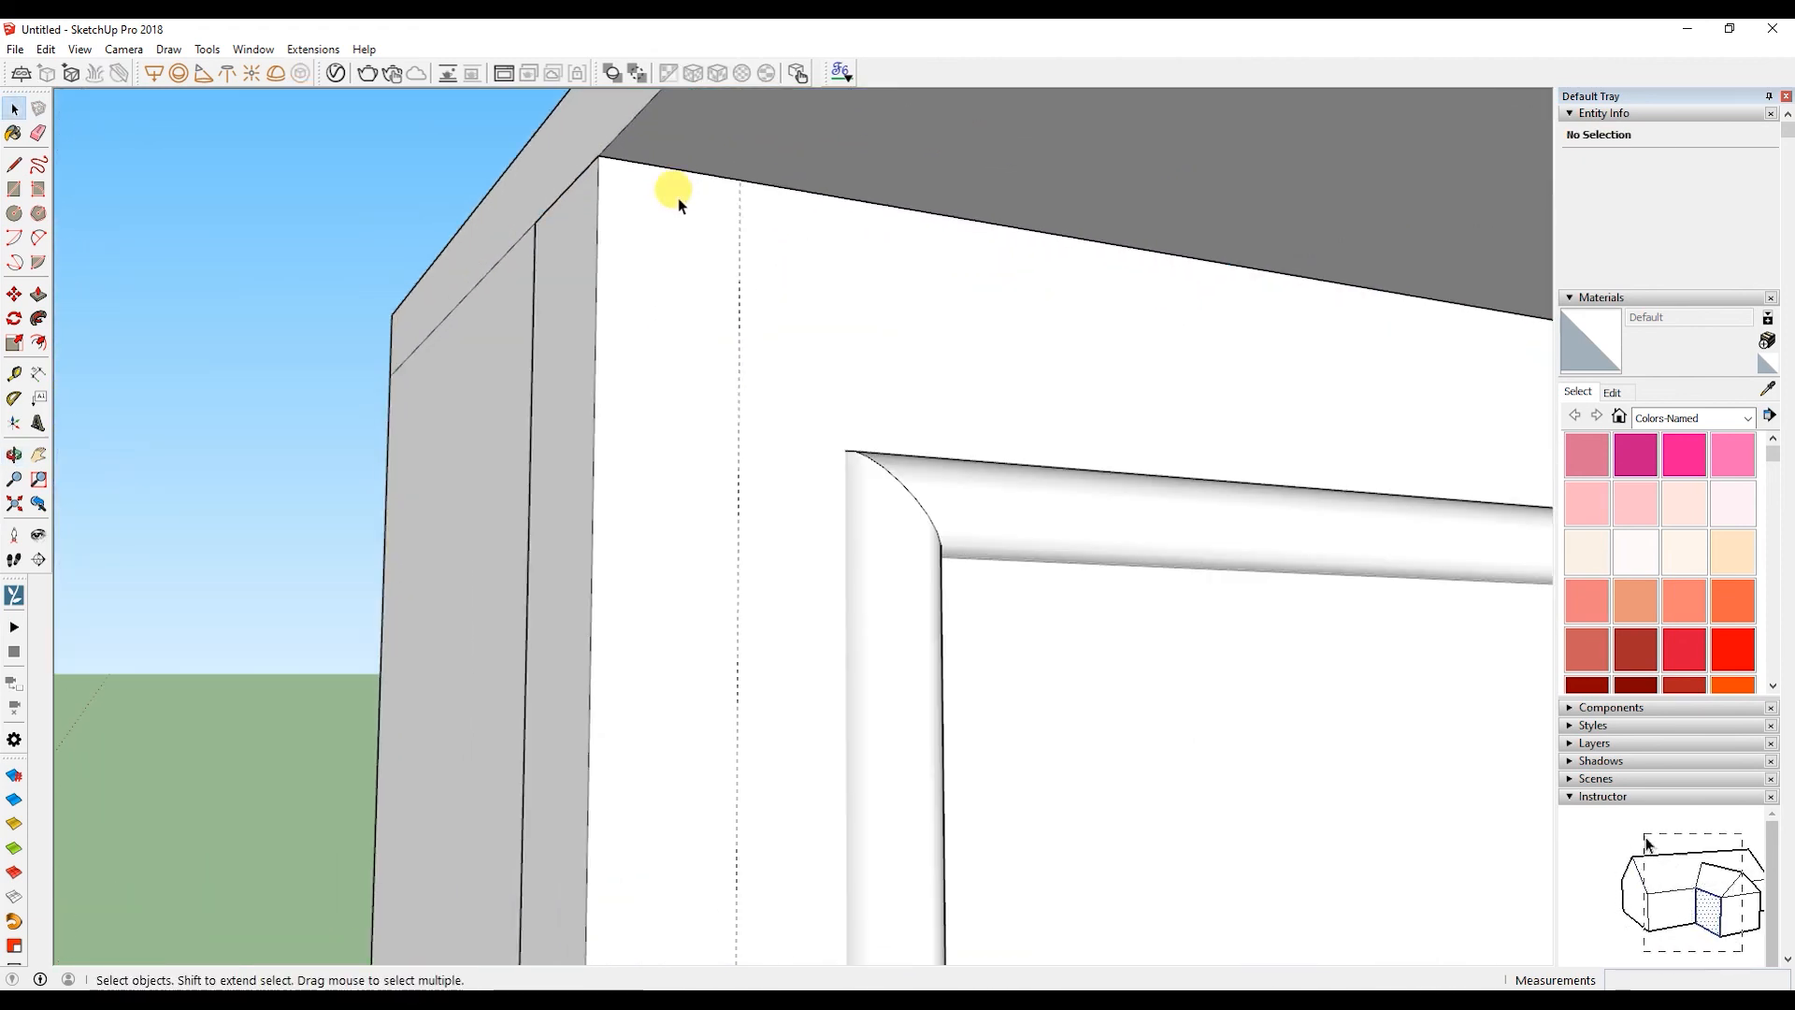
{"action": "key", "text": "t"}
{"action": "left_click", "coordinate": [673, 170]}
{"action": "scroll", "coordinate": [624, 479], "scroll_direction": "down", "scroll_amount": 3}
{"action": "scroll", "coordinate": [631, 470], "scroll_direction": "down", "scroll_amount": 4}
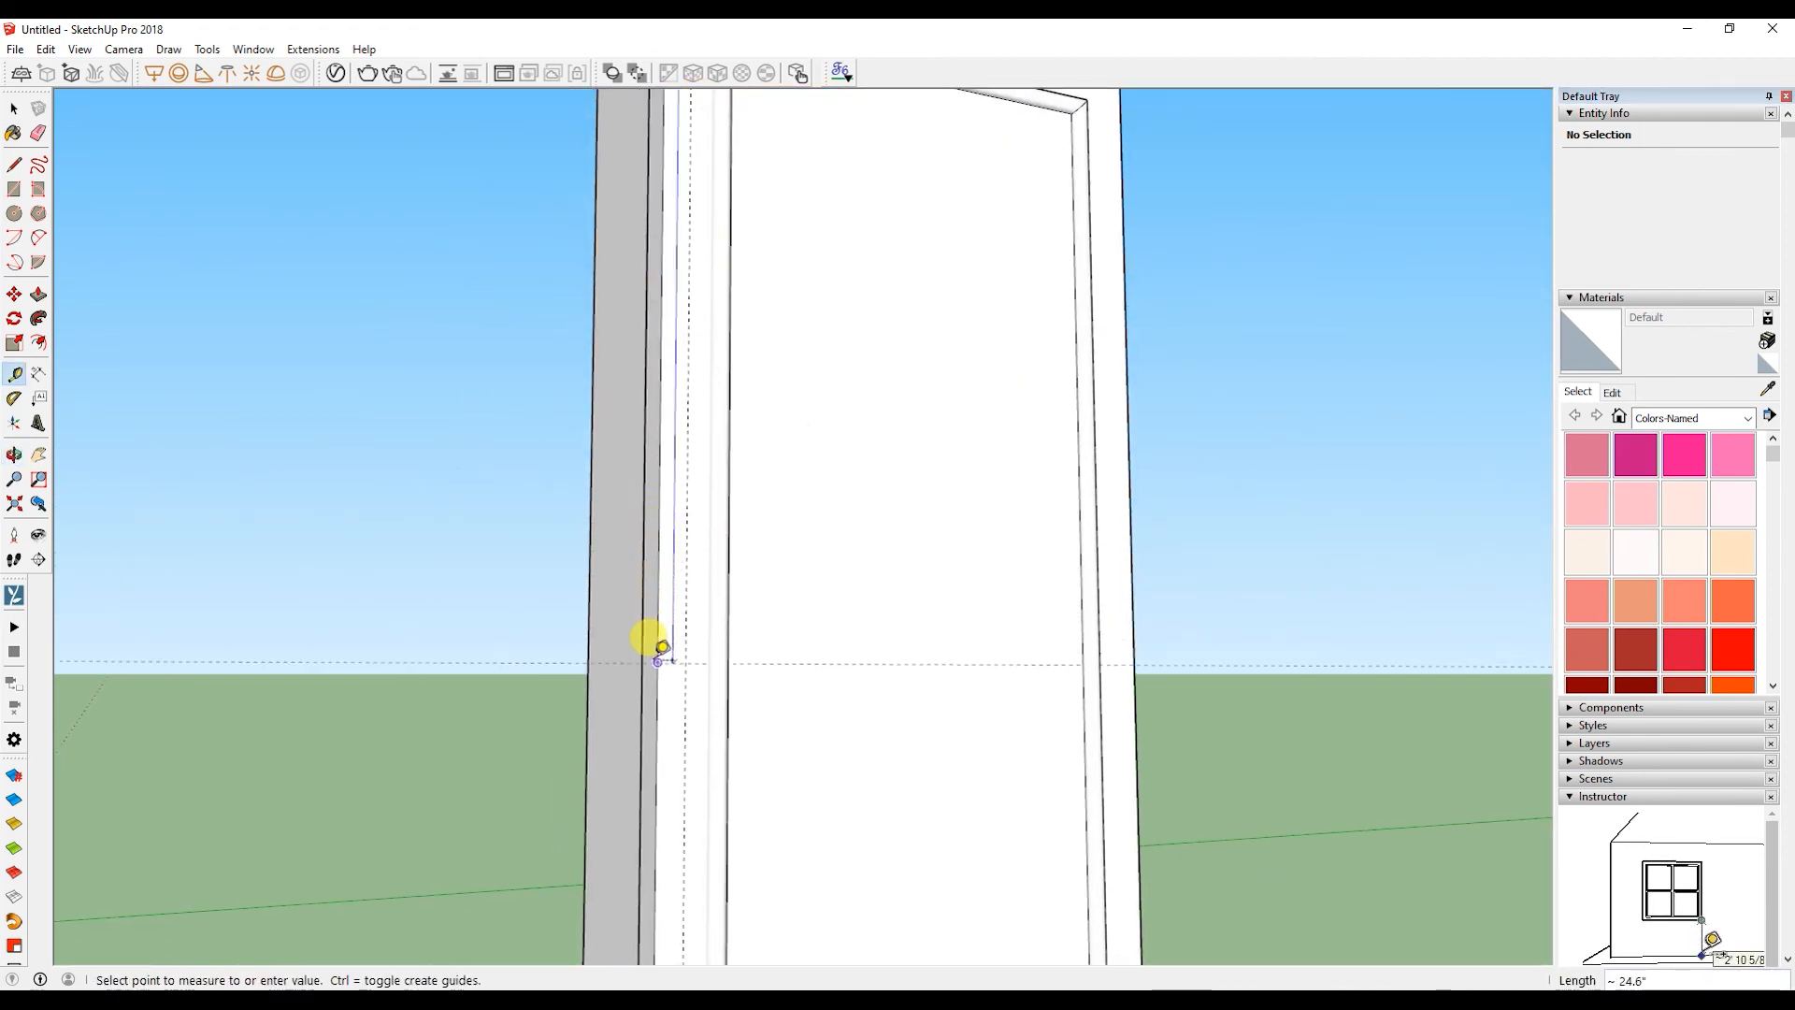
{"action": "key", "text": "Escape"}
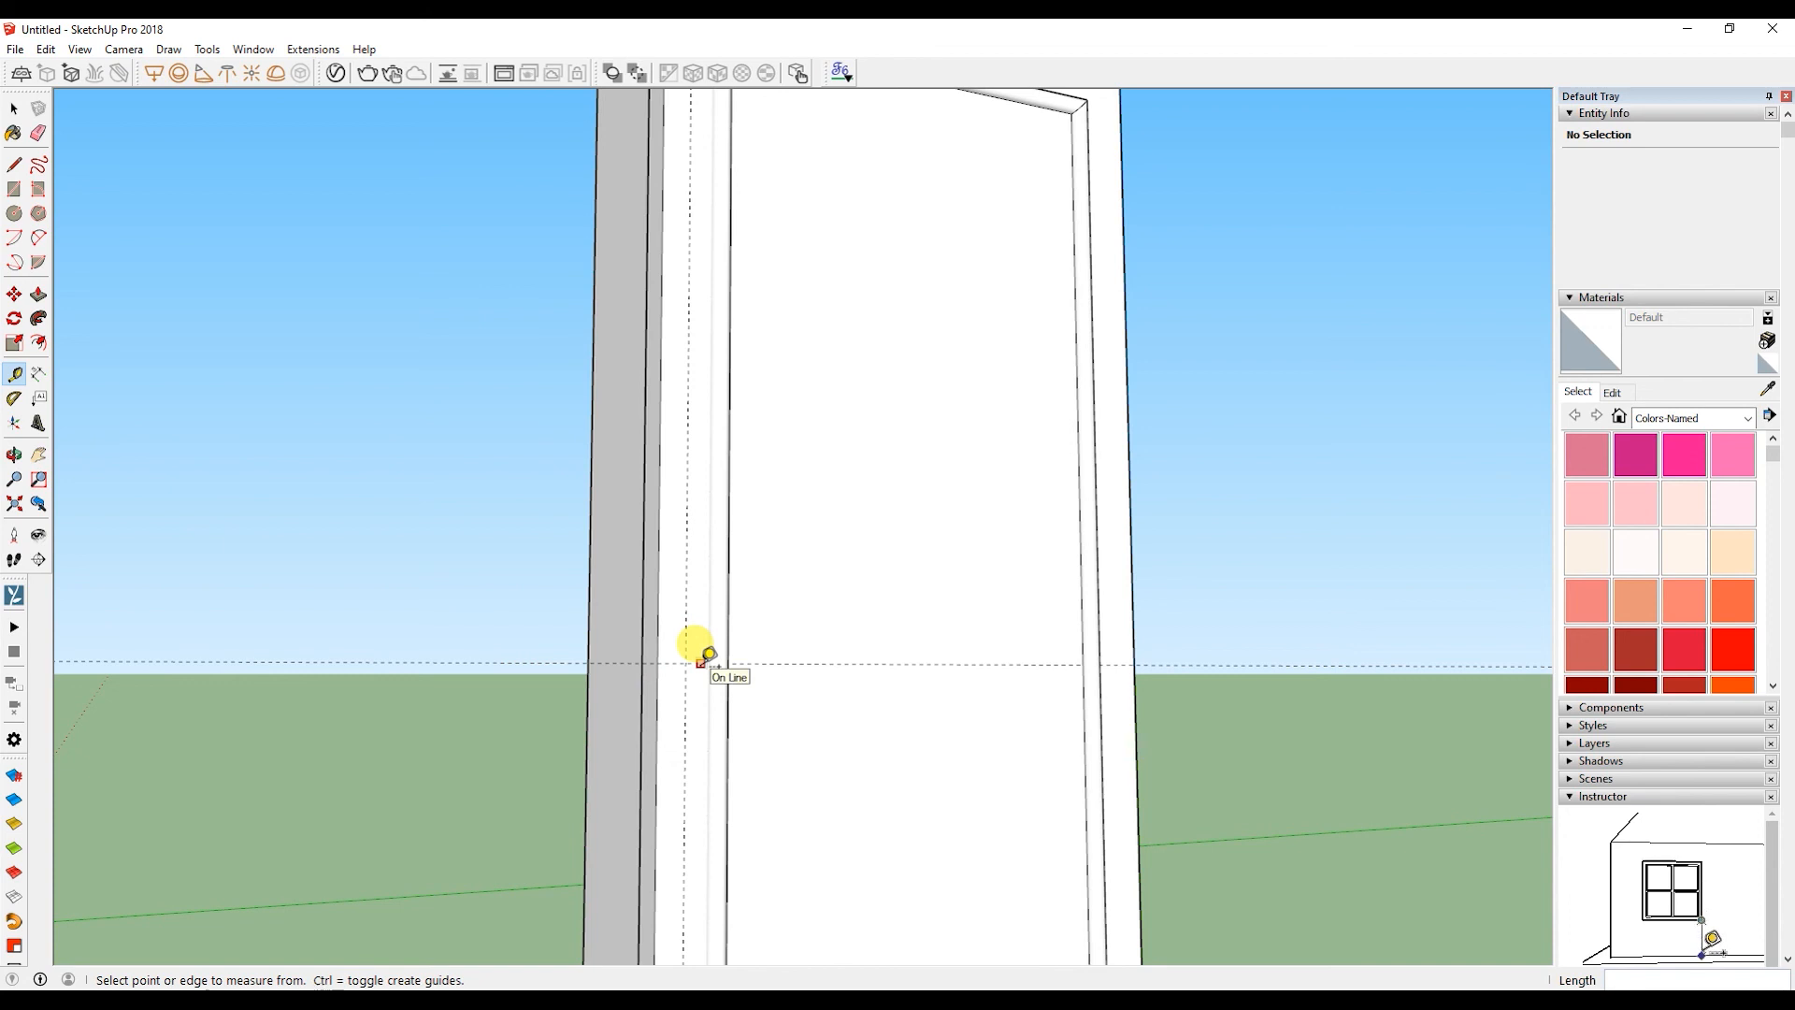
- Paste a copy of the knob at the tall door's left edge and move it down 0.5" to centre it on the horizontal guide
{"action": "key", "text": "ctrl+v"}
{"action": "scroll", "coordinate": [681, 662], "scroll_direction": "up", "scroll_amount": 4}
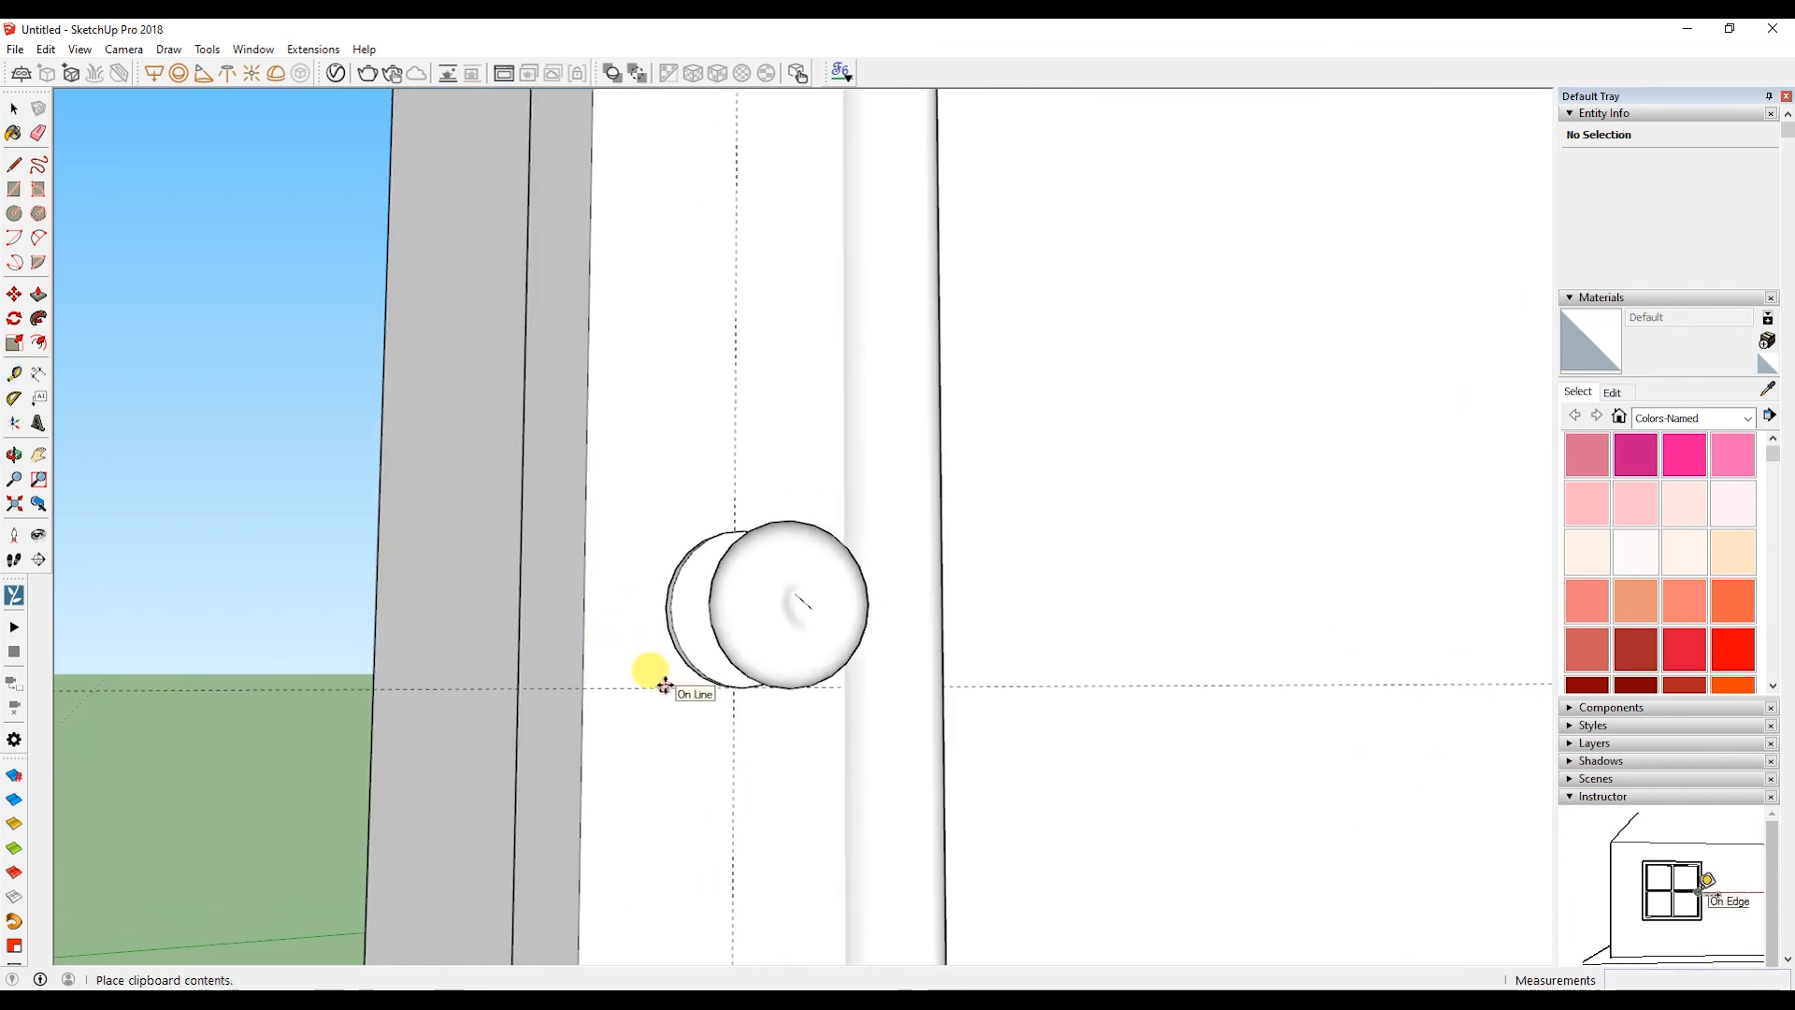
{"action": "left_click", "coordinate": [582, 685]}
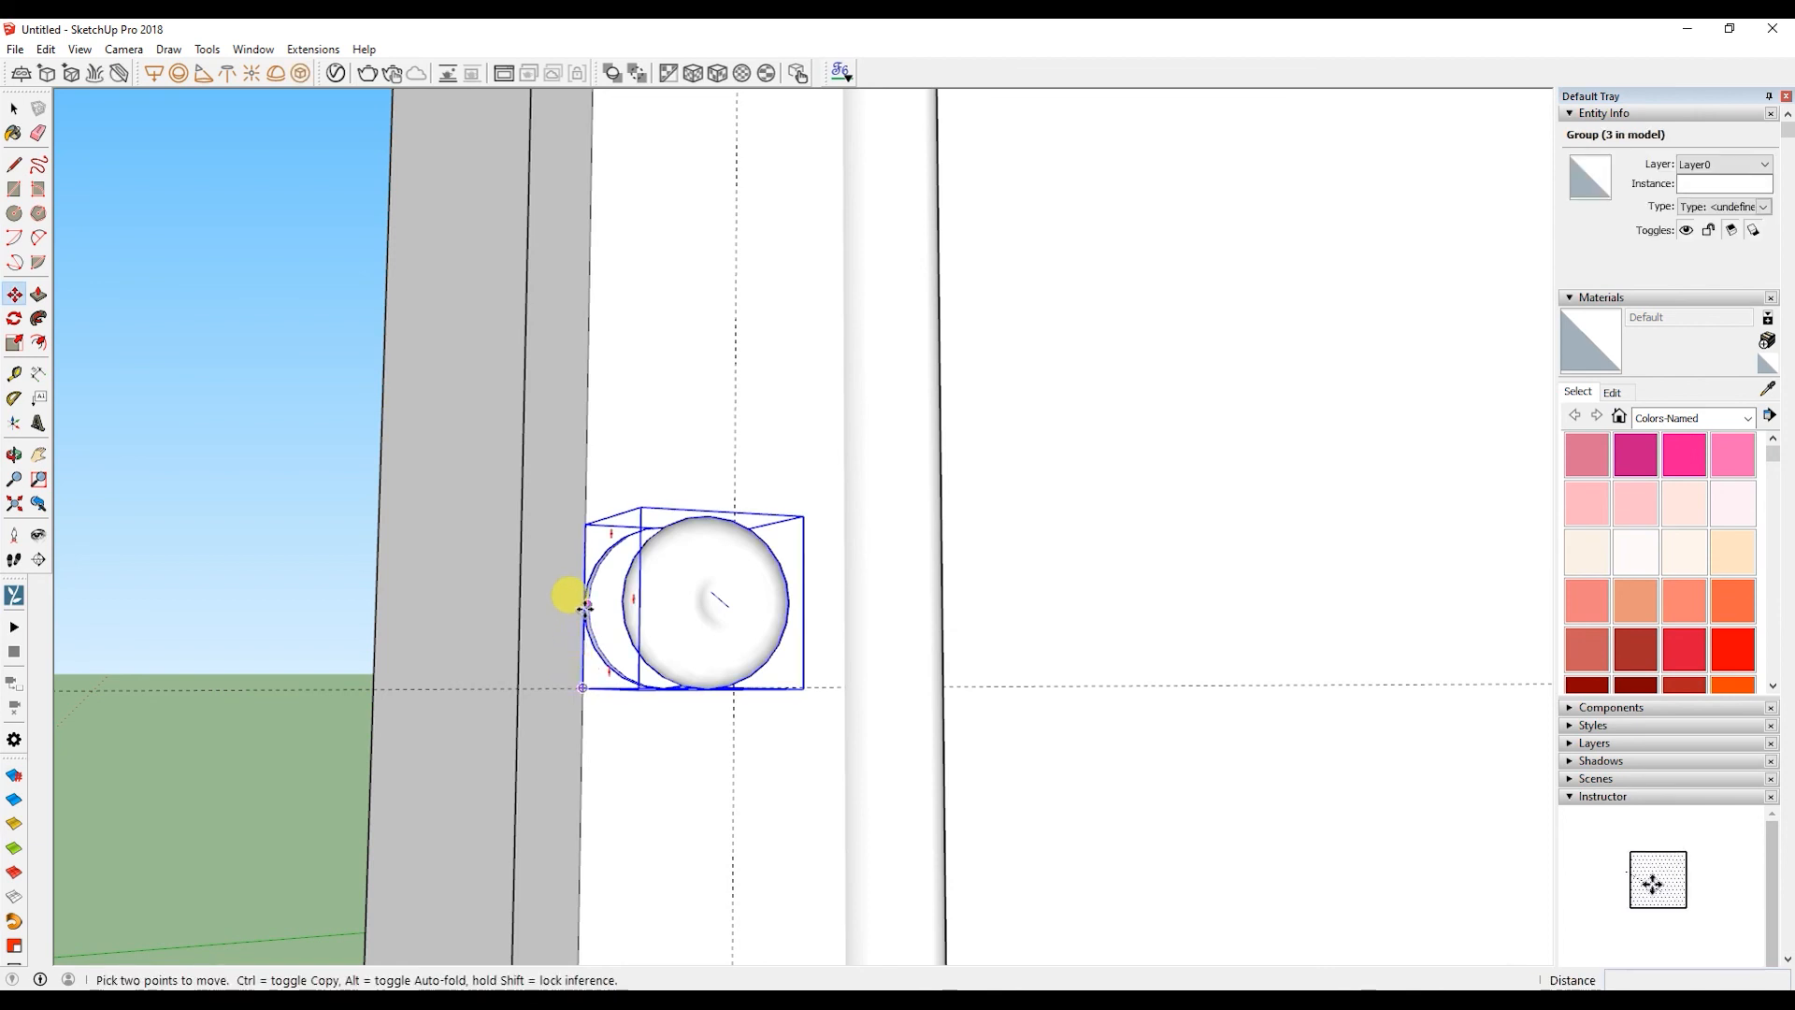
{"action": "left_click", "coordinate": [584, 606]}
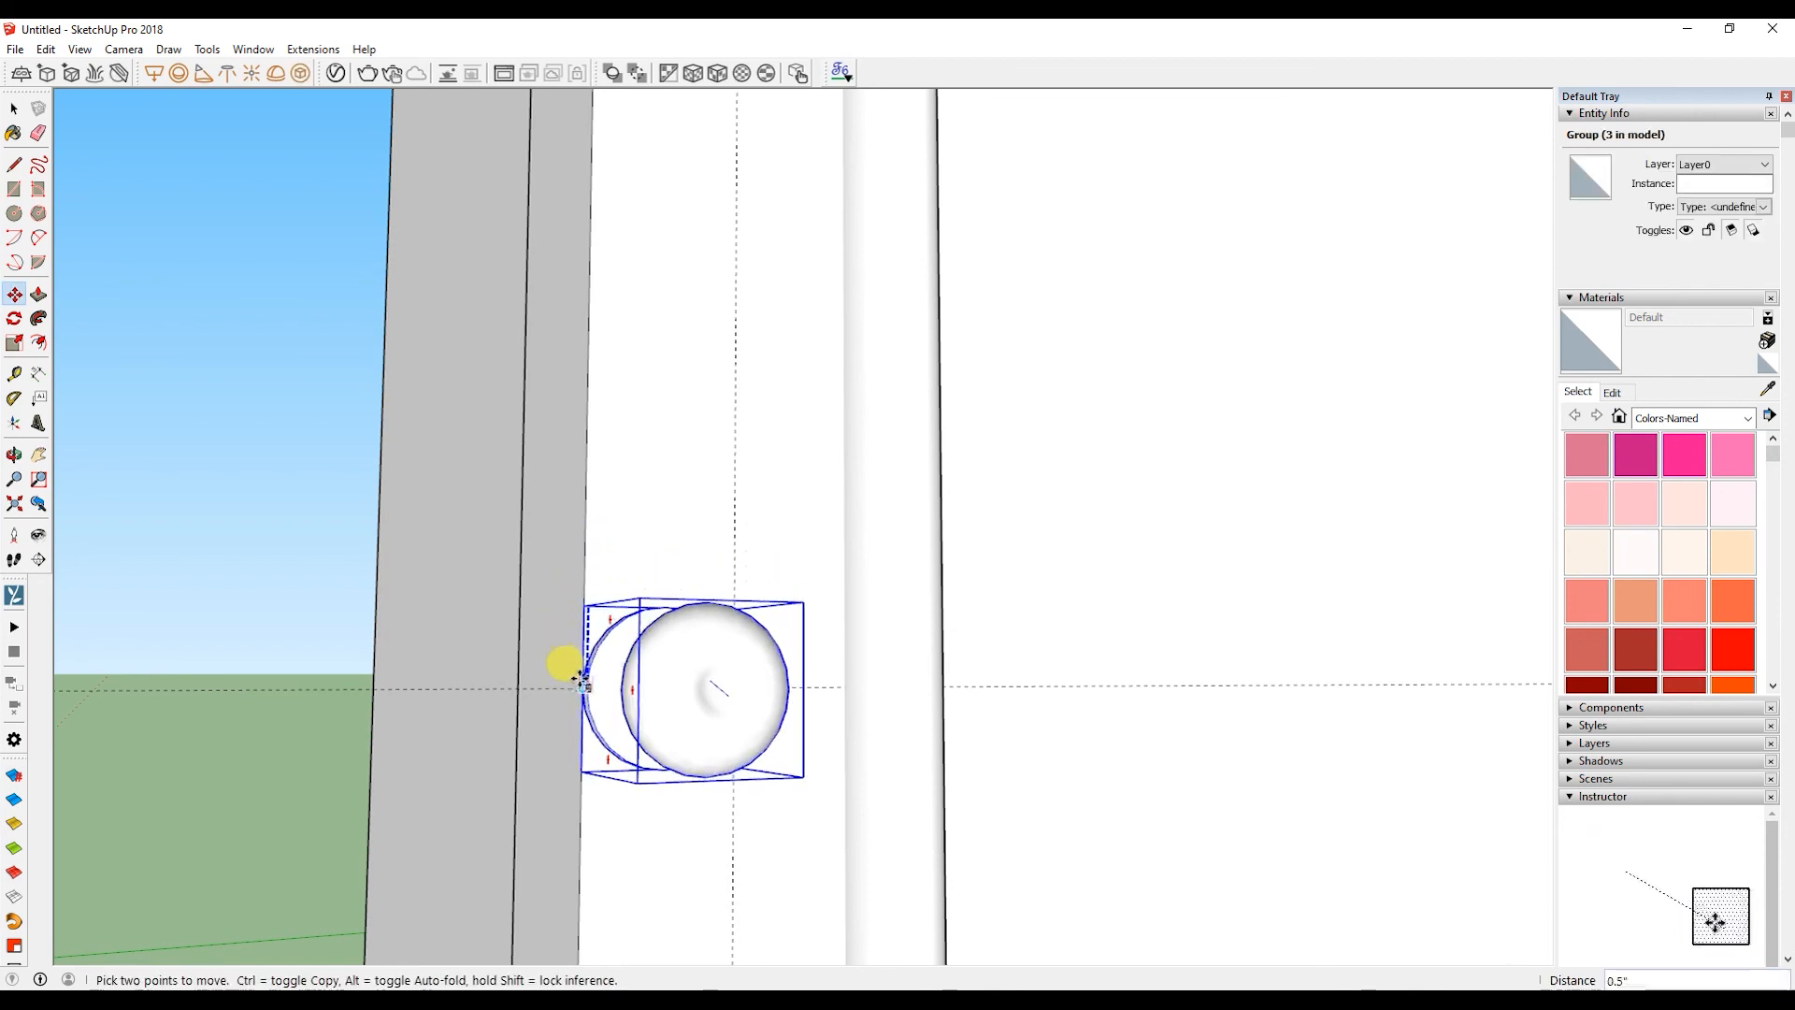
{"action": "left_click", "coordinate": [581, 682]}
- Move the door knob sideways along the door so that its base is centred on the vertical guide
{"action": "middle_click_drag", "start_coordinate": [677, 610], "coordinate": [659, 657]}
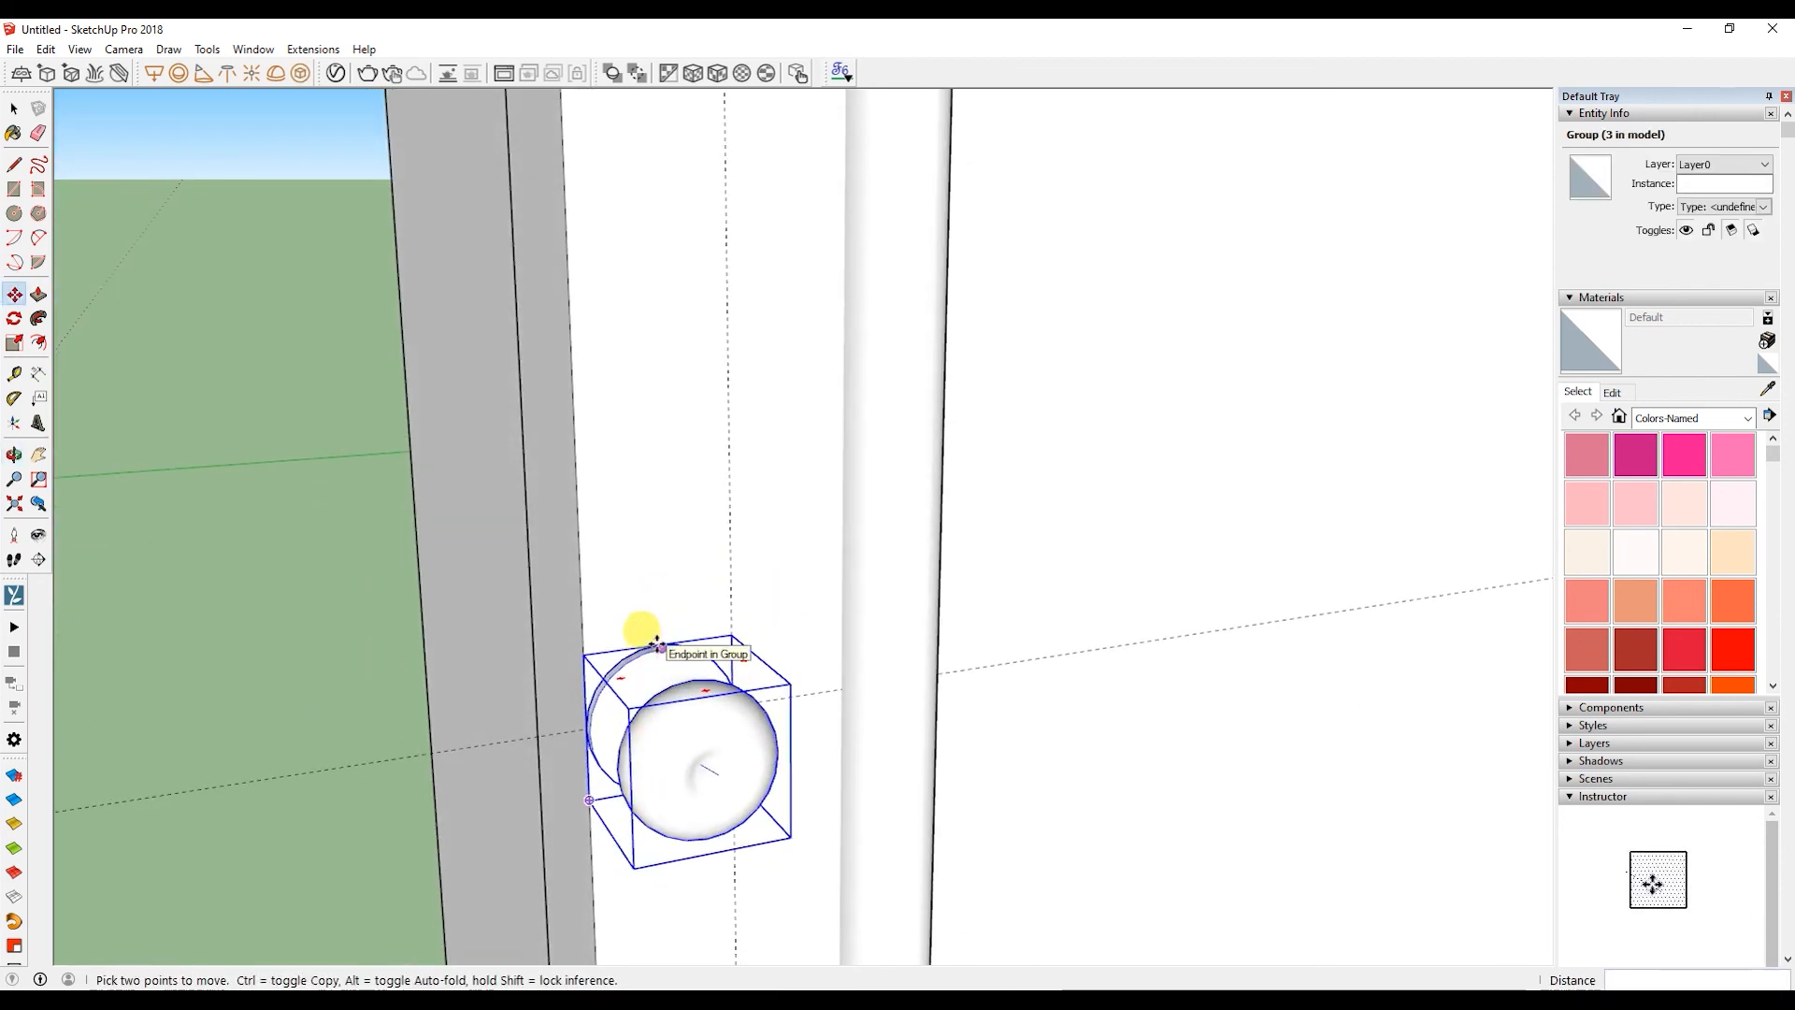
{"action": "left_click", "coordinate": [657, 643]}
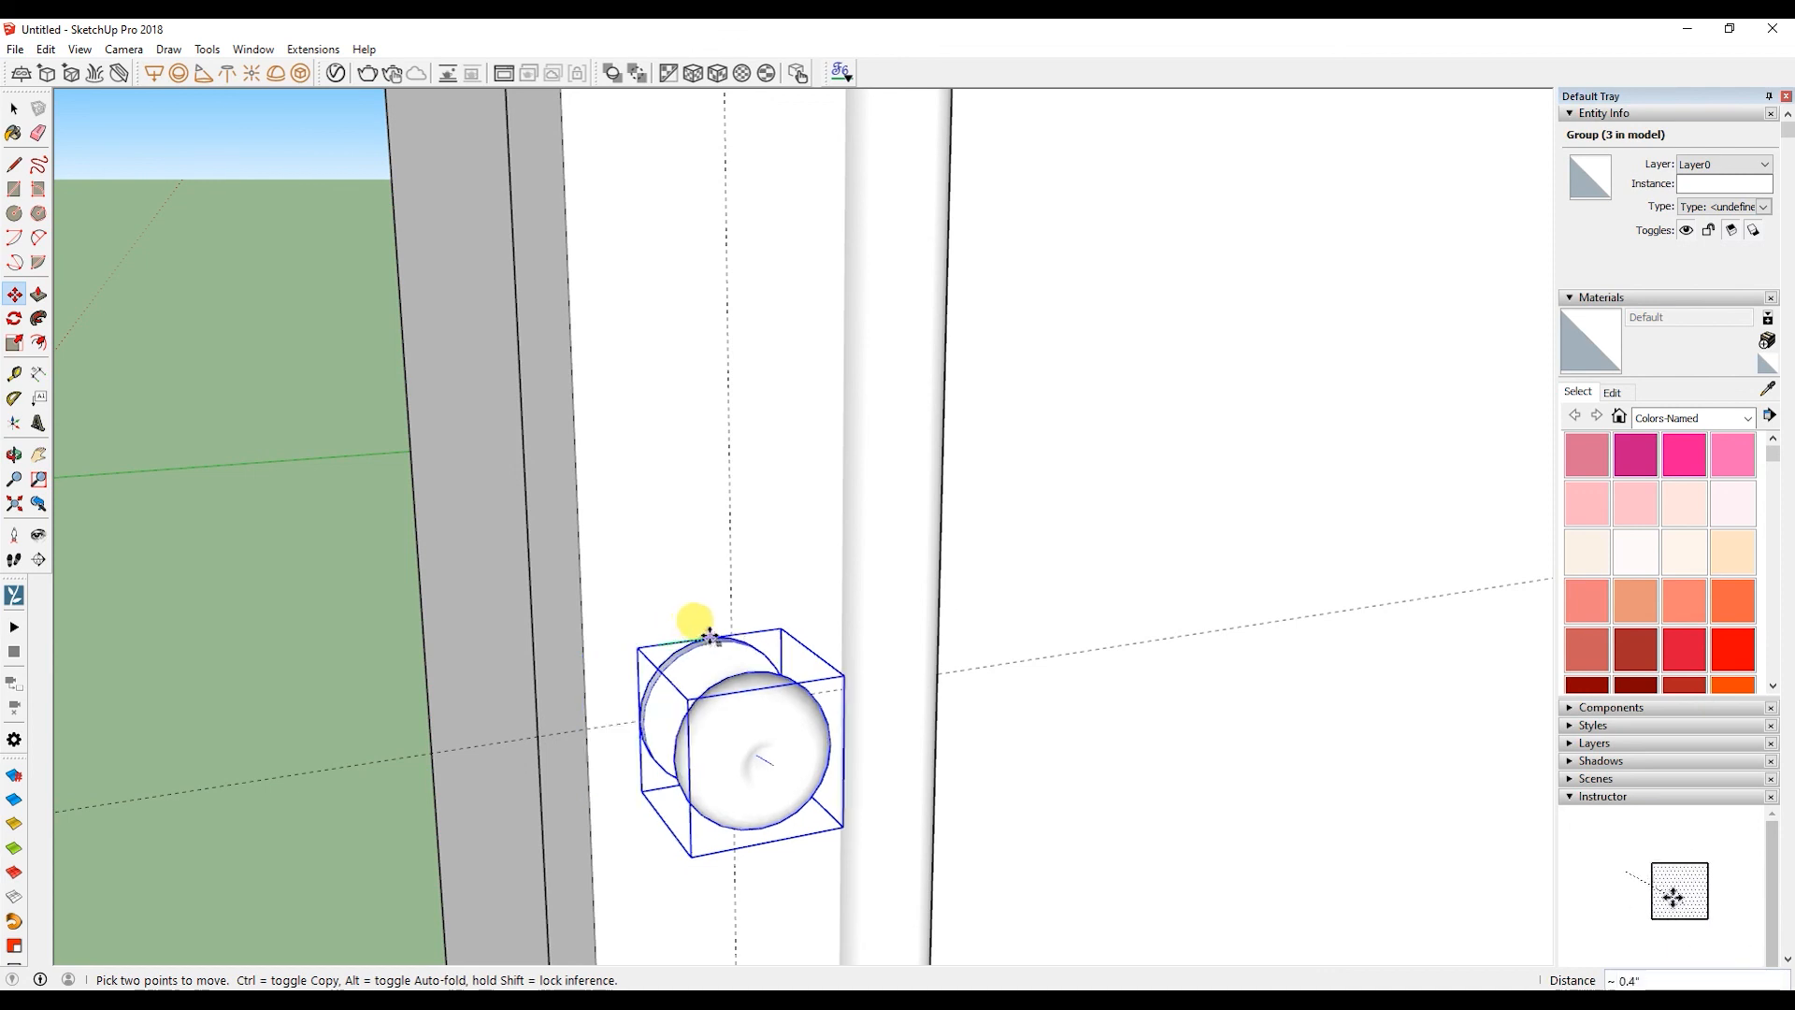
{"action": "left_click", "coordinate": [729, 628]}
{"action": "key", "text": "space"}
- Deselect the knob and delete all remaining horizontal and vertical guide lines from the model
{"action": "scroll", "coordinate": [730, 624], "scroll_direction": "down", "scroll_amount": 3}
{"action": "scroll", "coordinate": [732, 623], "scroll_direction": "up", "scroll_amount": 2}
{"action": "middle_click_drag", "start_coordinate": [757, 620], "coordinate": [848, 477]}
{"action": "scroll", "coordinate": [796, 557], "scroll_direction": "down", "scroll_amount": 2}
{"action": "scroll", "coordinate": [796, 554], "scroll_direction": "down", "scroll_amount": 10}
{"action": "scroll", "coordinate": [765, 504], "scroll_direction": "down", "scroll_amount": 3}
{"action": "scroll", "coordinate": [765, 505], "scroll_direction": "up", "scroll_amount": 3}
{"action": "scroll", "coordinate": [782, 520], "scroll_direction": "up", "scroll_amount": 5}
{"action": "scroll", "coordinate": [773, 513], "scroll_direction": "down", "scroll_amount": 5}
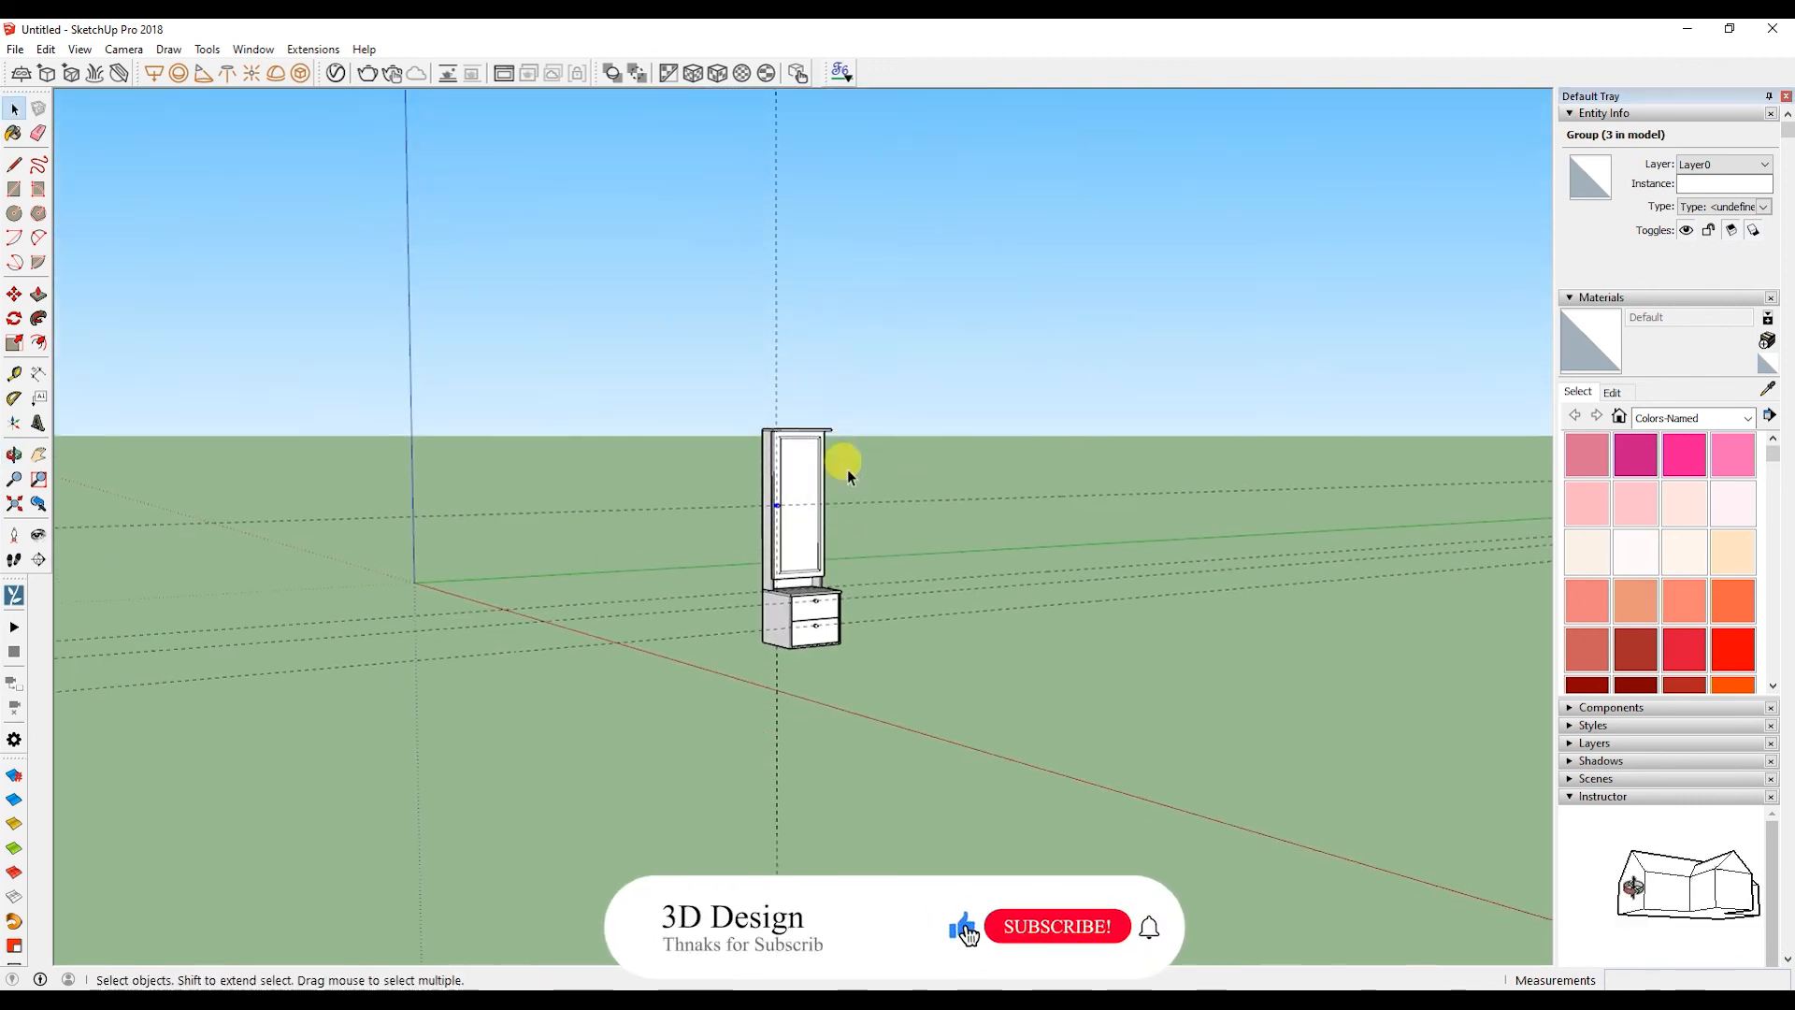
{"action": "left_click", "coordinate": [703, 520]}
{"action": "left_click_drag", "start_coordinate": [681, 568], "coordinate": [645, 661]}
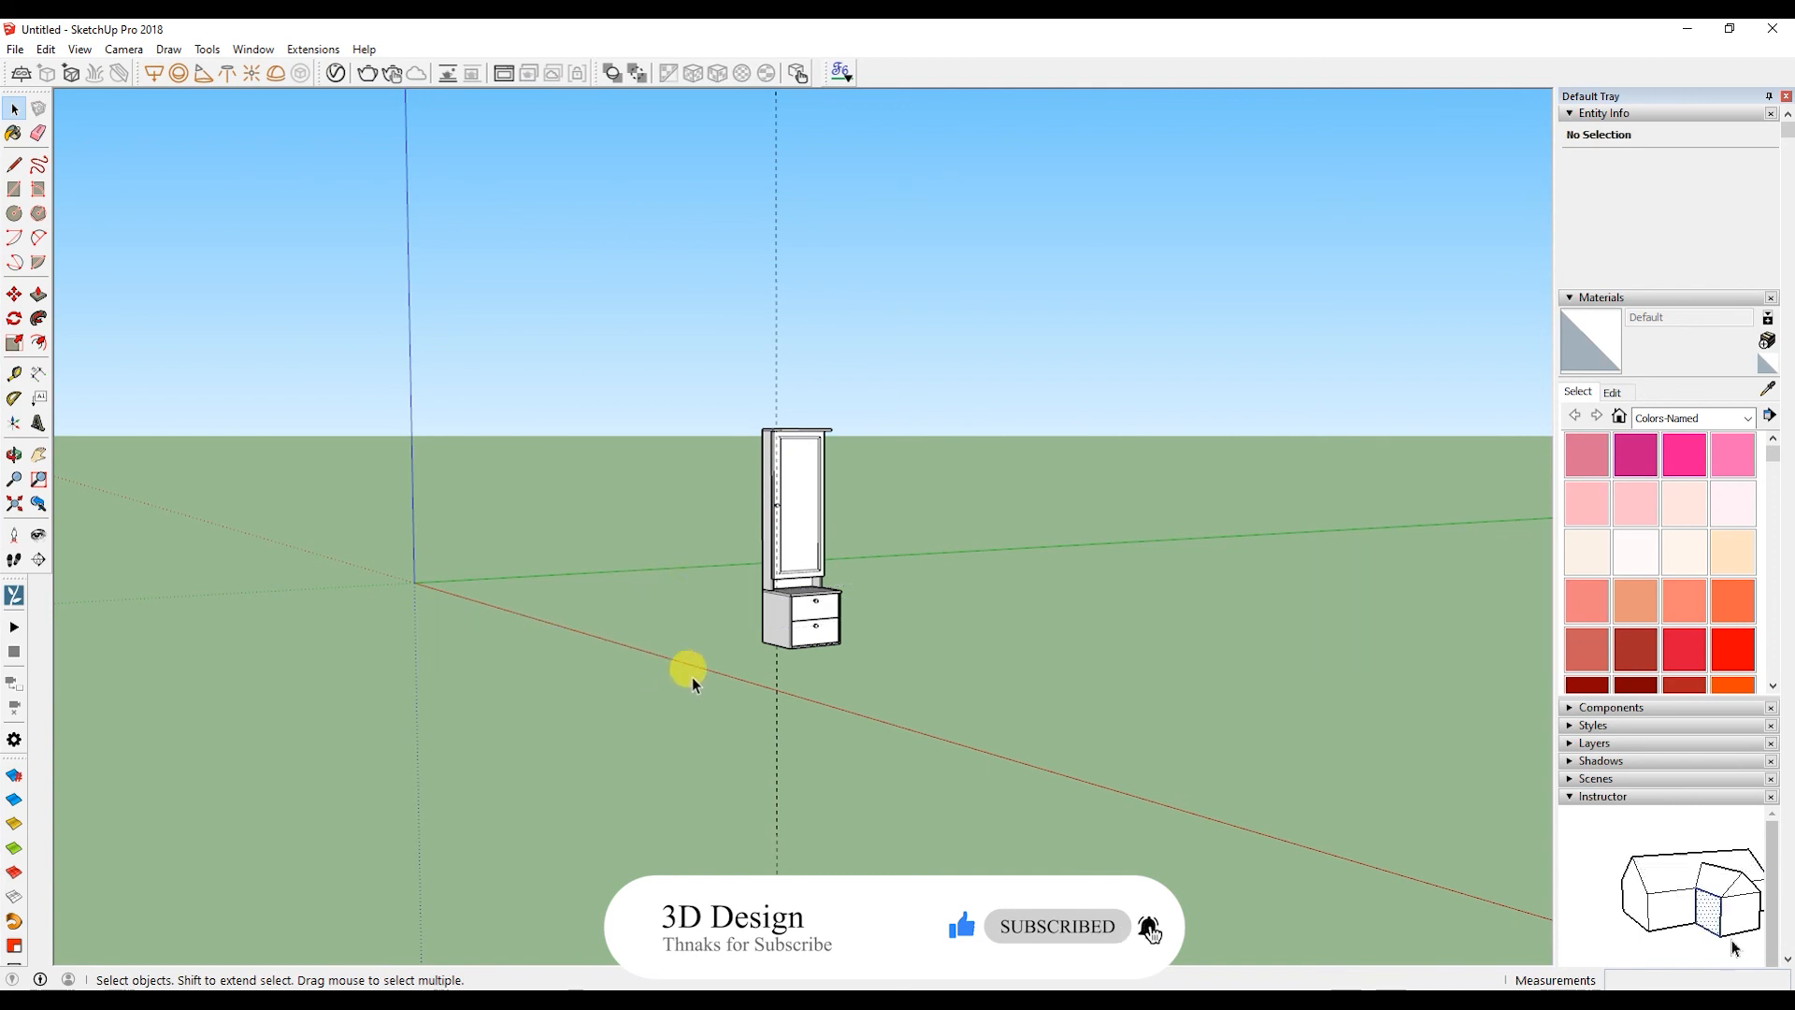
- Examine the whole cabinet with its door, drawers and knobs close up and from both sides
{"action": "scroll", "coordinate": [789, 549], "scroll_direction": "up", "scroll_amount": 5}
{"action": "scroll", "coordinate": [800, 544], "scroll_direction": "down", "scroll_amount": 2}
{"action": "scroll", "coordinate": [797, 542], "scroll_direction": "up", "scroll_amount": 5}
{"action": "scroll", "coordinate": [794, 573], "scroll_direction": "down", "scroll_amount": 6}
{"action": "scroll", "coordinate": [781, 589], "scroll_direction": "up", "scroll_amount": 2}
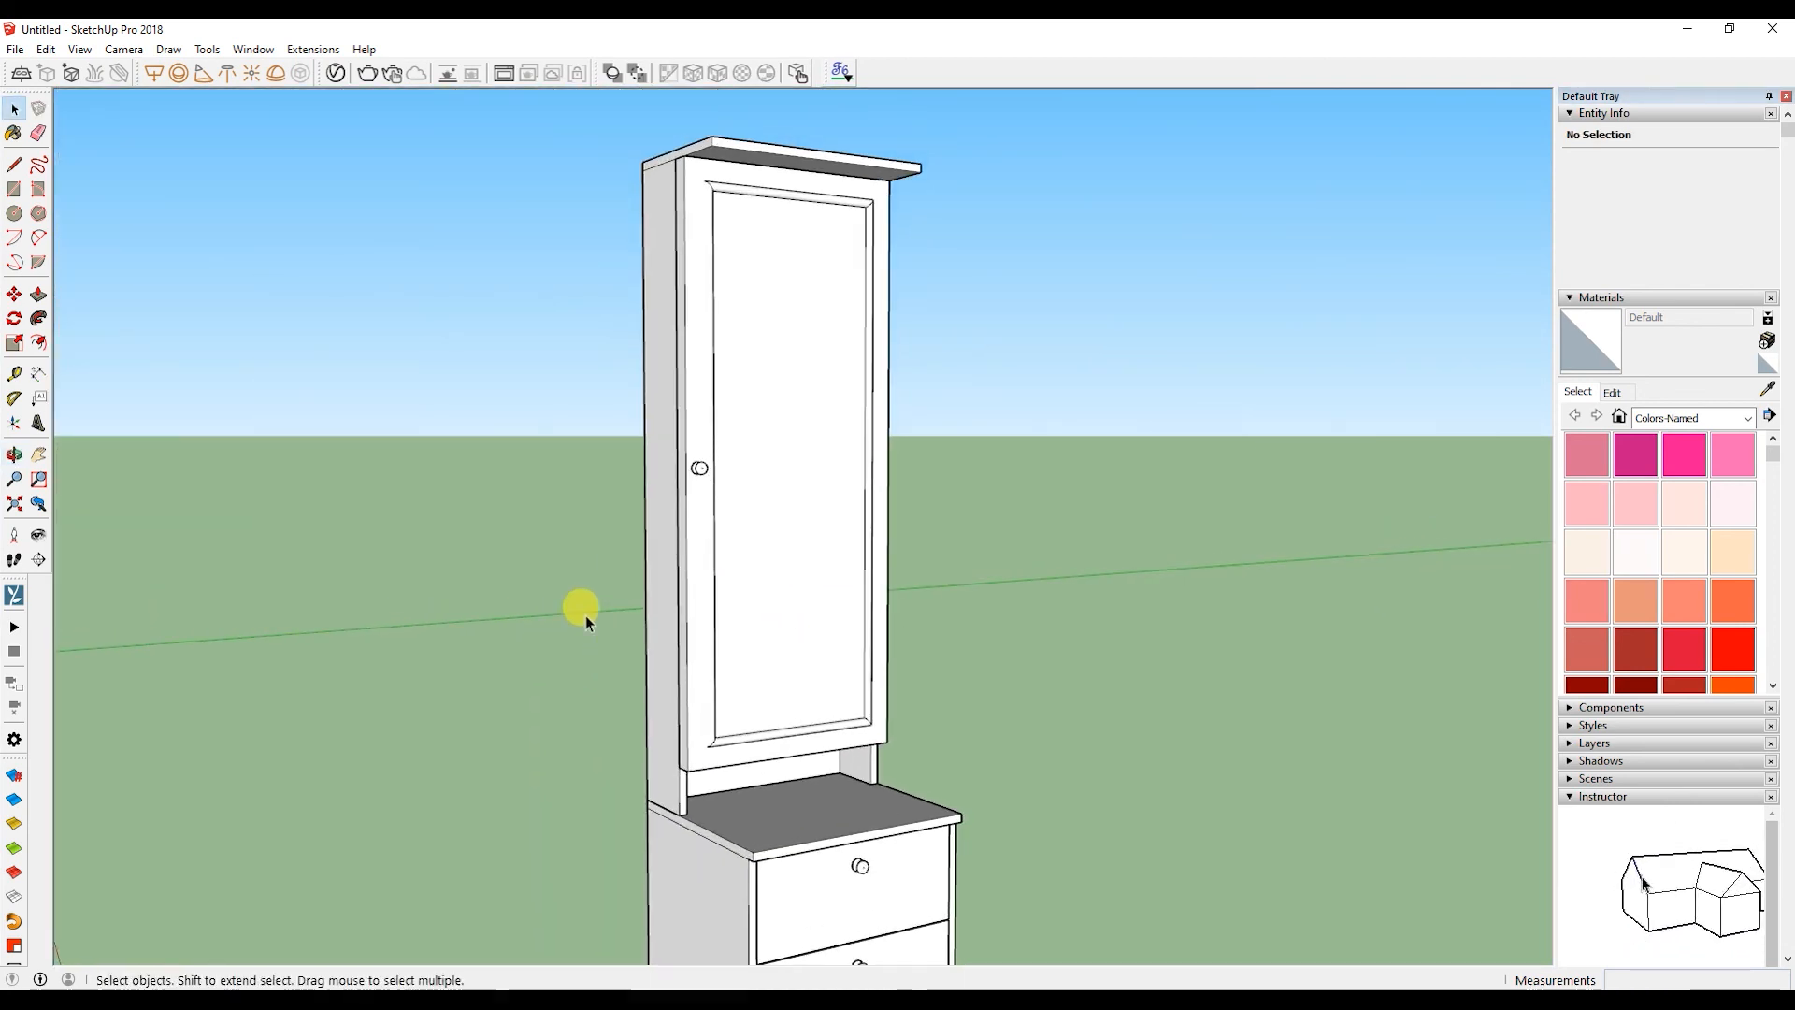
{"action": "left_click", "coordinate": [13, 485]}
{"action": "left_click_drag", "start_coordinate": [727, 536], "coordinate": [735, 680]}
{"action": "middle_click_drag", "start_coordinate": [772, 617], "coordinate": [591, 645], "text": "shift"}
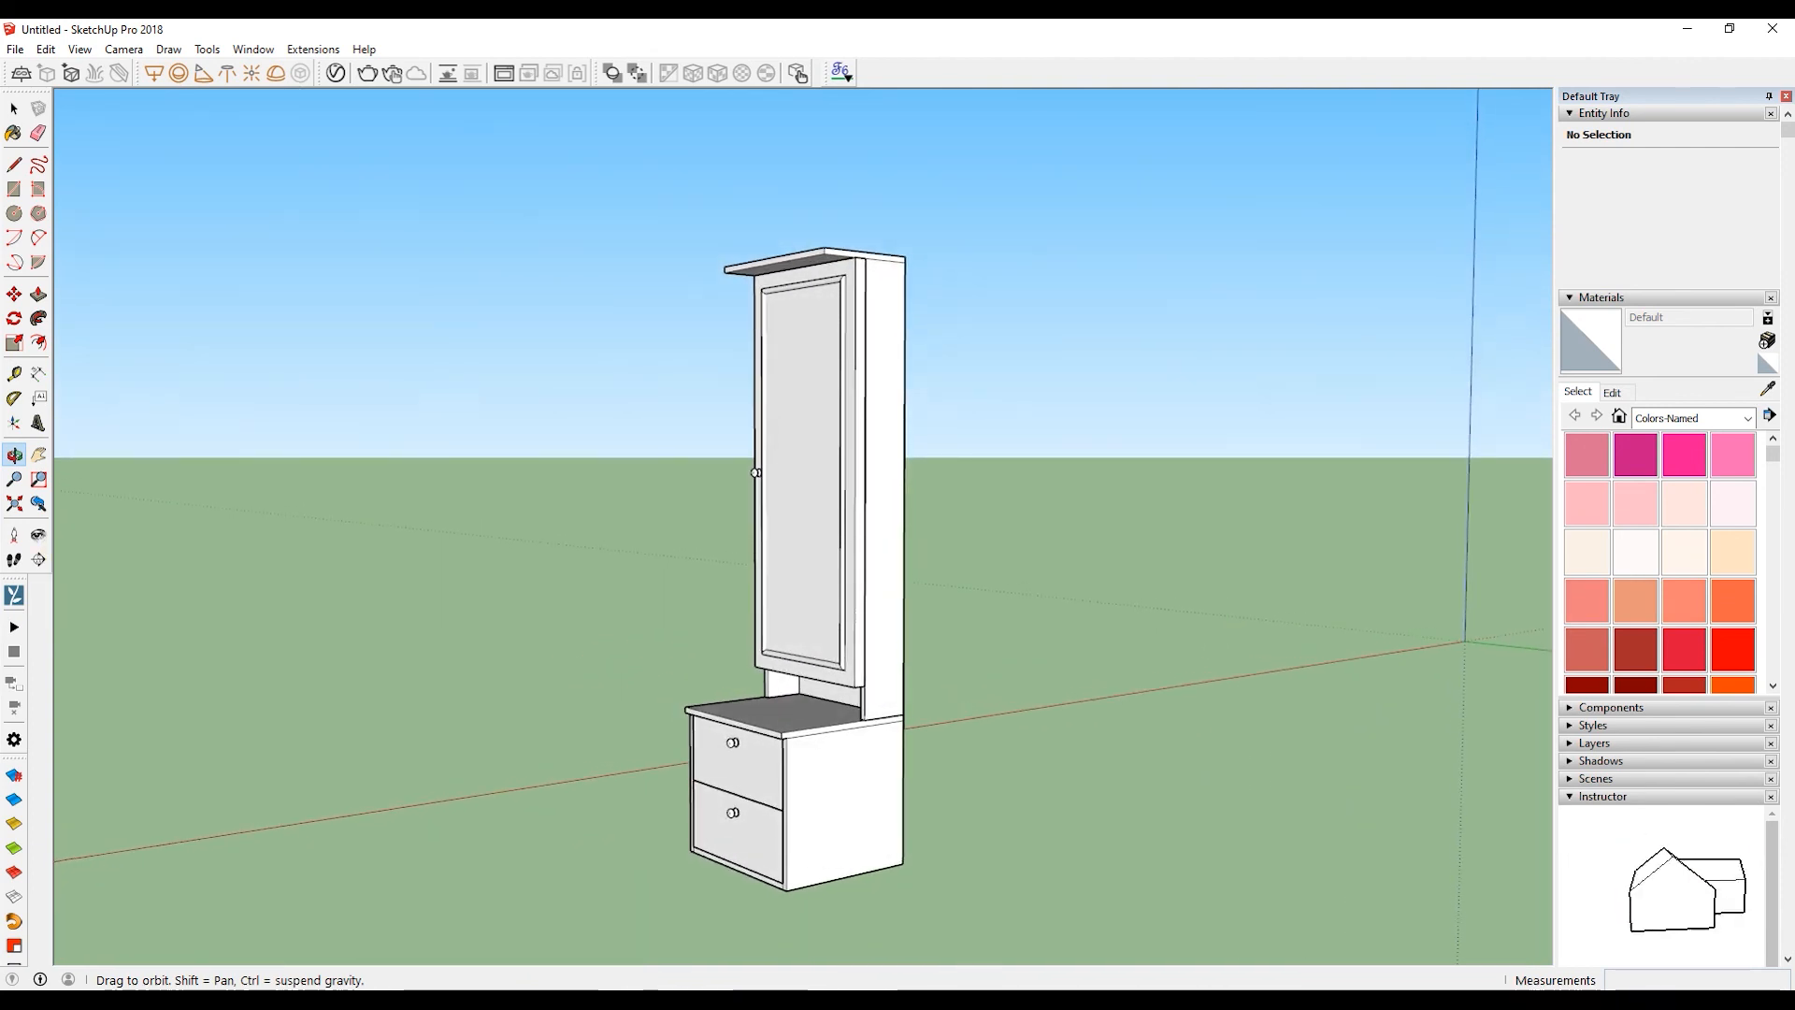
{"action": "middle_click_drag", "start_coordinate": [745, 661], "coordinate": [1199, 672]}
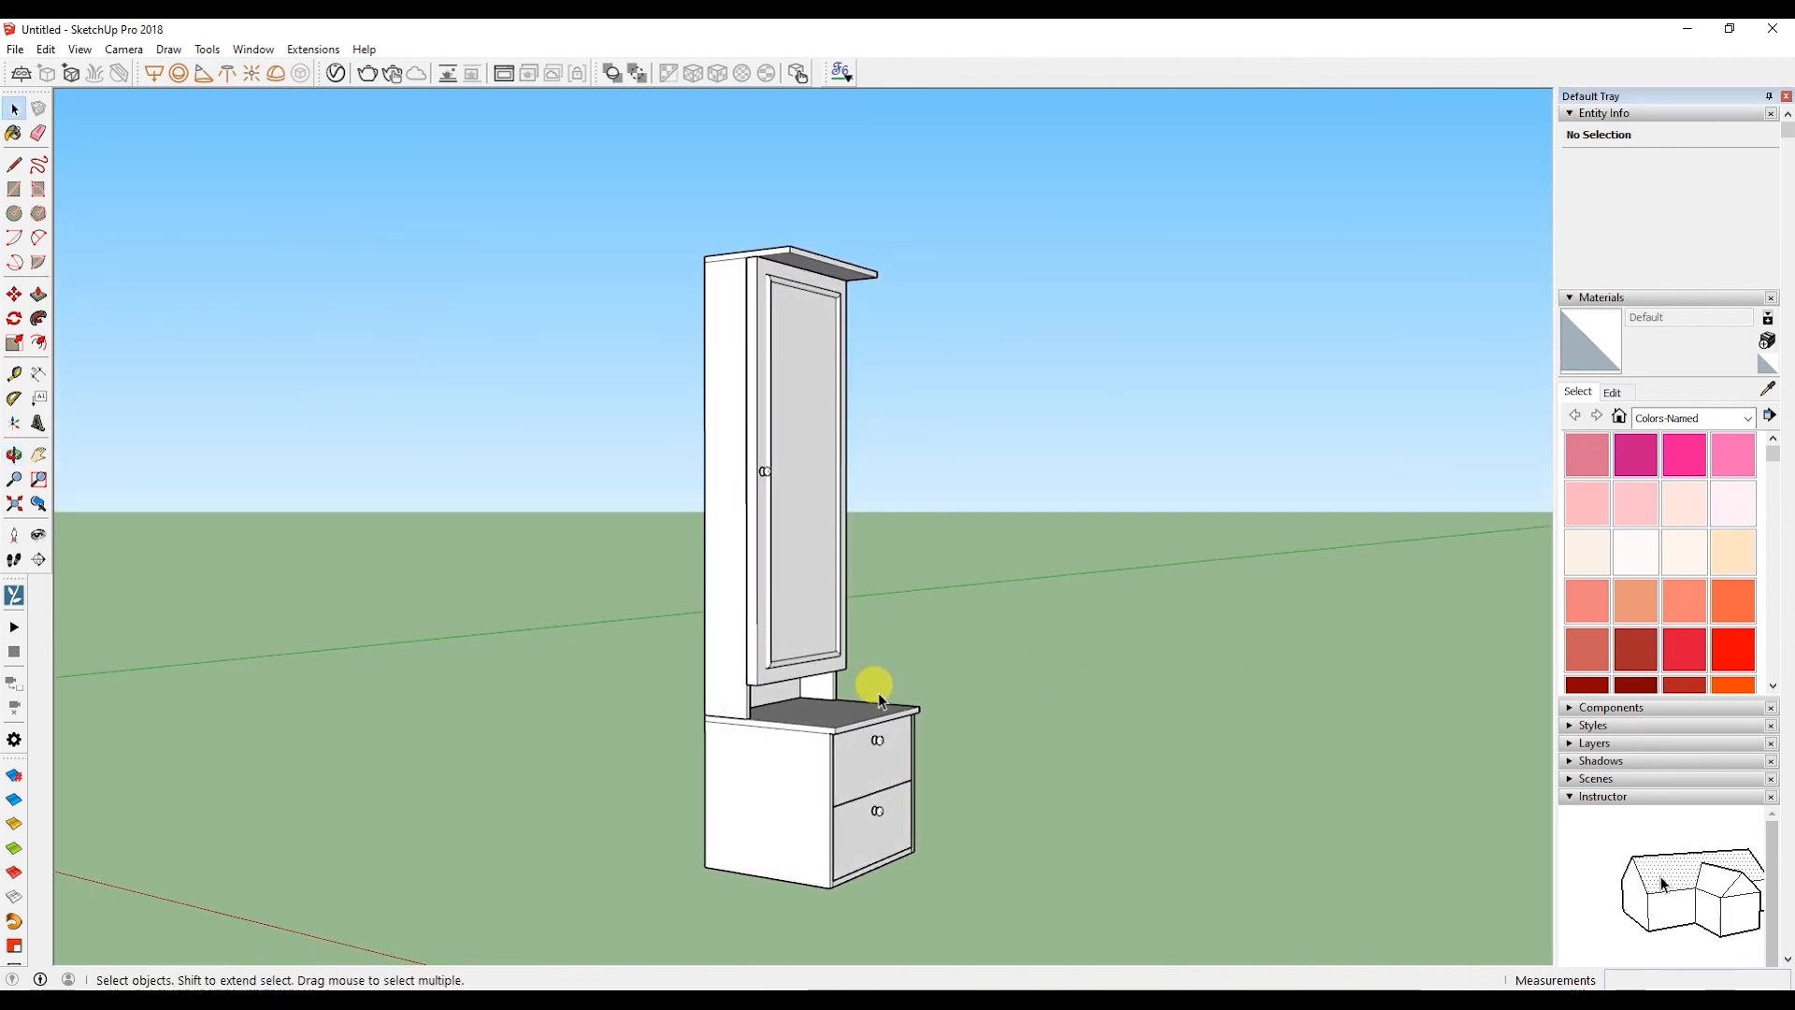